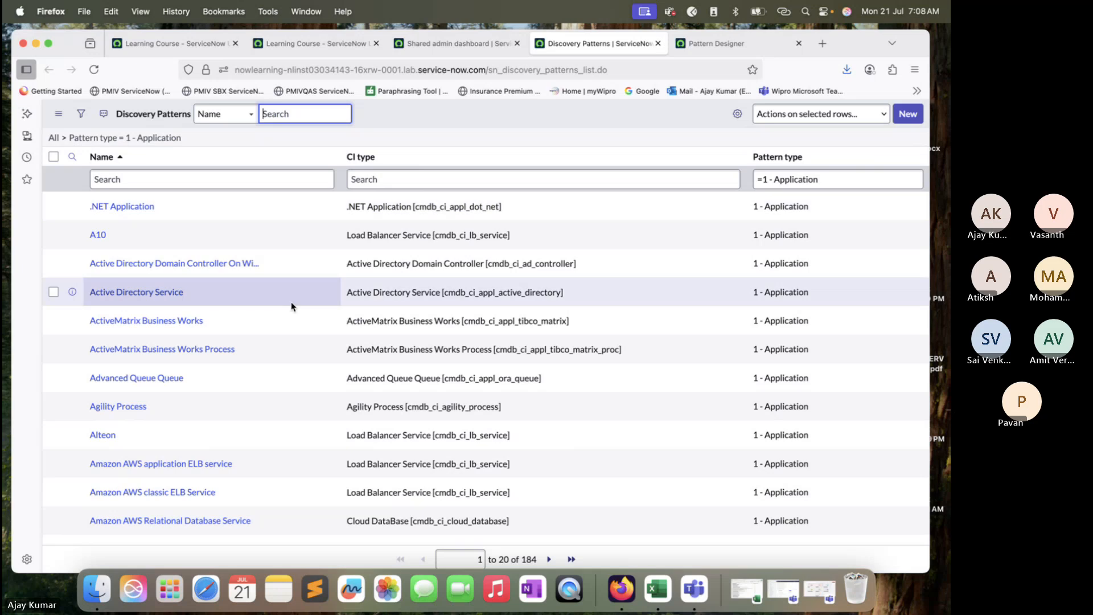
- Page through the Application discovery patterns to DB2 On Linux and open that pattern in a separate browser tab
scroll(293, 304, down, 5)
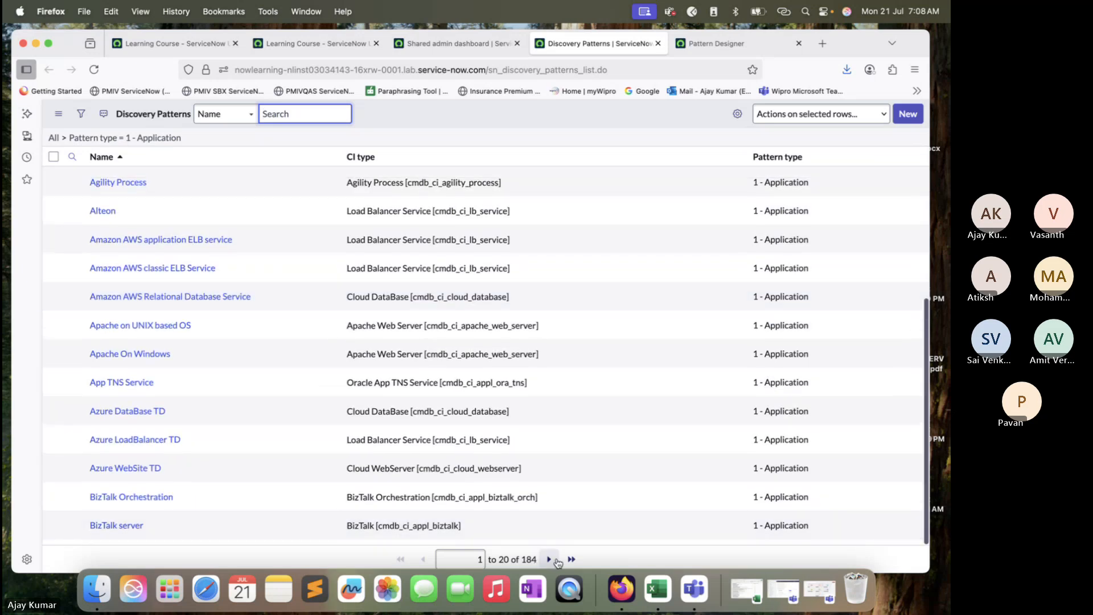
click(550, 559)
scroll(382, 358, down, 5)
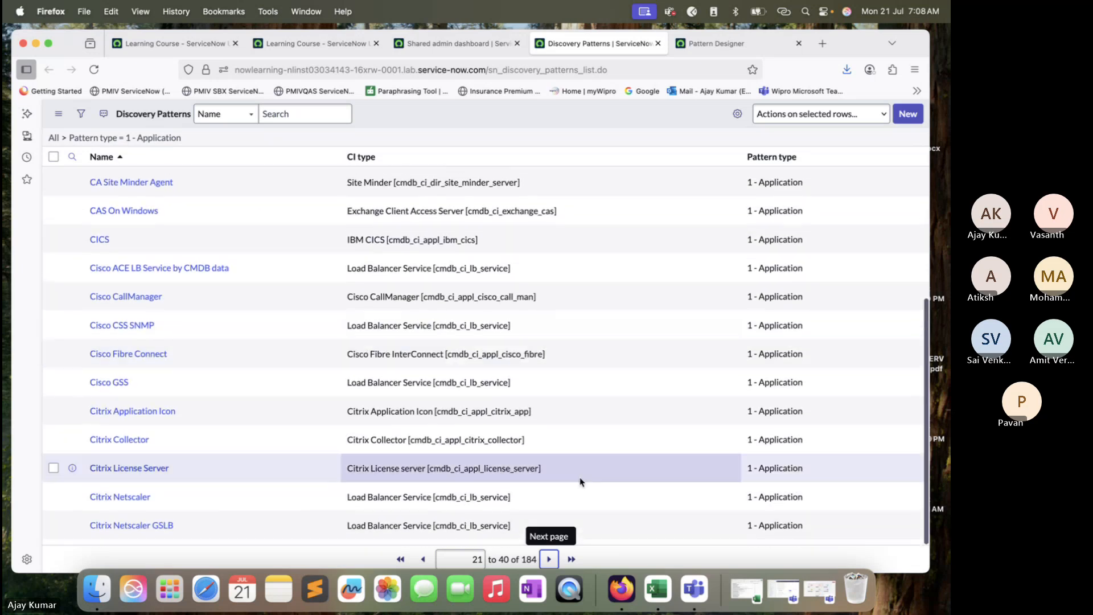
click(549, 559)
scroll(437, 362, down, 5)
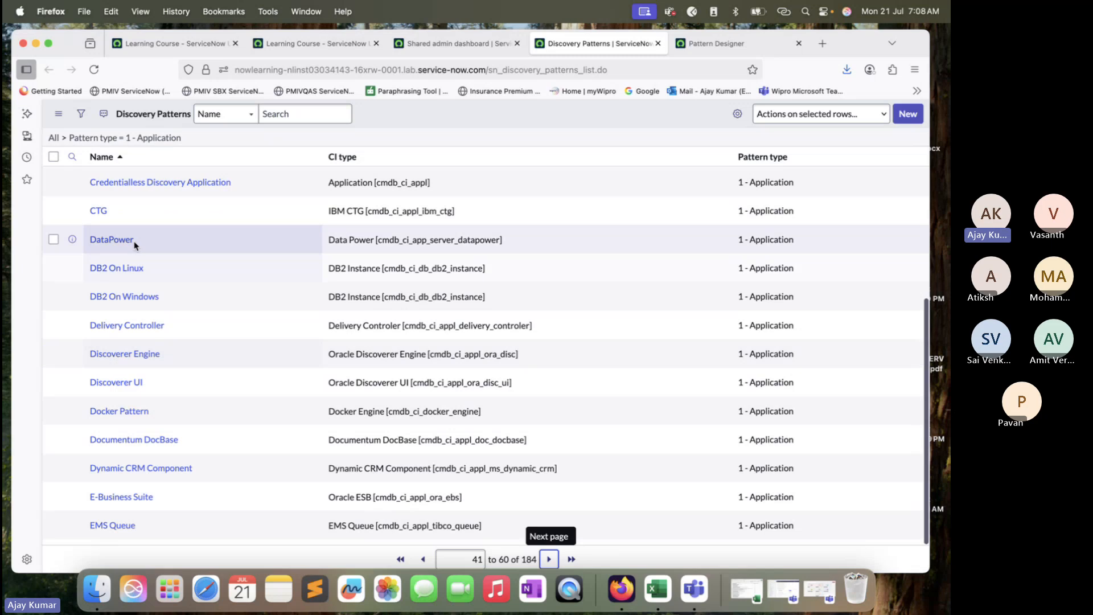
right_click(74, 268)
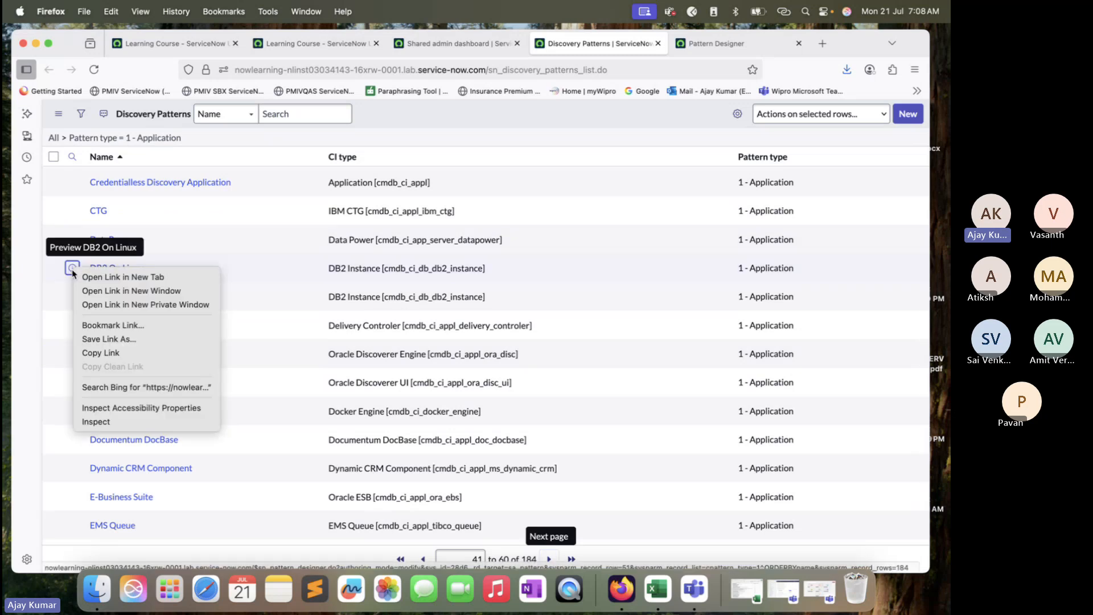
click(115, 277)
click(658, 41)
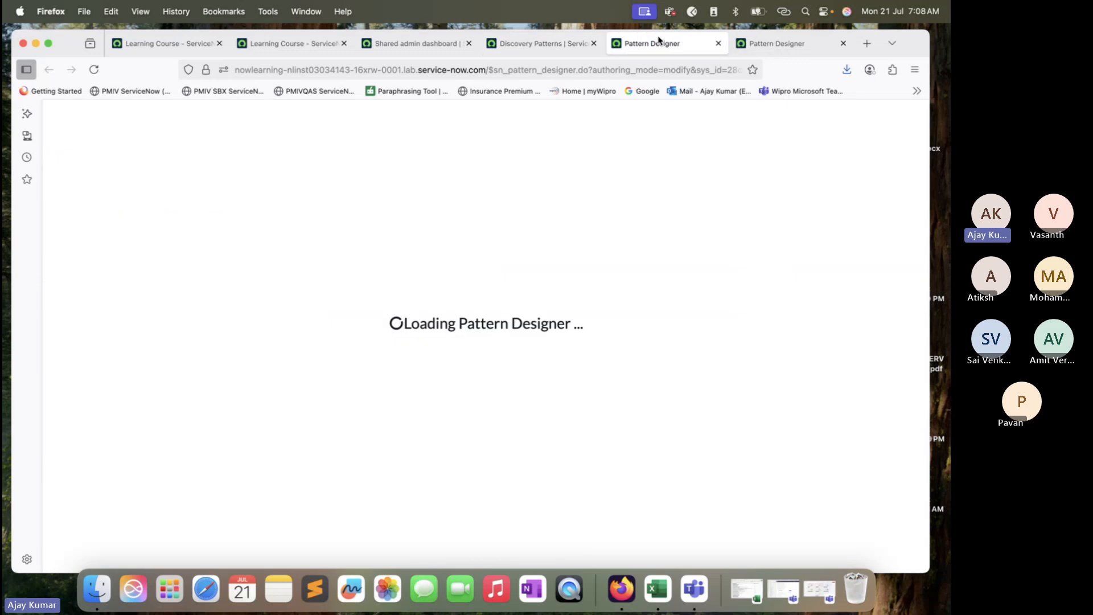
click(541, 45)
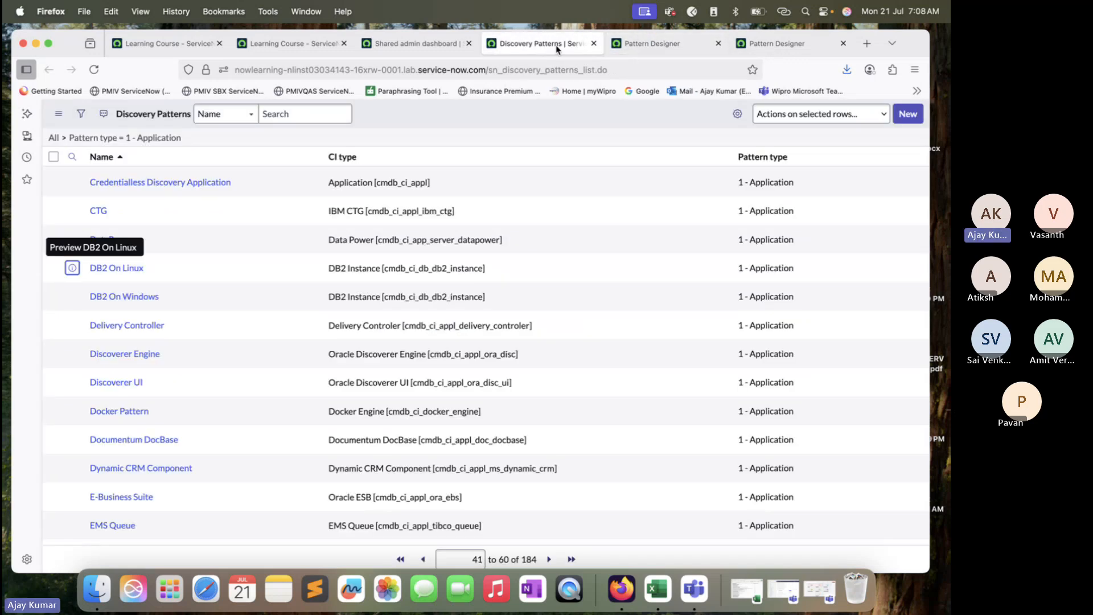
click(651, 44)
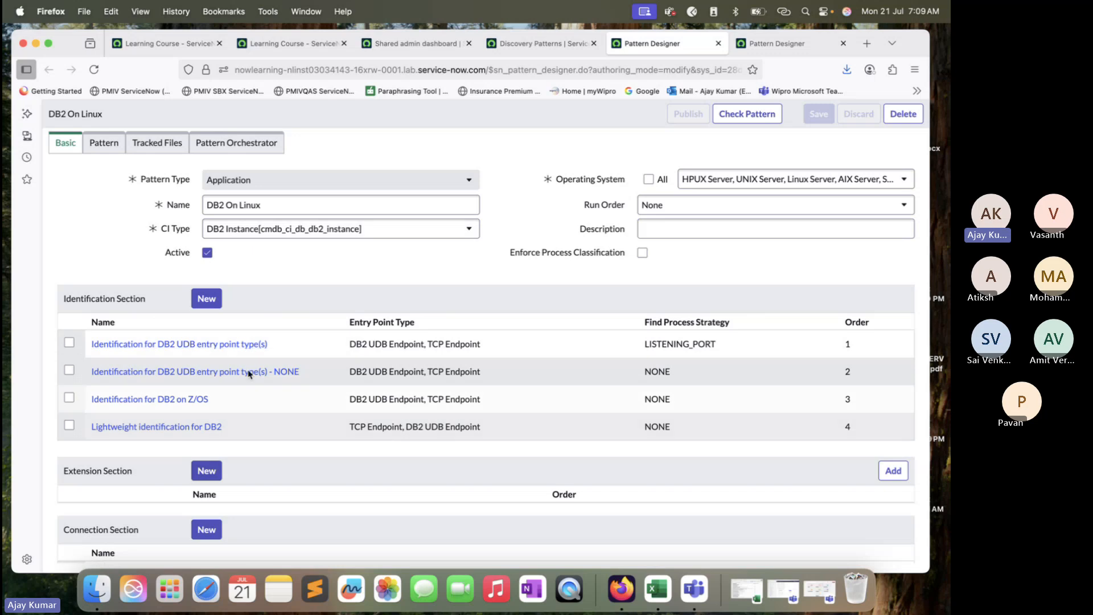
- Review the DB2 On Linux pattern's selectable operating systems and its identification, extension and connection sections
click(812, 182)
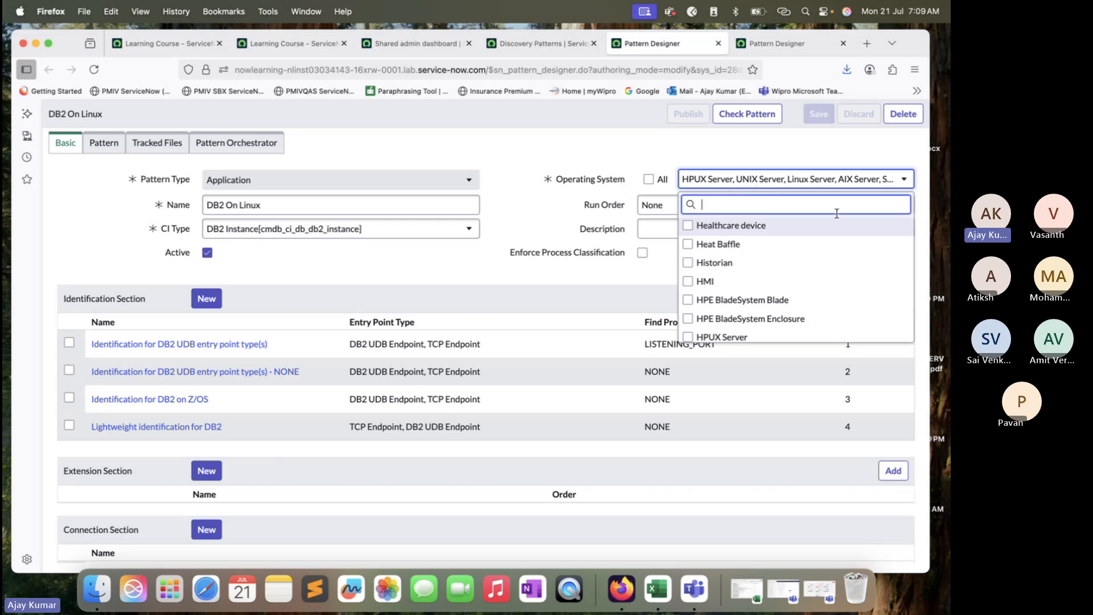
scroll(778, 290, down, 20)
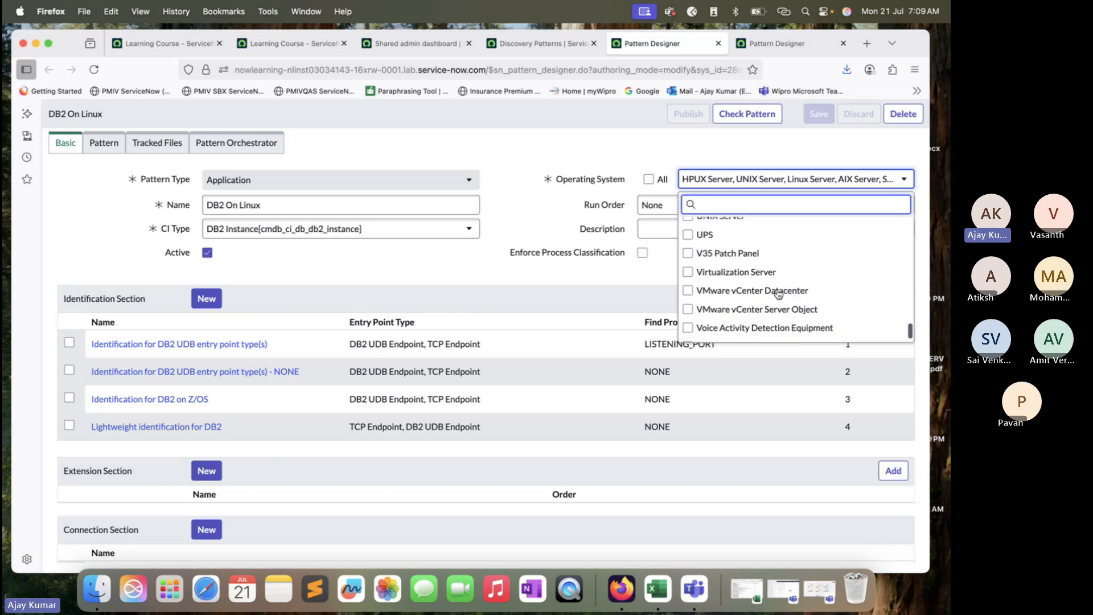
scroll(778, 294, down, 5)
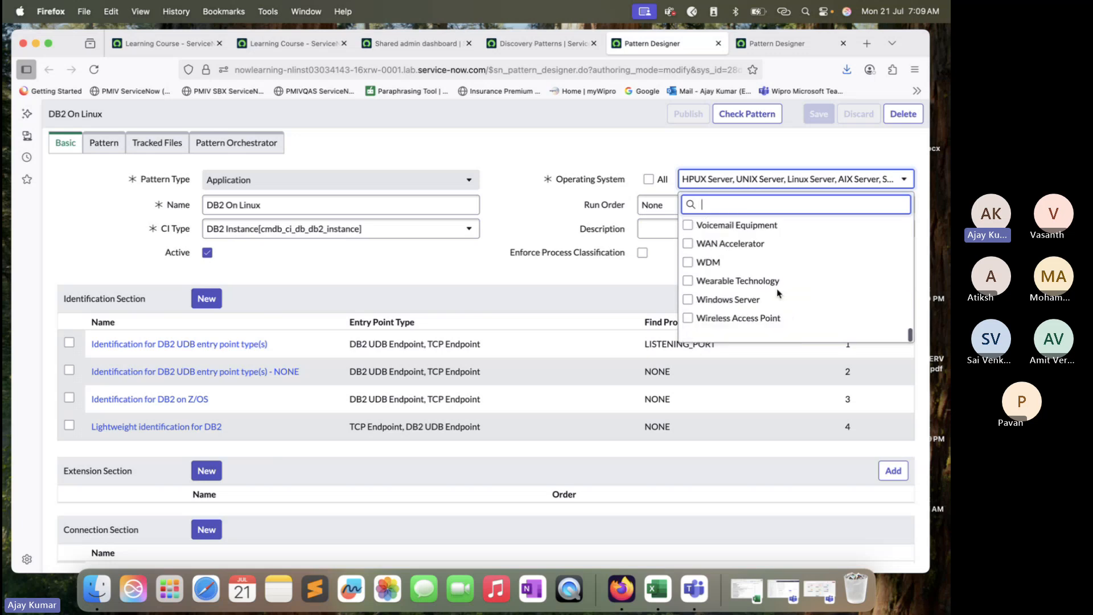
click(633, 286)
scroll(632, 281, down, 2)
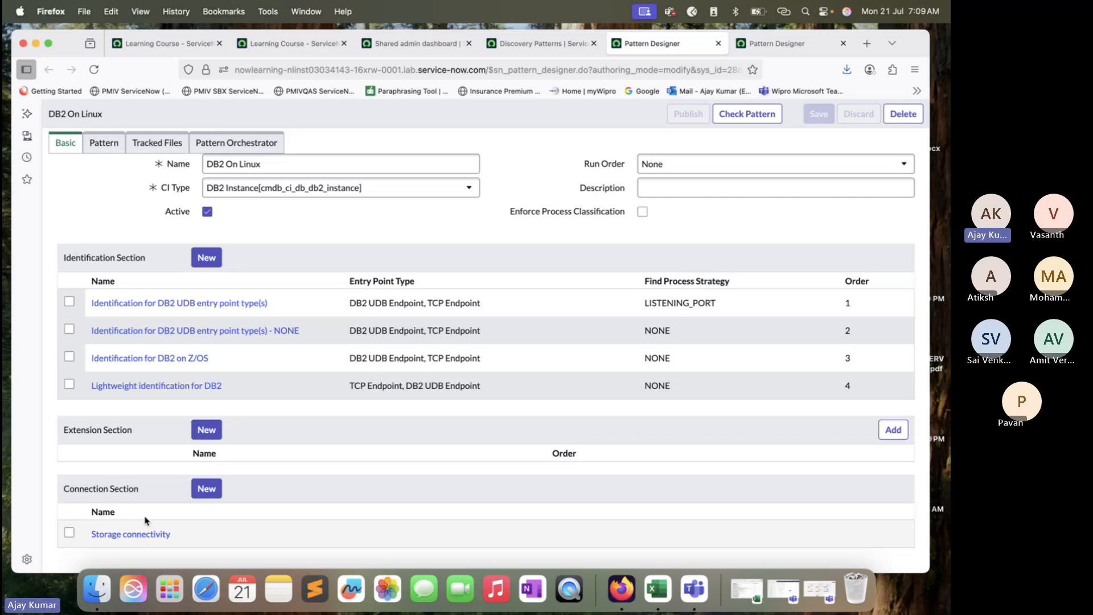
- Open the identification section for DB2 UDB entry point type(s) and widen its steps list to make step names readable
click(182, 305)
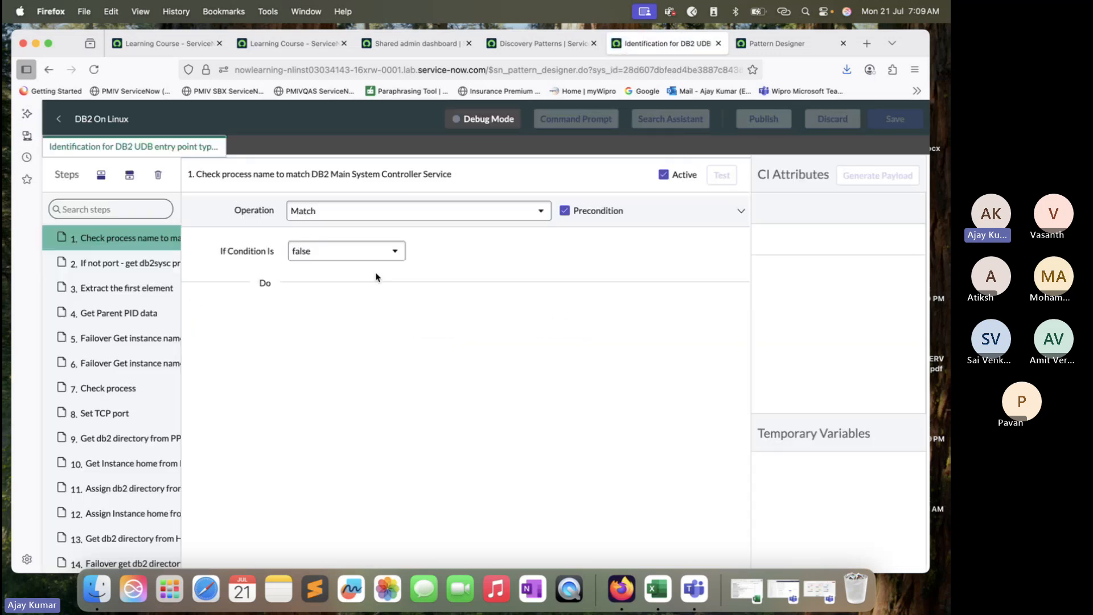
drag(183, 267, 346, 265)
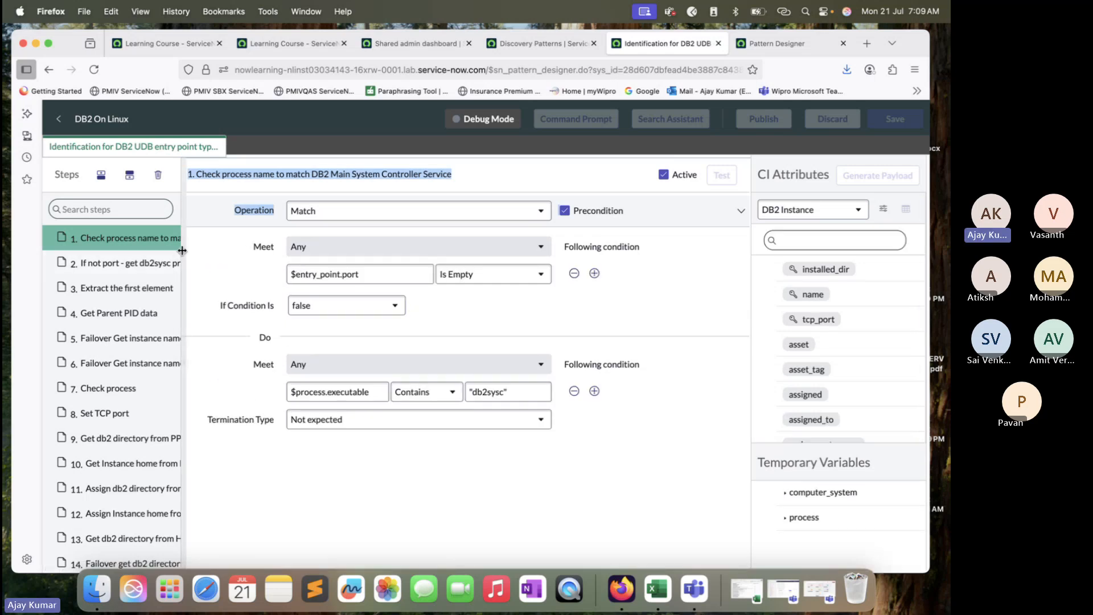
drag(184, 248, 246, 248)
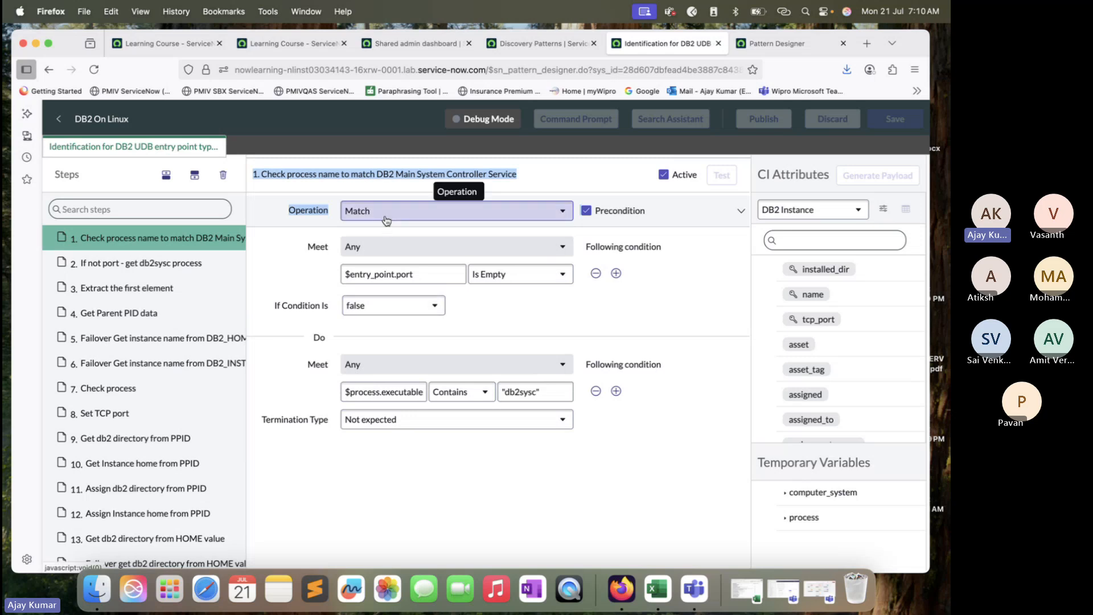
- Examine the "If not port - get db2sysc process" step's port precondition, command line criterion and target variable
click(190, 262)
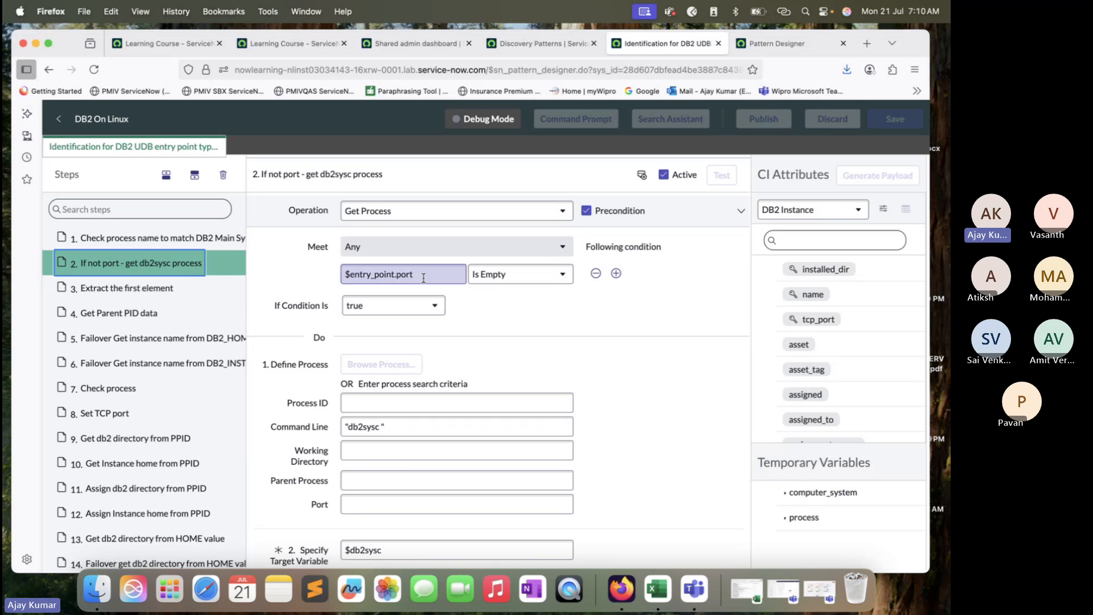
scroll(432, 326, down, 1)
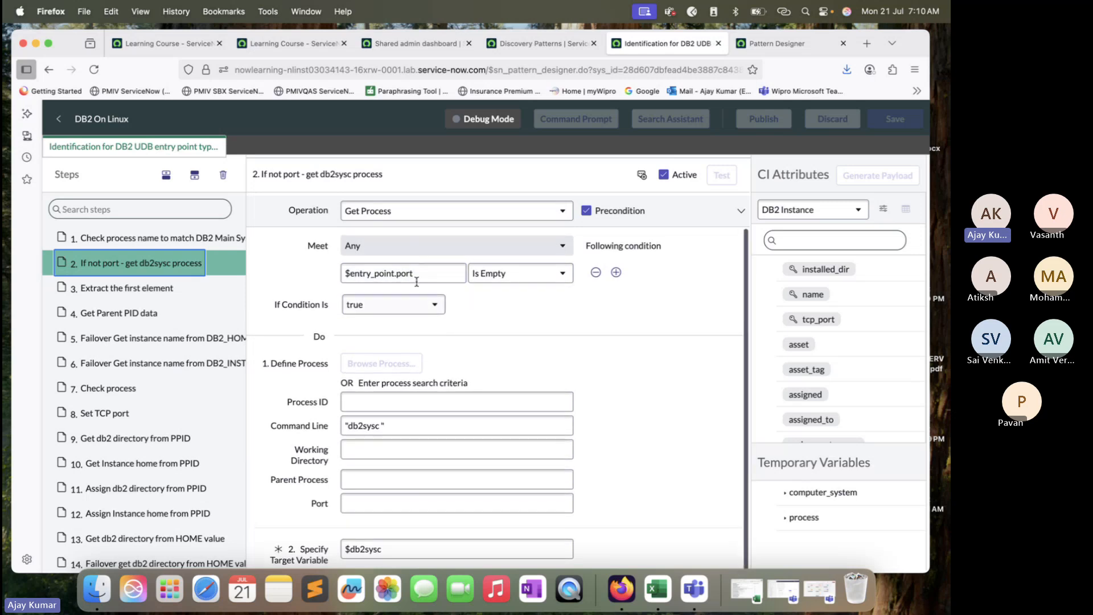
click(398, 267)
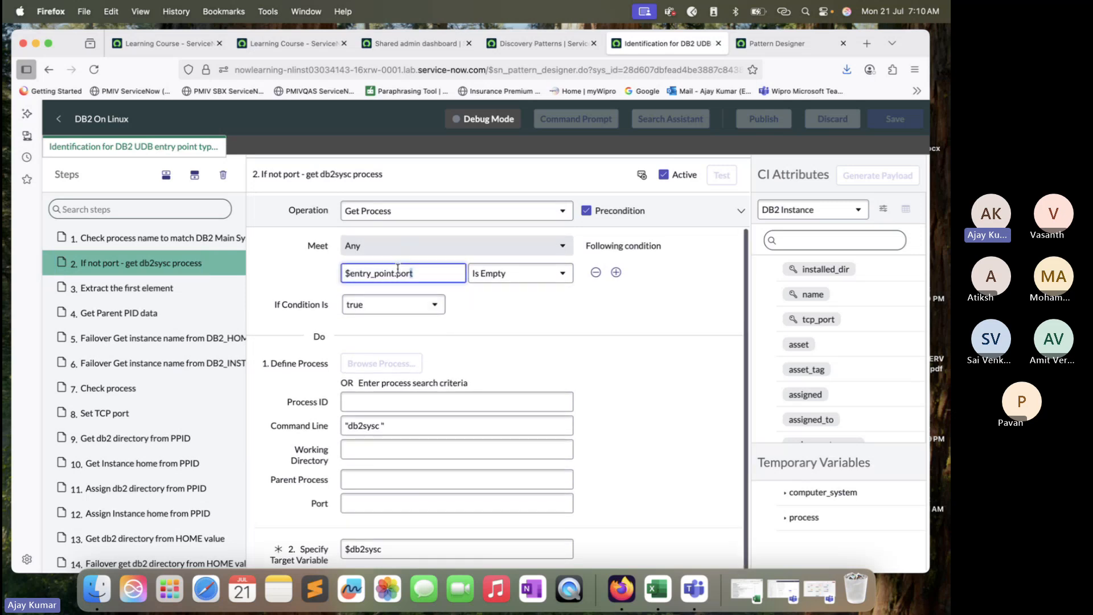
triple_click(398, 267)
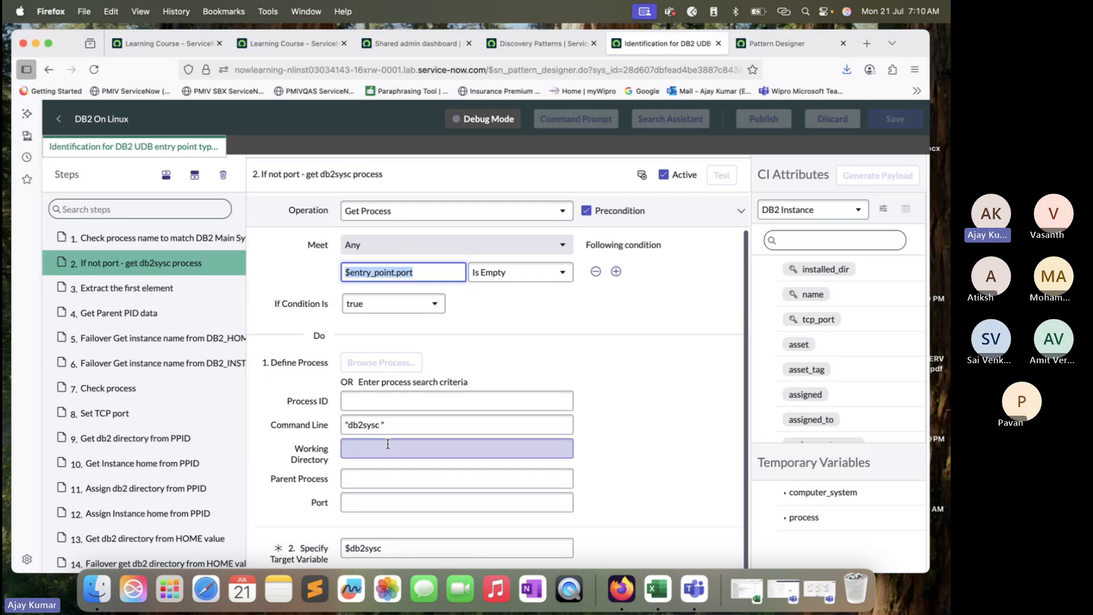
drag(419, 427, 288, 424)
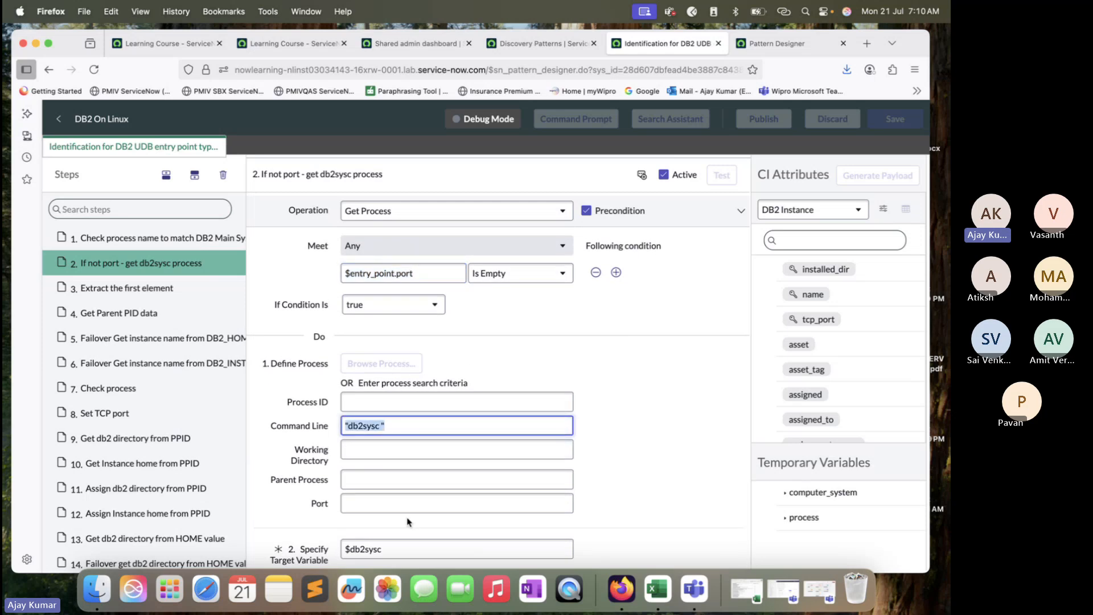
drag(410, 548, 301, 548)
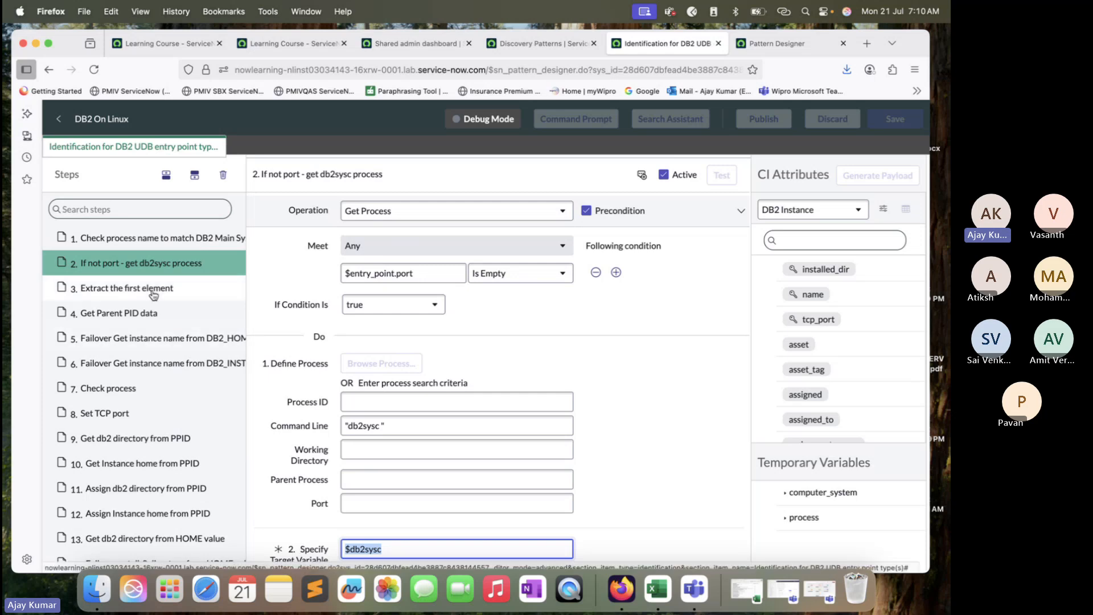
- Examine the value and name parameters set by the "Extract the first element" step
click(125, 288)
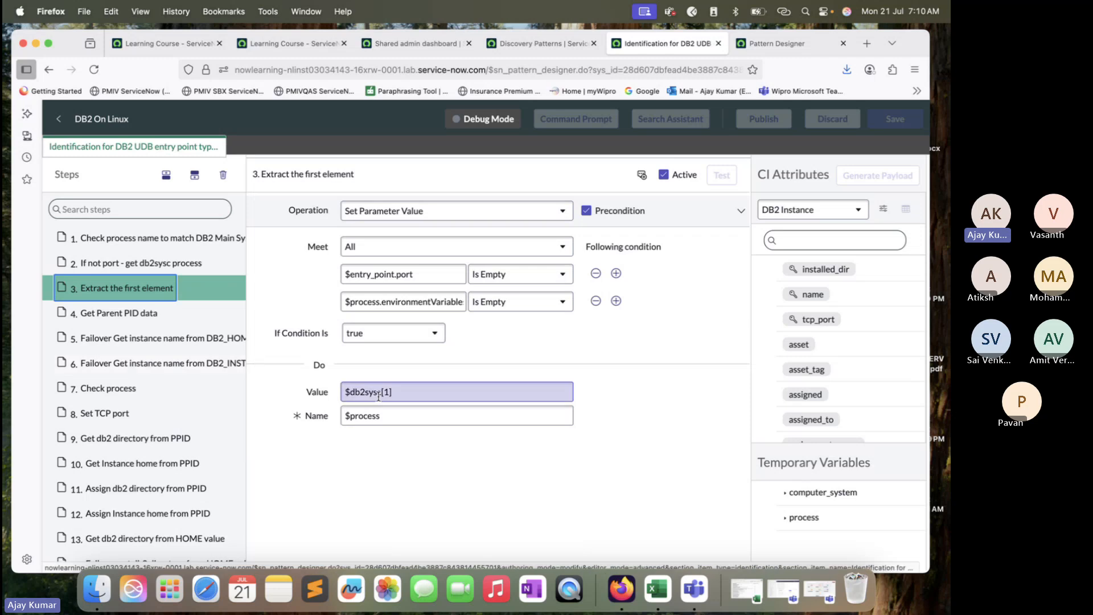
drag(394, 393, 317, 397)
drag(382, 416, 324, 418)
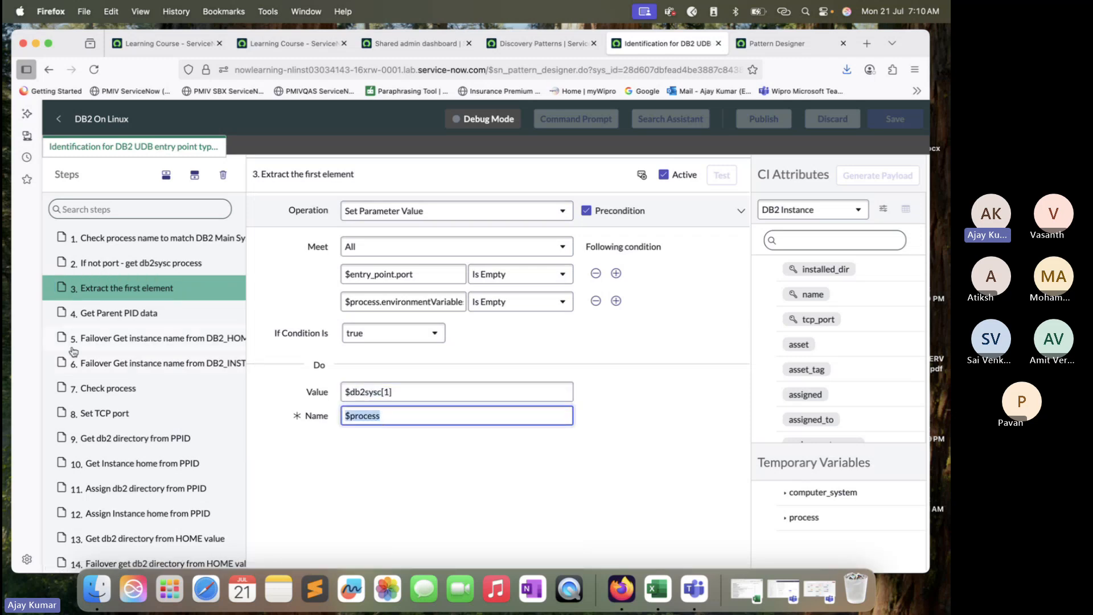
- Review the step that gets the instance name from DB2_HOME, including its input variable, parsing method, delimiters and output variable
click(92, 315)
click(154, 338)
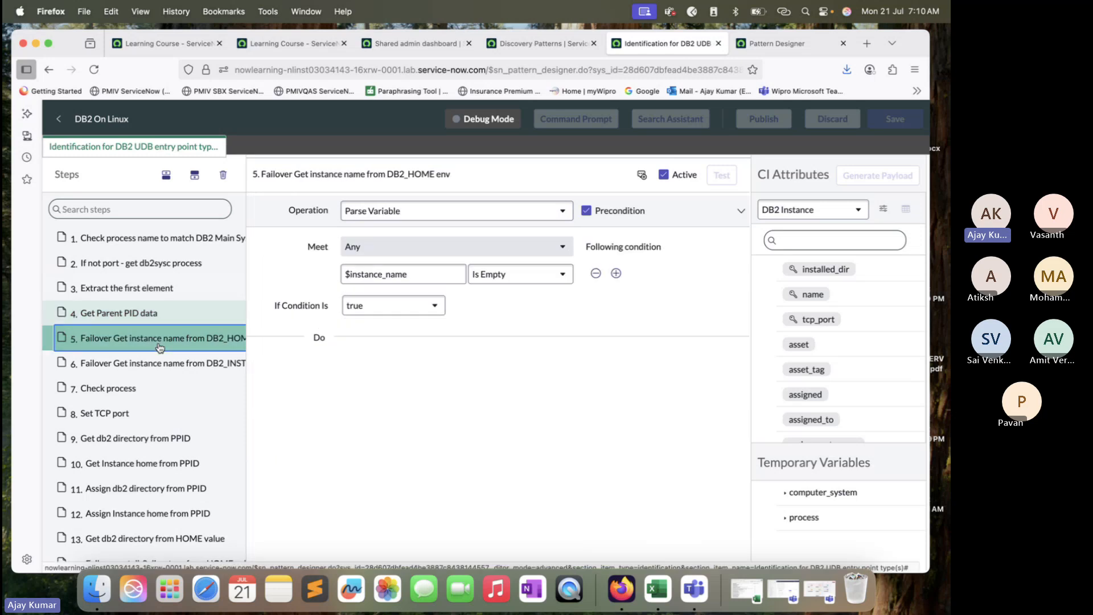
scroll(159, 335, down, 1)
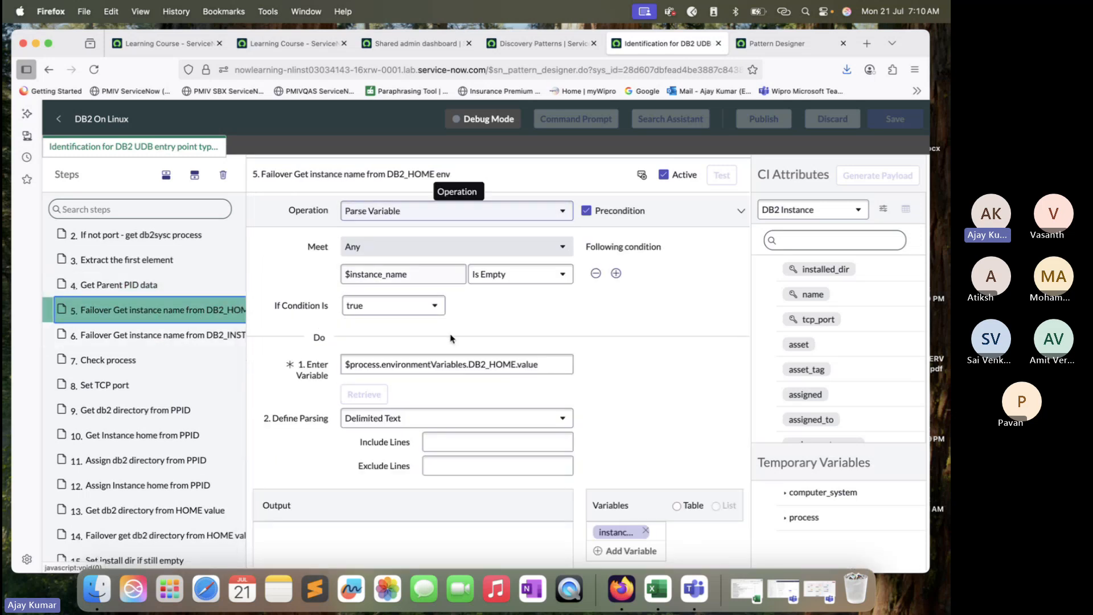
scroll(453, 340, down, 3)
scroll(458, 373, up, 1)
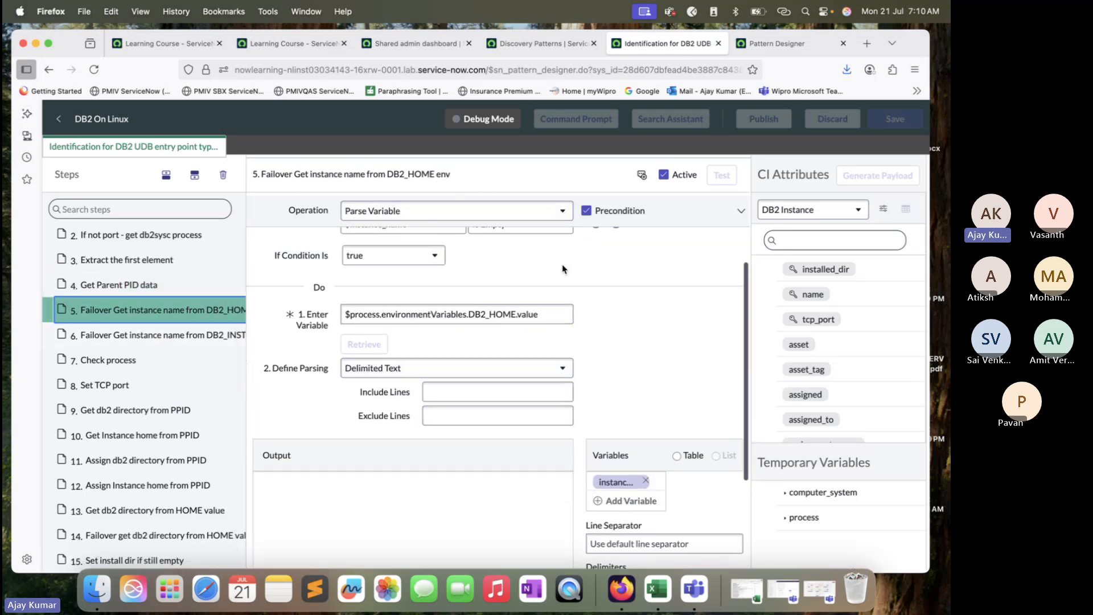
drag(540, 314, 336, 299)
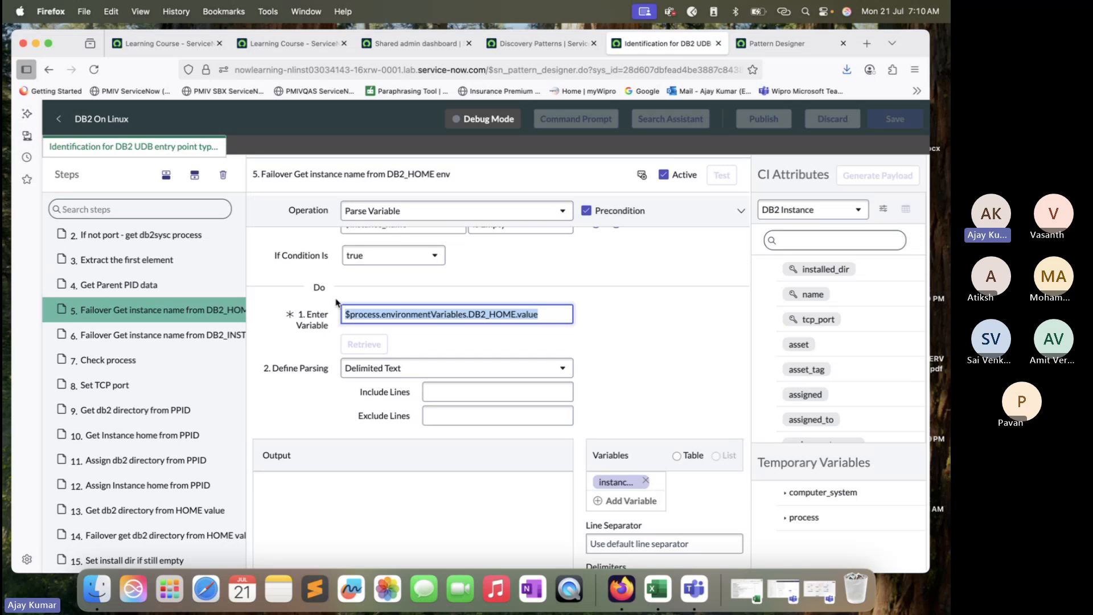
scroll(353, 342, down, 5)
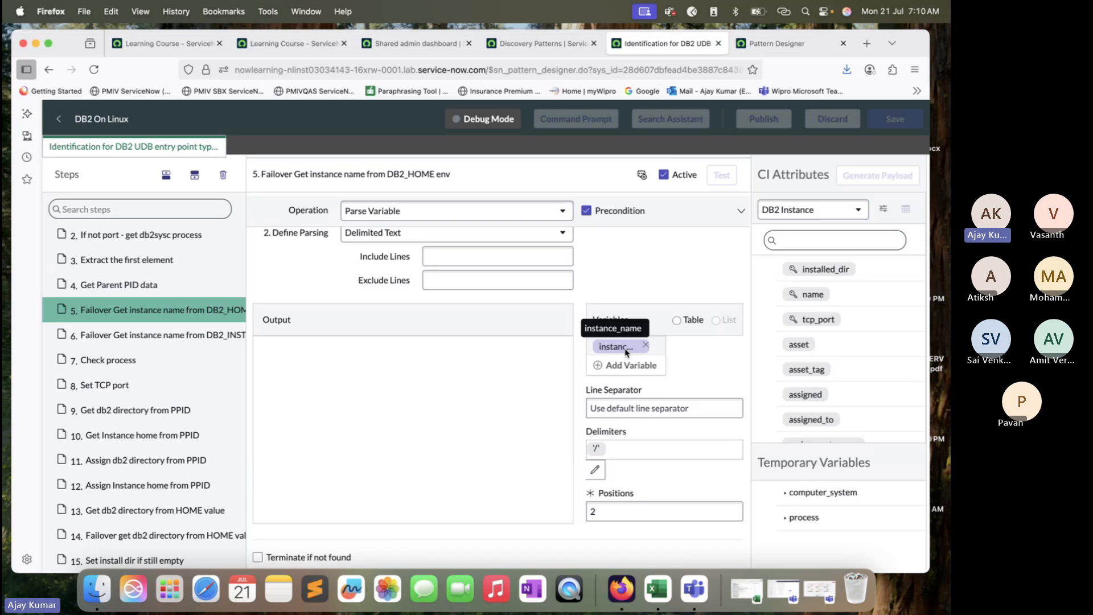
- Browse the operation types available for the DB2_HOME instance name step, keeping Parse Variable selected
click(457, 216)
scroll(456, 353, up, 1)
scroll(457, 356, down, 3)
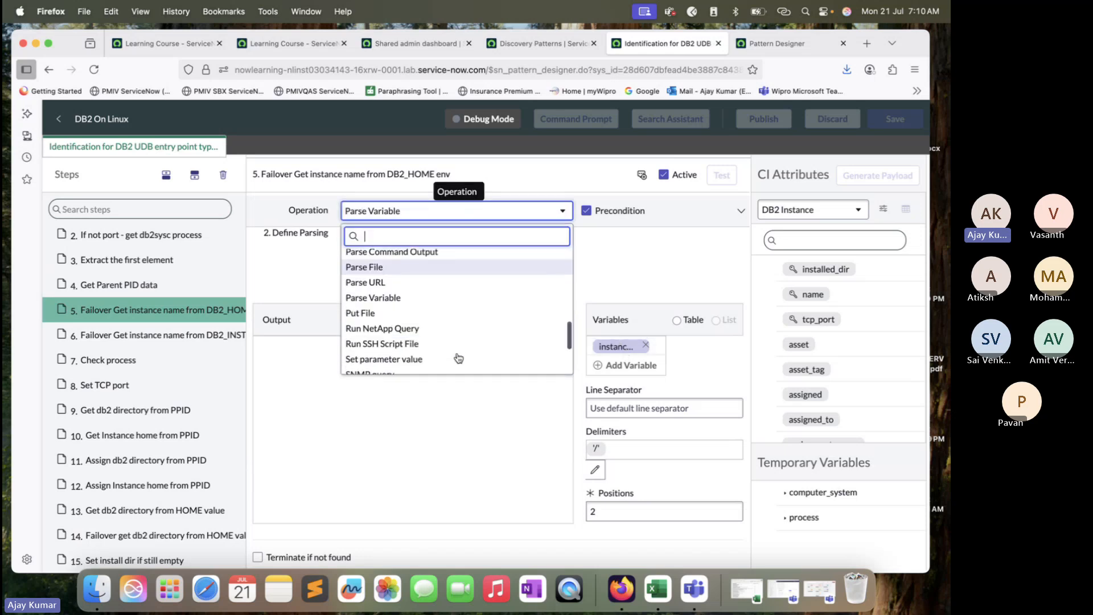
click(691, 245)
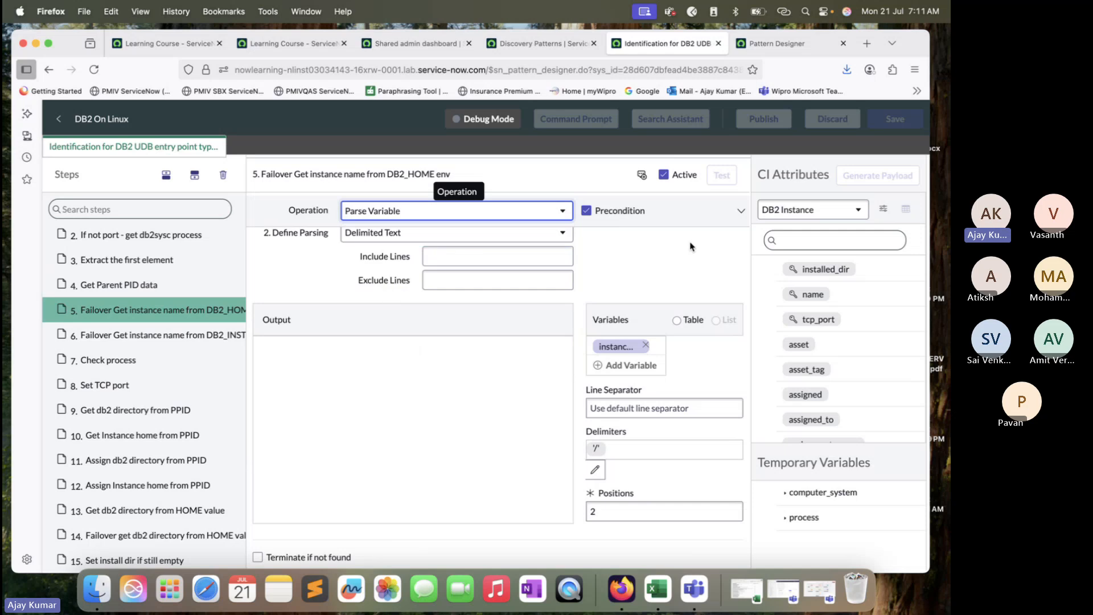
scroll(558, 281, up, 4)
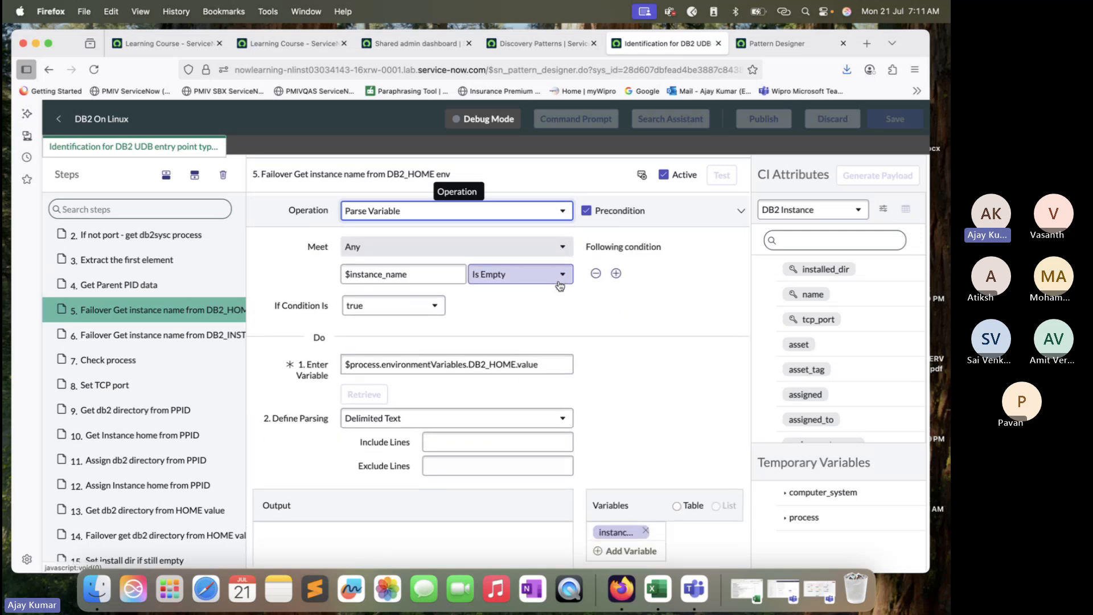
click(540, 219)
scroll(398, 341, up, 1)
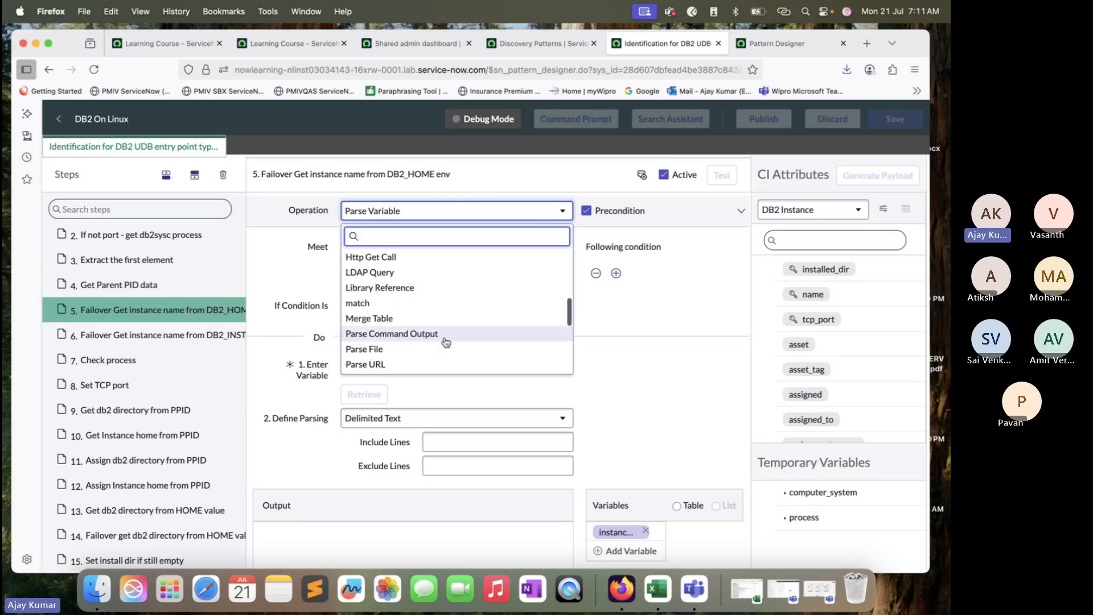
key(Escape)
- Review identification steps 6 to 9, from the DB2_INSTANCE failover through "Get db2 directory from PPID"
click(185, 339)
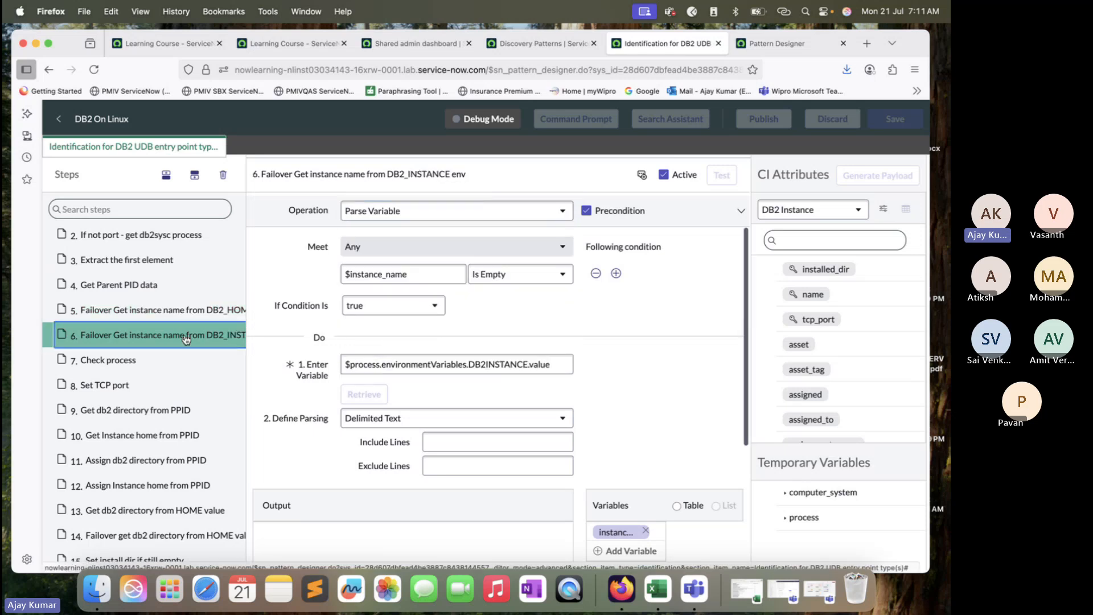
click(149, 359)
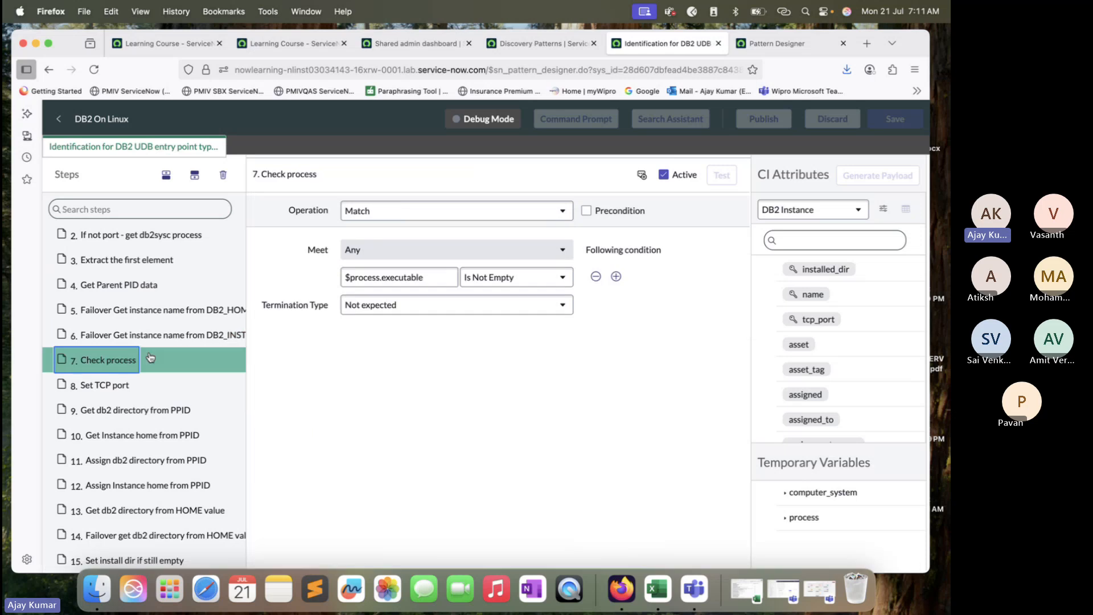
click(141, 391)
click(139, 410)
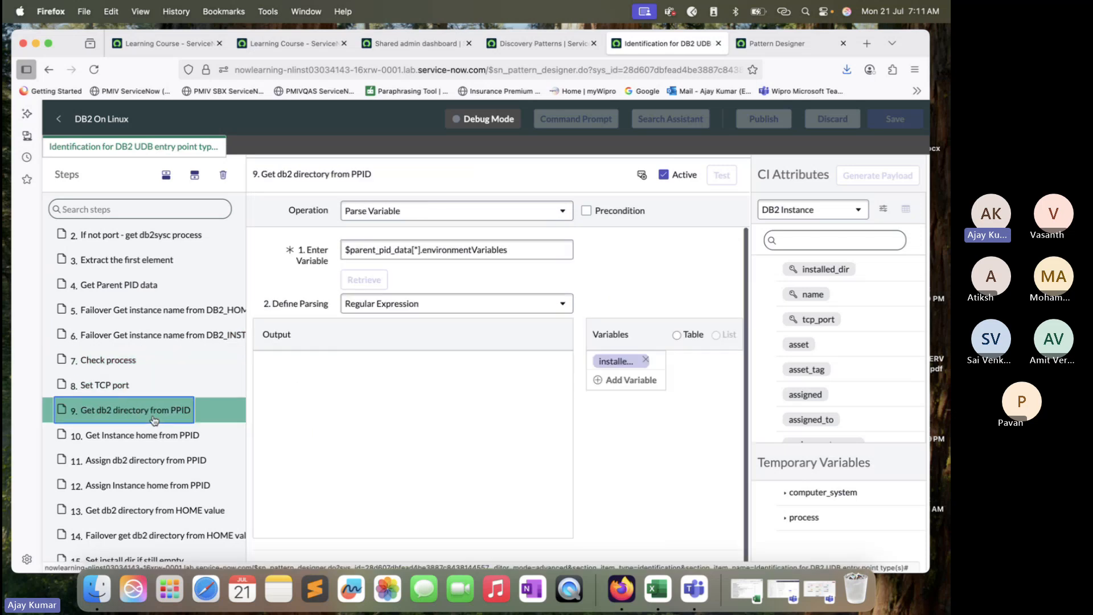
scroll(152, 418, down, 1)
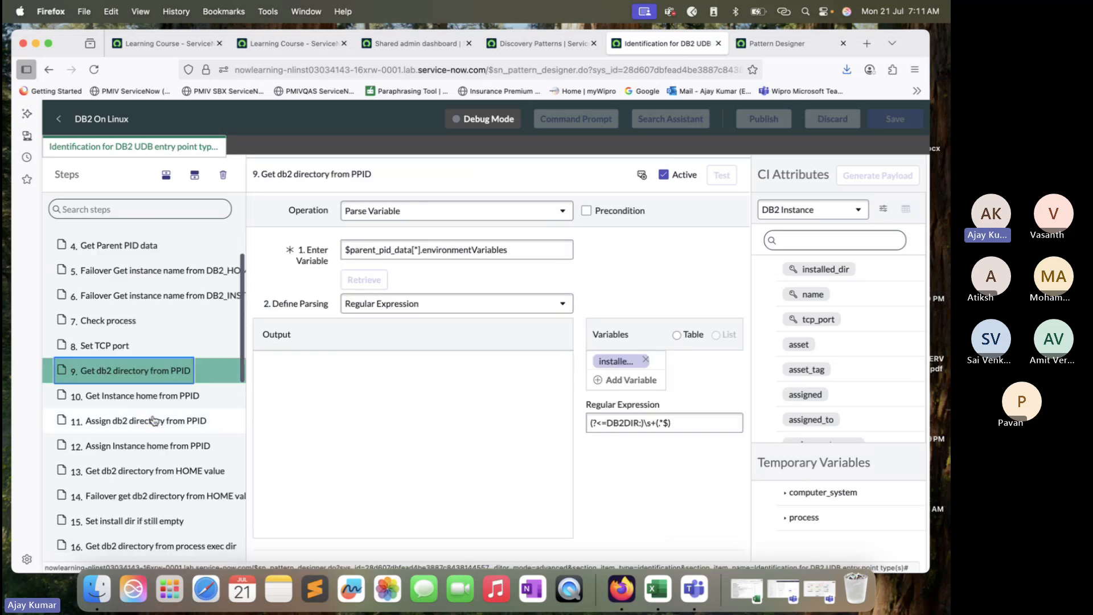
- Browse the operation types available for the "Get db2 directory from PPID" step, keeping Parse Variable selected
click(410, 211)
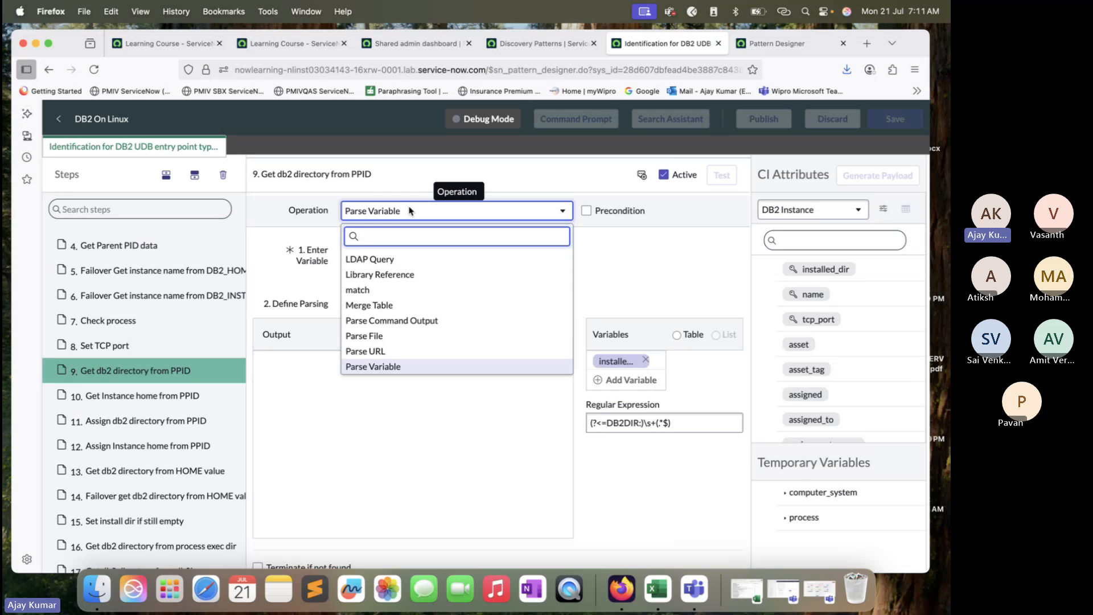
scroll(392, 310, up, 1)
scroll(393, 310, down, 10)
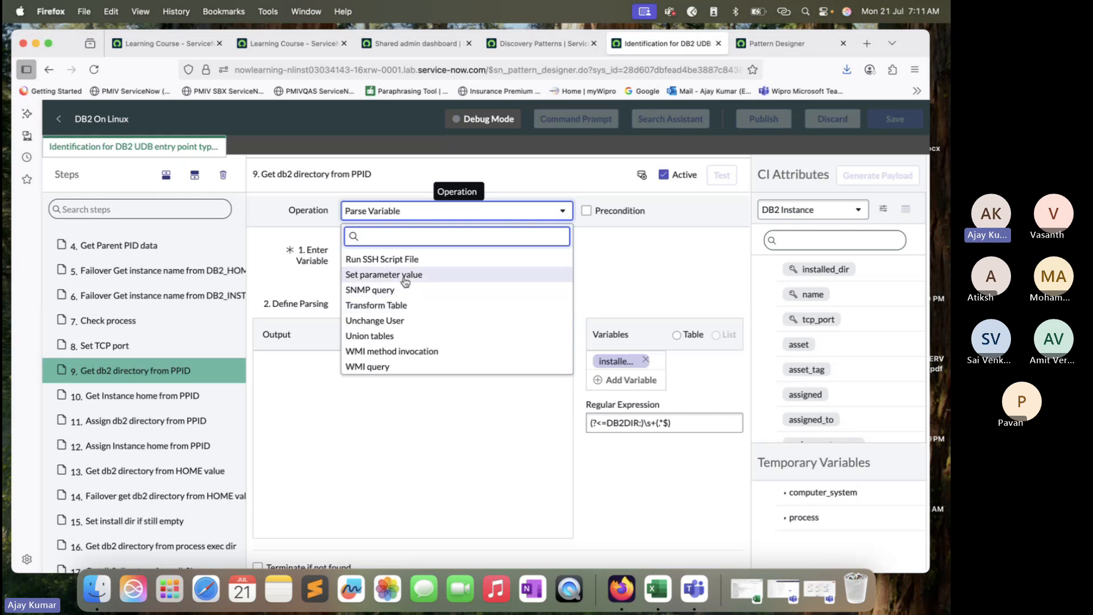
scroll(404, 282, up, 3)
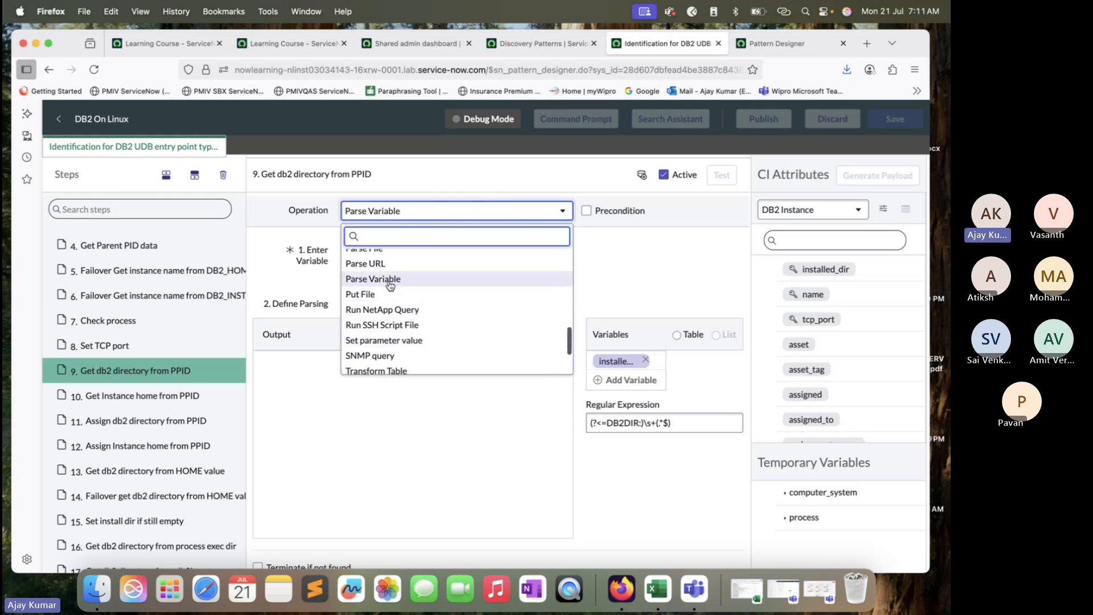
scroll(389, 286, up, 1)
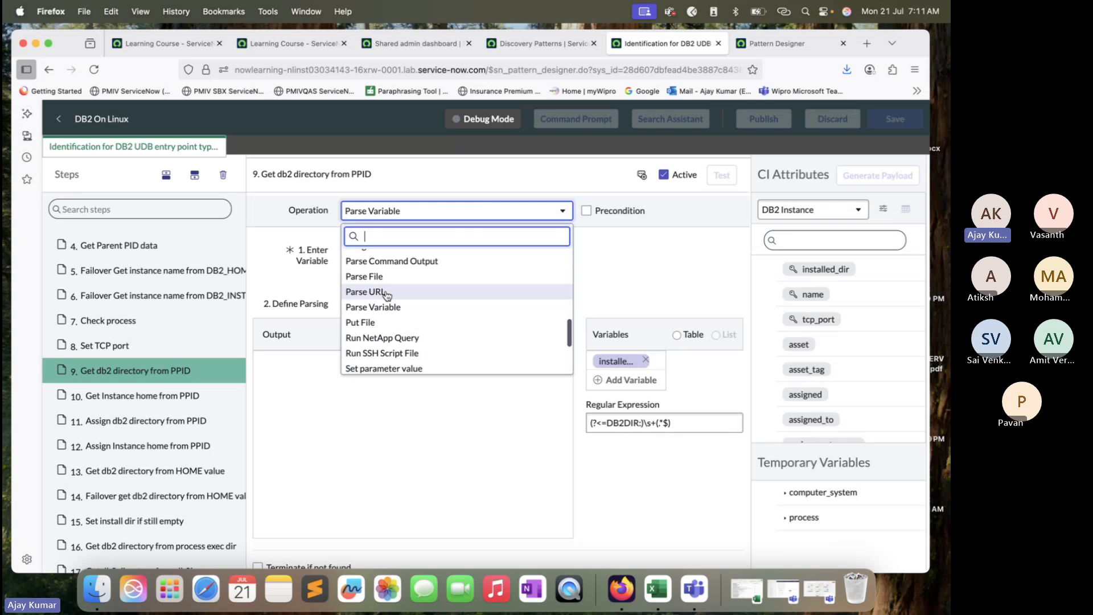
scroll(386, 294, up, 2)
scroll(387, 294, up, 5)
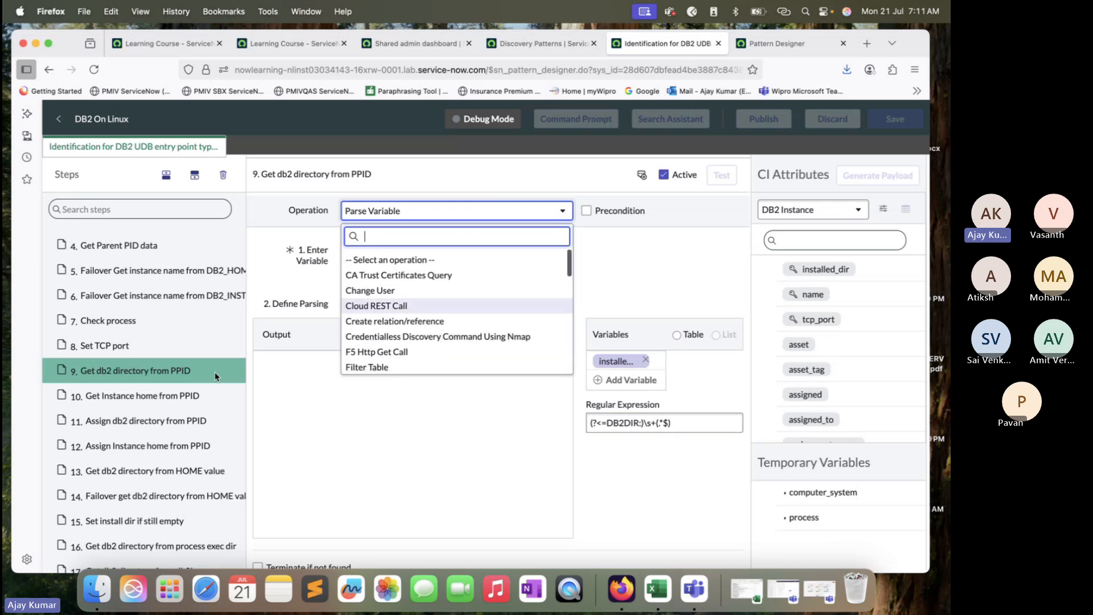
- Review identification steps 10 to 14, from "Get Instance home from PPID" through the failover for the db2 directory from the HOME value
click(187, 397)
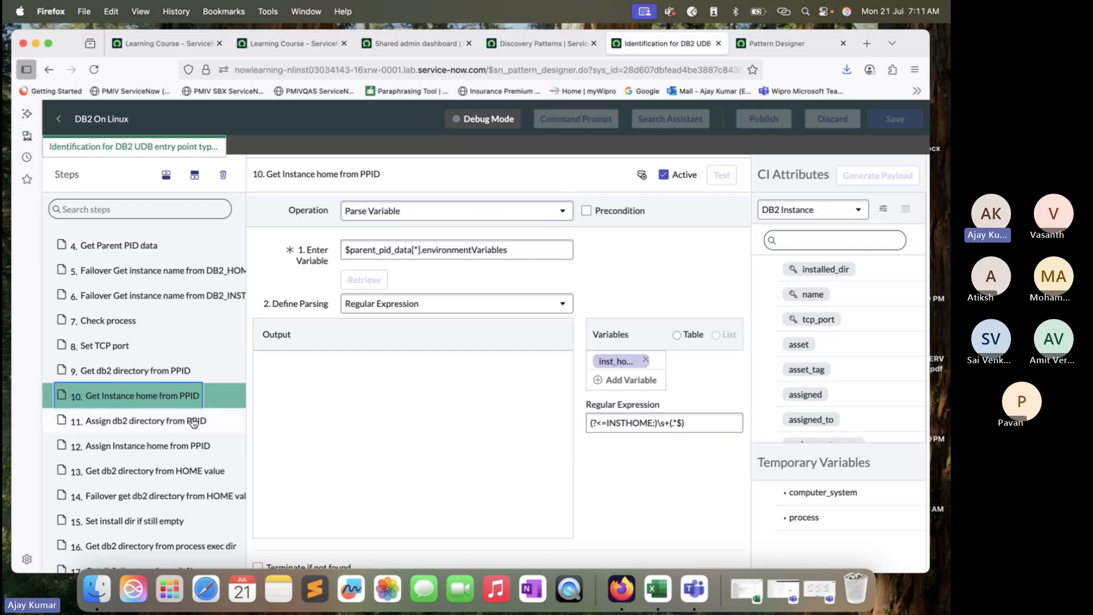
scroll(171, 421, down, 3)
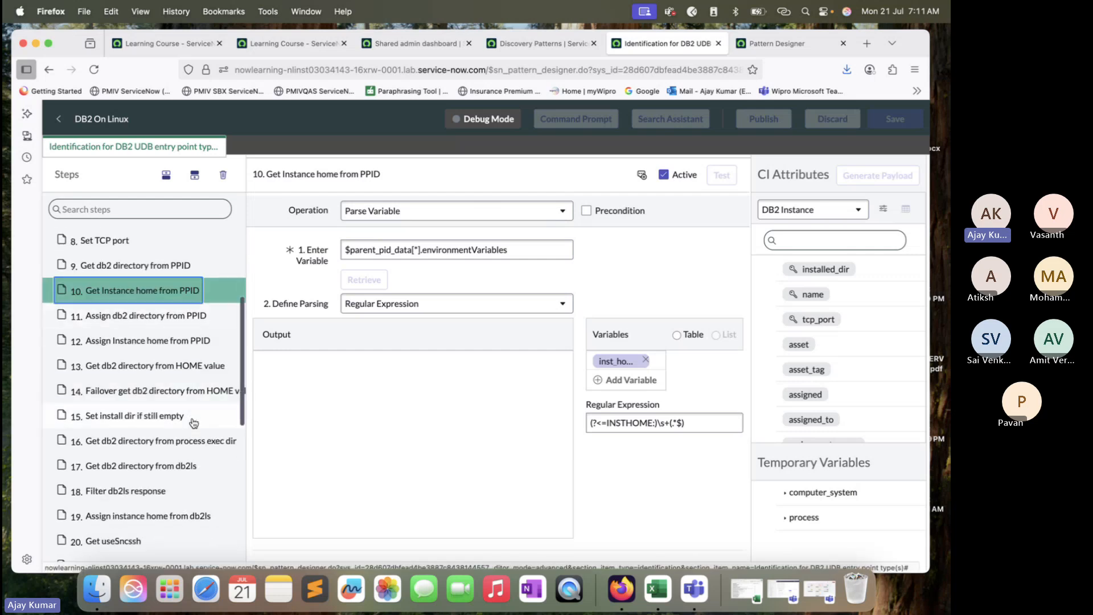
click(158, 322)
click(156, 349)
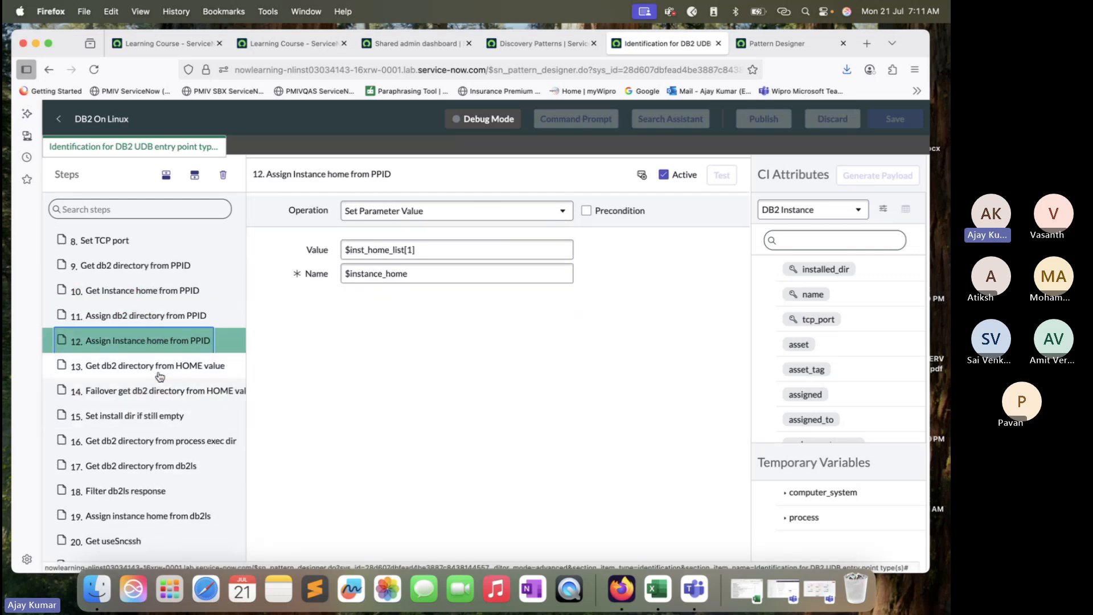
click(158, 365)
click(226, 387)
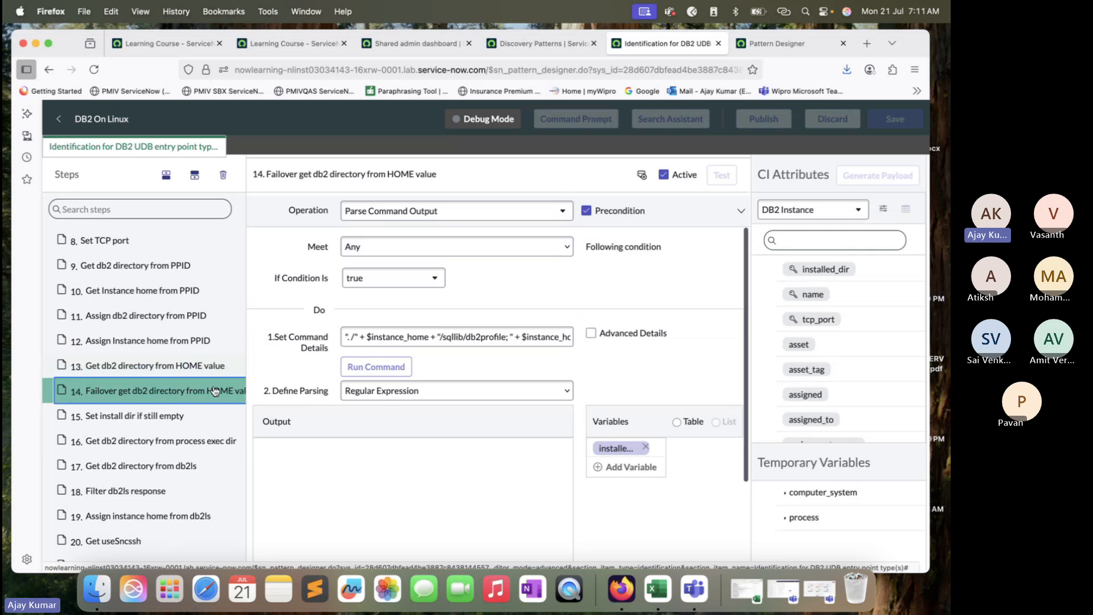
- Review identification steps 15 to 21, from "Set install dir if still empty" through "Set useSncssh to false"
scroll(188, 353, down, 3)
click(176, 319)
click(180, 346)
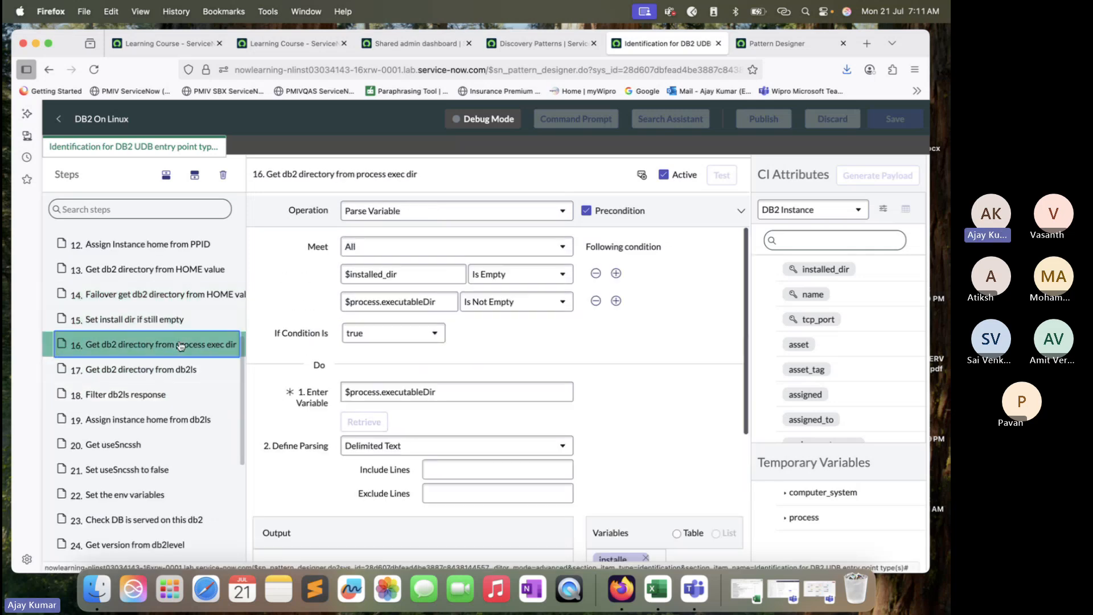
scroll(180, 346, down, 2)
click(193, 325)
click(159, 350)
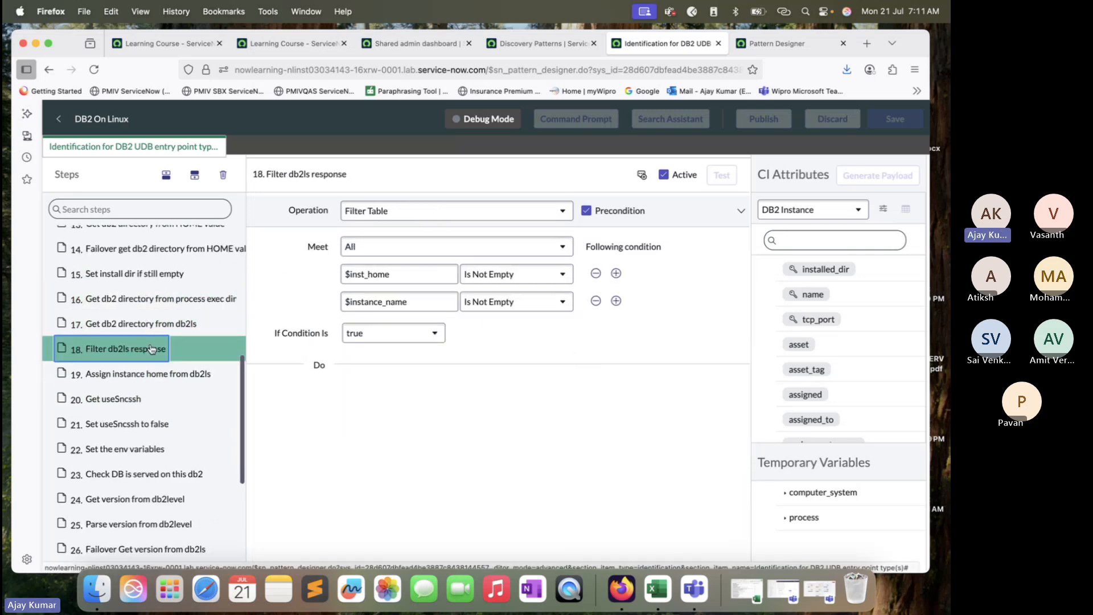
click(158, 378)
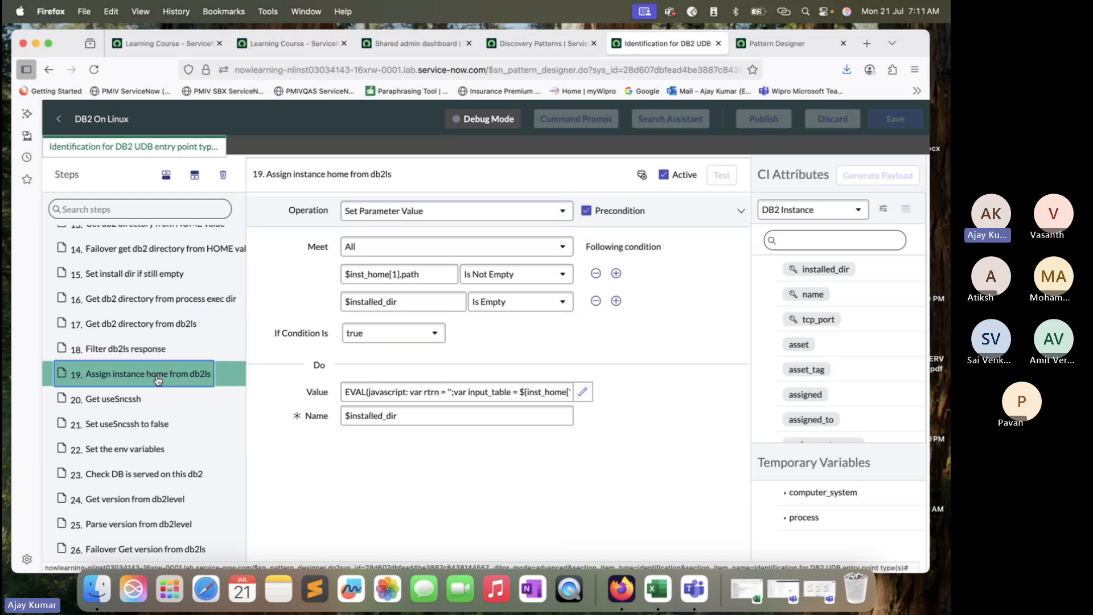
click(130, 410)
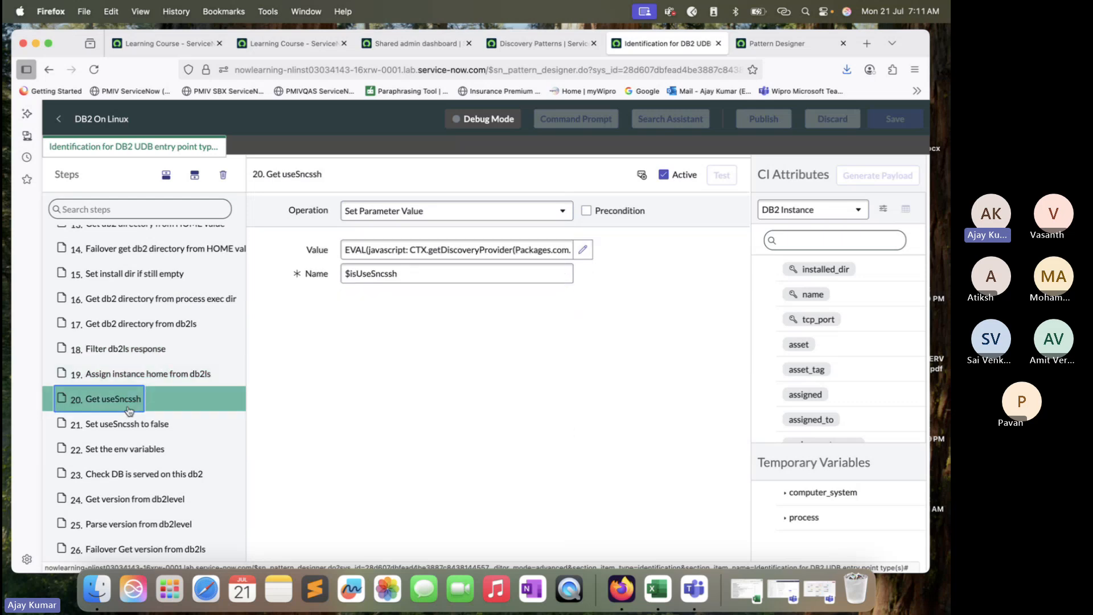
click(132, 424)
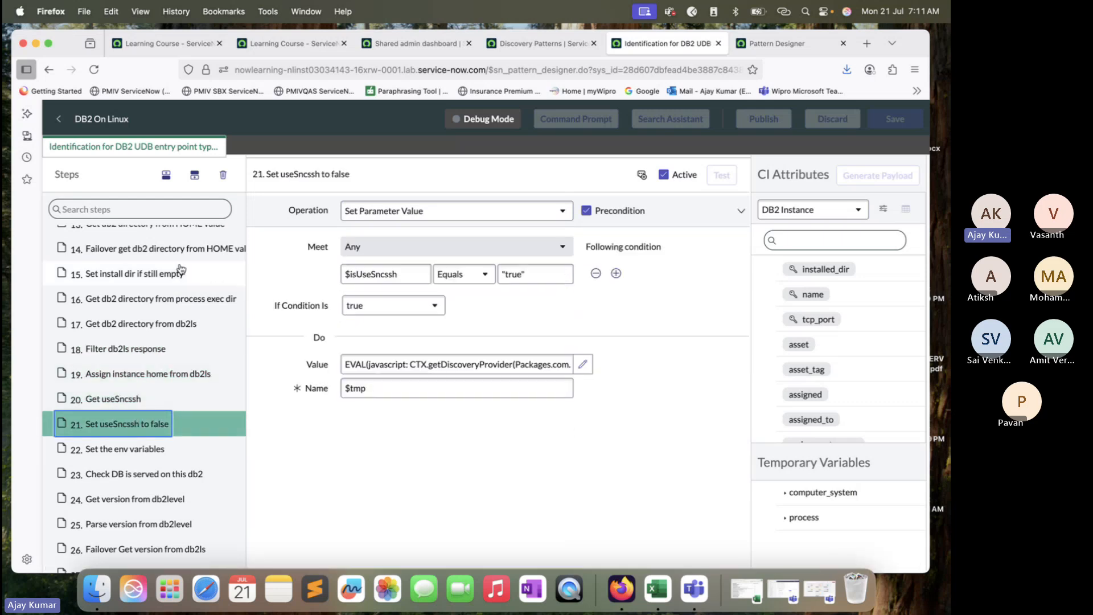
scroll(132, 425, up, 10)
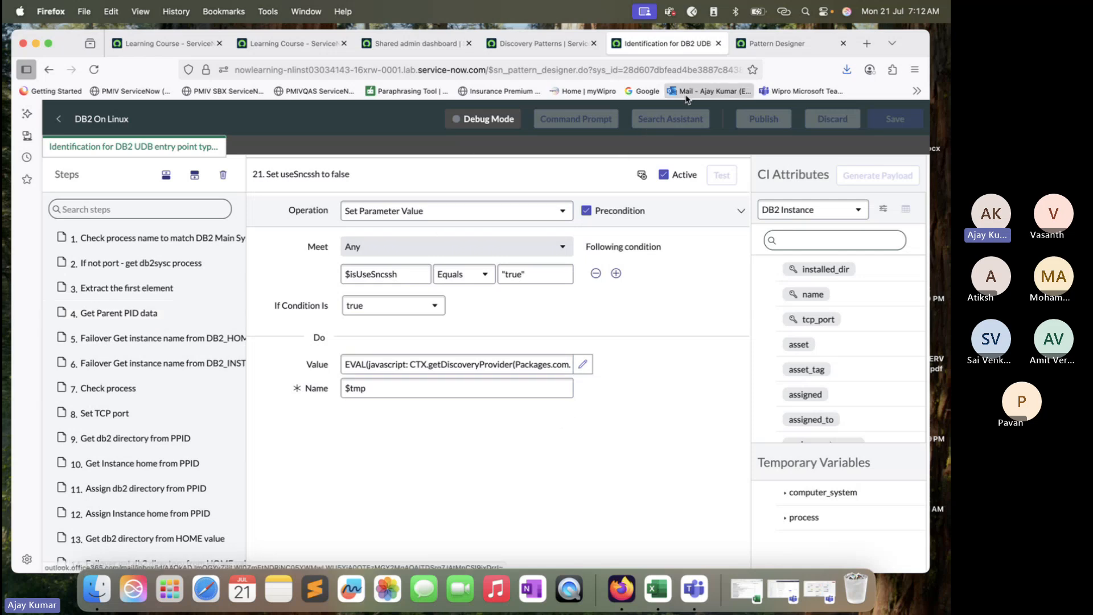
- Close the DB2 On Linux identification page and open the iTunes Identification Section of the iTunes pattern
click(718, 44)
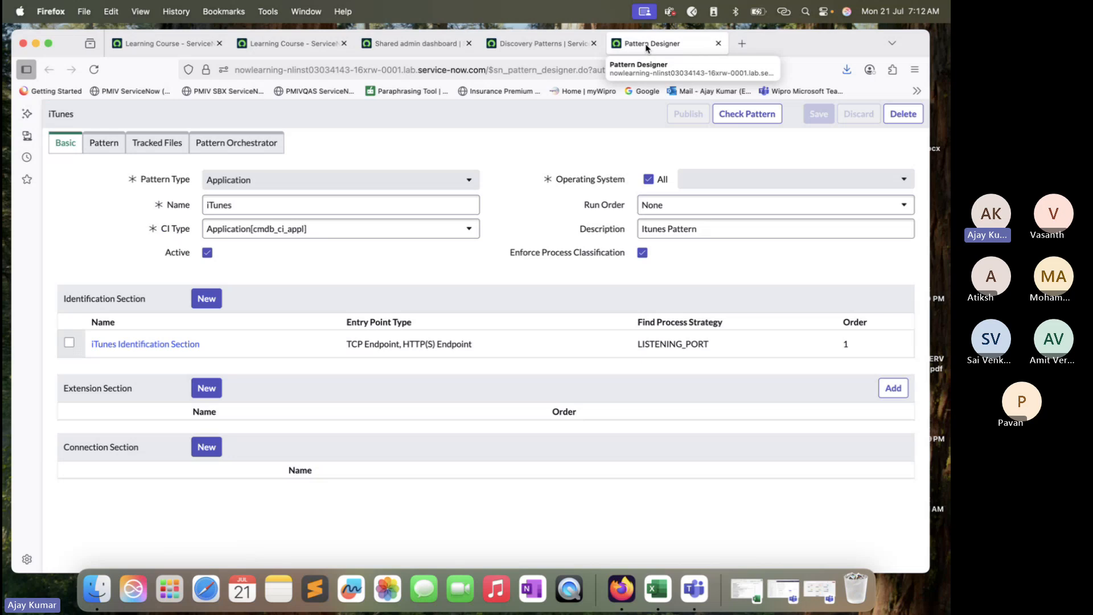
click(567, 48)
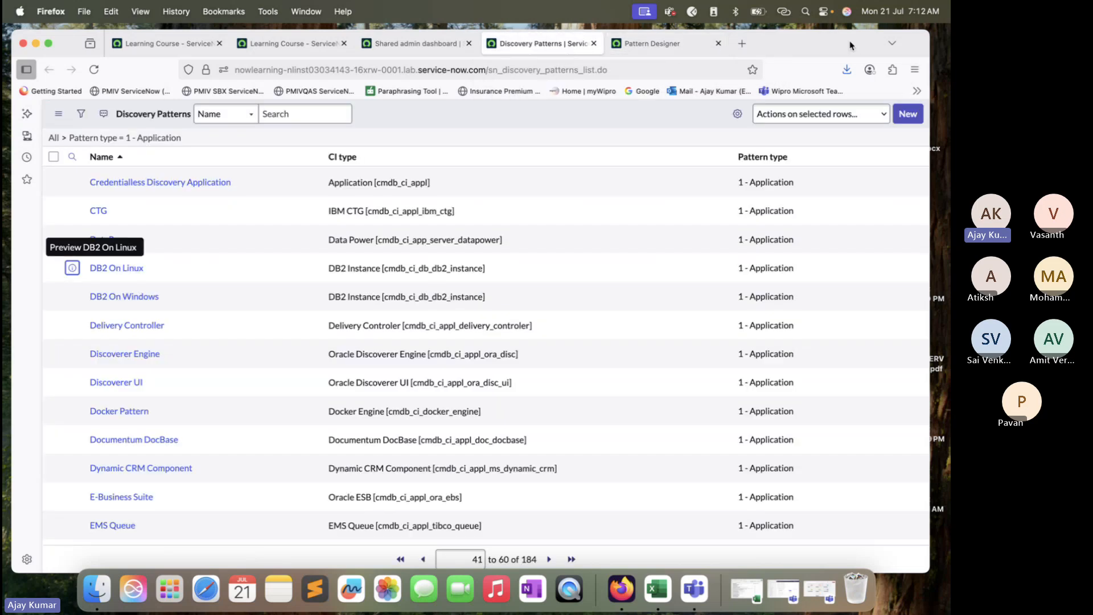
click(691, 47)
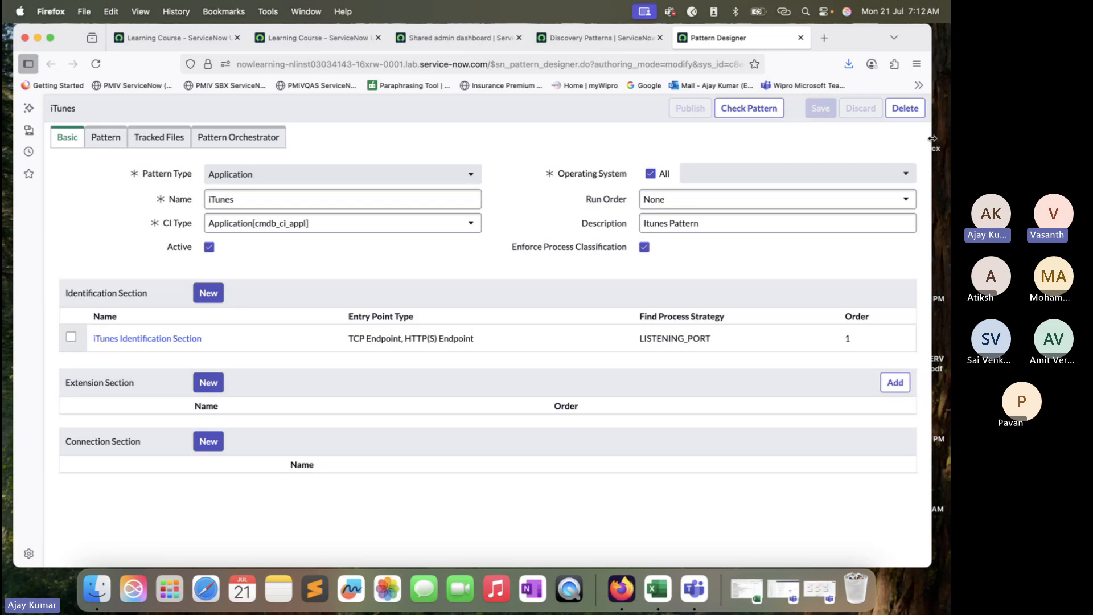
drag(932, 141, 940, 143)
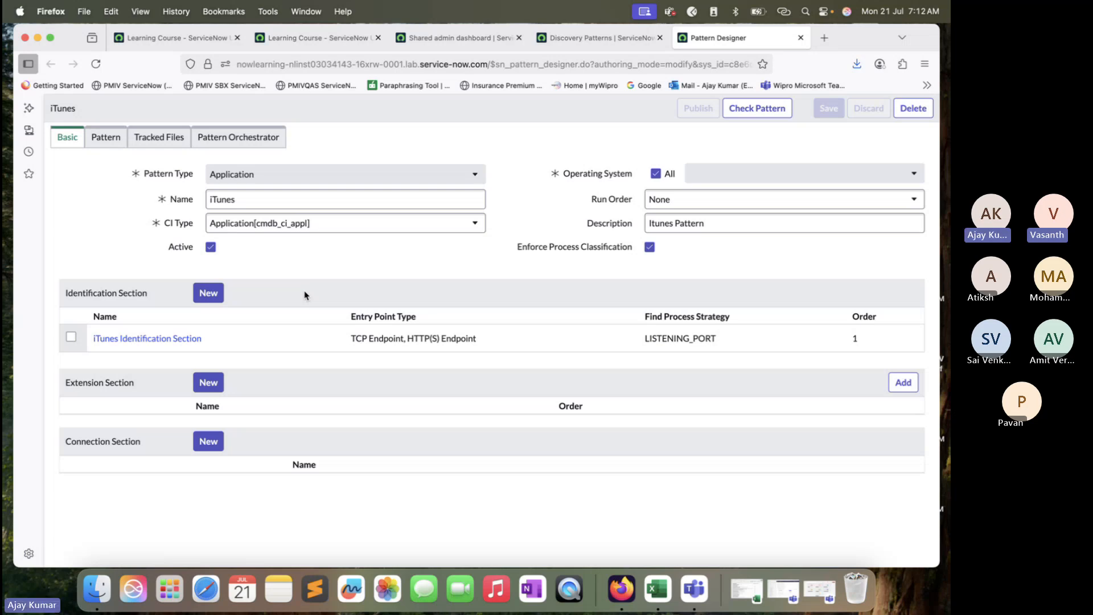
click(155, 340)
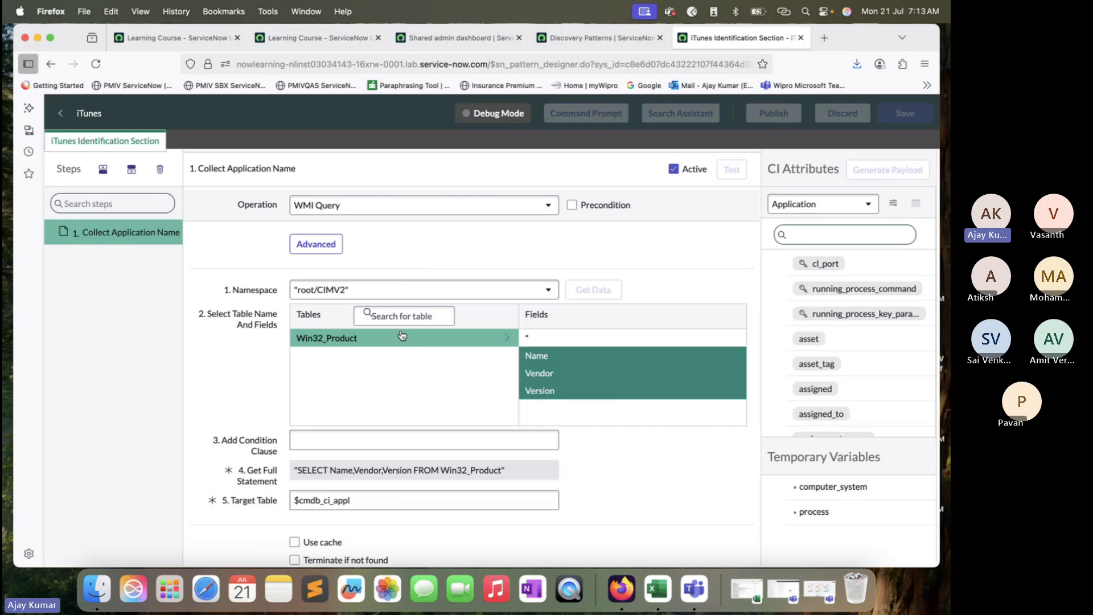
- Open the debug settings for the iTunes identification section and set the debug type to Horizontal
click(492, 114)
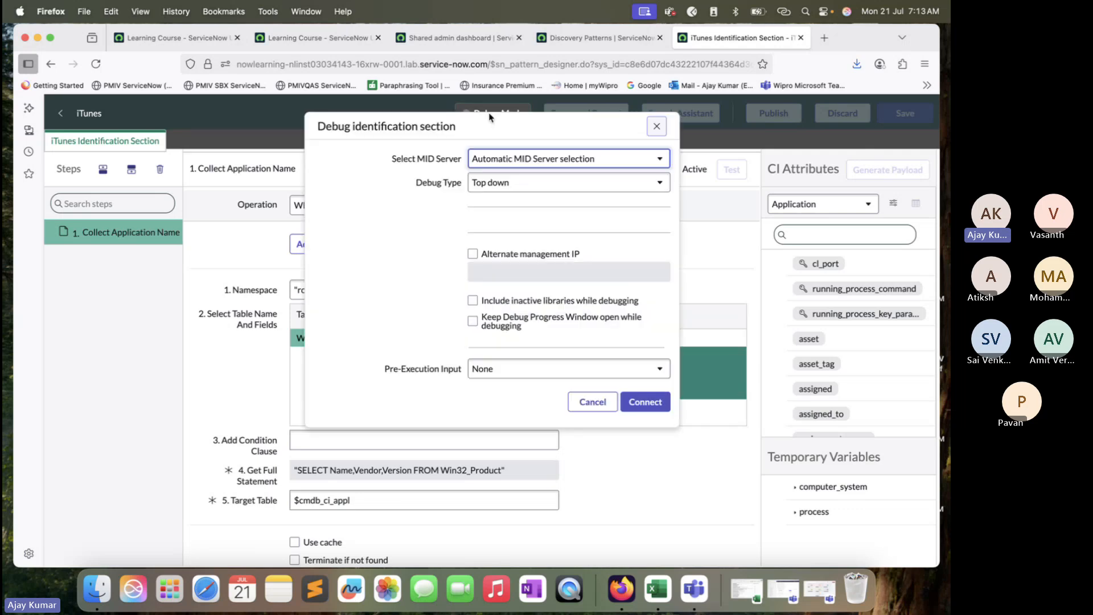
click(541, 181)
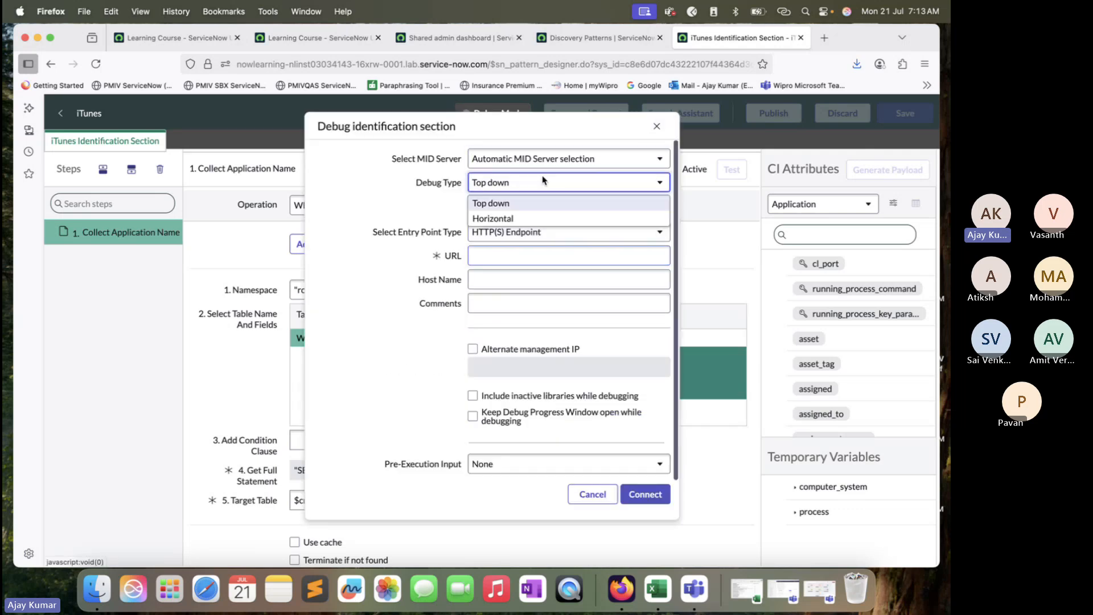
click(522, 216)
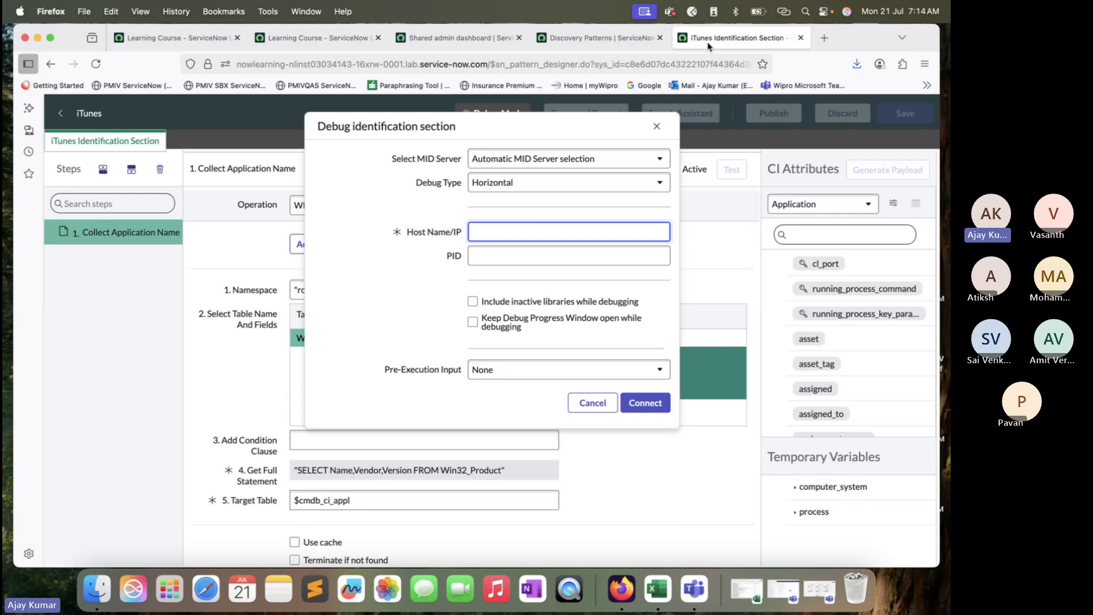
- Copy the Windows test address 192.168.16.11 from Sheet3 of the ITOM Batch 5 Topics workbook into the debug Host Name/IP
click(669, 601)
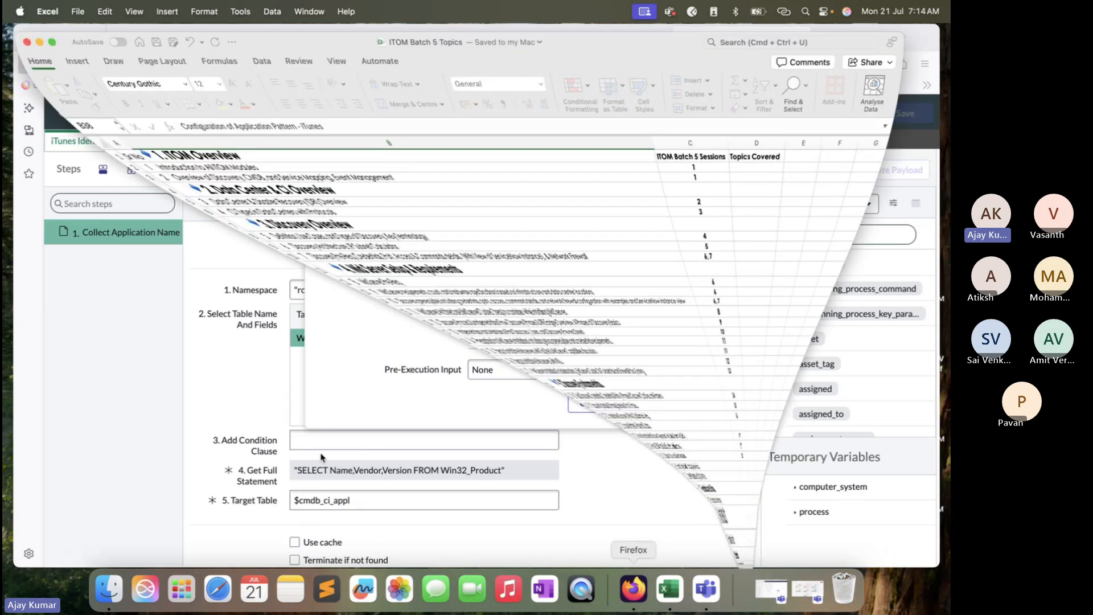
click(125, 544)
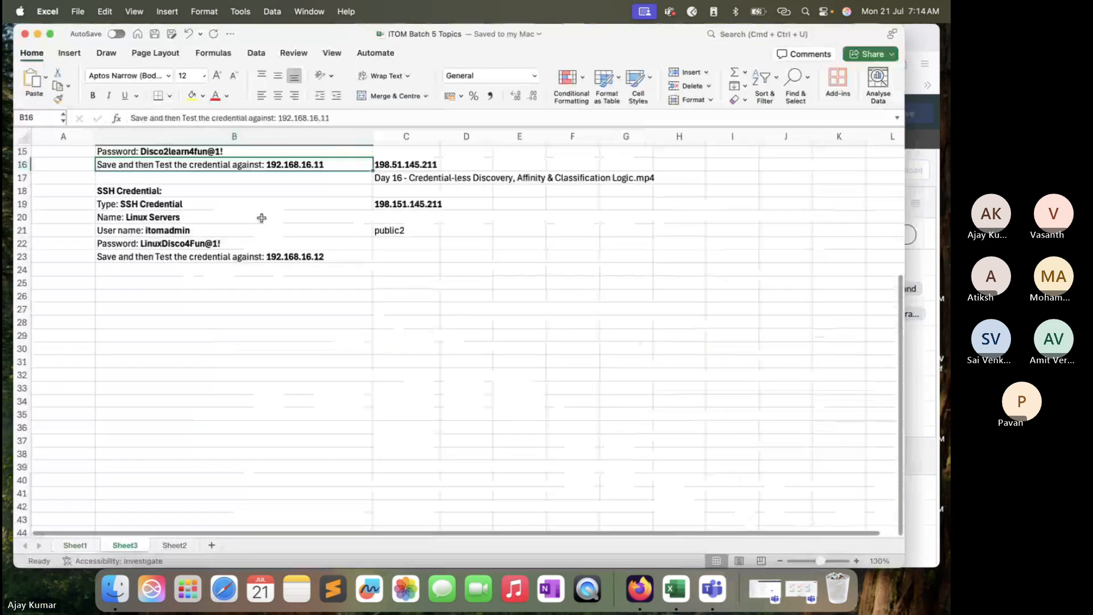
scroll(287, 233, up, 3)
drag(305, 118, 277, 118)
key(super+c)
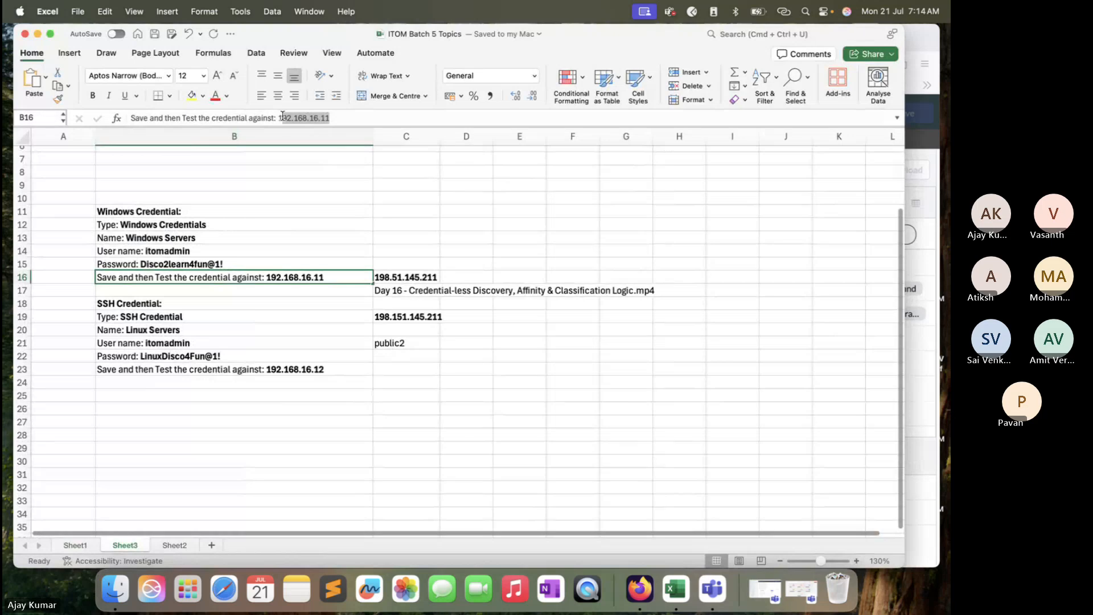
click(38, 34)
click(529, 228)
key(super+v)
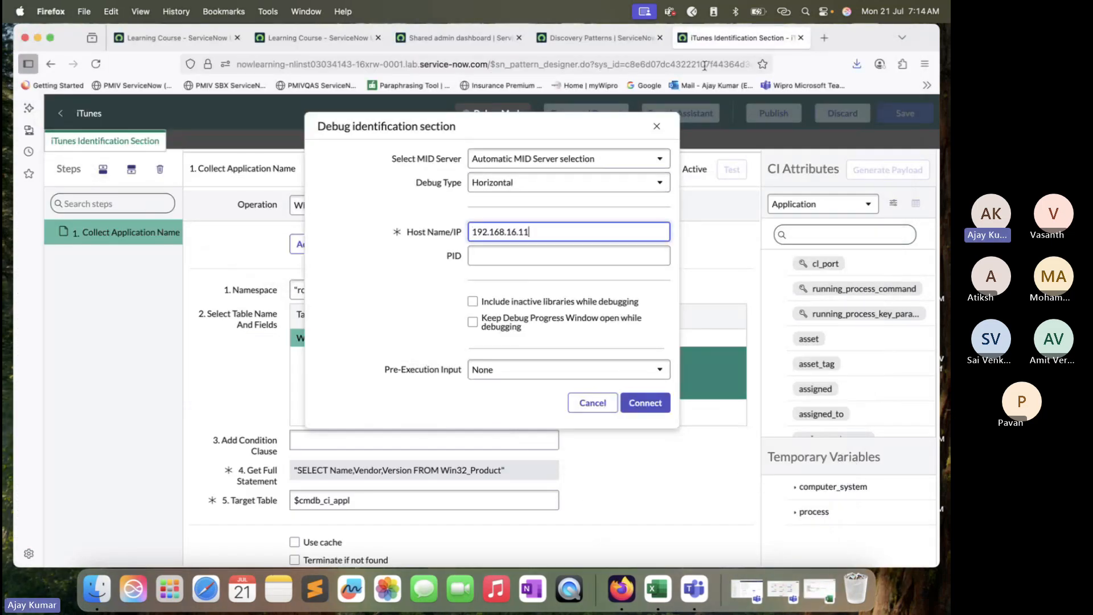
click(639, 38)
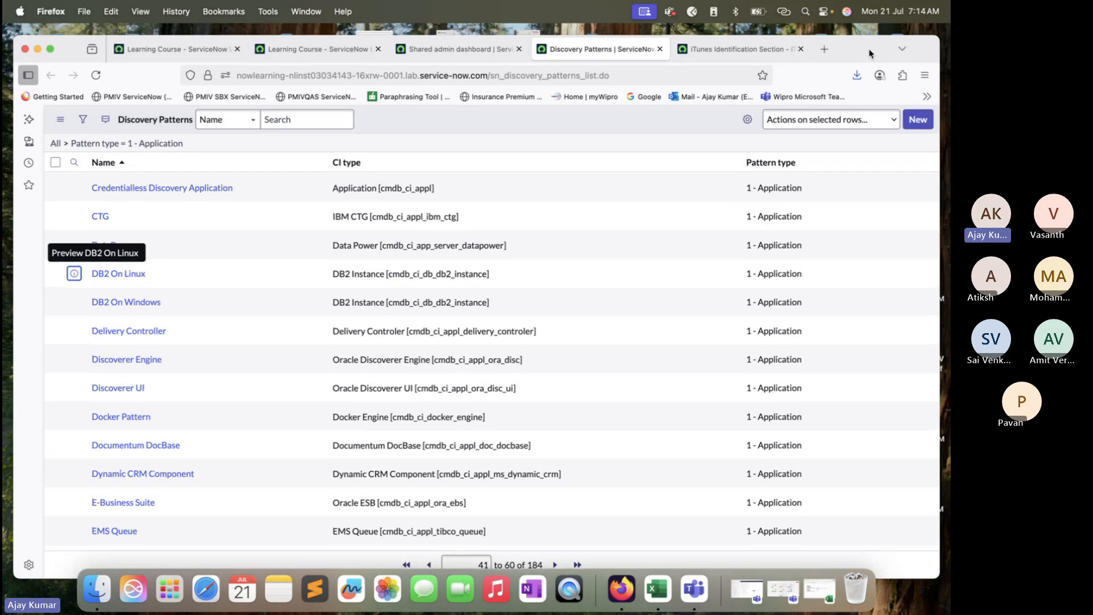
click(760, 51)
click(590, 266)
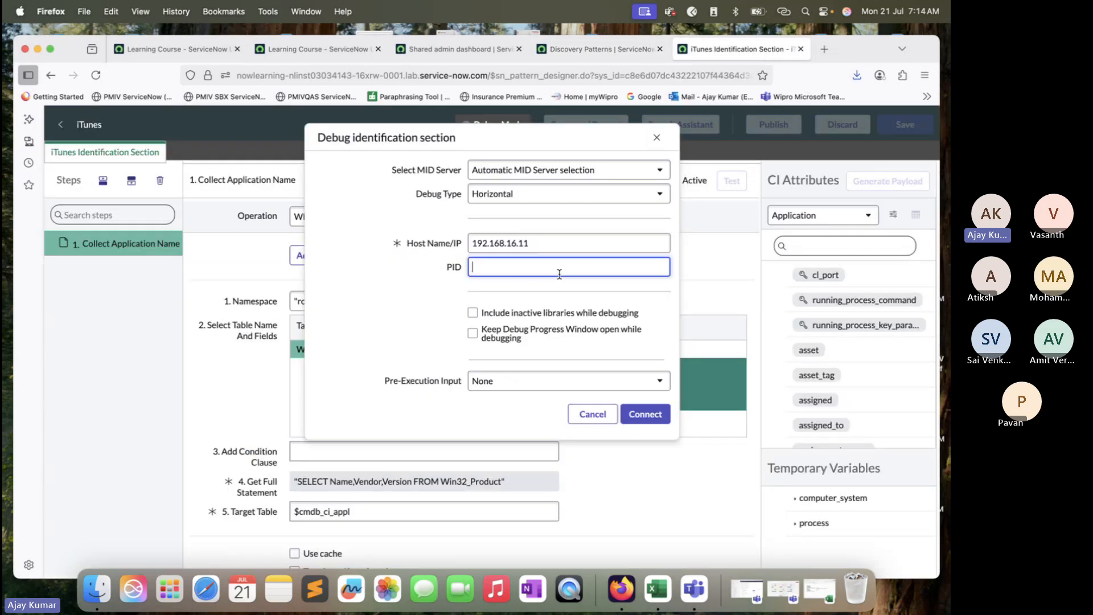
text(66)
key(BackSpace)
- On the ServiceNow admin home page, filter the full navigation menu for "windows"
click(449, 50)
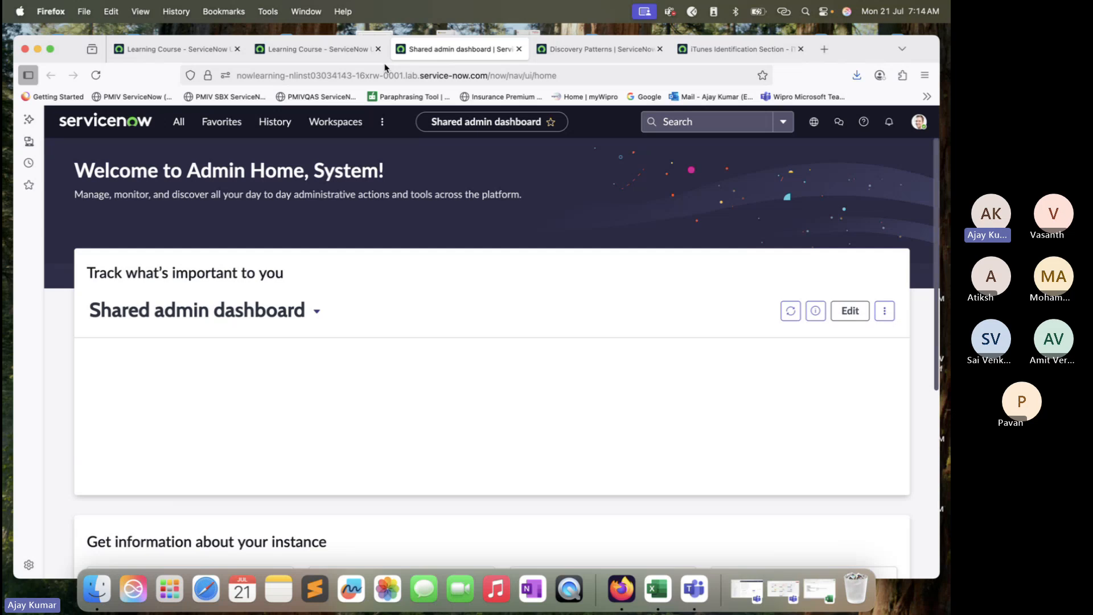
click(179, 121)
double_click(162, 154)
key(super+a)
text(wind)
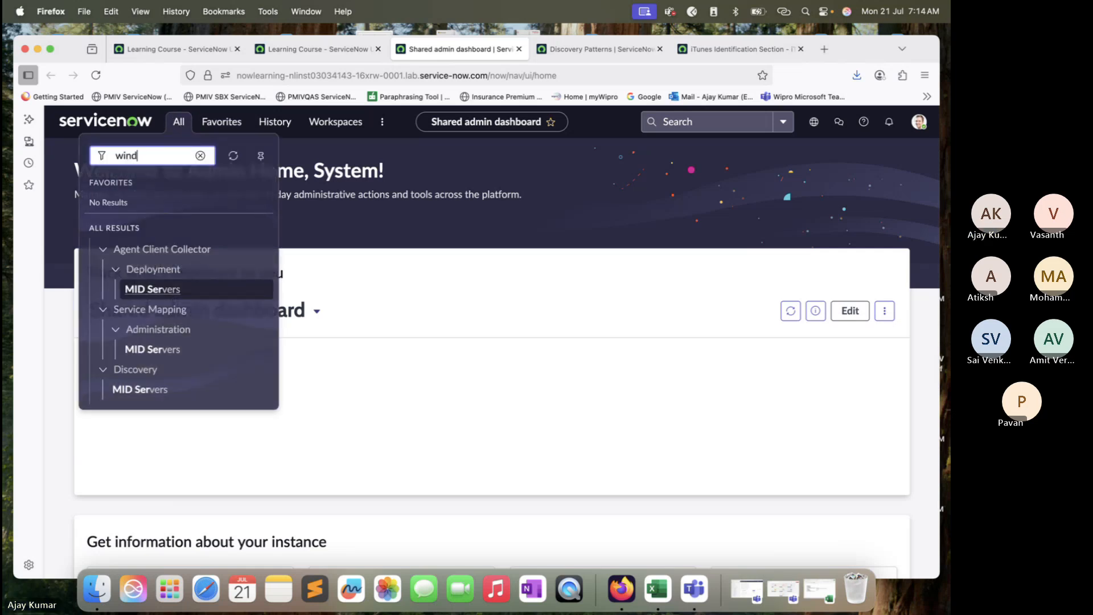
text(ows Ser)
key(BackSpace)
key(BackSpace)
key(BackSpace)
key(BackSpace)
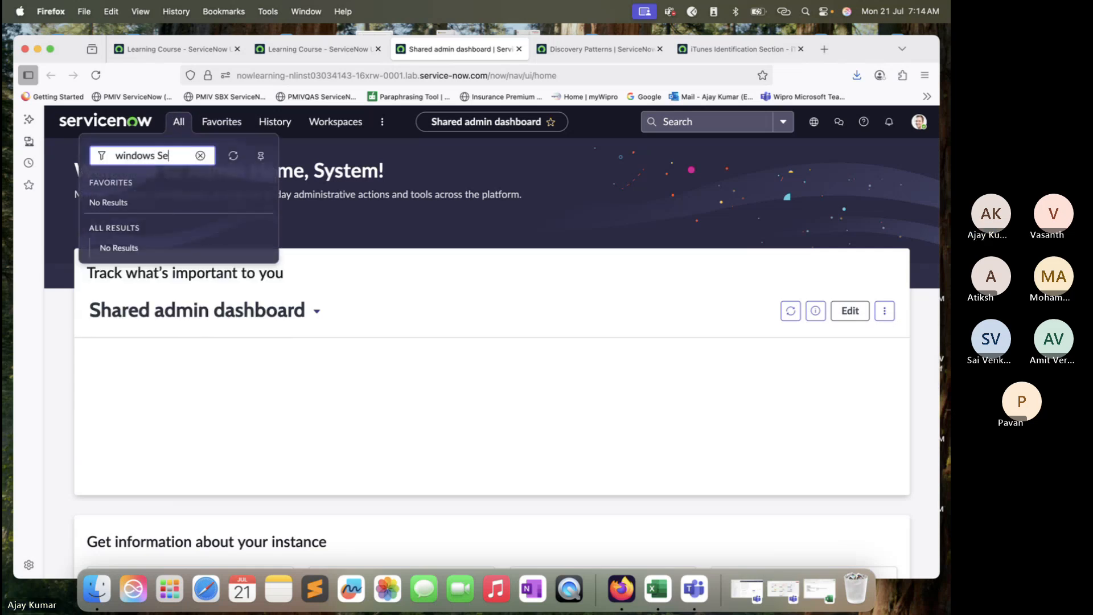
- Open the Windows servers list under Configuration in a new tab, and open the itom-df-windows record in another tab
super+click(139, 314)
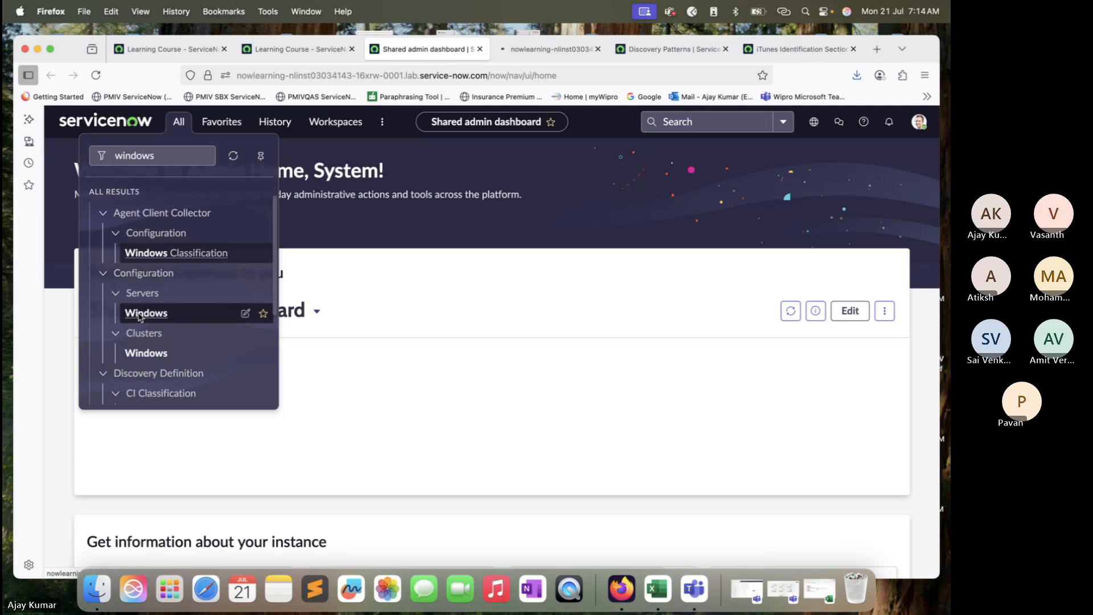
click(576, 54)
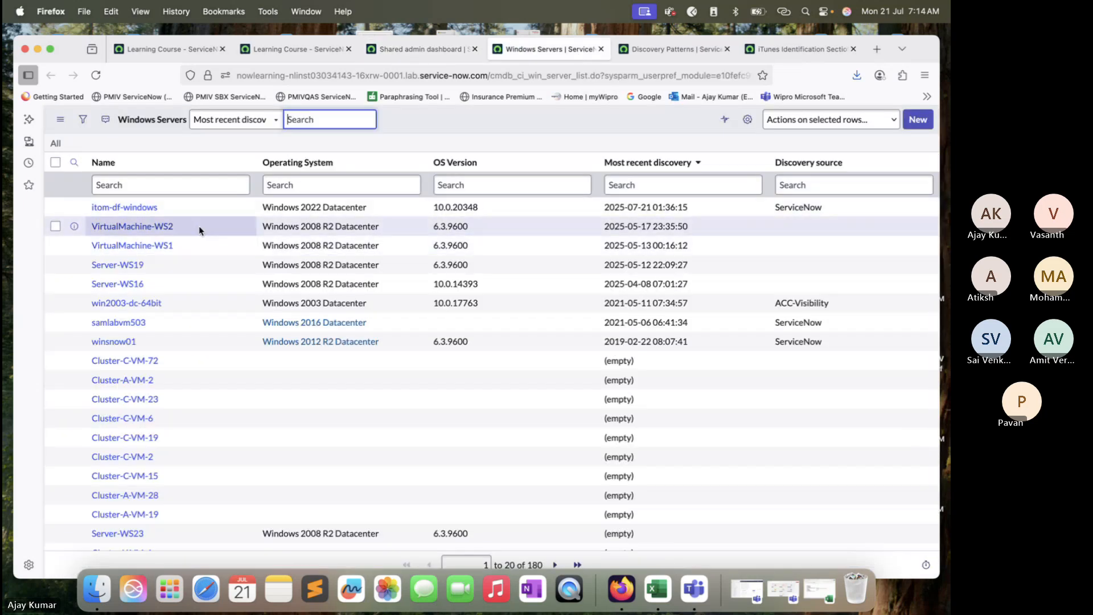
super+click(156, 205)
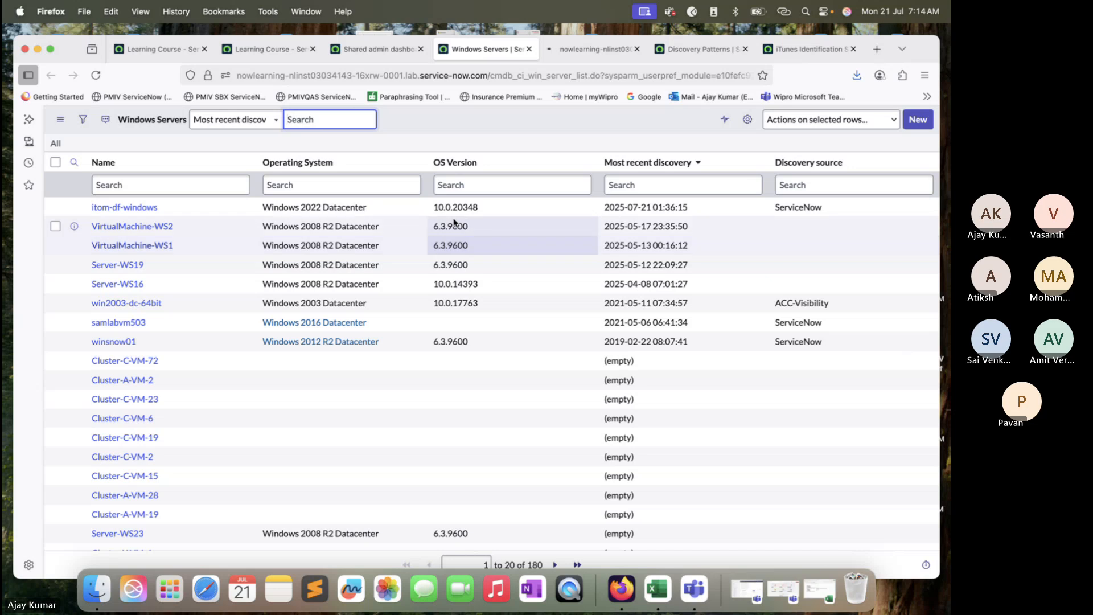
- Switch to the itom-df-windows server record and show its running processes
key(ctrl+Tab)
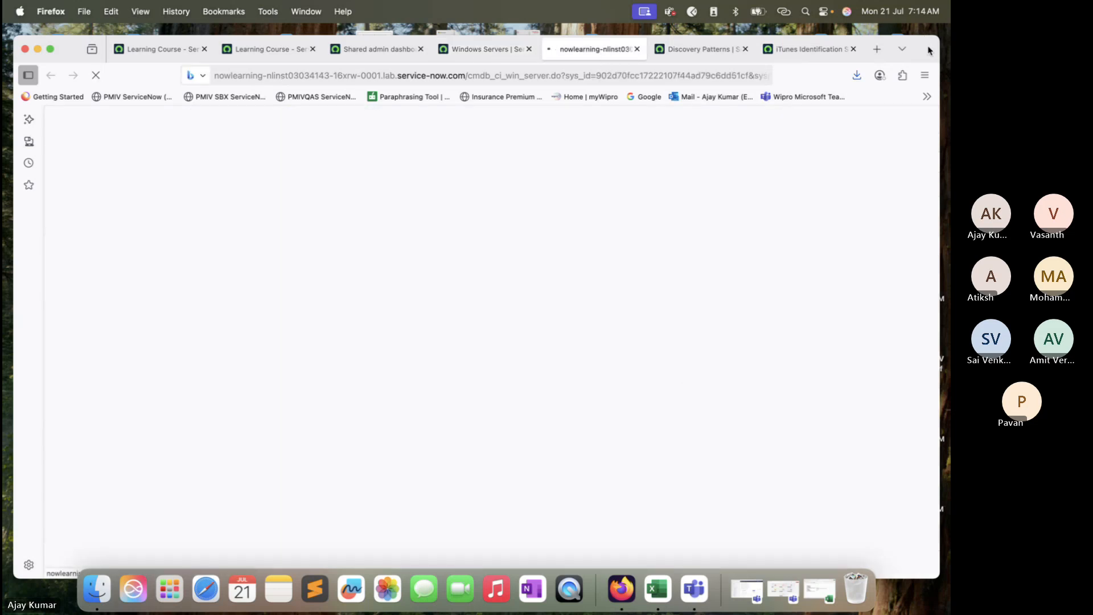
drag(930, 55, 933, 44)
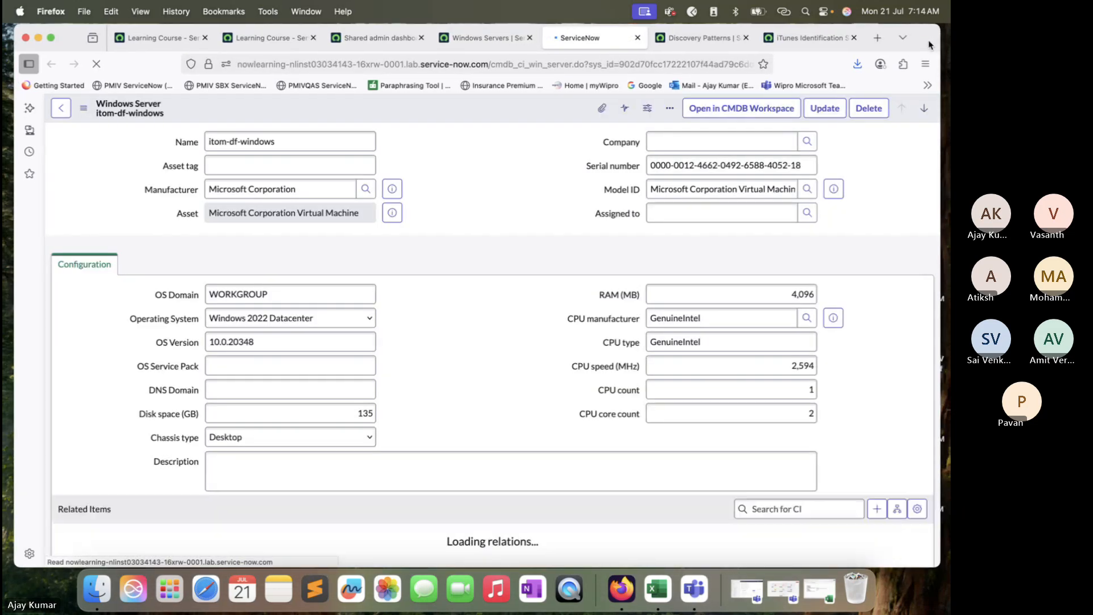
scroll(636, 365, down, 10)
scroll(619, 407, down, 8)
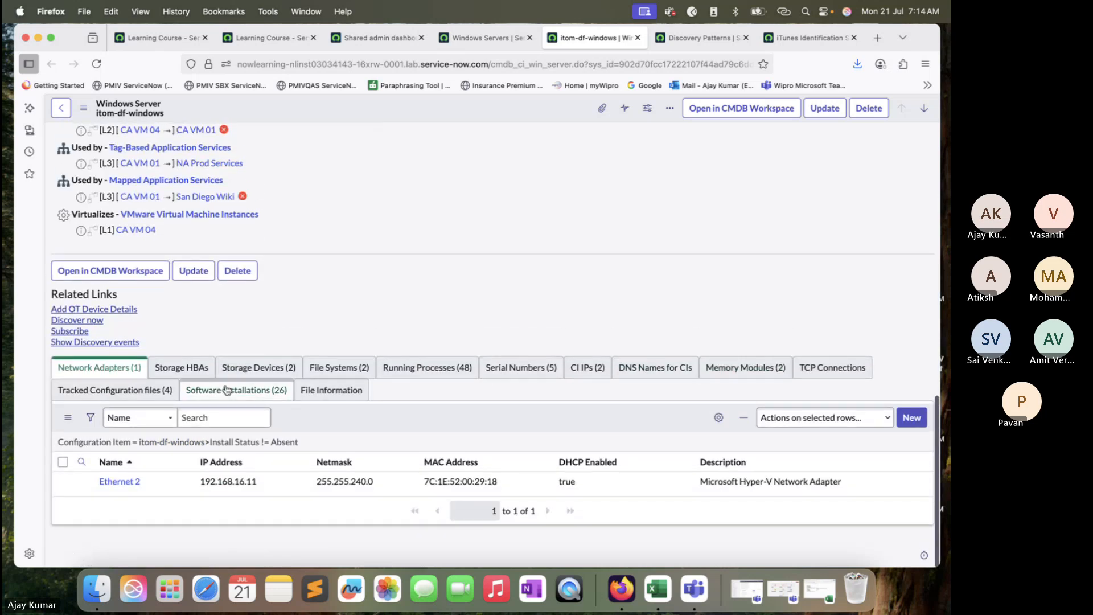
click(427, 367)
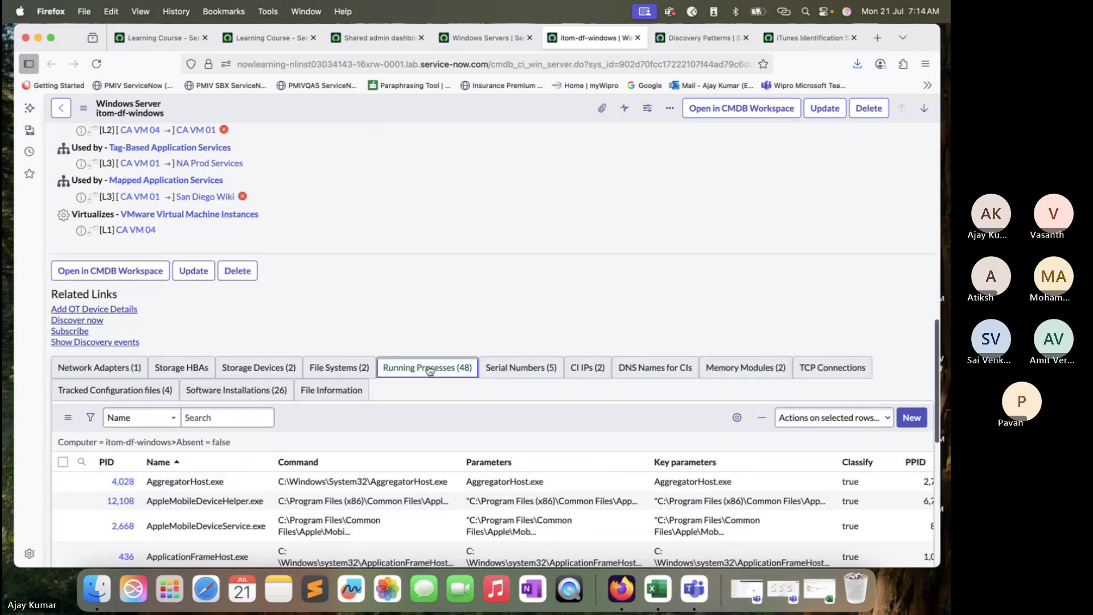
- Filter the server's running processes by the name "*itu"
scroll(429, 368, down, 3)
click(82, 273)
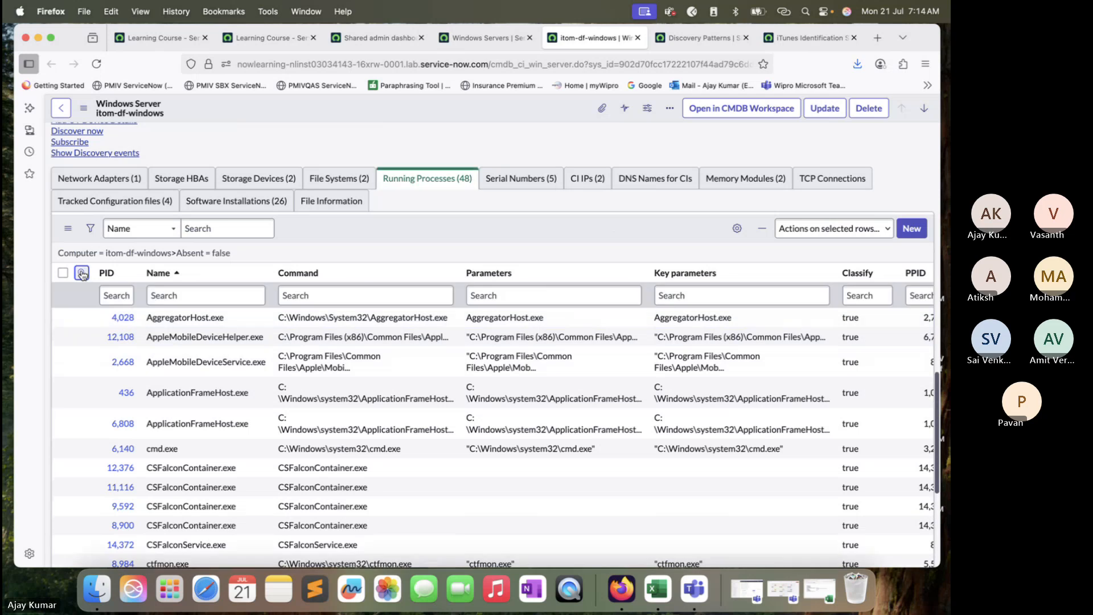
click(167, 296)
text(*itu)
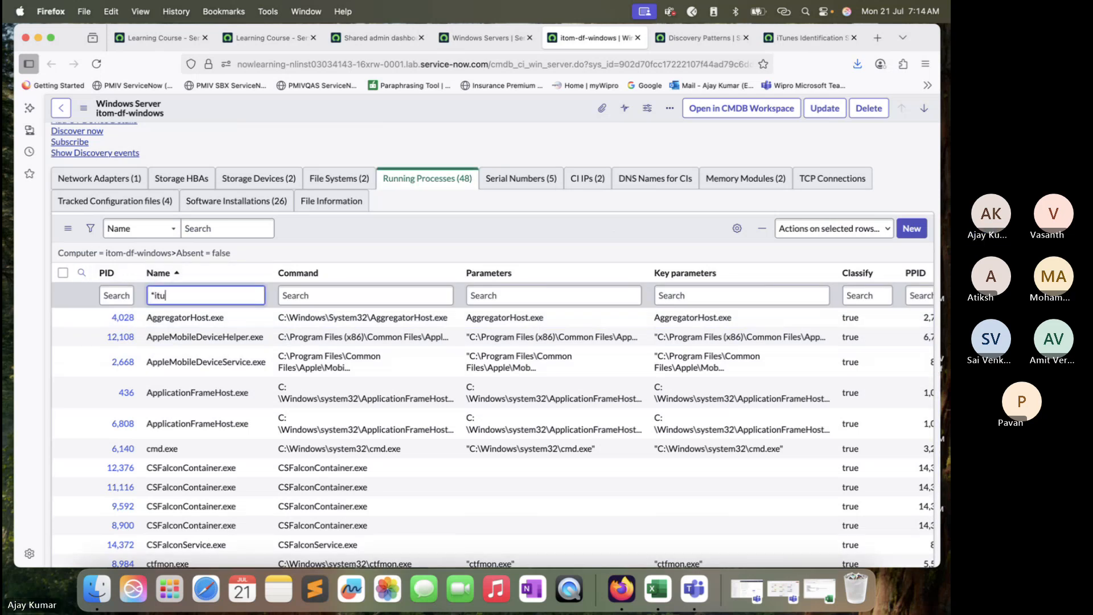
key(Return)
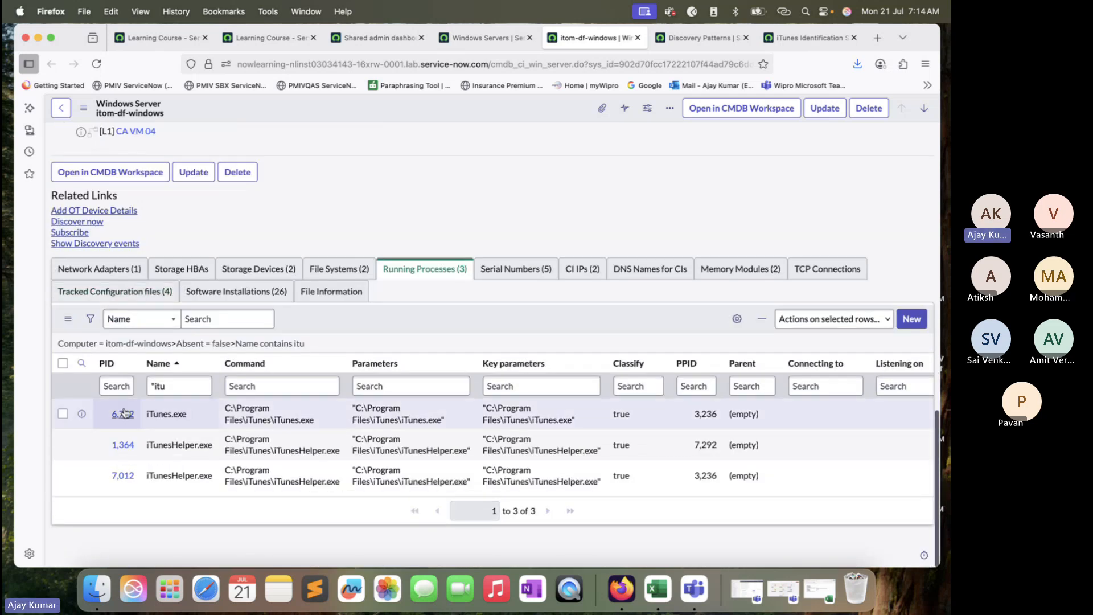
- Enter the iTunes.exe process ID 6752 as the PID in the iTunes debug settings and connect the debug session
drag(104, 415, 144, 420)
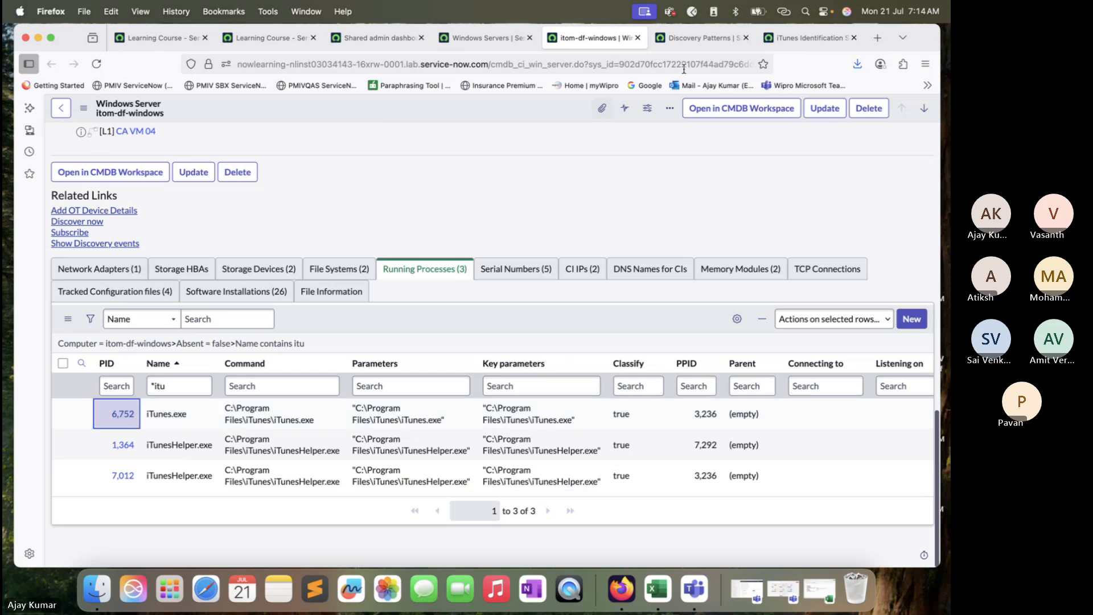
click(700, 38)
click(808, 38)
text(6752)
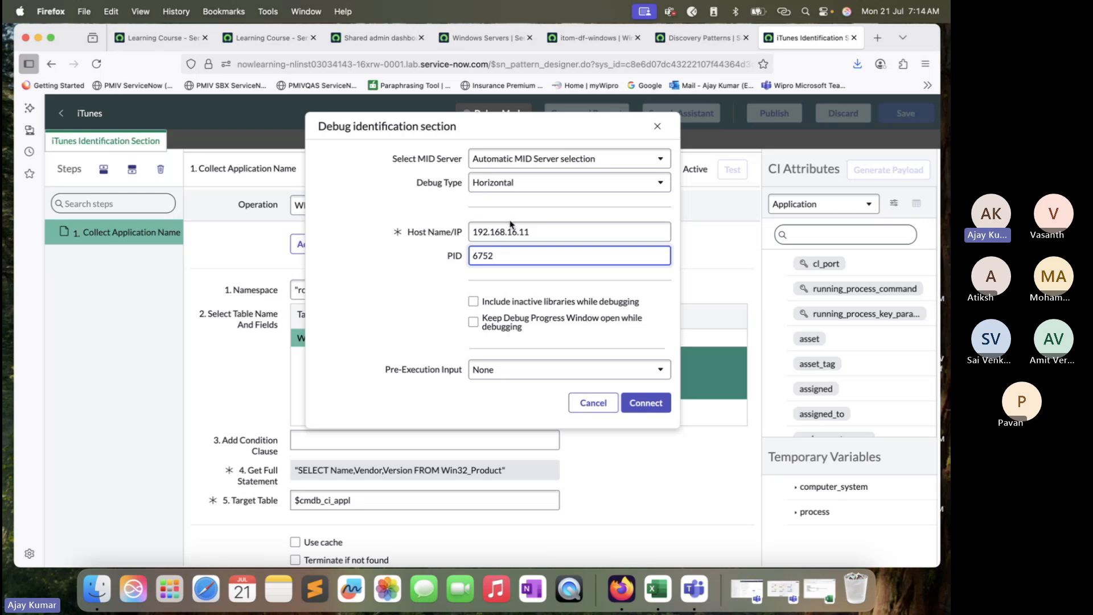
click(658, 406)
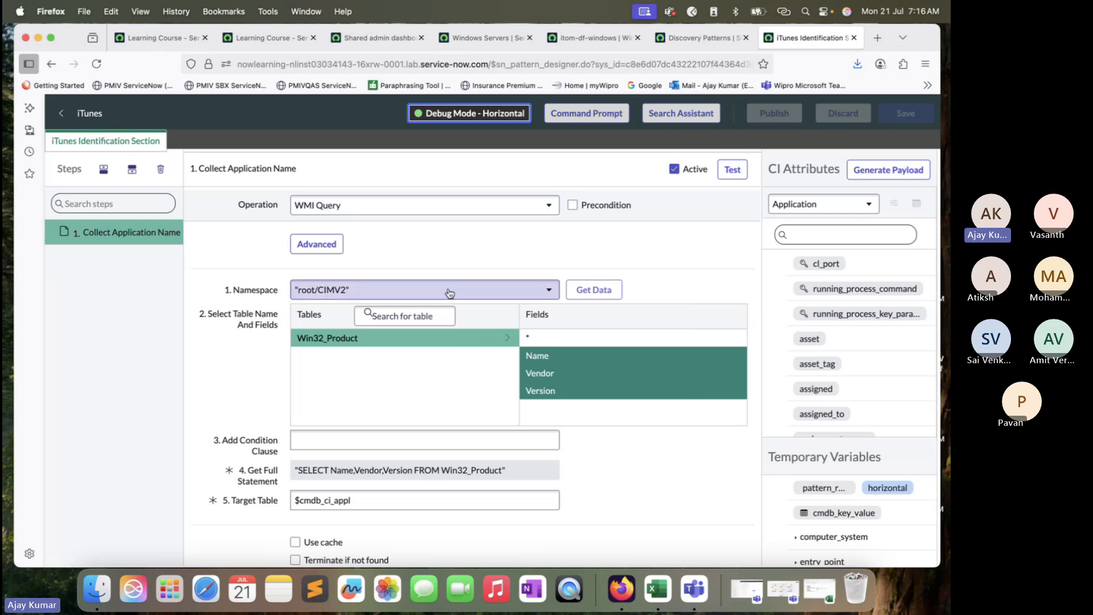
- Test the Collect Application Name step, examine the returned Win32_Product rows across both result pages for iTunes, and close the results
click(733, 170)
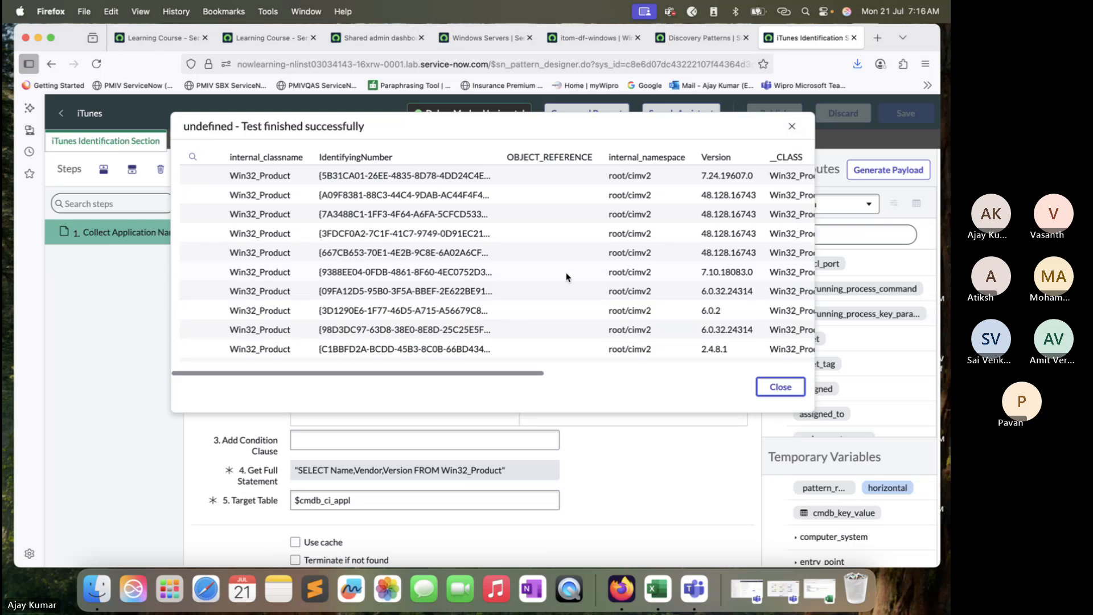
scroll(566, 277, right, 2)
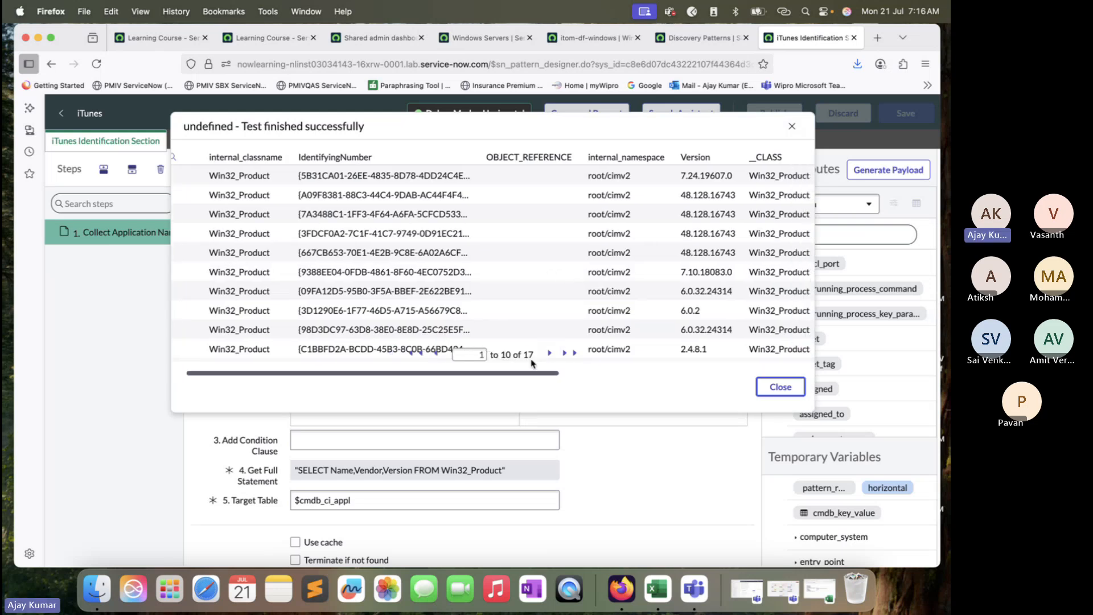
scroll(532, 362, right, 10)
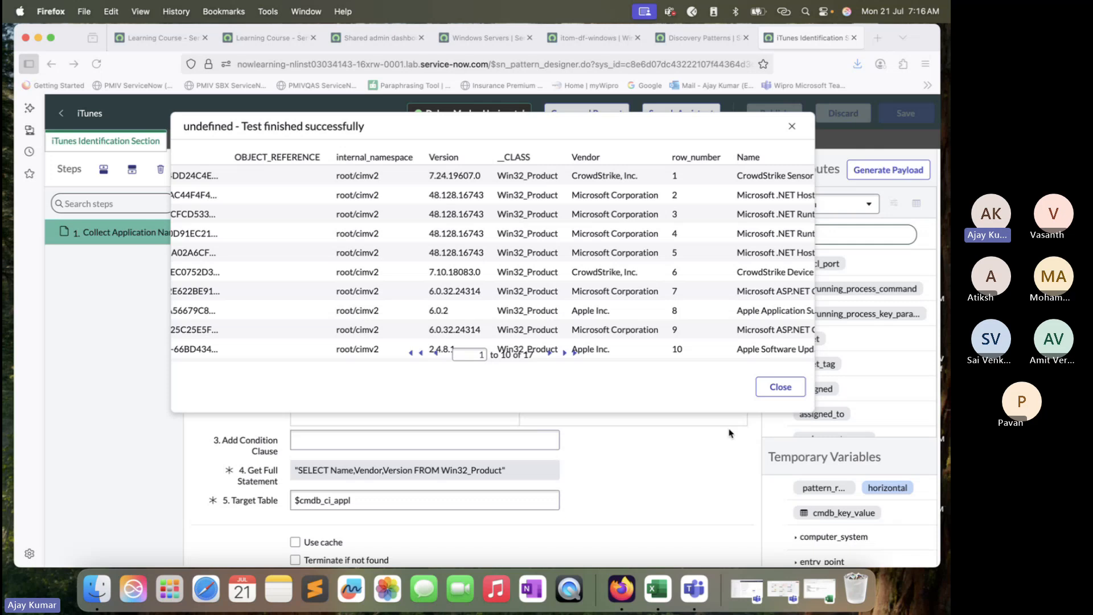
scroll(663, 288, right, 4)
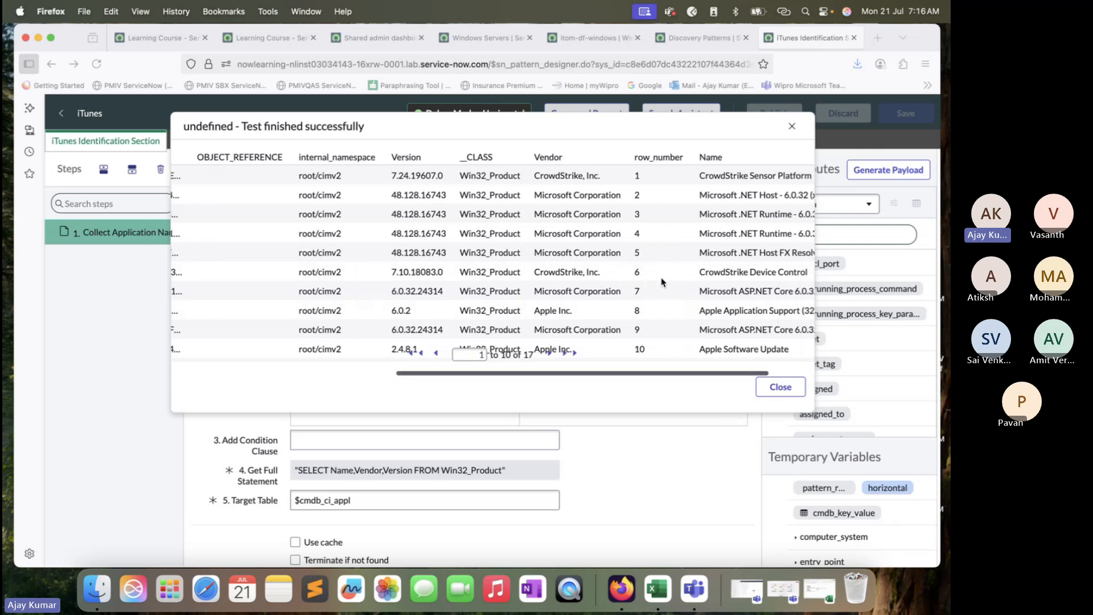
click(549, 354)
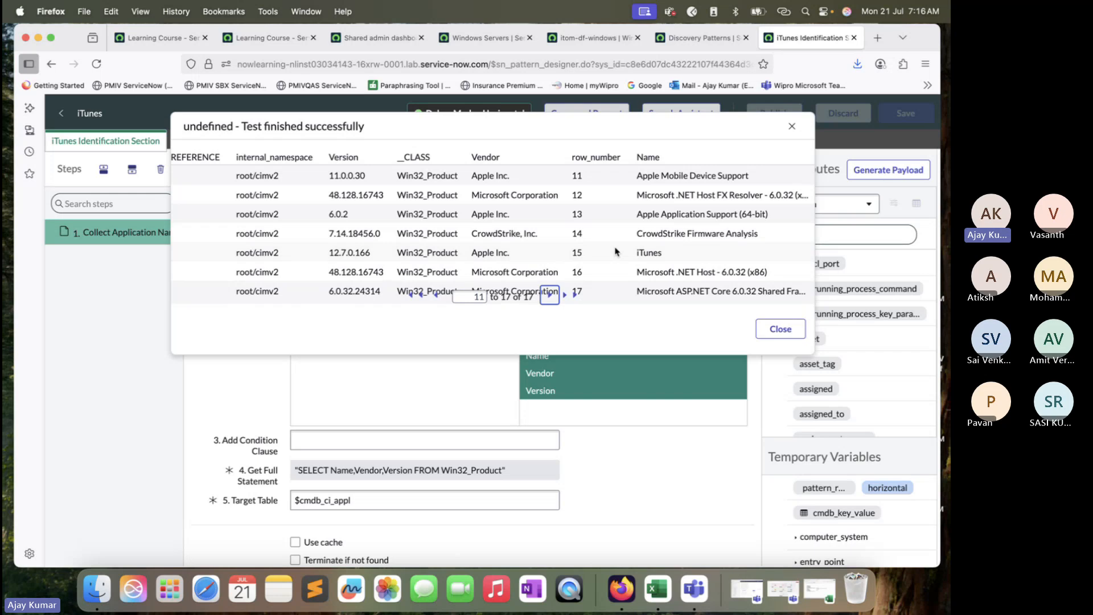
drag(693, 250, 300, 254)
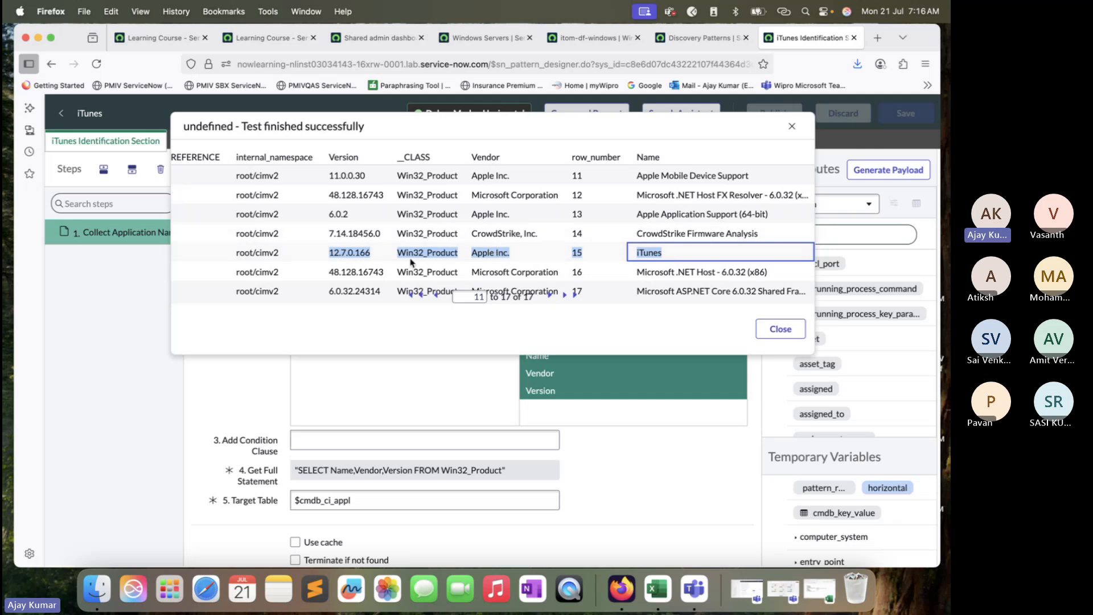
scroll(413, 263, left, 3)
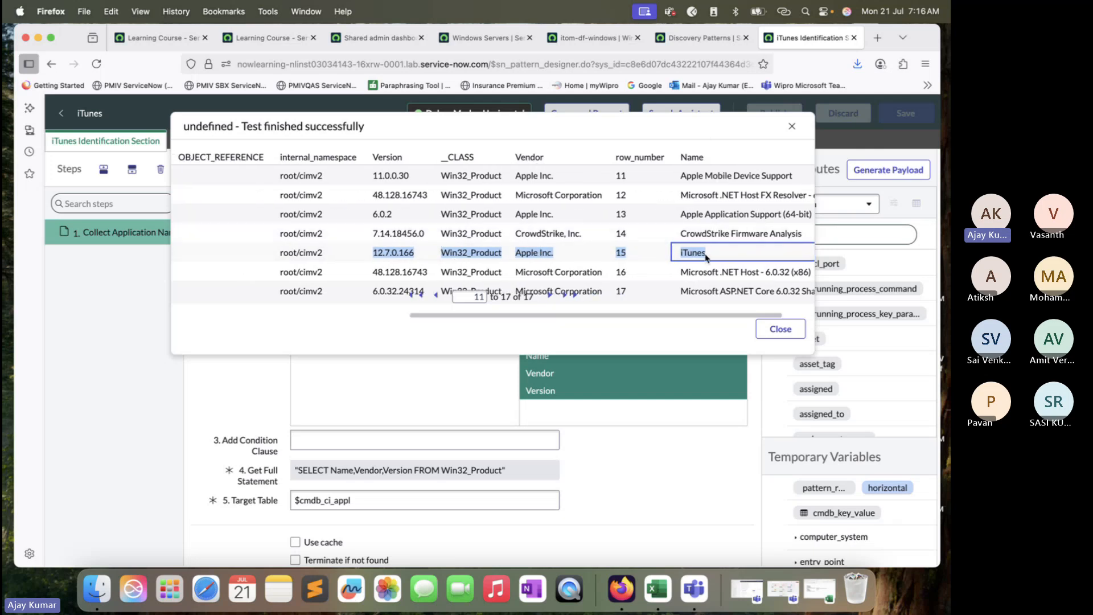
scroll(547, 270, left, 5)
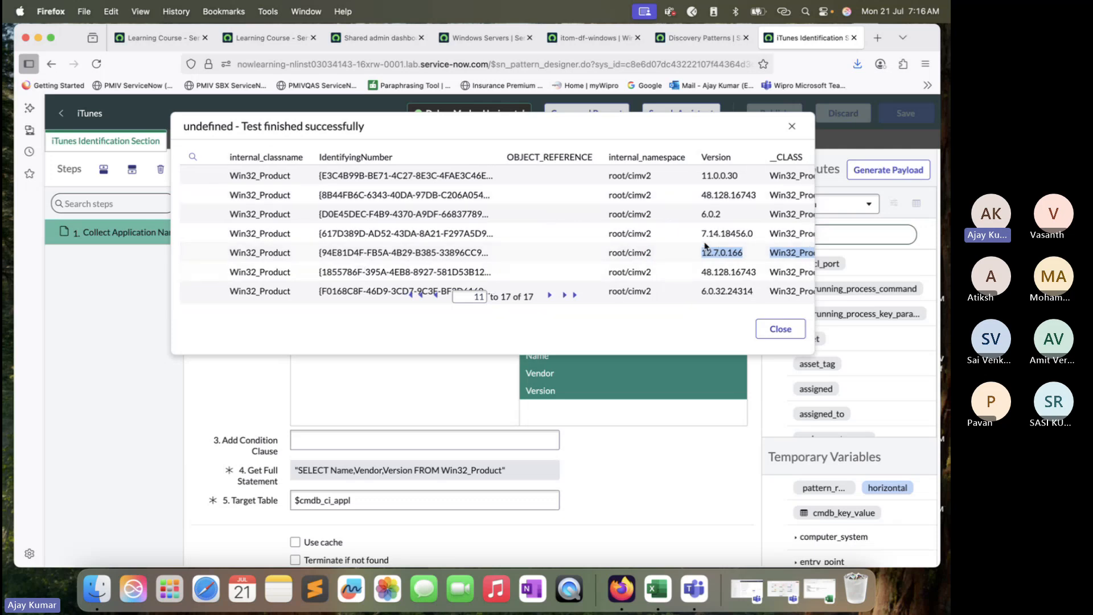
click(779, 332)
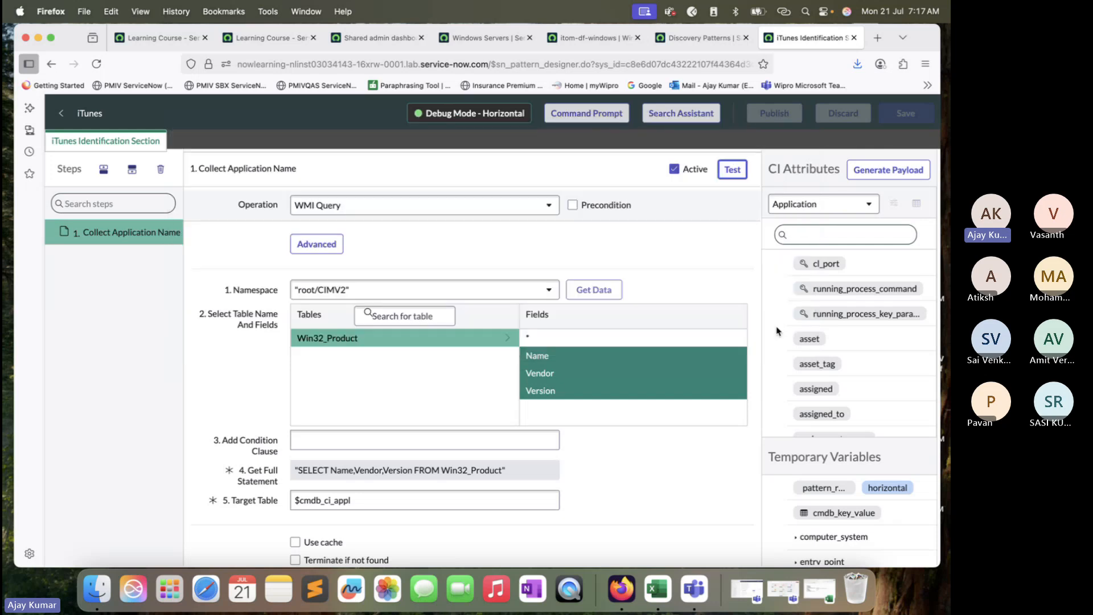
- Add a new step after Collect Application Name and set its operation to Filter Table
click(731, 169)
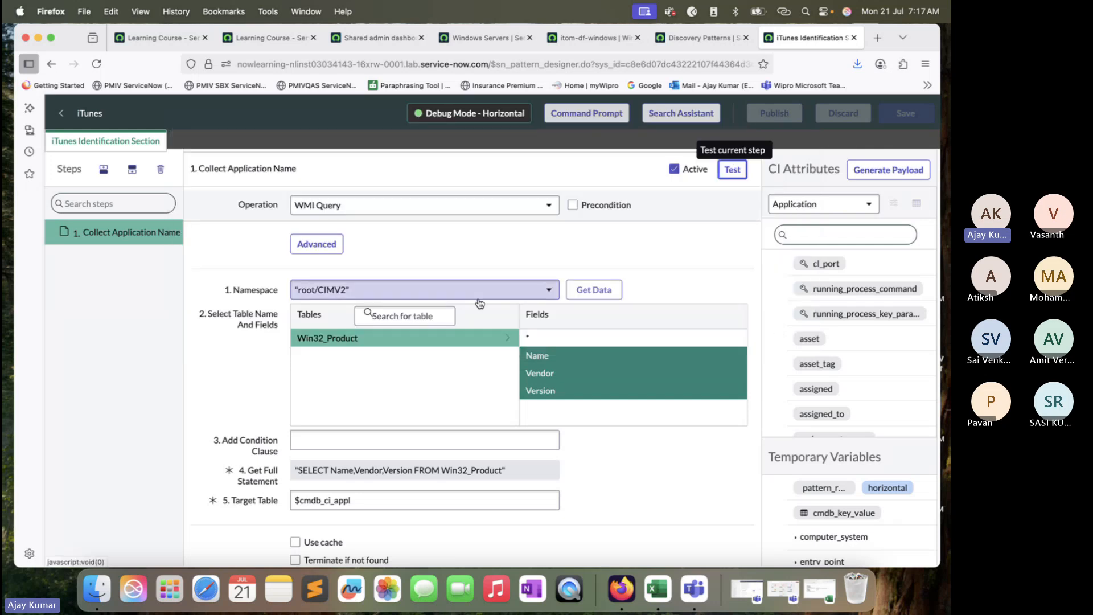
click(131, 170)
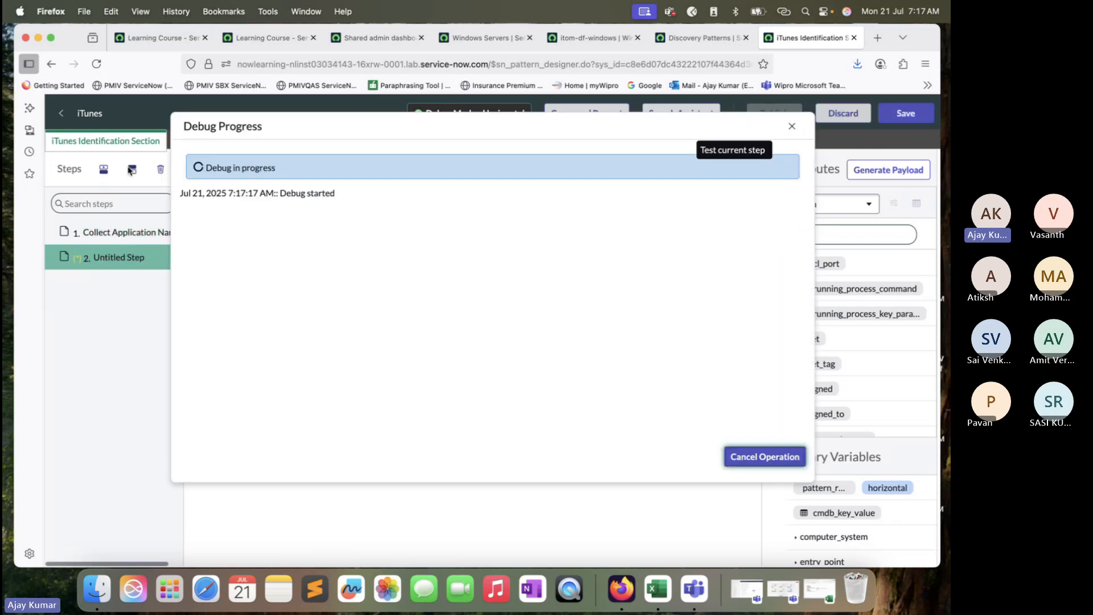
click(792, 125)
click(378, 206)
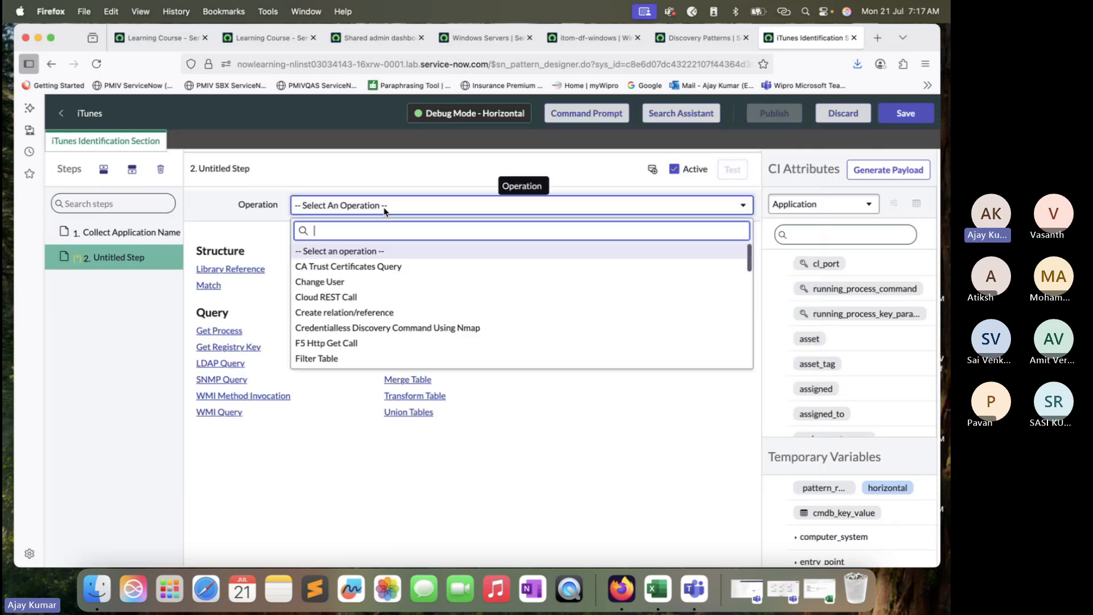
text(fil)
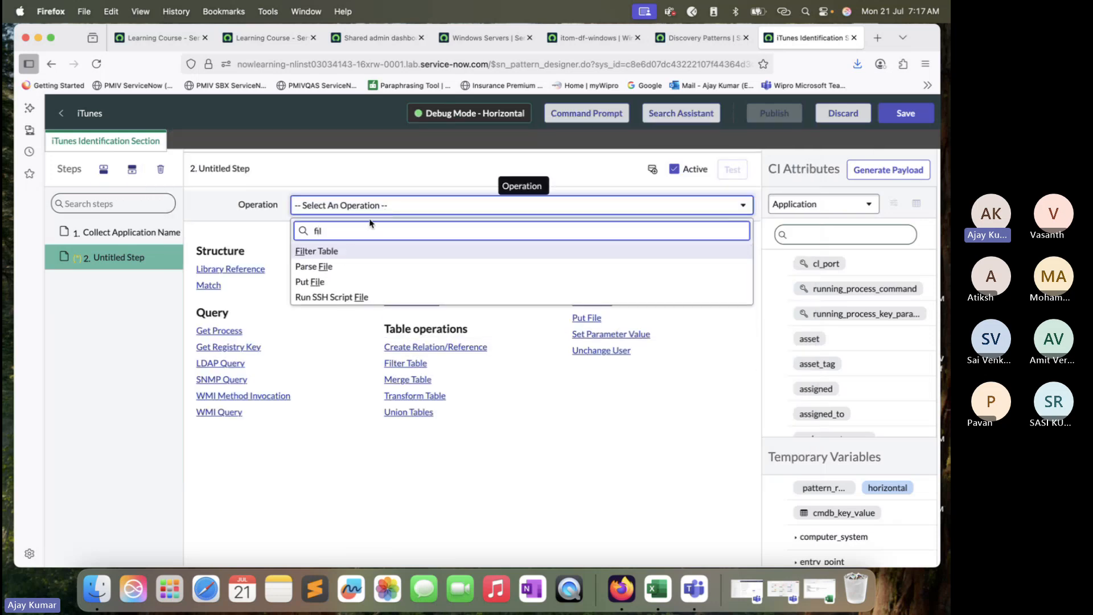
click(336, 251)
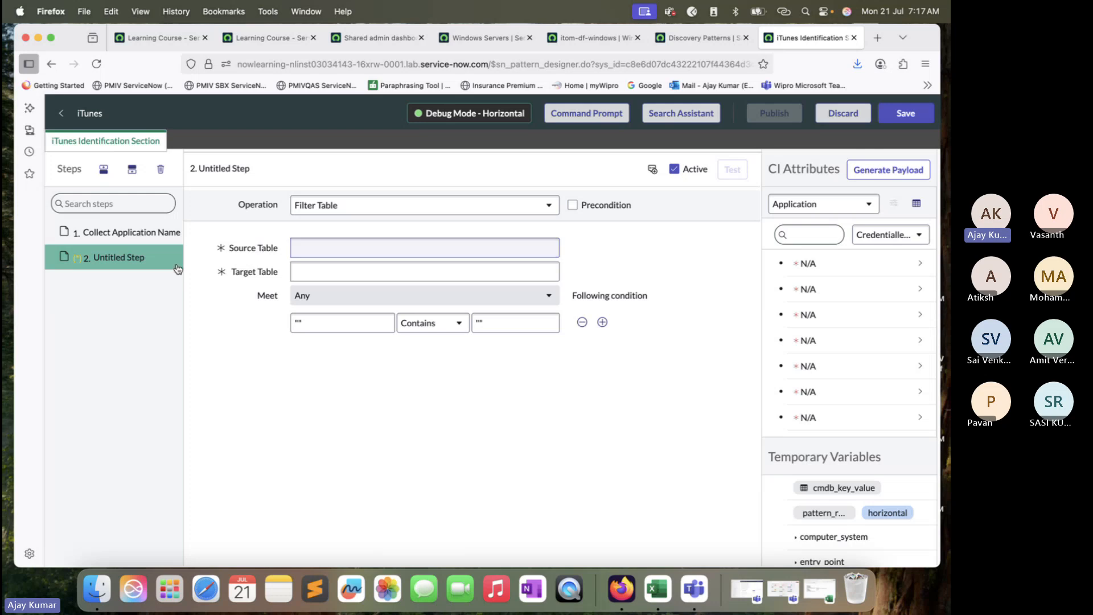
- Rename the untitled second step as "Filter Table"
double_click(133, 260)
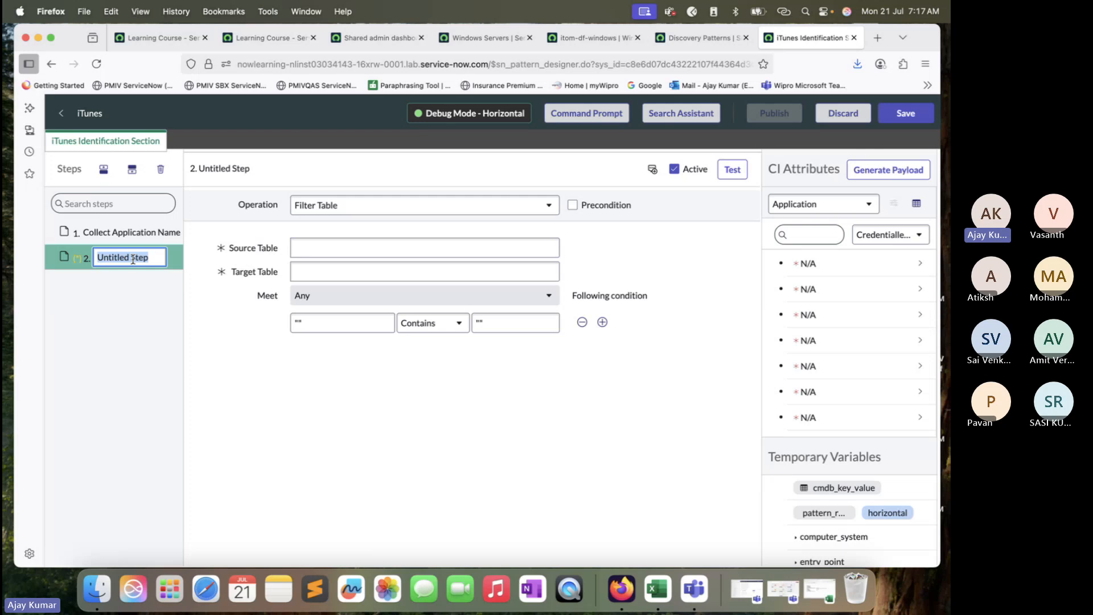
text(Filter)
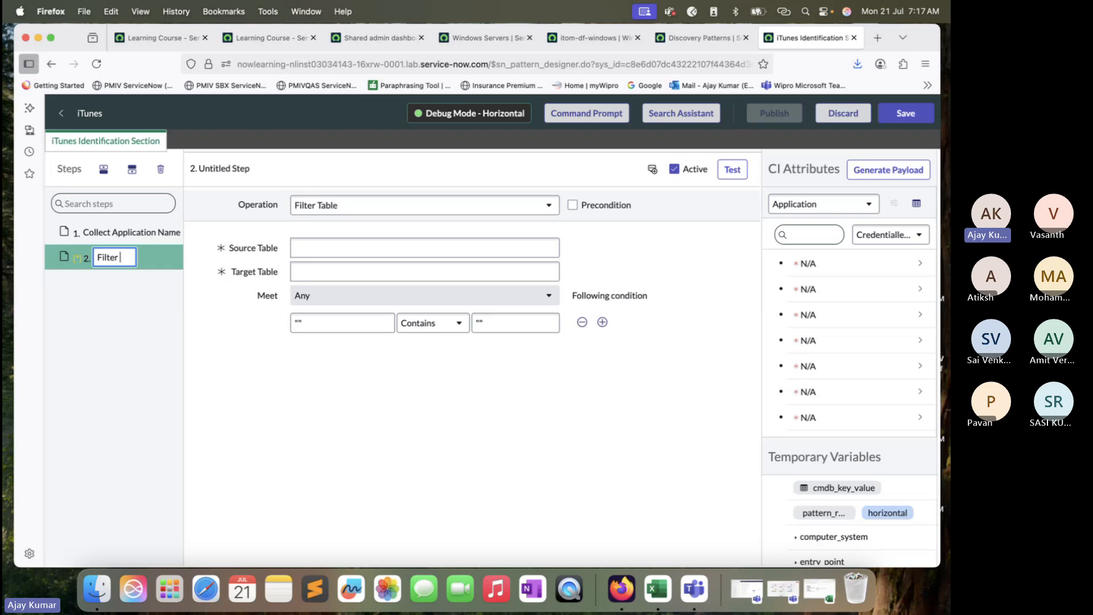
text(Table)
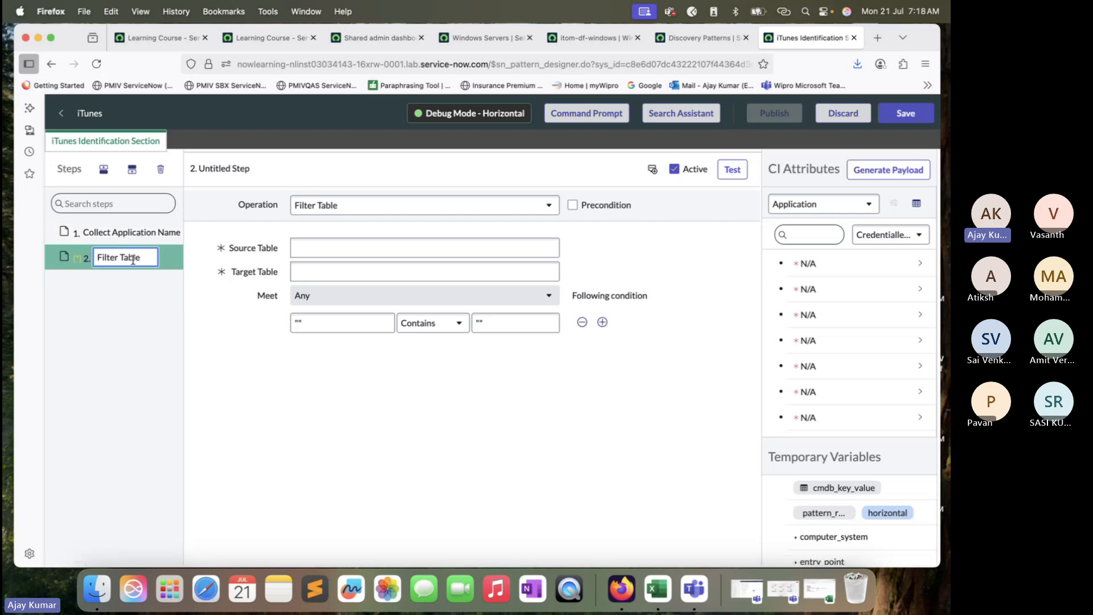
click(283, 407)
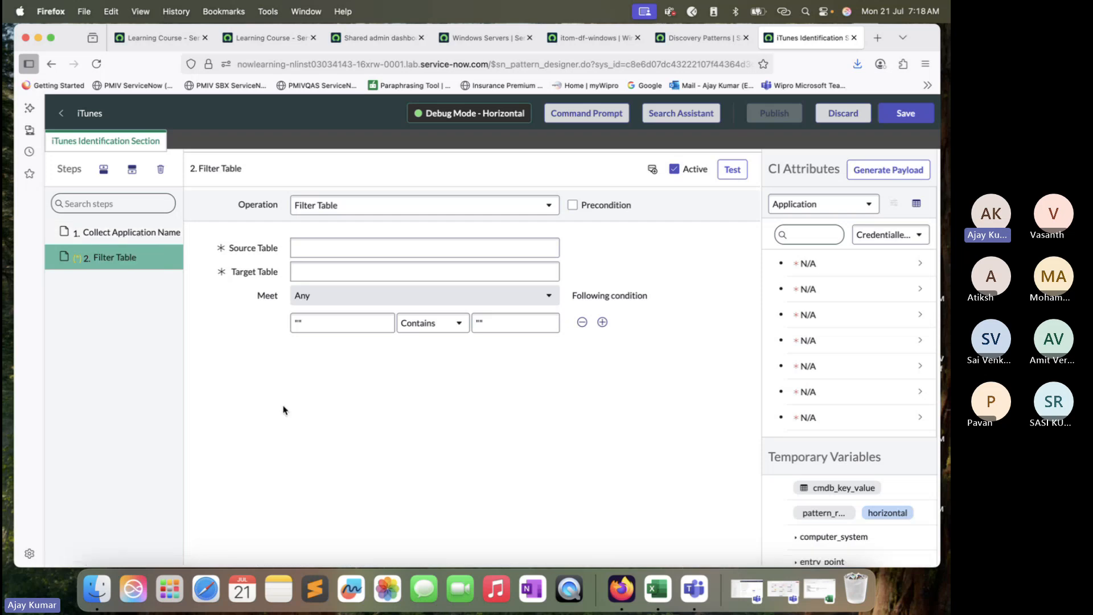
click(324, 205)
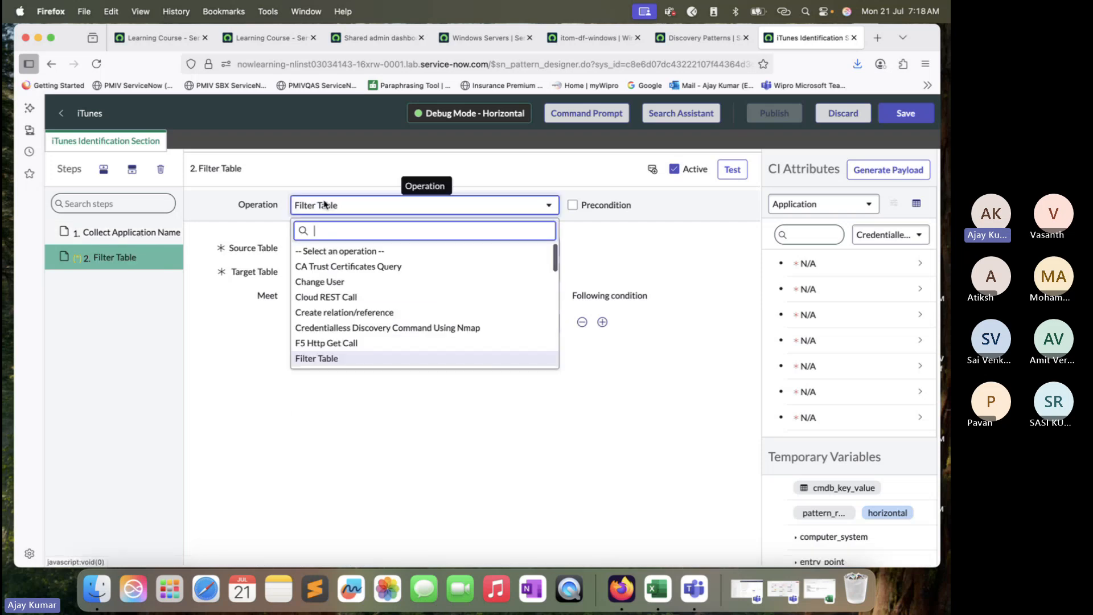
scroll(340, 361, down, 1)
click(339, 362)
click(359, 208)
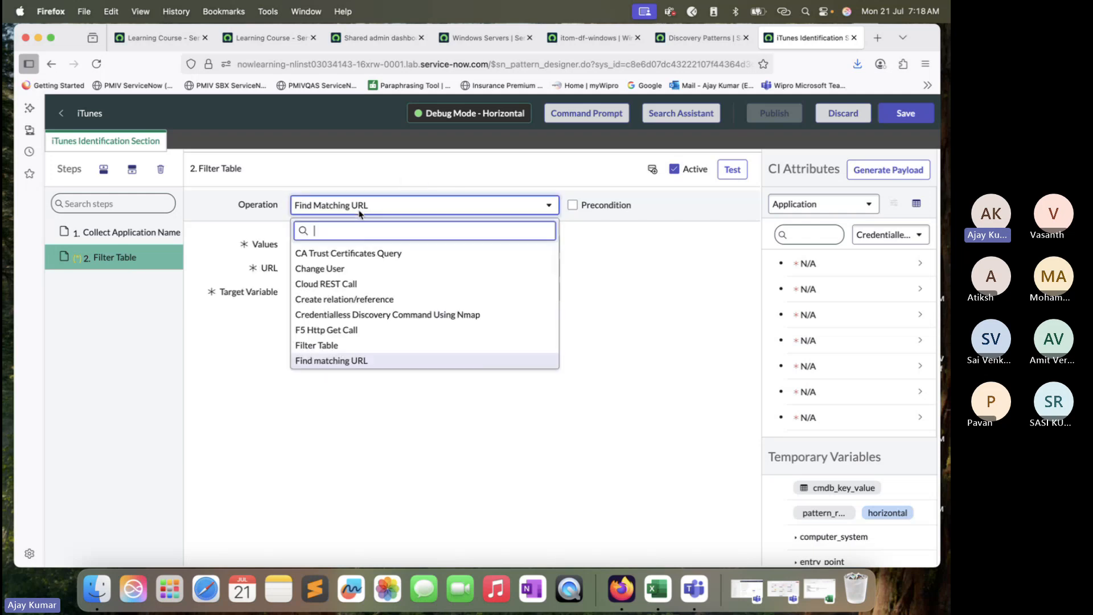
click(347, 345)
click(298, 248)
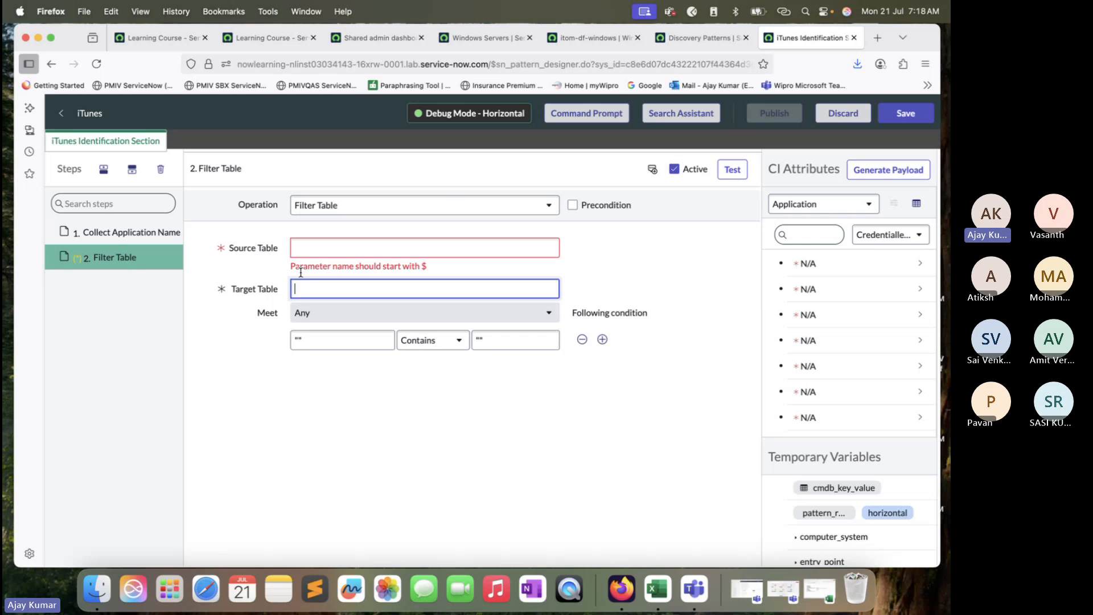
click(330, 249)
click(328, 287)
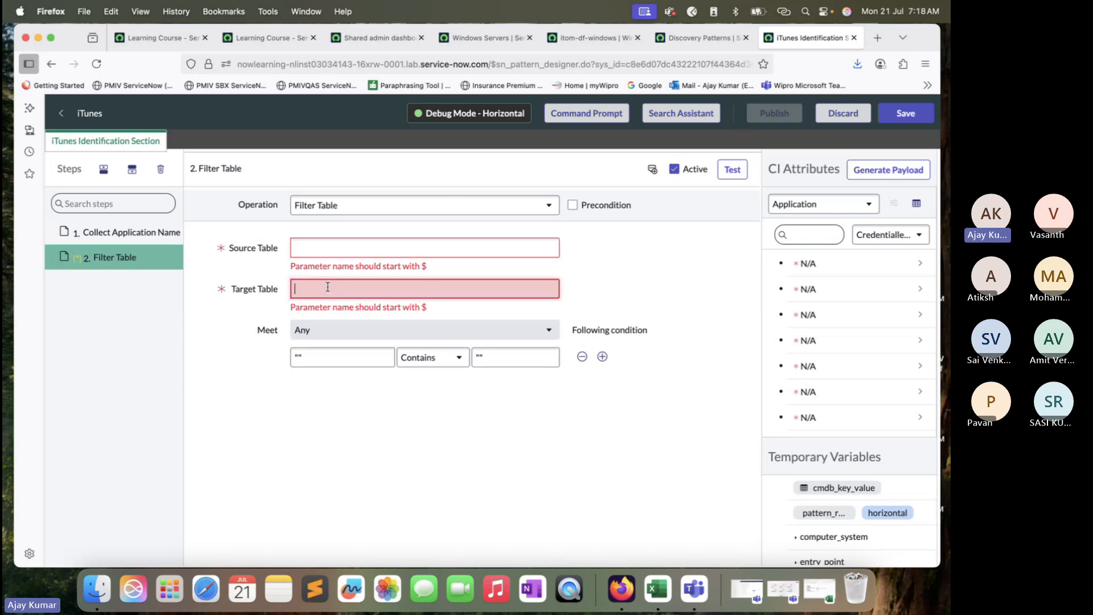
- Copy the target table $cmdb_ci_appl from the Collect Application Name step into the Filter Table step's source table
click(143, 236)
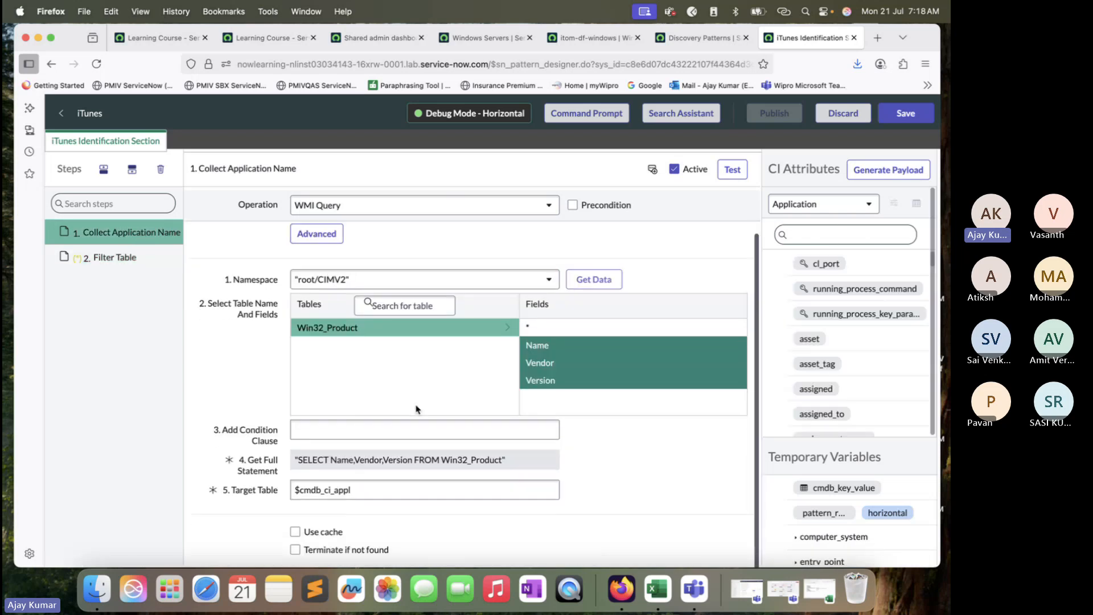
drag(362, 490, 279, 490)
key(super+c)
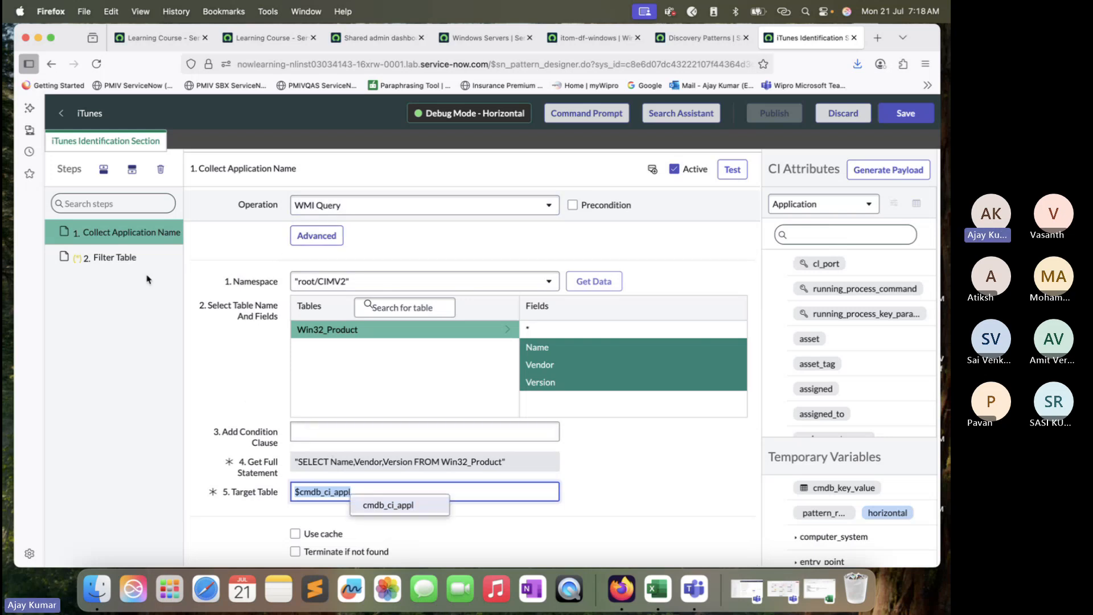
click(122, 259)
click(330, 247)
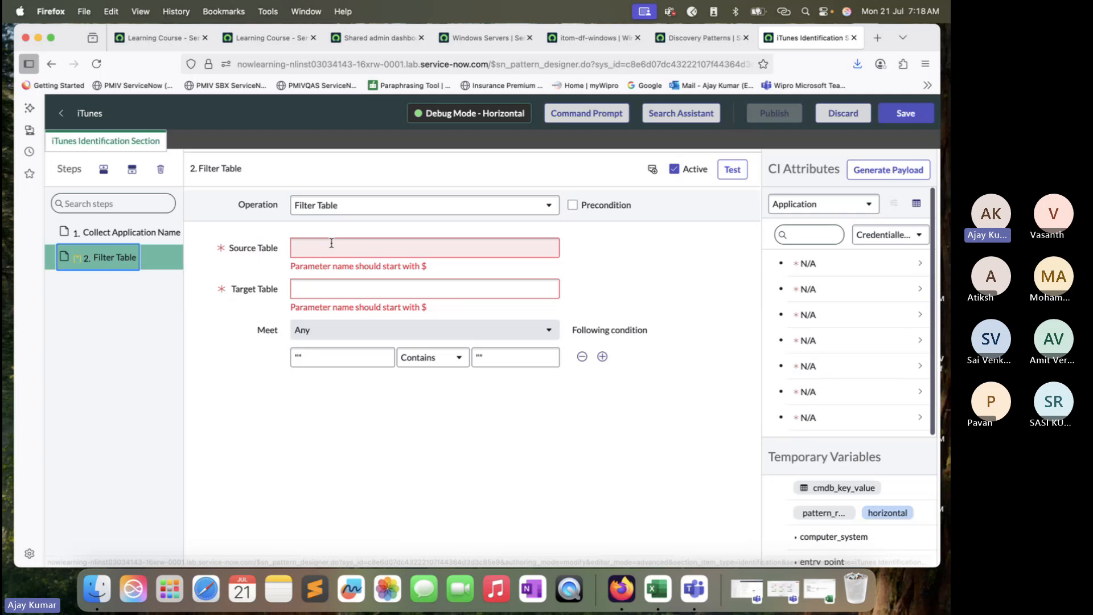
key(super+v)
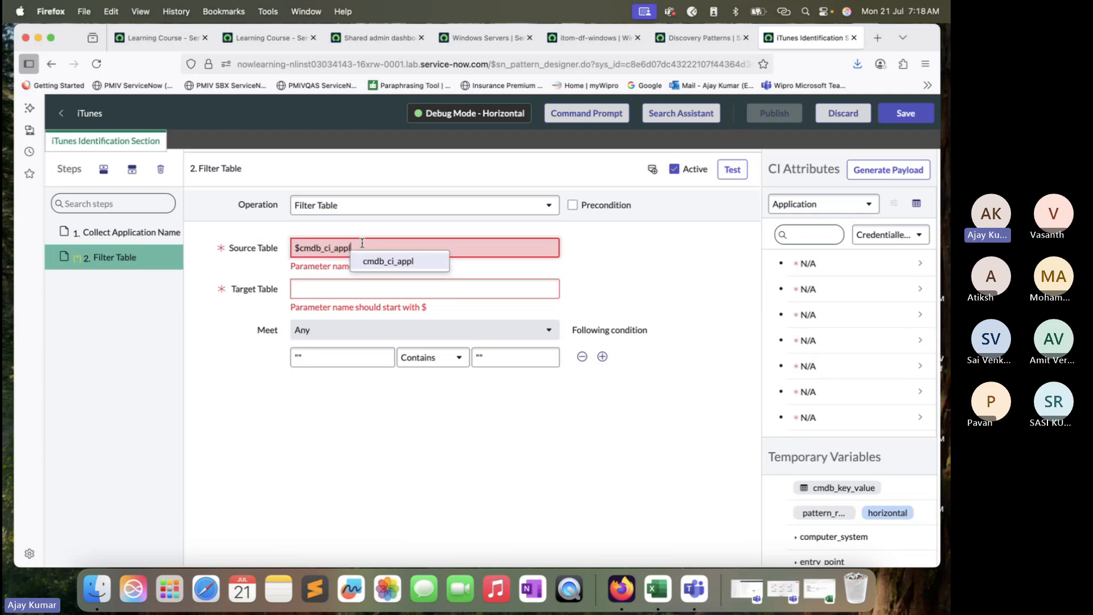
- Set the Filter Table step's target table to $tmp
drag(358, 248, 290, 248)
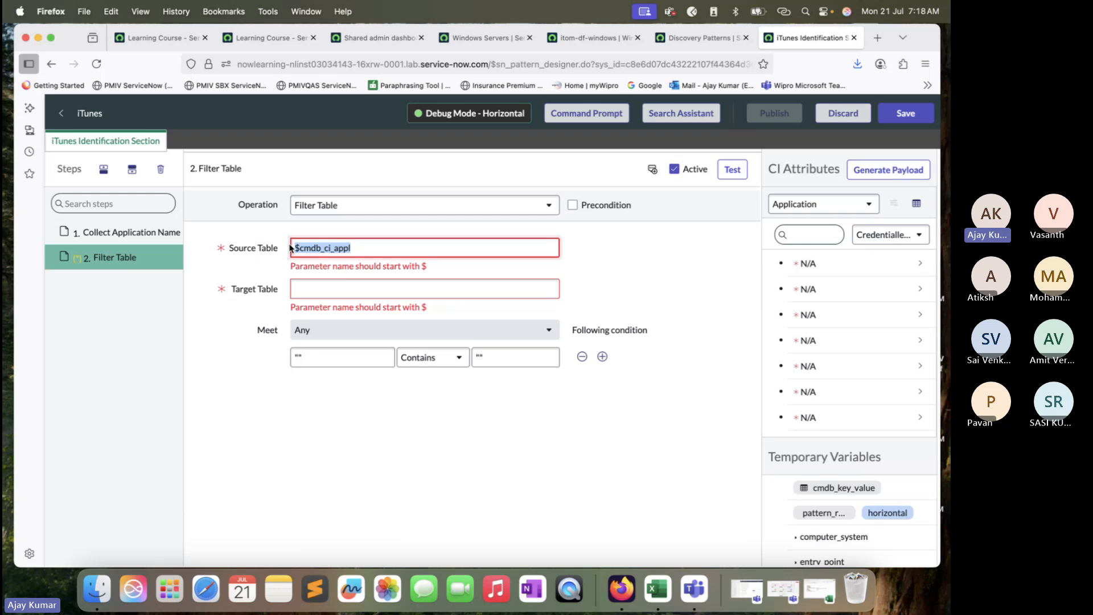
drag(366, 245, 279, 248)
key(super+c)
click(338, 293)
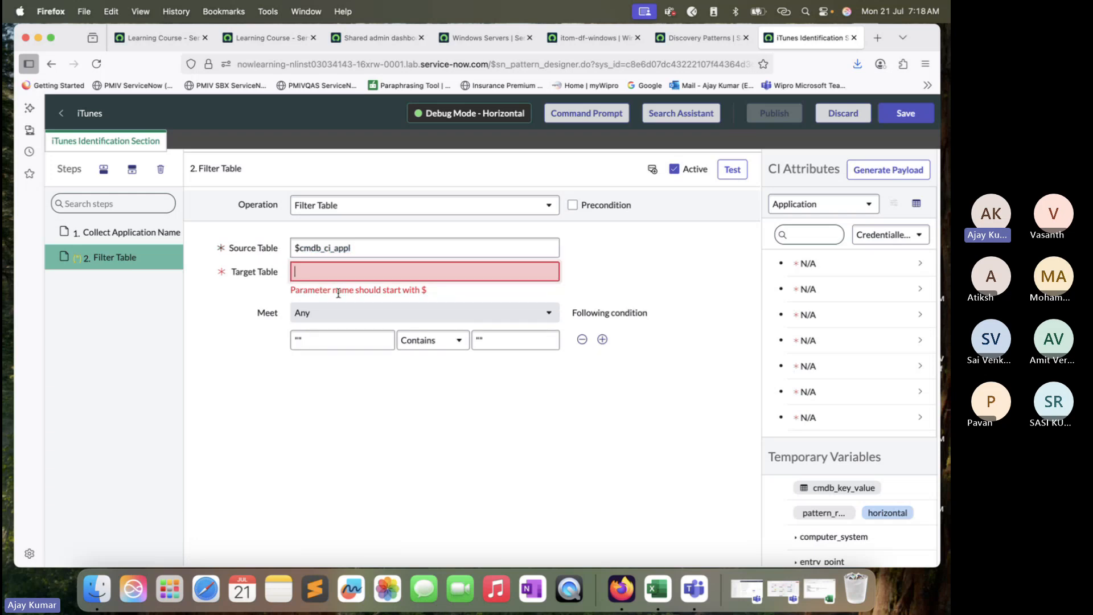
key(super+v)
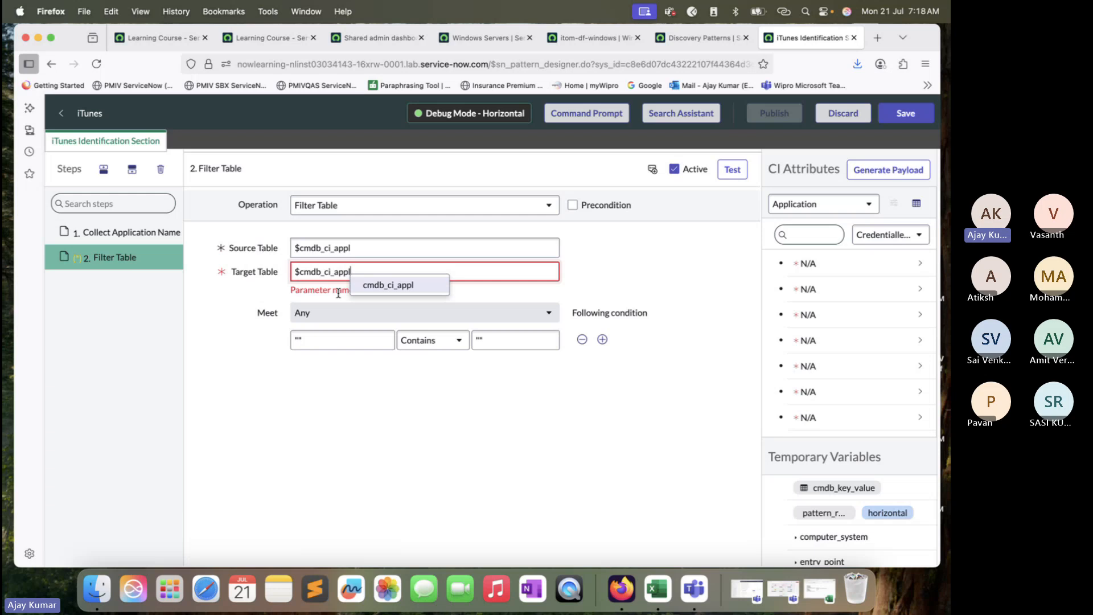
drag(351, 271, 304, 269)
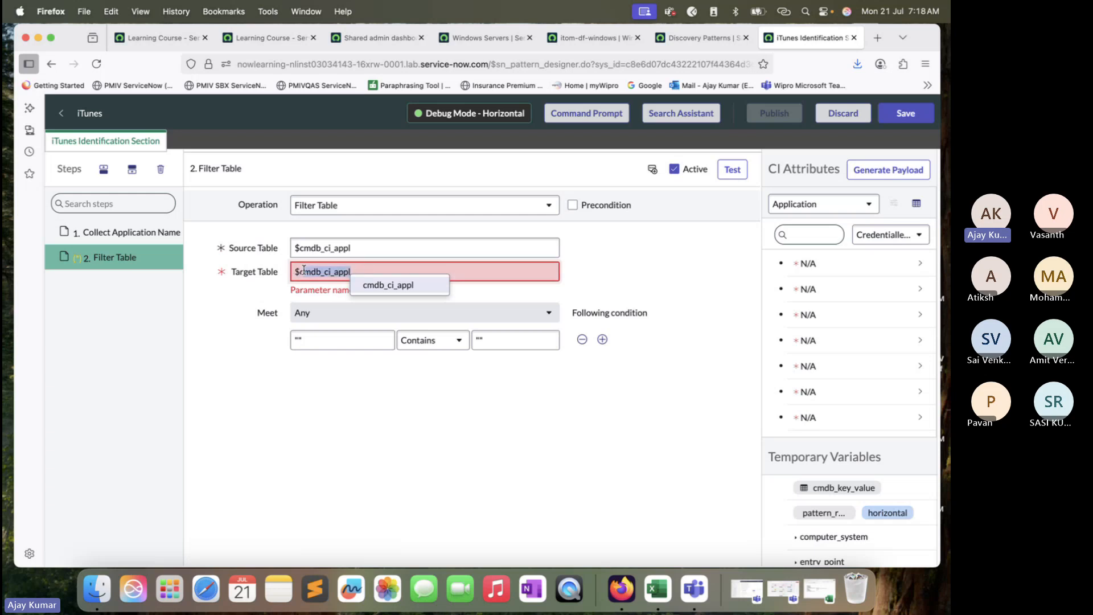
key(BackSpace)
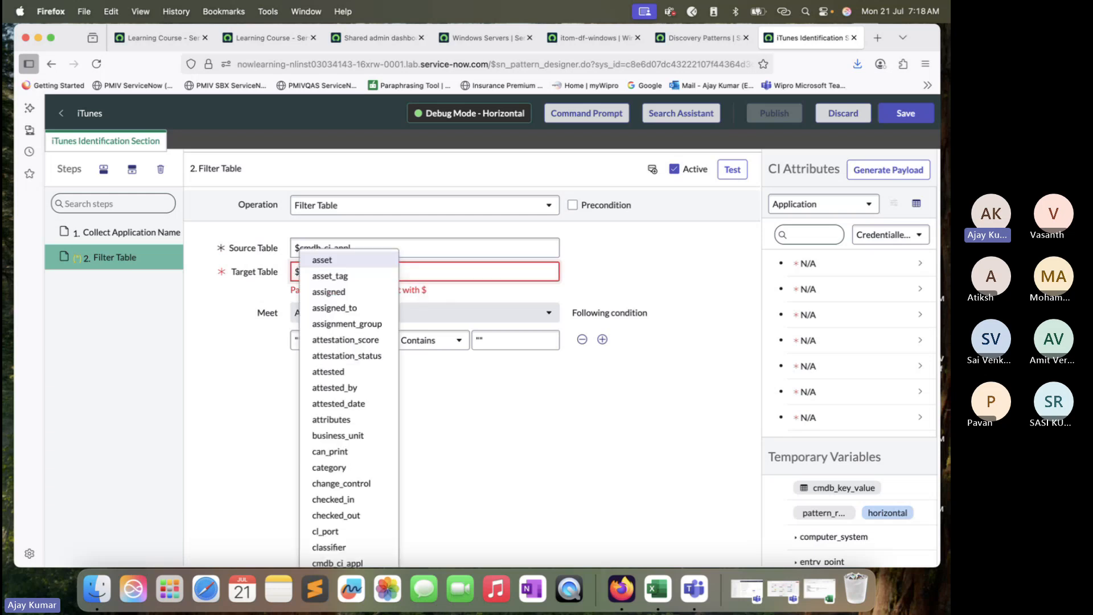
text(tmp)
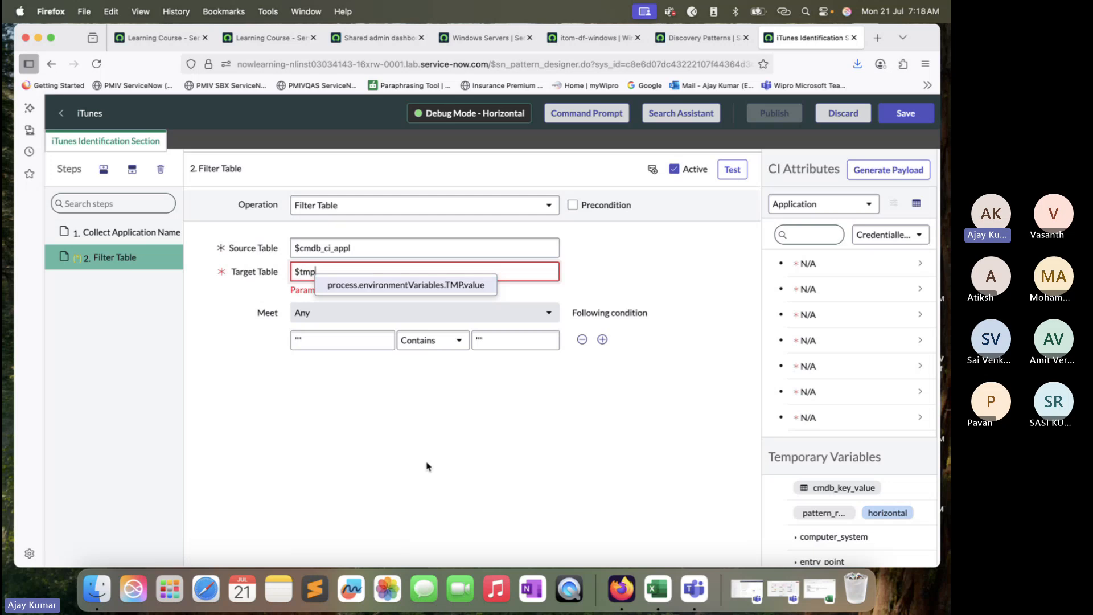
click(428, 466)
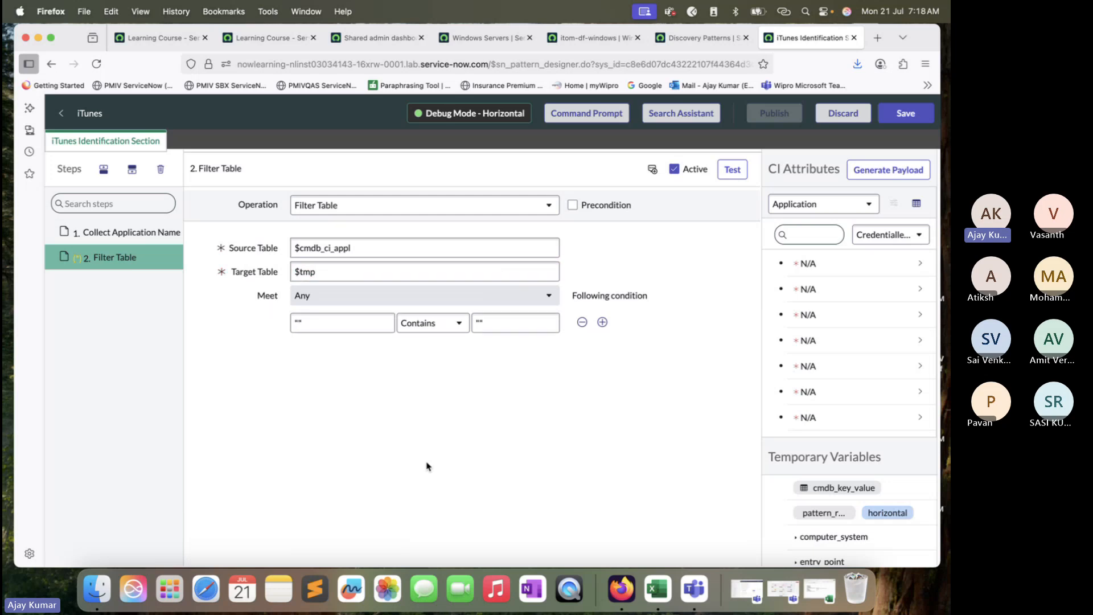
- Replace the empty first operand of the filter condition with $cmdb_ci_appl
click(349, 329)
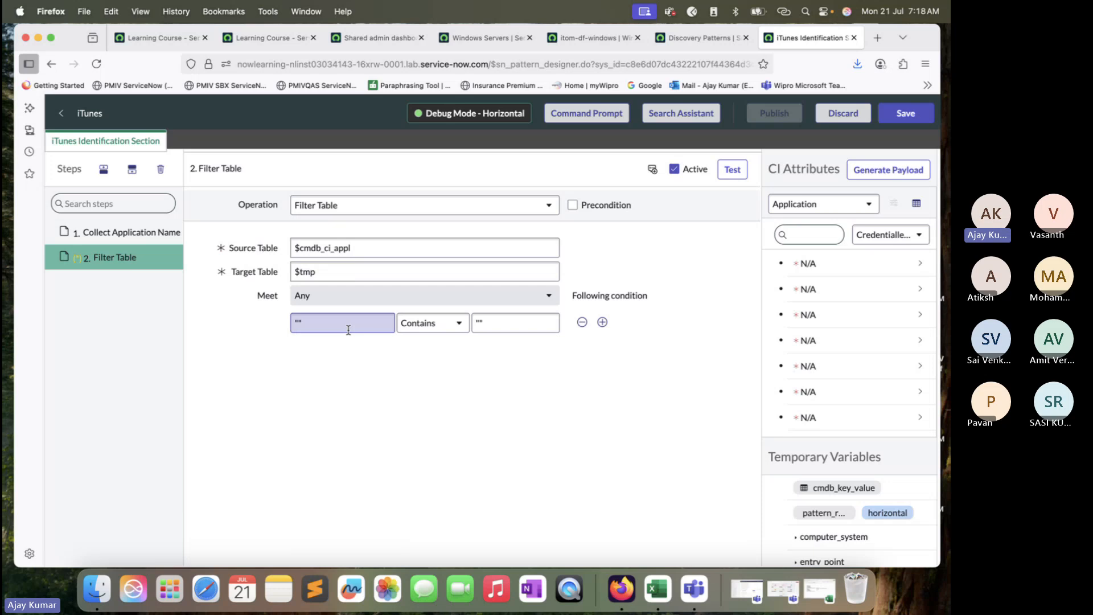
drag(349, 329, 273, 326)
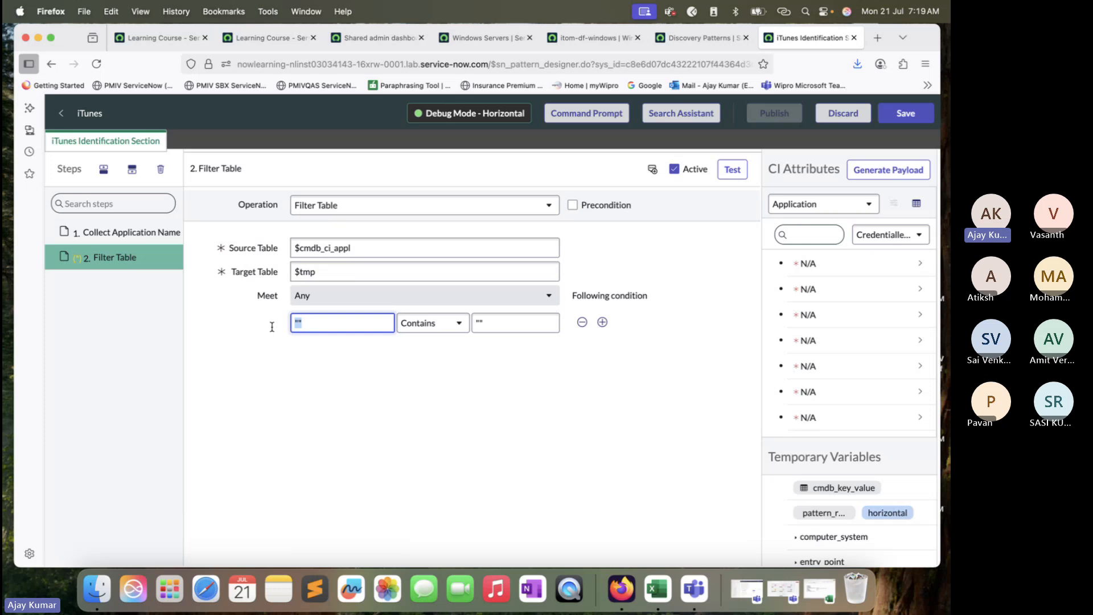
text(cmdb_)
key(BackSpace)
key(BackSpace)
key(BackSpace)
key(BackSpace)
key(BackSpace)
text($)
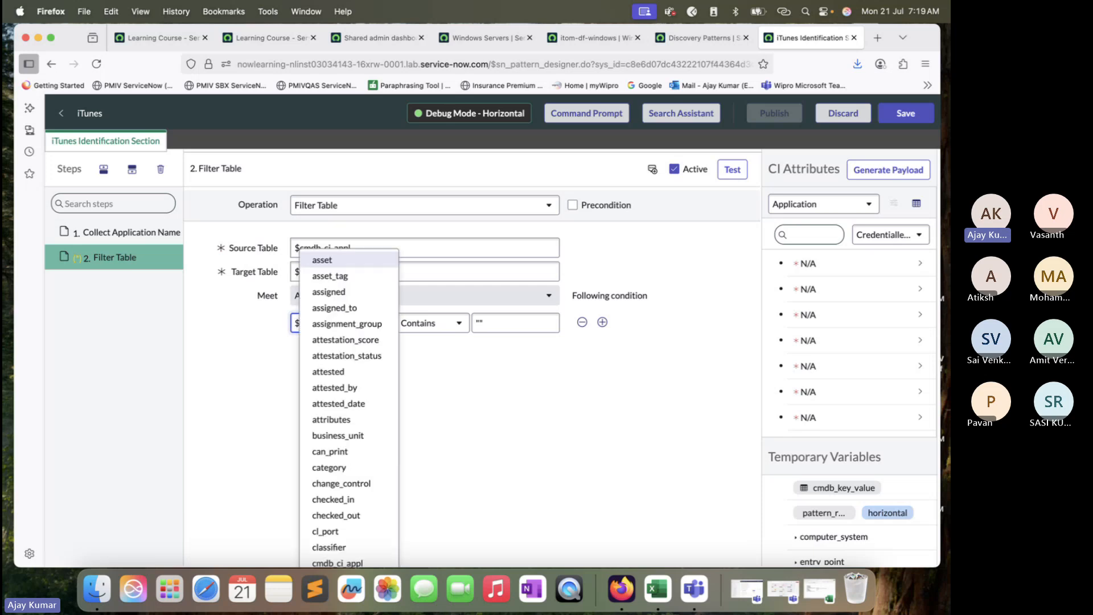
text(cmdb_ci_)
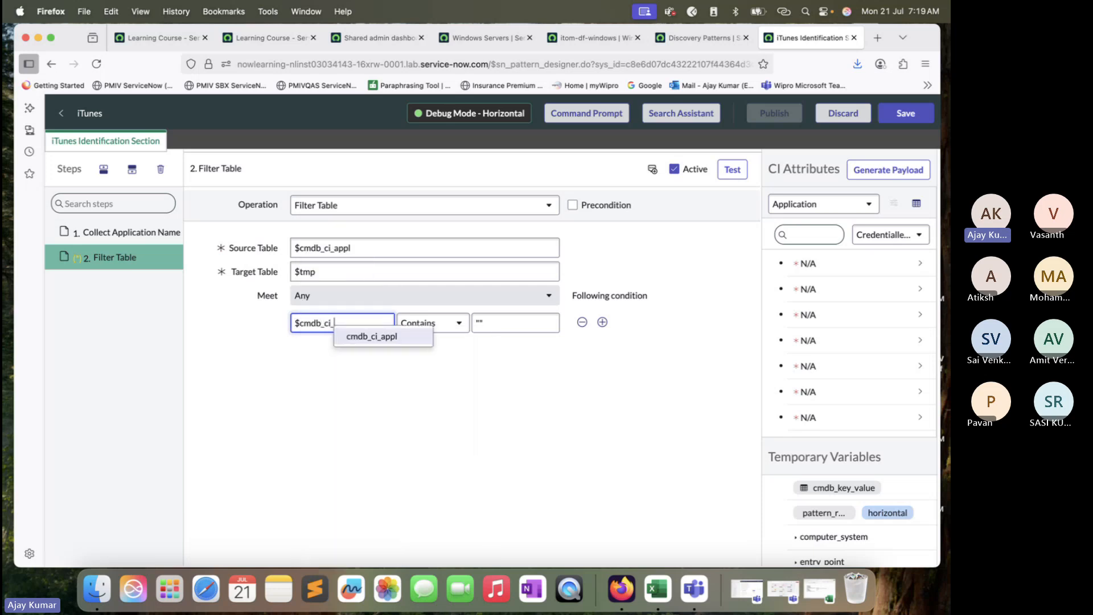
text(appl)
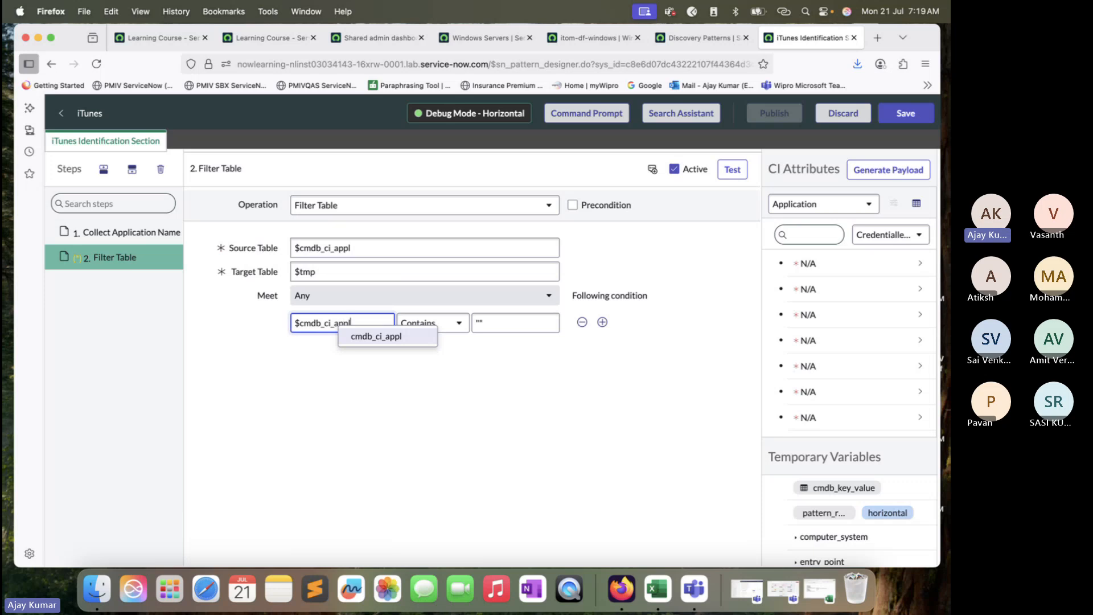
click(404, 410)
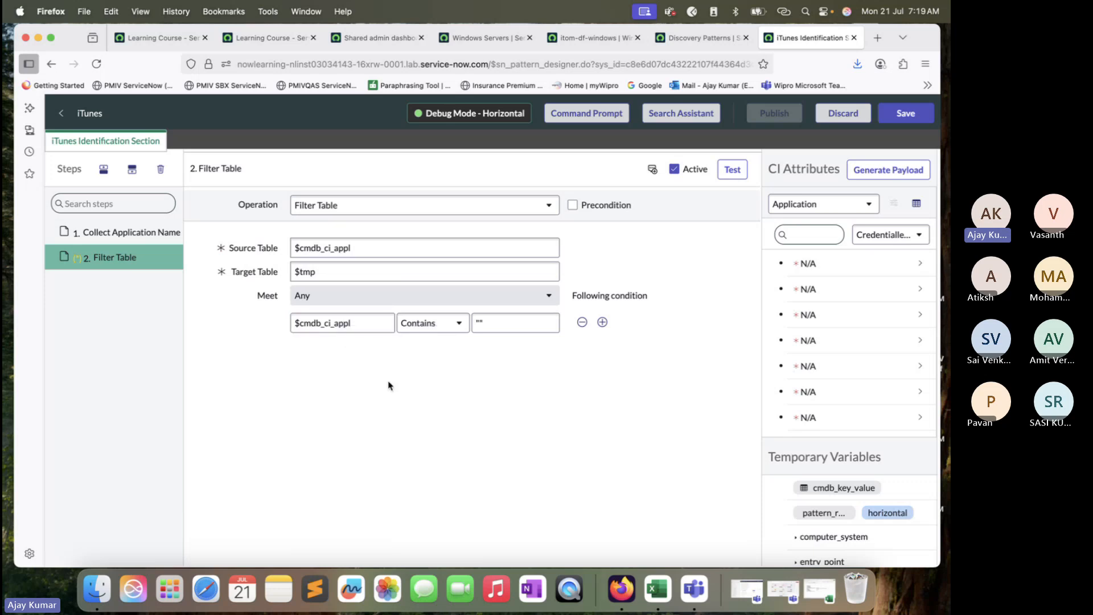
- Set the comparison value of the Contains condition to iTunes
click(482, 324)
click(447, 324)
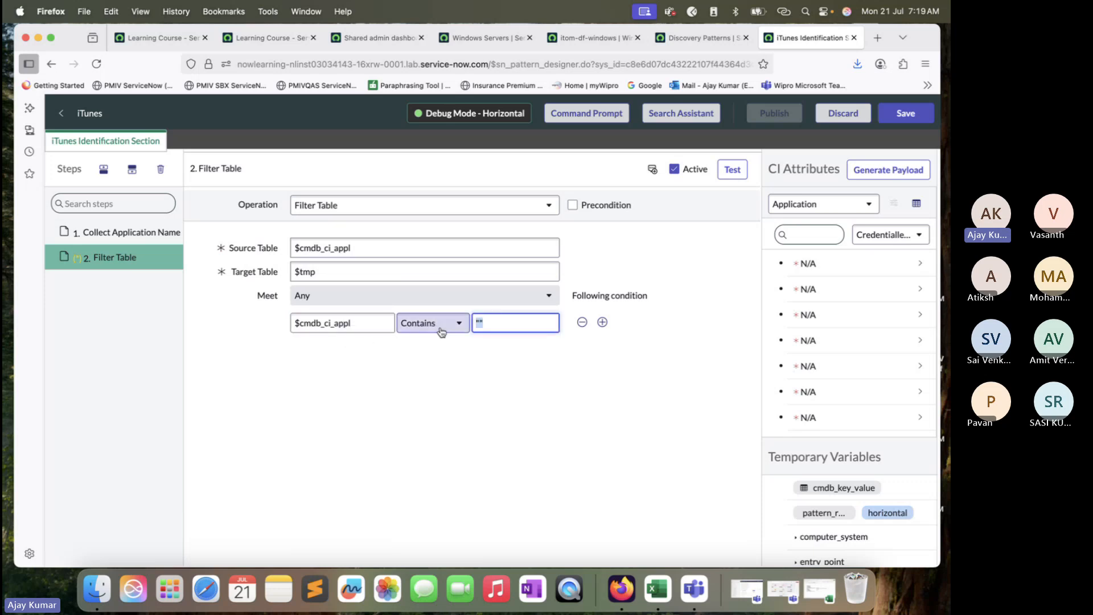
click(507, 321)
key(BackSpace)
key(BackSpace)
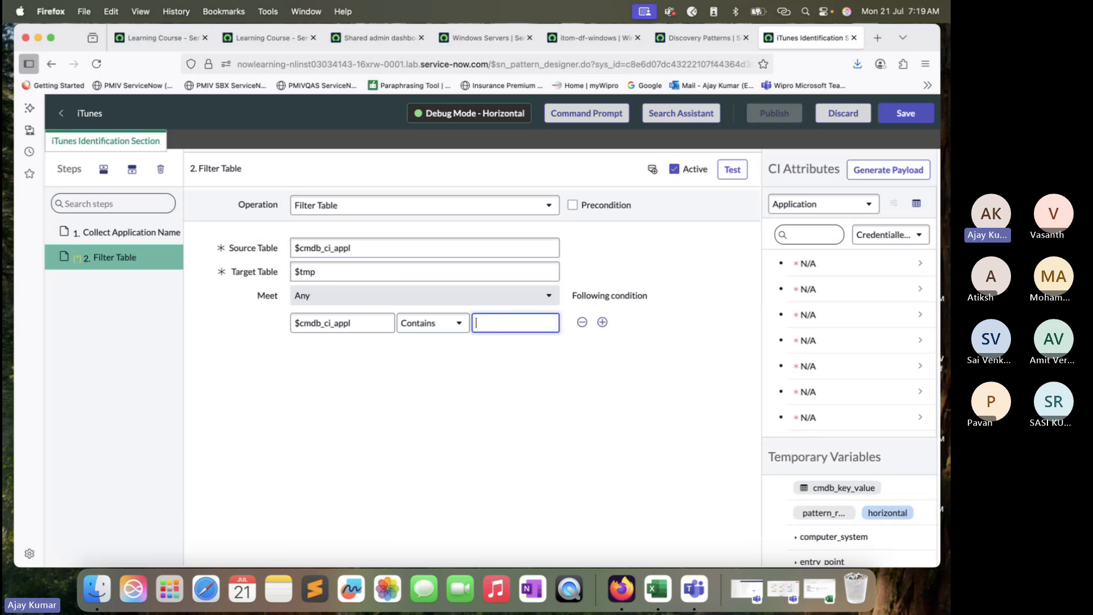
text(iiTunes)
click(522, 388)
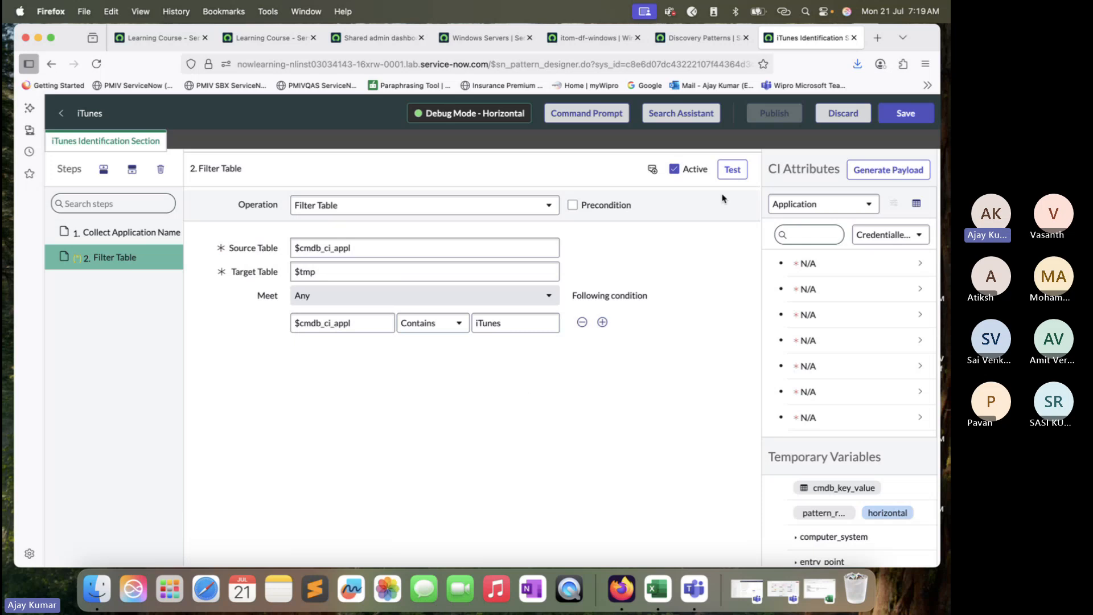
- Test the Filter Table step, examine the Name column across both result pages, and close the results
click(732, 169)
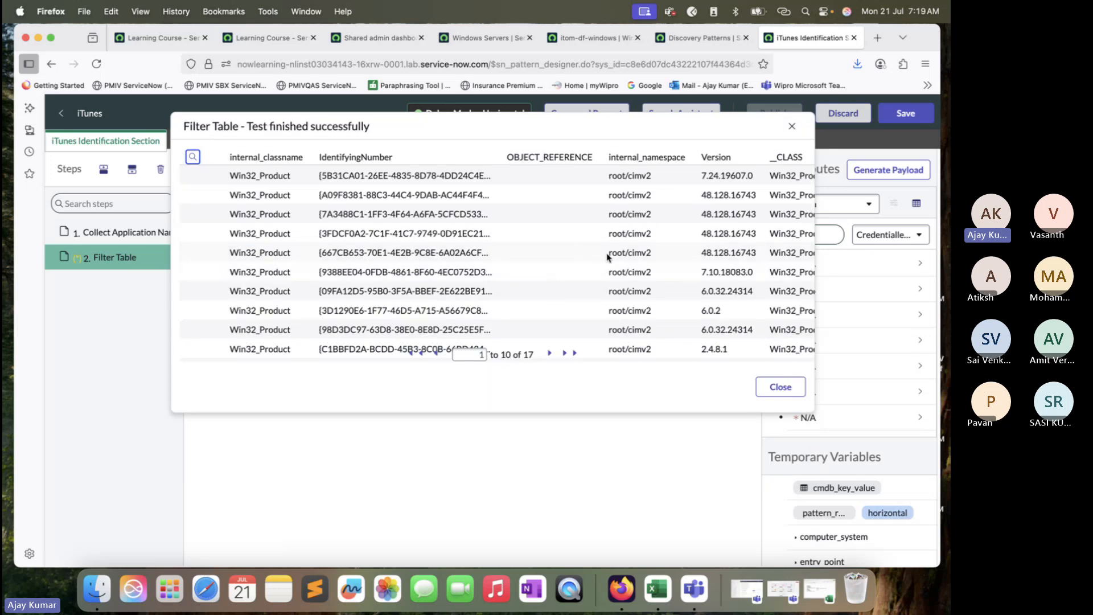
scroll(608, 258, right, 8)
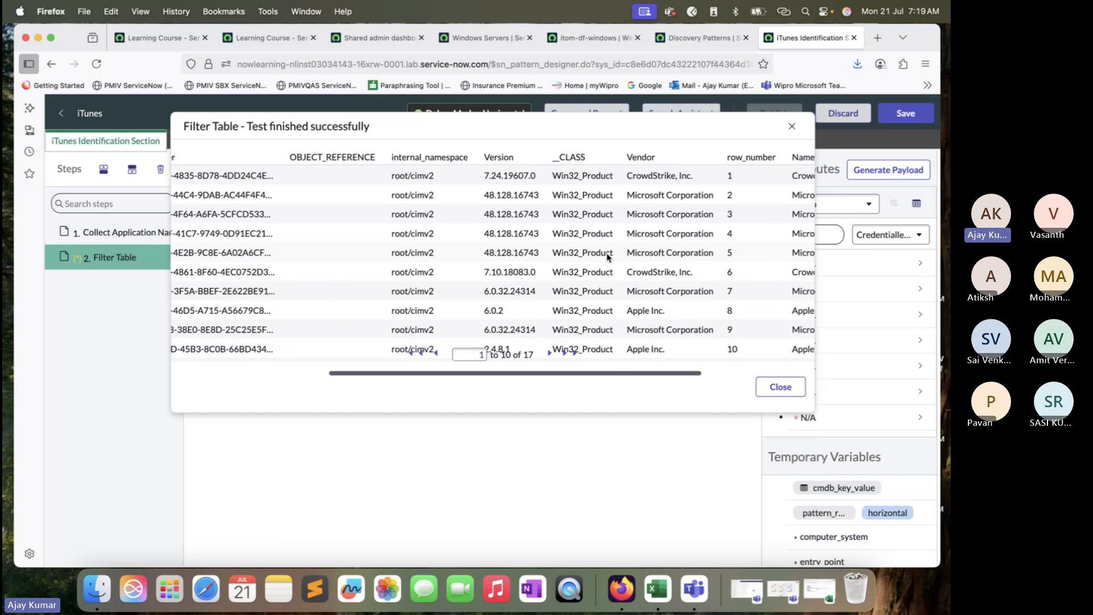
scroll(608, 258, right, 5)
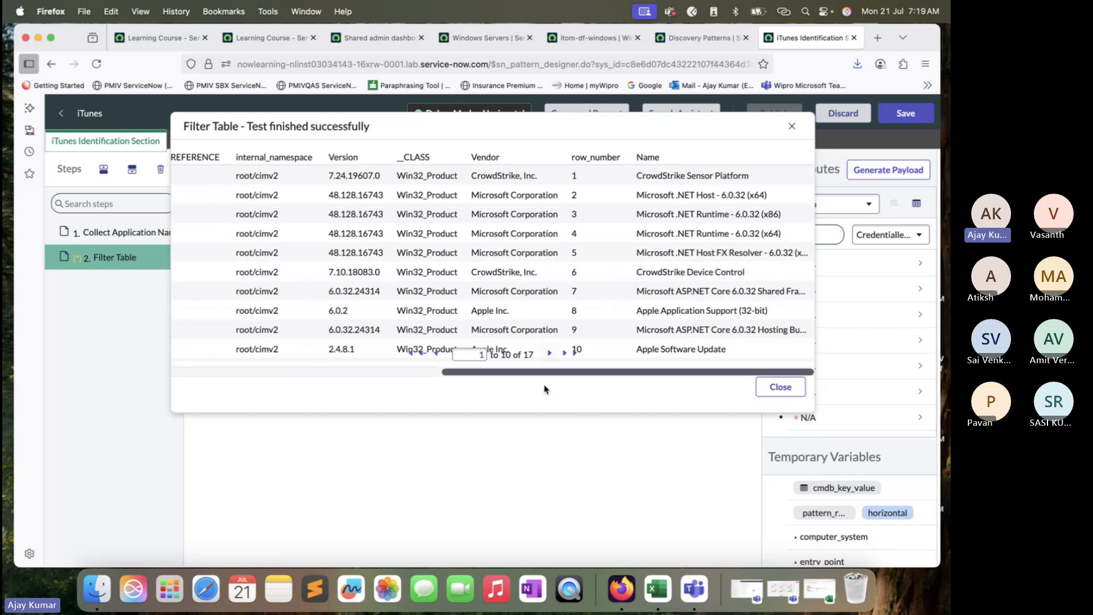
click(550, 353)
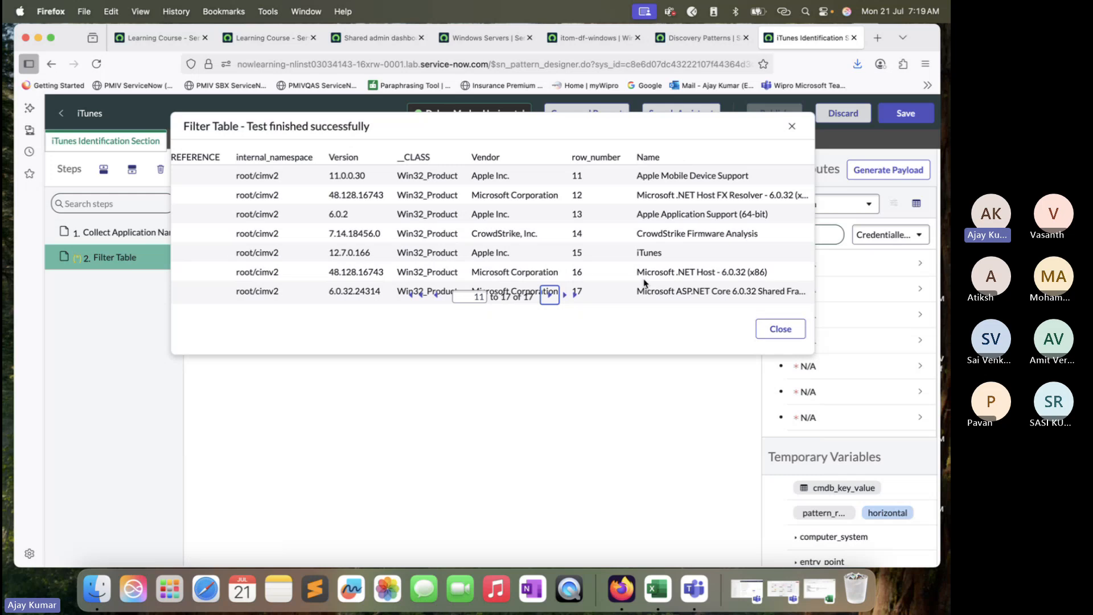
click(791, 127)
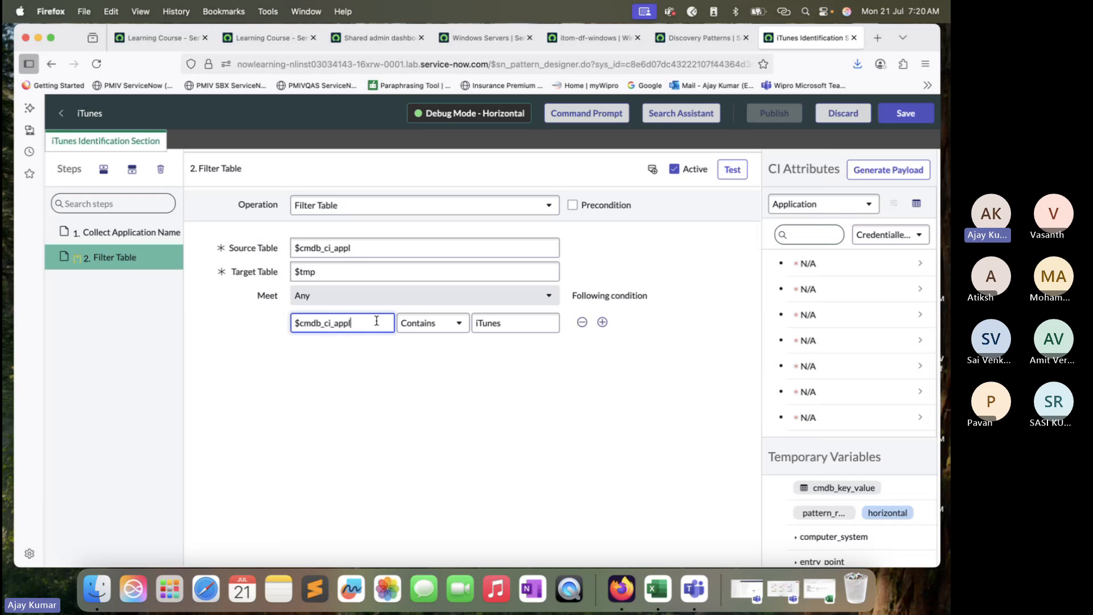
- Extend the filter condition's first operand to $cmdb_ci_appl[].Name so it checks the Name column for iTunes
drag(377, 321, 287, 320)
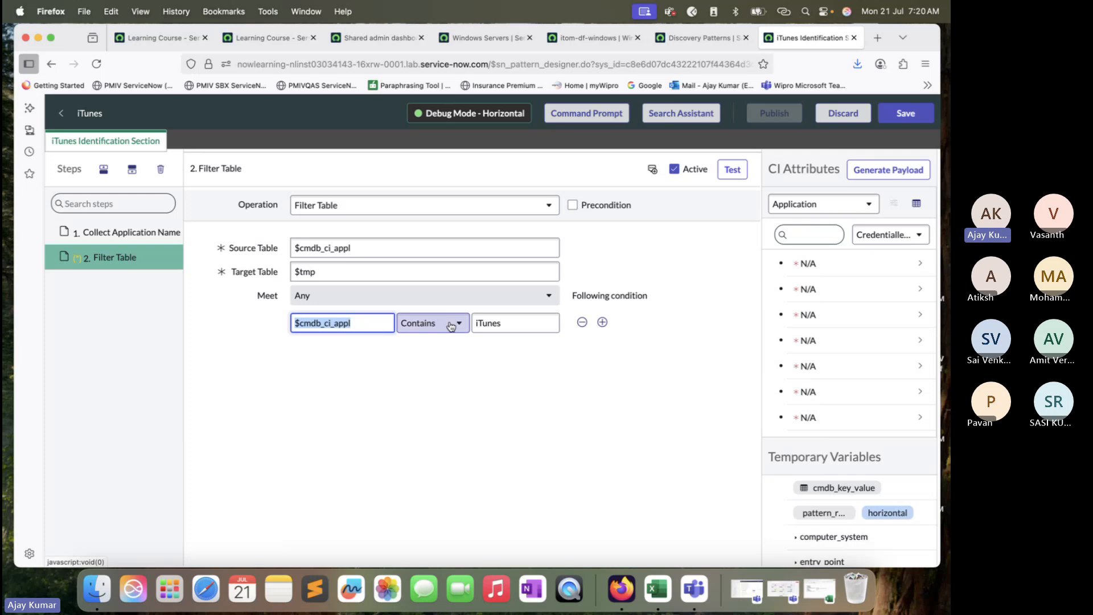
click(357, 325)
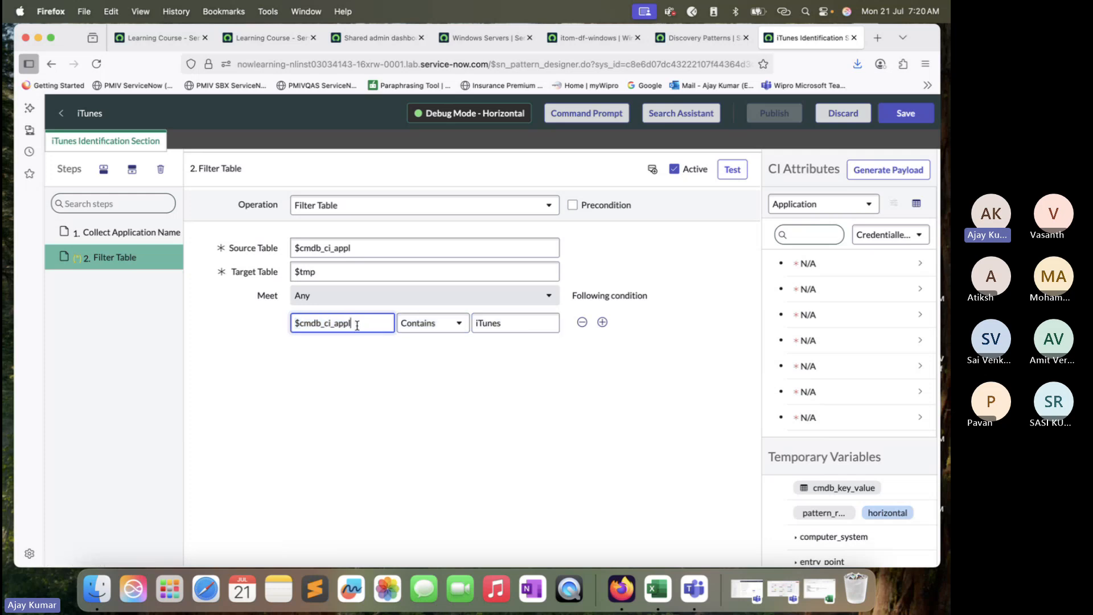
text([].Name)
drag(384, 322, 356, 321)
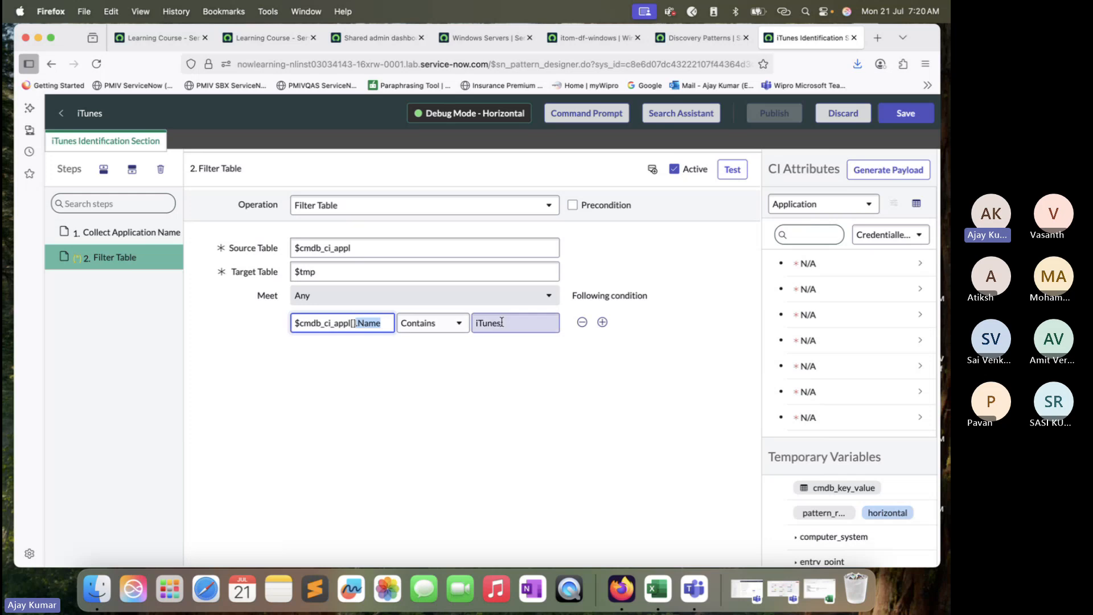
drag(501, 322, 474, 322)
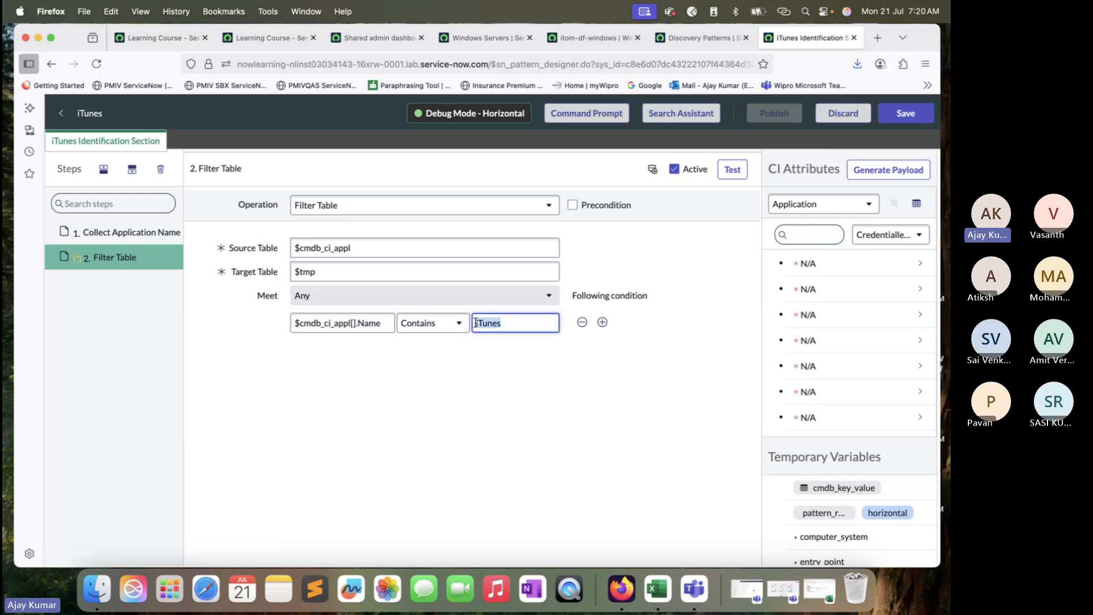
click(481, 366)
- Test the Filter Table step with the Name condition, examine the filtered row through its Name column, and close the results
click(732, 169)
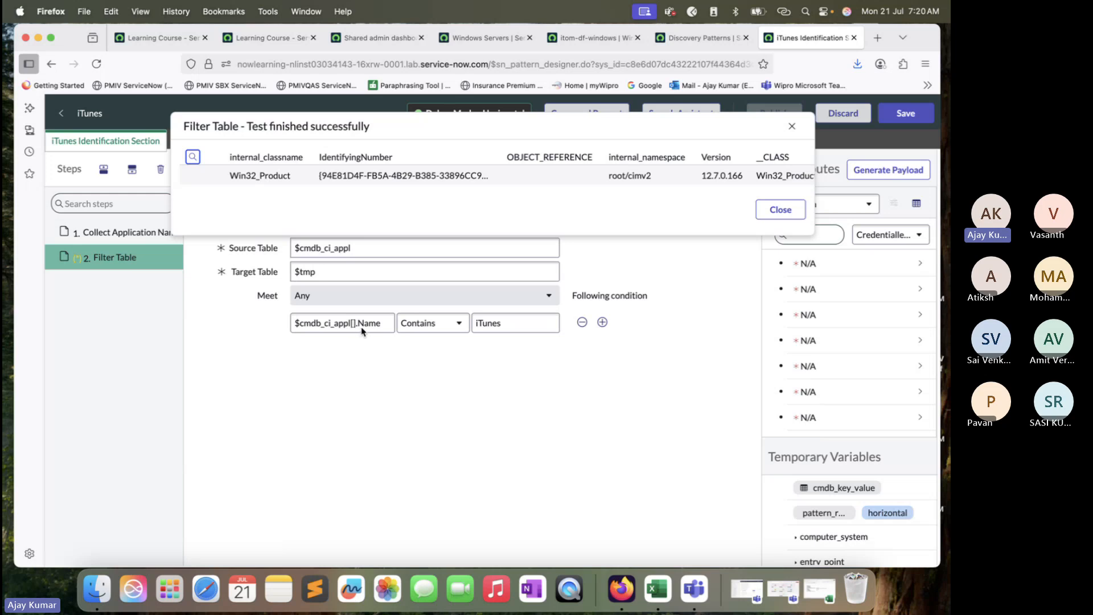
scroll(565, 181, right, 5)
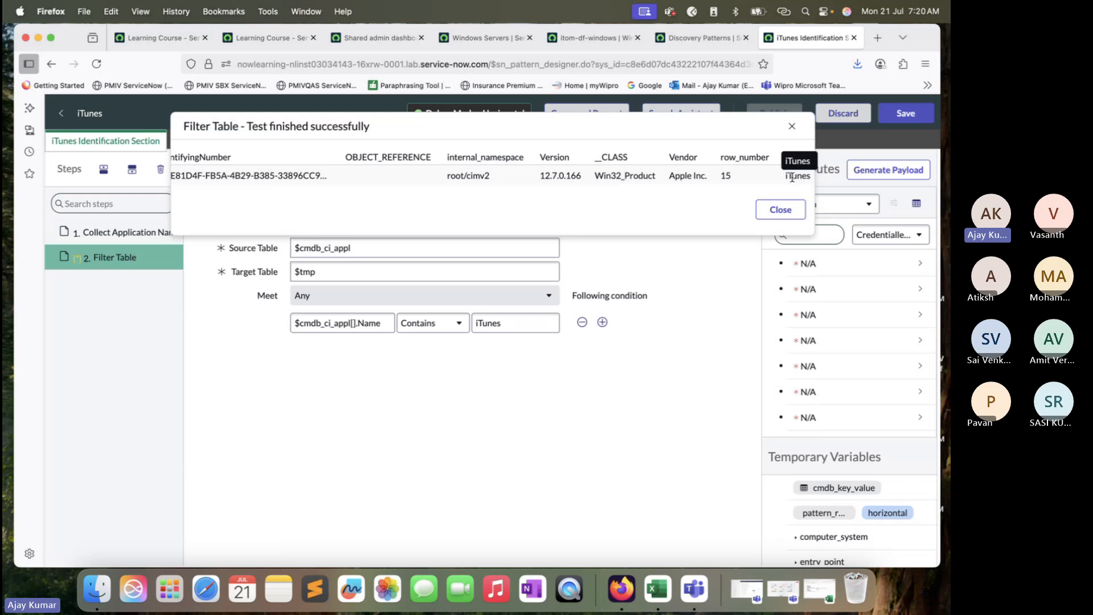
click(792, 126)
- Set the Filter Table step's target table to $cmdb_ci_appl and test the step again
click(348, 276)
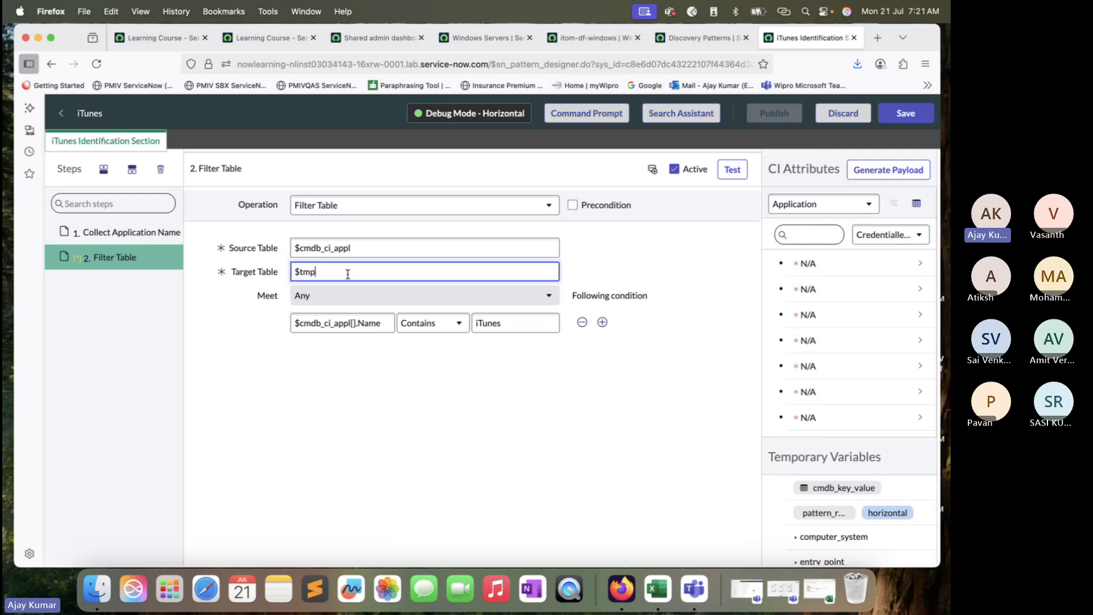
drag(347, 275, 279, 264)
text($cmdb_ci_appl)
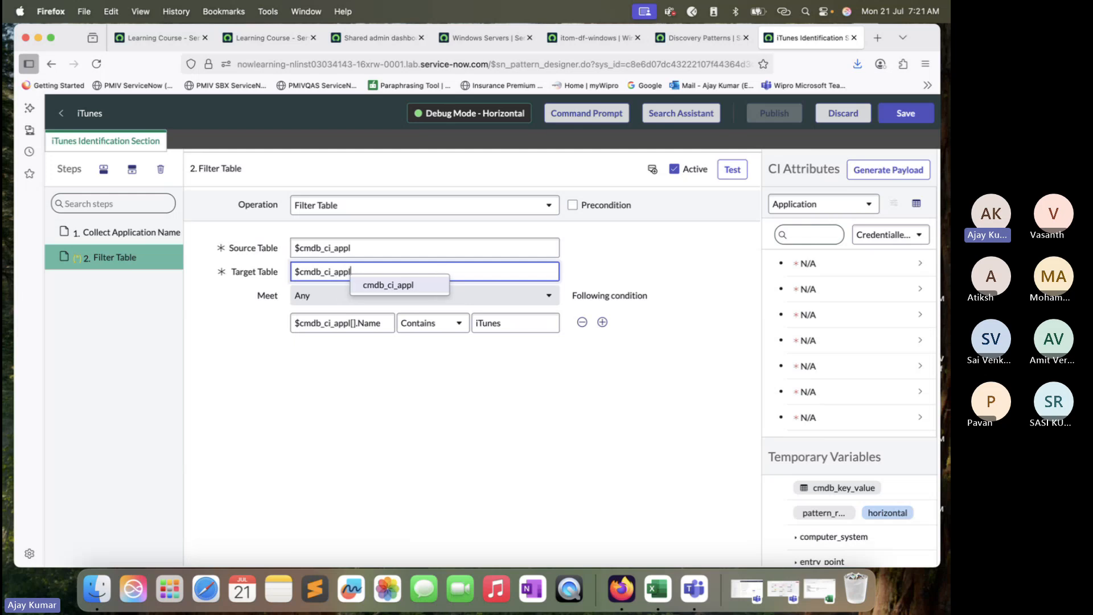
click(348, 398)
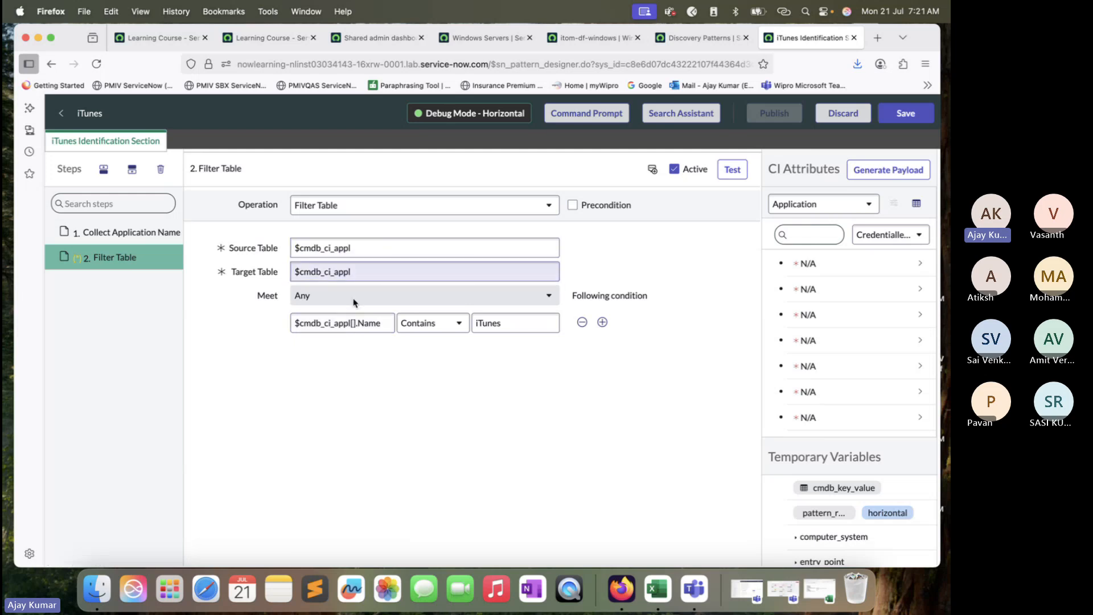
click(733, 170)
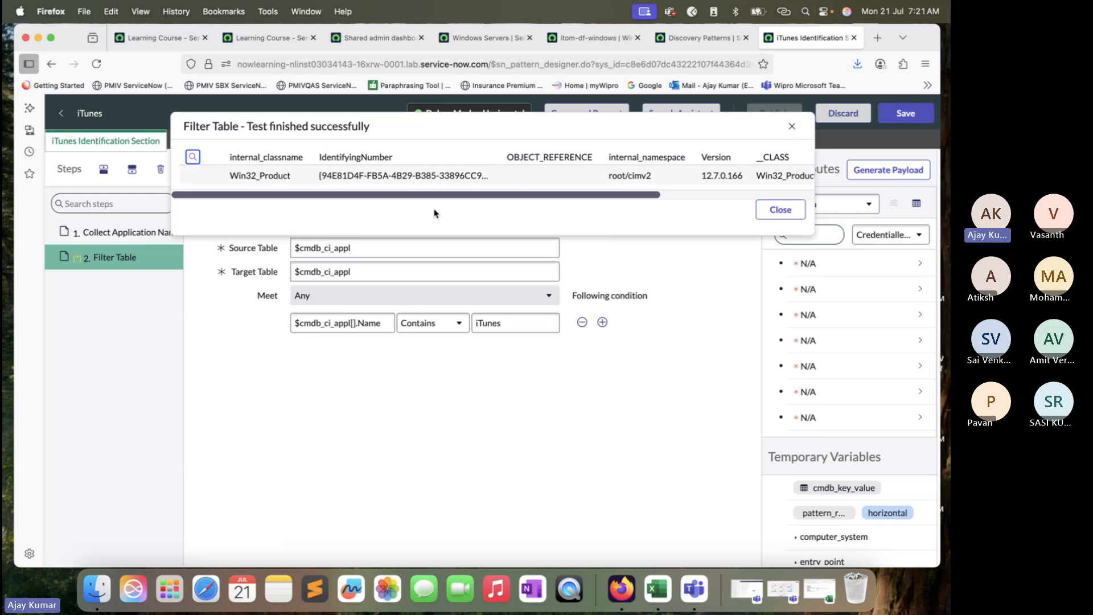
- Examine all columns of the filtered row in the Filter Table test results, through to Name, and close the results
scroll(733, 176, right, 3)
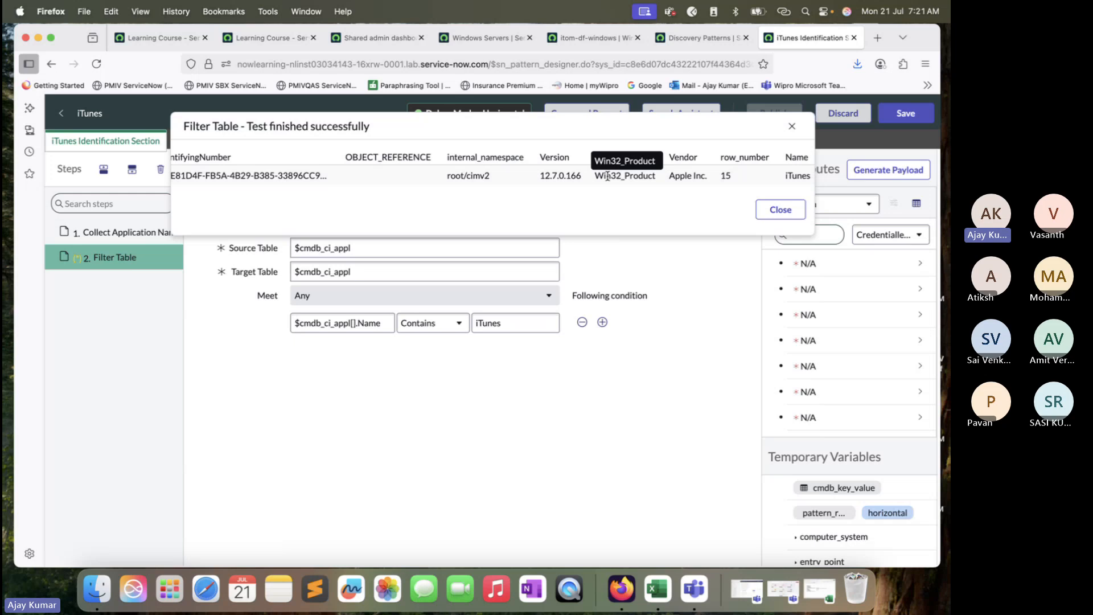
scroll(572, 195, left, 5)
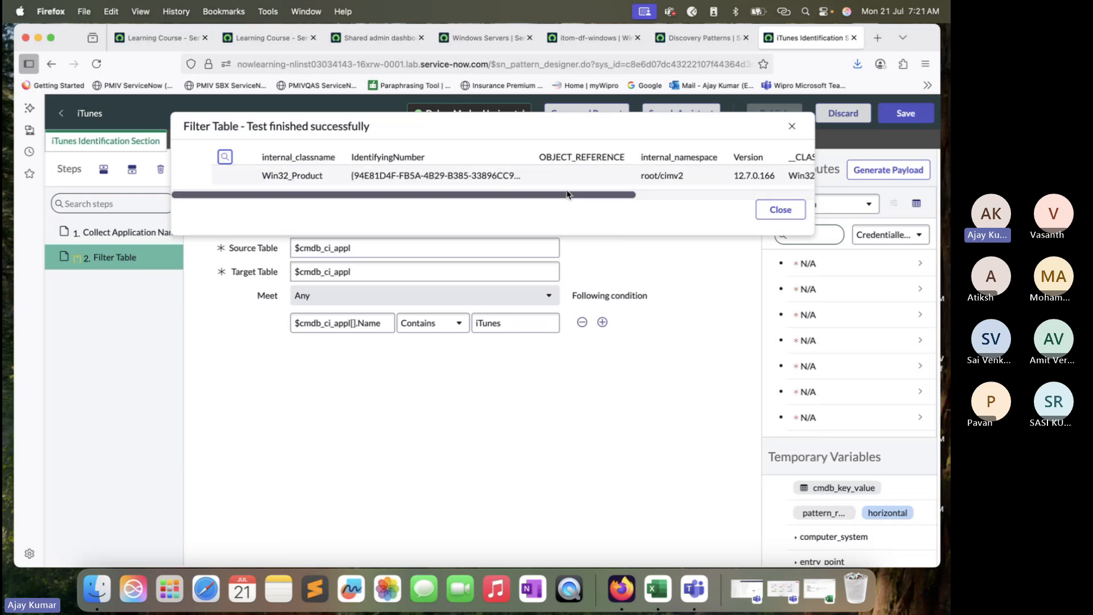
scroll(567, 194, right, 5)
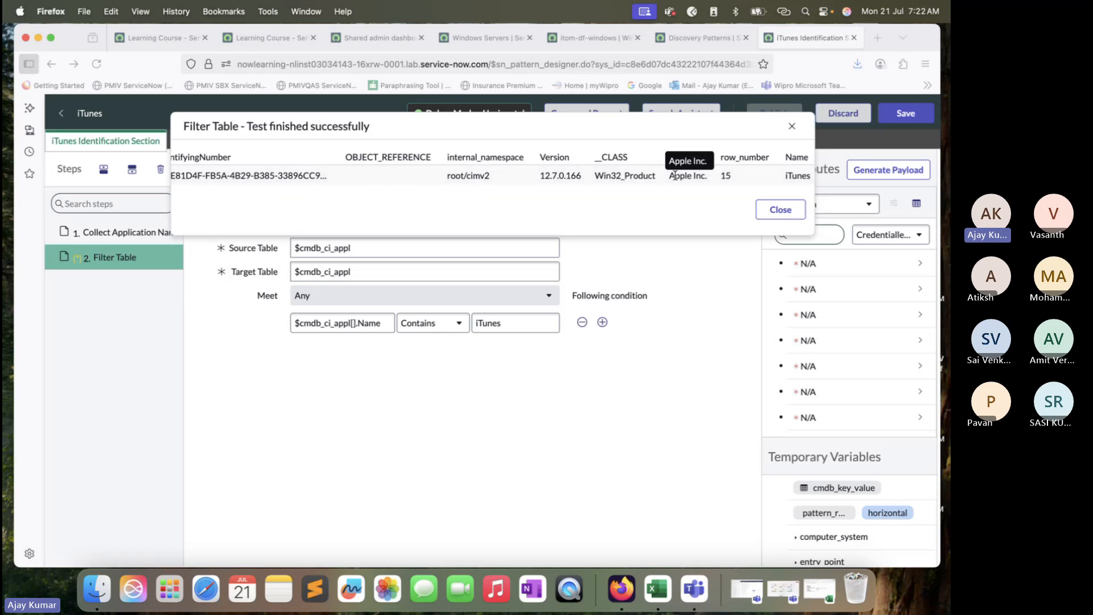
scroll(674, 175, left, 5)
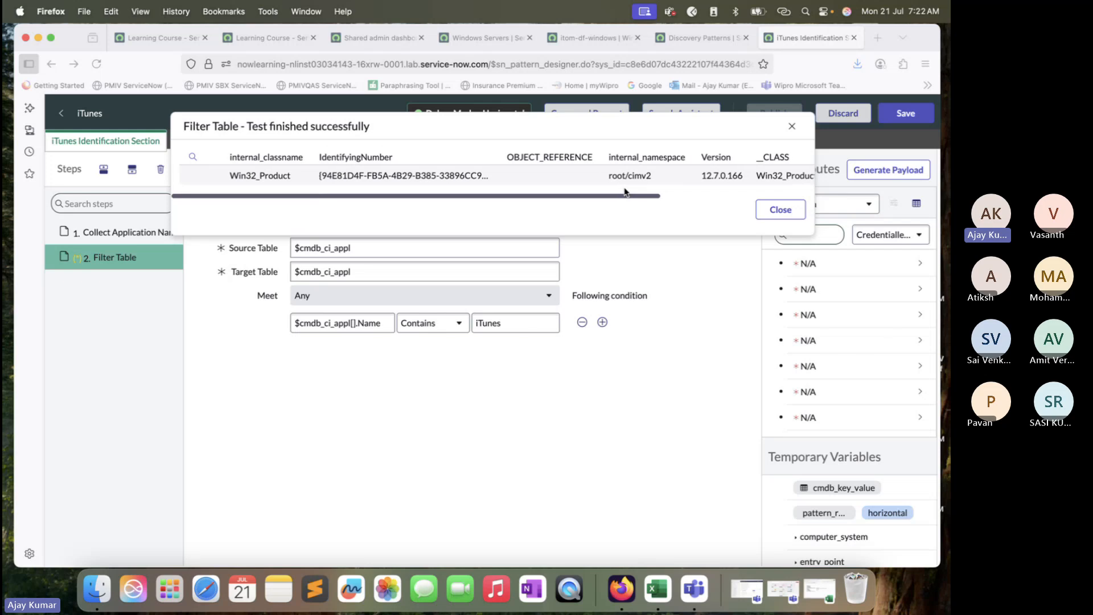
scroll(562, 177, right, 5)
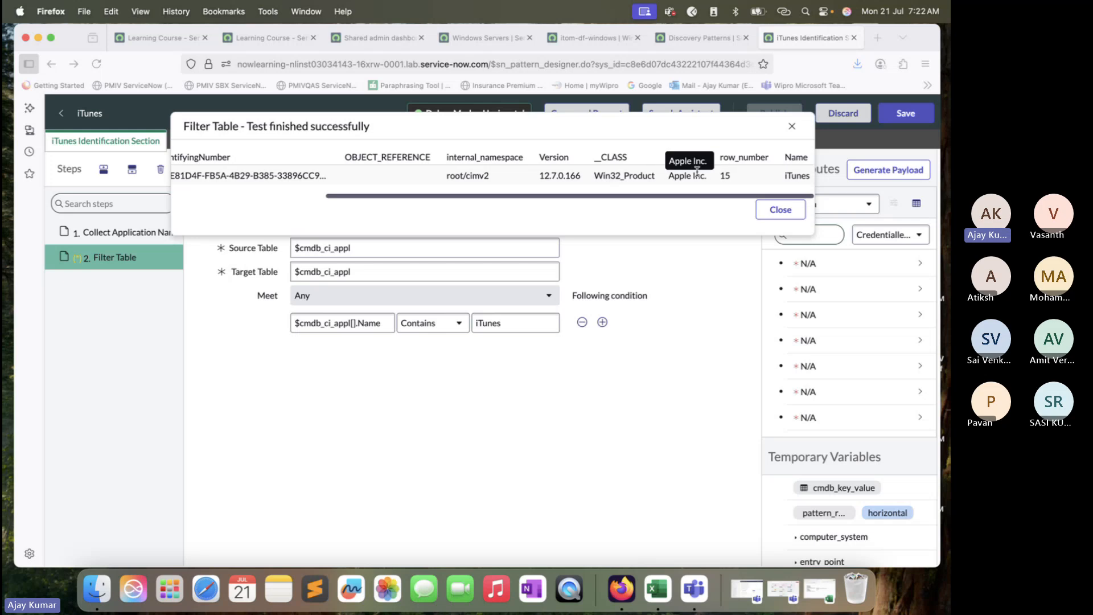
click(780, 209)
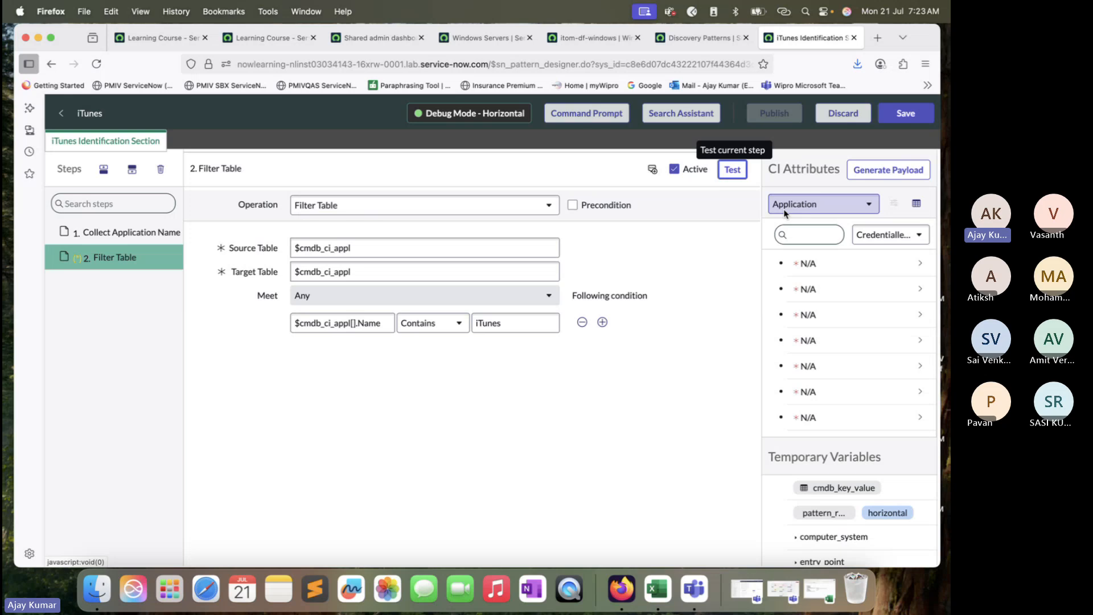
- Add a third step after Filter Table and assign it the Set Parameter Value operation
click(138, 173)
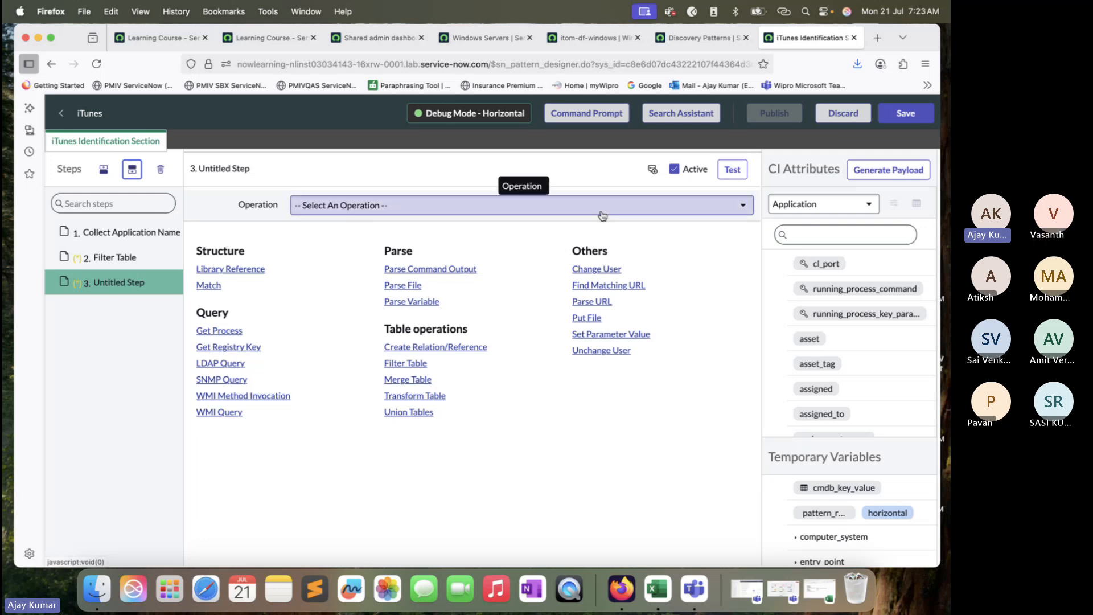
click(626, 335)
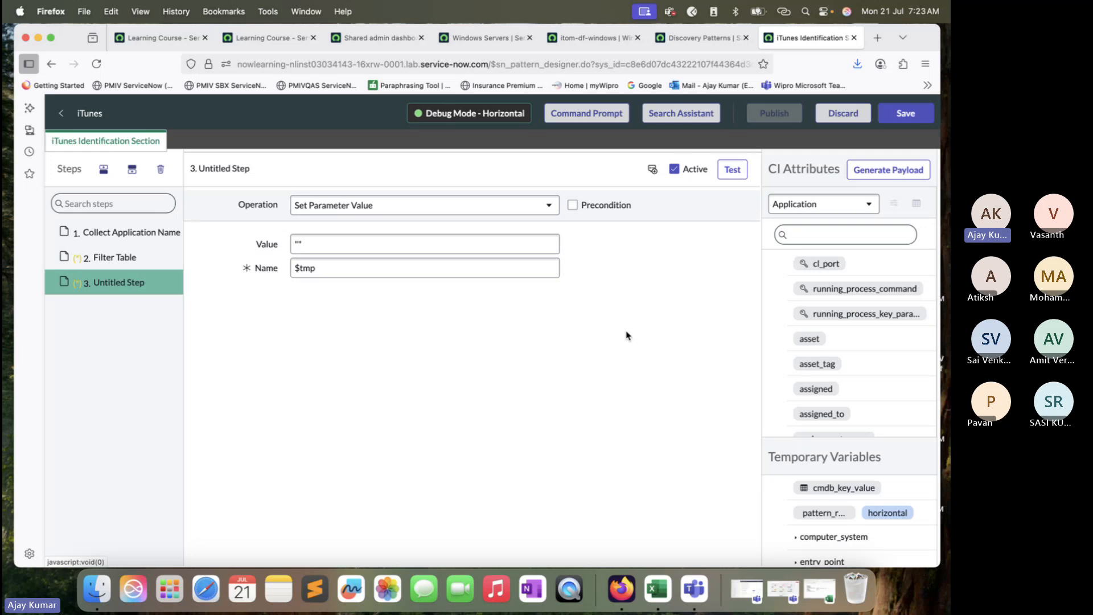
double_click(297, 244)
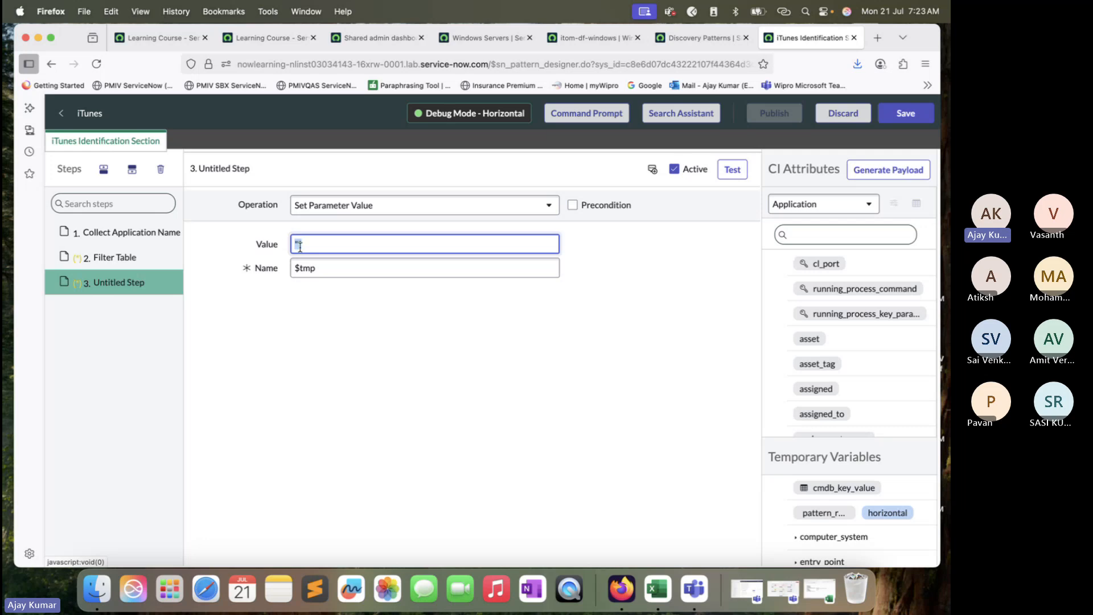
click(327, 268)
drag(326, 268, 294, 268)
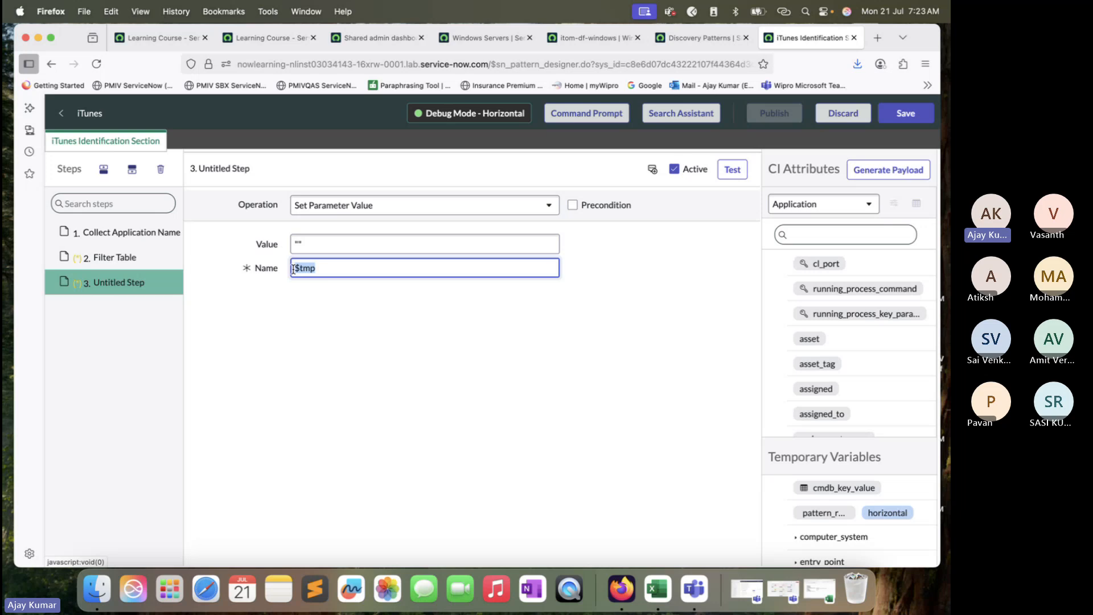
- Copy the Filter Table condition's first operand into the third step's value and index it as $cmdb_ci_appl[1].Name
click(138, 259)
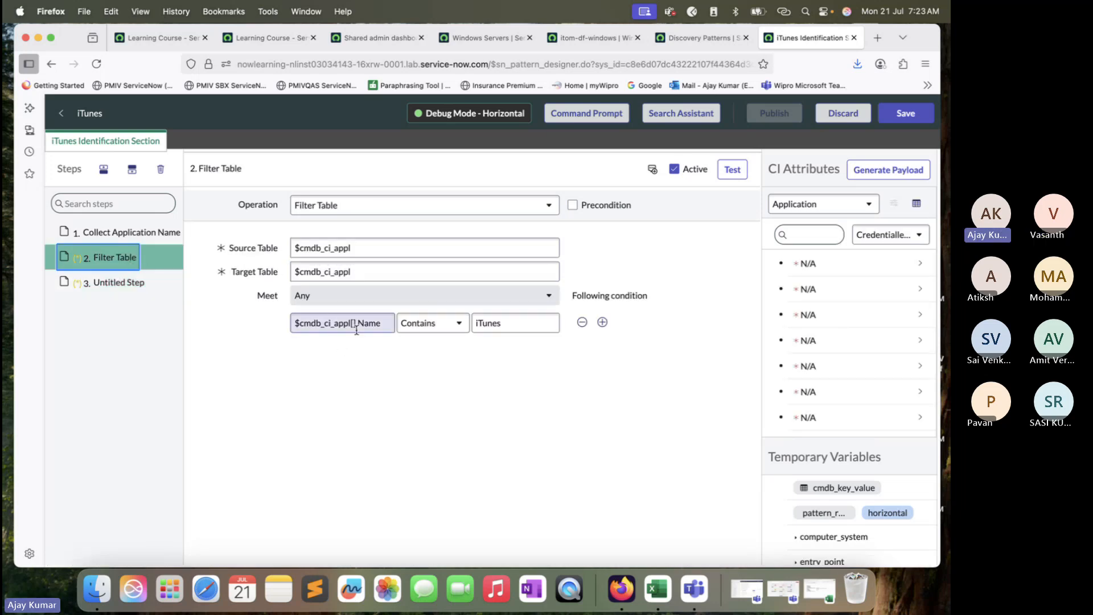
drag(389, 324, 286, 325)
key(super+c)
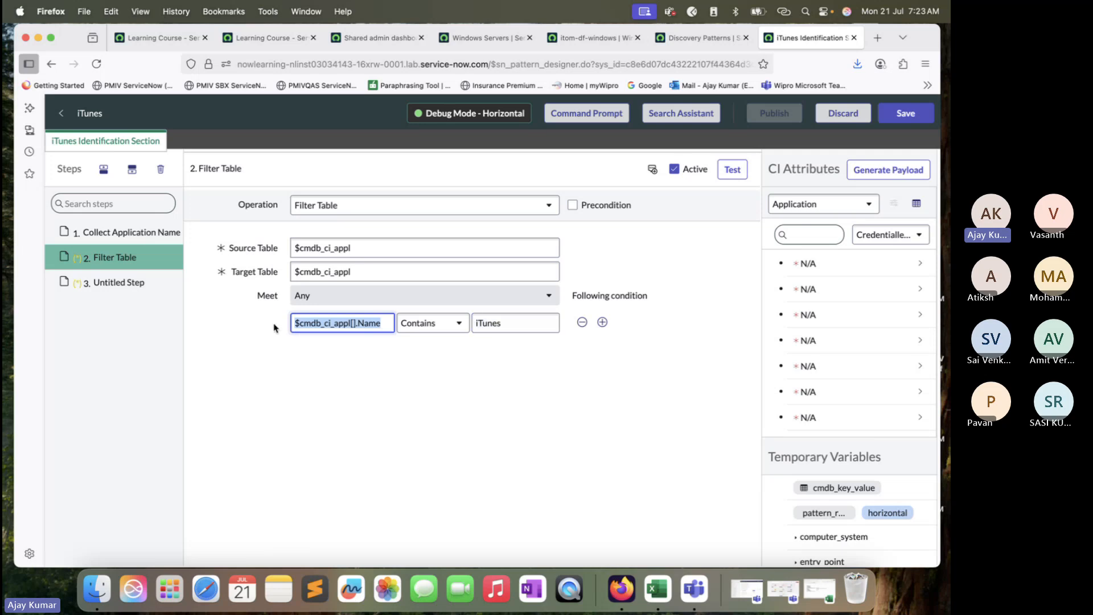
click(131, 287)
key(super+v)
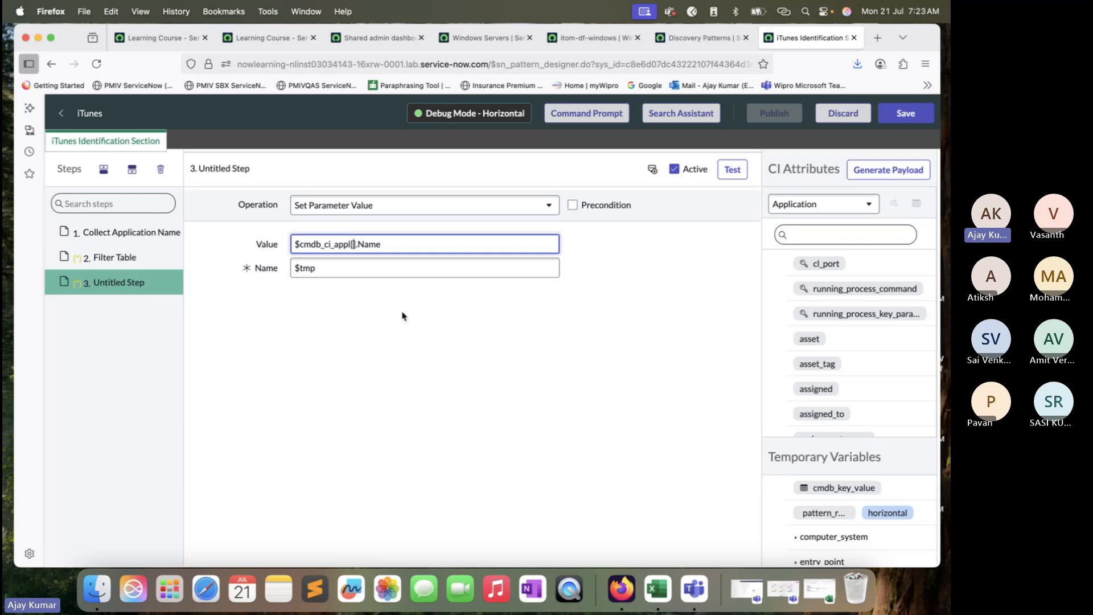
text(1)
drag(408, 250, 291, 245)
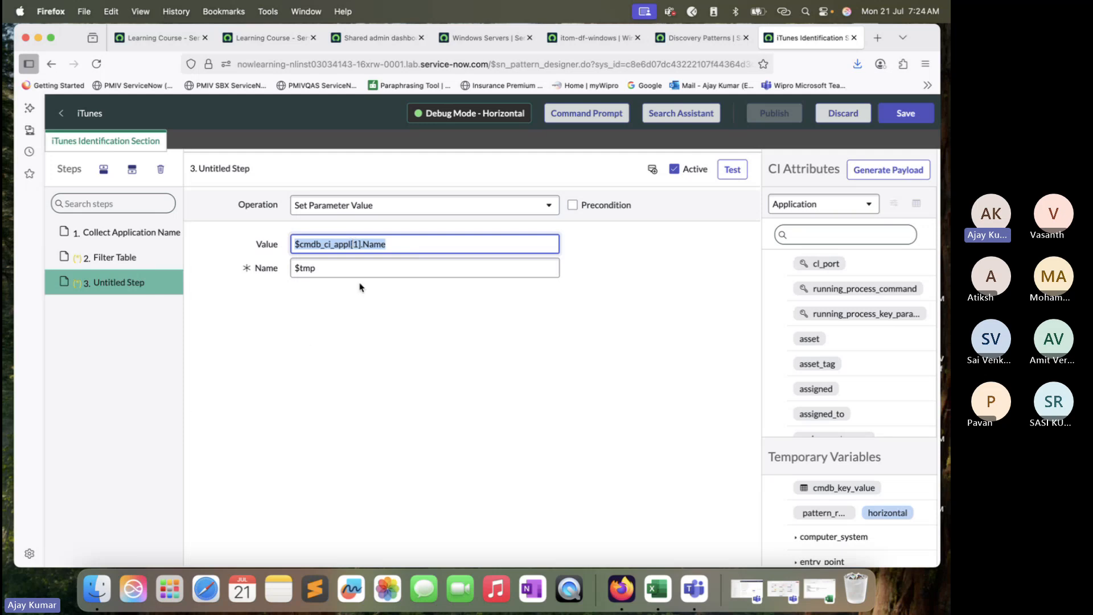
click(399, 245)
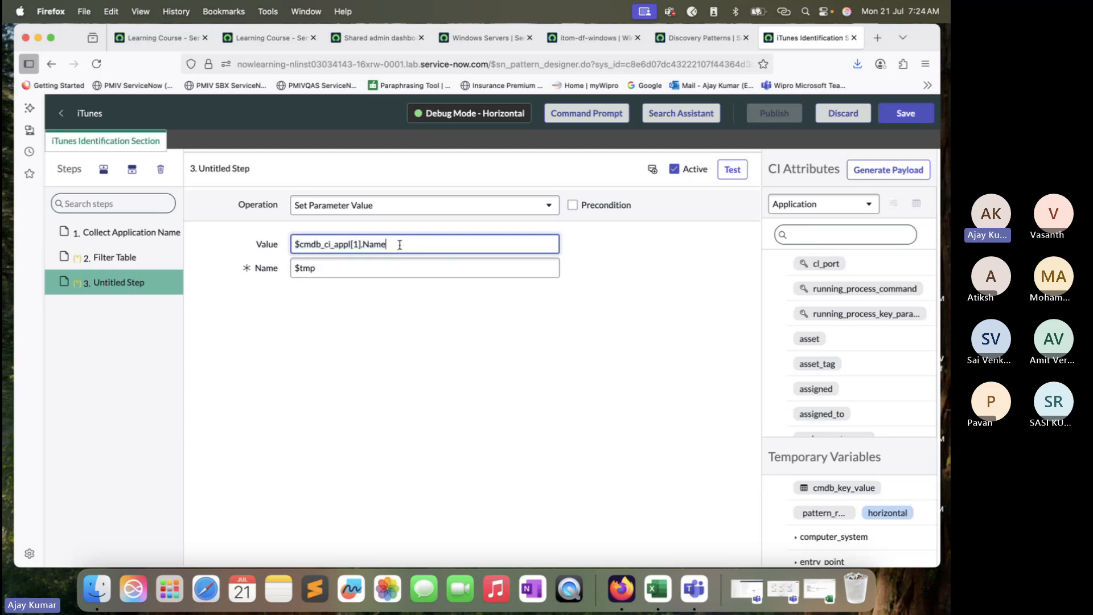
- Copy the value expression $cmdb_ci_appl[1].Name into the third step's parameter name
drag(386, 244, 271, 235)
key(super+c)
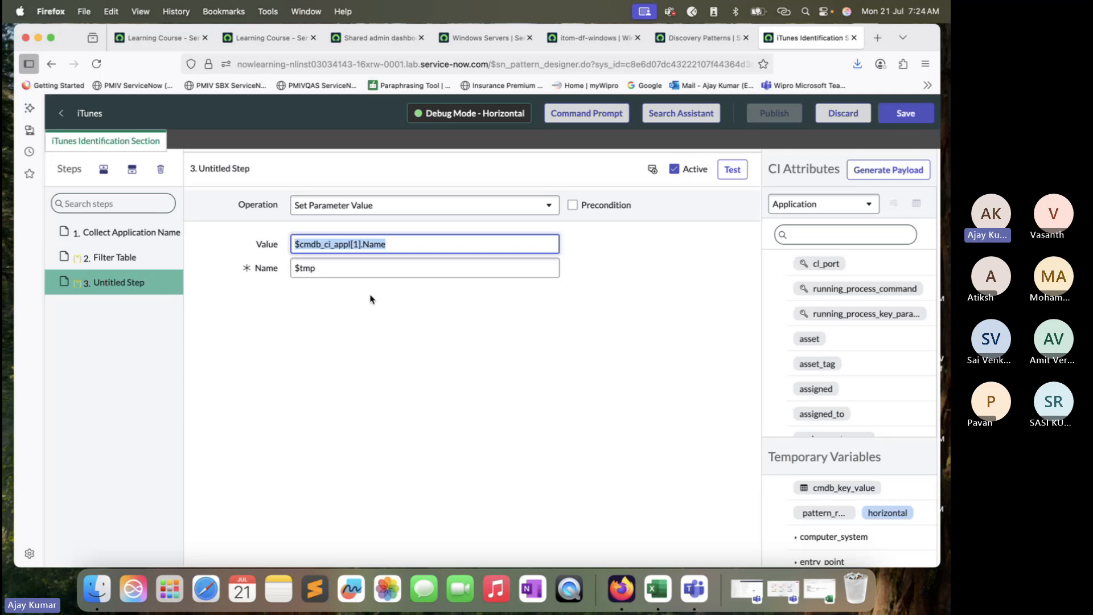
click(415, 266)
triple_click(344, 262)
key(super+v)
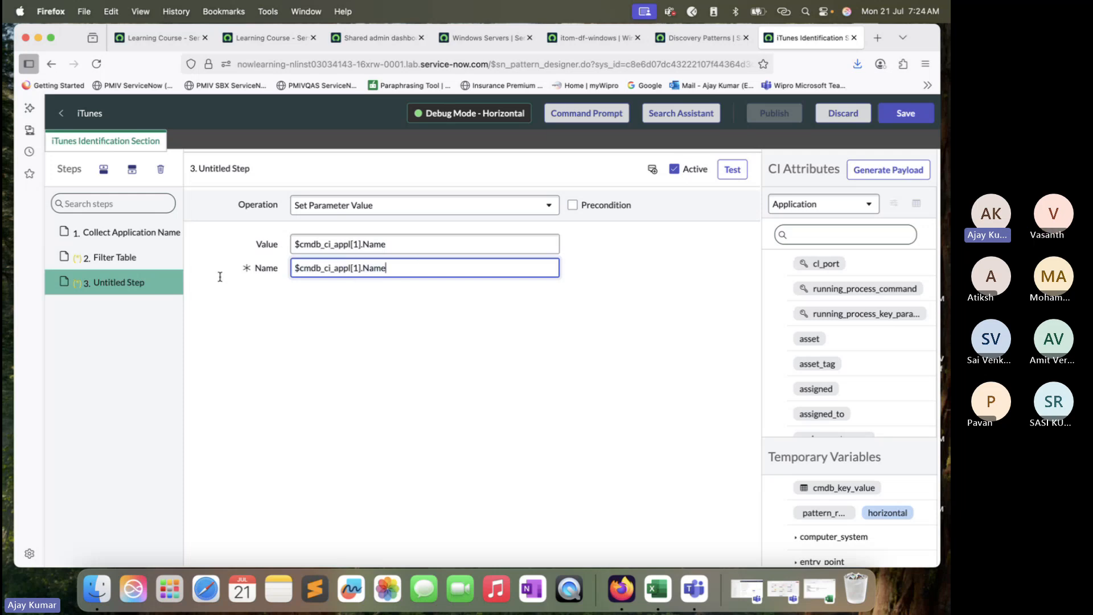
- Replace the parameter name with $name using the Application CI attribute, and look through the remaining attributes
drag(390, 267, 287, 266)
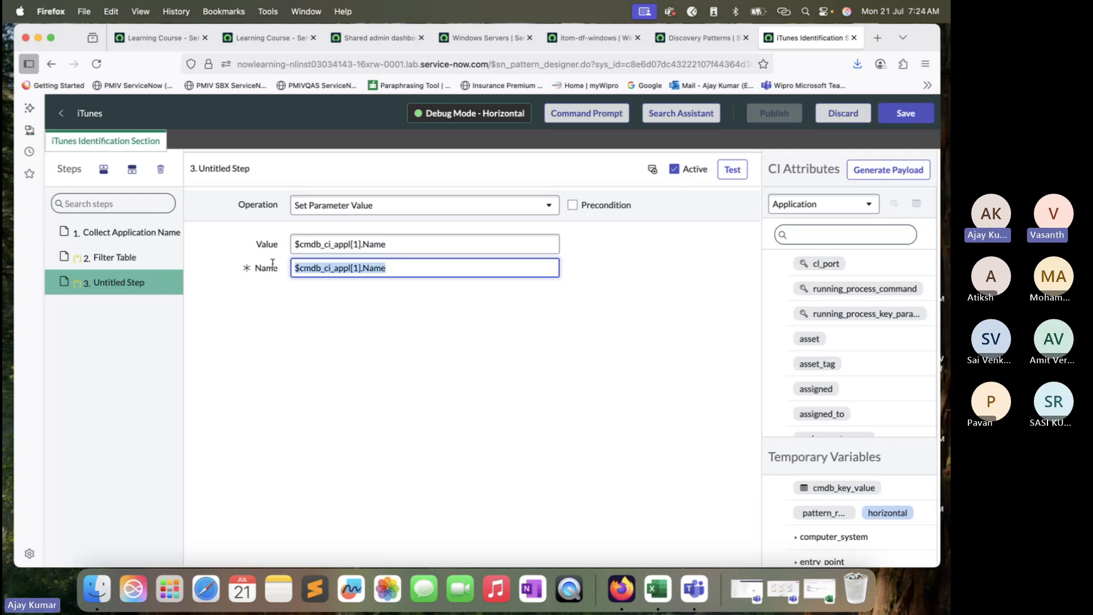
key(BackSpace)
scroll(845, 336, down, 3)
scroll(845, 336, down, 10)
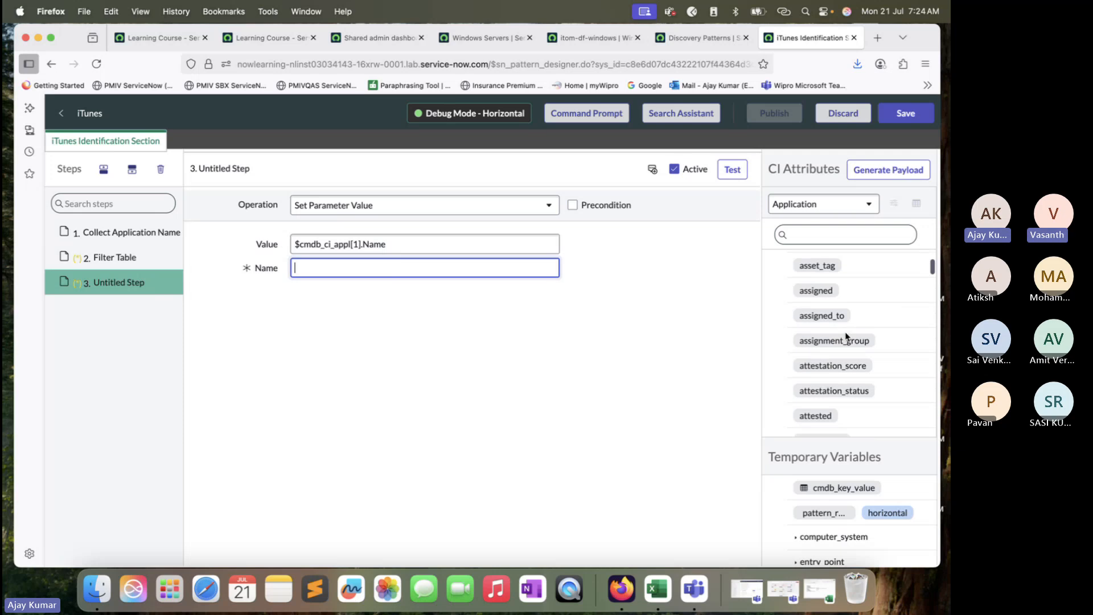
scroll(845, 336, down, 10)
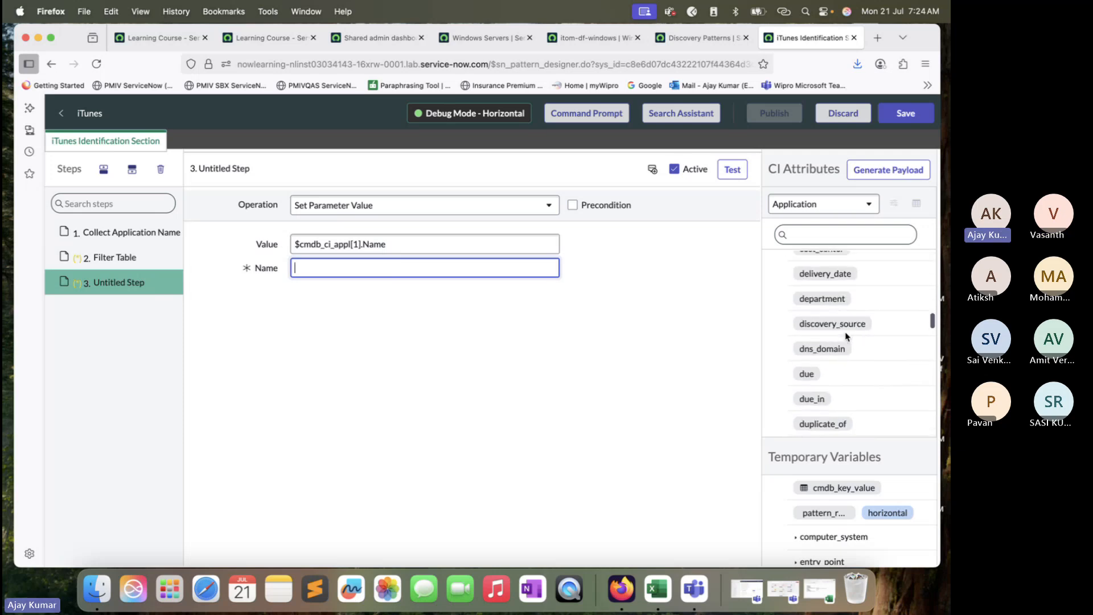
scroll(845, 336, down, 10)
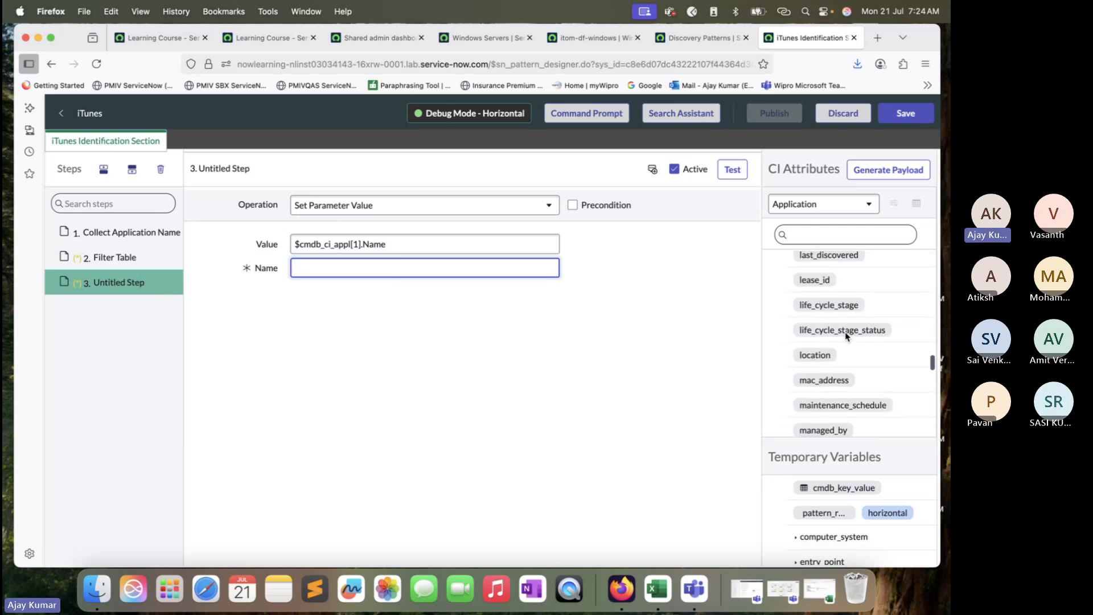
drag(808, 405, 504, 273)
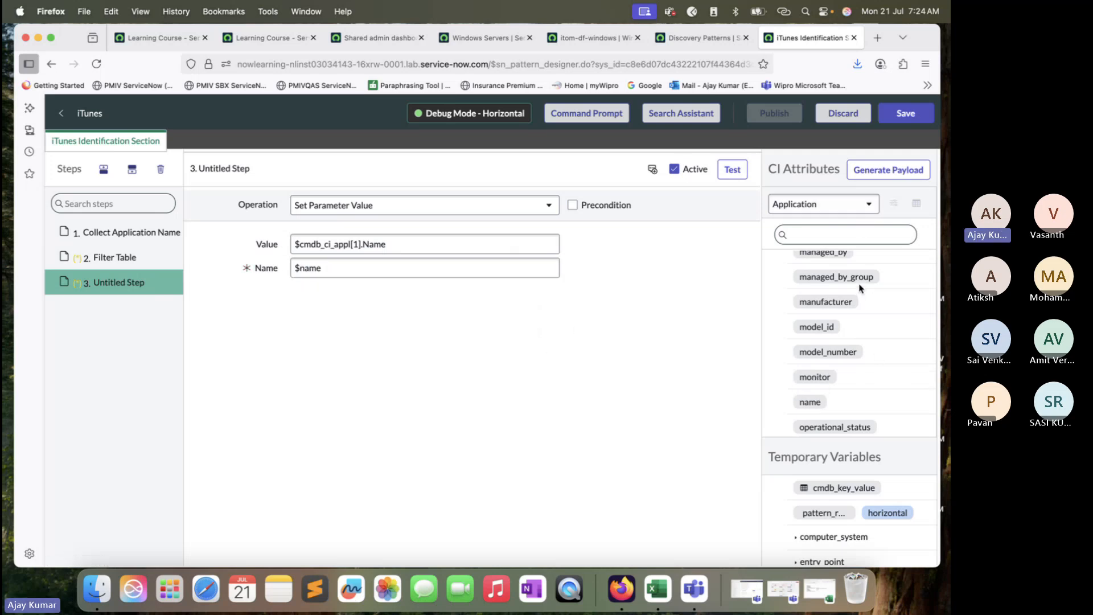
scroll(848, 370, up, 10)
scroll(848, 370, down, 15)
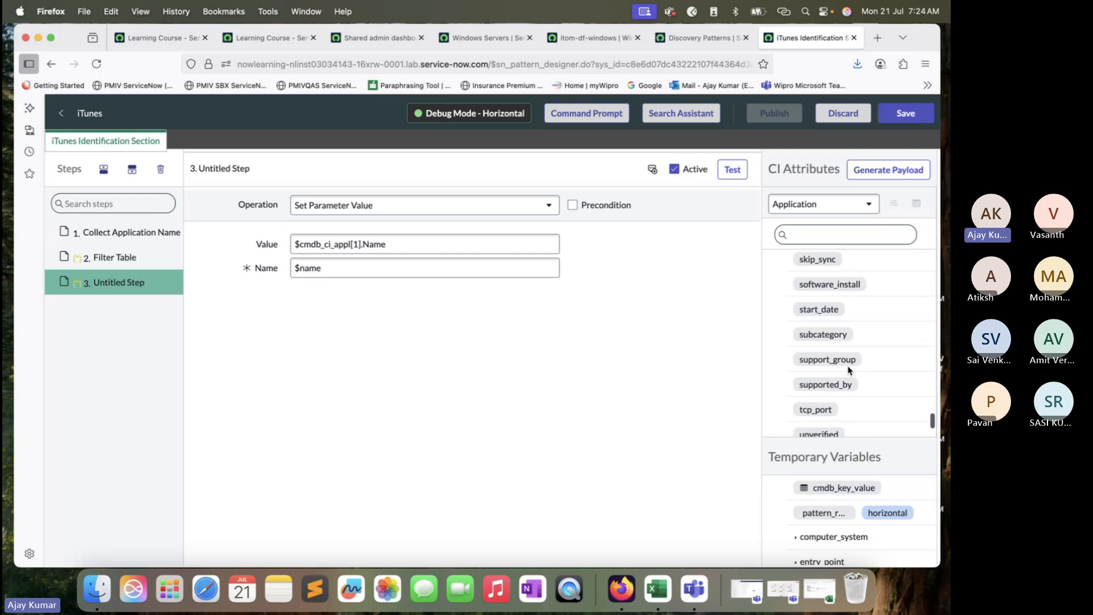
- Clear the parameter name, filter the CI attributes by "name" and assign the matching attribute as $name
triple_click(408, 268)
text($)
key(BackSpace)
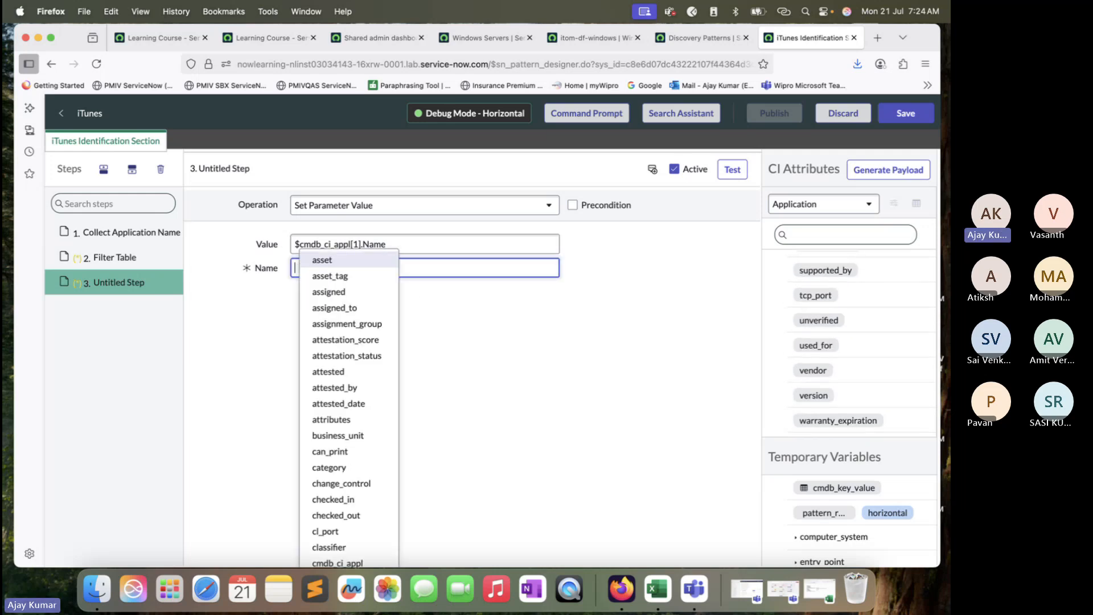
scroll(832, 338, up, 12)
scroll(832, 338, up, 5)
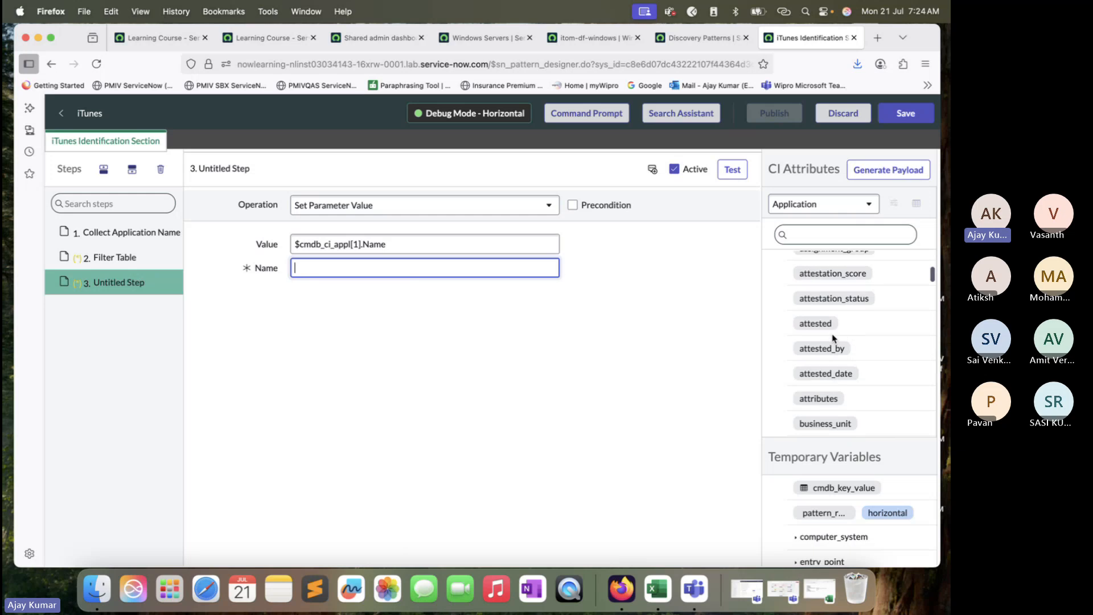
click(830, 236)
text(name)
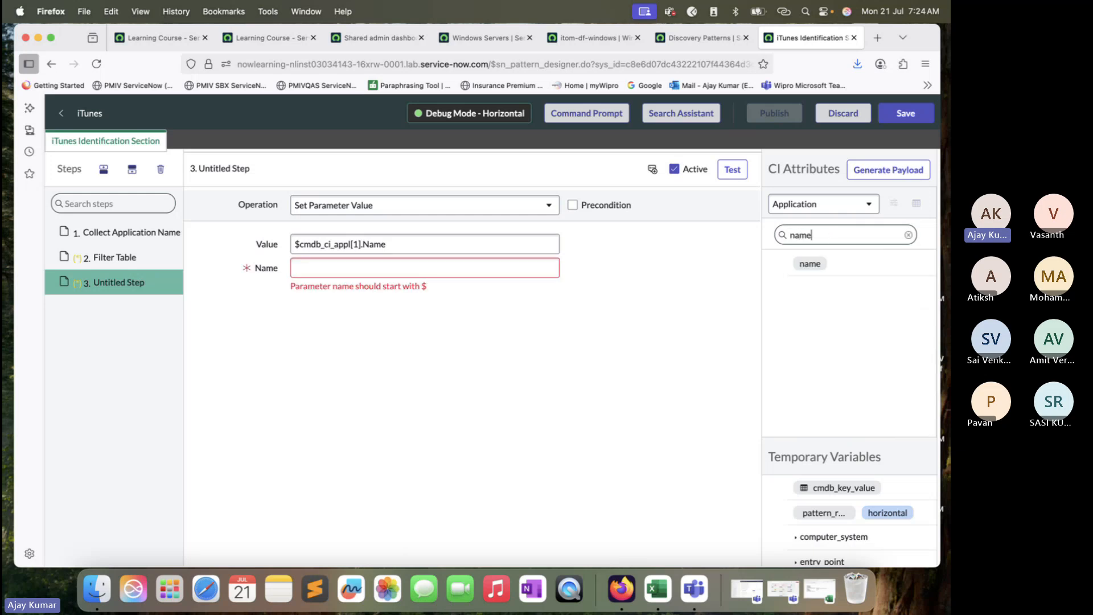
drag(485, 277, 484, 274)
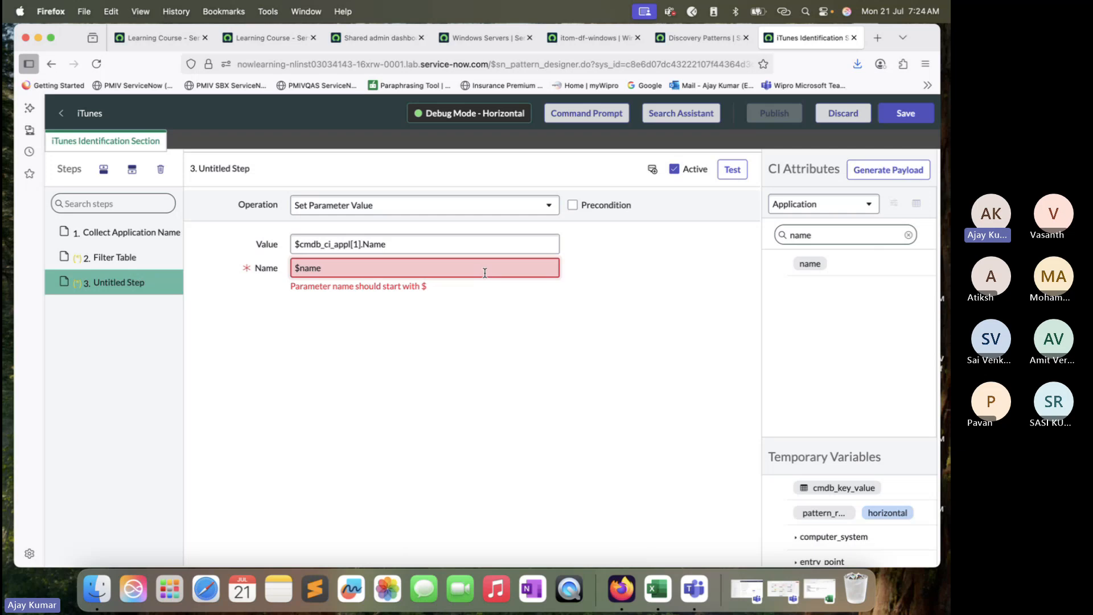
- Clear the parameter name and the attribute filter, try $cl_port as the parameter name, and remove it again
key(shift+Left)
key(shift+Left)
key(shift+Left)
key(shift+Left)
key(shift+Left)
key(BackSpace)
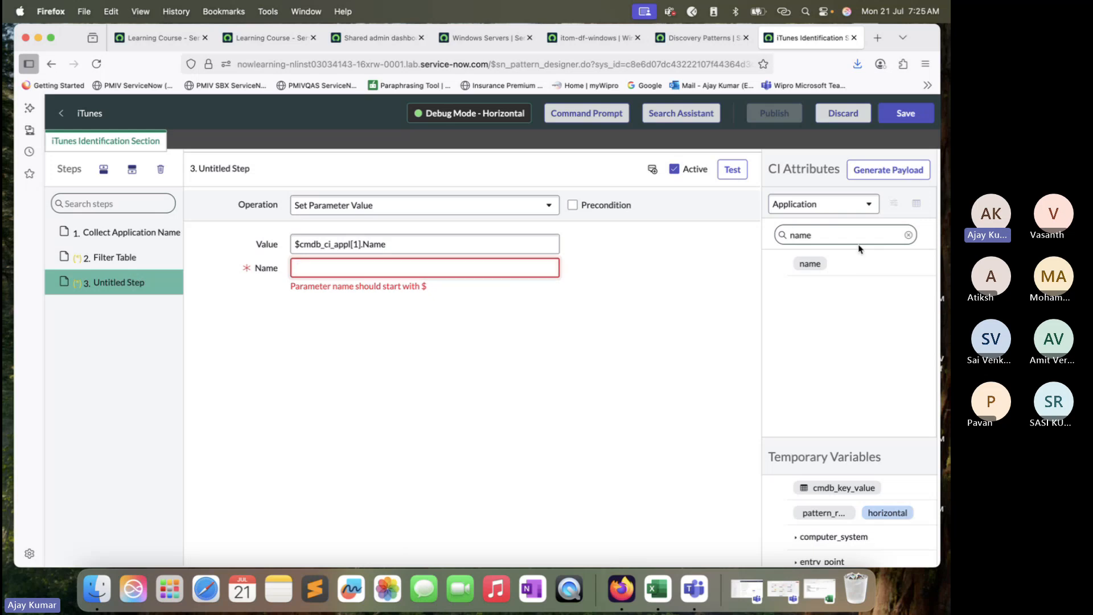
click(908, 234)
drag(835, 265, 529, 268)
triple_click(522, 268)
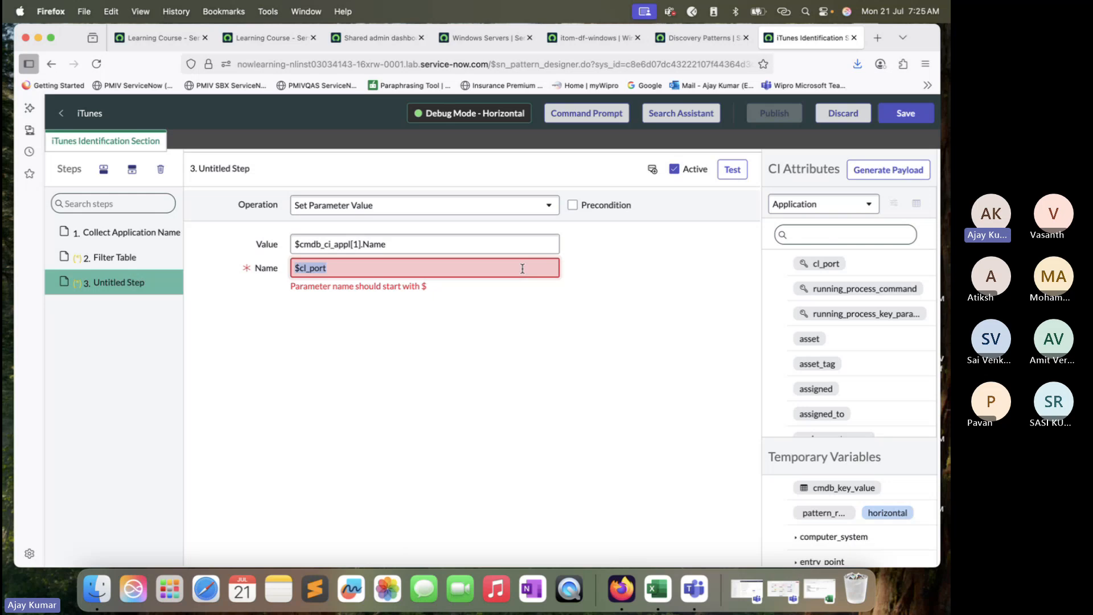
key(BackSpace)
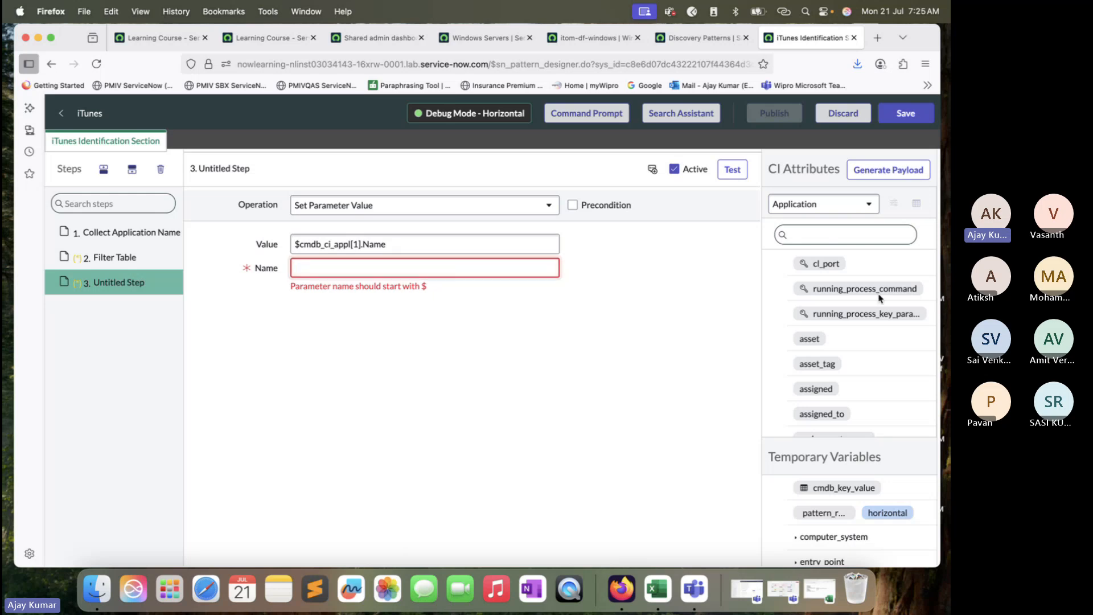
- Set the parameter name to $cmdb_ci_appl[1].Name, matching the step's value expression
click(425, 243)
drag(426, 243, 279, 228)
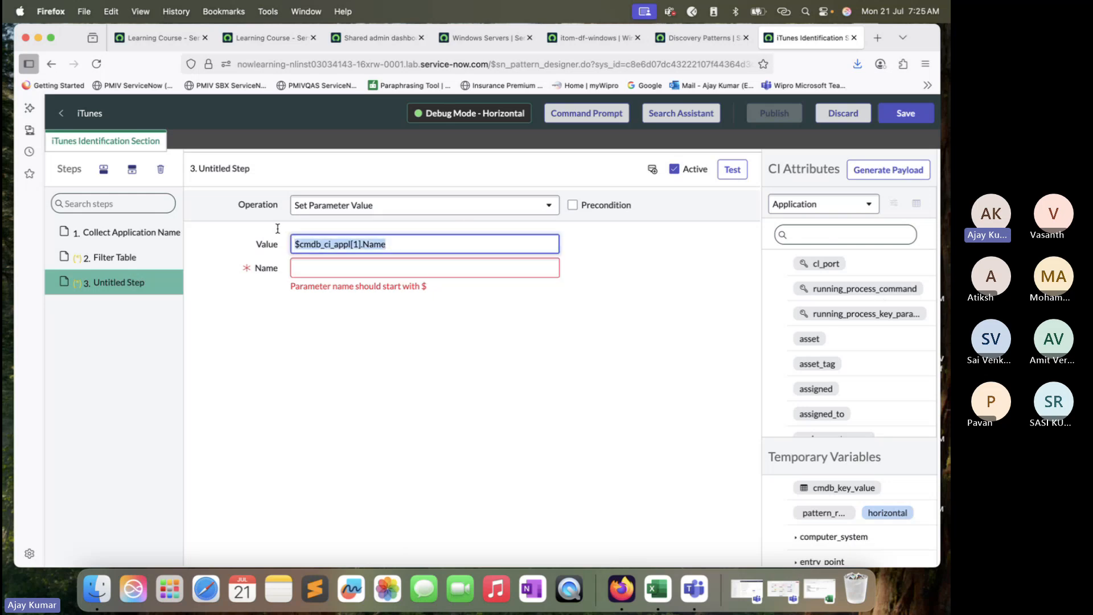
key(super+c)
key(Tab)
key(super+v)
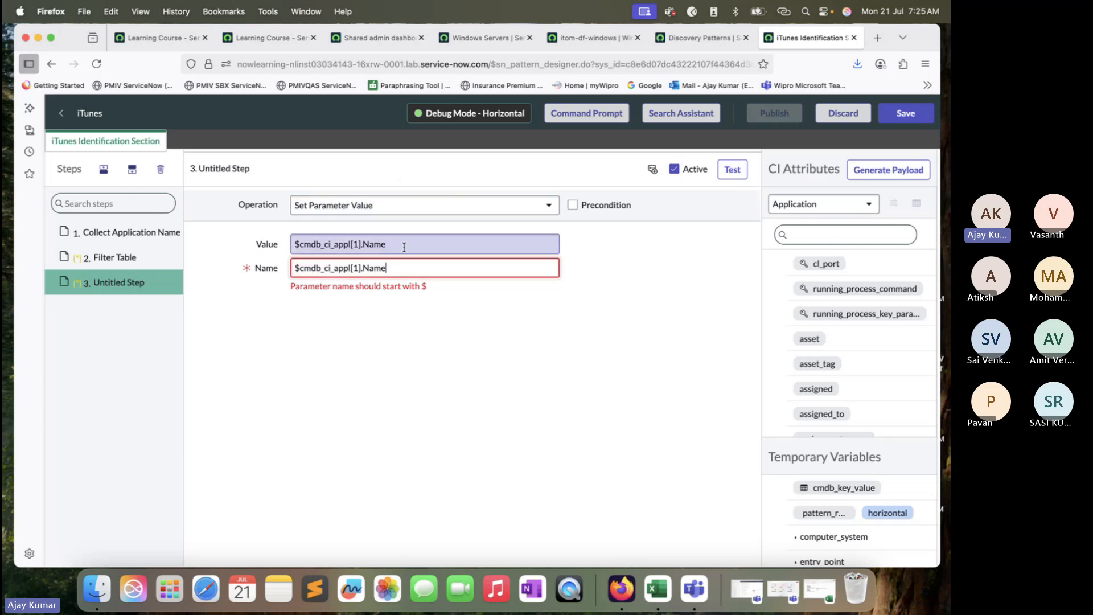
drag(403, 244, 294, 241)
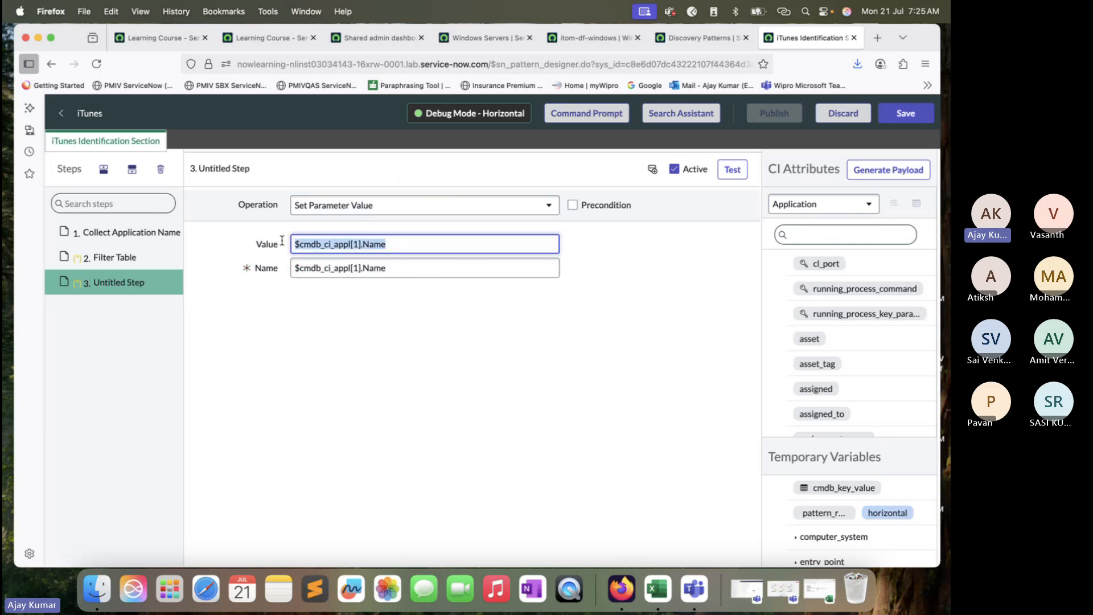
drag(390, 267, 293, 272)
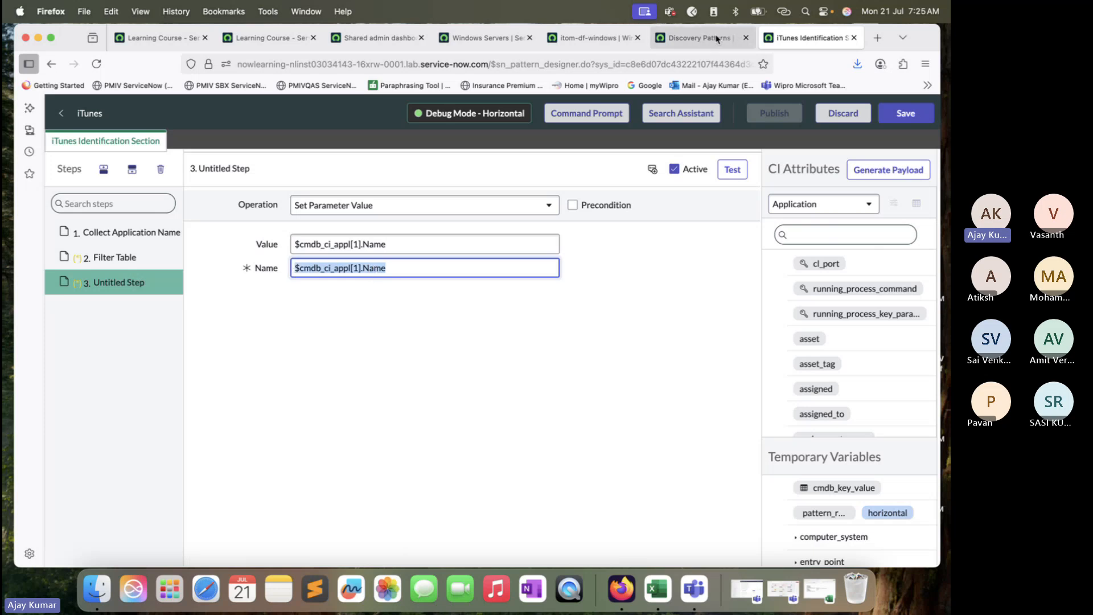
- Open the iTunes application record from the itom-df-windows server's related items, examine its name, and return to the pattern step
click(693, 38)
click(589, 38)
scroll(188, 233, up, 8)
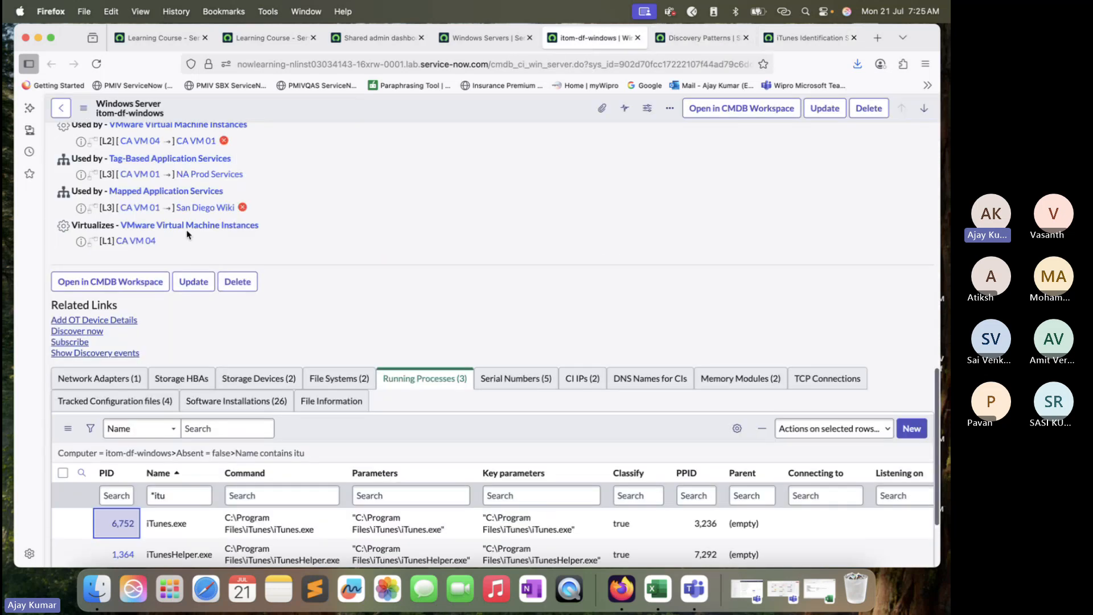
scroll(188, 234, up, 3)
super+click(178, 249)
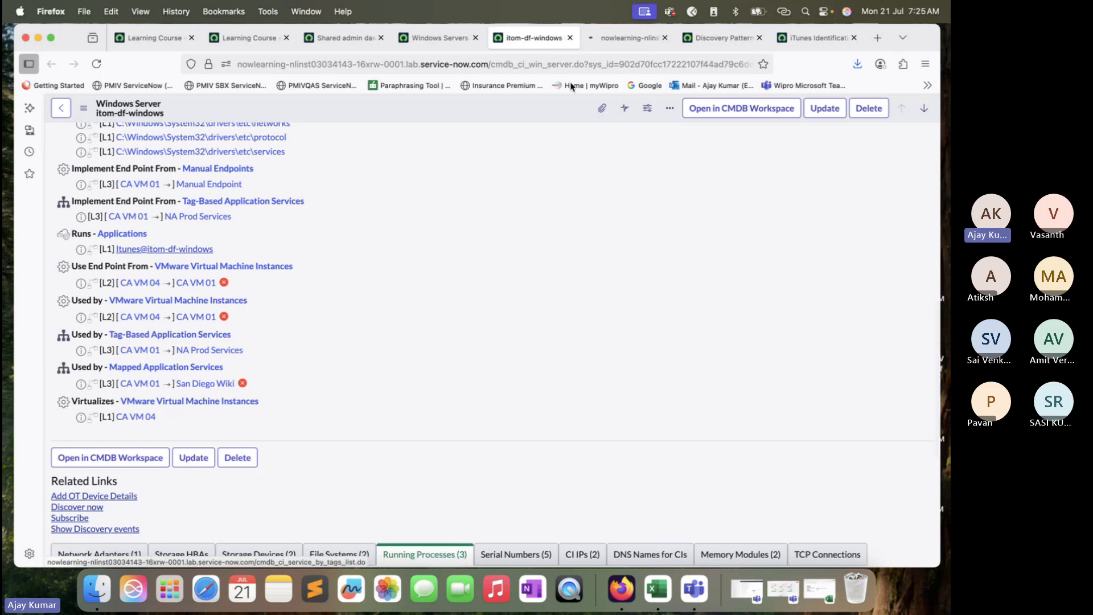
click(625, 44)
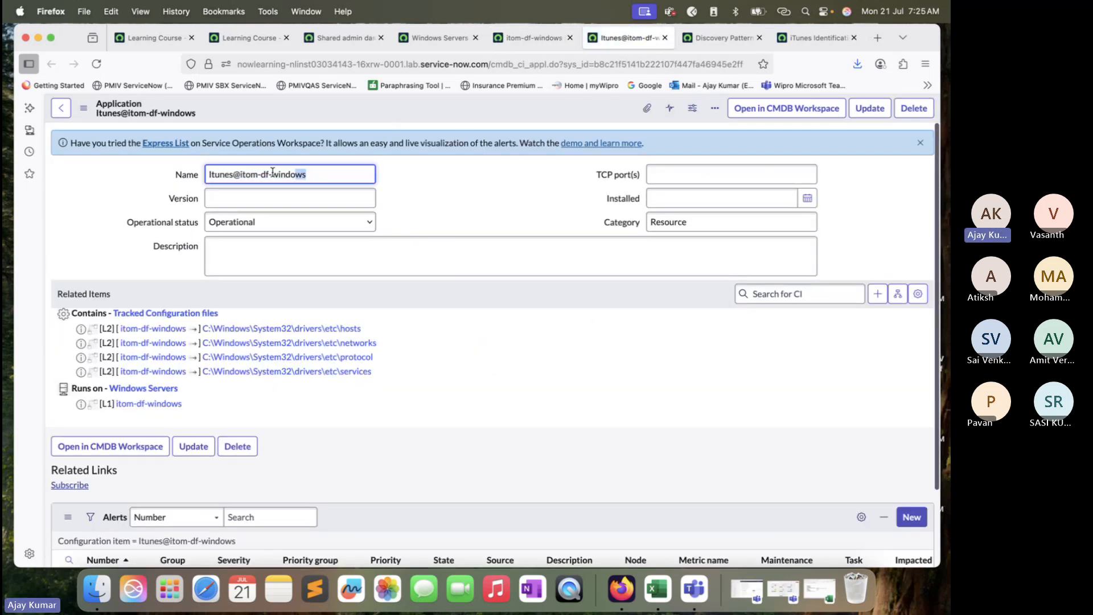
right_click(180, 175)
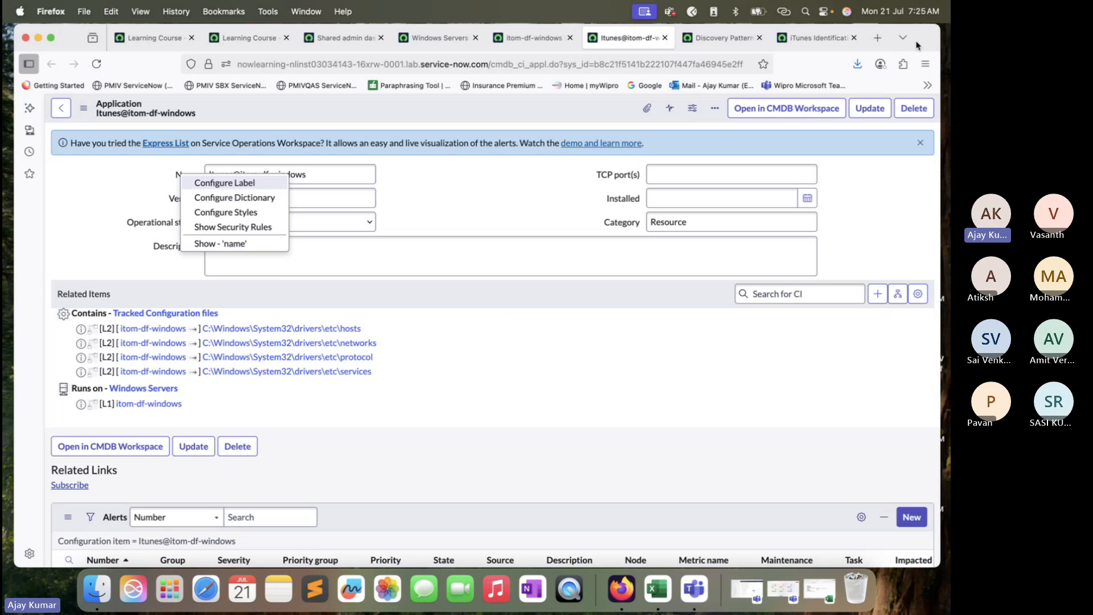
drag(916, 43, 916, 75)
click(535, 69)
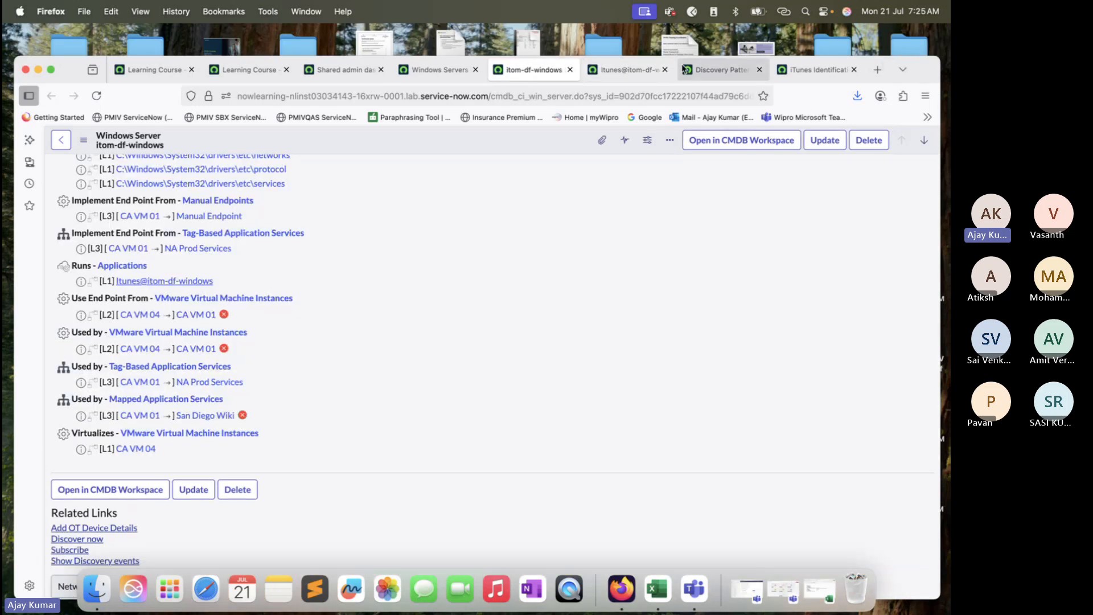
click(721, 70)
click(846, 84)
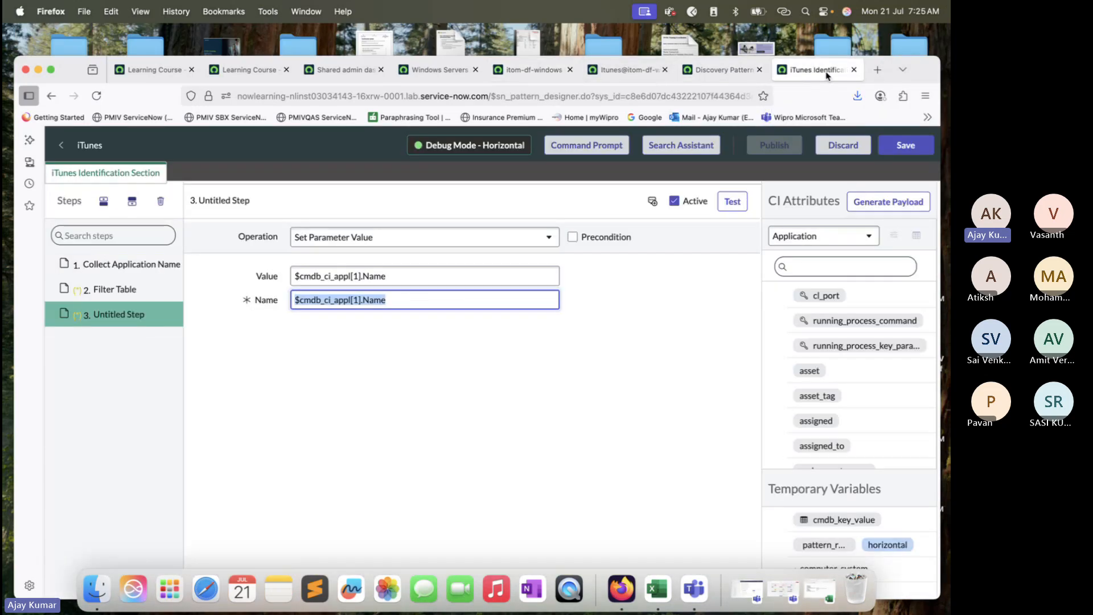
drag(929, 75, 929, 43)
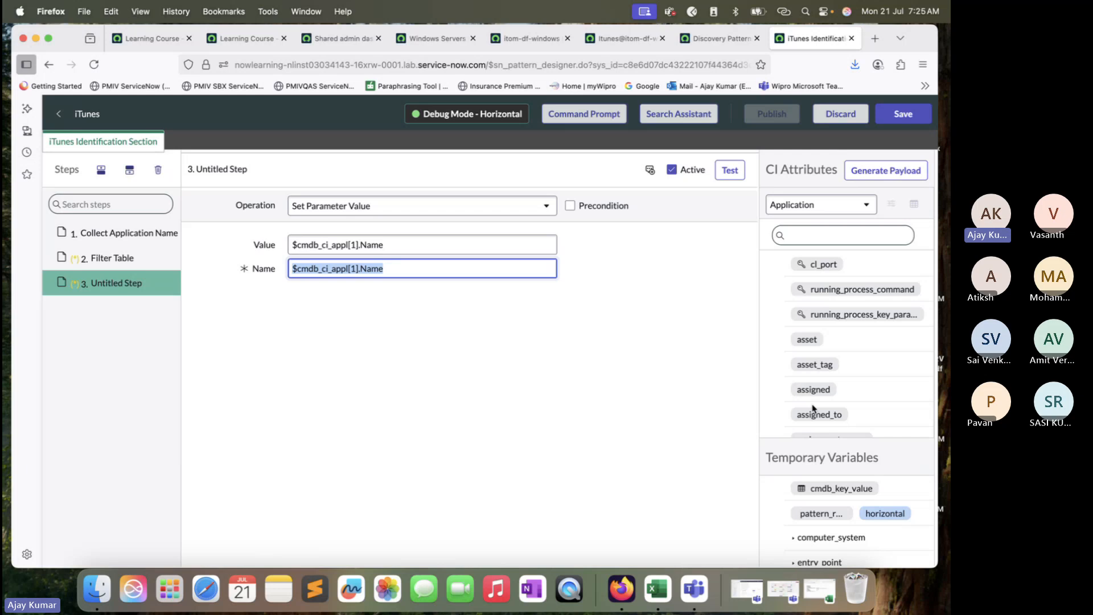
- Expand the computer_system temporary variables and compare them with the host part of the iTunes application record's name
scroll(813, 407, down, 3)
drag(849, 437, 849, 270)
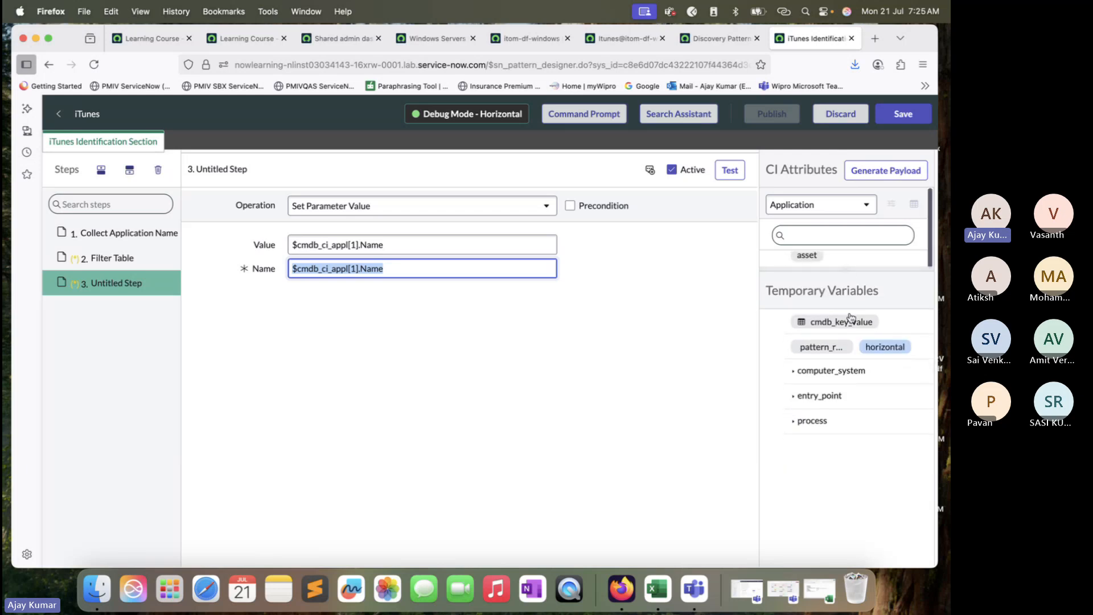
click(791, 372)
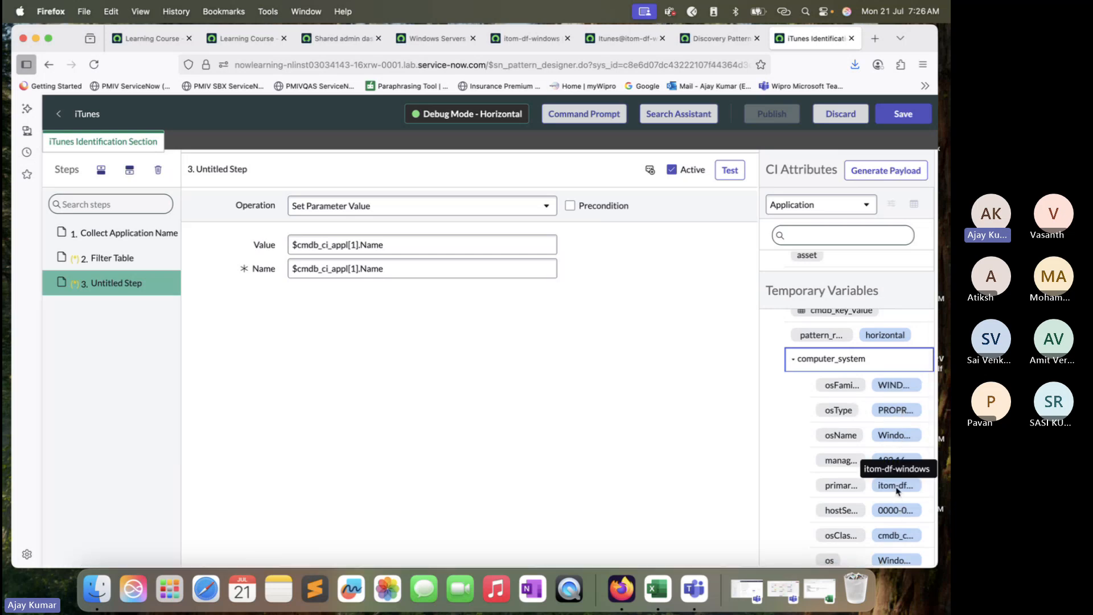
scroll(897, 511, down, 1)
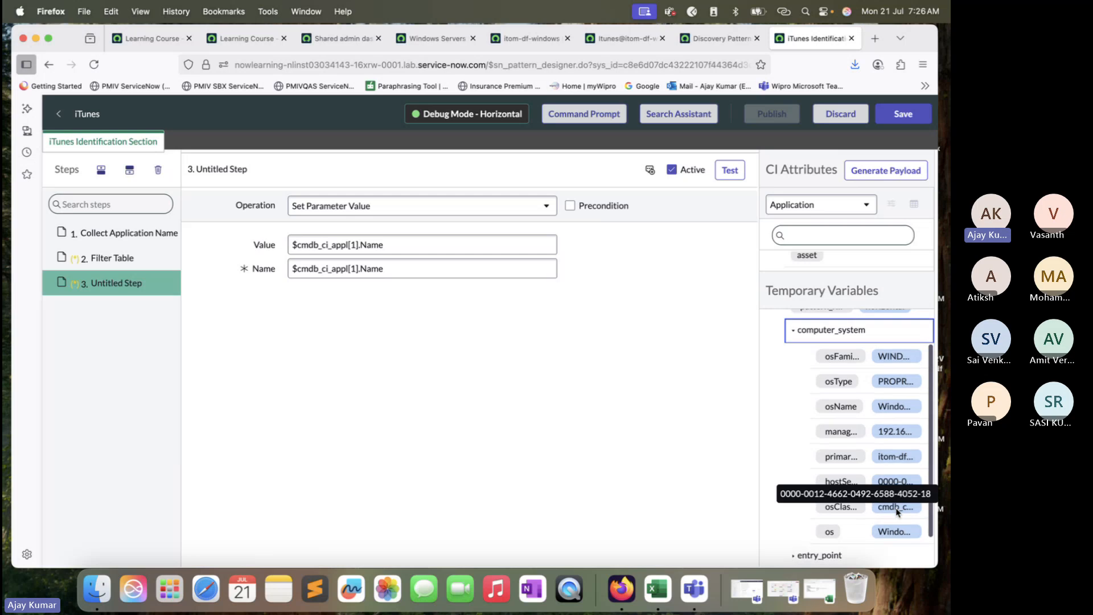
click(623, 39)
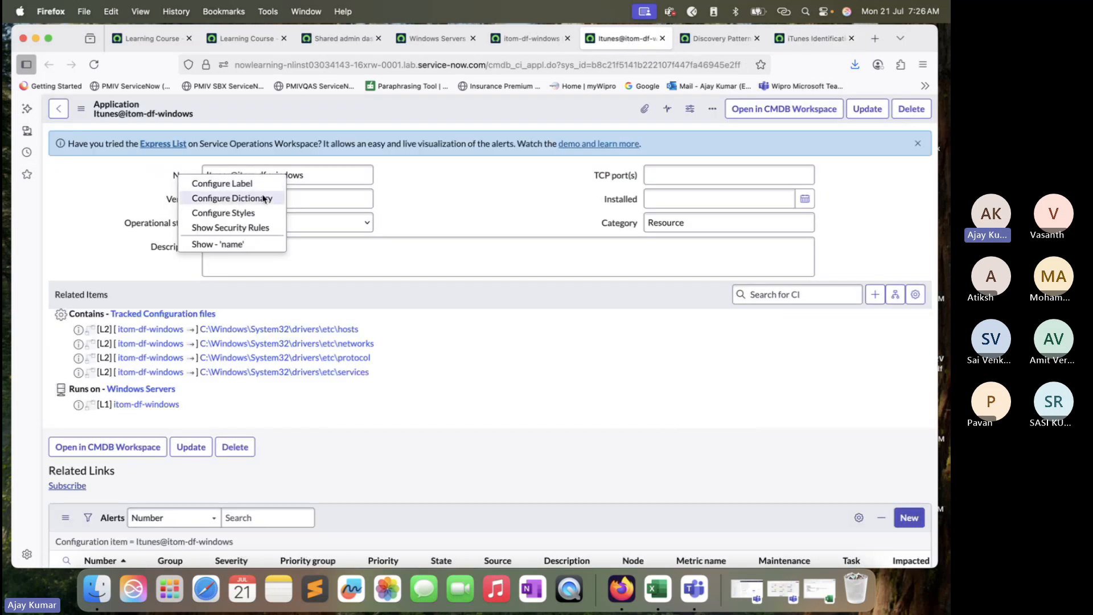
click(397, 174)
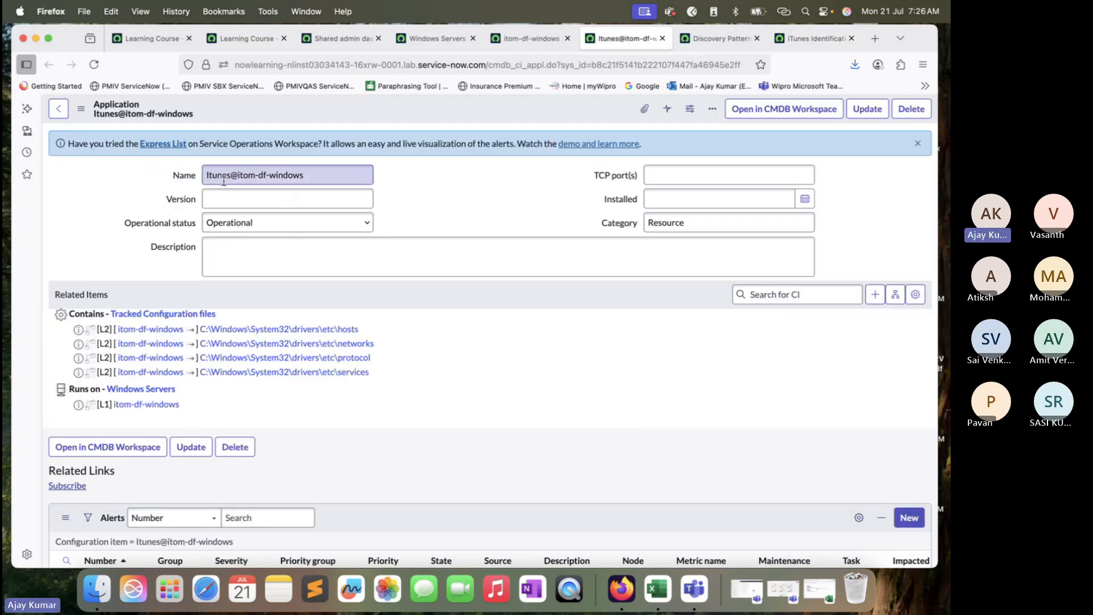
drag(310, 176, 238, 174)
click(811, 38)
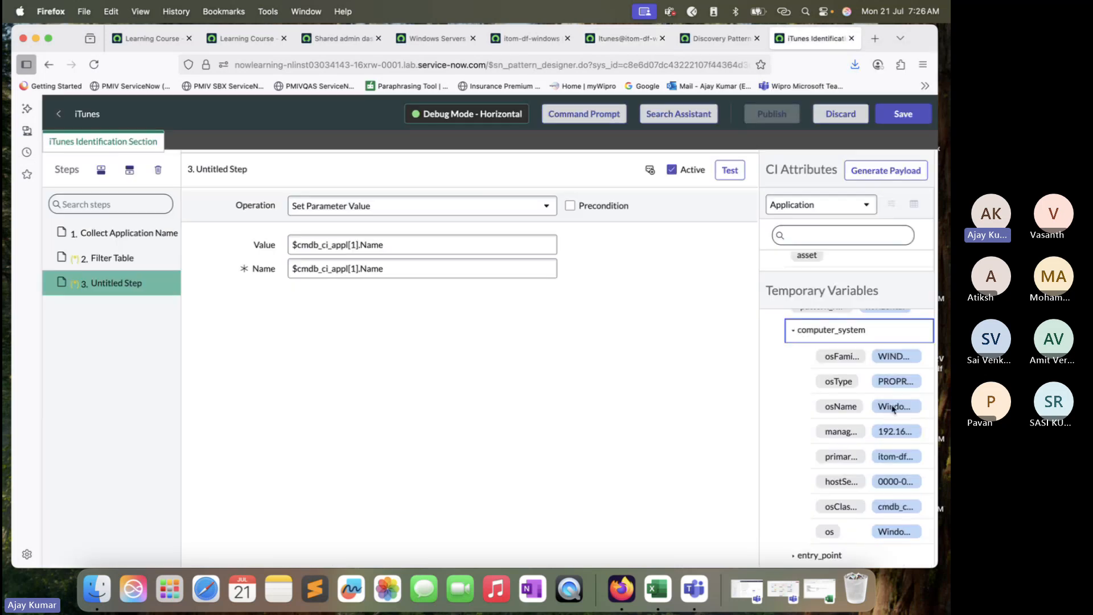
scroll(898, 495, down, 2)
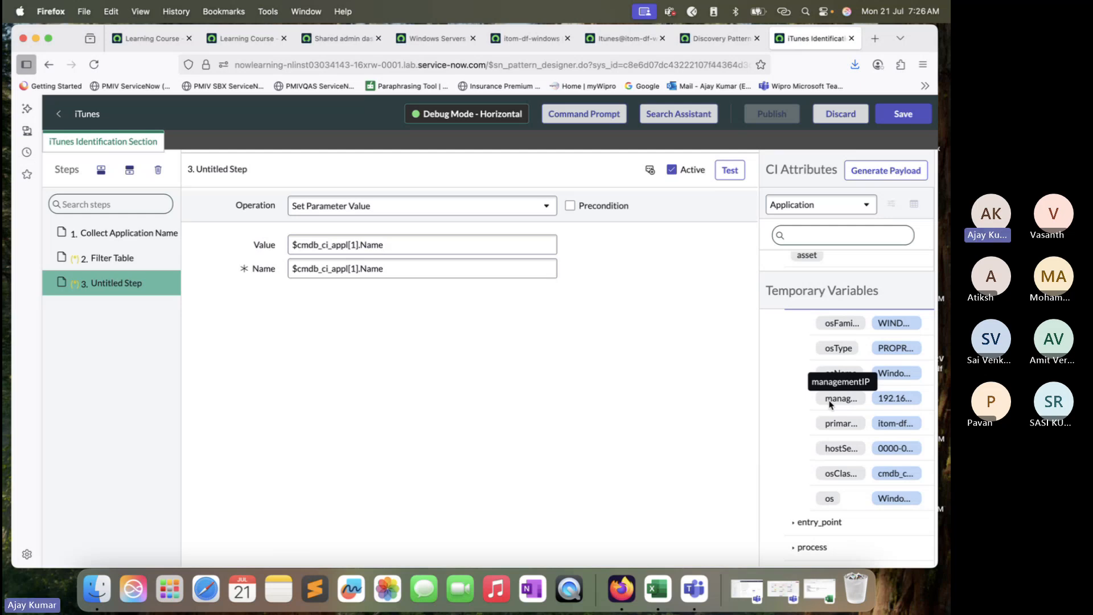
- Extend the parameter value to $cmdb_ci_appl[1].Name+"@"+$computer_system.managementIP using the managementIP temporary variable
click(416, 252)
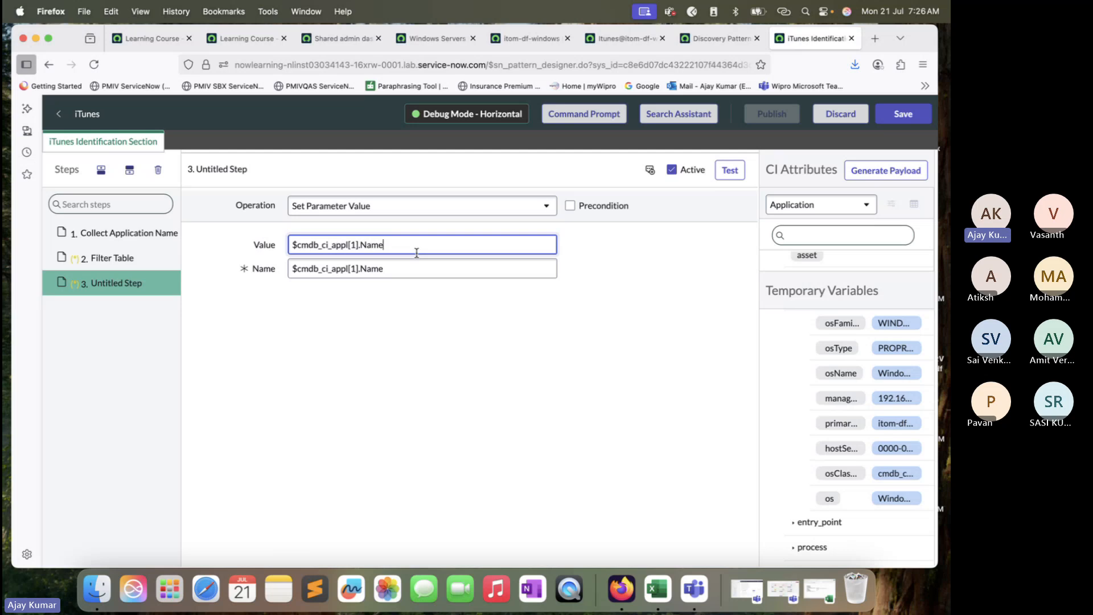
text(+"@"+)
key(BackSpace)
drag(839, 399, 500, 252)
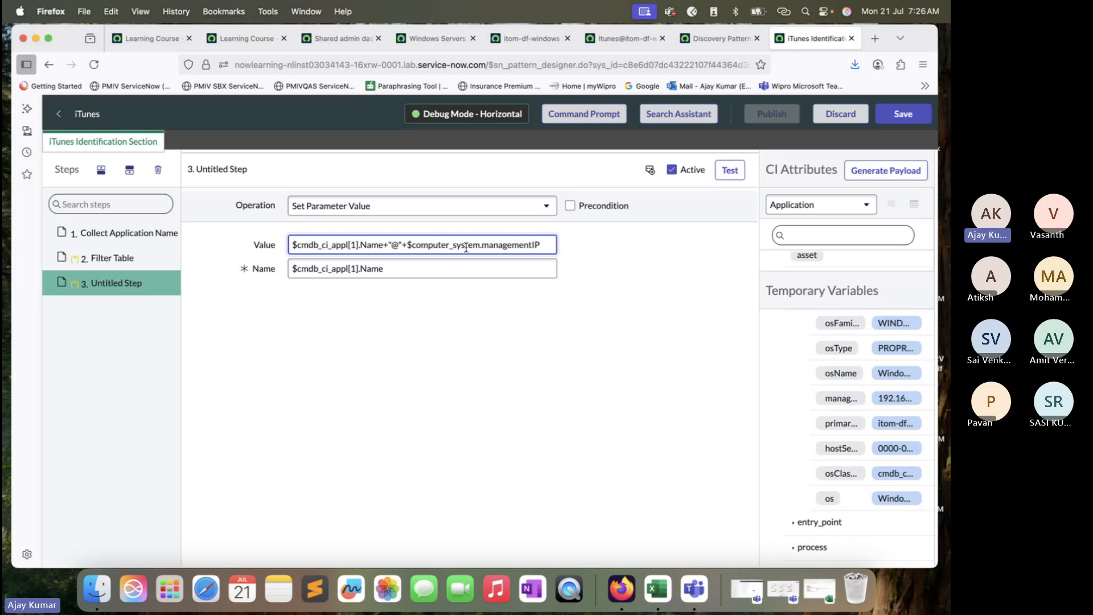
- Review the parts of the value expression against the iTunes application record's name and the managementIP variable
scroll(831, 379, up, 2)
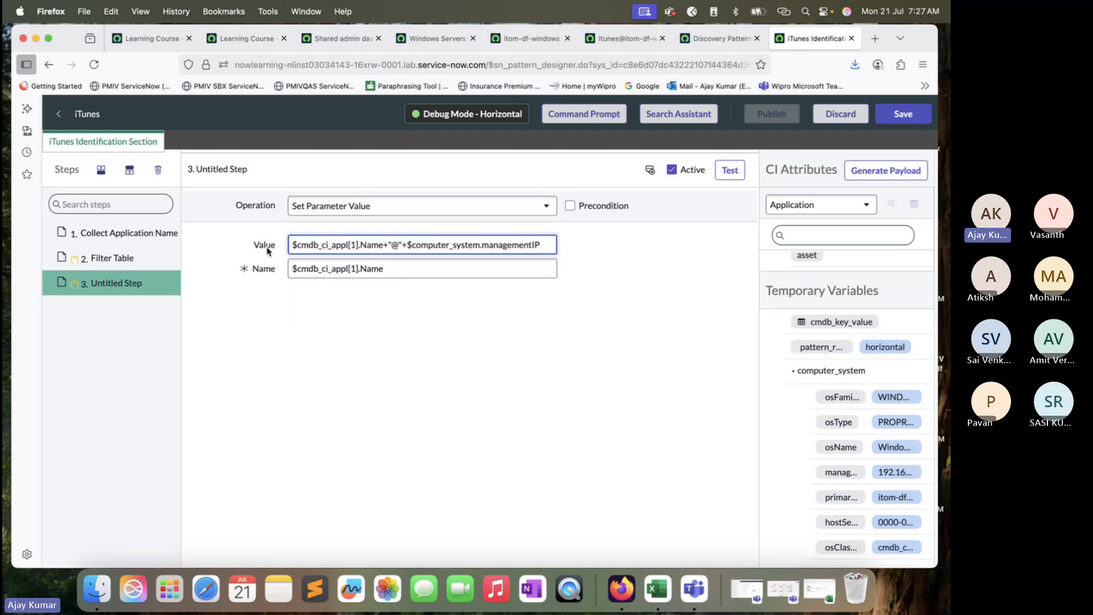
drag(358, 245, 300, 244)
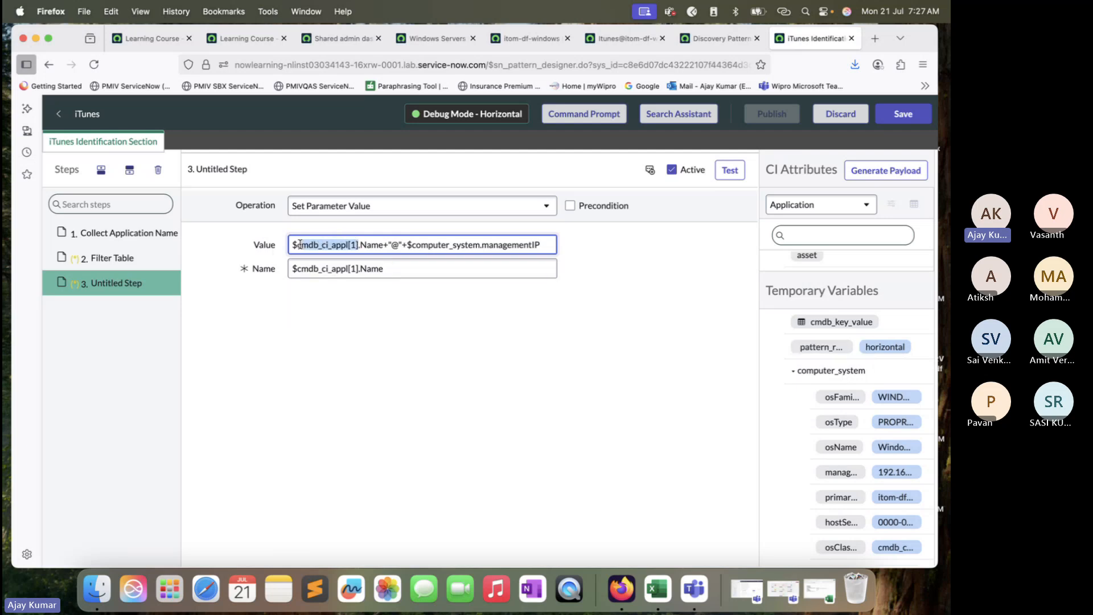
click(373, 245)
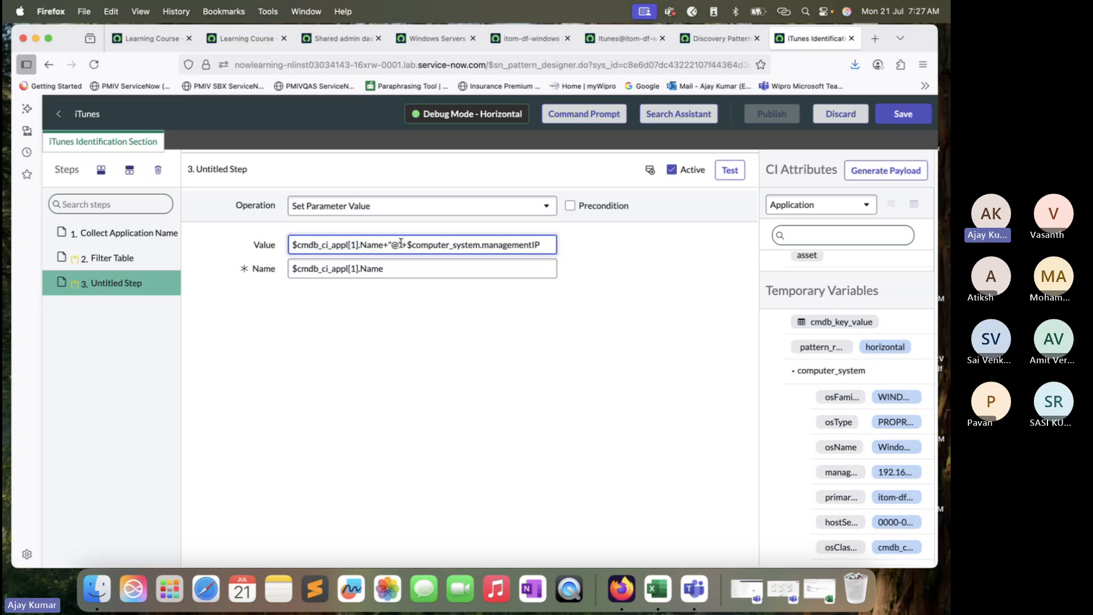
drag(404, 244, 388, 243)
click(705, 40)
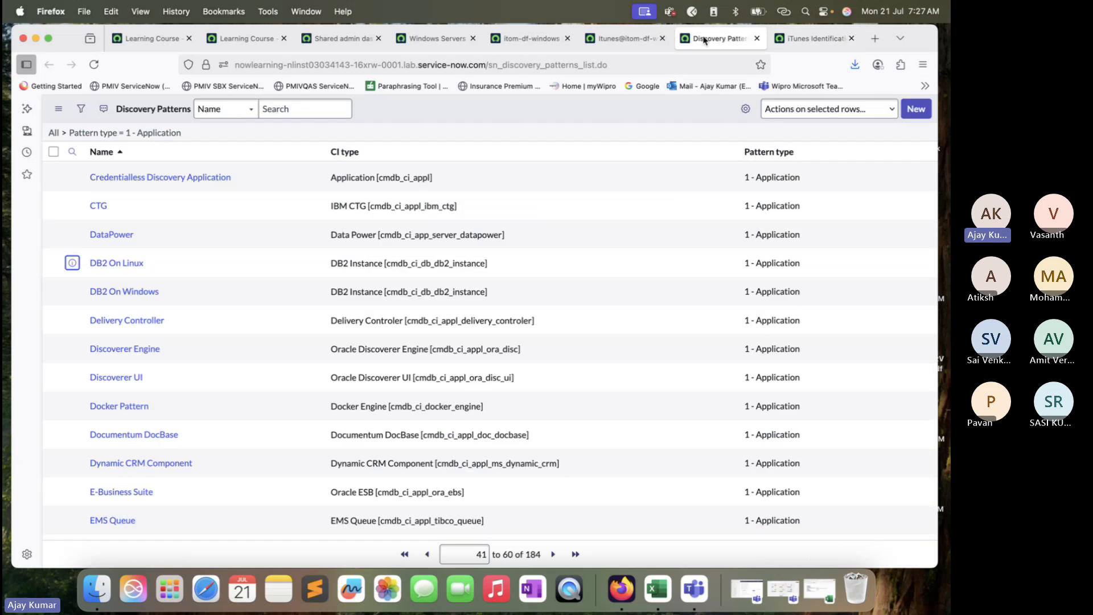
click(626, 38)
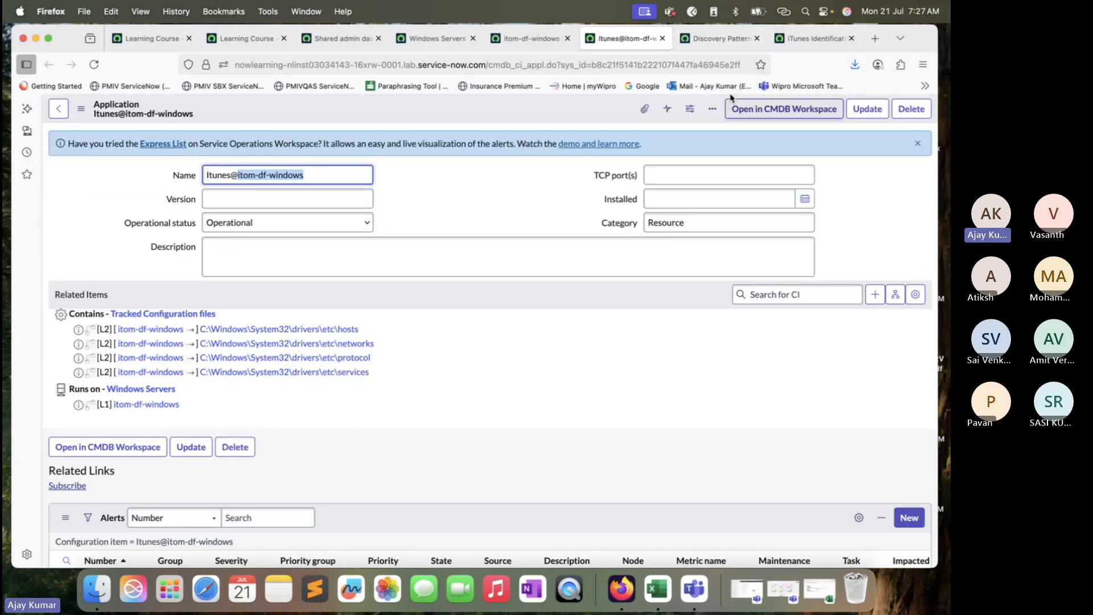
click(811, 38)
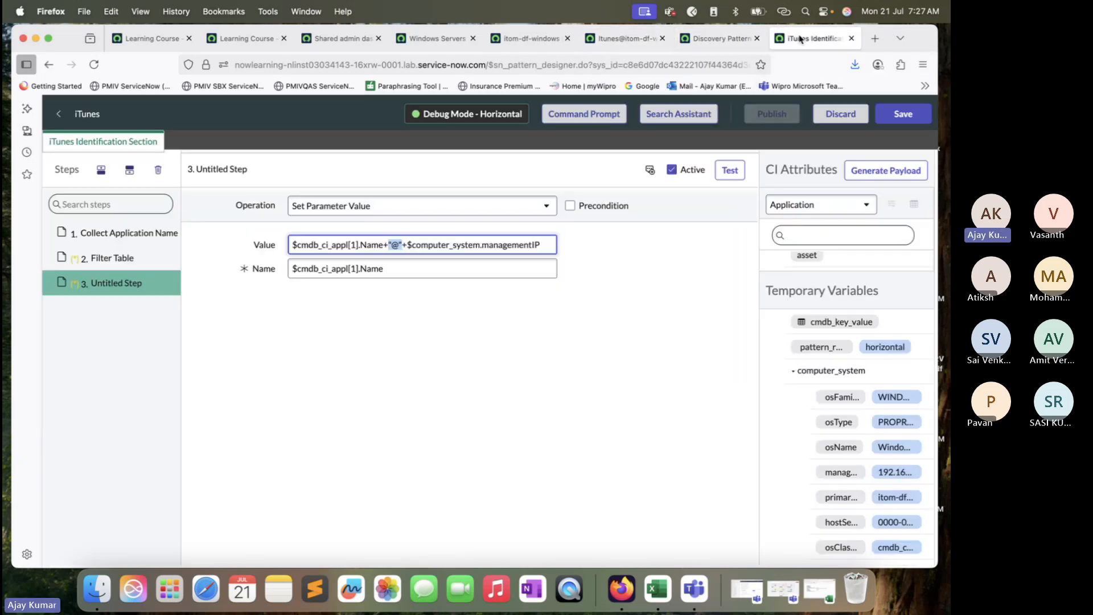
click(896, 476)
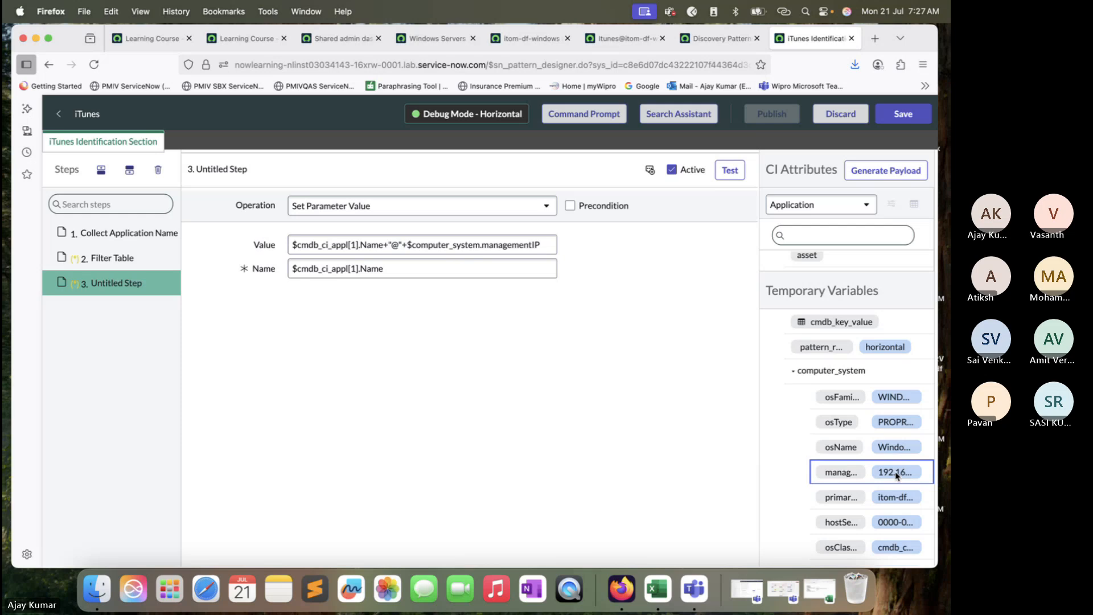
click(720, 38)
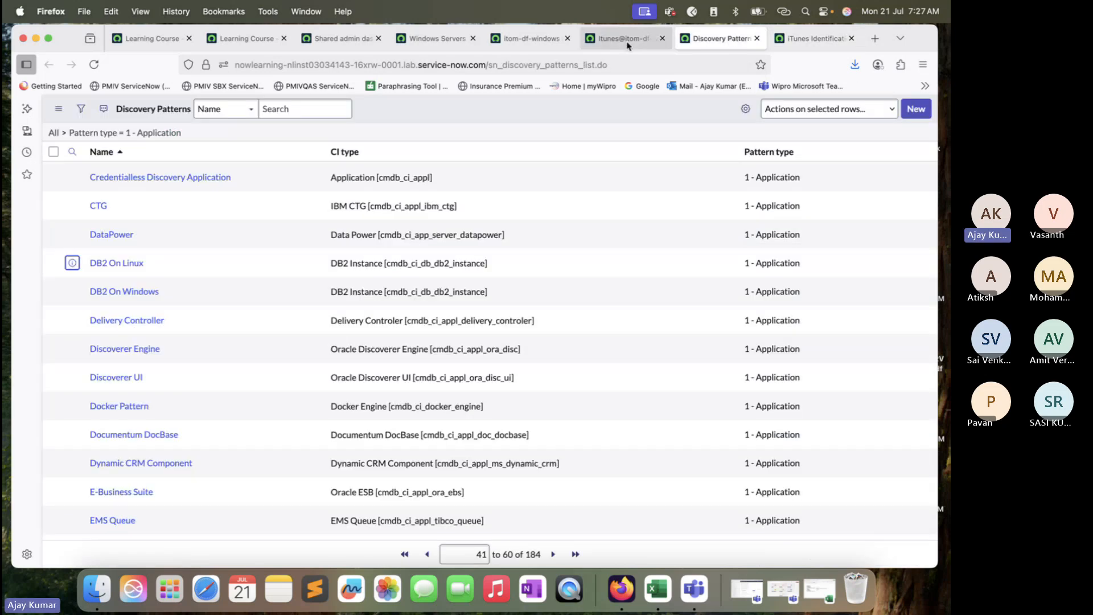
click(623, 38)
click(237, 175)
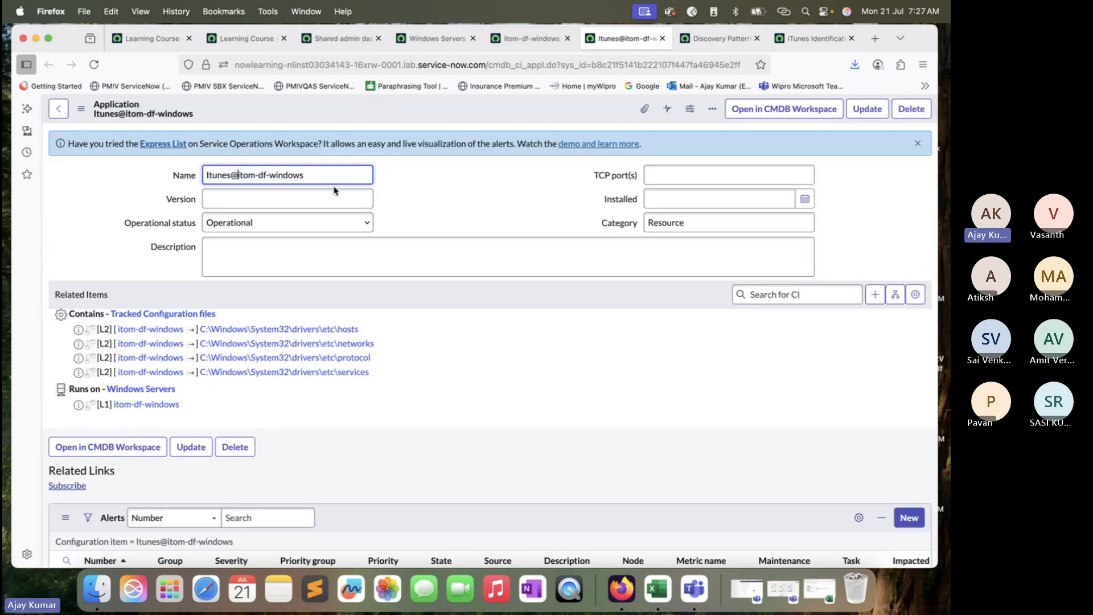
key(BackSpace)
drag(320, 179, 225, 170)
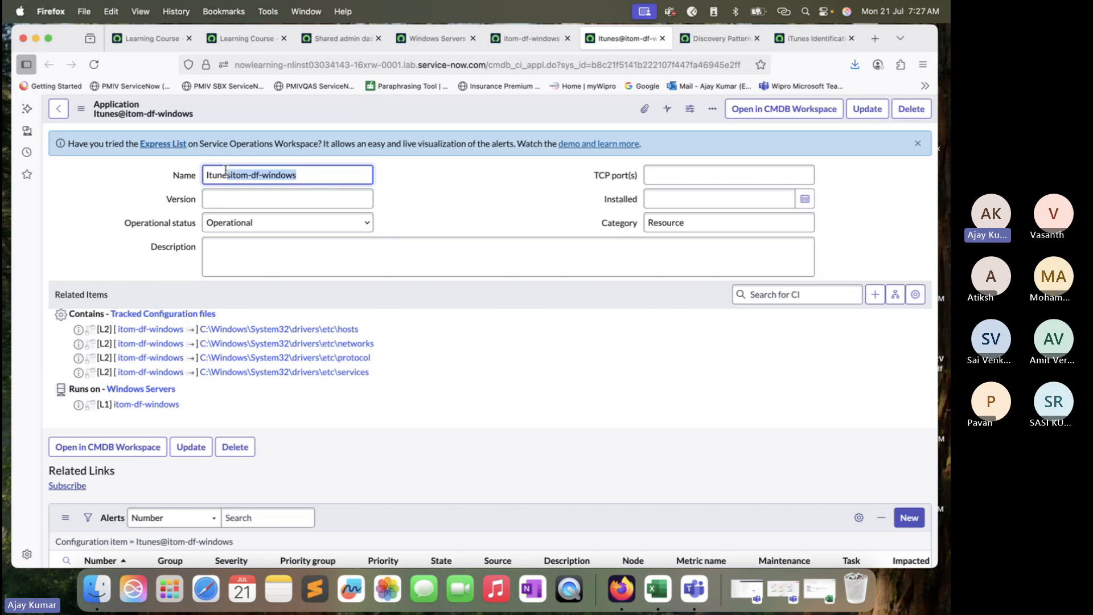
key(BackSpace)
text(19)
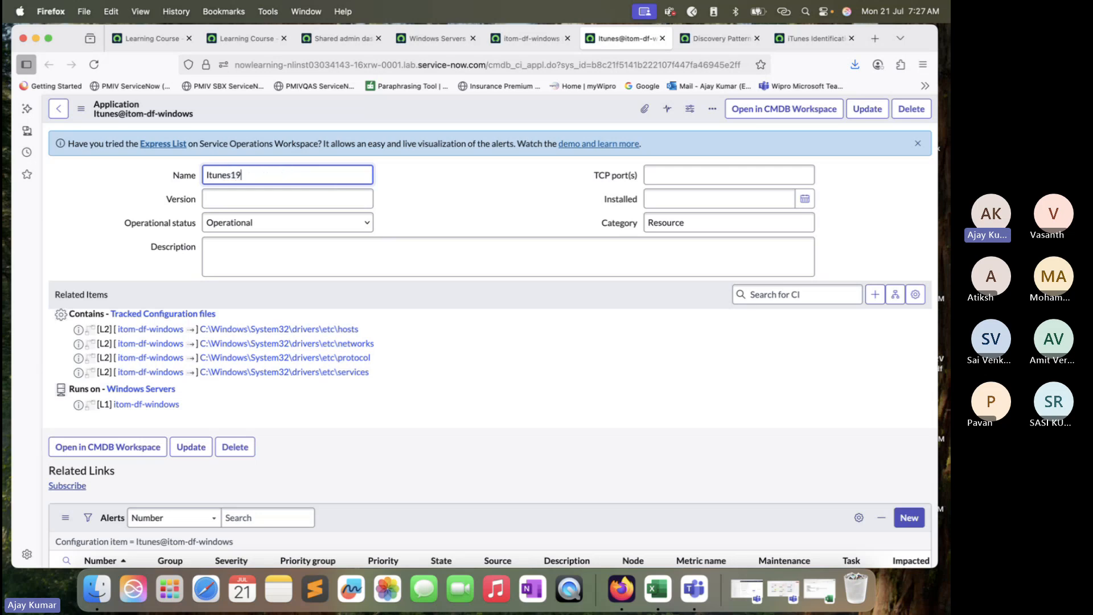
text(2.11.1)
click(232, 176)
text(@)
drag(230, 176, 186, 169)
drag(288, 175, 238, 177)
drag(926, 47, 928, 61)
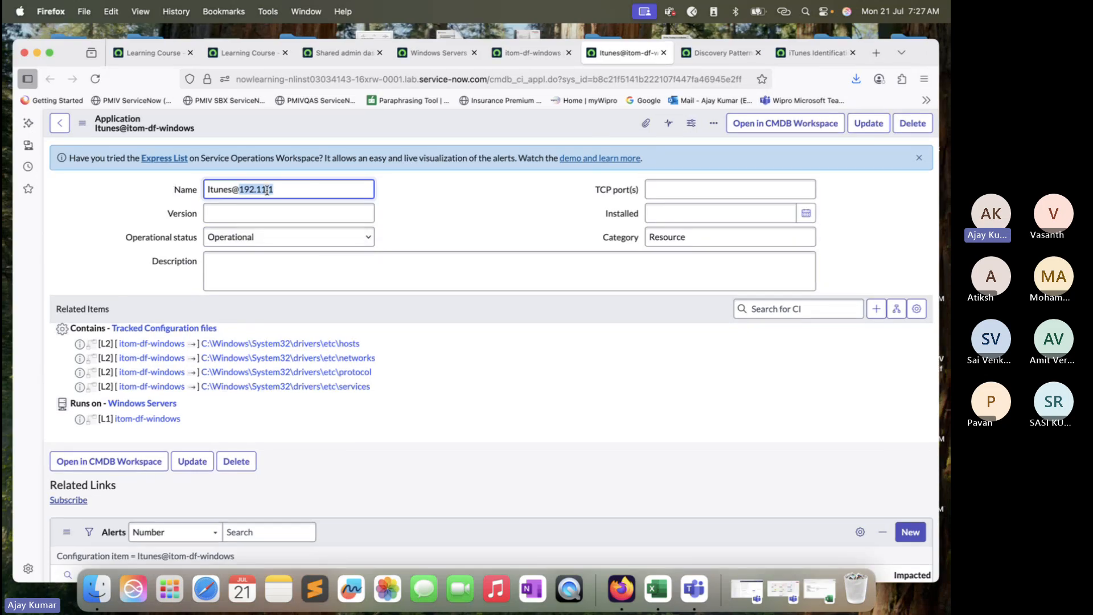
- Return to the pattern's third step, review its value and name expressions, and test the step
click(516, 55)
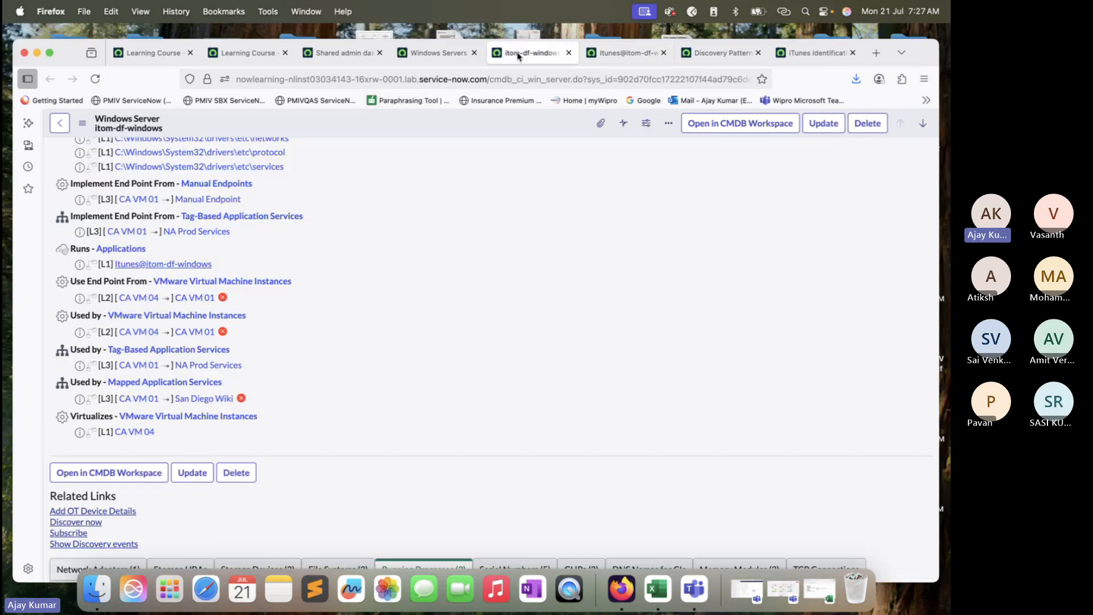
click(629, 53)
click(826, 54)
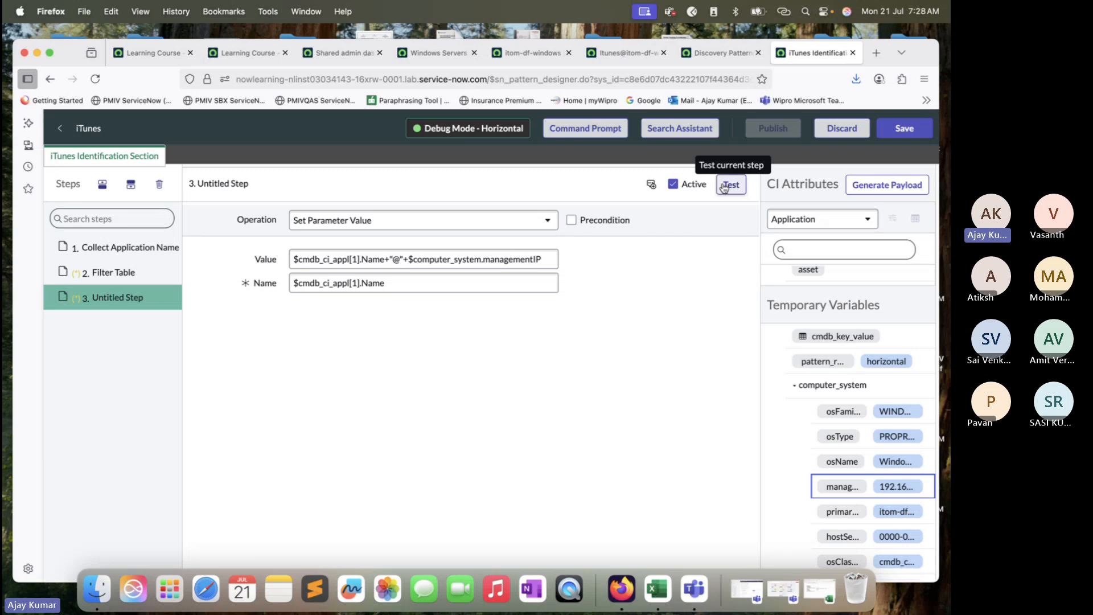
triple_click(548, 253)
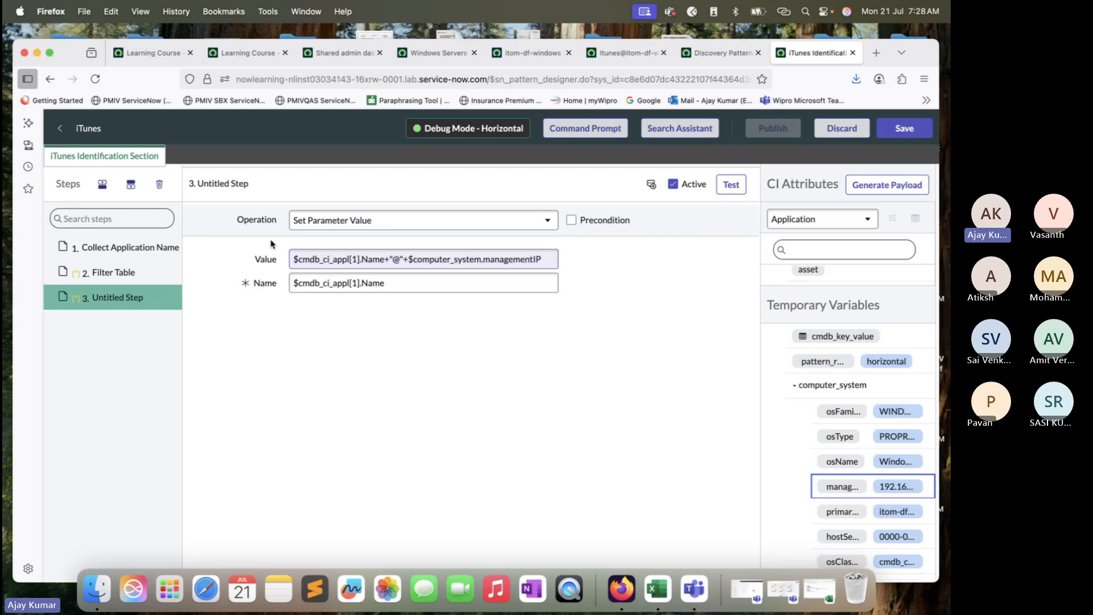
drag(385, 260, 284, 250)
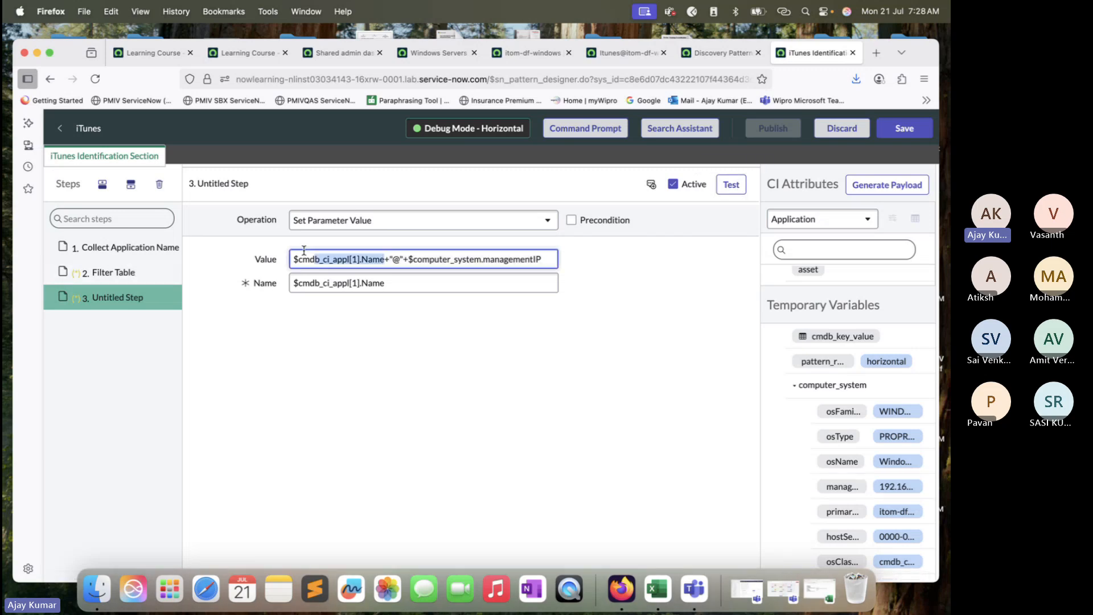
drag(409, 257, 543, 263)
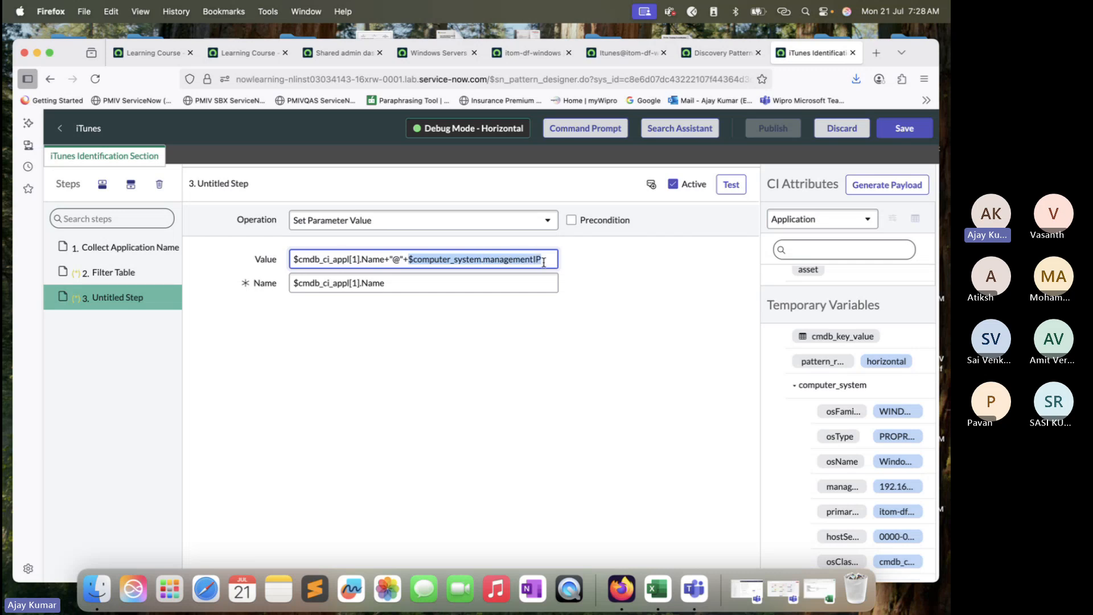
drag(384, 283, 287, 292)
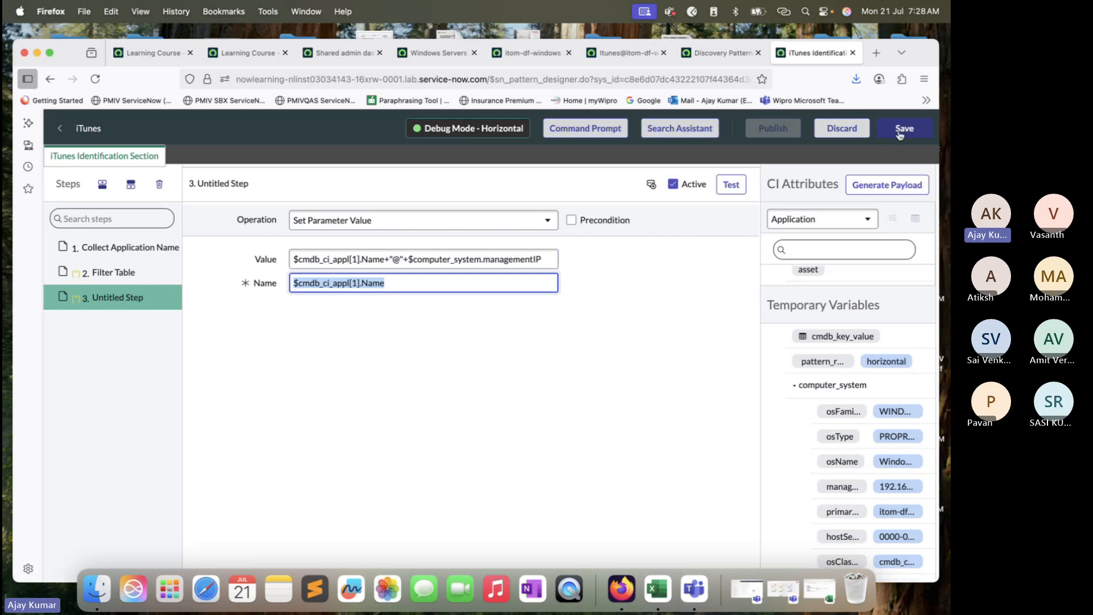
click(725, 181)
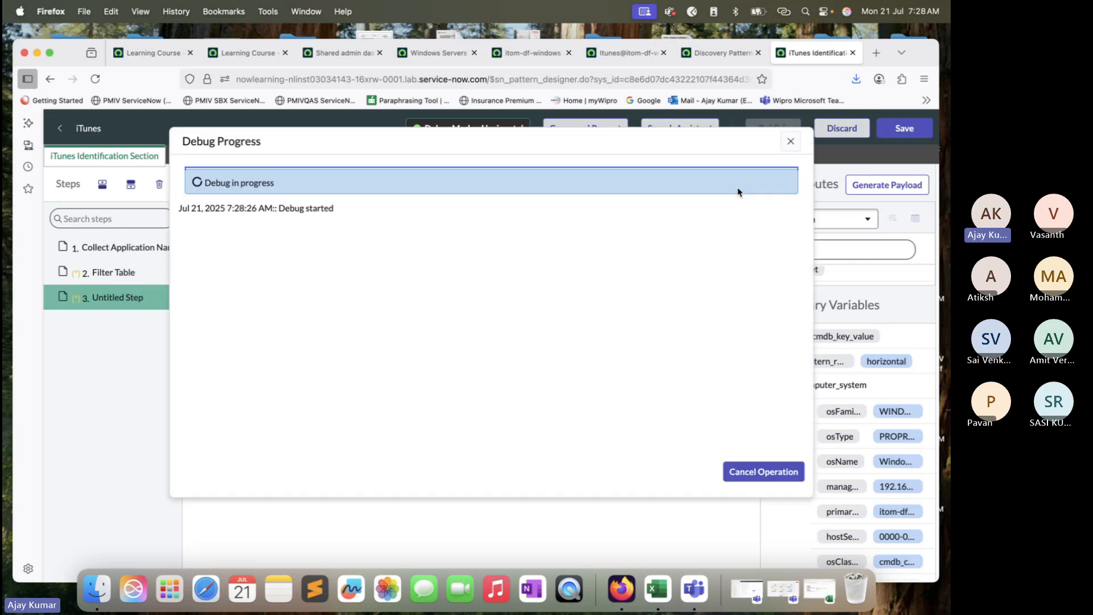
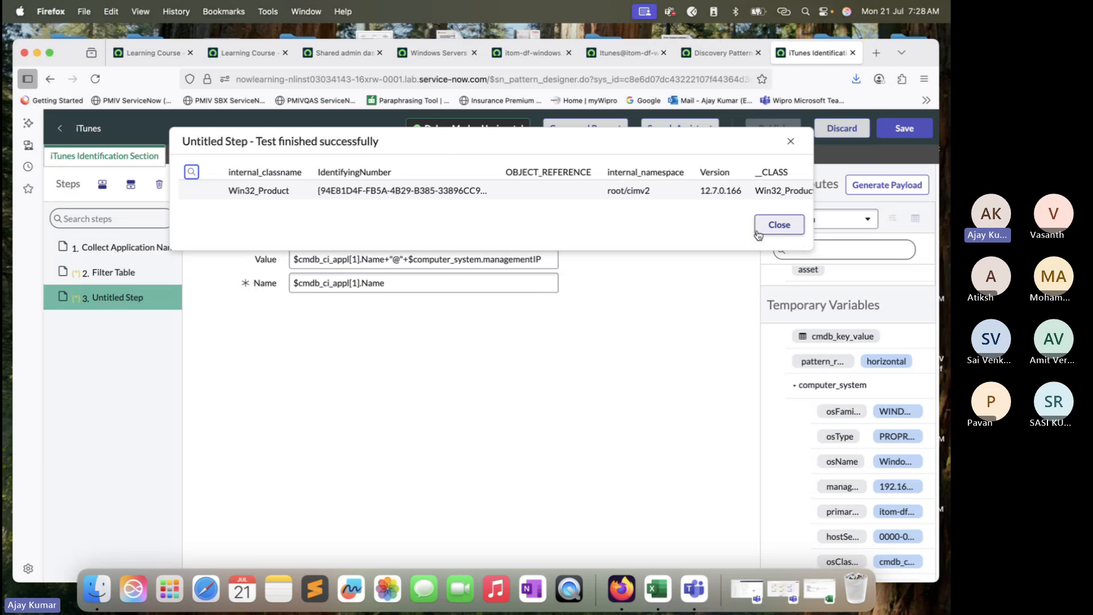
- Close the test result and compare the step's Name expression with the name field's column name on the iTunes application record
click(776, 225)
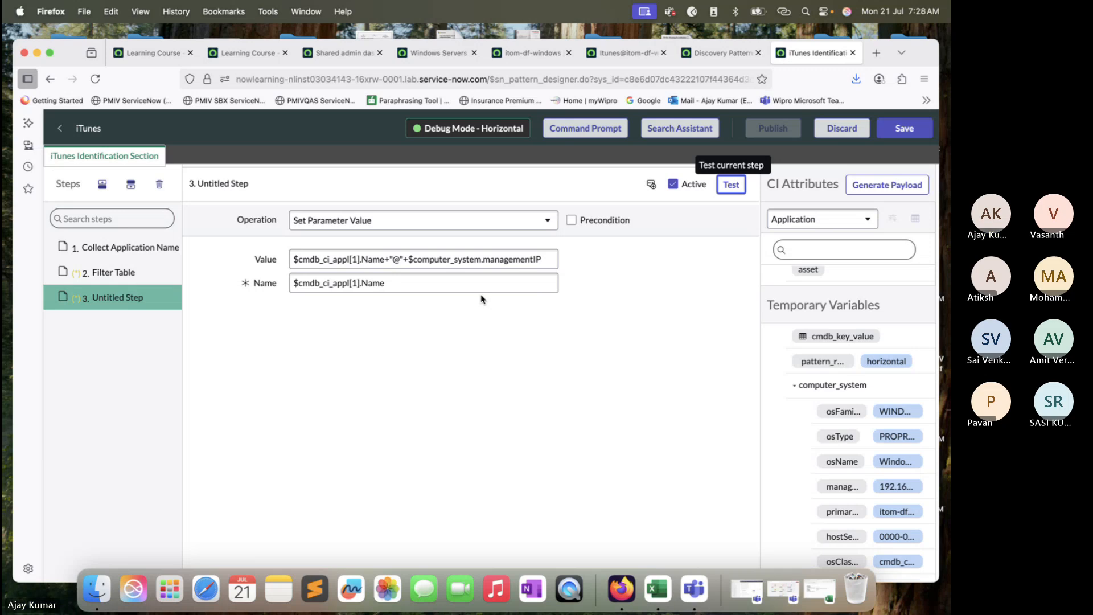
click(377, 283)
double_click(362, 283)
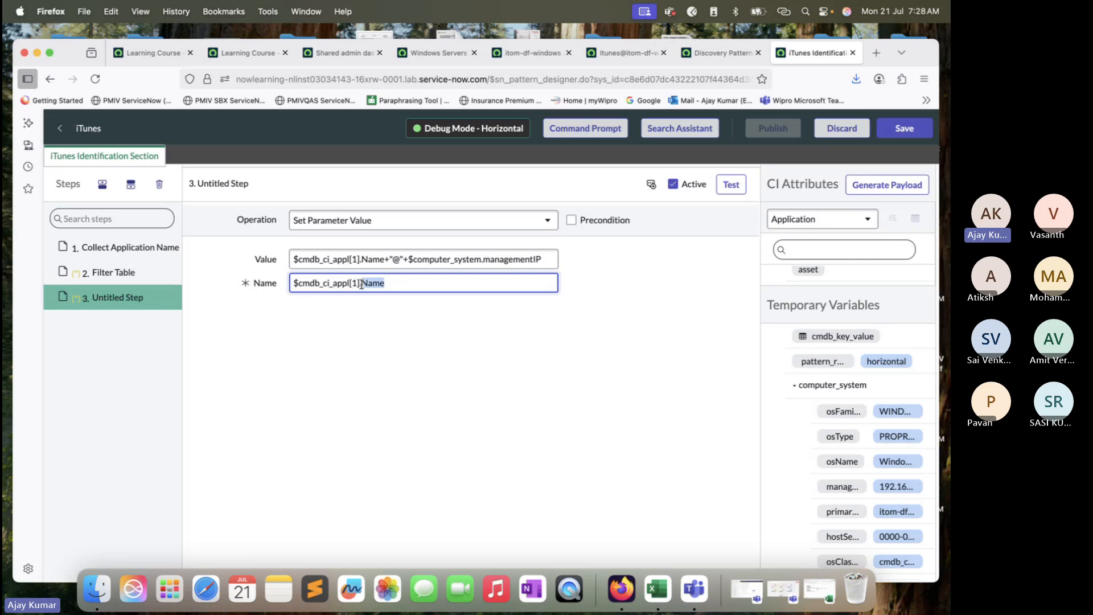
drag(362, 283, 292, 284)
click(540, 56)
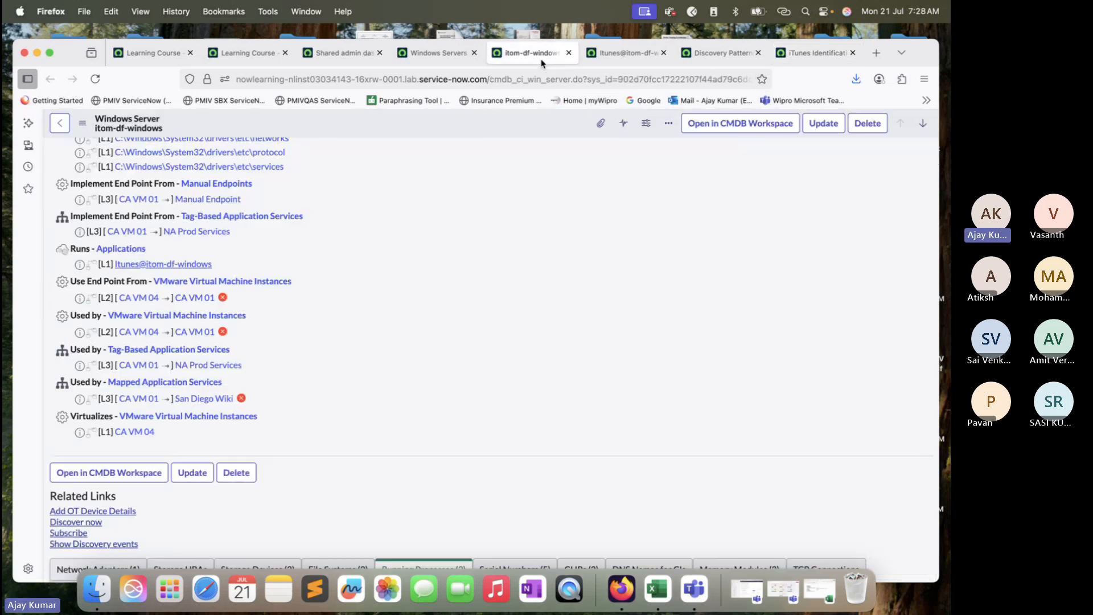
click(626, 54)
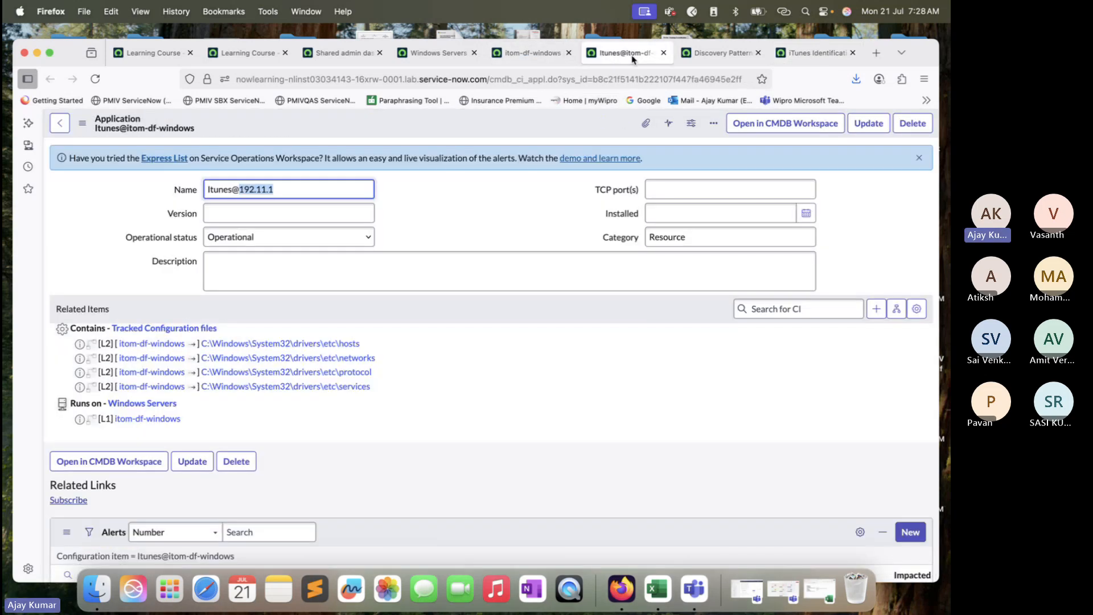
right_click(187, 196)
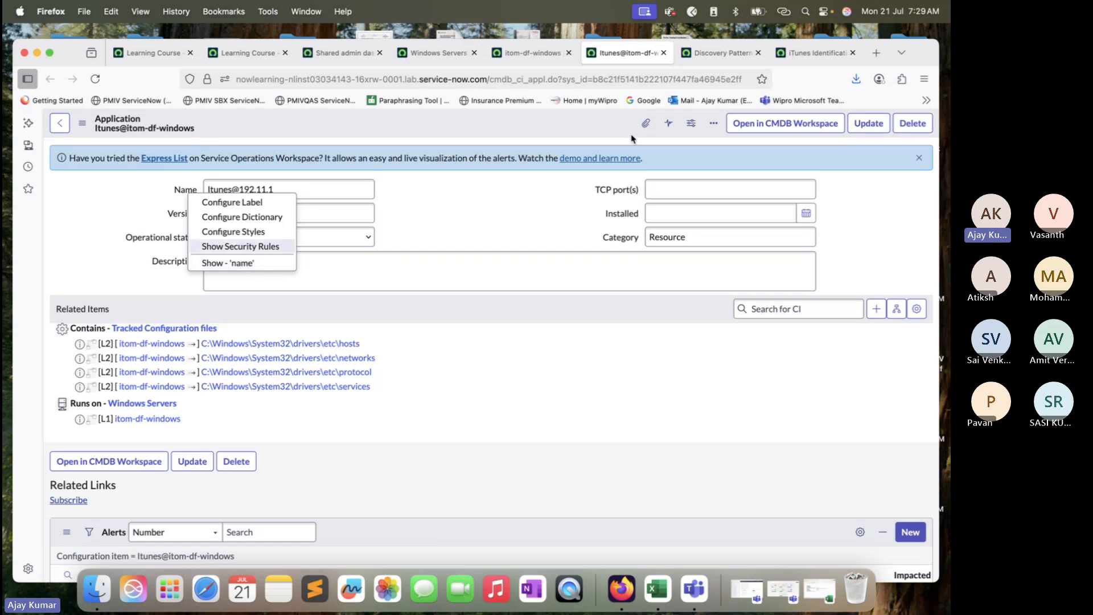
click(828, 55)
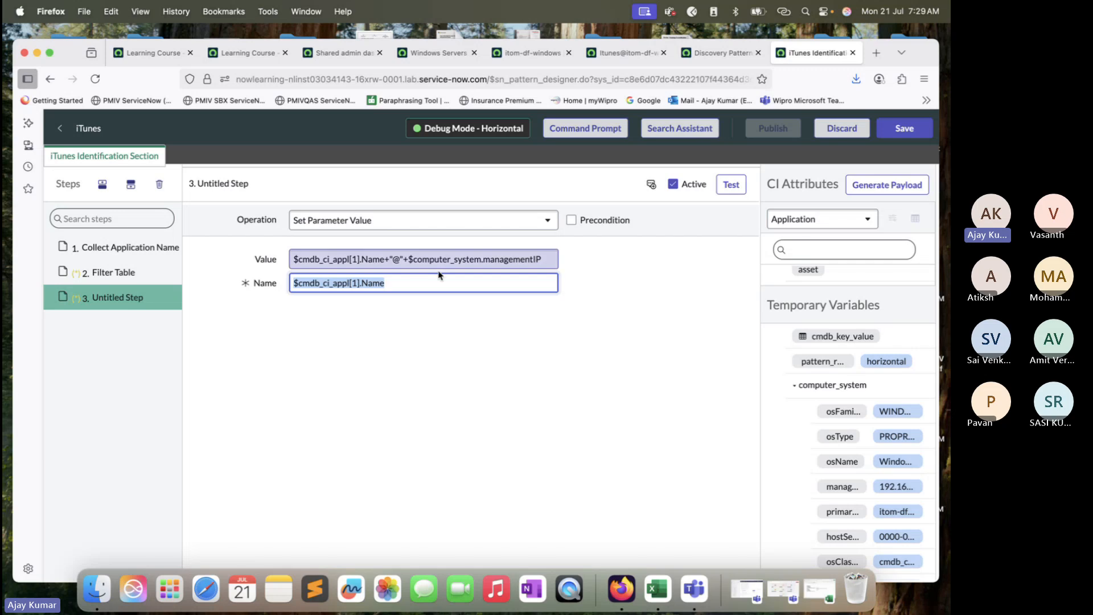
- Change the parameter Name to $cmdb_ci_appl[1].name, test the step, and inspect the name column in the result
click(368, 283)
key(BackSpace)
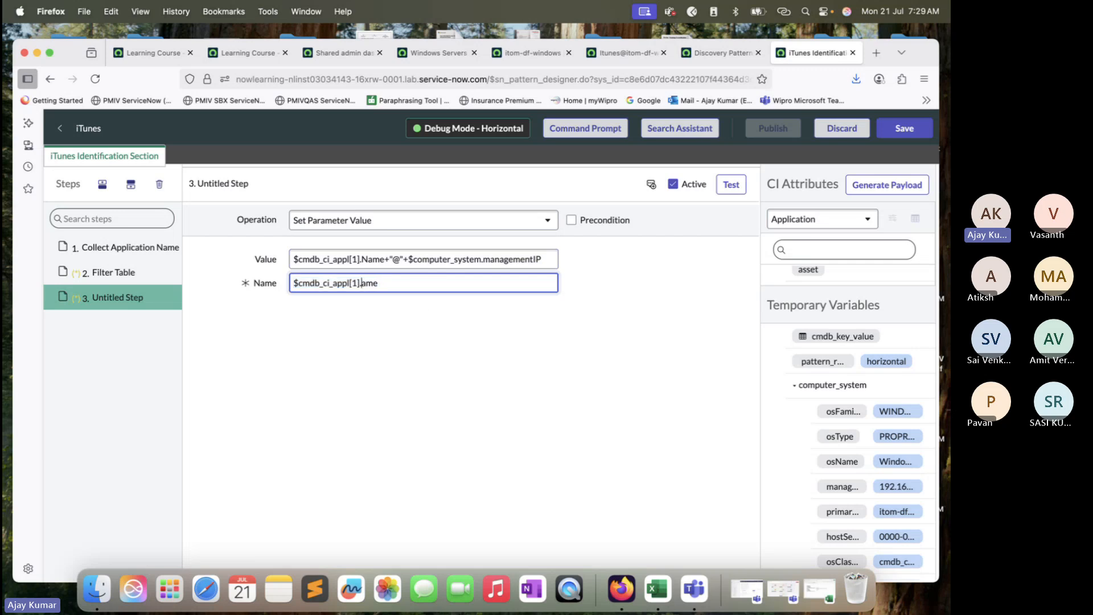
text(n)
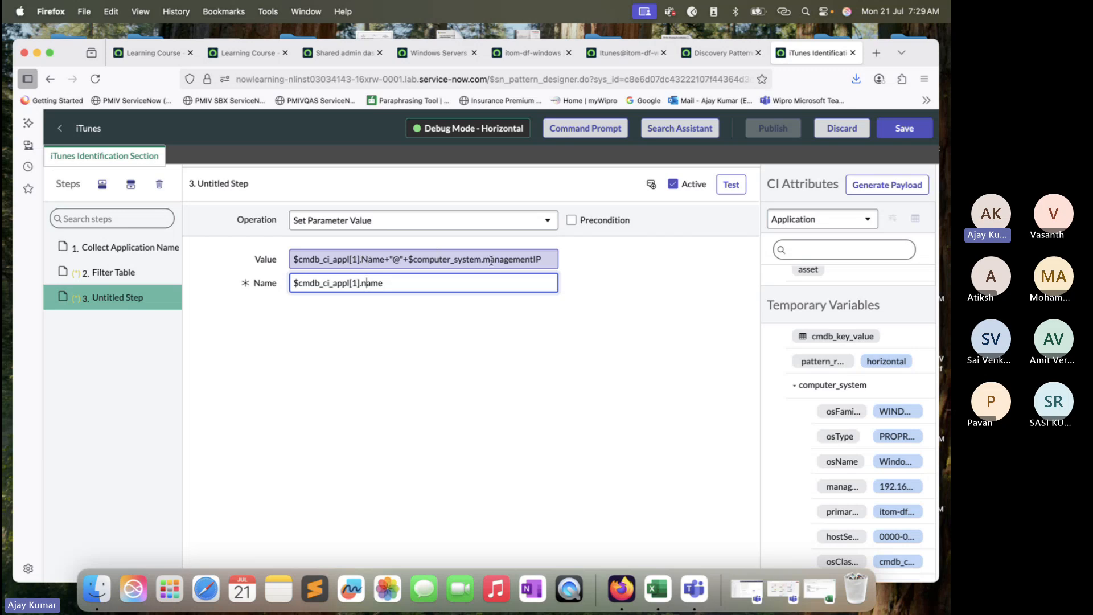
click(460, 281)
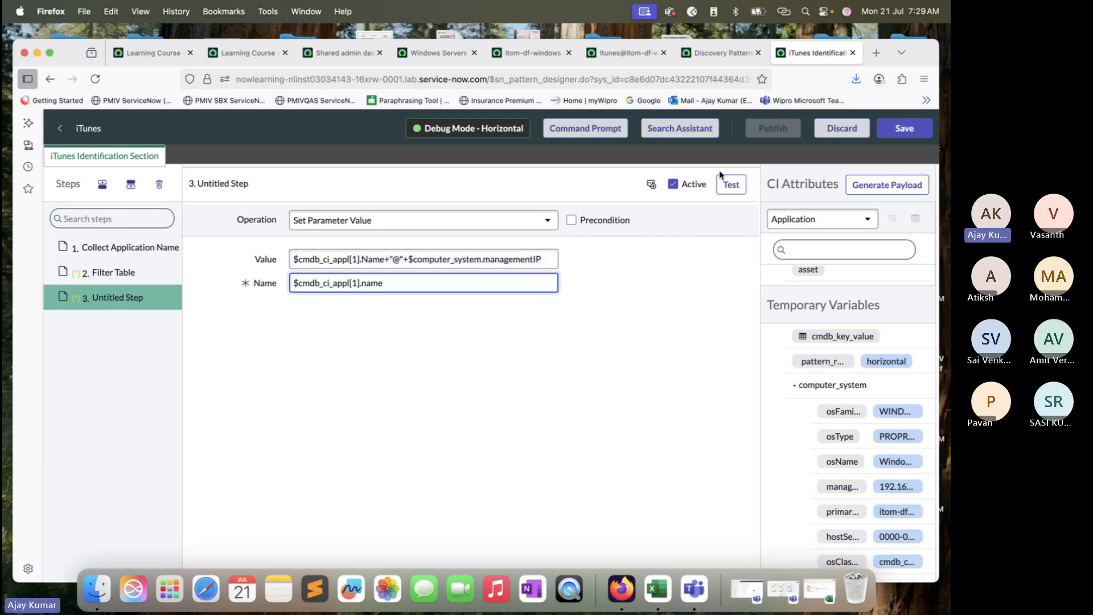
click(732, 185)
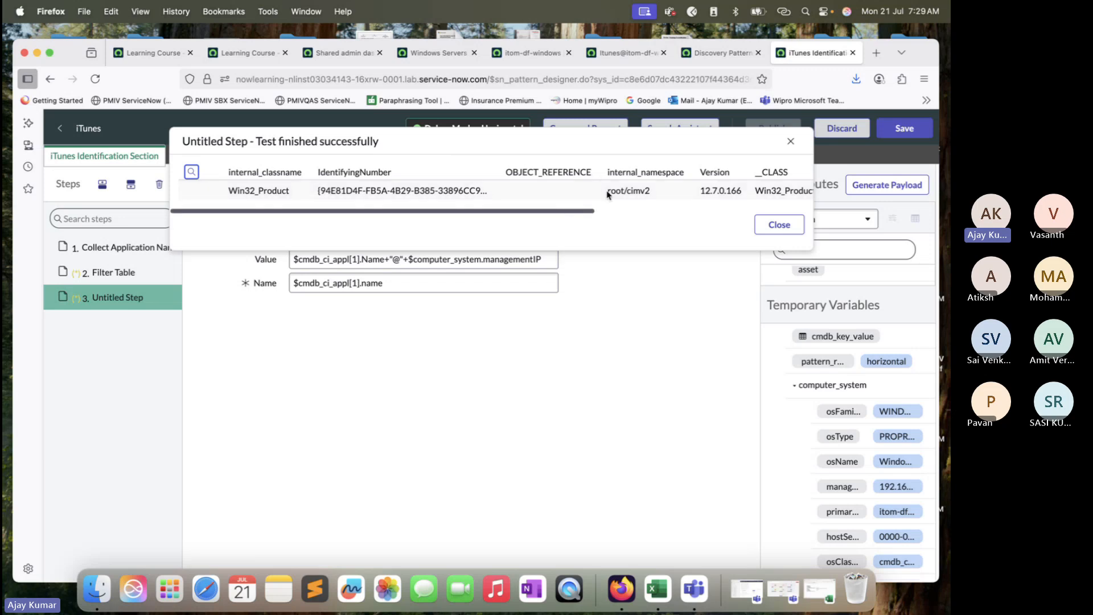
scroll(606, 190, right, 5)
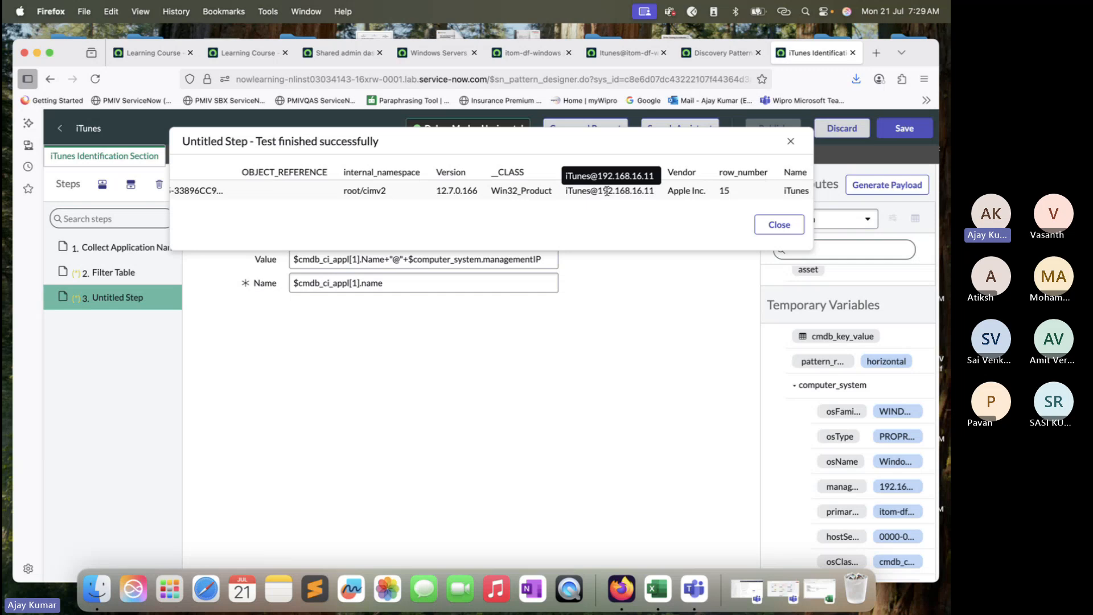
click(791, 141)
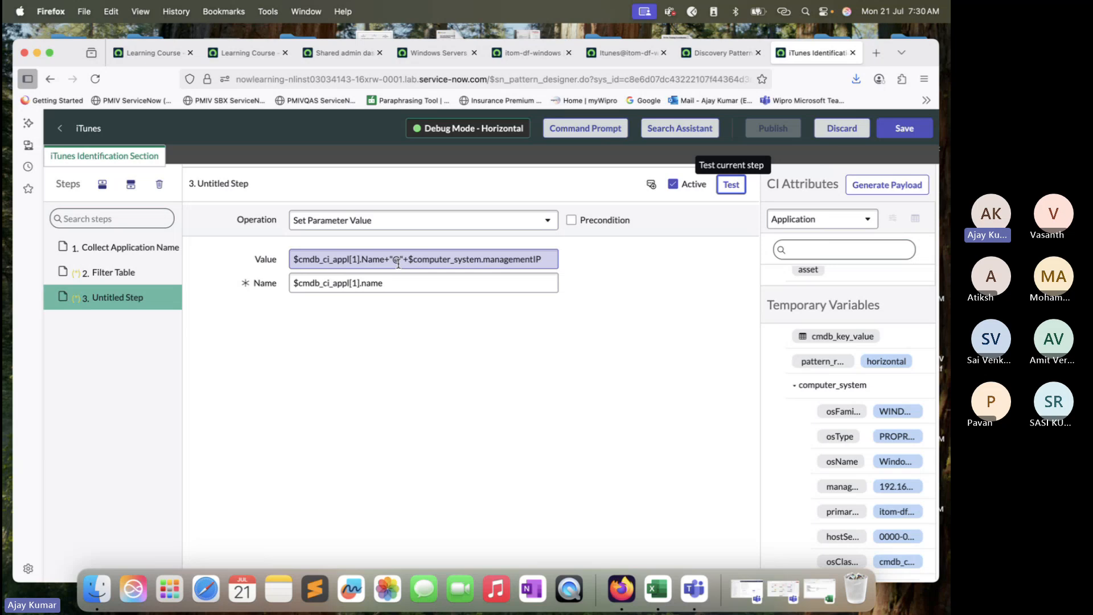
- Cut the parameter value down to $cmdb_ci_appl[1].Name, copying the removed "@" and managementIP part, and test the step
drag(384, 260, 552, 263)
key(super+c)
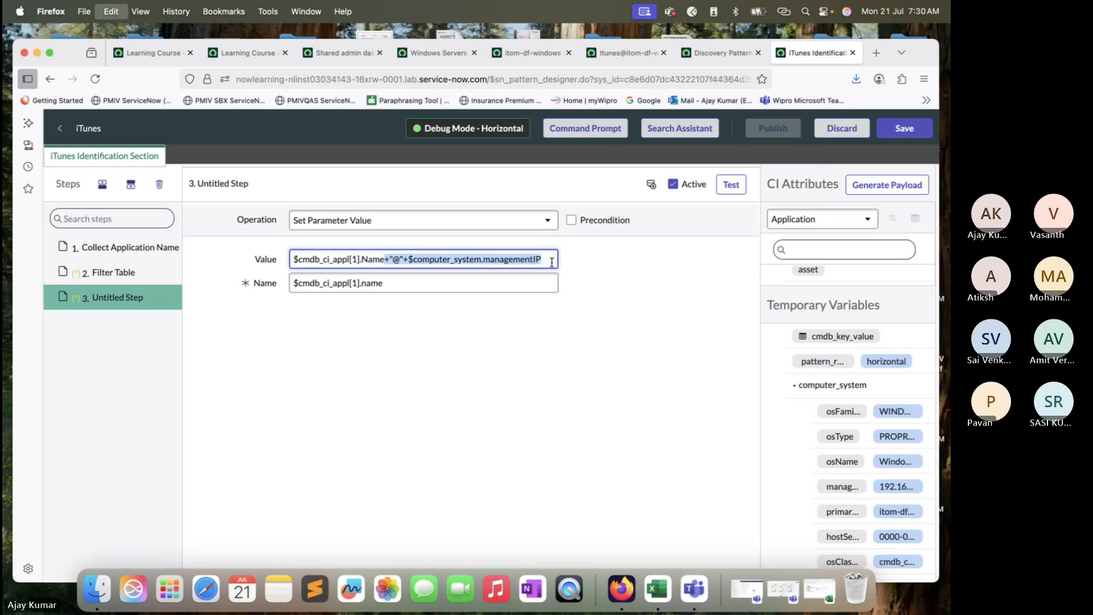
key(BackSpace)
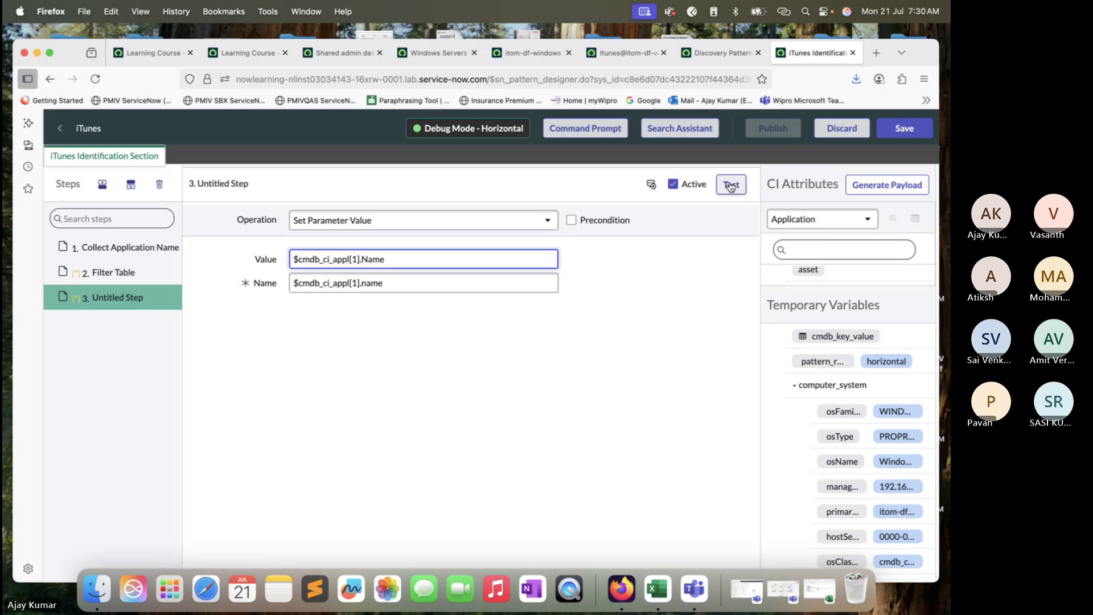
click(730, 186)
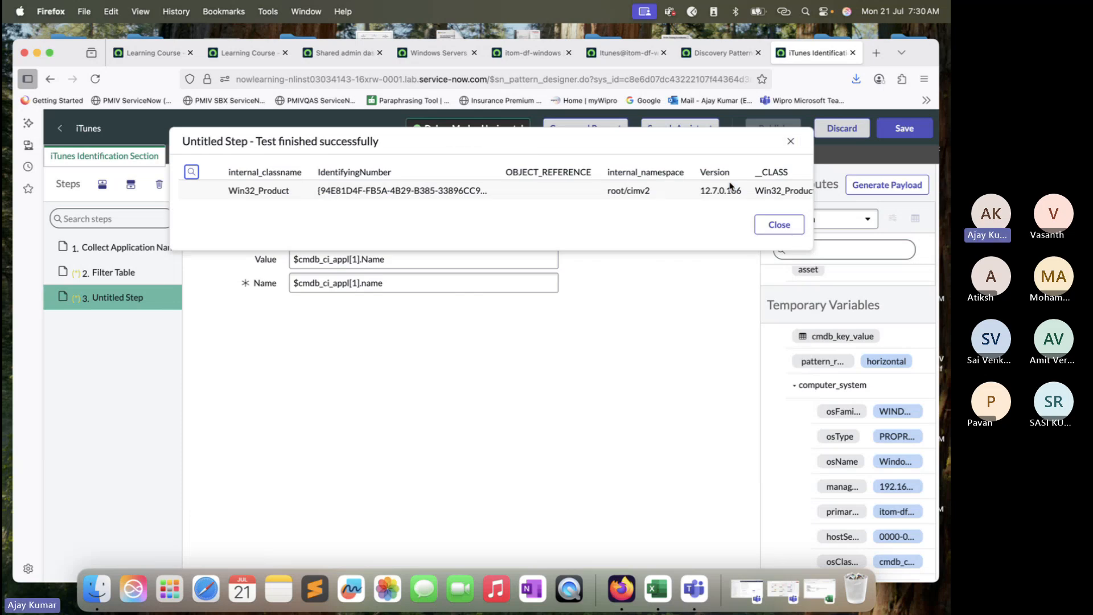
click(778, 224)
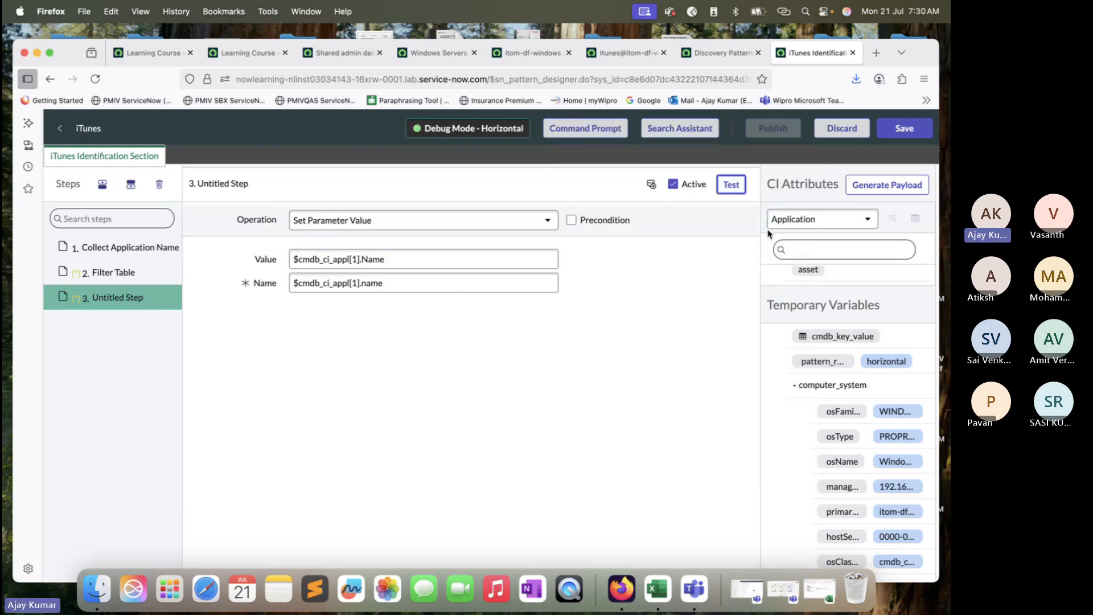
- Remove the row index so the parameter value reads $cmdb_ci_appl[].Name, and test the step
click(352, 259)
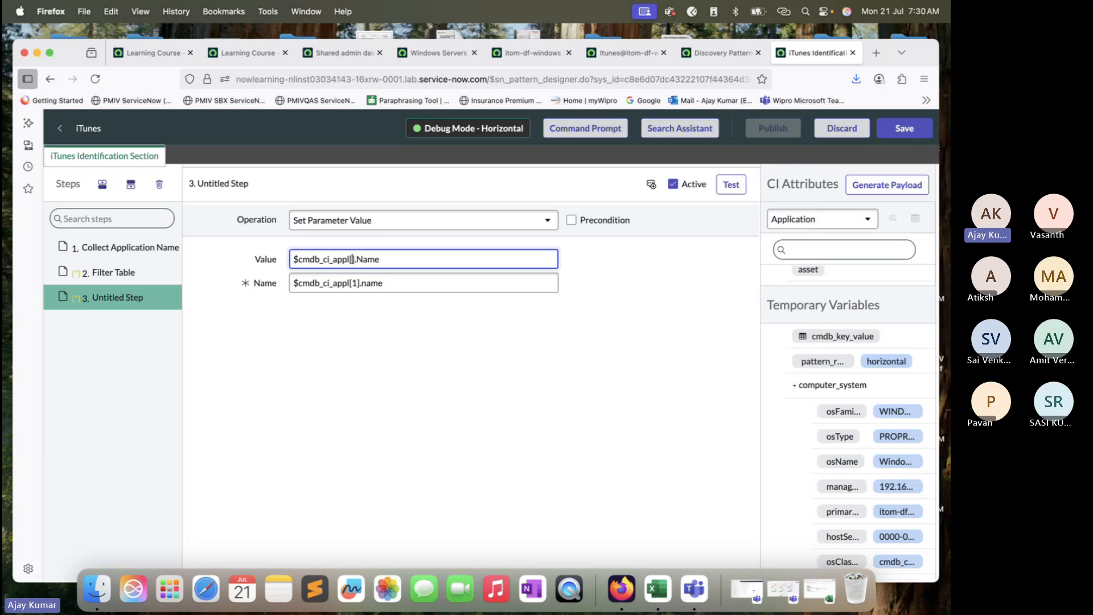
click(730, 185)
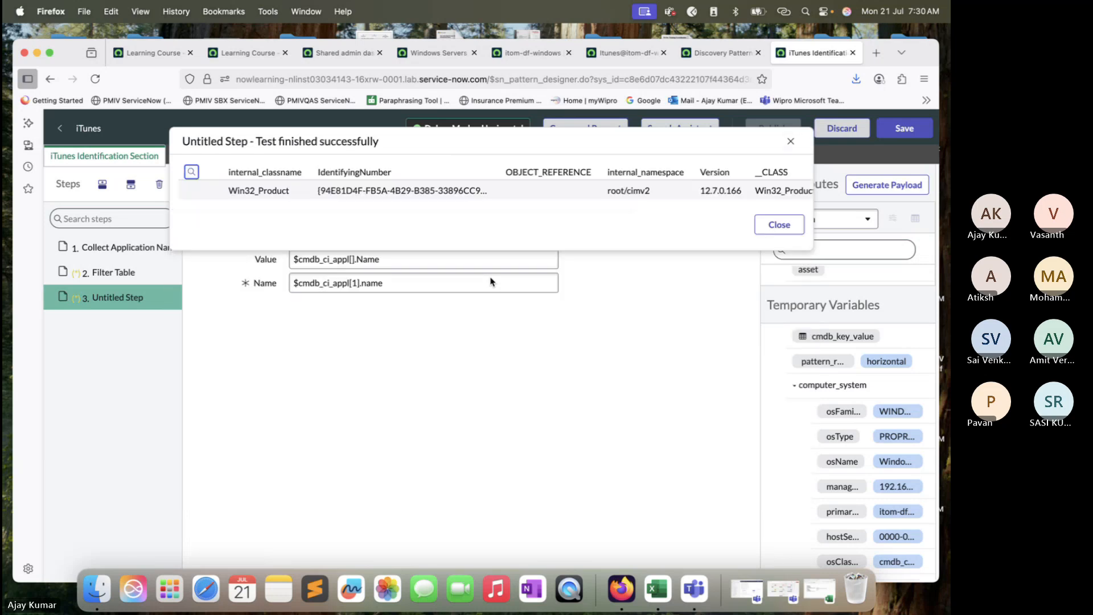
click(776, 220)
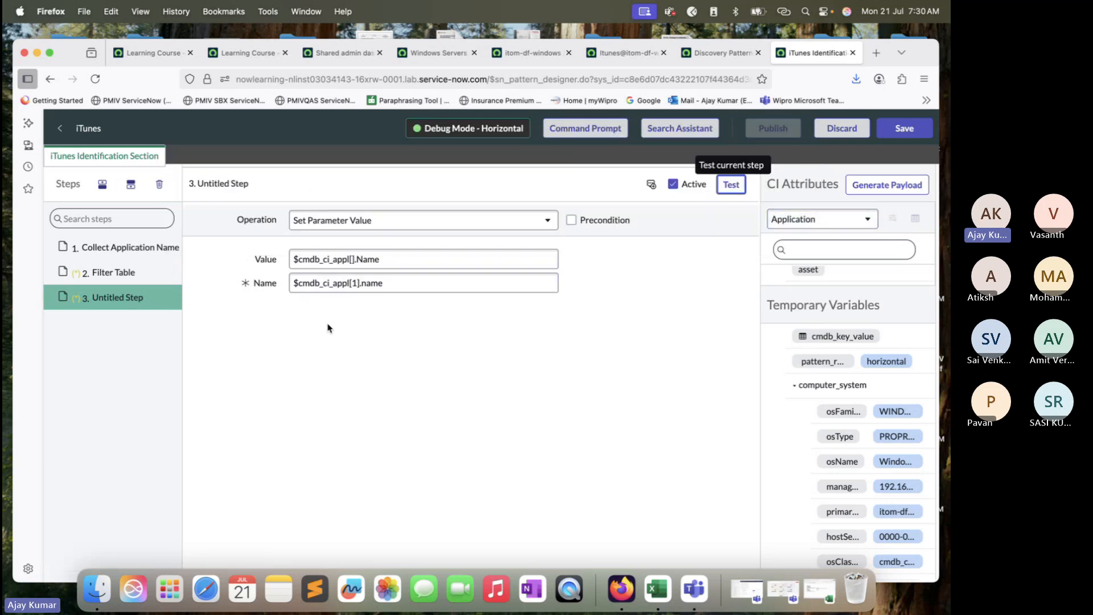
- Review the Filter Table step's source table and condition, and compare them with the third step's Name expression
click(135, 275)
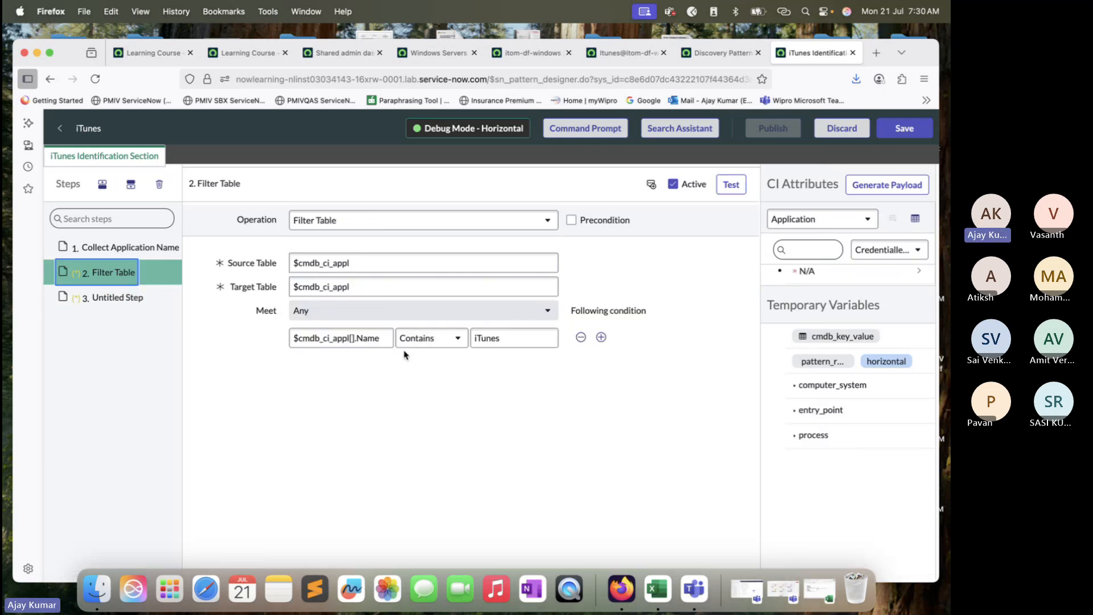
click(364, 267)
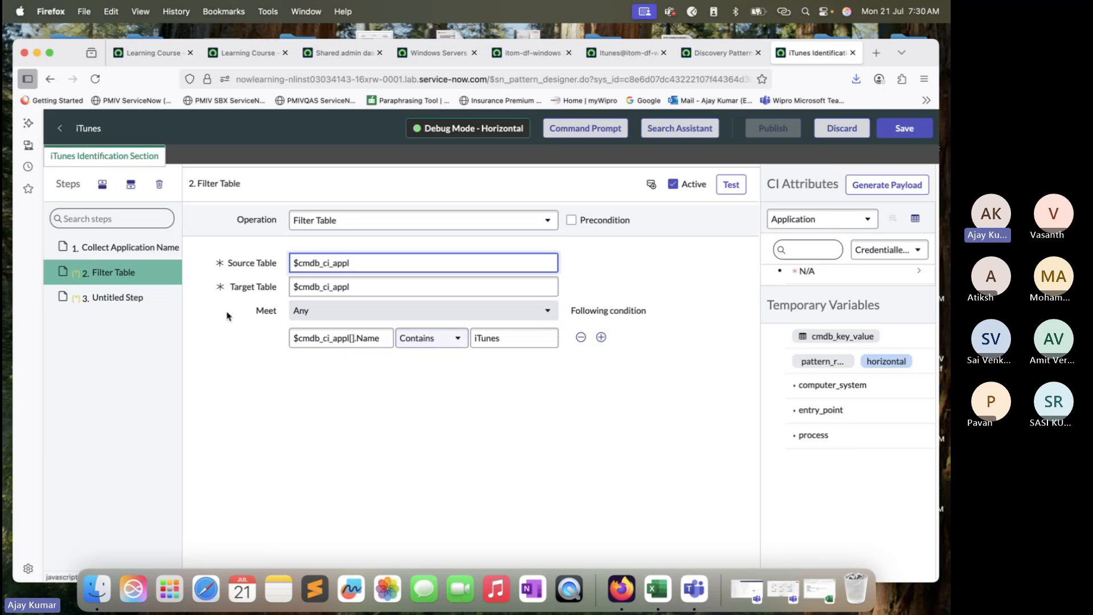
click(114, 297)
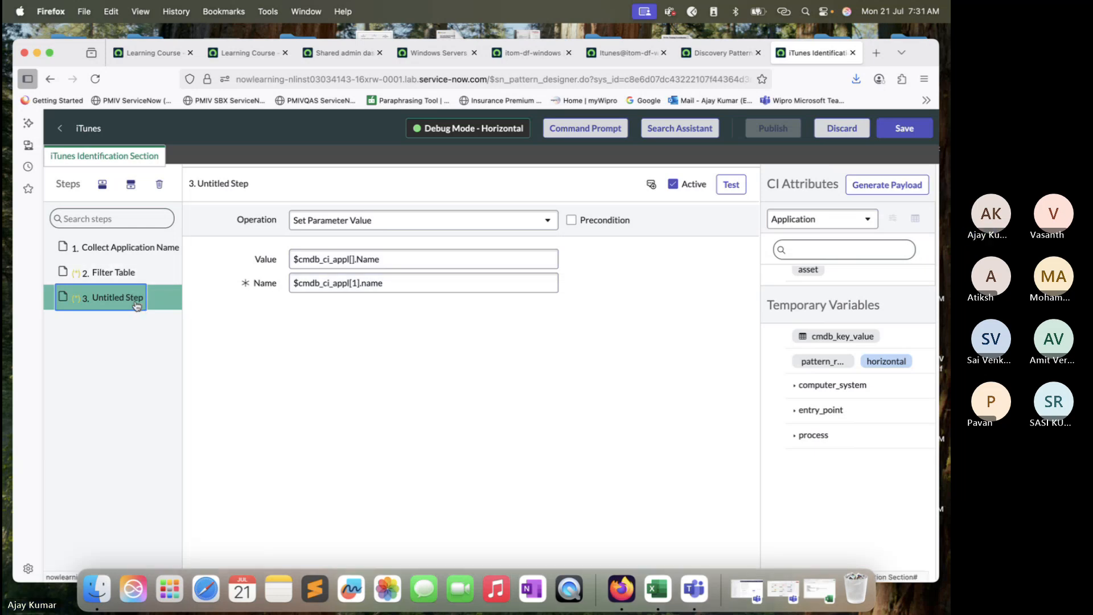
click(395, 282)
drag(396, 283, 295, 283)
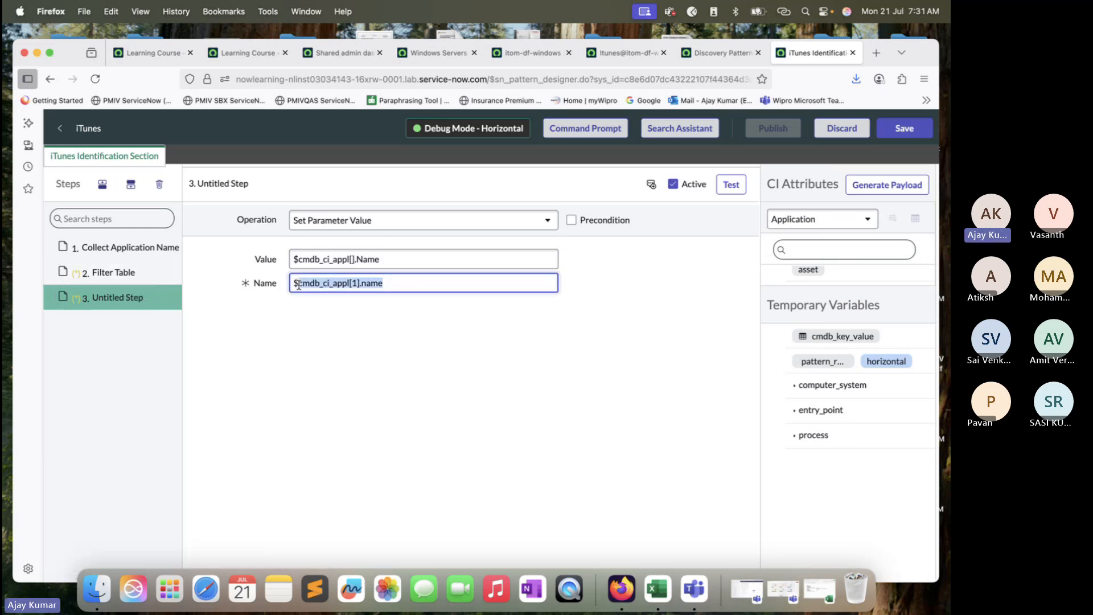
- Restore index 1 in the value expression $cmdb_ci_appl[1].Name and set the parameter Name to $tmp
click(352, 259)
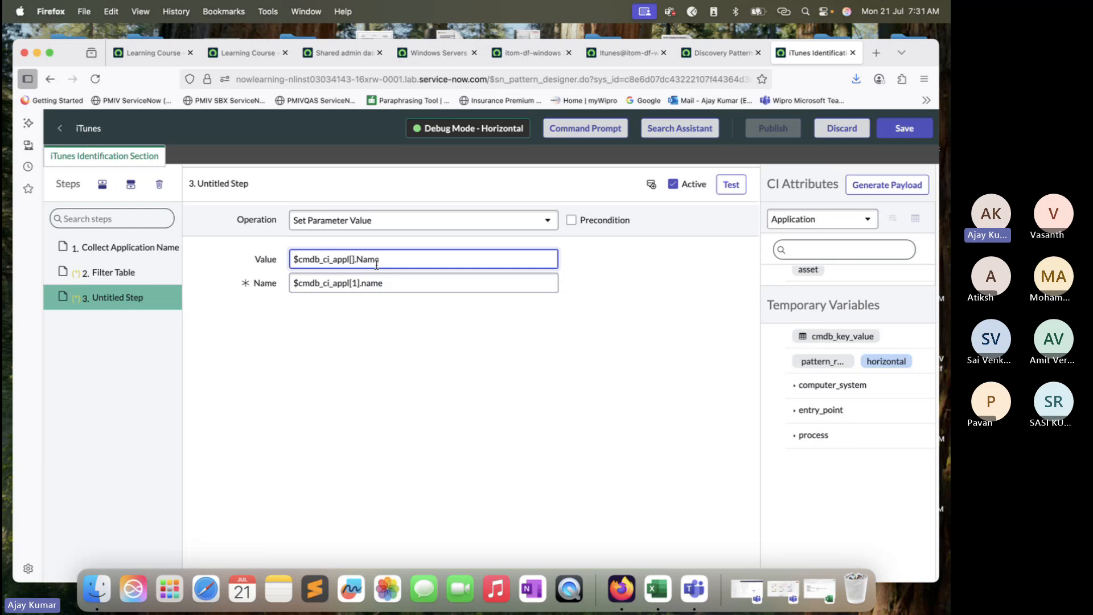
text(1)
click(385, 283)
drag(385, 283, 295, 289)
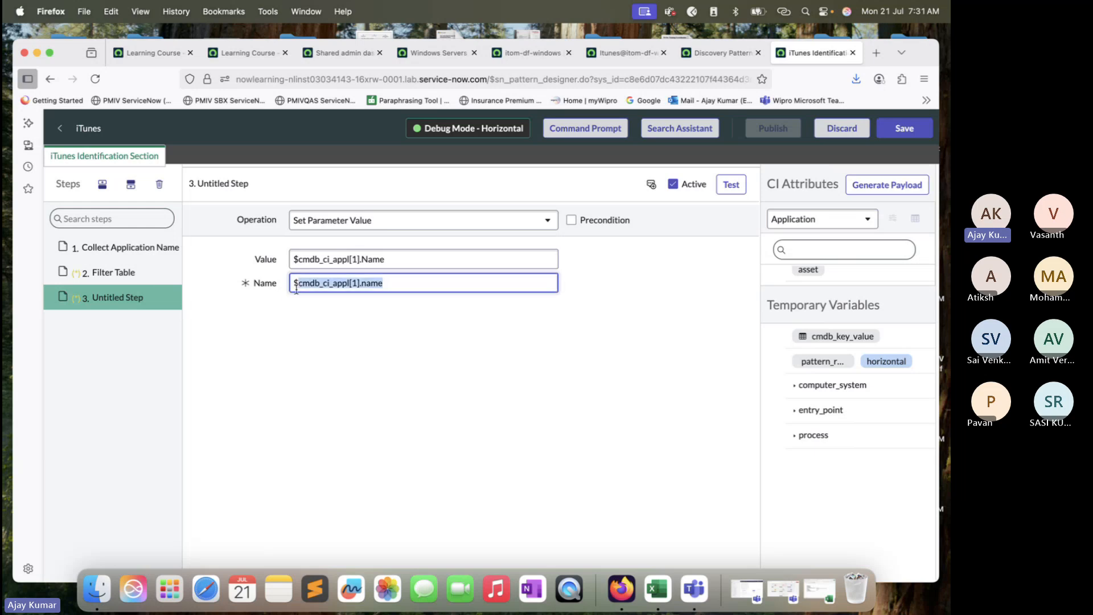
text(tmp)
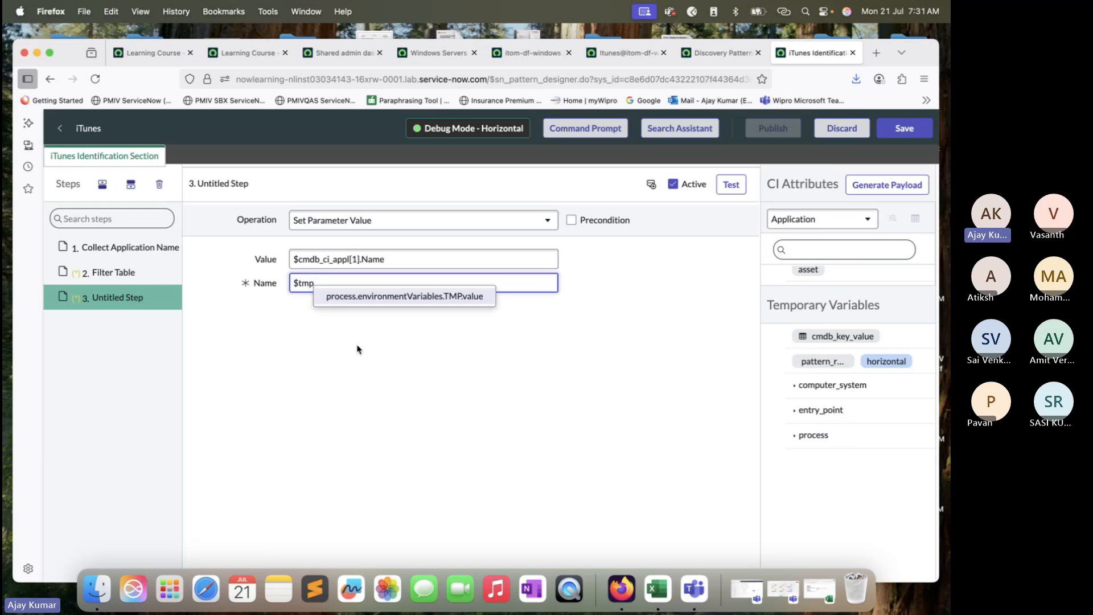
click(406, 394)
- Append +"@"+$computer_system.managementIP to the parameter value, test the step, and review the tmp variable's result
click(420, 260)
text(+"@"+$computer_system.managementIP)
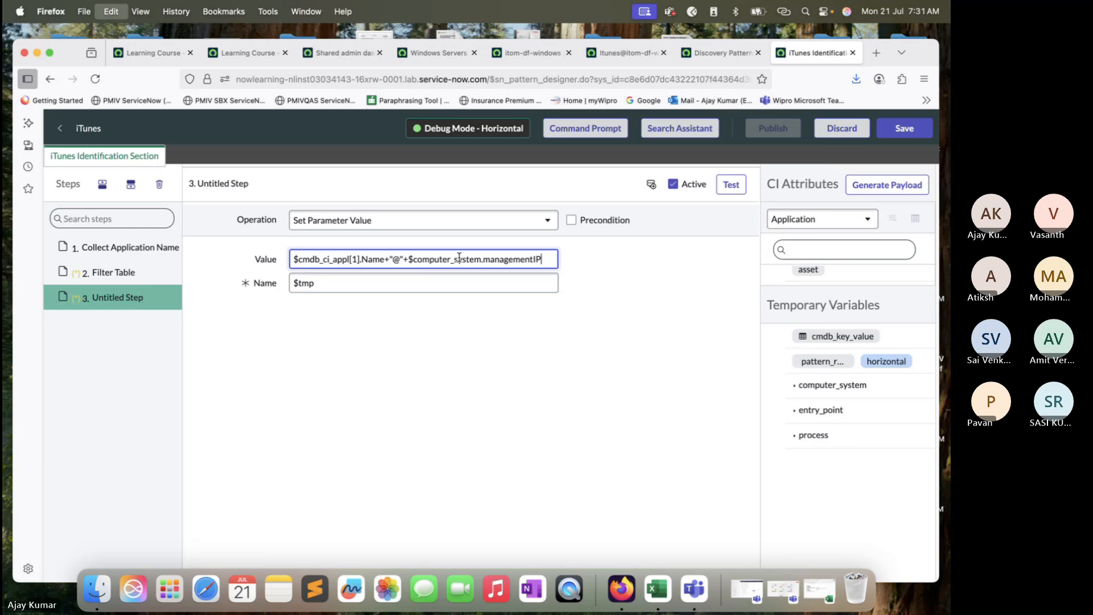
click(459, 345)
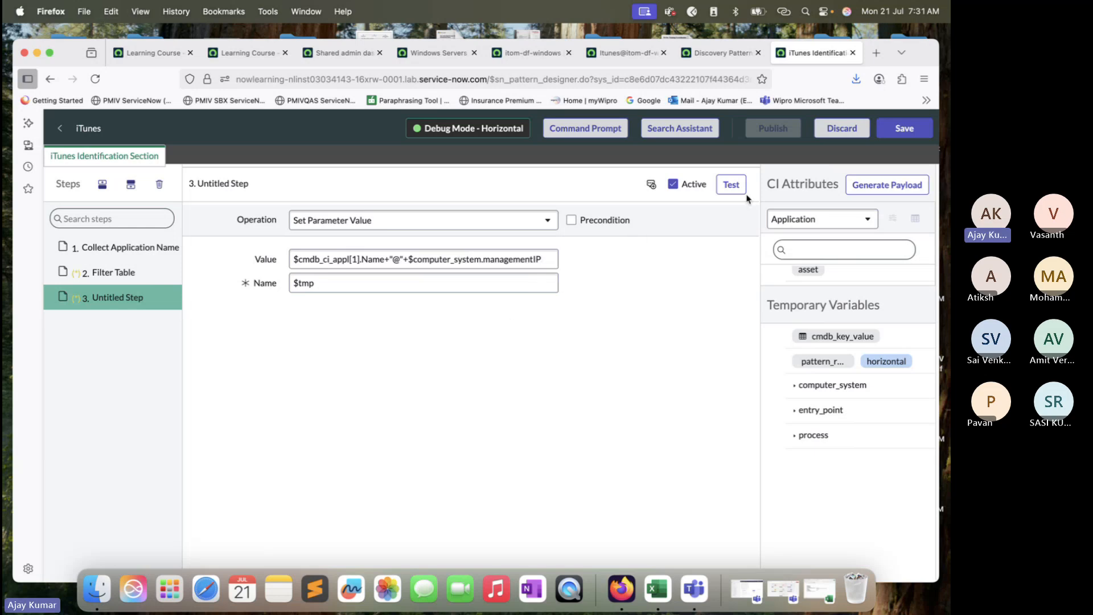
click(730, 186)
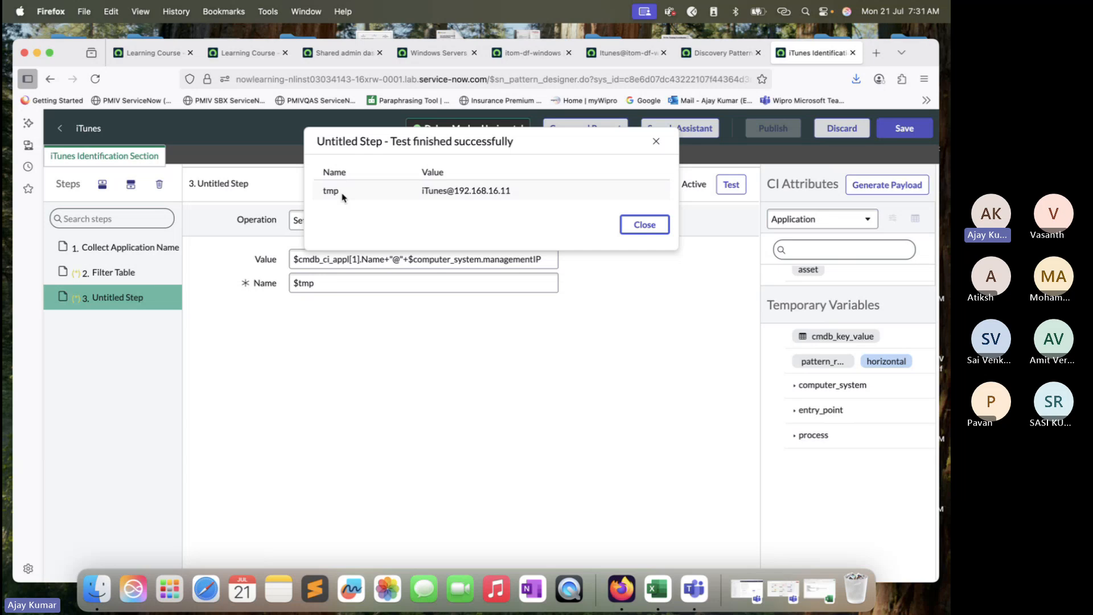
click(347, 190)
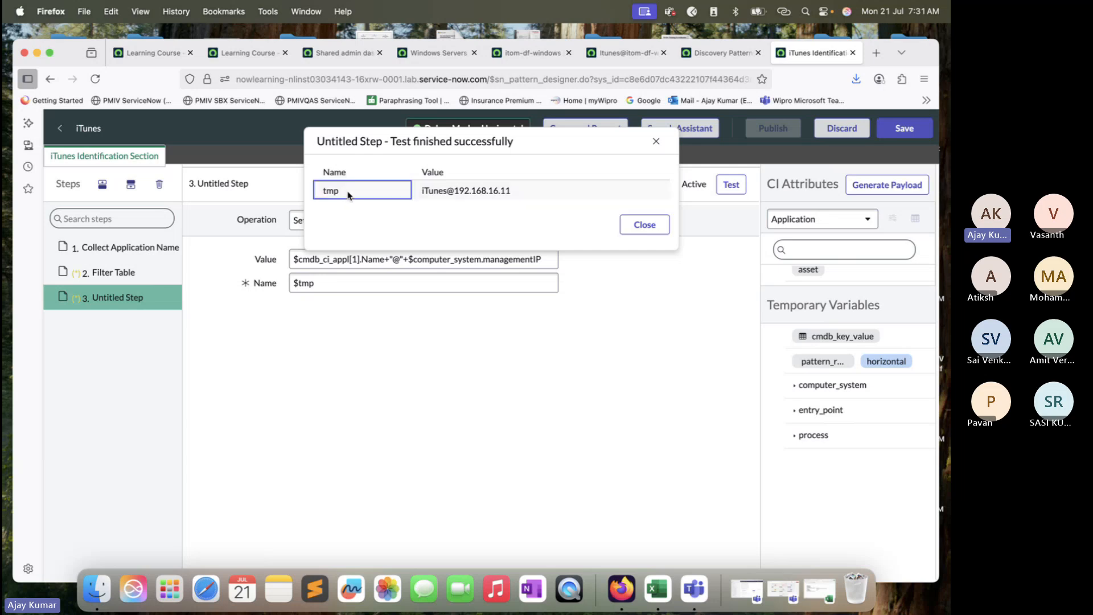
drag(347, 190, 320, 190)
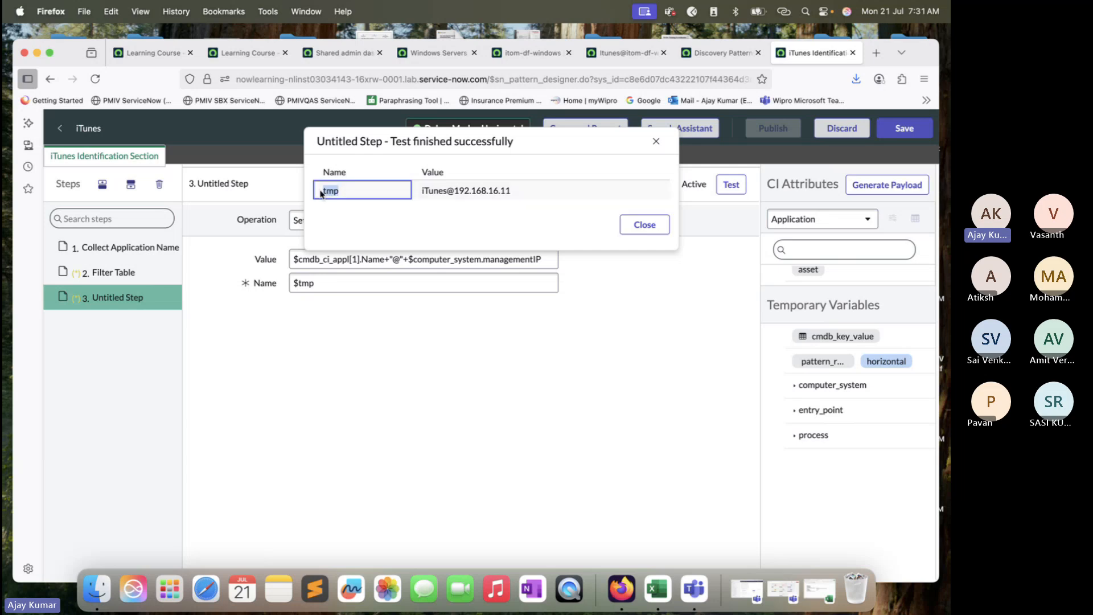
click(527, 195)
drag(527, 195, 419, 193)
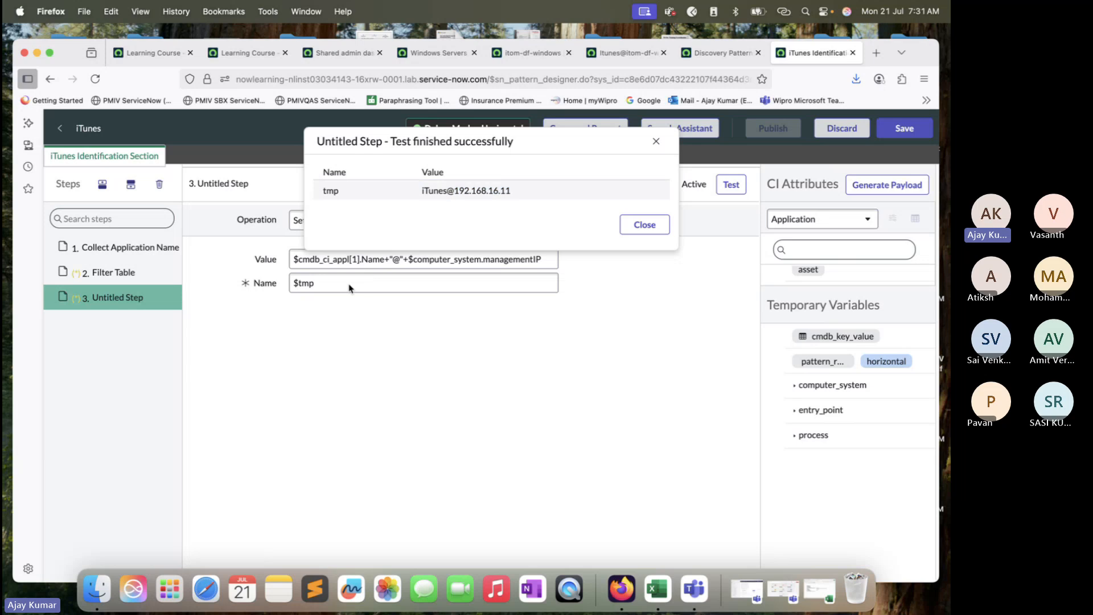
click(635, 226)
- Set the third step's parameter Name to $cmdb_ci_appl[1].name, reusing the table reference from its value expression
click(278, 283)
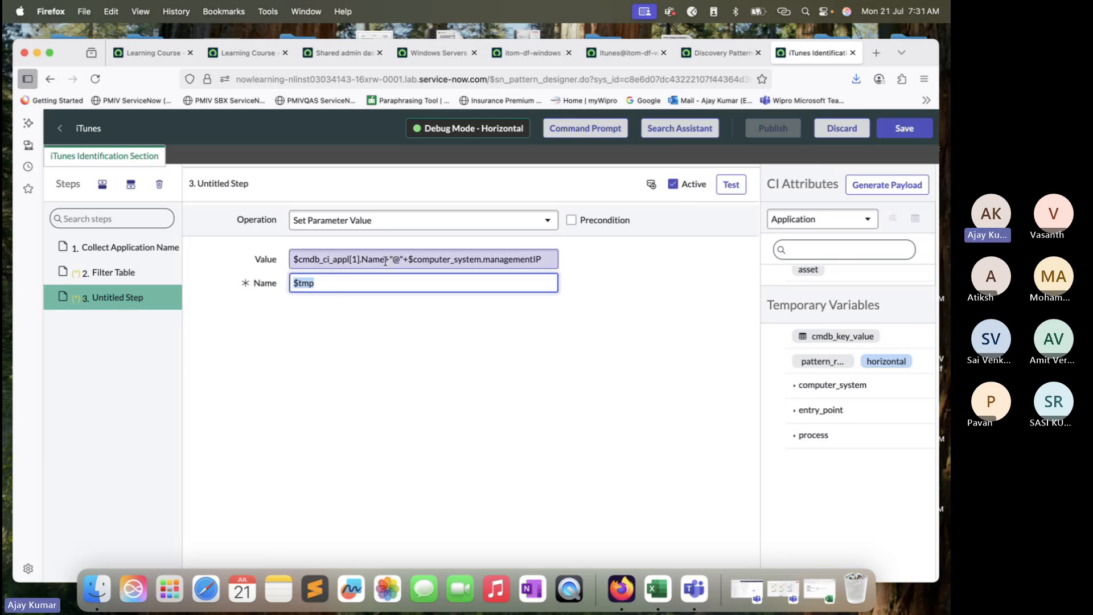
drag(385, 260, 276, 260)
key(cmd+c)
click(293, 282)
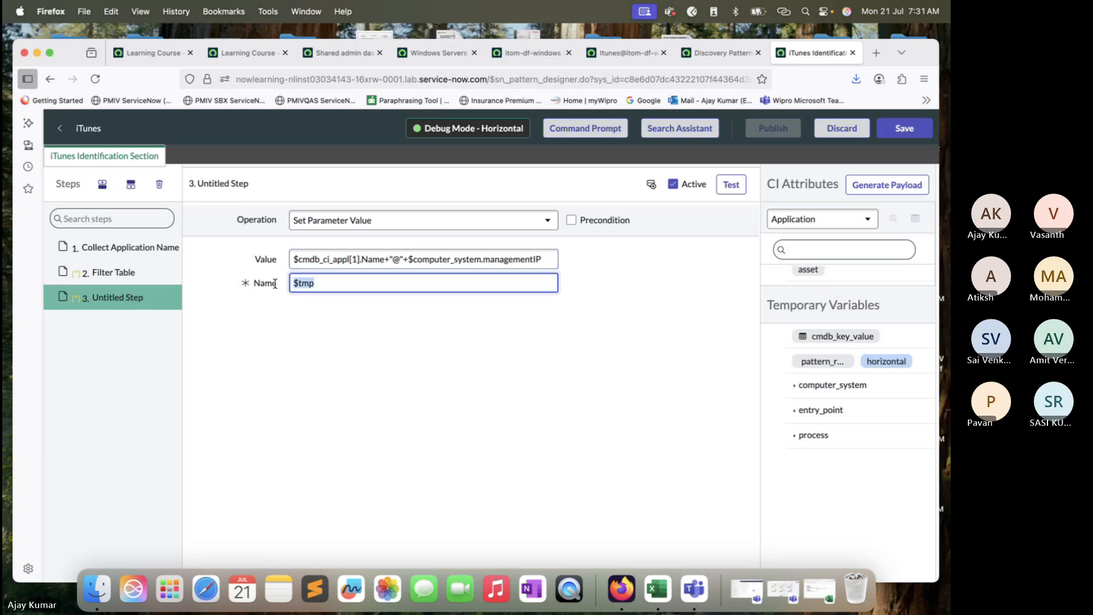
key(cmd+v)
key(BackSpace)
key(BackSpace)
key(BackSpace)
key(BackSpace)
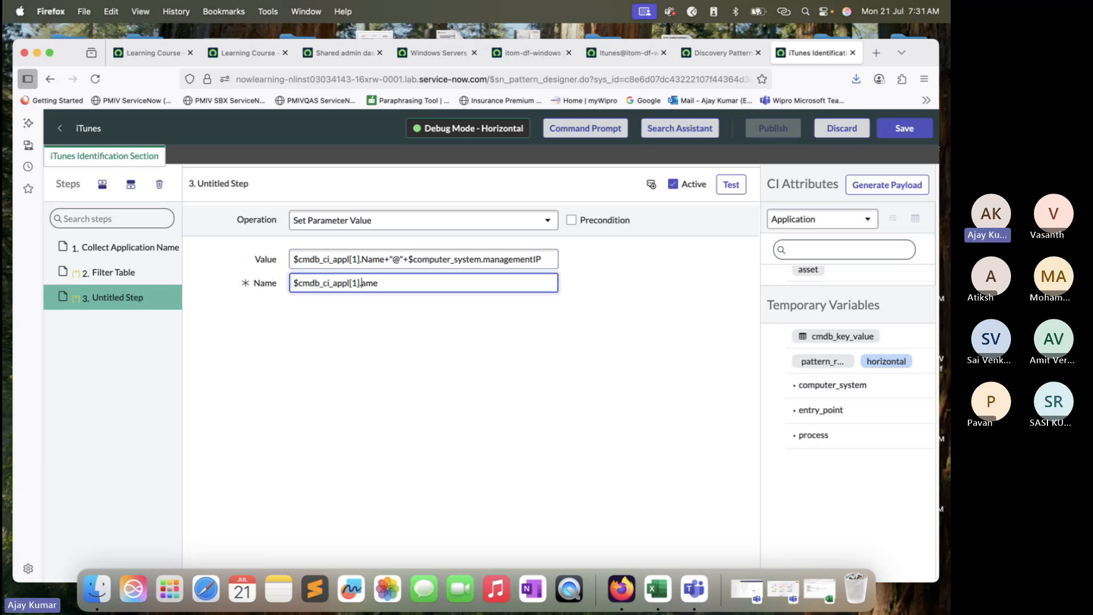
text(name)
click(426, 361)
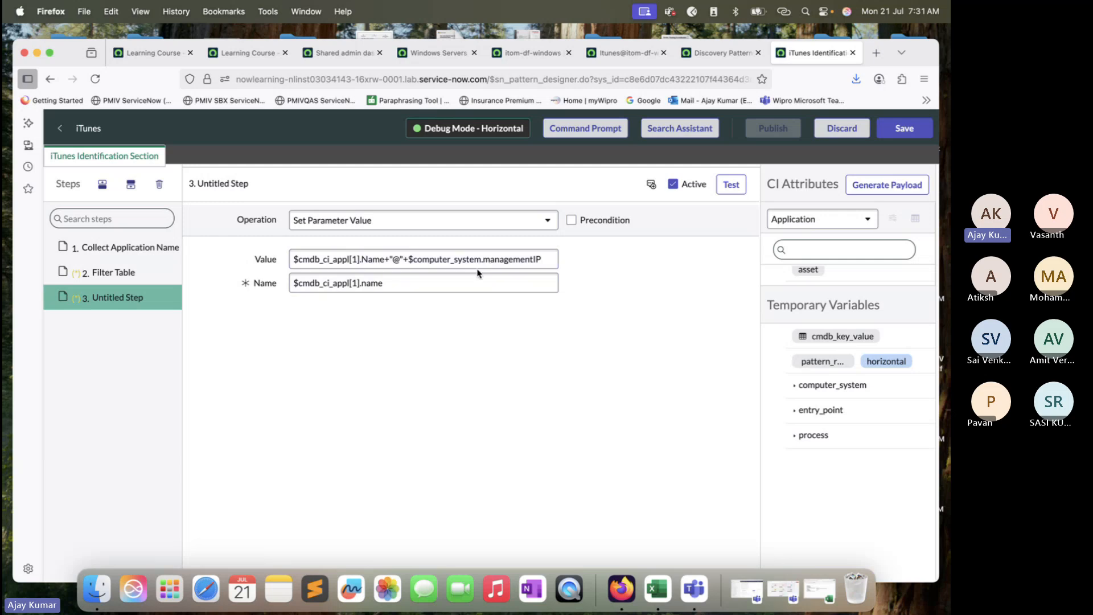
- Test the step with the $cmdb_ci_appl[1].name target and check the name column in the resulting table
drag(397, 284, 255, 285)
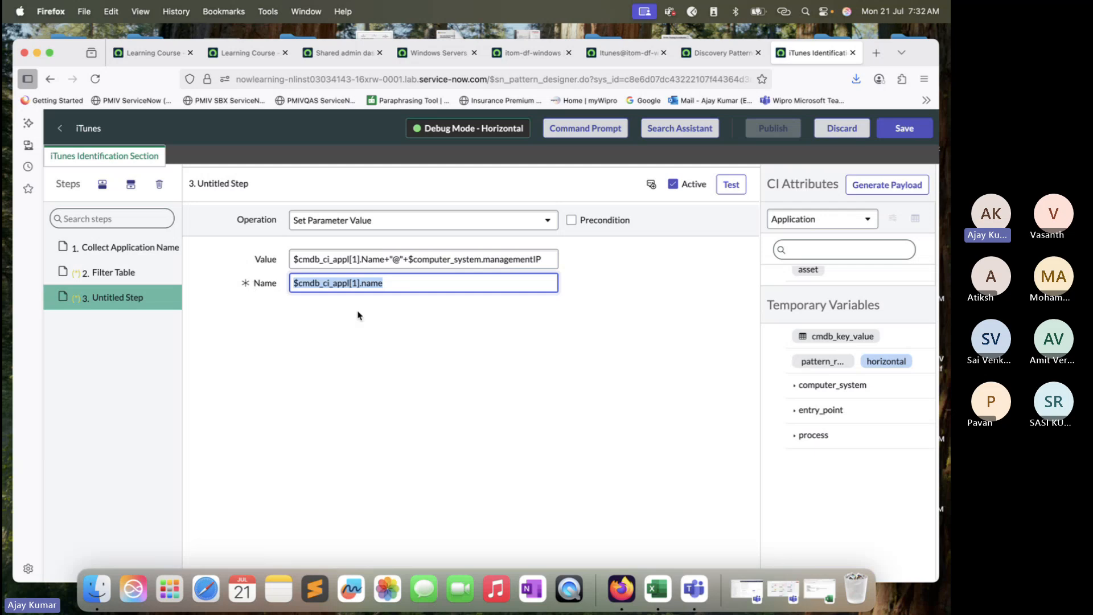
click(736, 190)
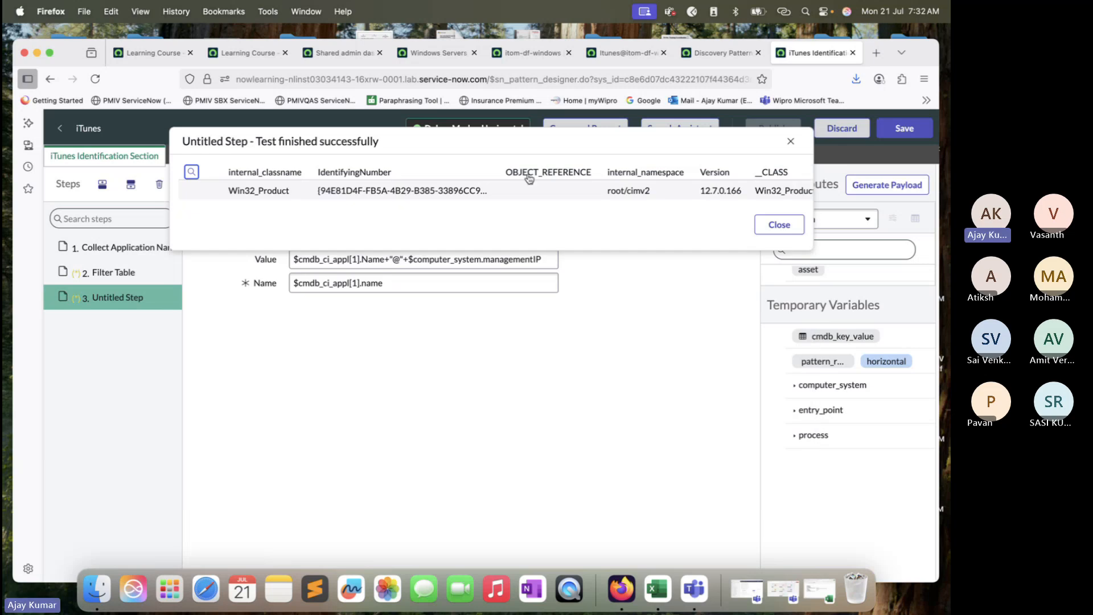
scroll(563, 191, right, 5)
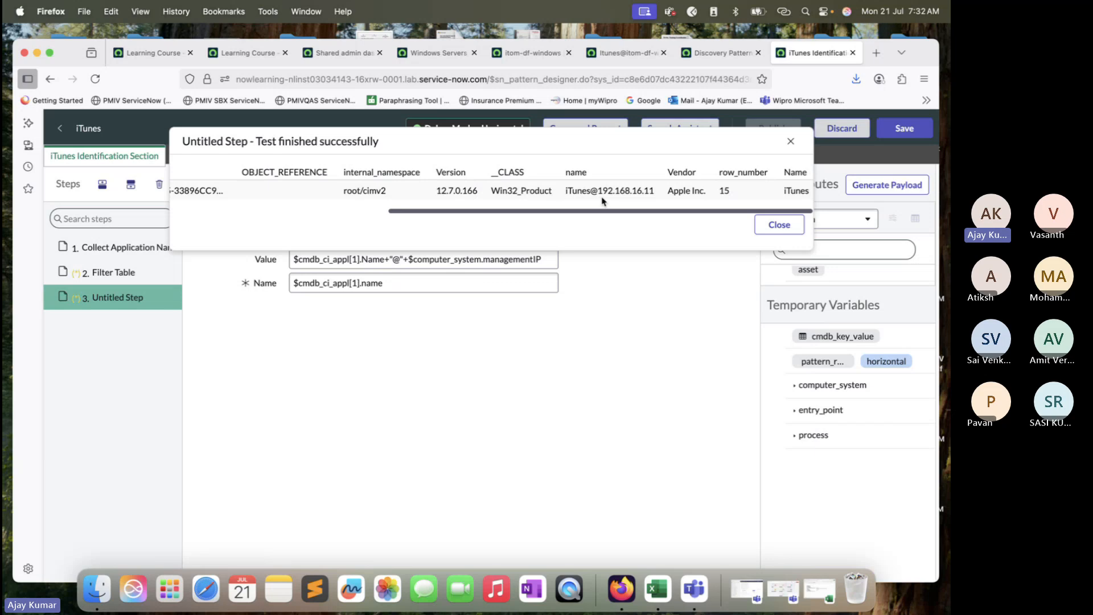
click(774, 224)
- Set the parameter Name back to $tmp, test the step and close the result
drag(388, 283, 300, 279)
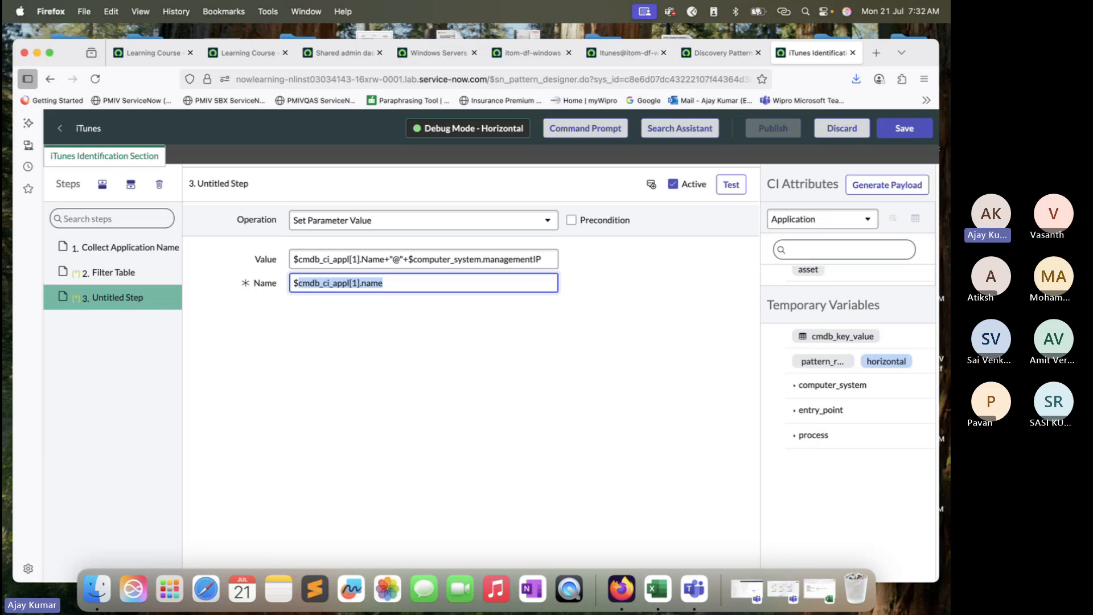
key(BackSpace)
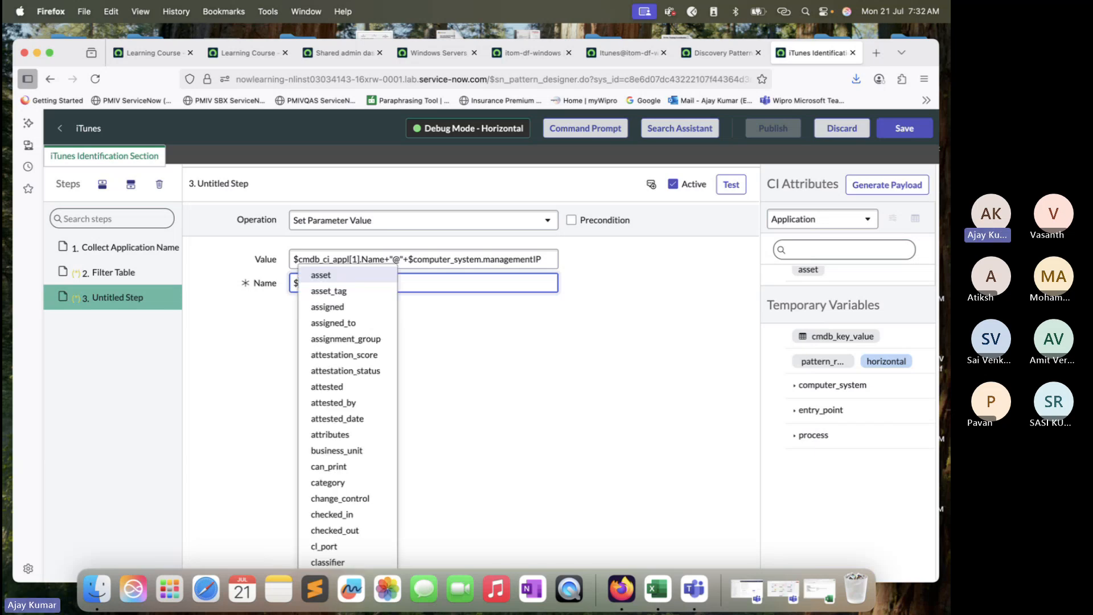
text(tmp)
click(477, 367)
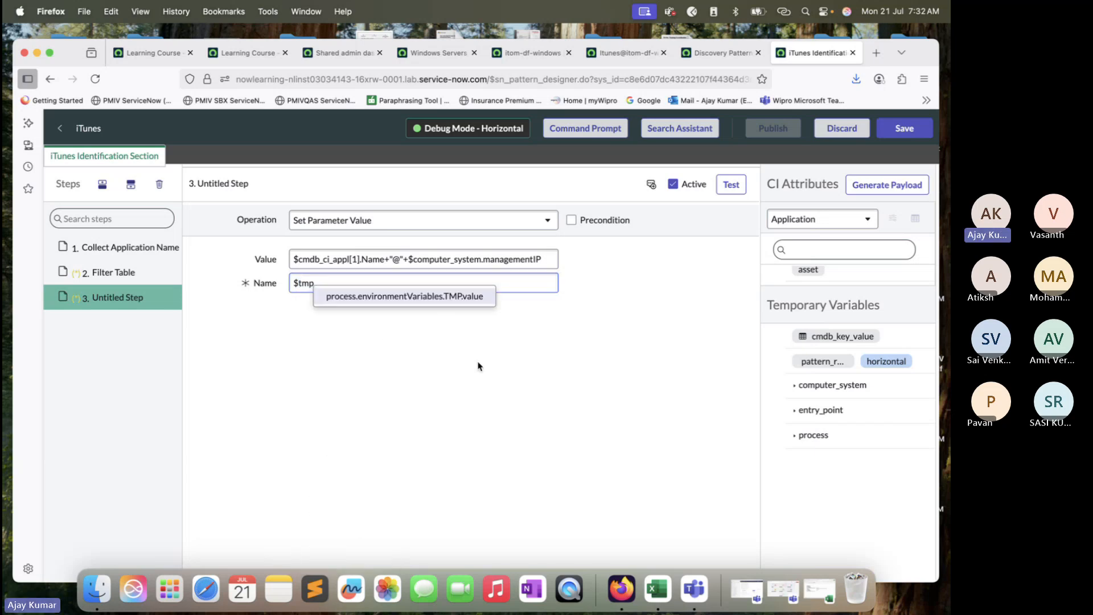
click(718, 192)
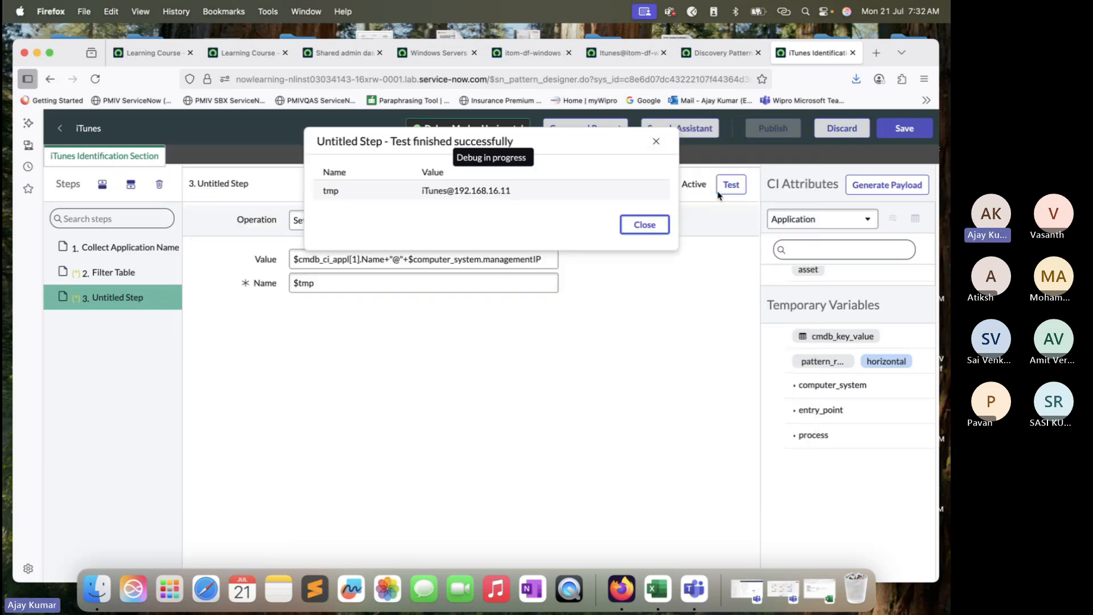
click(644, 225)
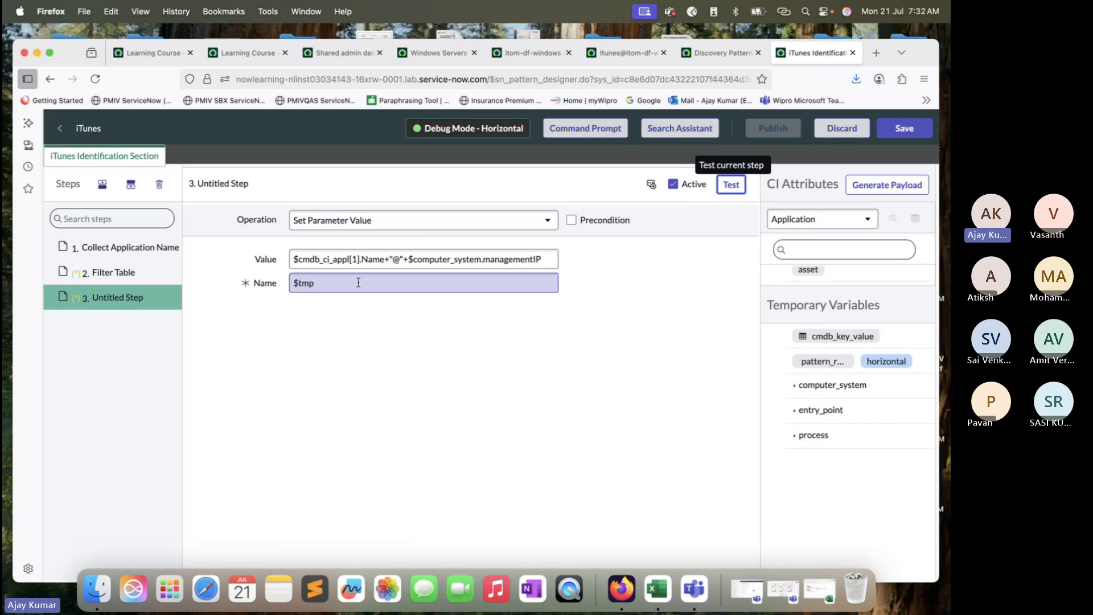
- Rename the third step as Set Application Name
click(140, 300)
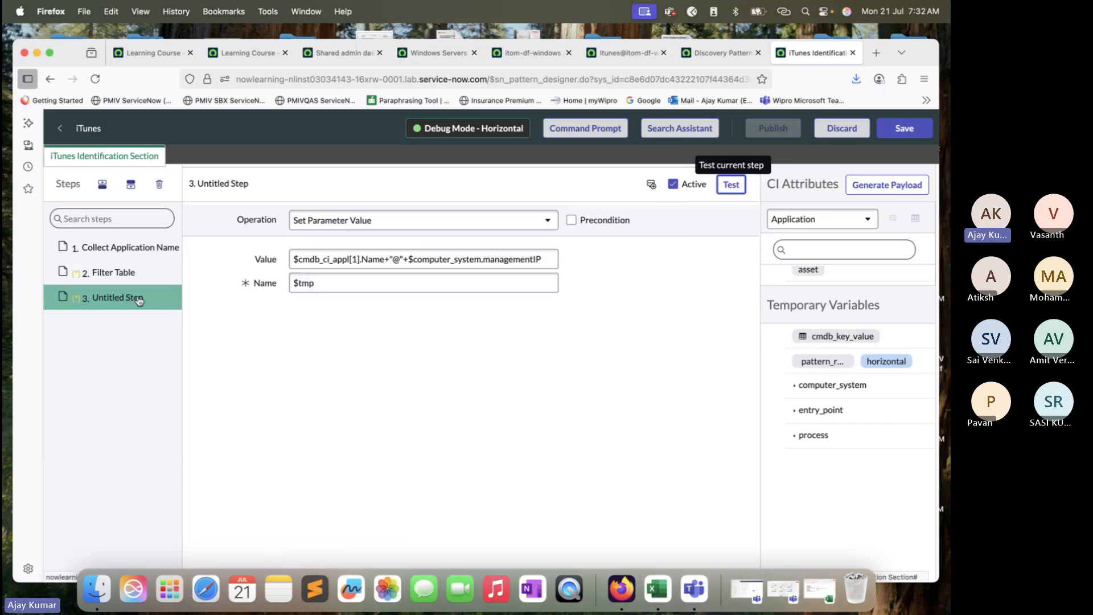
double_click(138, 297)
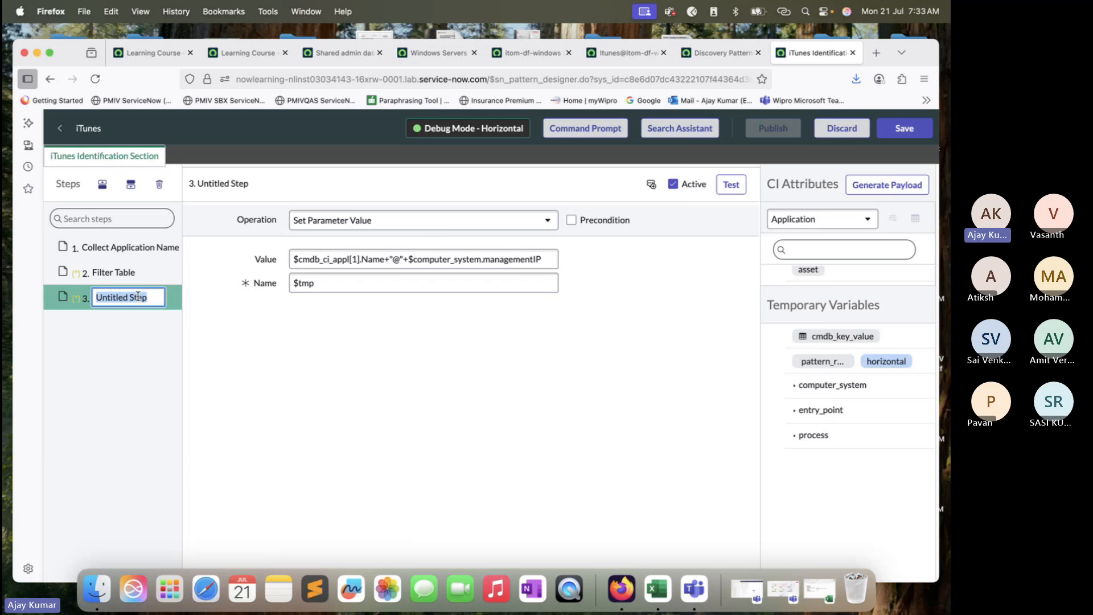
text(Set)
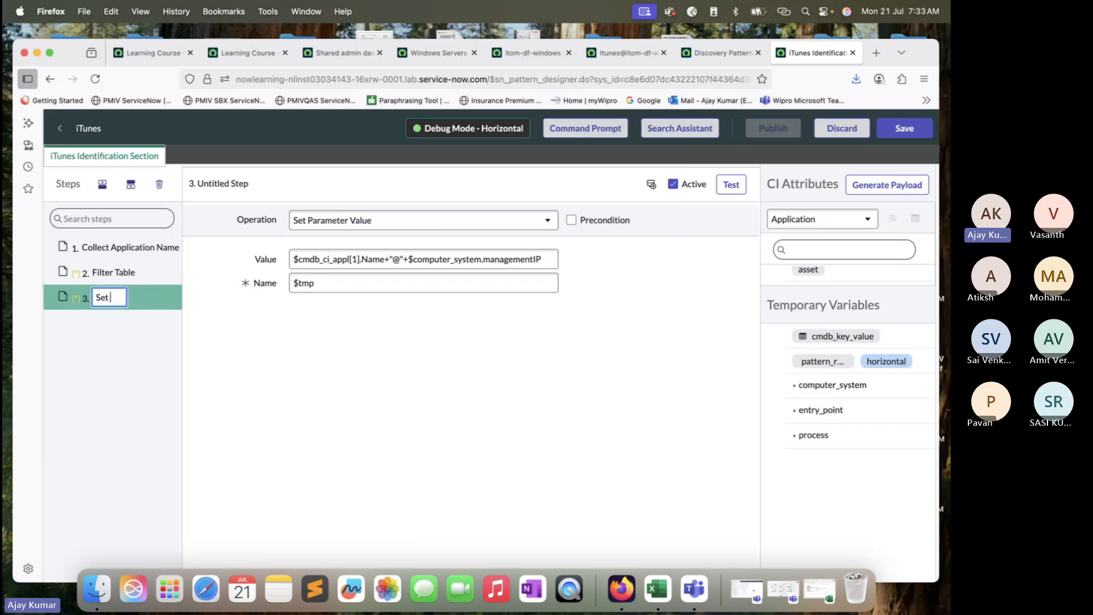
text( Applica)
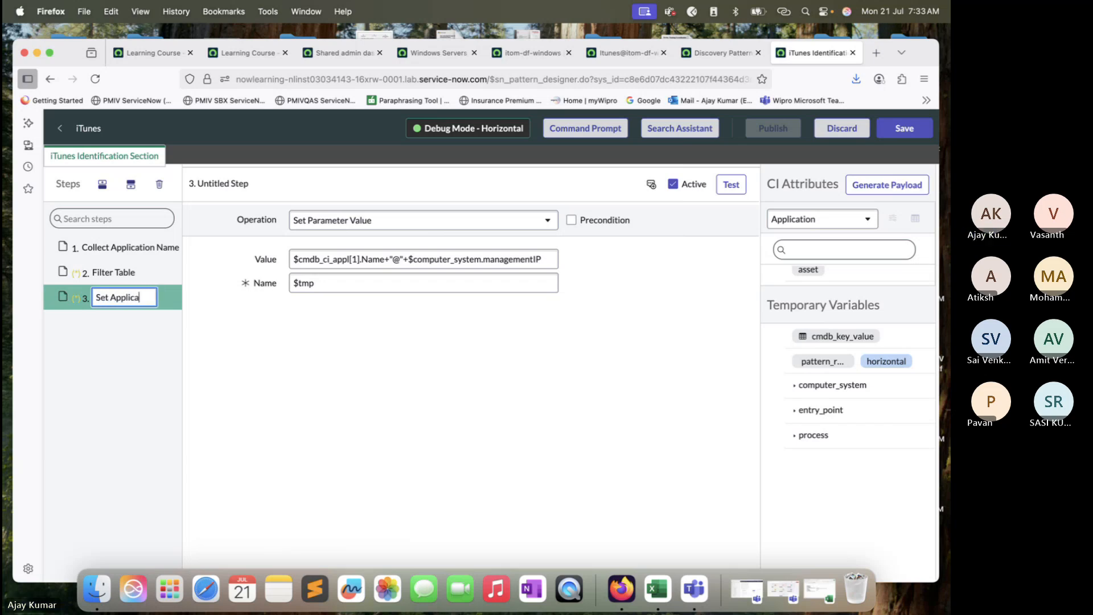
text(tion Name)
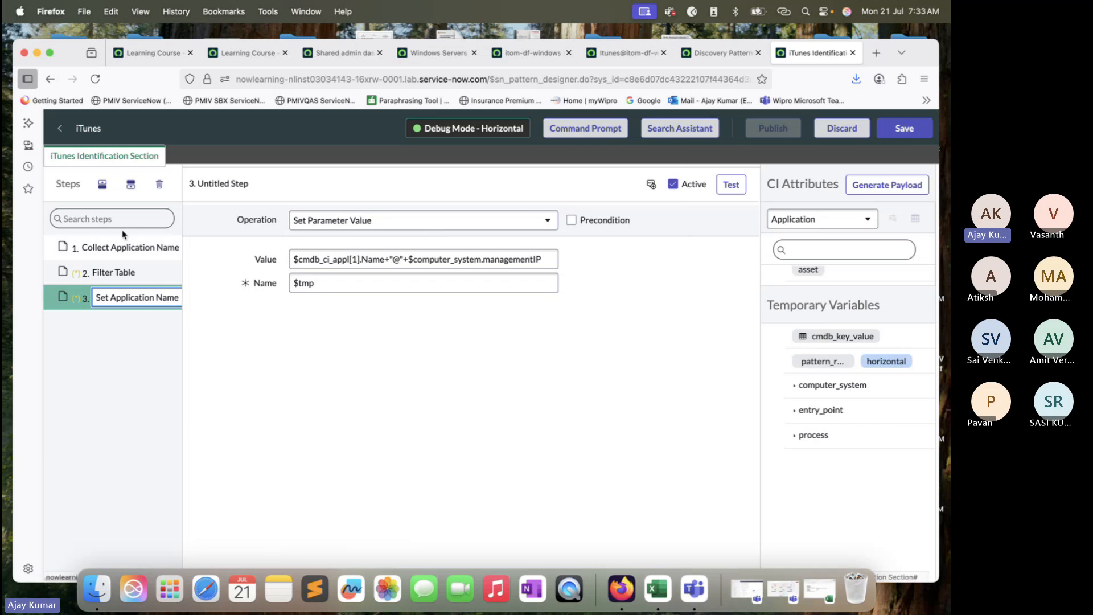
- Add a Set Parameter Value step below Set Application Name and name it Set Vendor Name
click(130, 184)
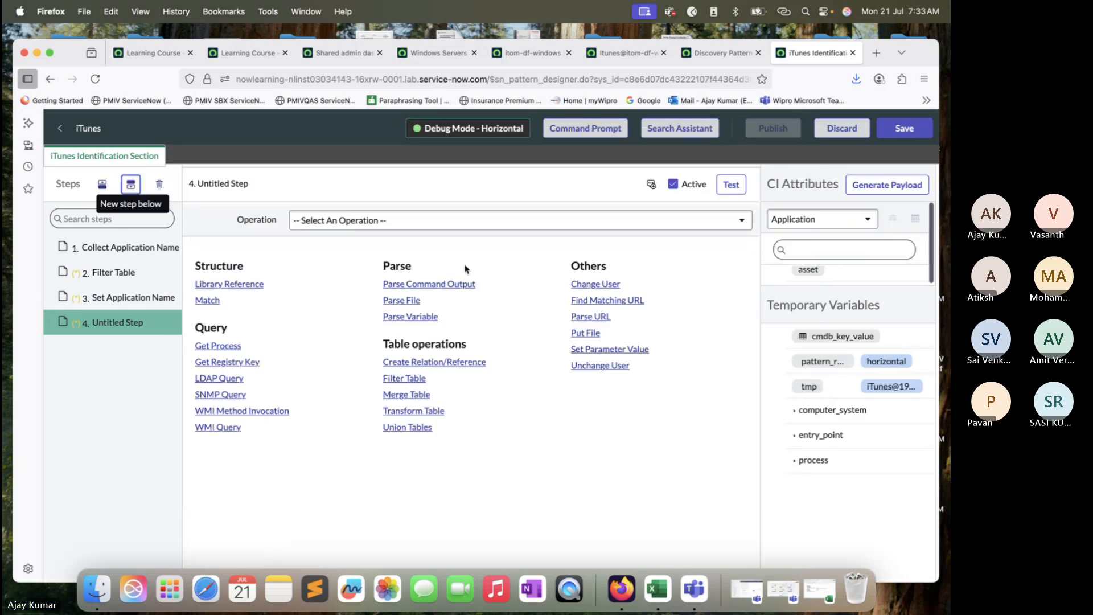
click(609, 348)
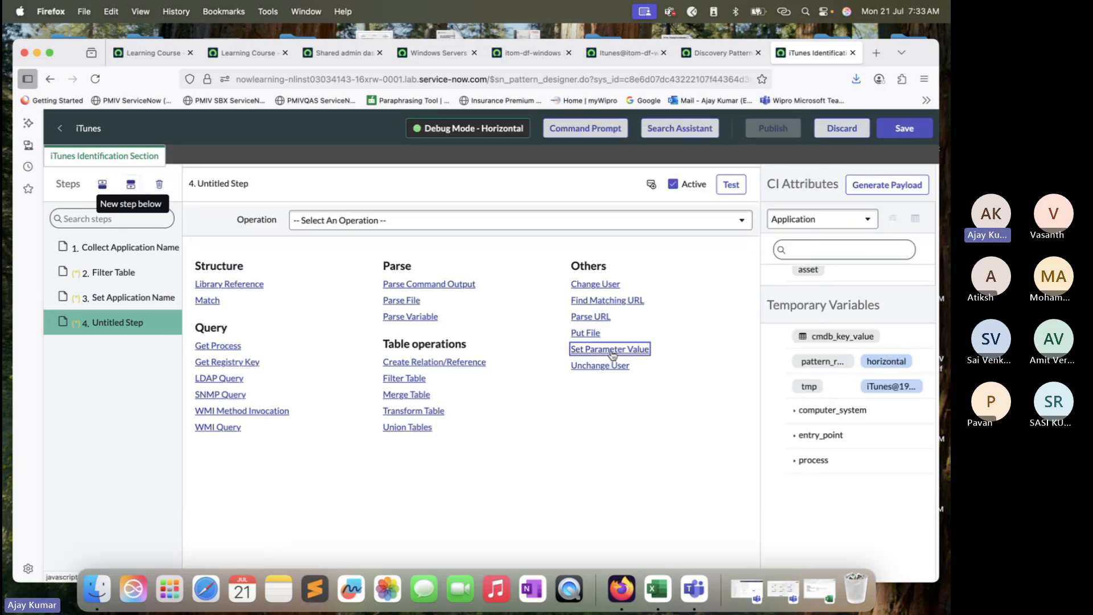
click(123, 324)
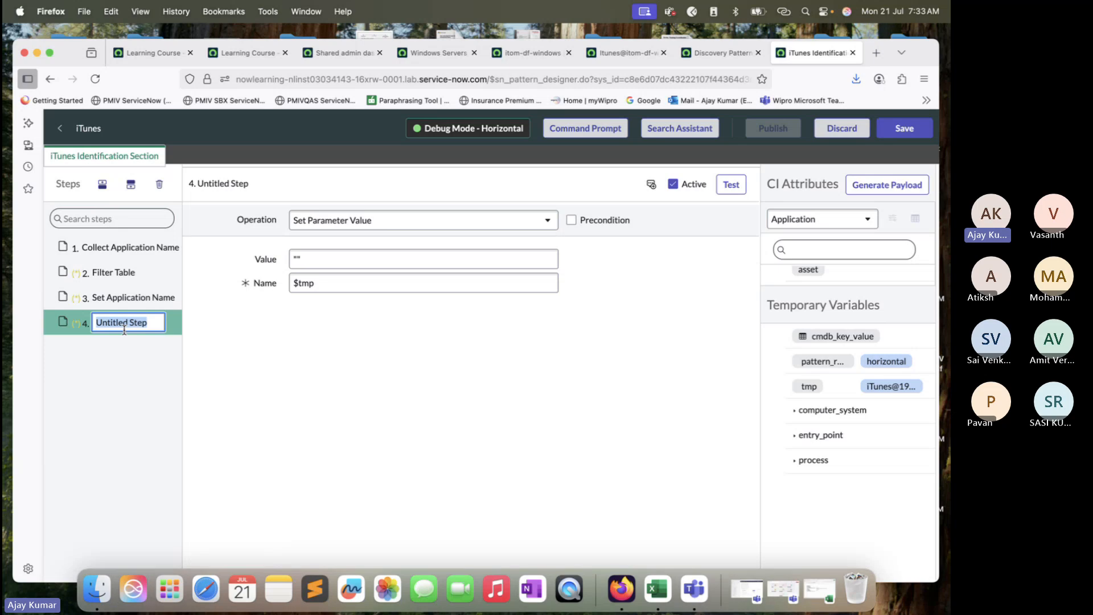
text(Vendor)
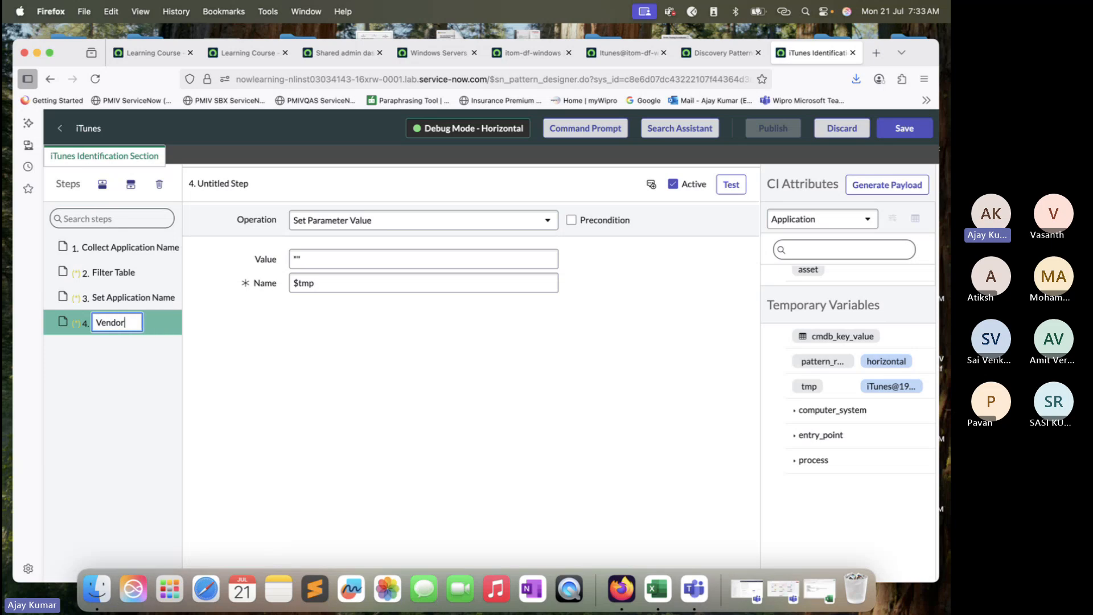
click(95, 322)
text(Set Vendor Name)
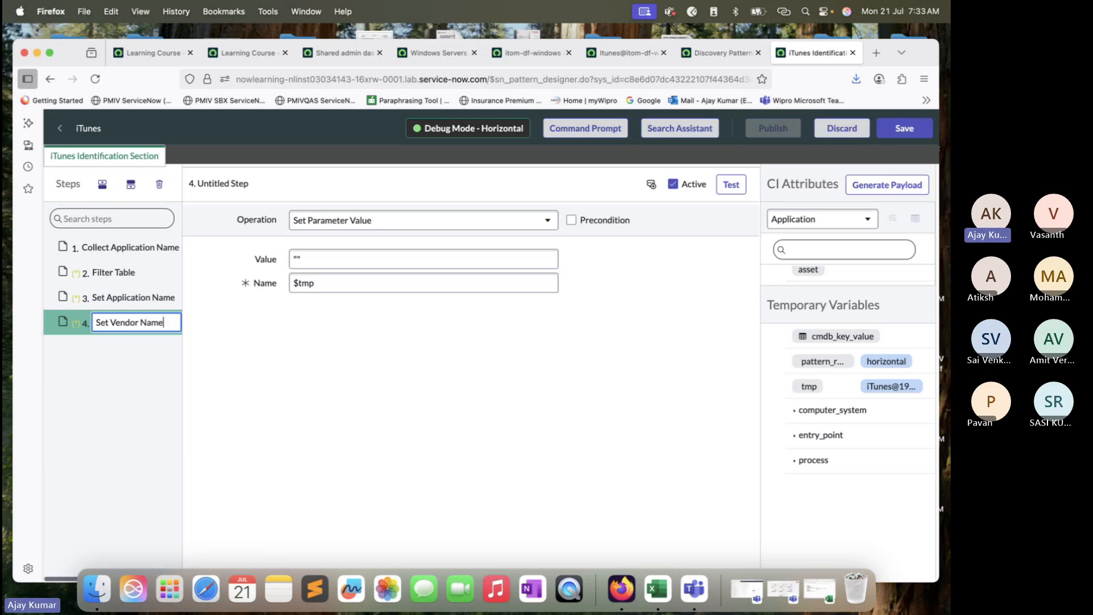
click(265, 362)
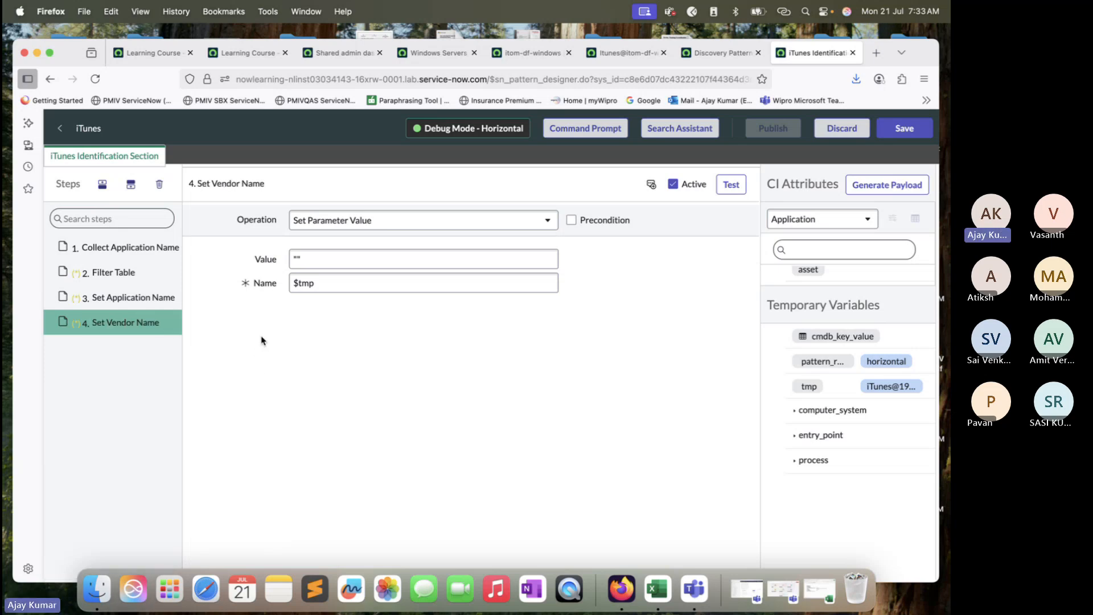
- Copy the Set Application Name step's full value expression into the Value of the Set Vendor Name step
click(138, 300)
triple_click(384, 259)
key(super+c)
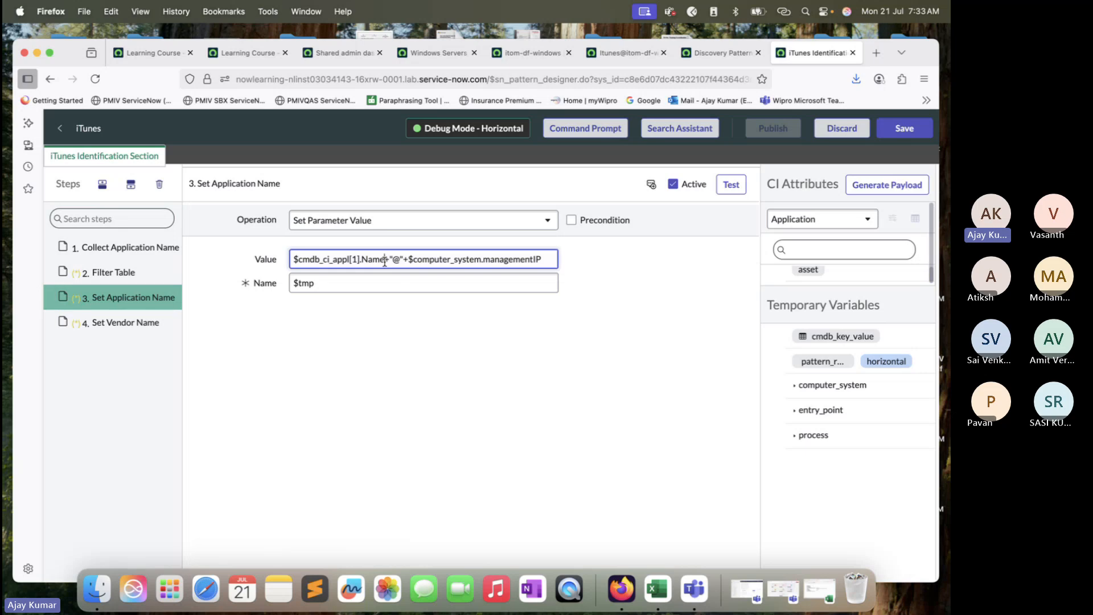
click(139, 323)
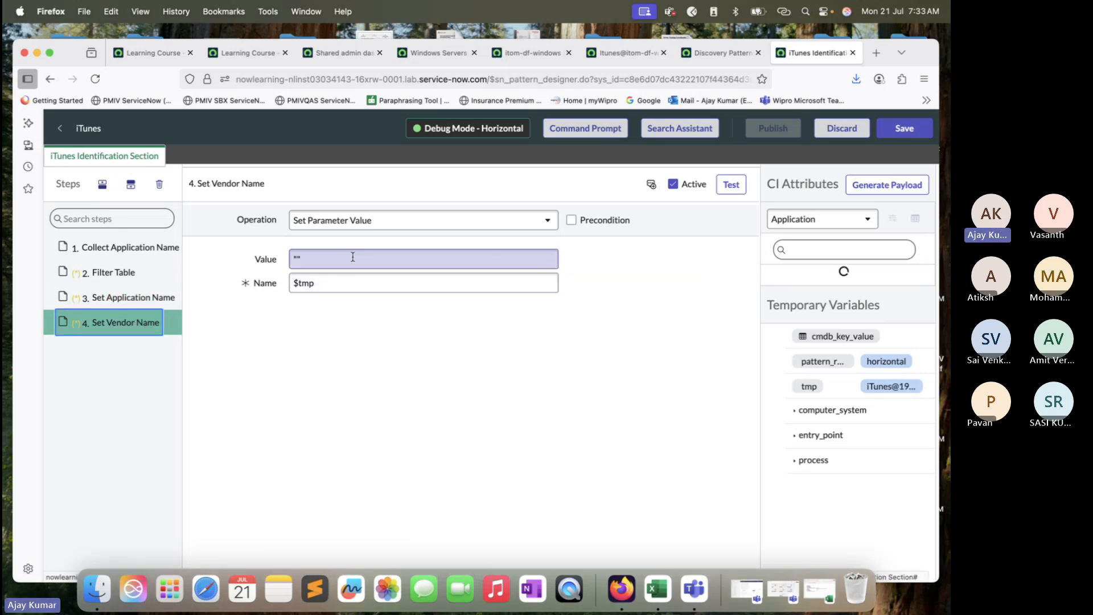
triple_click(353, 257)
key(super+v)
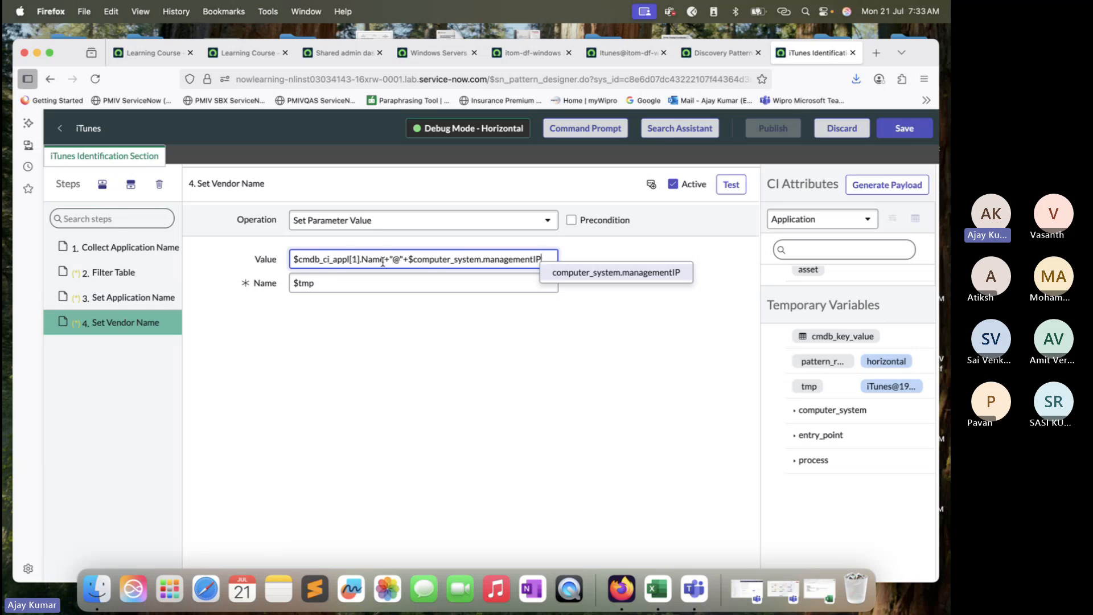
- Replace Name with Vendor and remove the management IP suffix so the value reads $cmdb_ci_appl[1].Vendor
drag(385, 260, 360, 260)
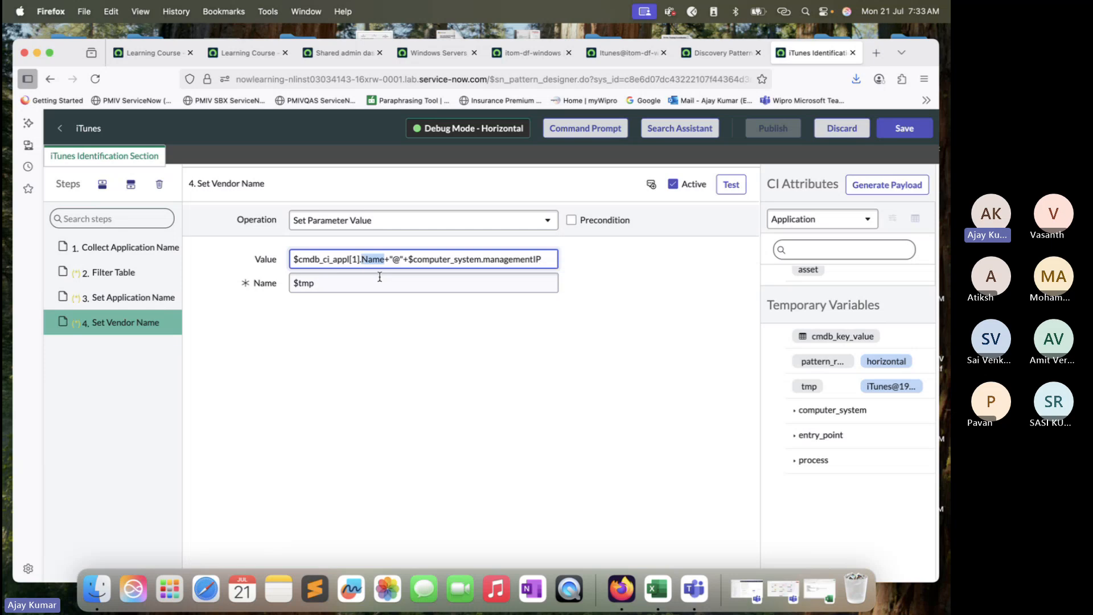
text(Vendo)
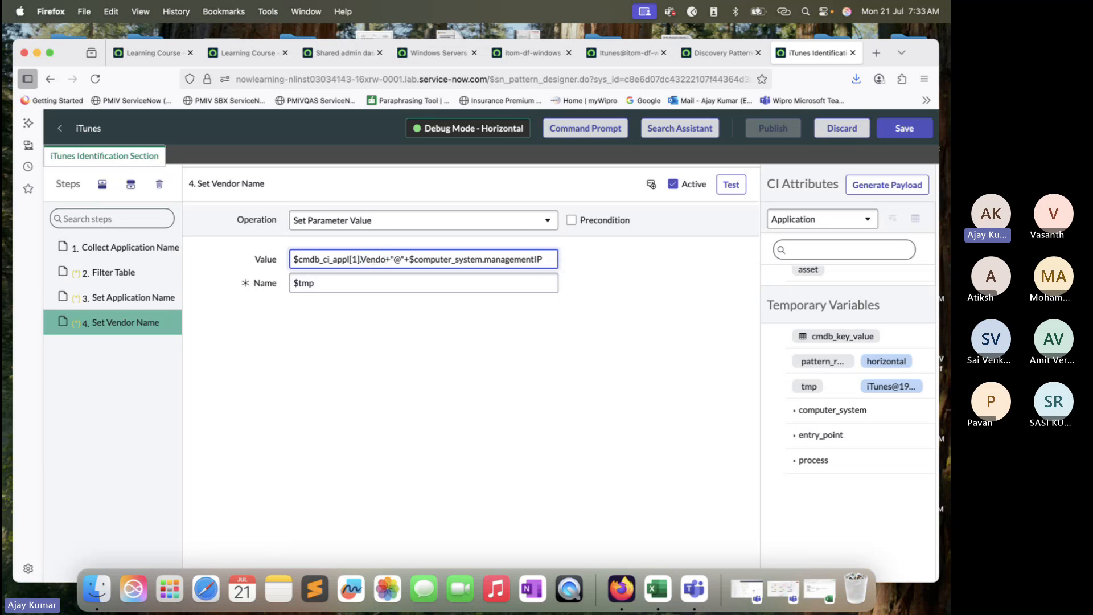
text(r)
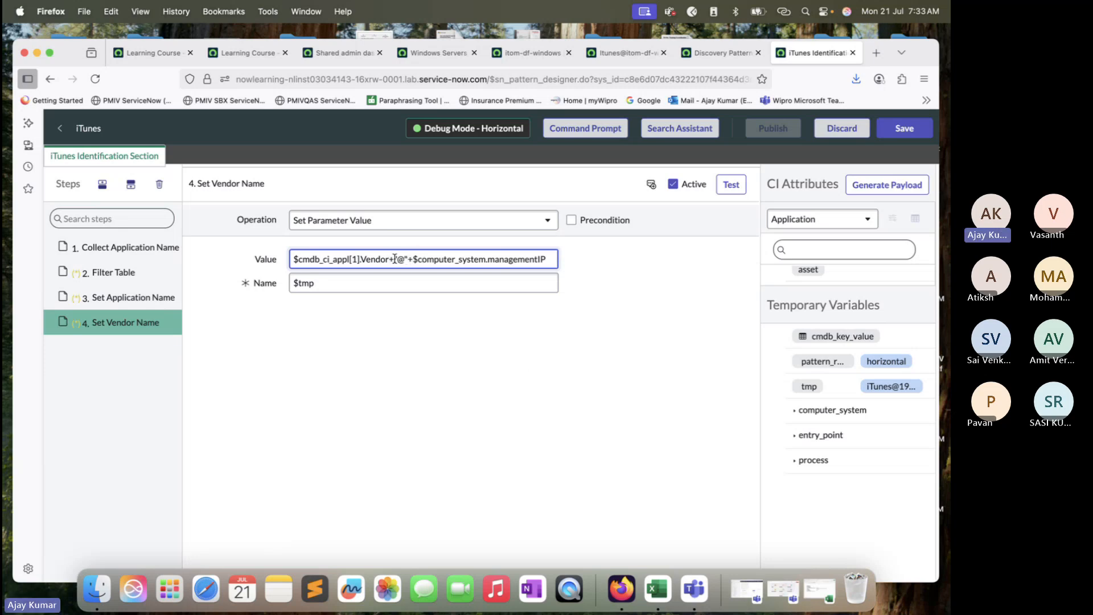
drag(389, 259, 552, 260)
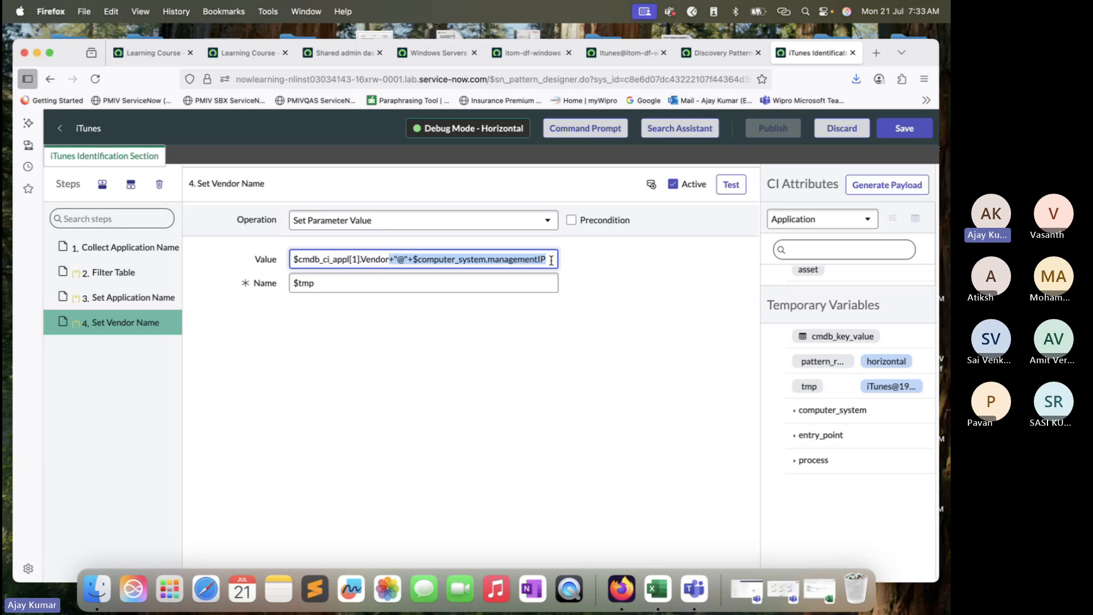
key(BackSpace)
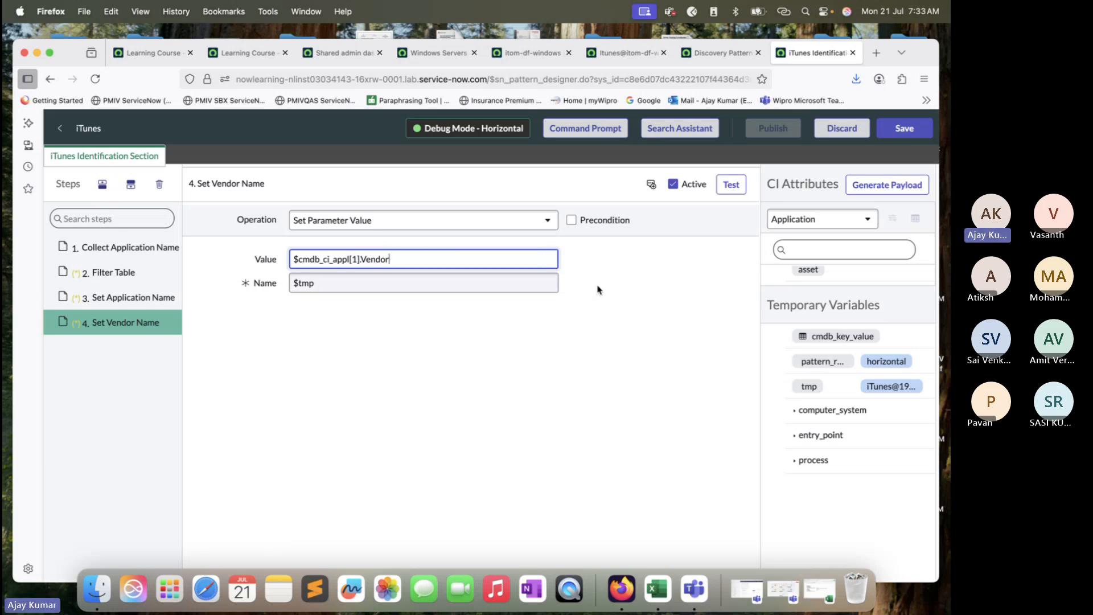
- Test the Set Vendor Name step, check the value of the tmp variable, and close the result
click(730, 183)
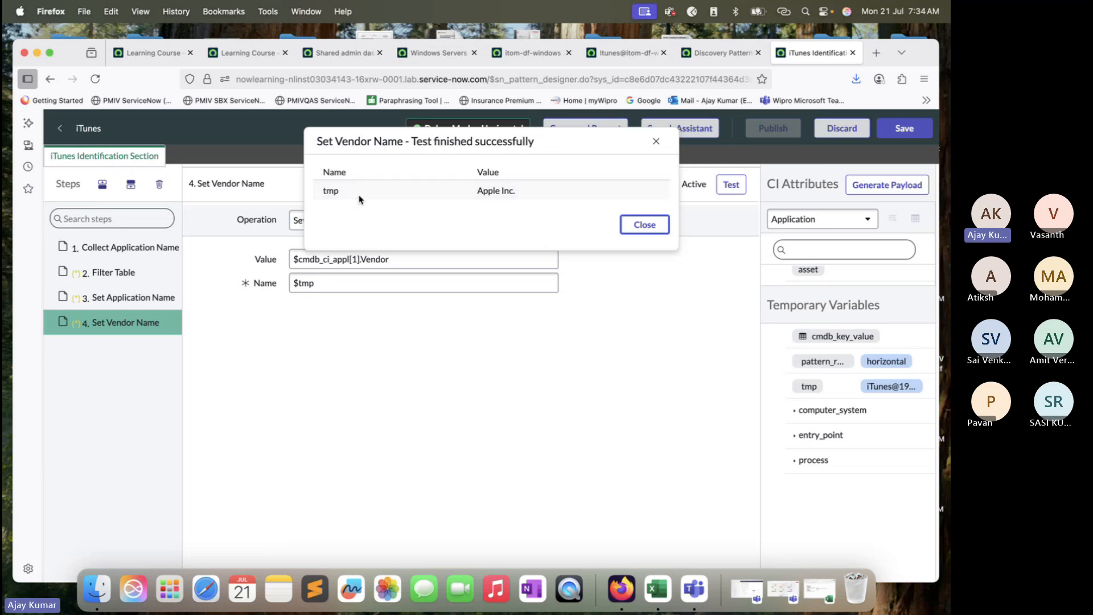
click(519, 194)
drag(519, 193, 477, 192)
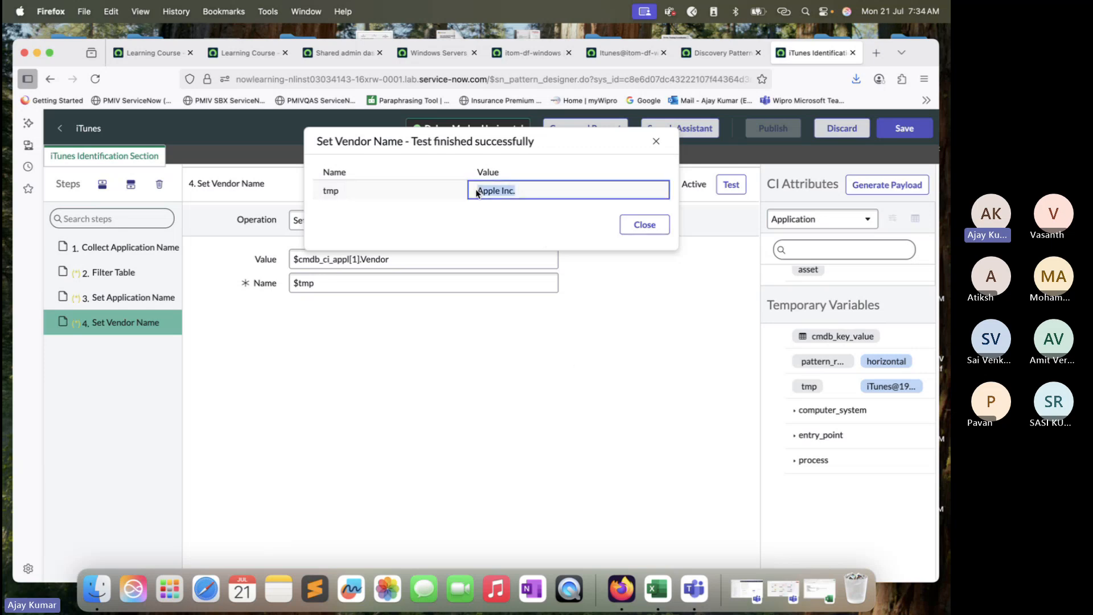
click(656, 141)
- Set the Name target of the Set Application Name step to $cmdb_ci_appl[1].name, reusing the table reference from its Value expression
click(156, 295)
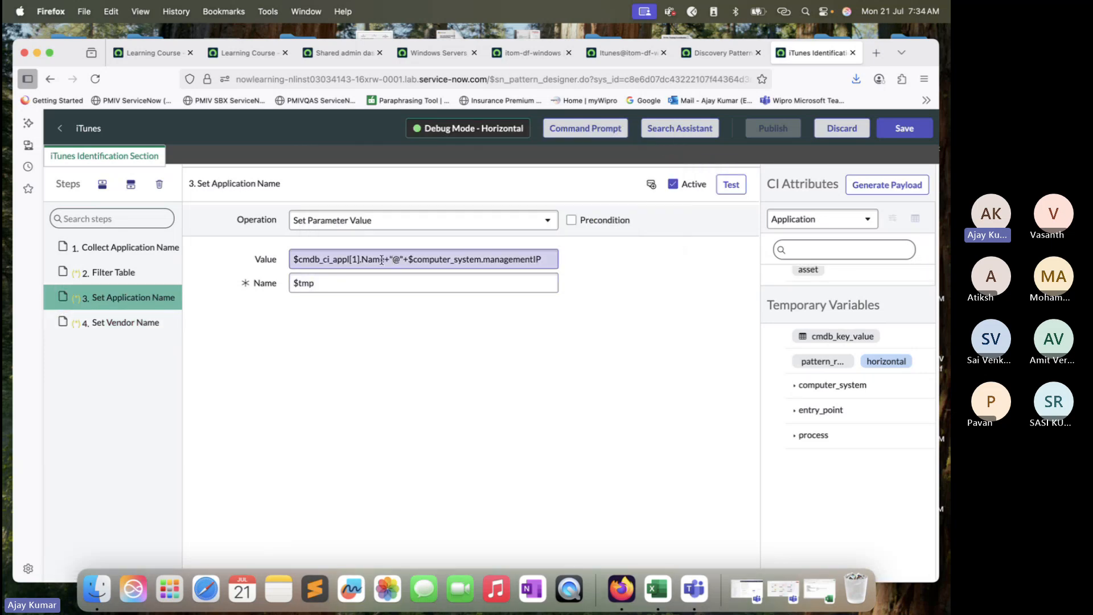
drag(381, 260, 294, 261)
key(cmd+c)
click(337, 283)
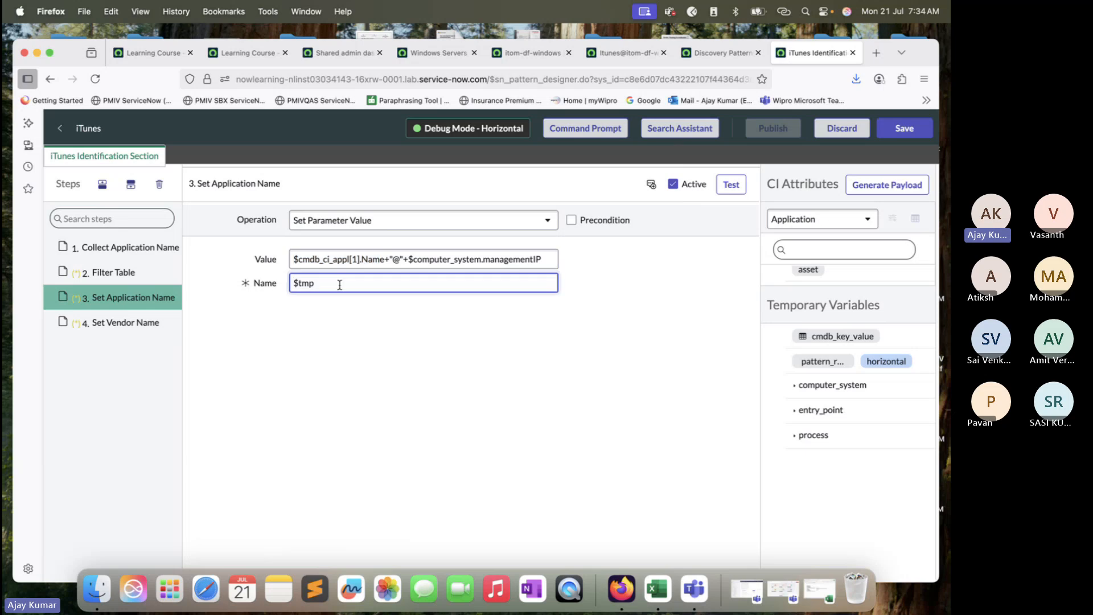
key(cmd+a)
key(cmd+v)
click(365, 283)
key(BackSpace)
text(nam)
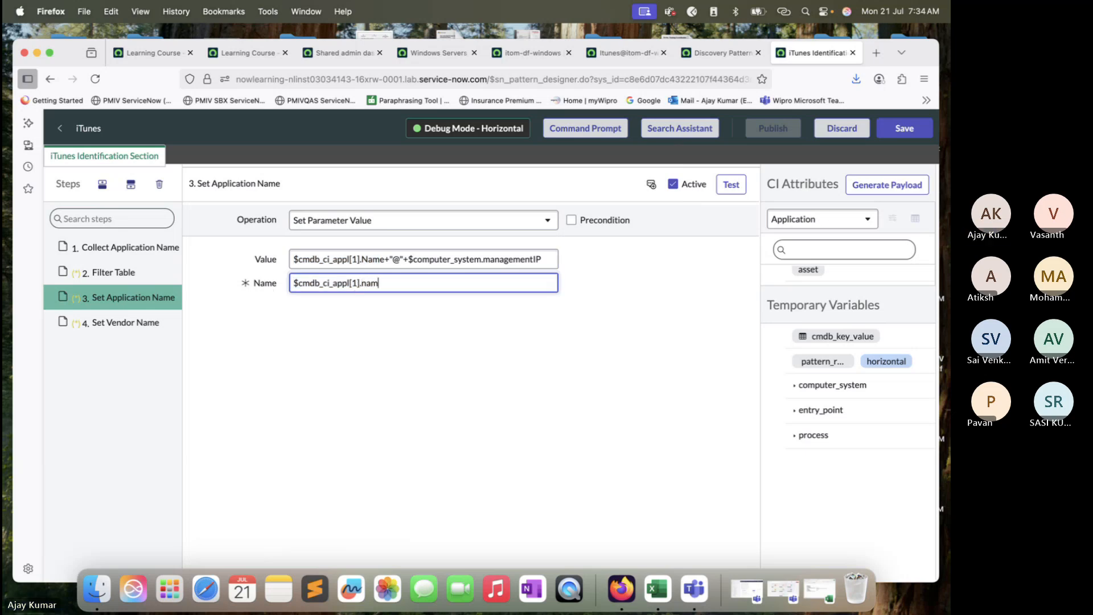
text(e)
click(443, 342)
- Return to the Set Vendor Name step, close the debug progress window, and place the cursor in its Value
click(114, 324)
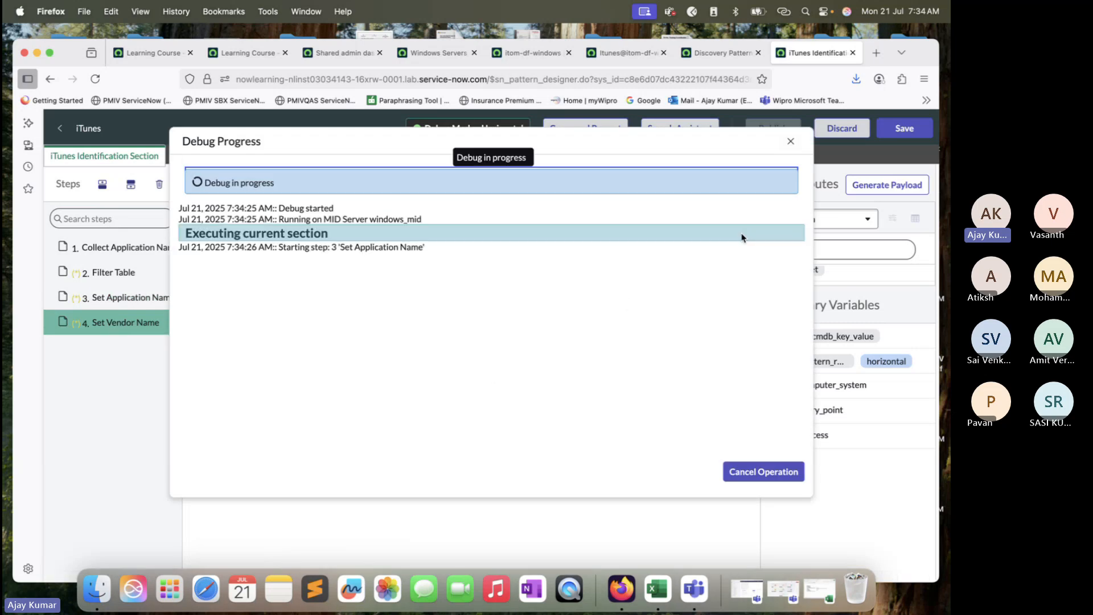
click(800, 142)
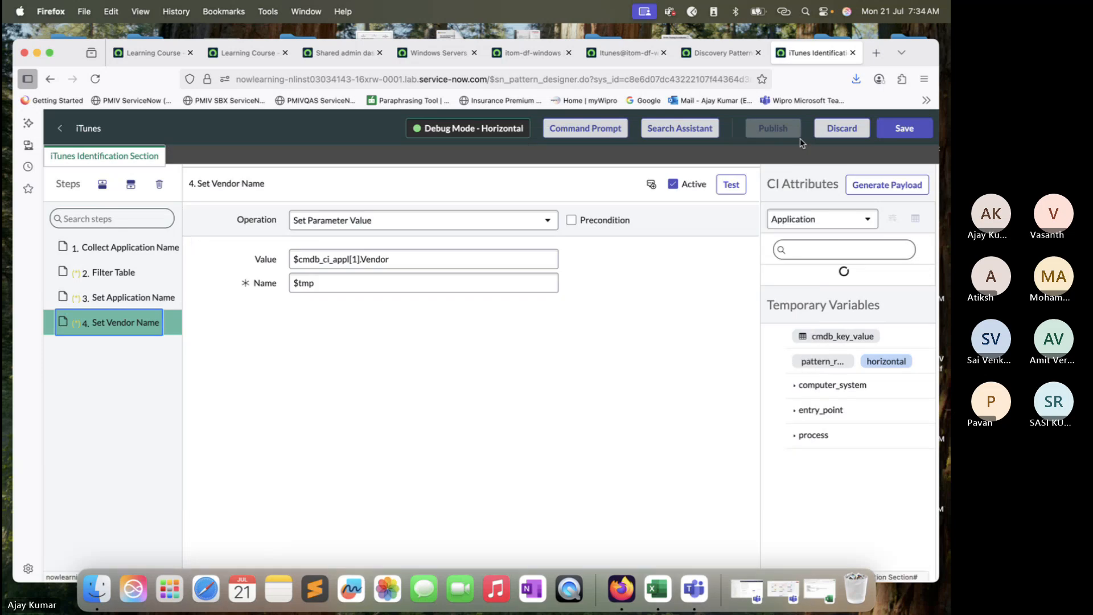
click(453, 264)
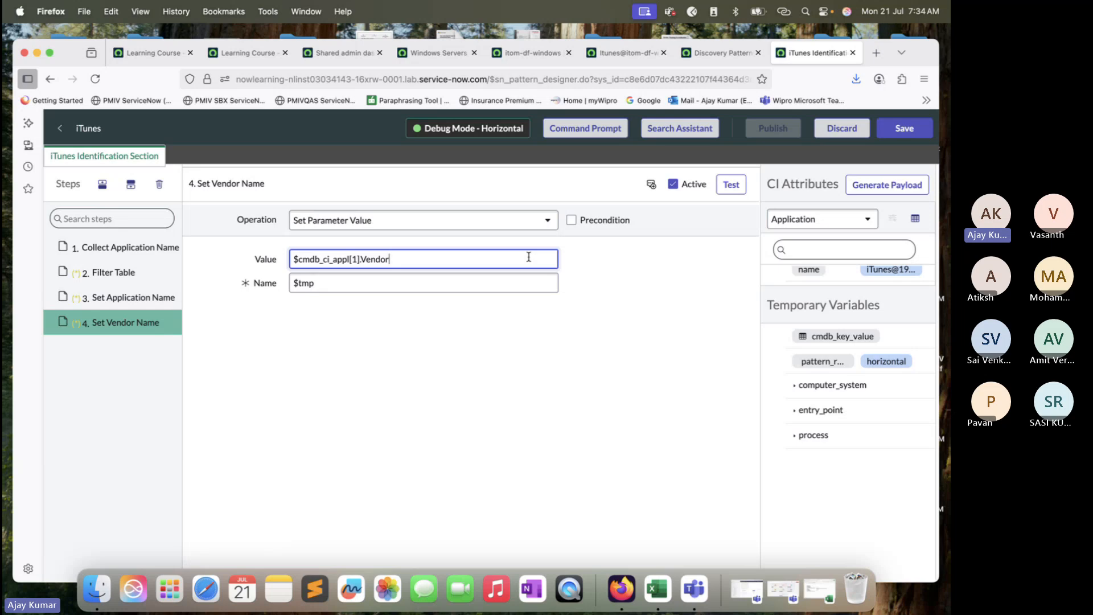
- Examine the iTunes application record for a field that could hold the vendor information, then return to the pattern designer
click(622, 52)
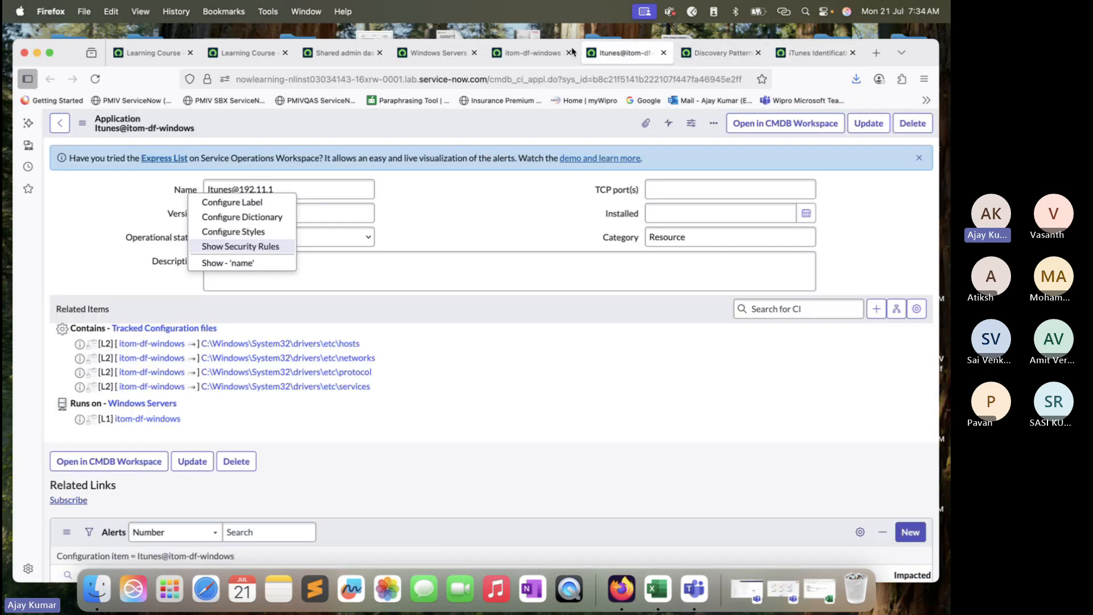
click(566, 335)
click(586, 268)
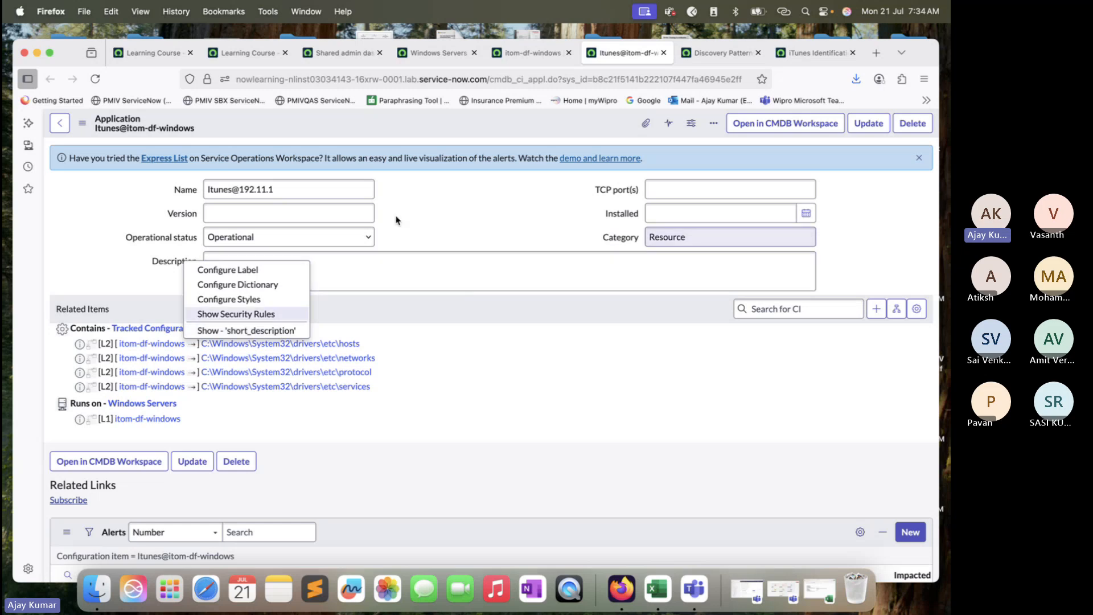
click(297, 197)
click(294, 213)
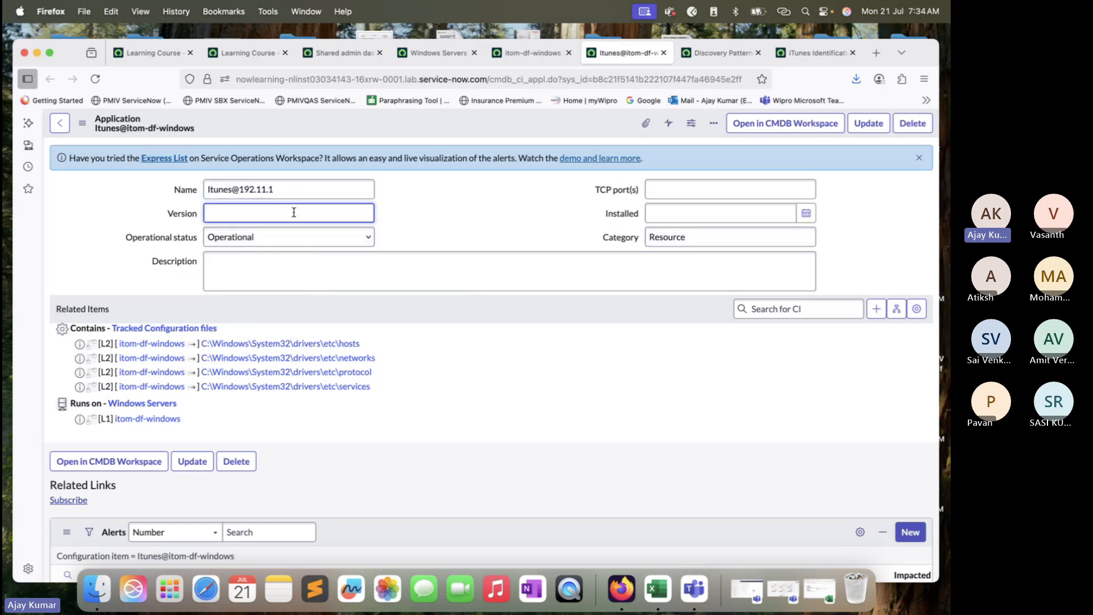
click(717, 190)
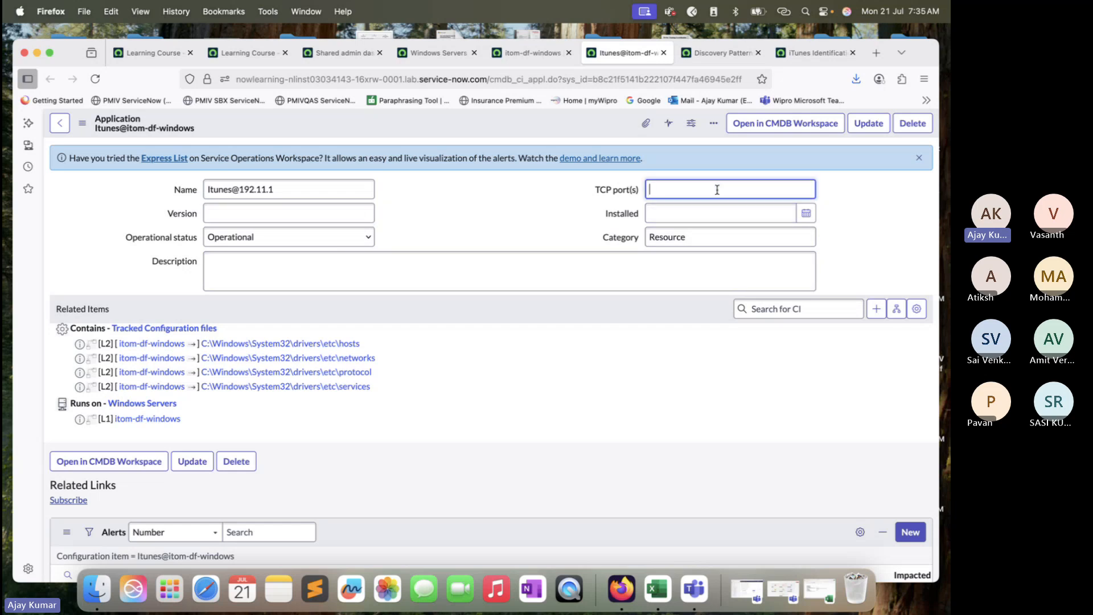
right_click(188, 264)
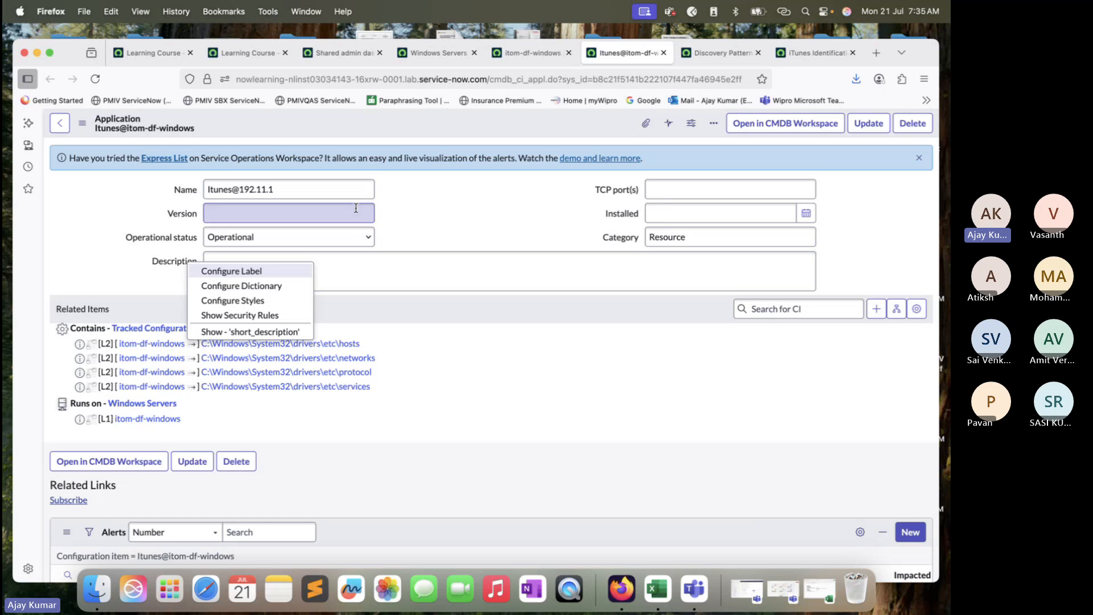
click(363, 271)
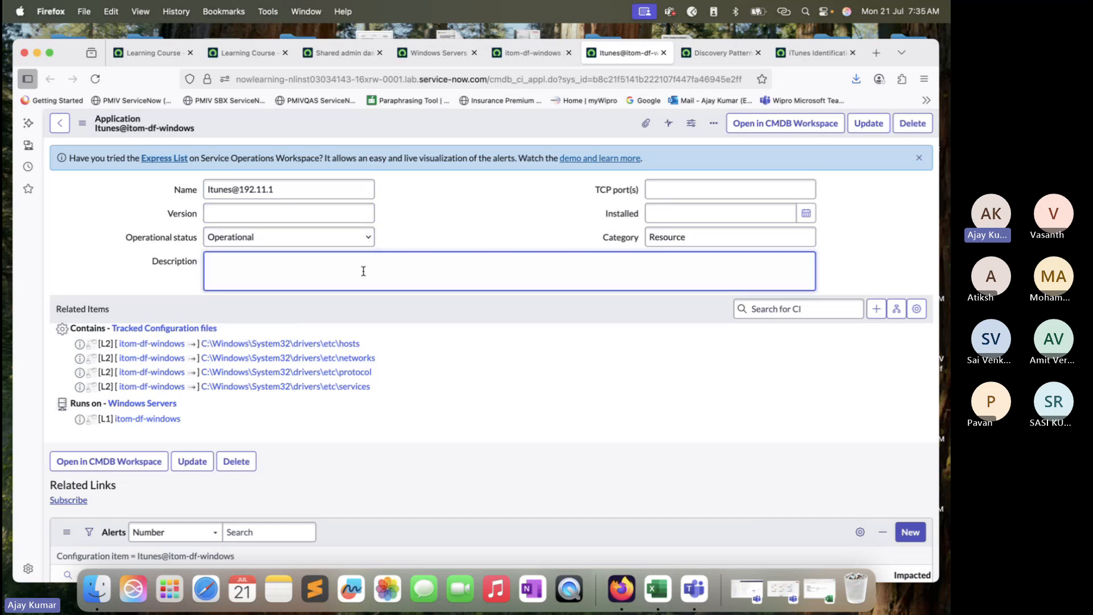
click(541, 58)
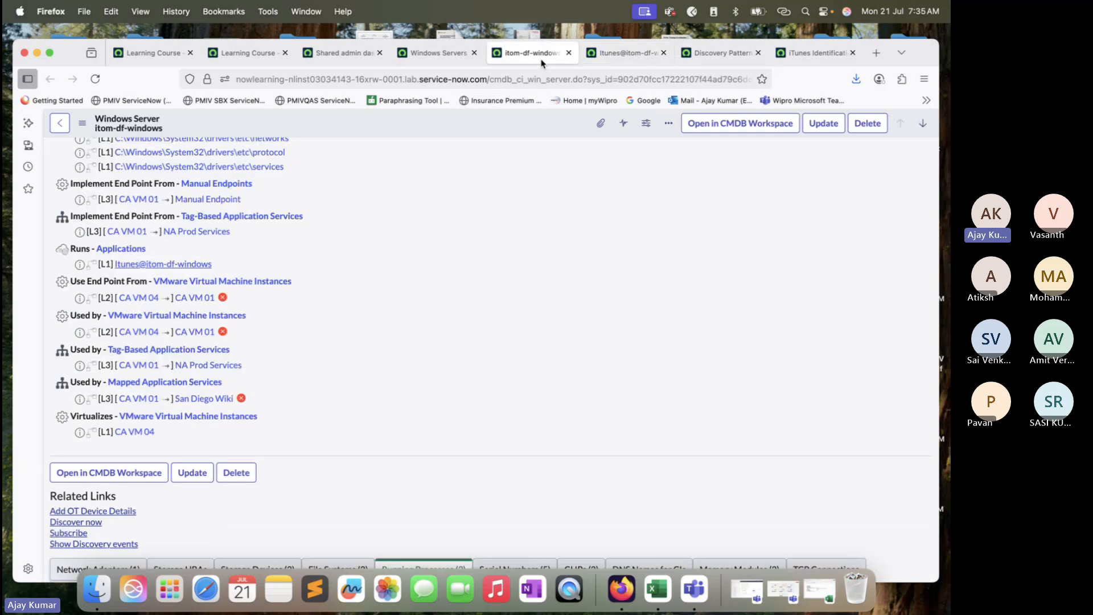
click(706, 54)
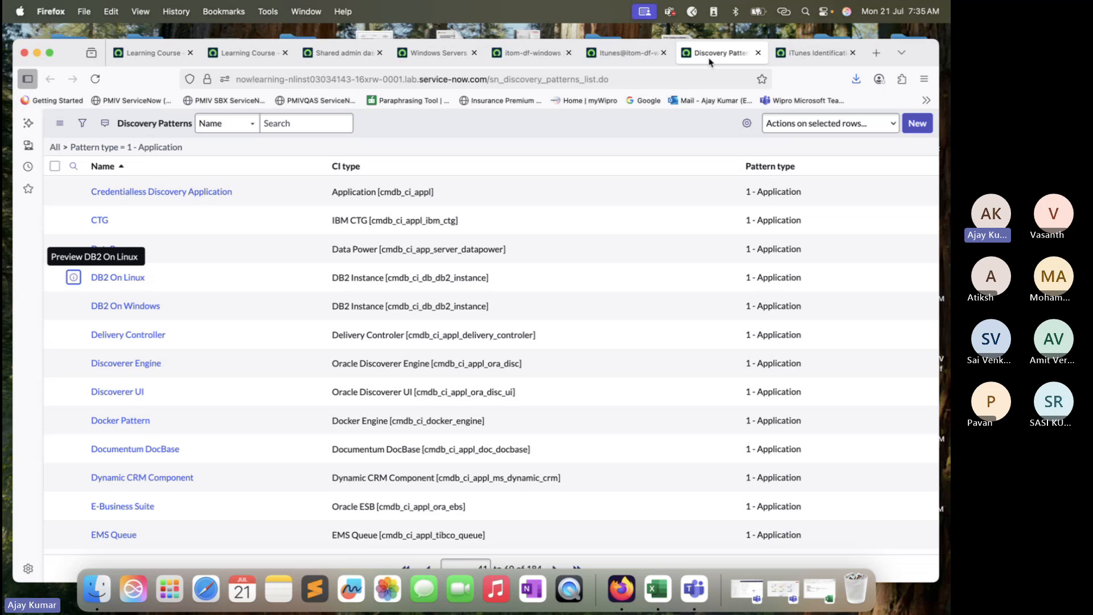
click(817, 54)
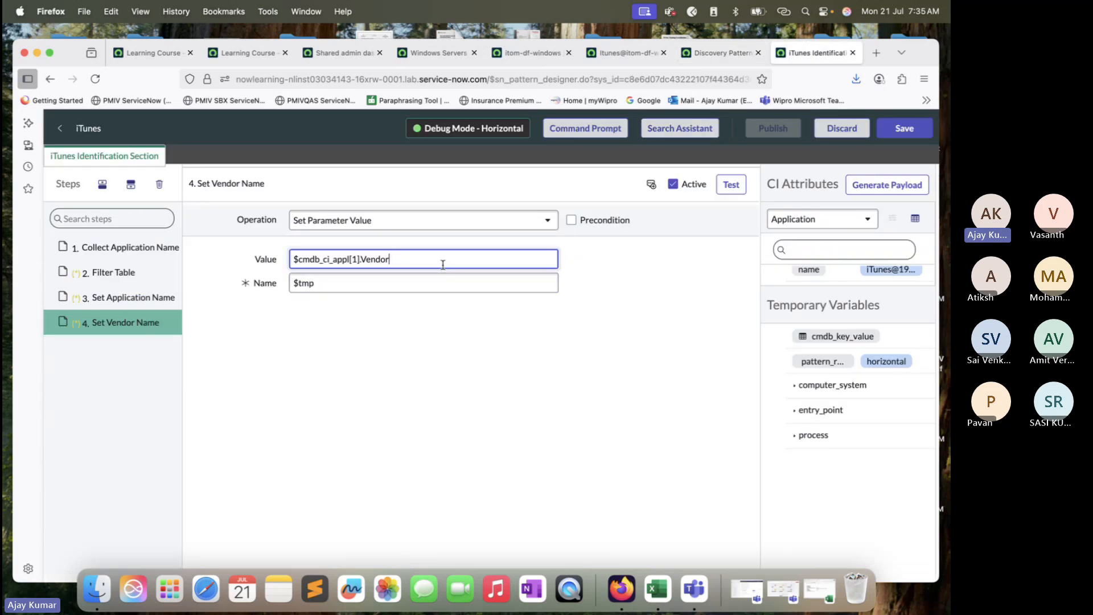
- Extend the Set Vendor Name step's Value to $cmdb_ci_appl[1].Vendor+""+$cmdb_ci_appl[1].Name
text(+'')
key(BackSpace)
key(BackSpace)
text(""+)
drag(389, 259, 289, 262)
key(super+c)
click(452, 266)
key(super+v)
double_click(484, 259)
text(Name)
- Test the Set Vendor Name step twice, check how vendor and name are joined in tmp, and close the results
click(733, 193)
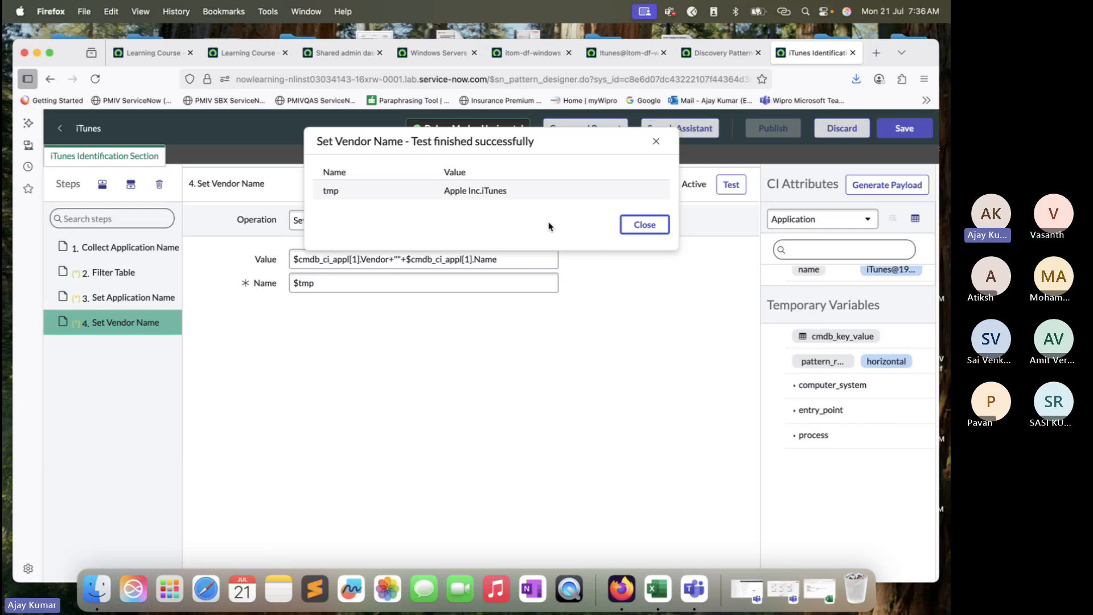
click(645, 225)
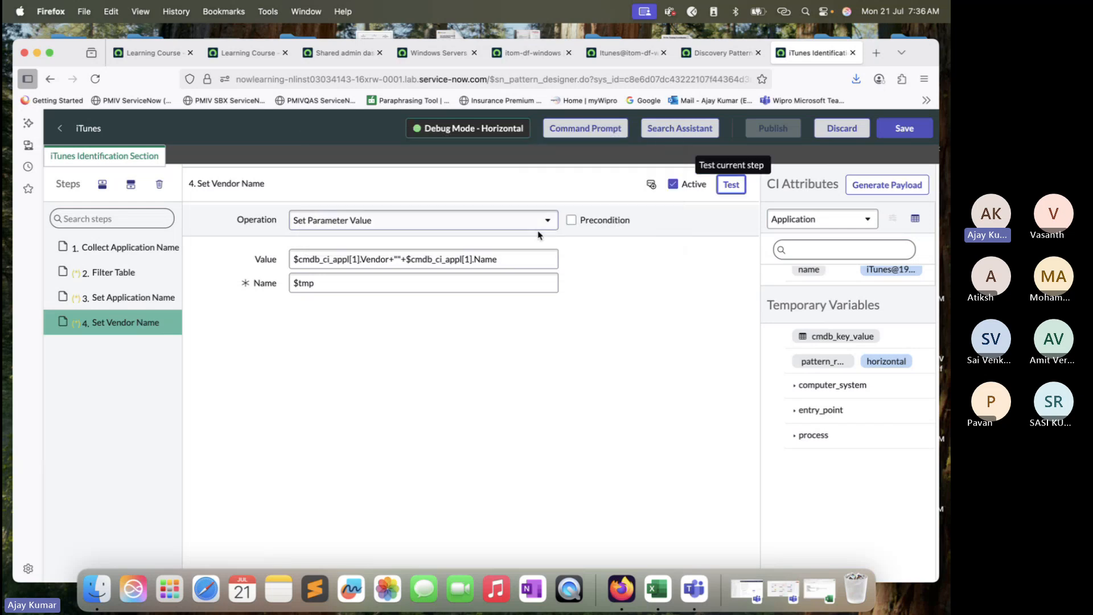
click(733, 186)
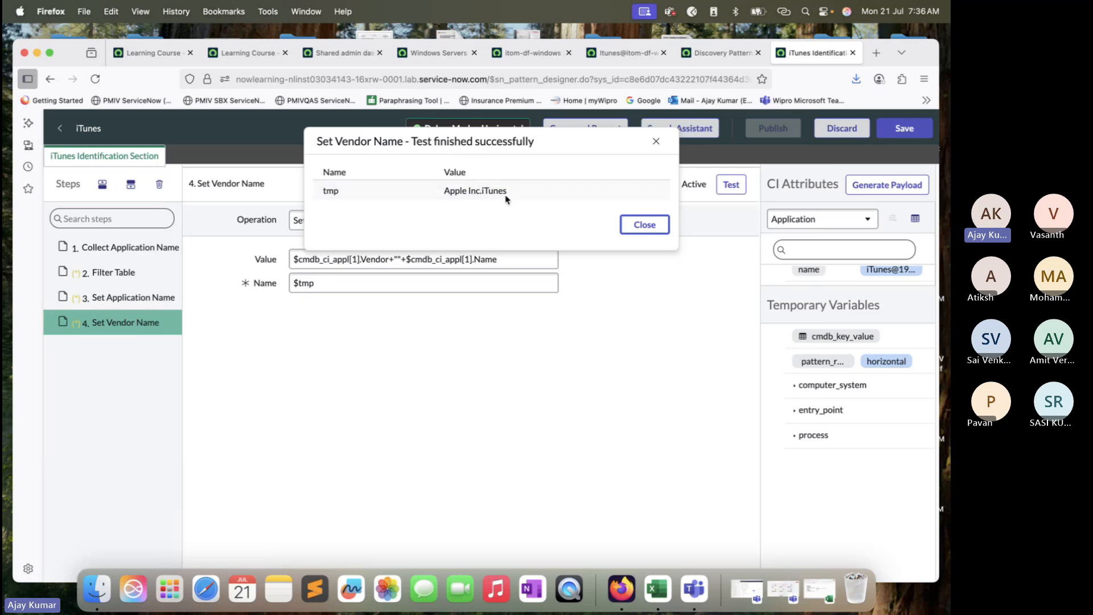
click(649, 227)
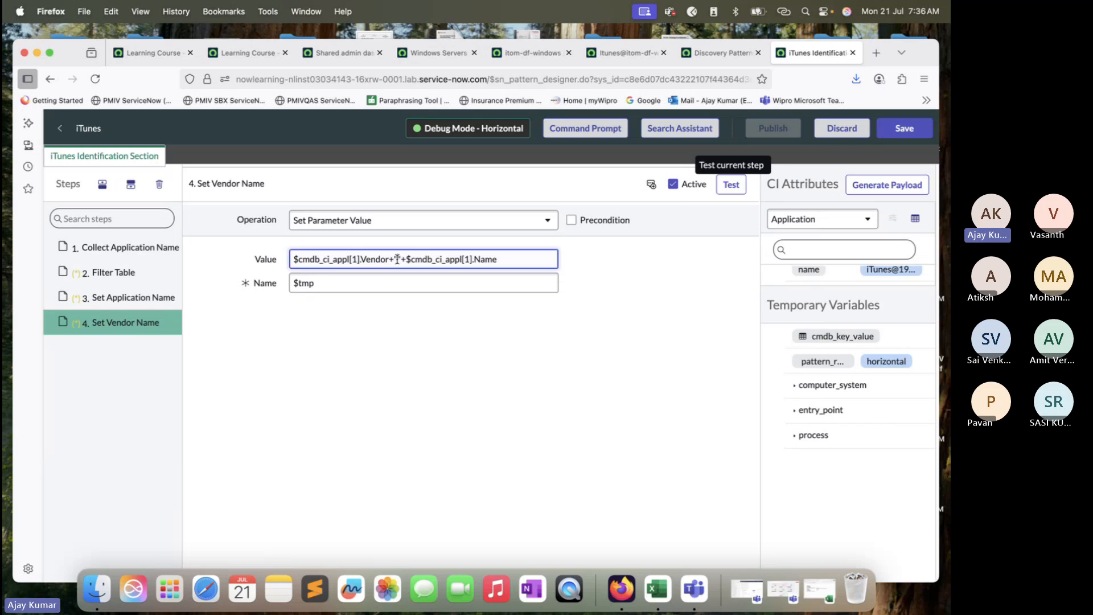
- Insert a space between the quotes in the Value expression, retest the step, check tmp, and close the result
drag(397, 260, 422, 259)
key(Left)
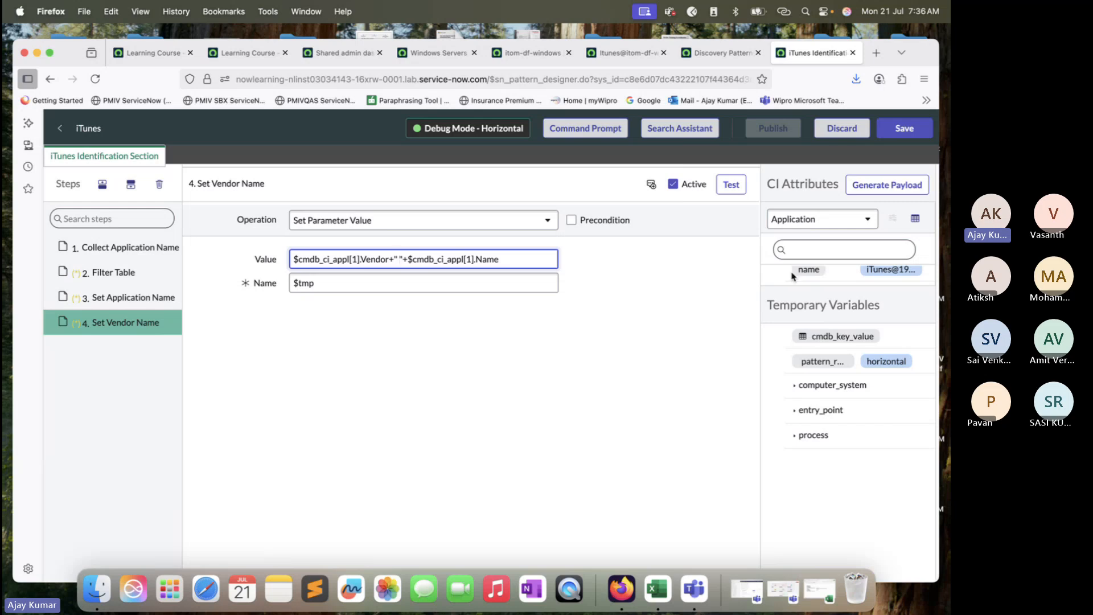
click(730, 184)
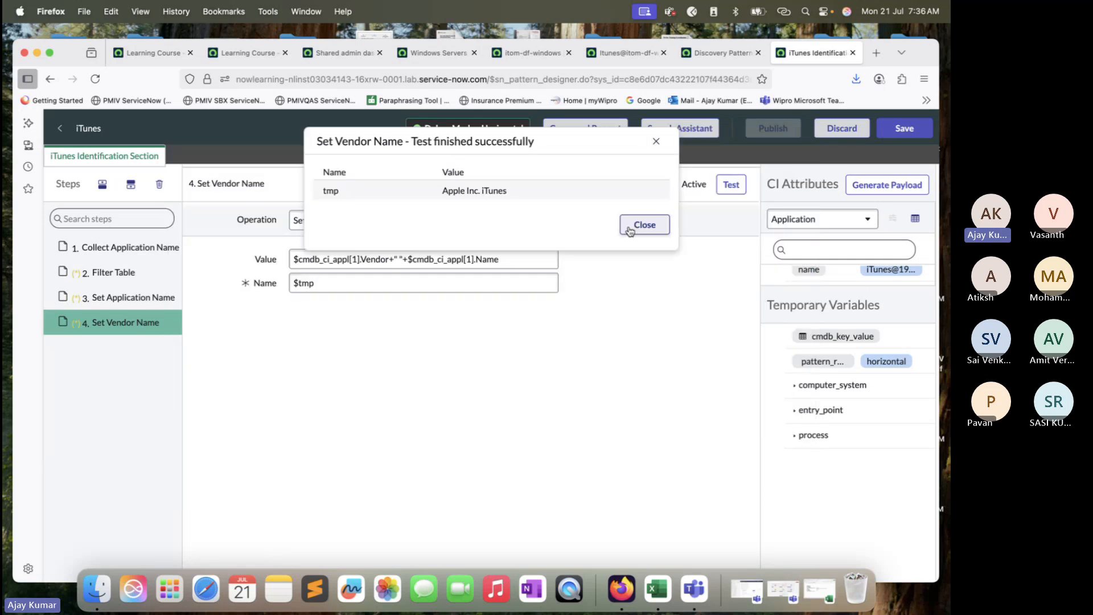
click(481, 190)
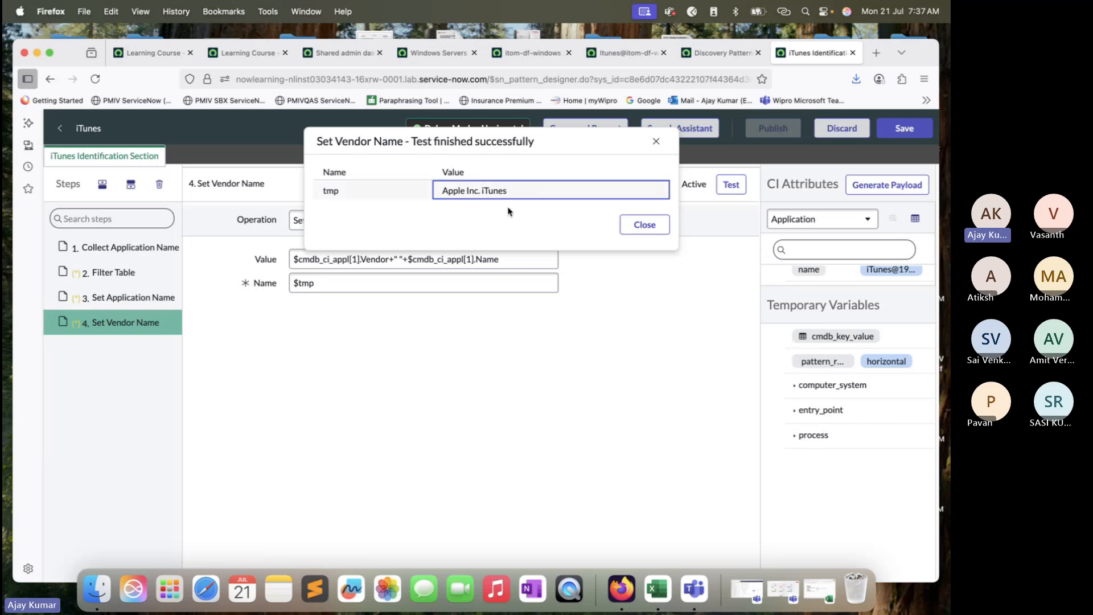
click(657, 231)
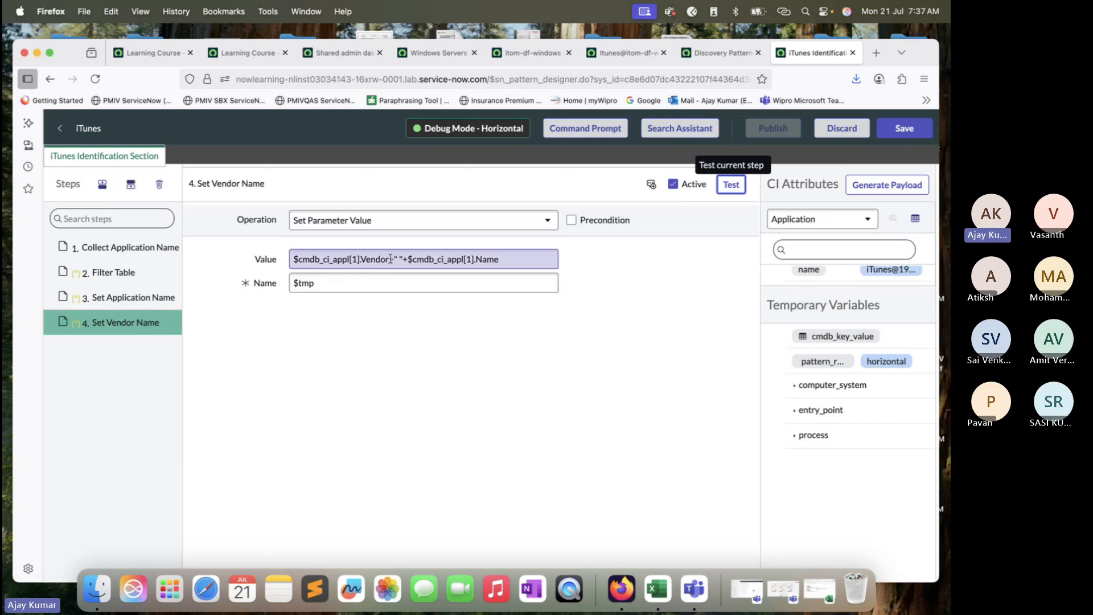
- Replace the Set Vendor Name step's Name target with $cmdb_ci_appl[1].Vendor copied from the Value expression
drag(390, 259, 272, 256)
key(super+c)
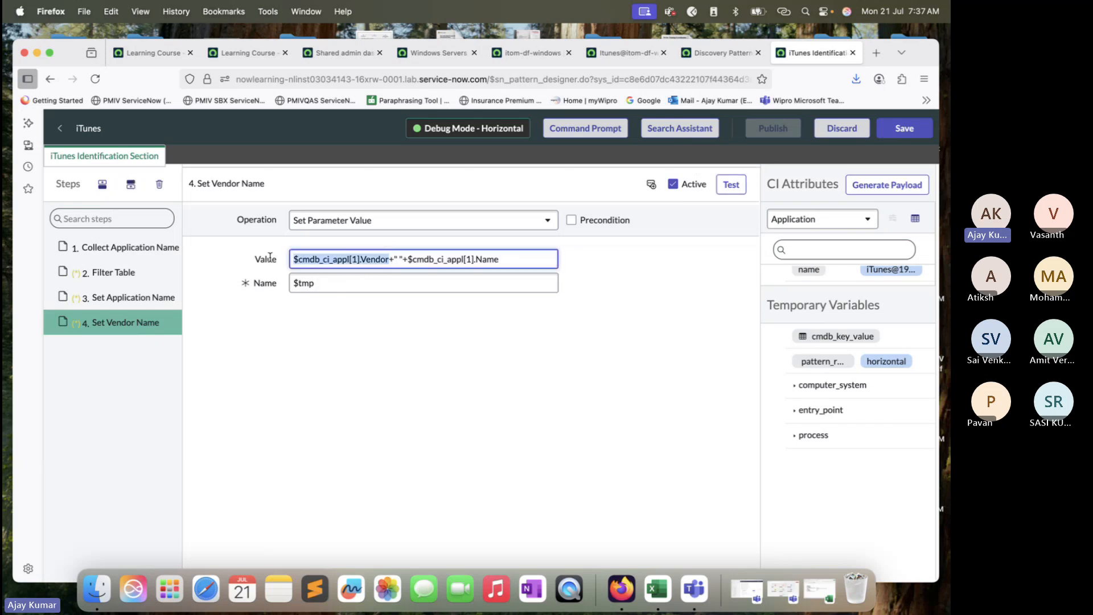
click(331, 283)
key(super+v)
drag(314, 283, 273, 281)
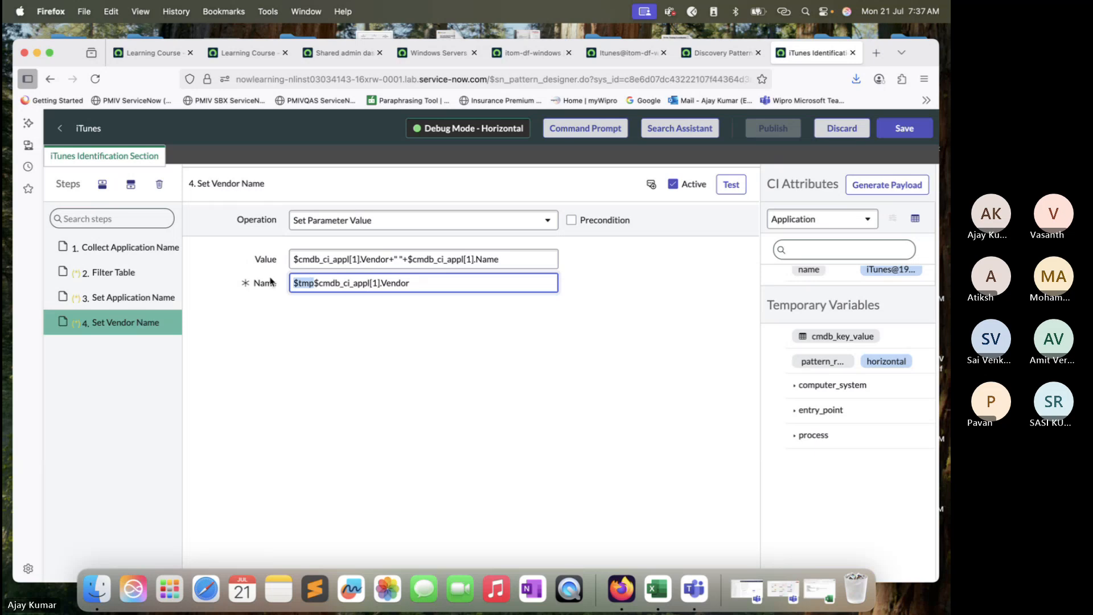
key(BackSpace)
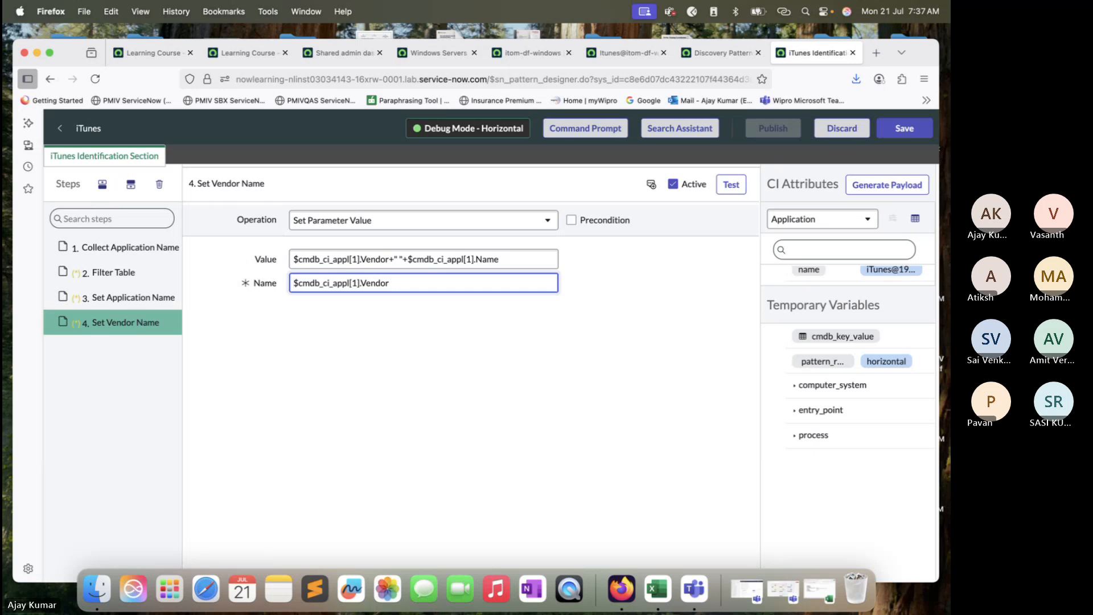
- On the iTunes application record, show the Description field's dictionary info and copy its field name, short_description
click(626, 54)
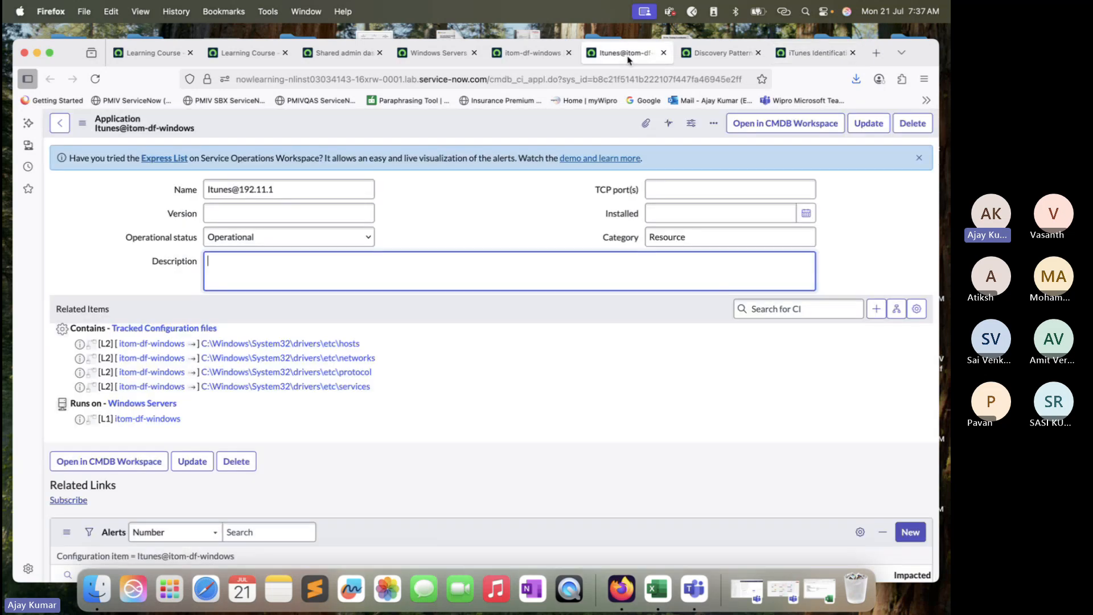
right_click(178, 267)
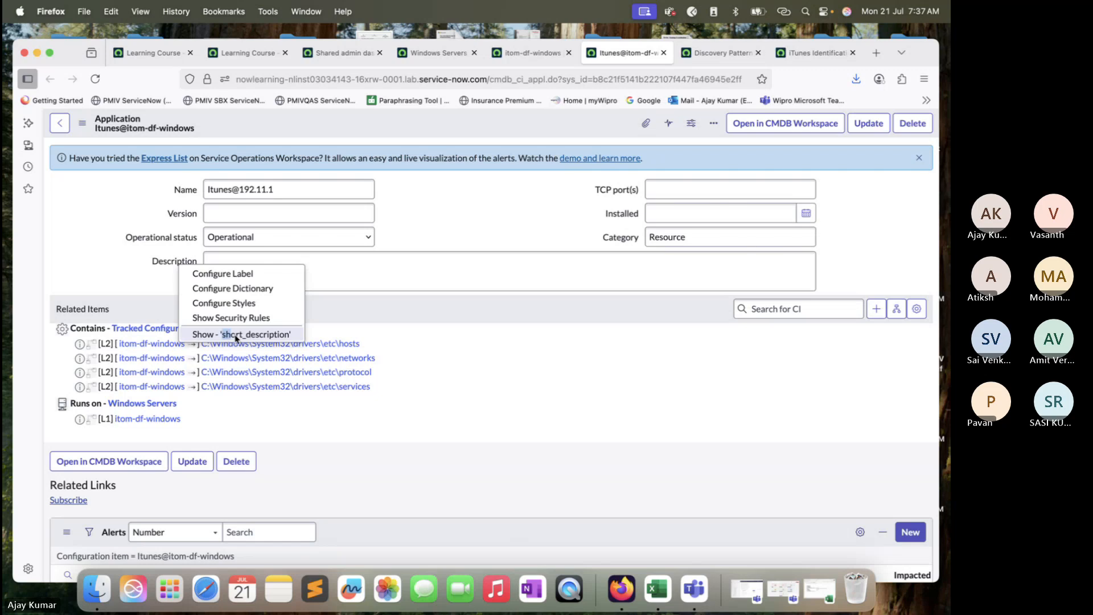
drag(235, 338, 289, 341)
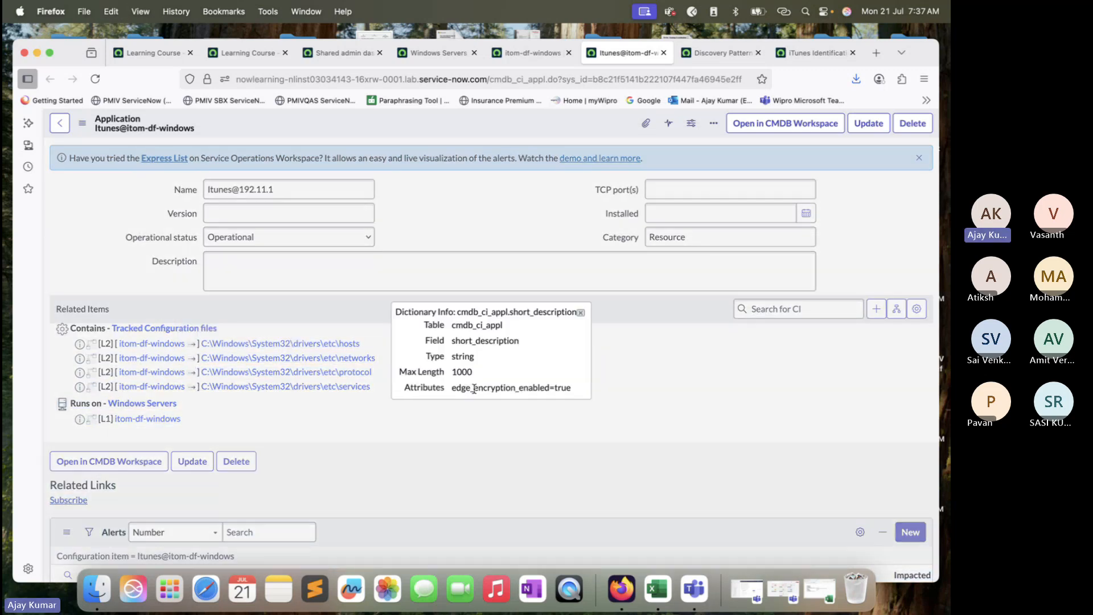
drag(450, 340, 520, 341)
key(super+c)
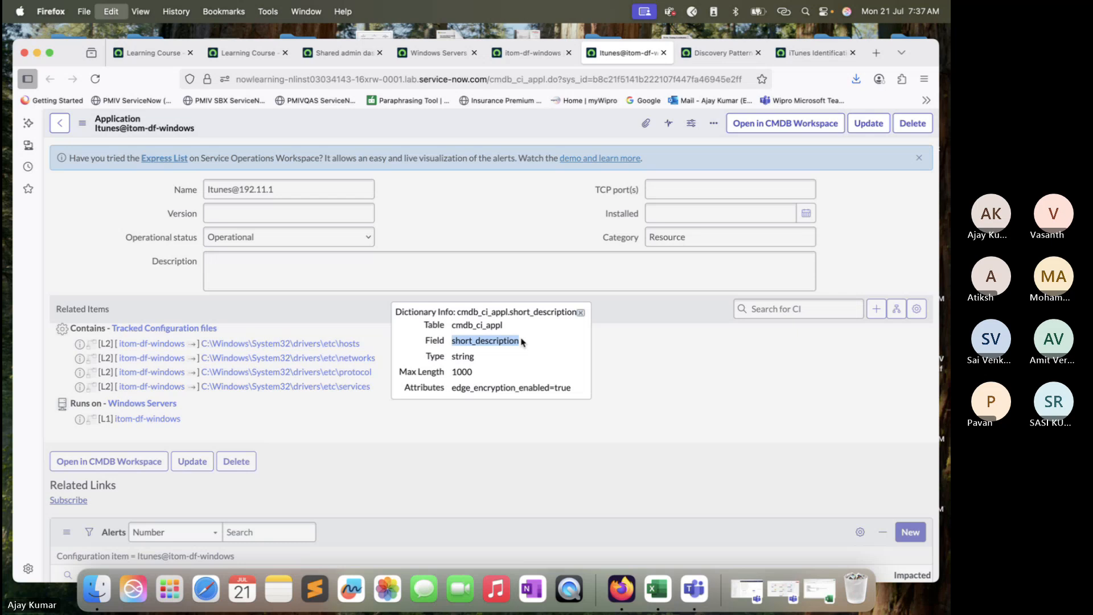
click(649, 359)
- Back in the pattern designer, replace Vendor in the Name target with short_description, remove the extra spaces, and keep row index 1
click(795, 53)
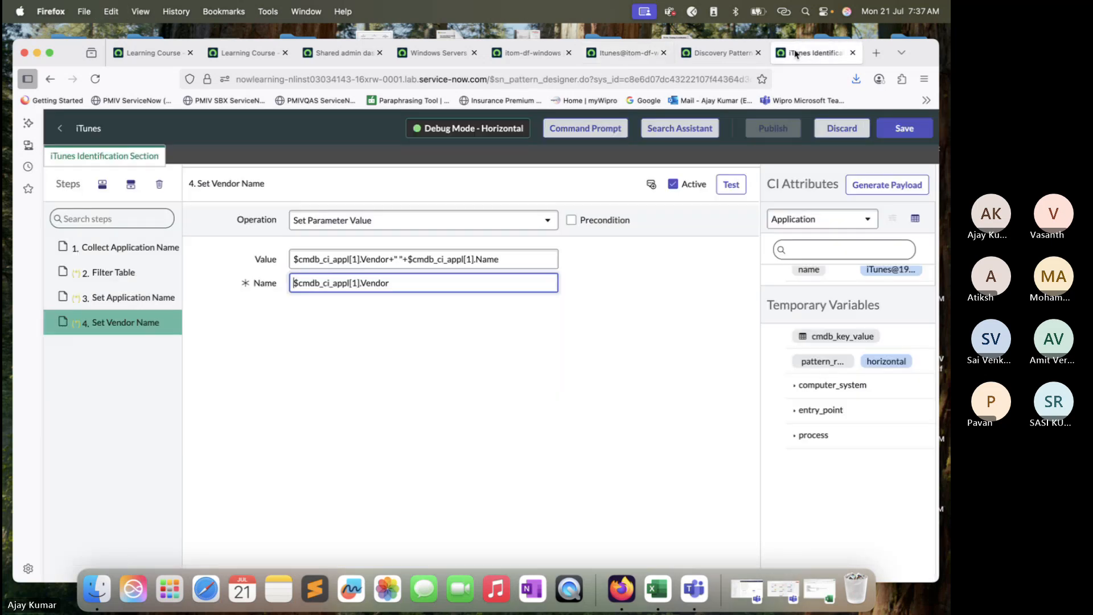
double_click(365, 283)
key(super+v)
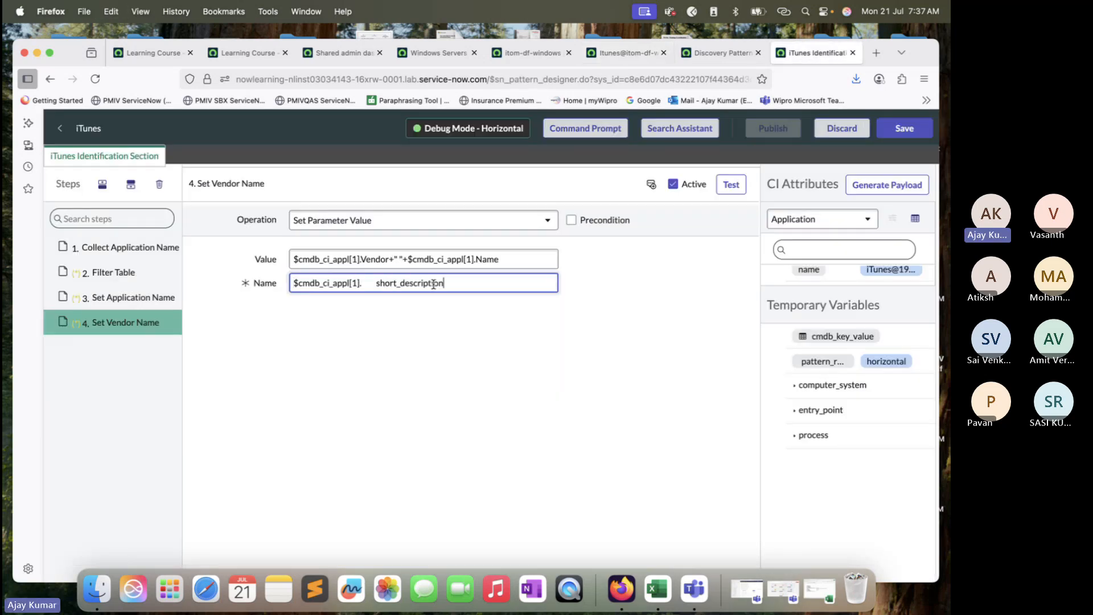
click(375, 283)
key(BackSpace)
key(BackSpace)
key(BackSpace)
key(BackSpace)
click(358, 287)
key(BackSpace)
text(1)
- Add a step below Set Vendor Name, cancel the debug run, and choose the Set Parameter Value operation for it
click(130, 184)
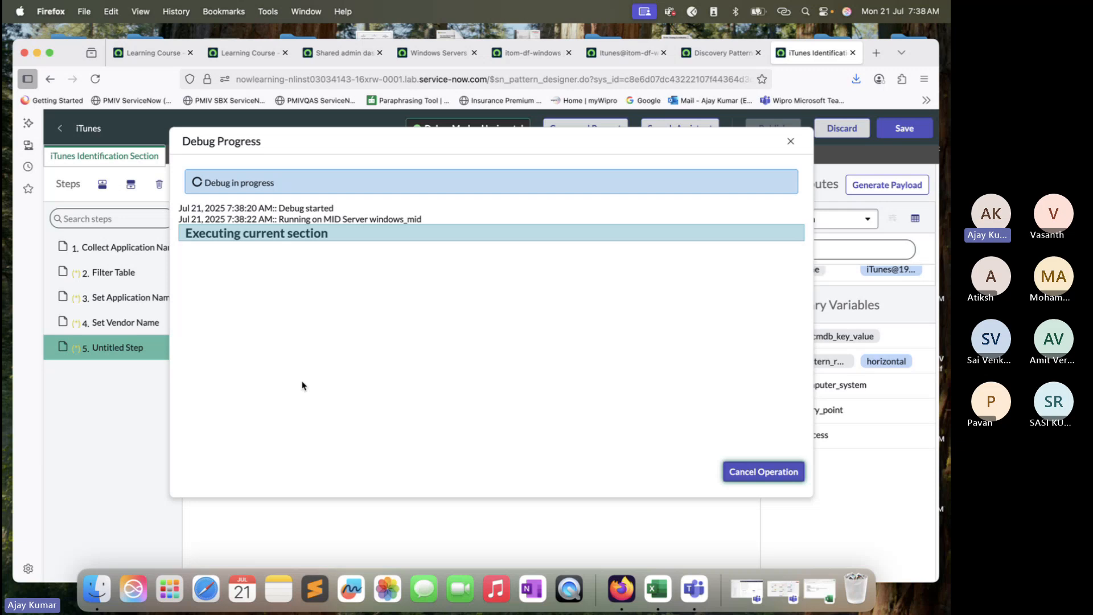
click(732, 476)
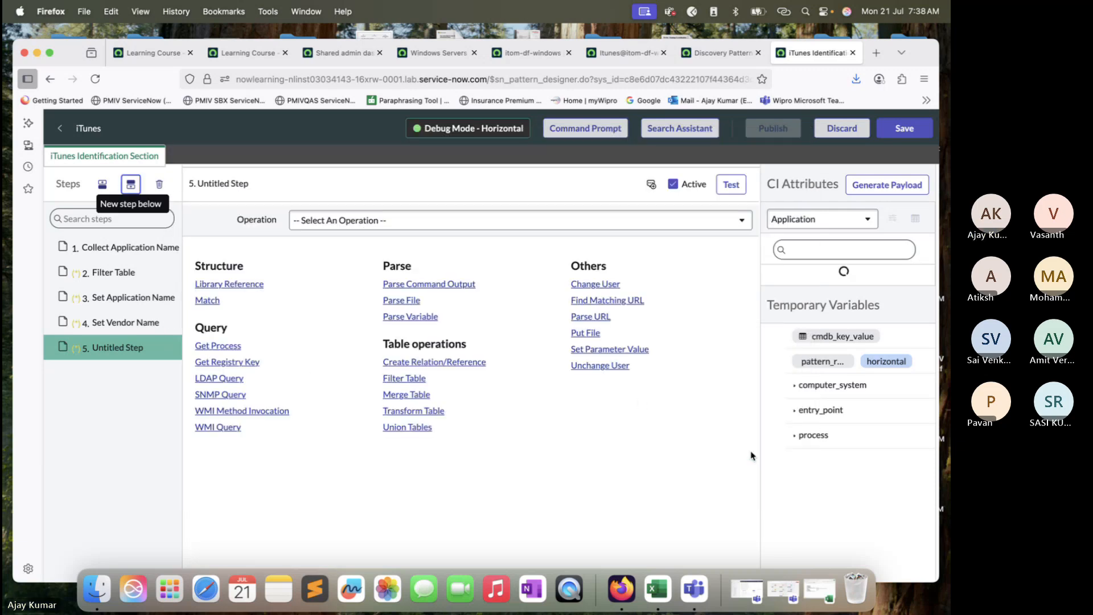
click(611, 349)
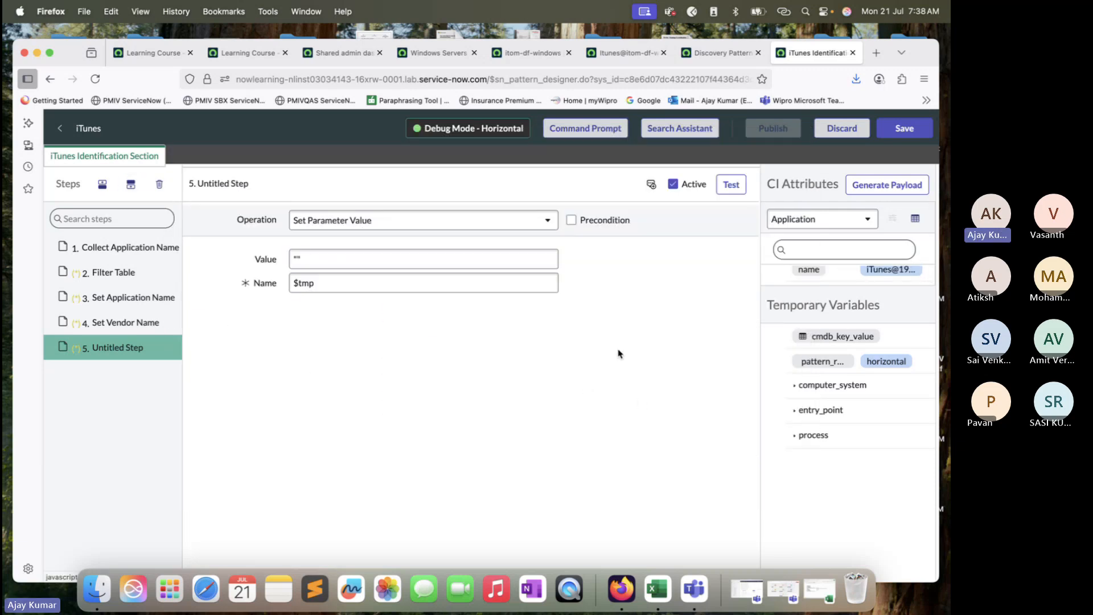
- Copy $cmdb_ci_appl[1].Vendor from the Set Vendor Name step's Value expression and paste it over the Value of untitled step 5
click(347, 221)
click(246, 346)
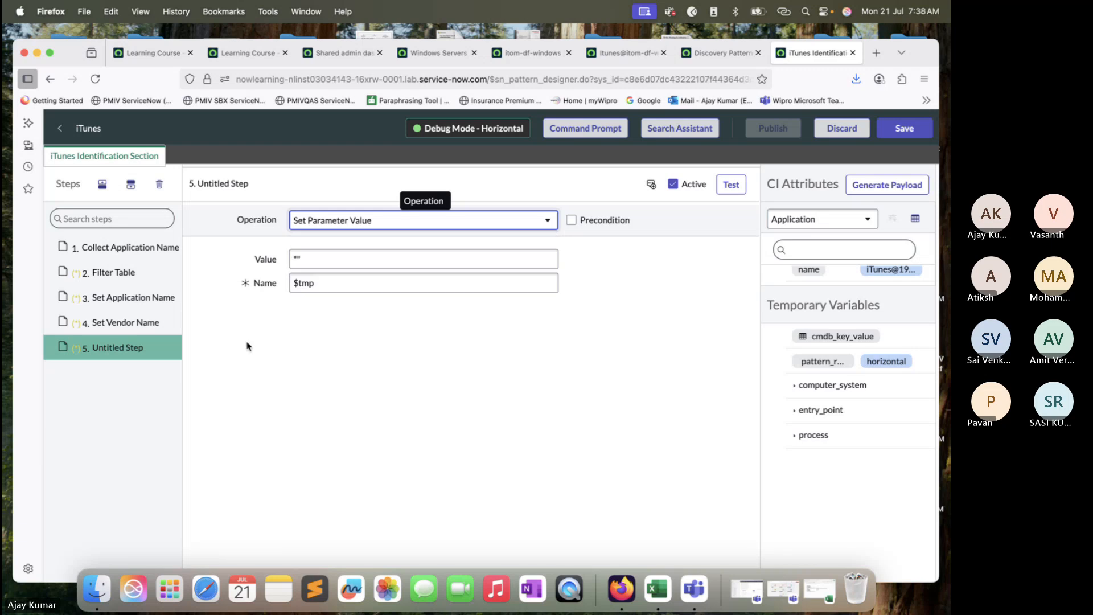
click(157, 322)
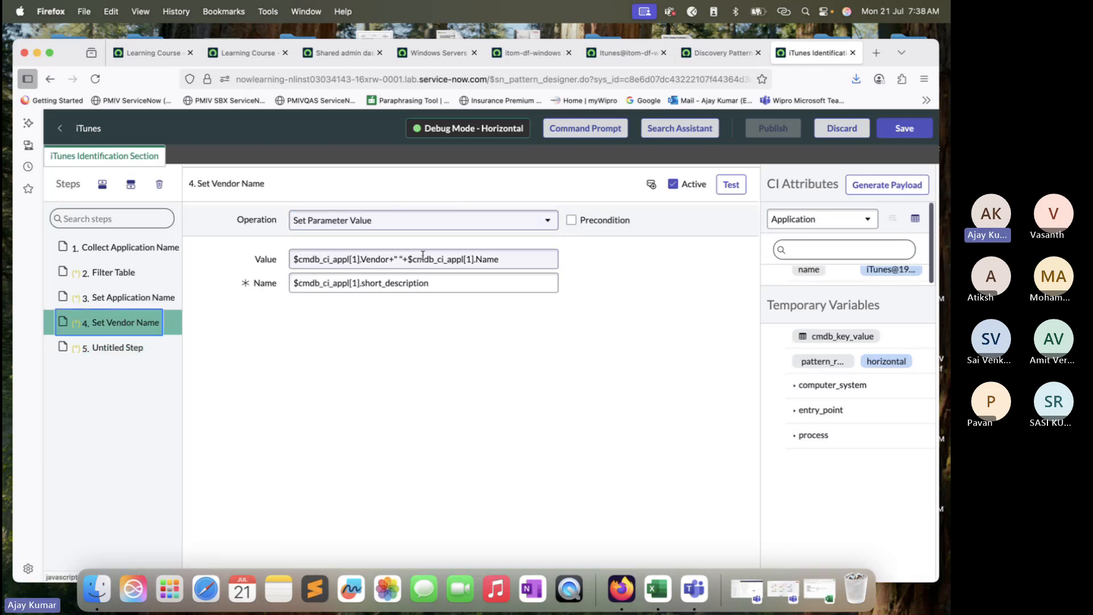
drag(389, 259, 278, 259)
key(super+c)
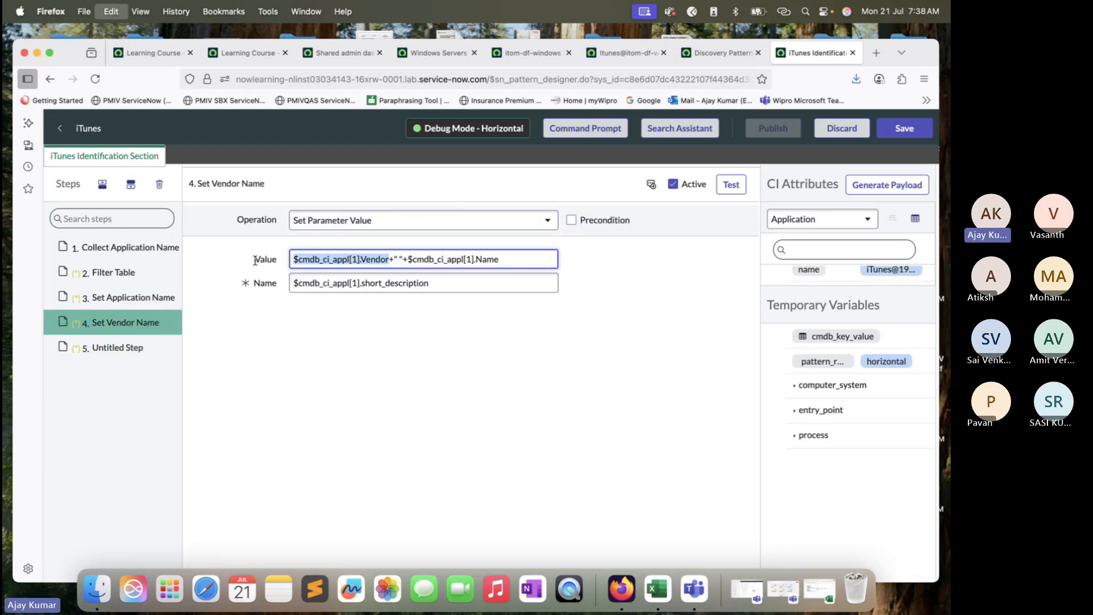
click(138, 349)
double_click(332, 271)
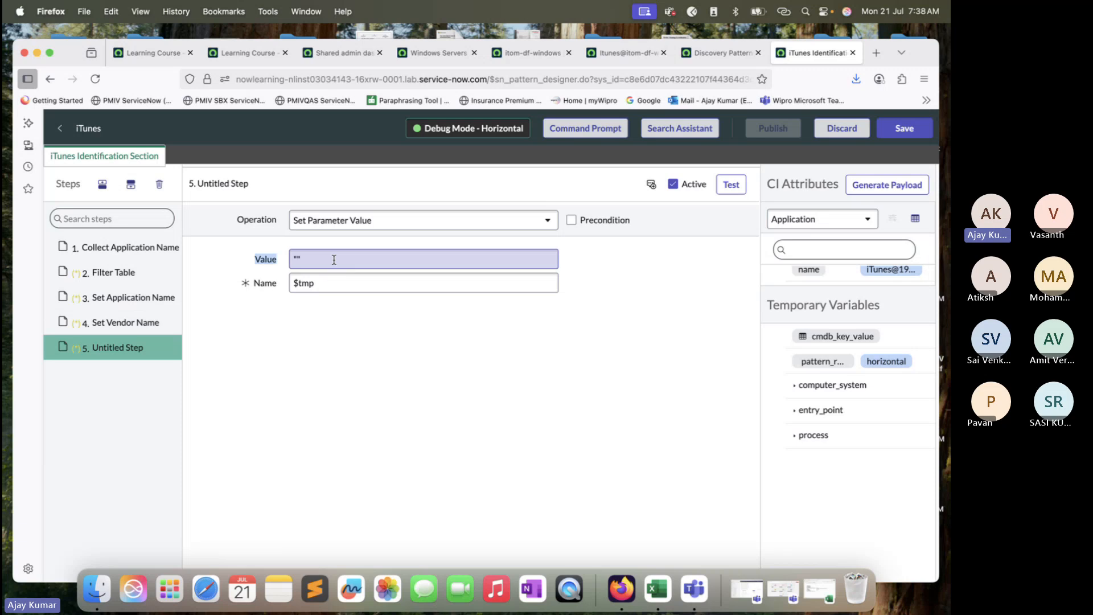
click(333, 260)
key(super+a)
key(super+v)
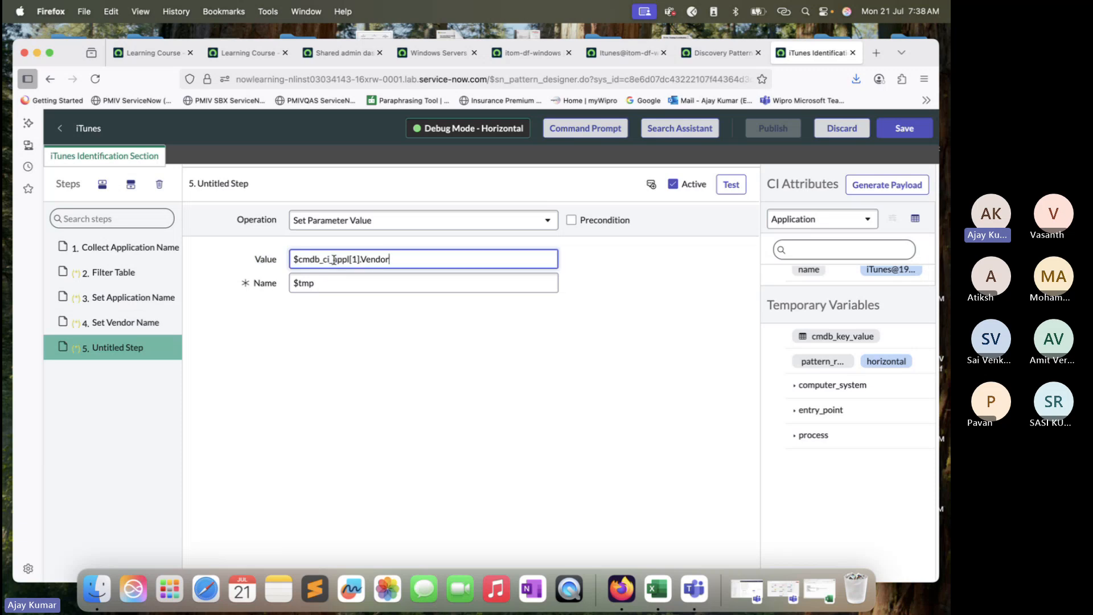
click(359, 341)
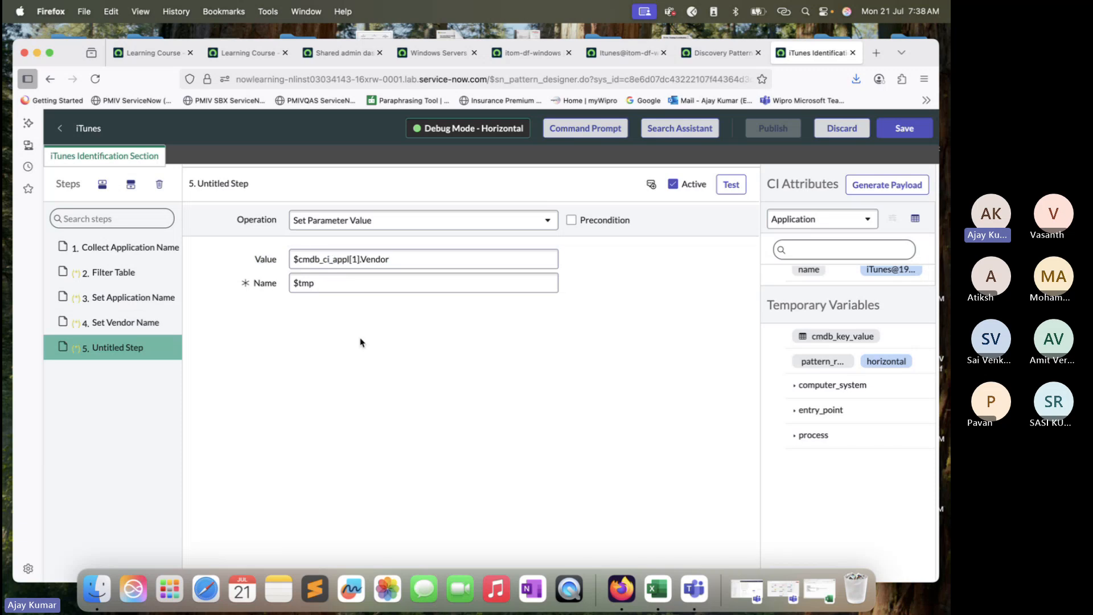
- Replace Vendor with Version in step 5's Value so the expression reads $cmdb_ci_appl[1].Version
double_click(374, 259)
text(Vesrion)
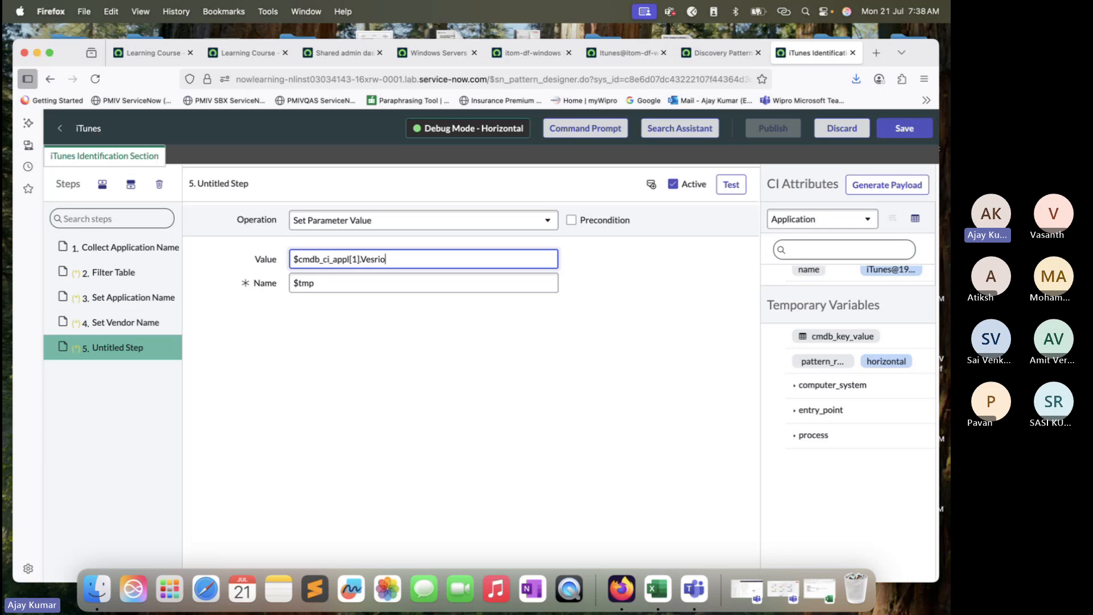
text(rsi)
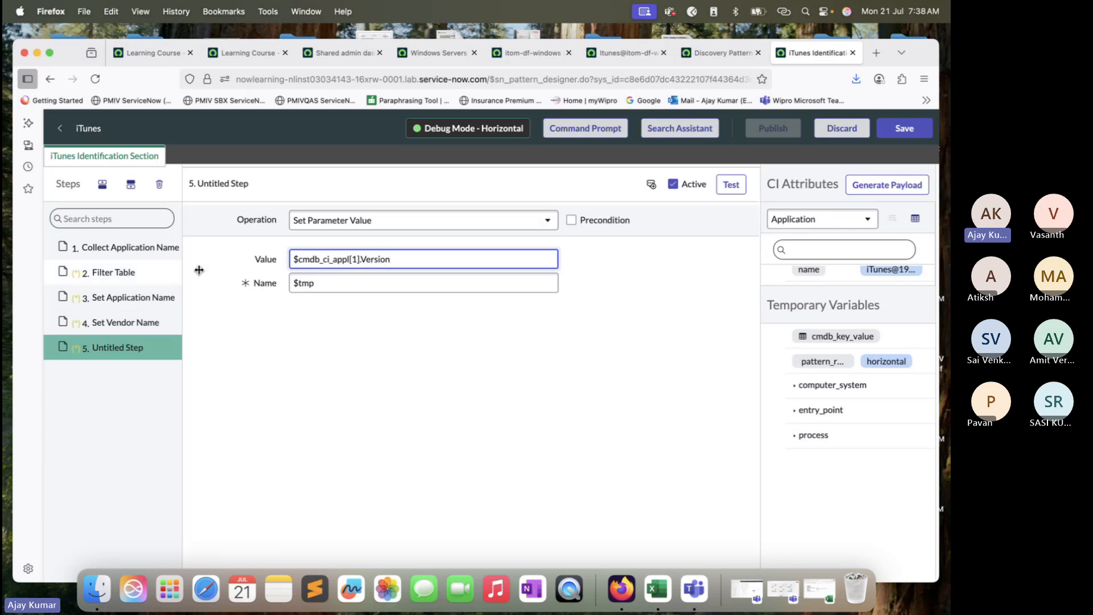
drag(402, 261, 368, 263)
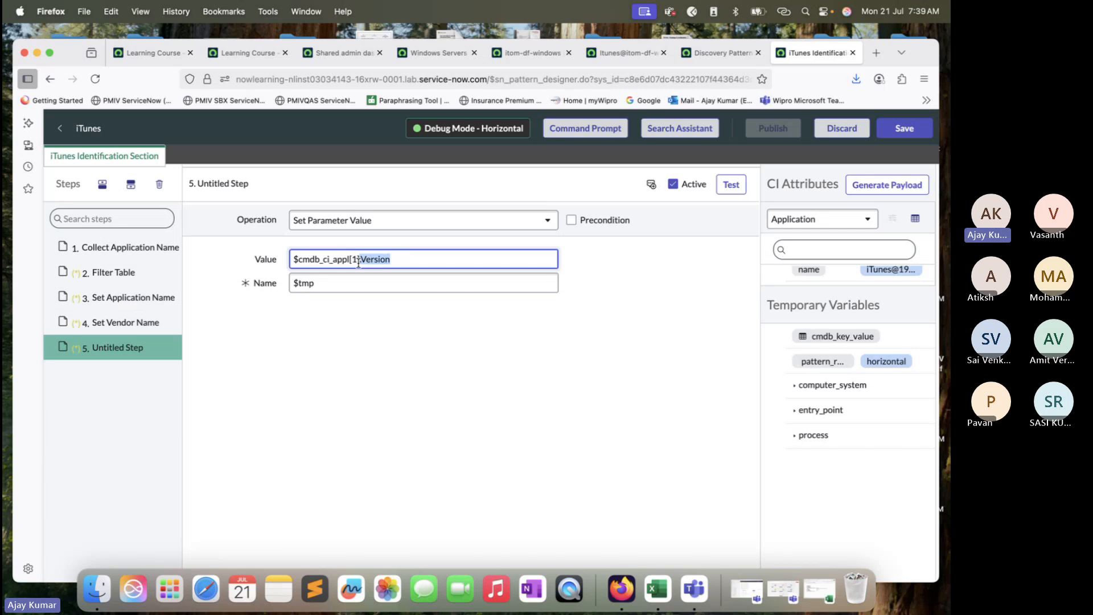
- Test the Filter Table step and examine the result row's columns for the exact name of the Version column
click(145, 322)
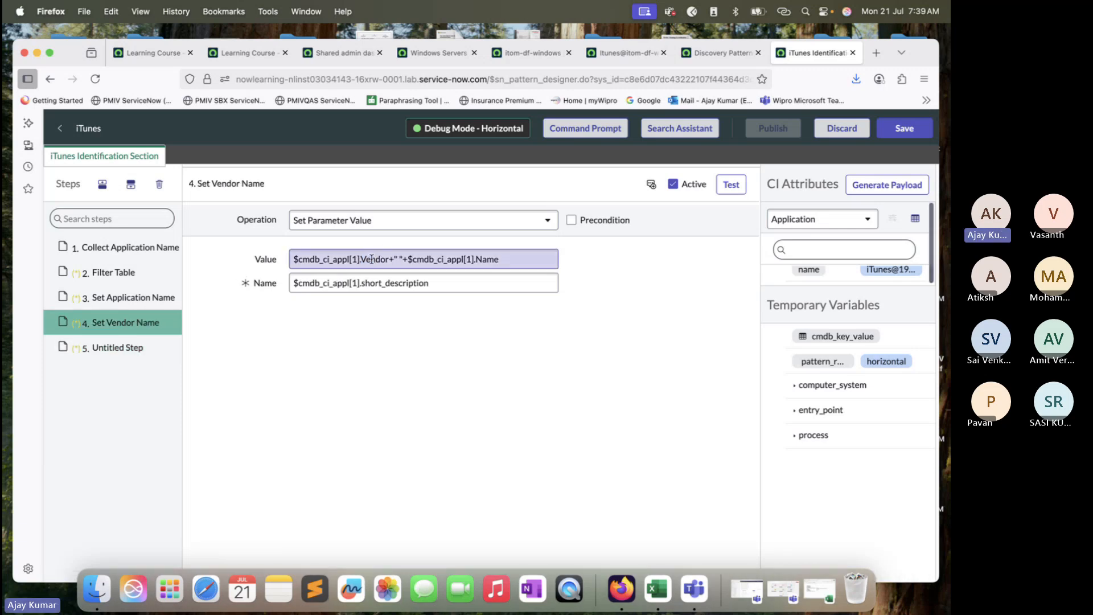
key(Up)
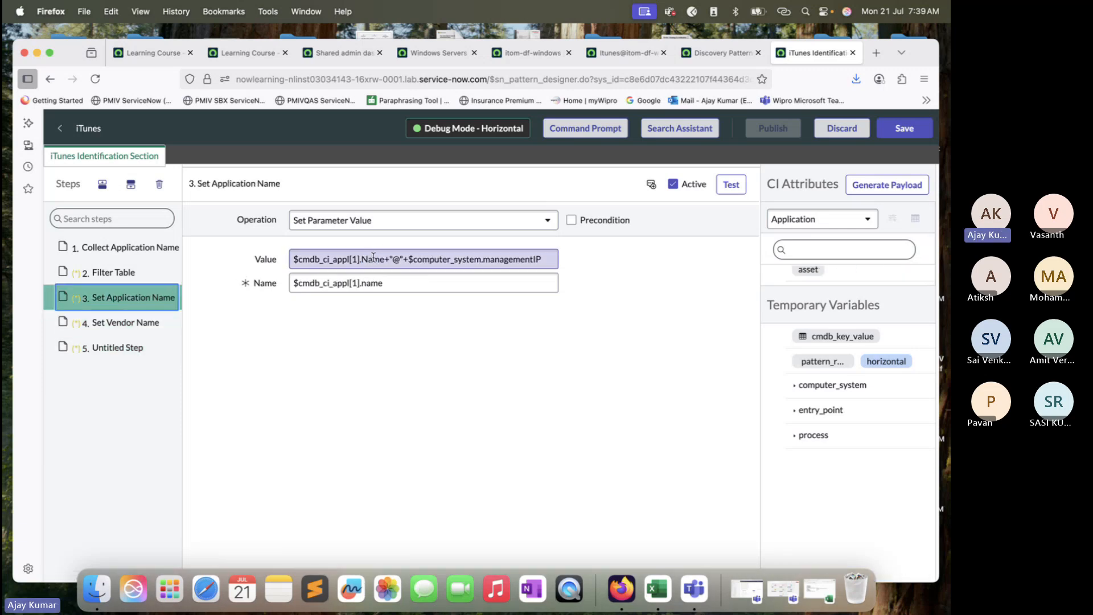
click(140, 274)
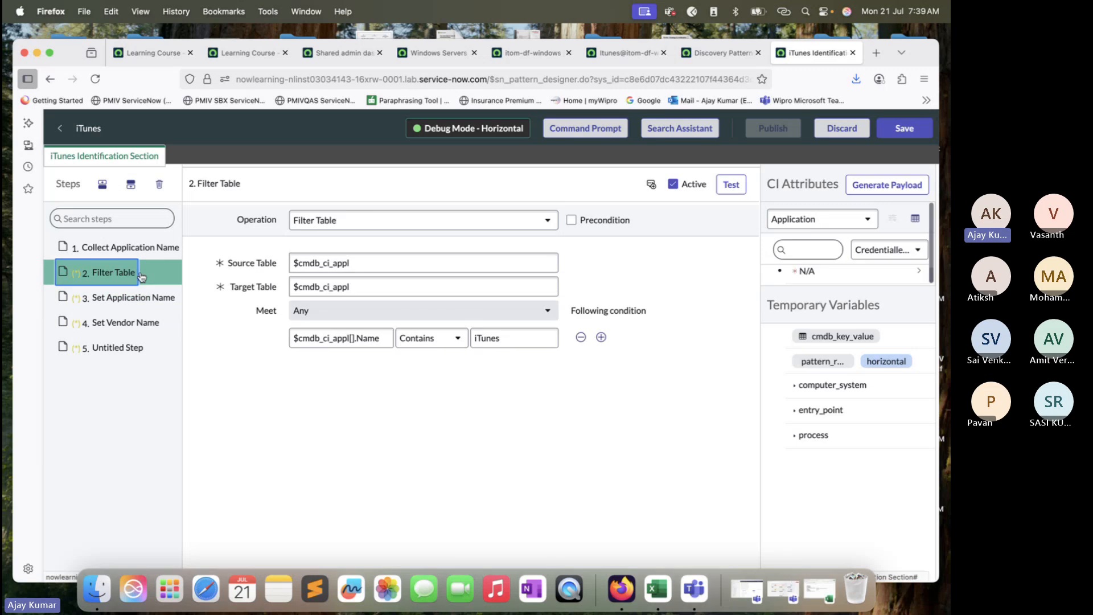
click(731, 184)
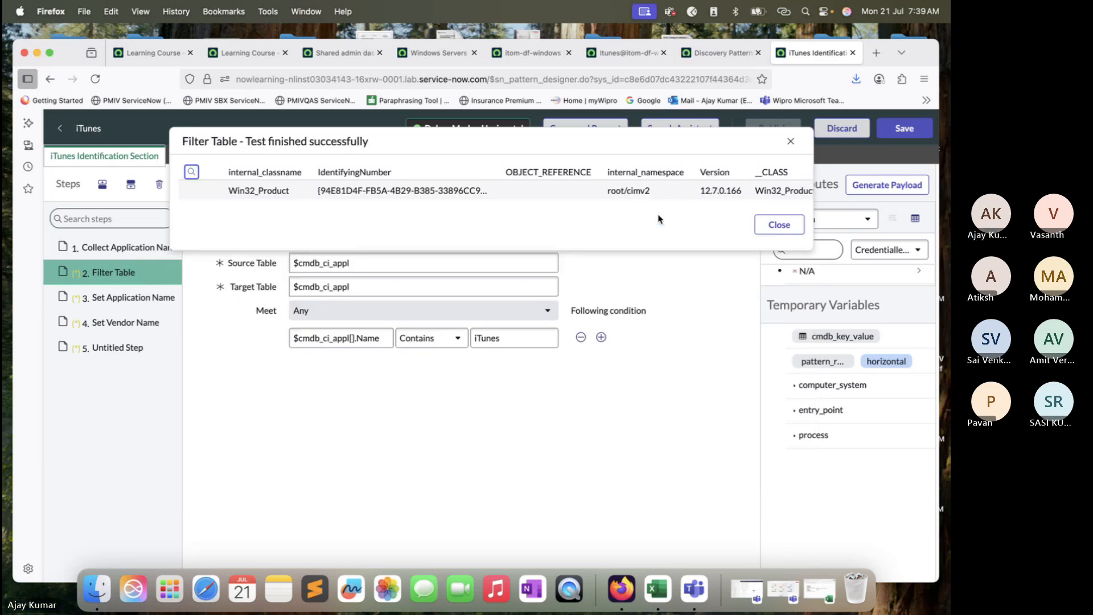
scroll(666, 201, right, 2)
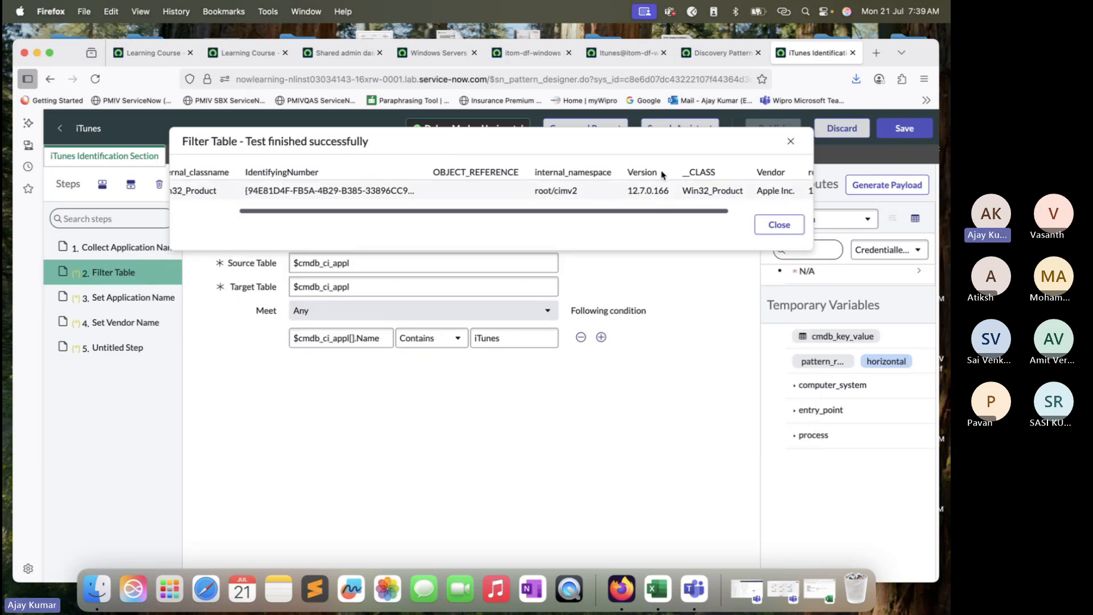
drag(659, 174, 629, 176)
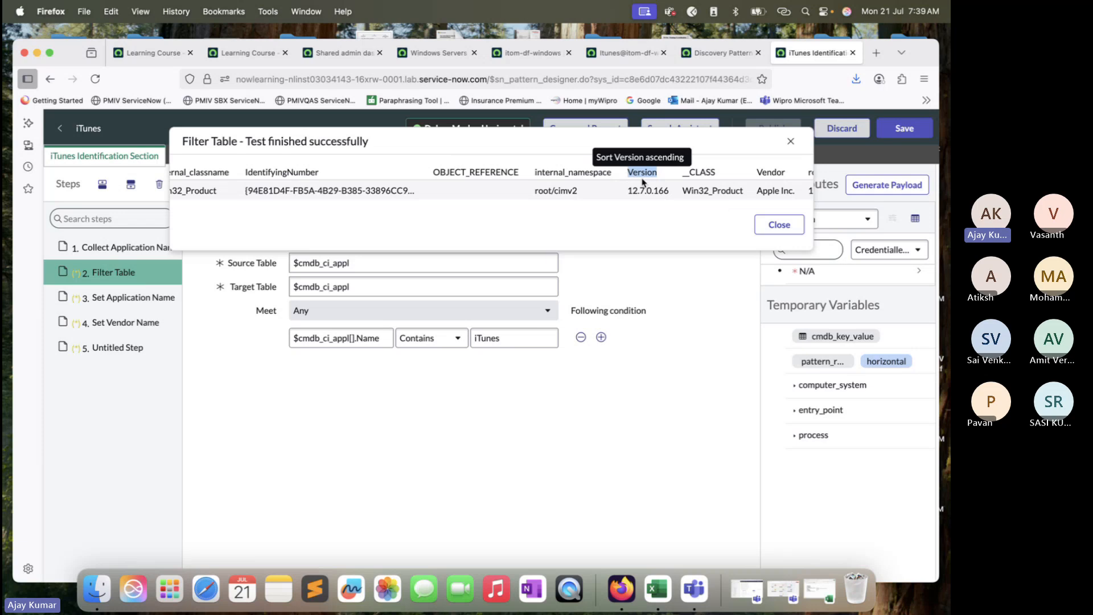
scroll(642, 181, right, 2)
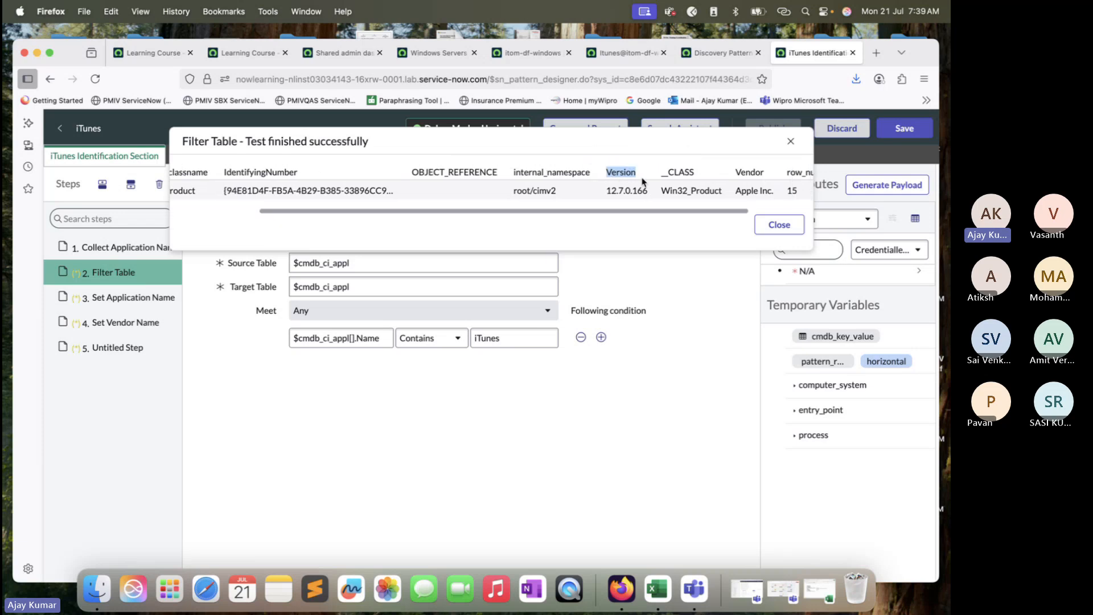
- Review the Version, Vendor and Name columns in the Filter Table test result, and check the step's target table
drag(750, 175, 713, 177)
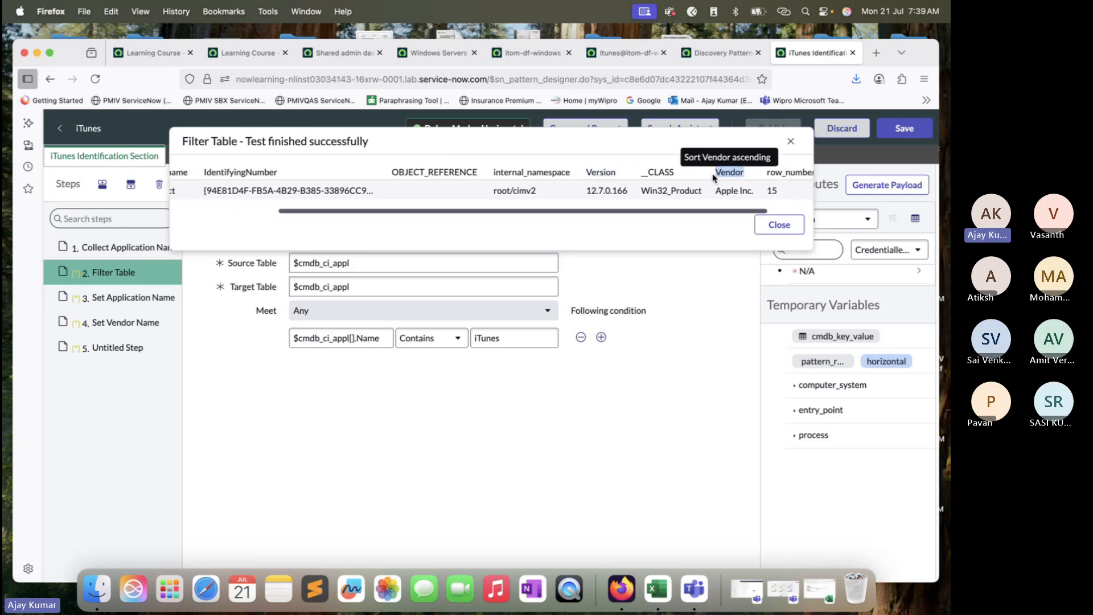
scroll(714, 181, right, 3)
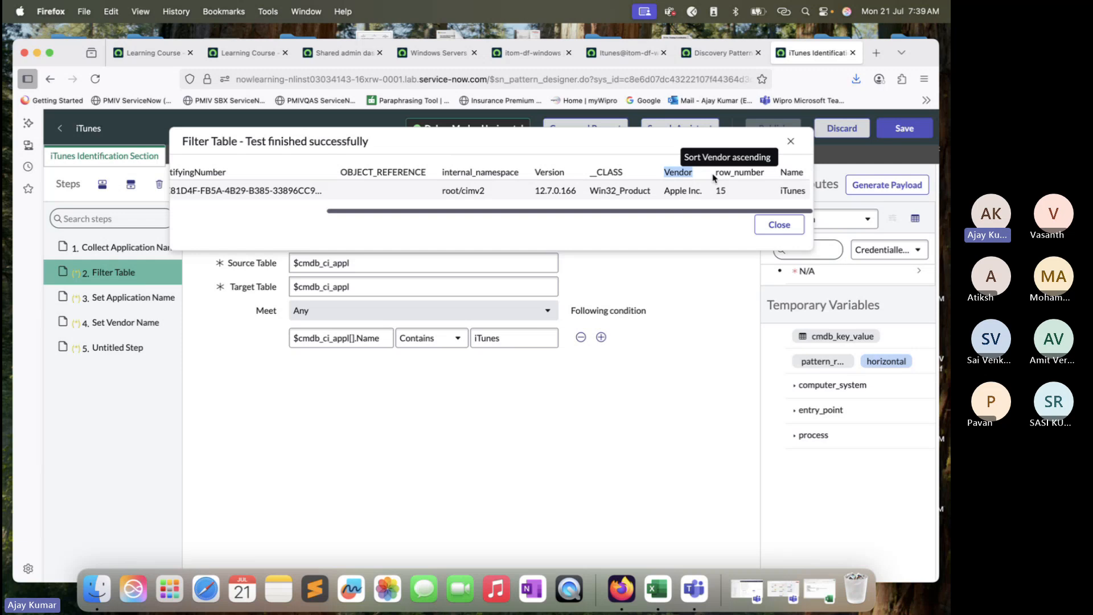
click(797, 174)
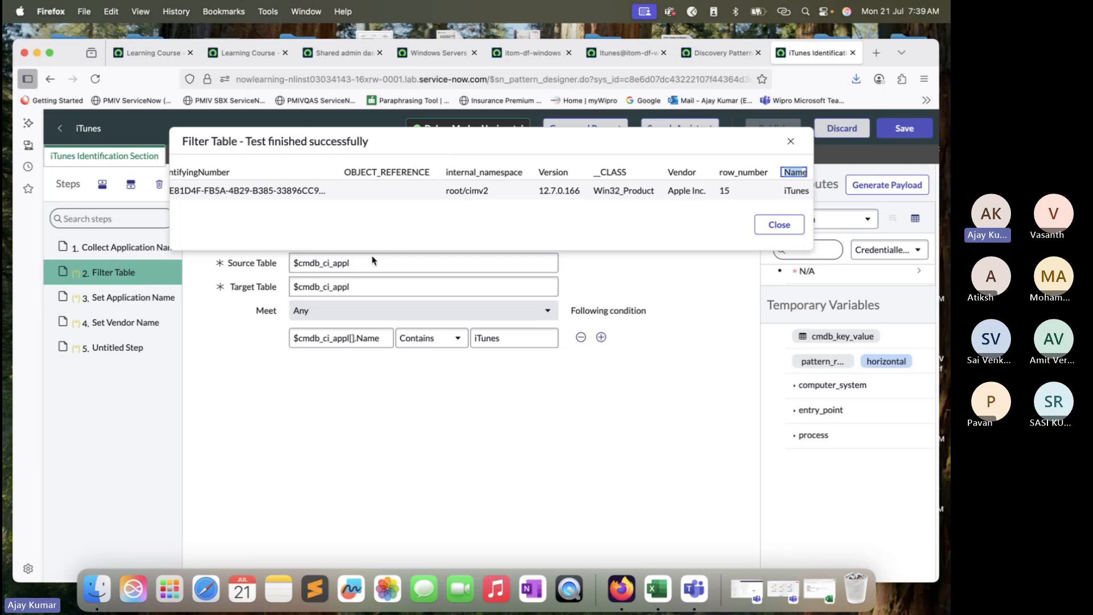
click(779, 226)
drag(367, 286, 269, 291)
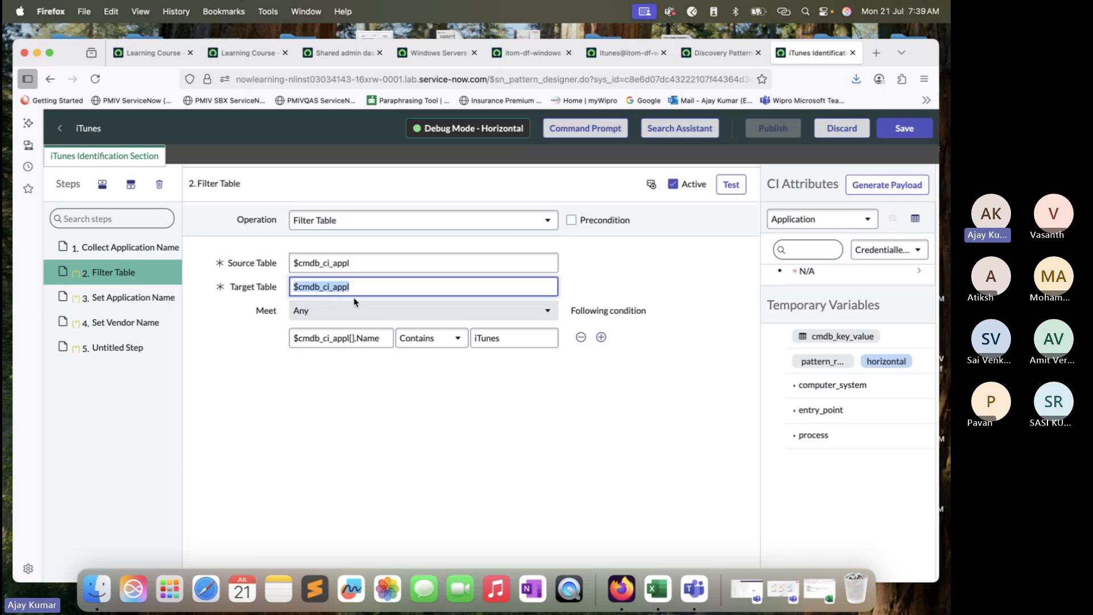
drag(360, 285, 279, 290)
- Review the value expressions of the Set Application Name and Set Vendor Name steps
click(160, 297)
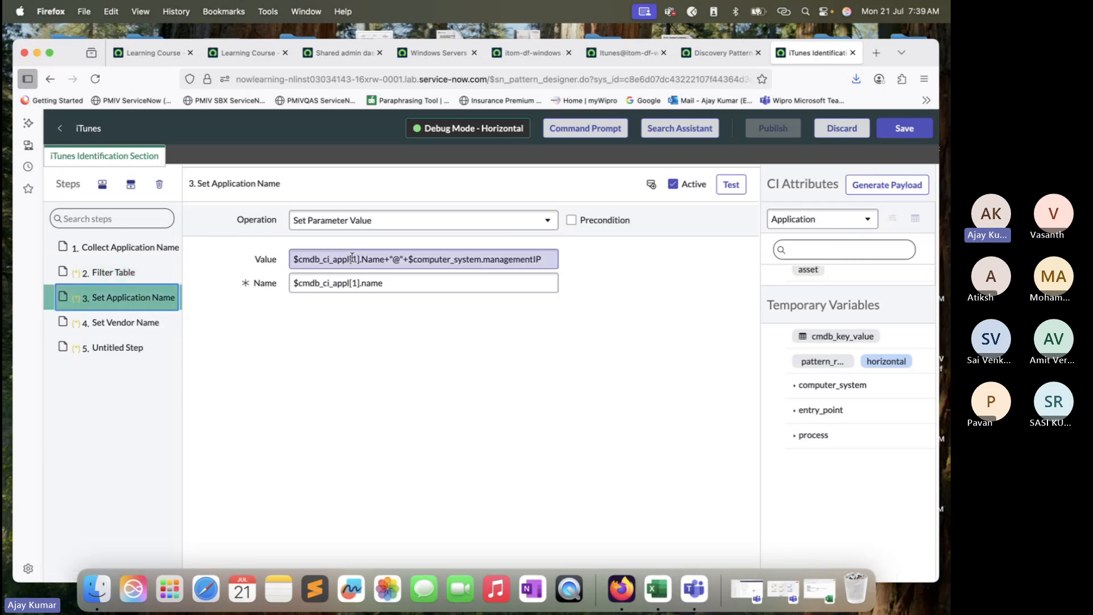
drag(352, 257, 293, 262)
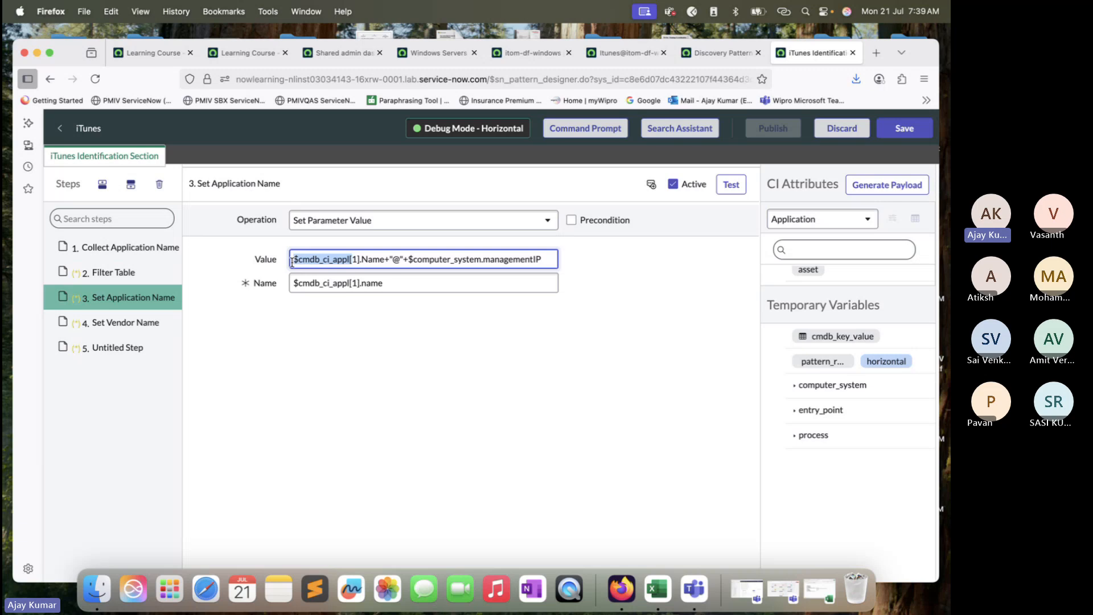
click(357, 259)
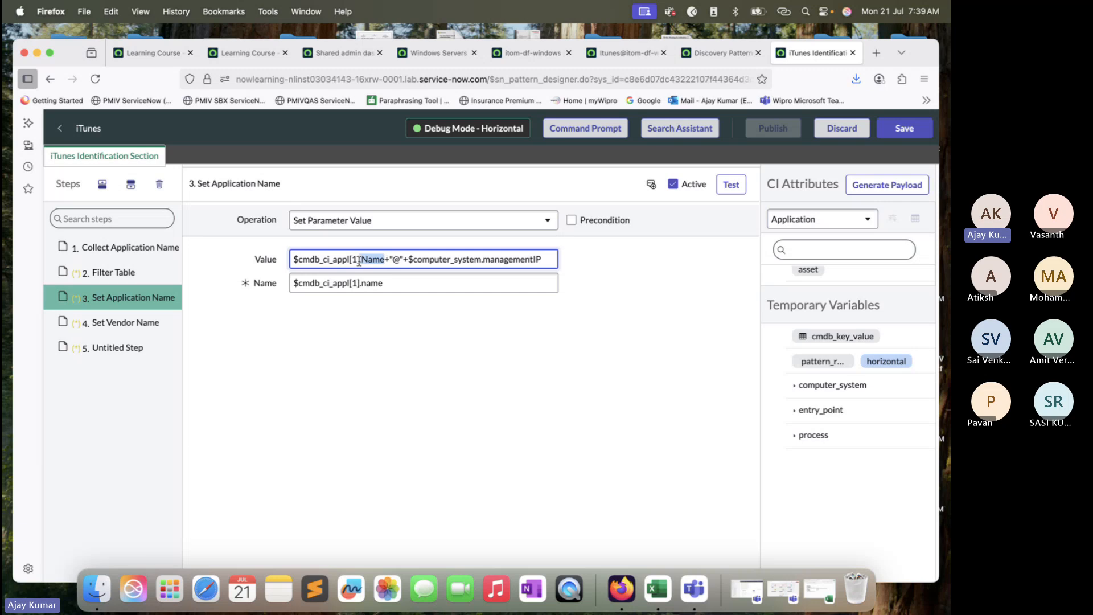
click(153, 322)
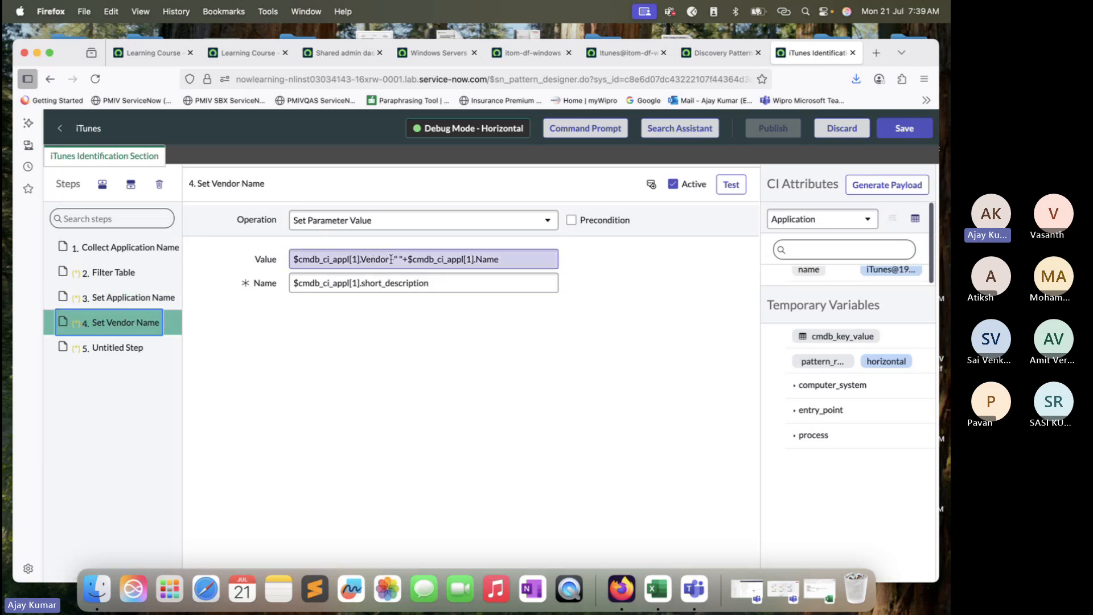
drag(373, 259, 349, 260)
- Test the untitled step 5, which assigns $cmdb_ci_appl[1].Version to $tmp, and dismiss the result
click(142, 346)
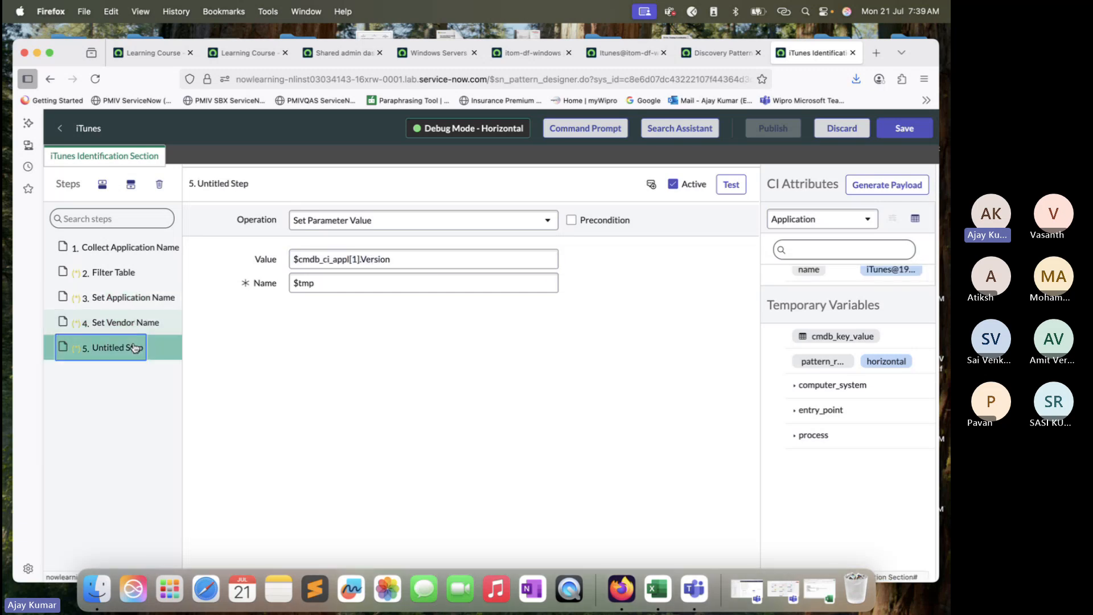
click(419, 262)
drag(418, 263, 306, 268)
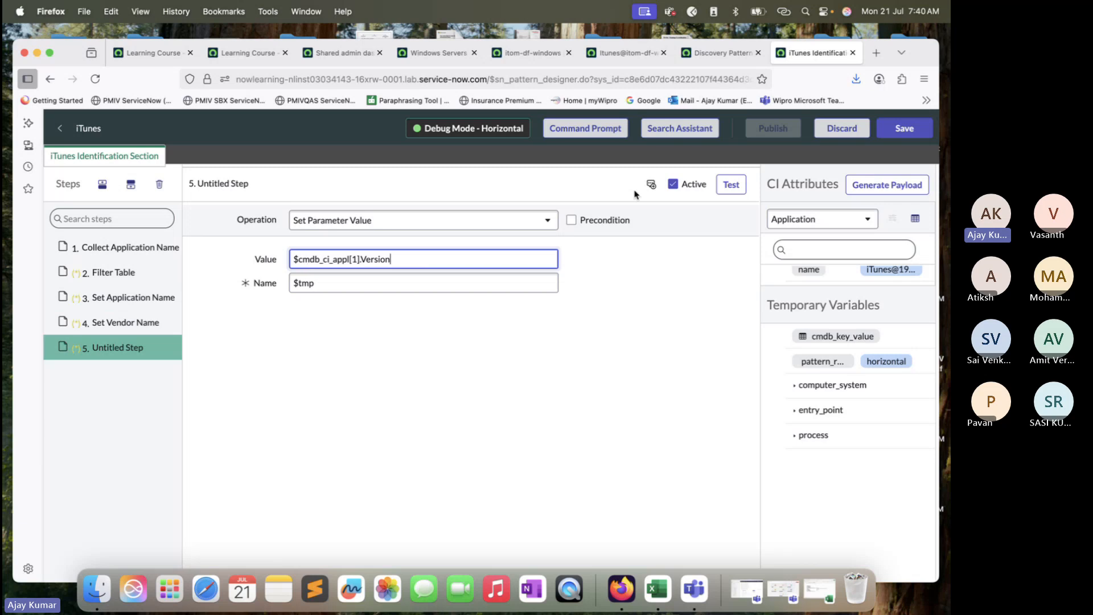
click(733, 186)
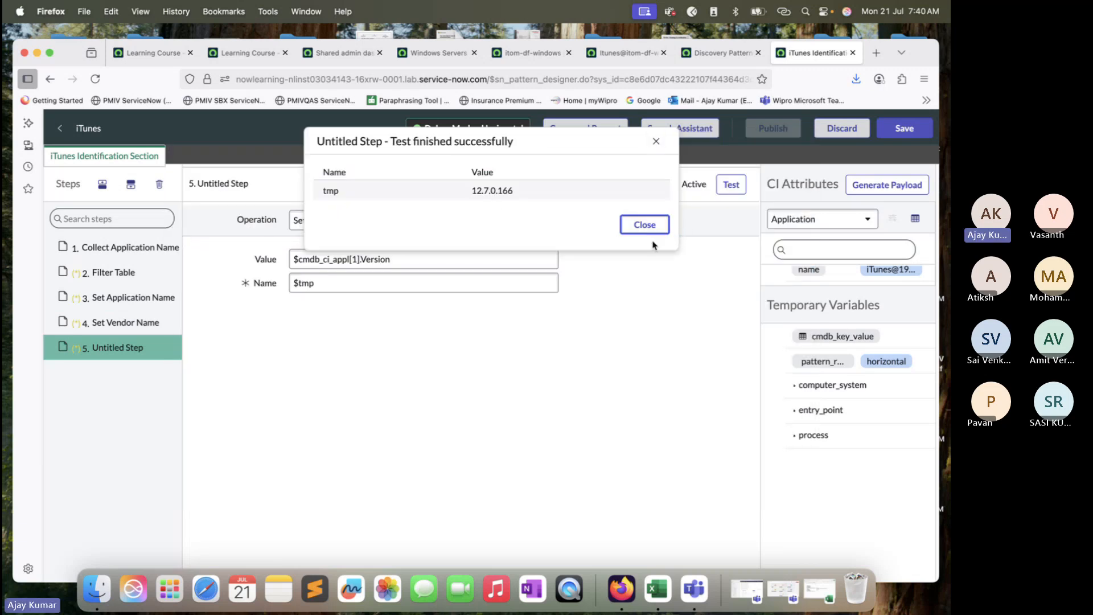
click(641, 229)
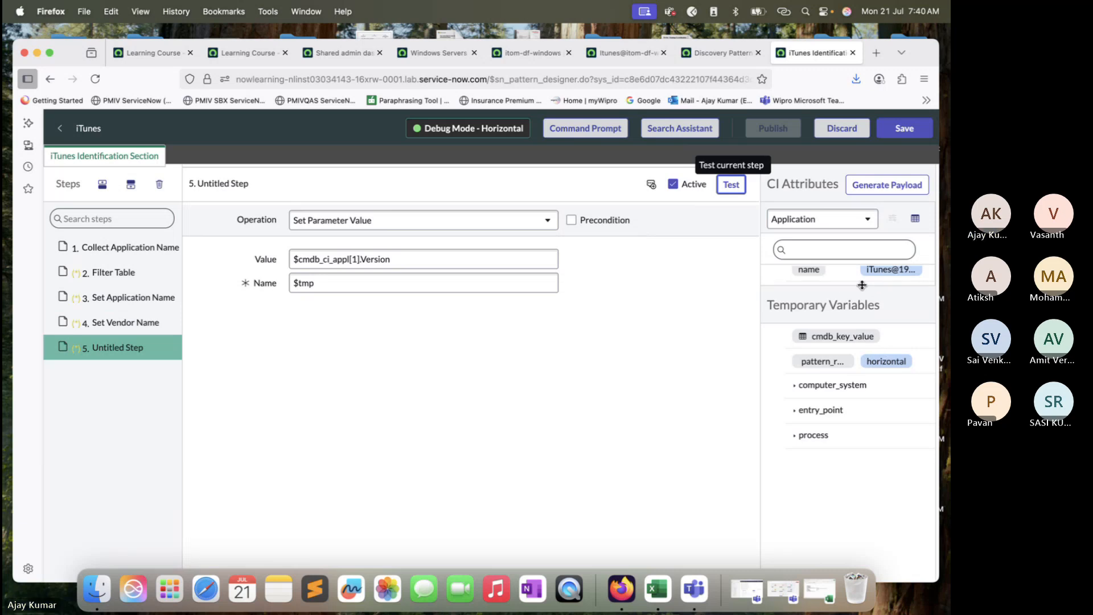
- Enlarge the Application CI attributes list and examine its attributes and their populated values
drag(859, 287, 865, 398)
scroll(859, 310, up, 3)
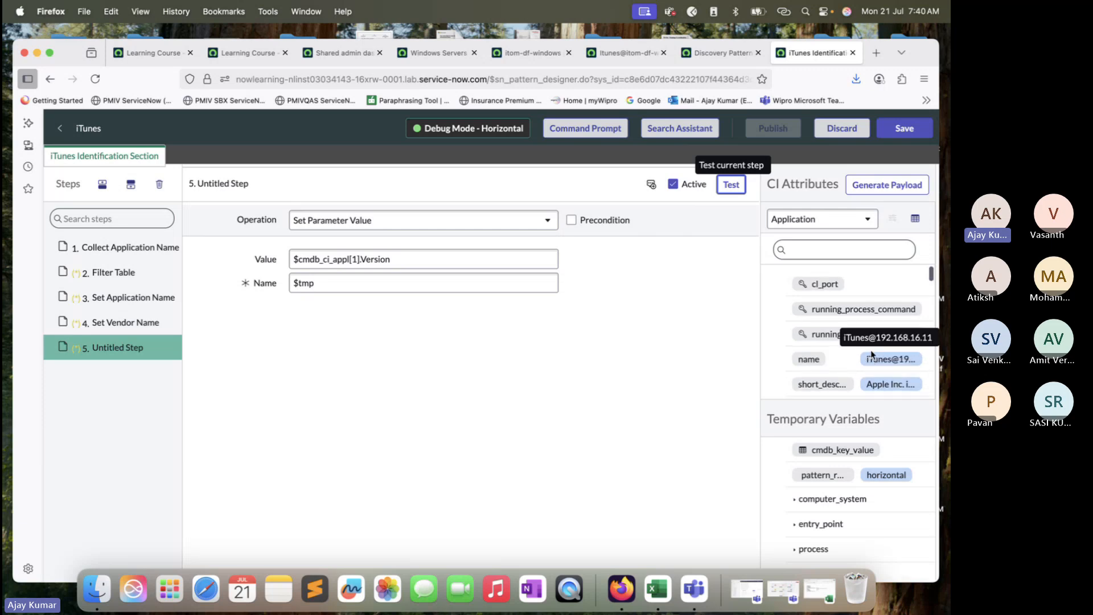
scroll(873, 357, down, 5)
scroll(870, 355, down, 8)
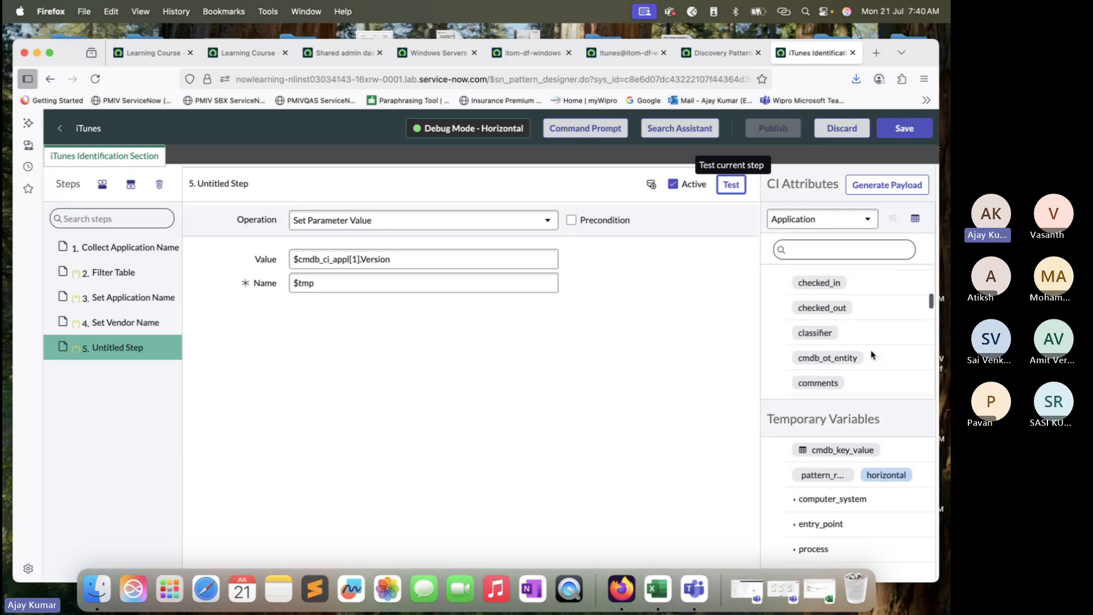
scroll(871, 355, down, 3)
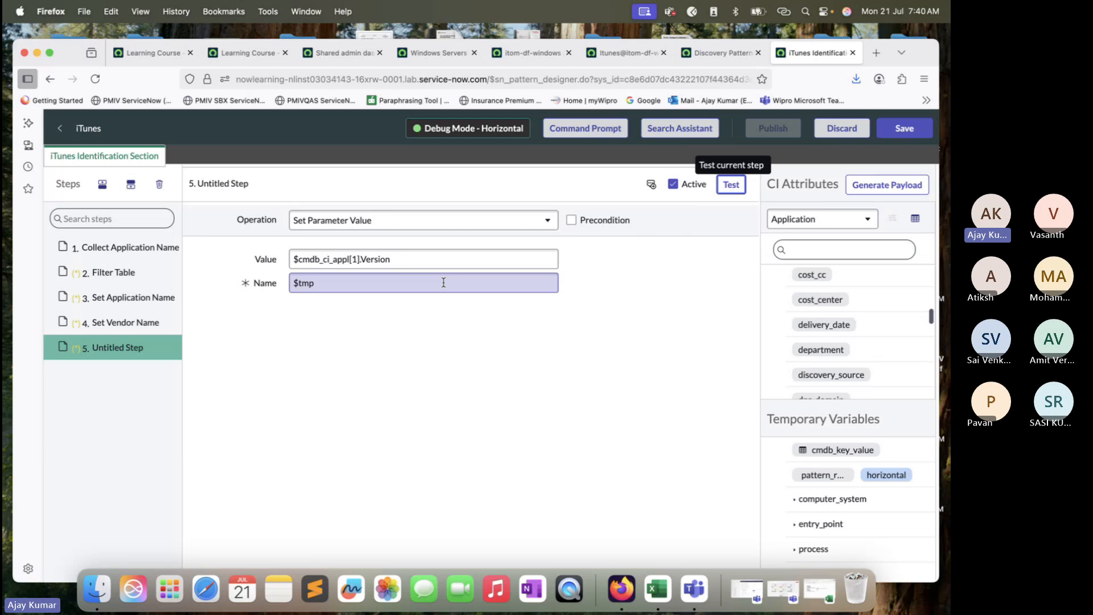
- Copy the Version field's column name, version, from its dictionary info on the Itunes@itom-df-windows application record
click(614, 57)
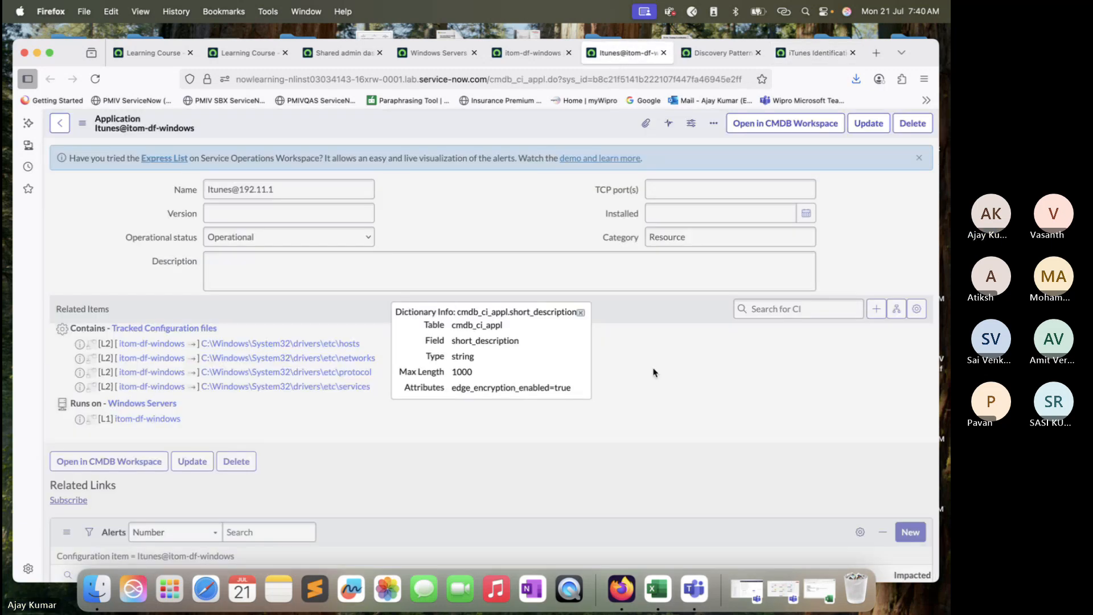
click(580, 312)
click(187, 214)
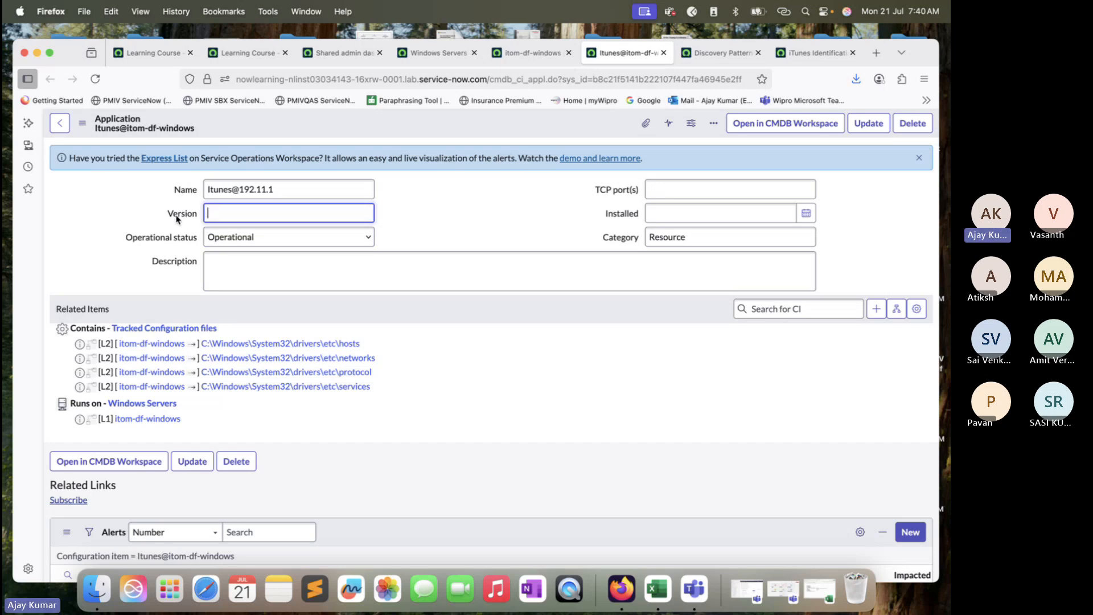
right_click(177, 219)
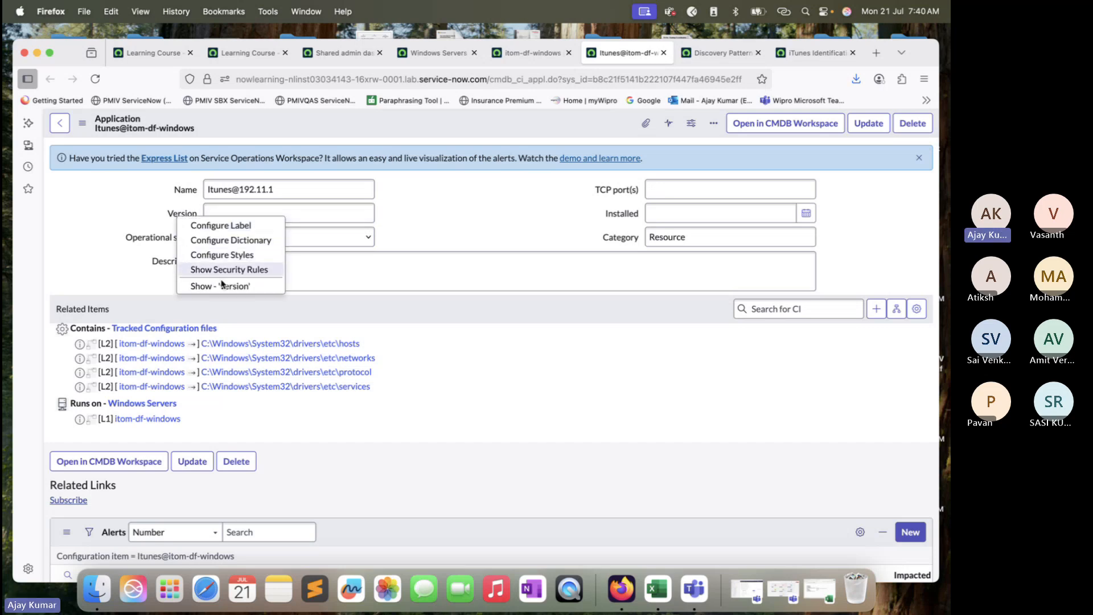
click(214, 295)
drag(499, 345, 455, 345)
key(super+c)
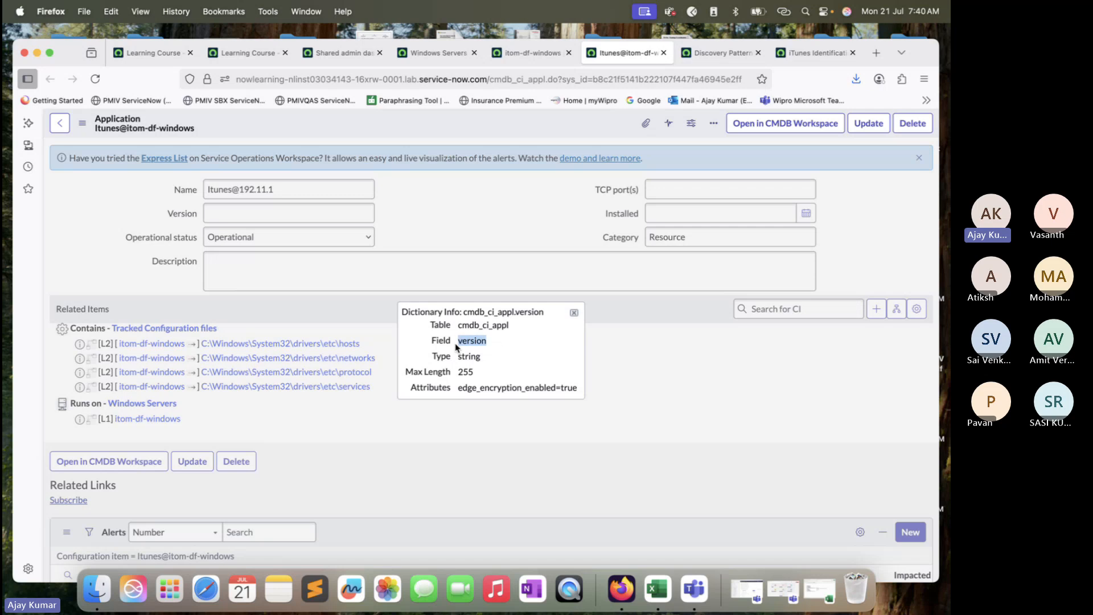
- Set the parameter name of the untitled step 5 in the iTunes pattern to $cmdb_ci_appl[1].version
click(814, 52)
drag(359, 283, 256, 285)
key(super+v)
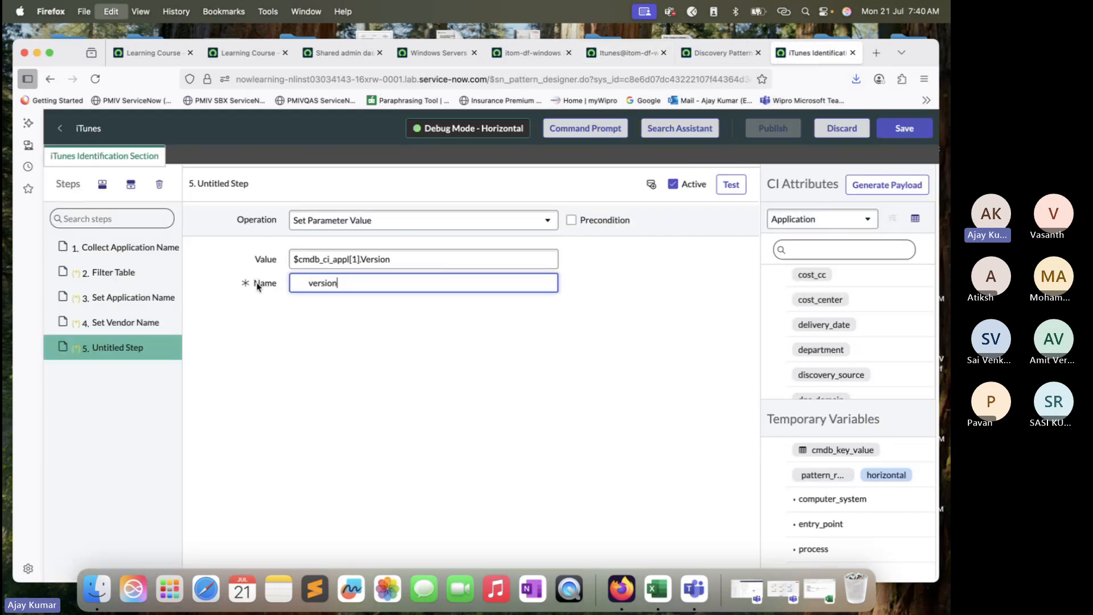
click(360, 259)
drag(360, 259, 260, 264)
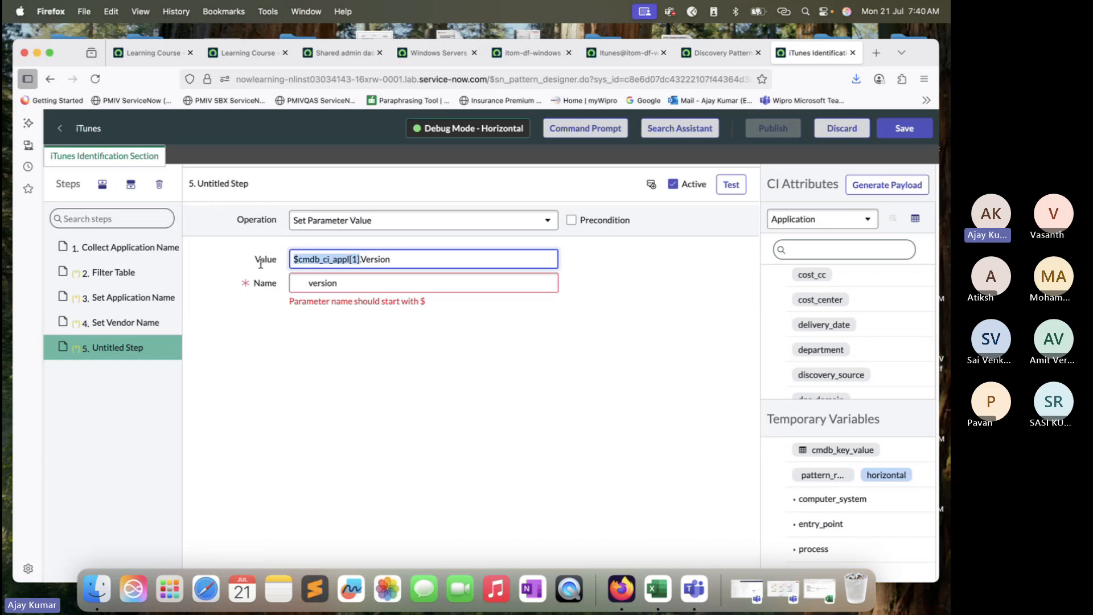
key(super+c)
click(303, 283)
key(super+v)
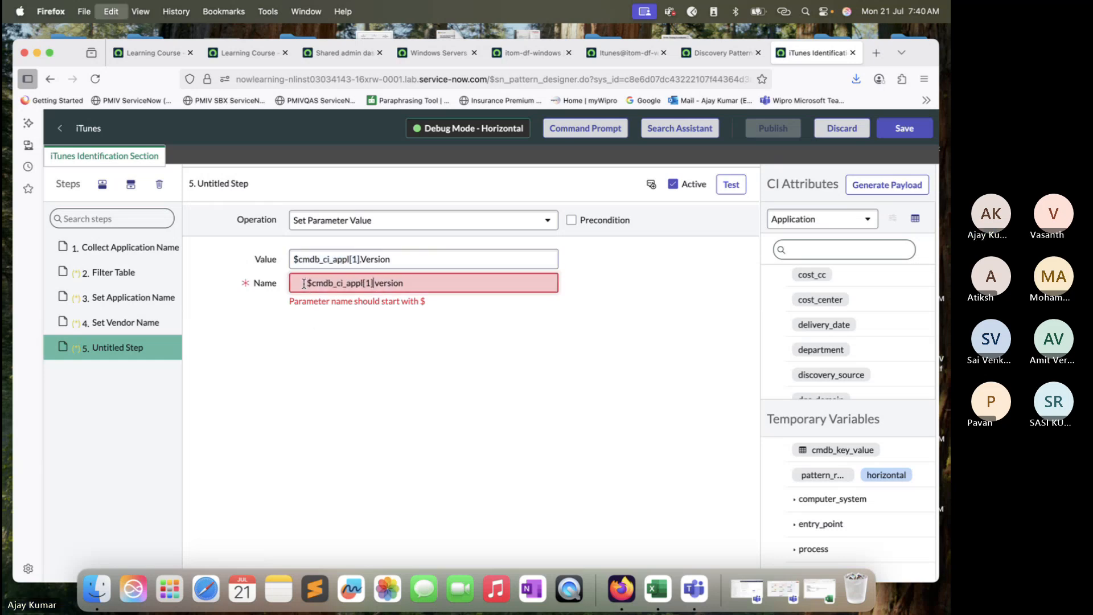
key(BackSpace)
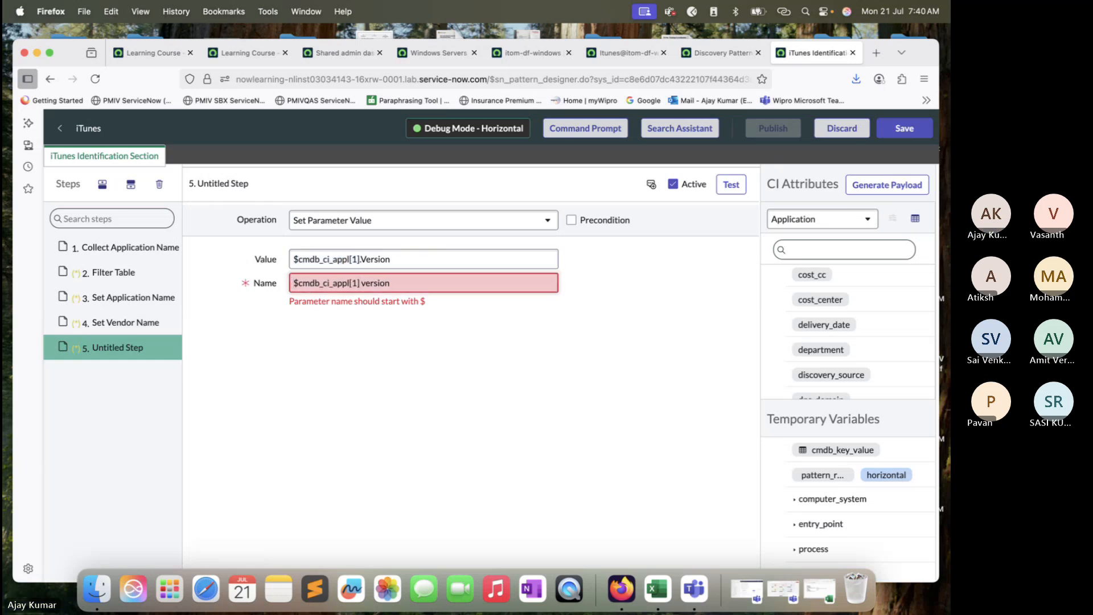
click(362, 286)
key(BackSpace)
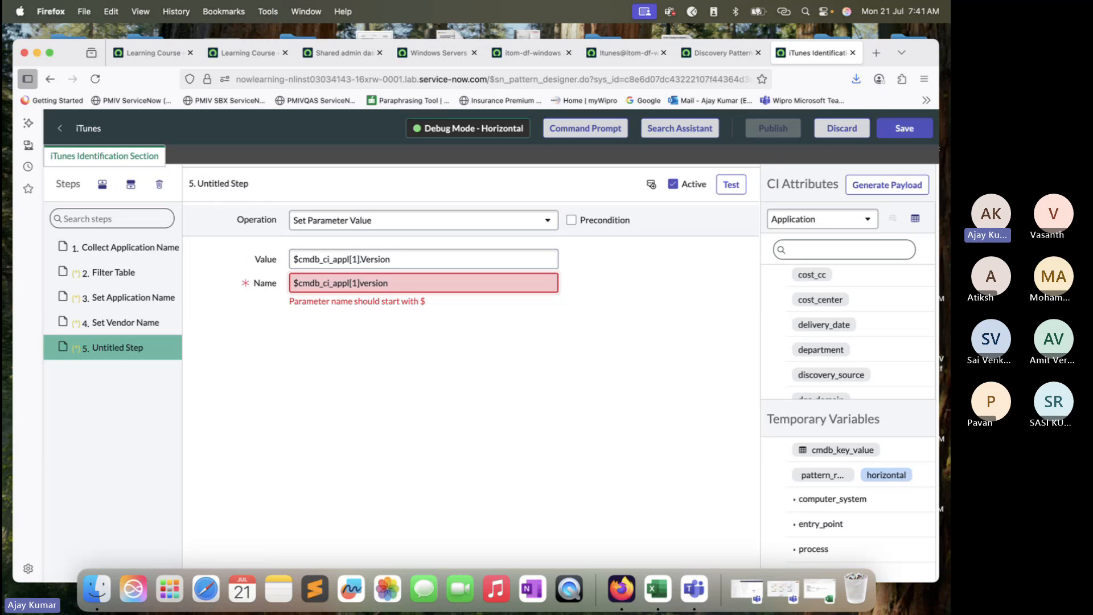
text(.)
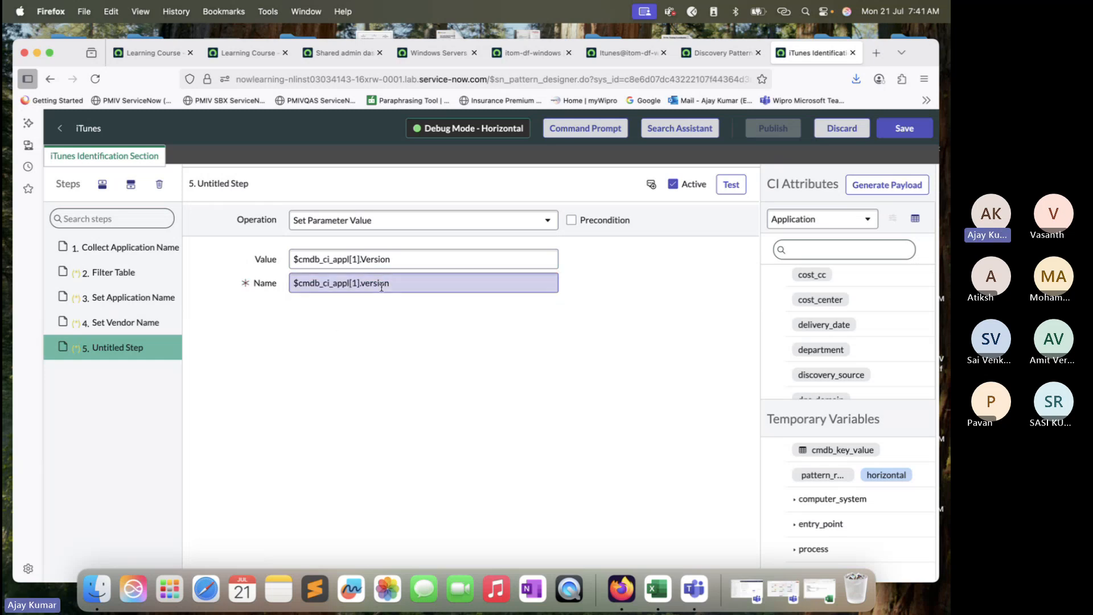
- Test step 5 with its new parameter name, check all result columns, and dismiss the result
click(741, 193)
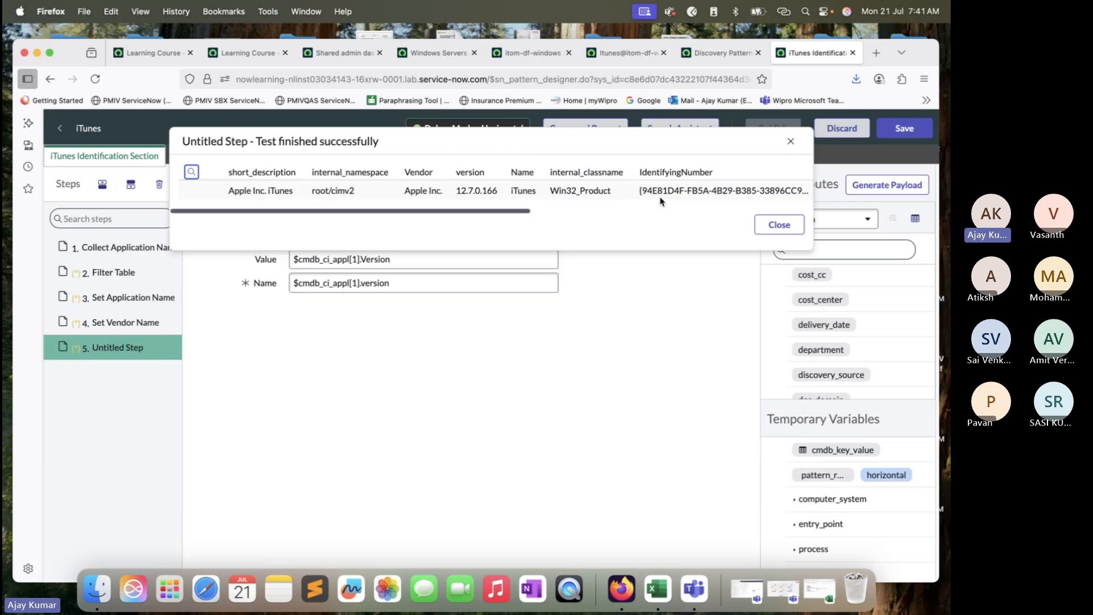
scroll(629, 192, right, 5)
scroll(629, 193, right, 2)
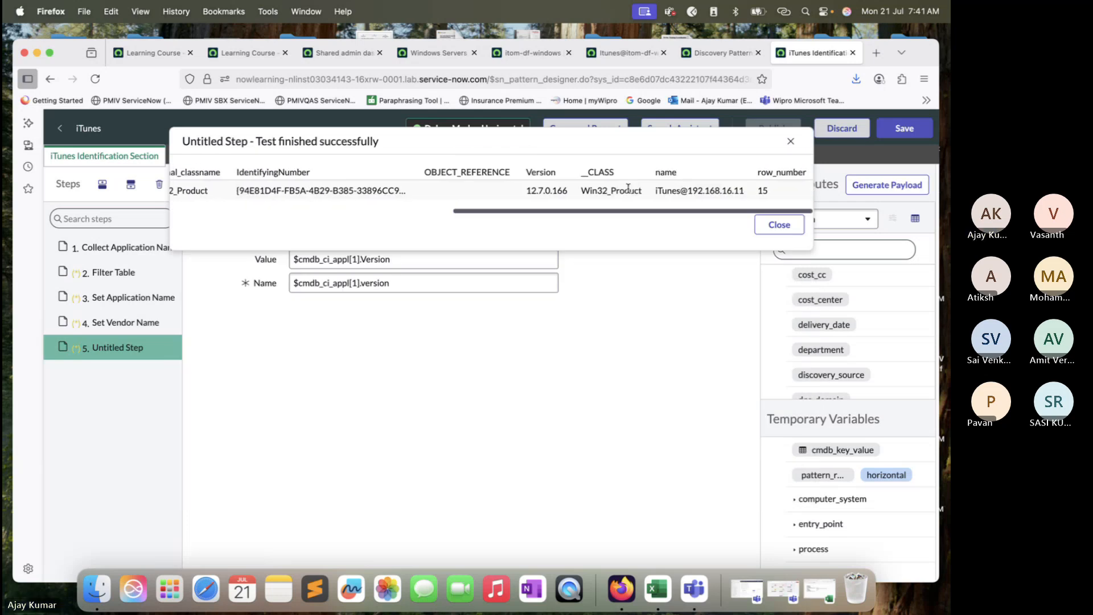
click(778, 224)
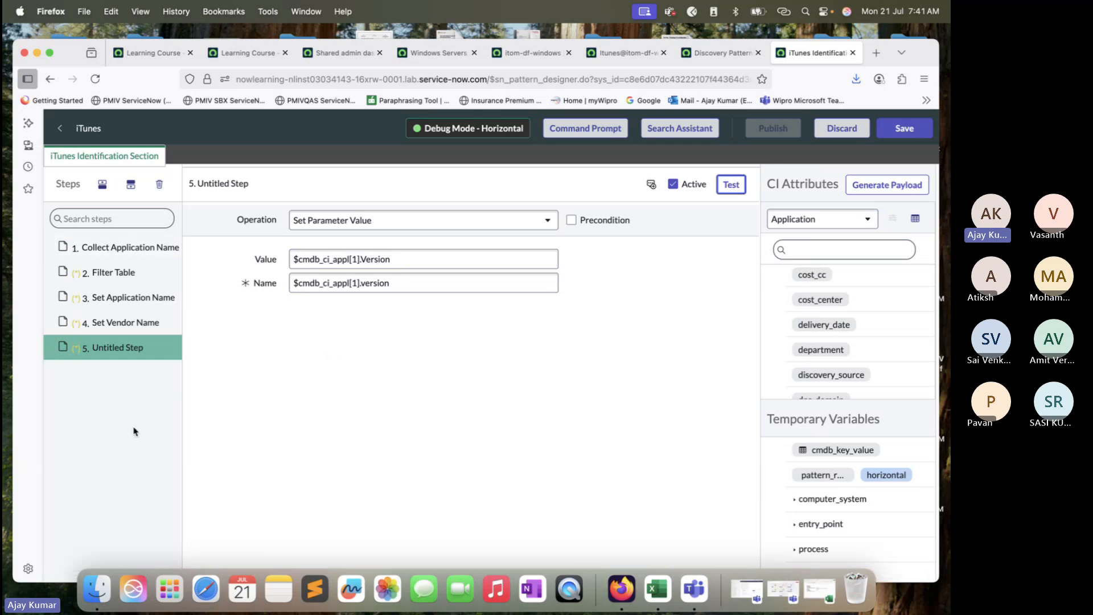
- Rename the untitled step 5 to Set Version
double_click(128, 349)
text(Set Version)
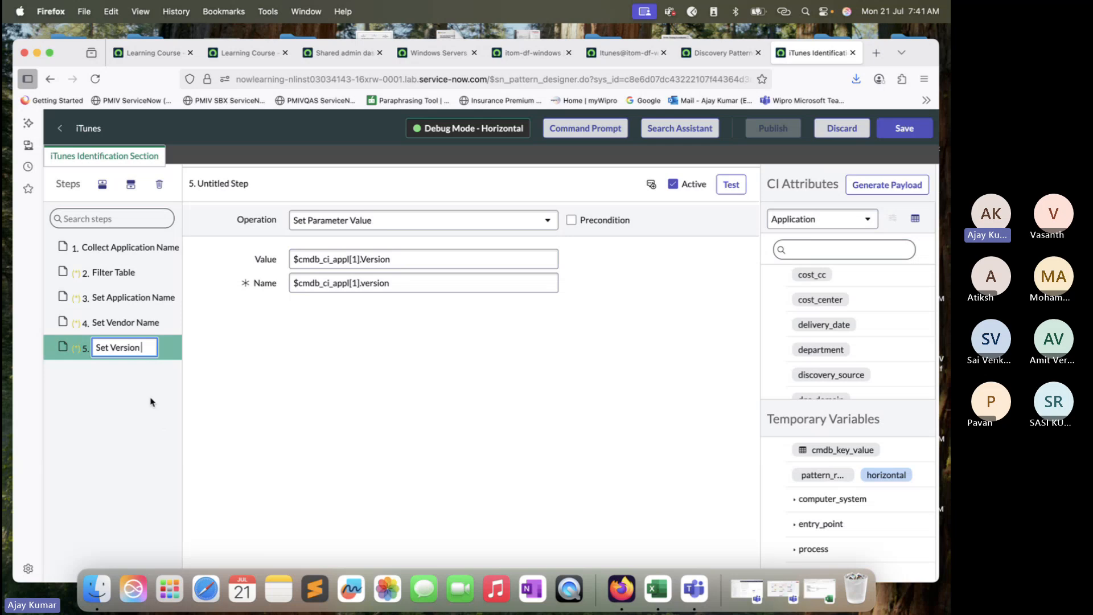
click(251, 376)
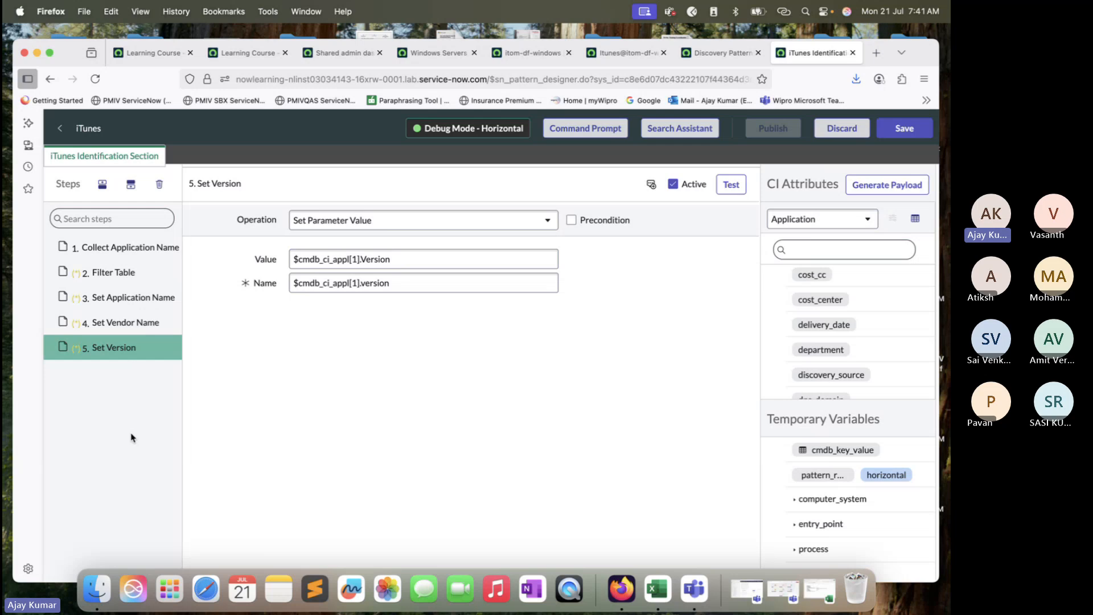
- Add a sixth step after Set Version and choose Set Parameter Value as its operation
click(130, 184)
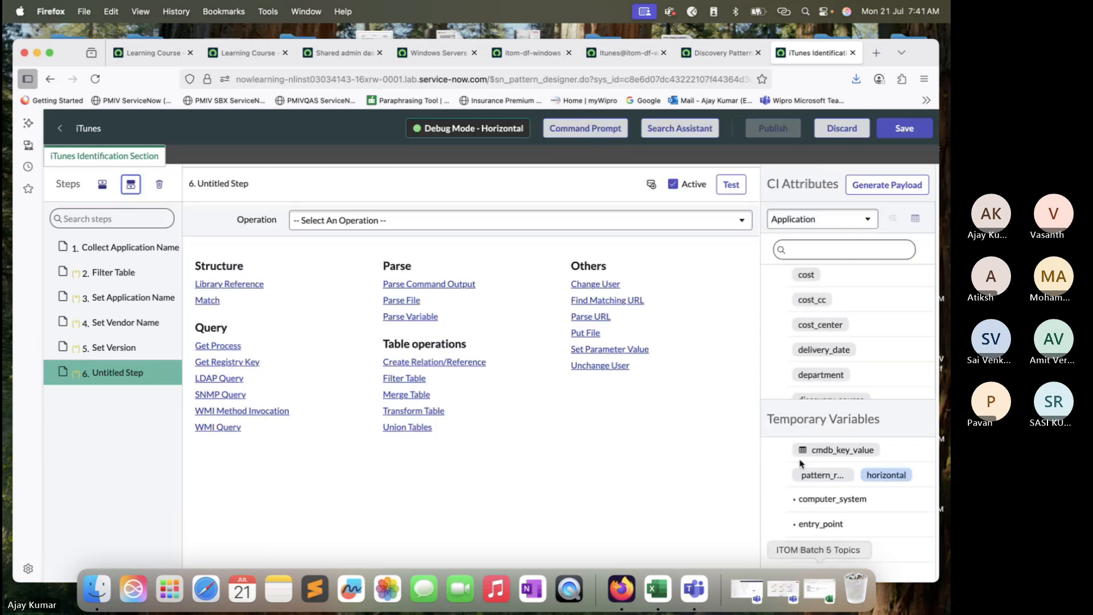
click(625, 351)
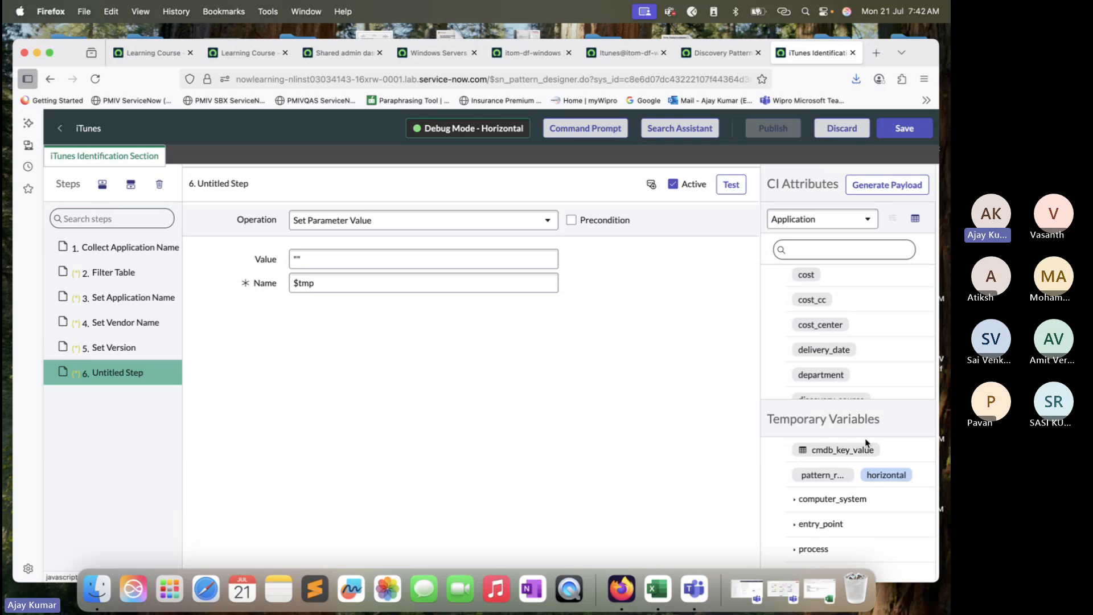
drag(863, 395, 857, 359)
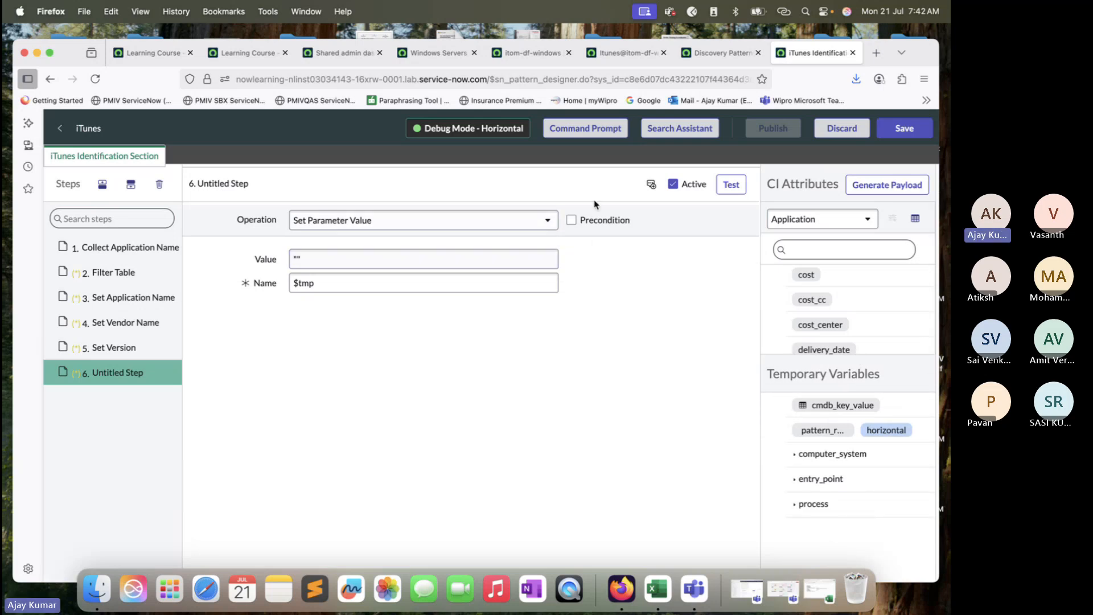
- Test the Filter Table step, check all result columns for further attributes, and dismiss the result
click(120, 272)
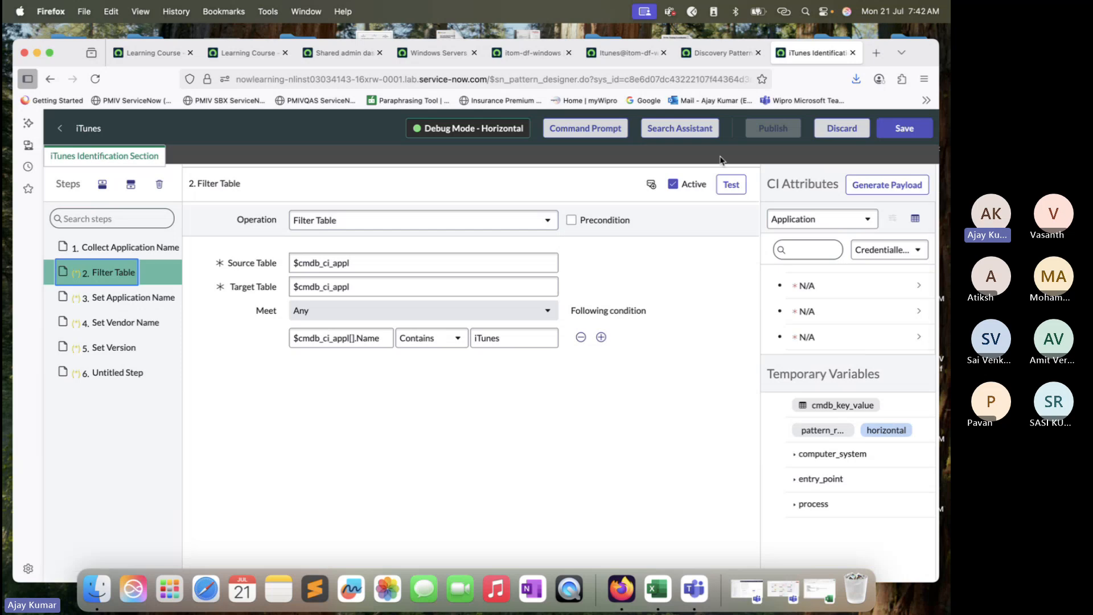
click(730, 187)
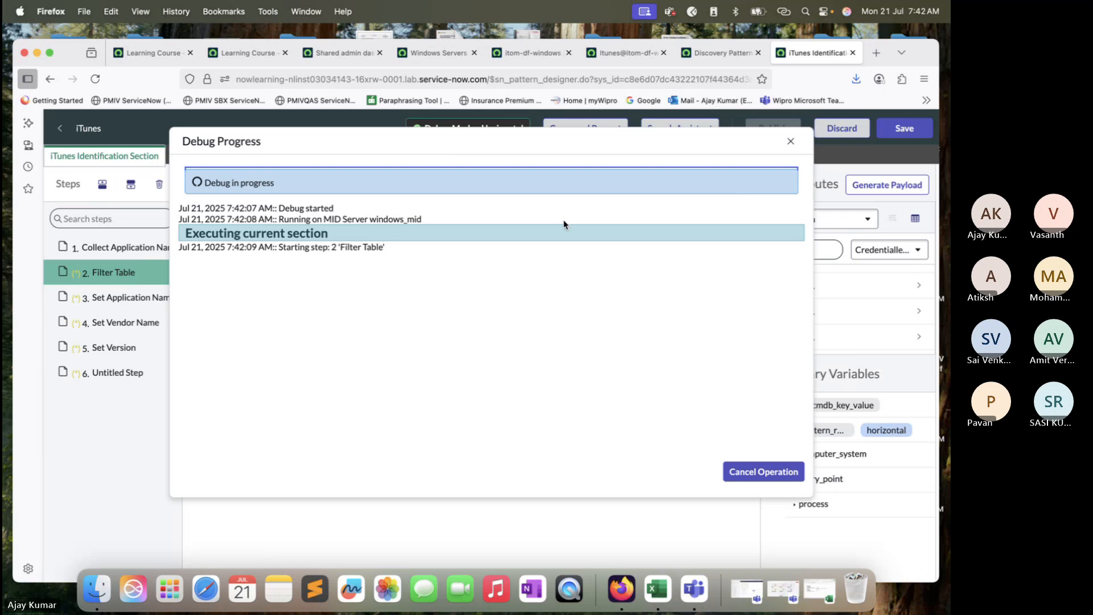
scroll(608, 200, right, 2)
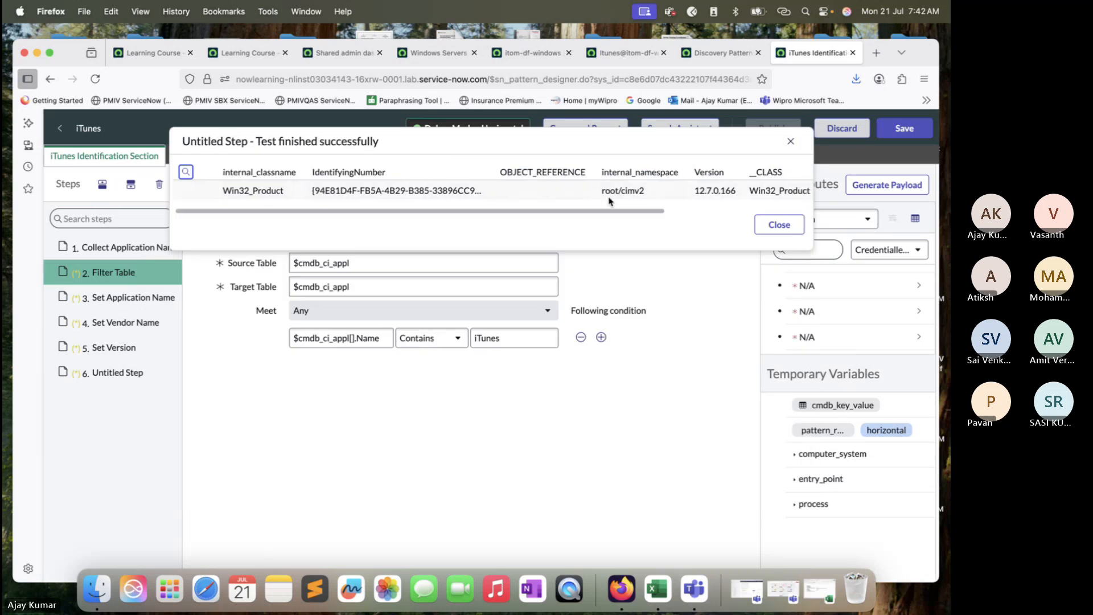
scroll(608, 201, right, 8)
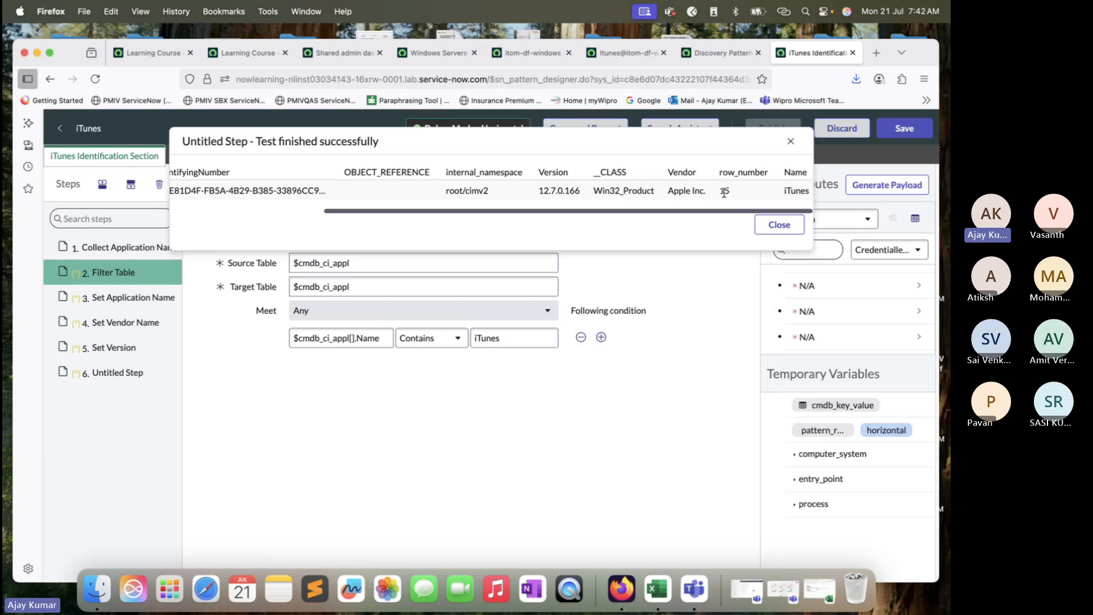
scroll(548, 189, left, 9)
scroll(547, 189, right, 9)
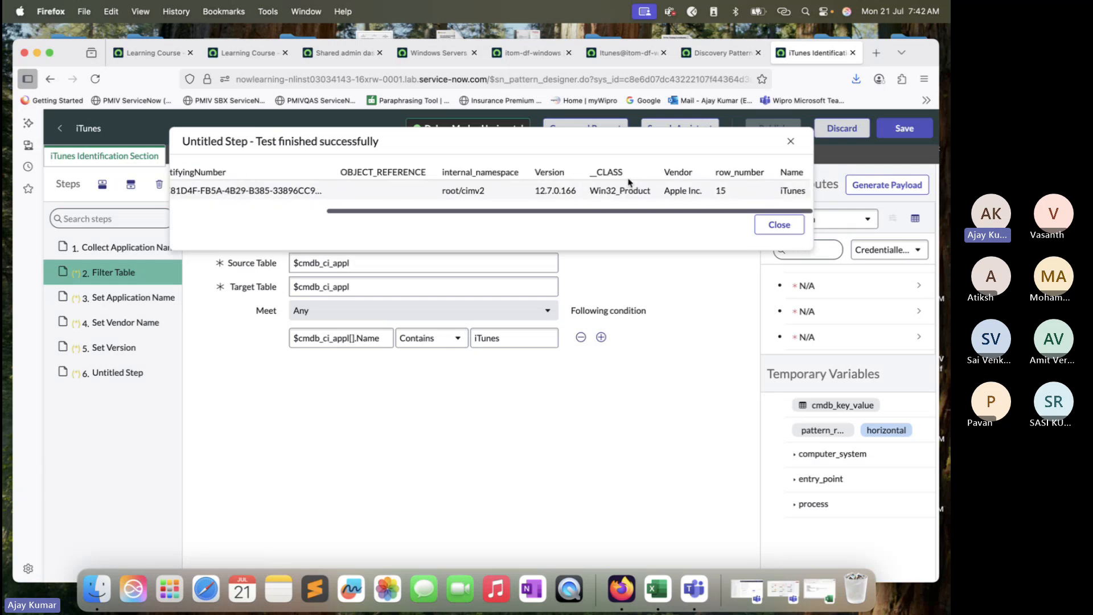
scroll(659, 181, left, 9)
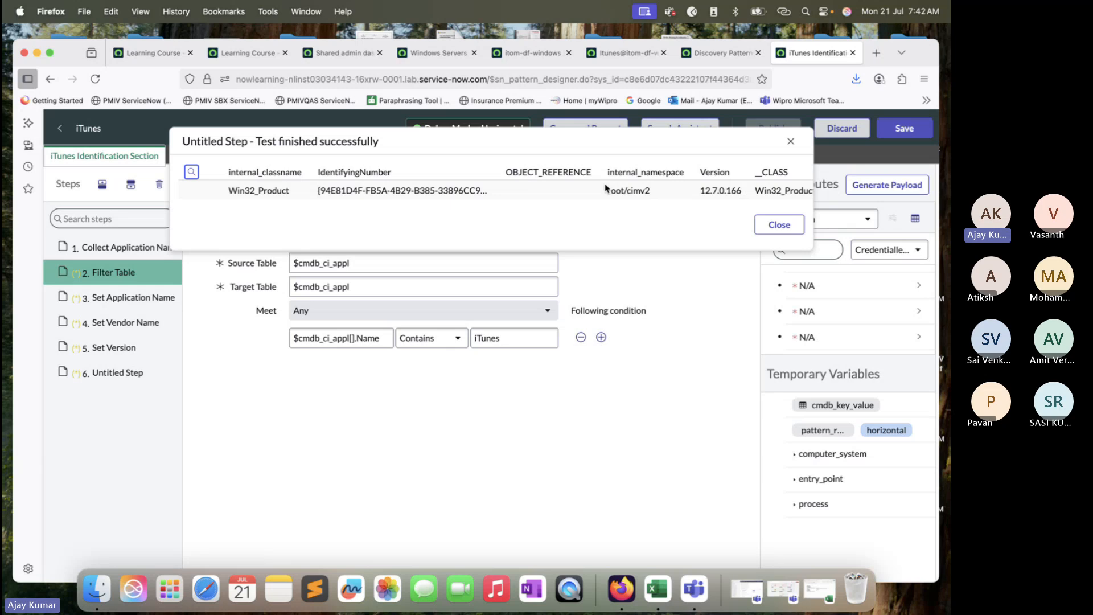
scroll(794, 147, right, 5)
click(790, 141)
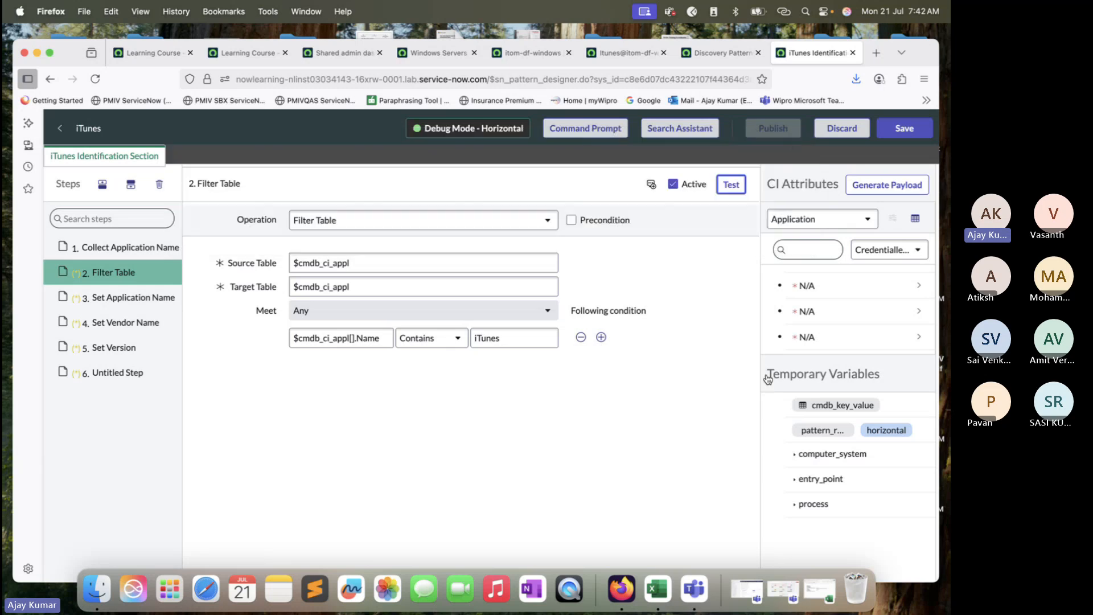
- Try to turn the untitled step 6 into a WMI Query on the root/CIMV2 namespace, after consulting the Collect Application Name step
click(120, 374)
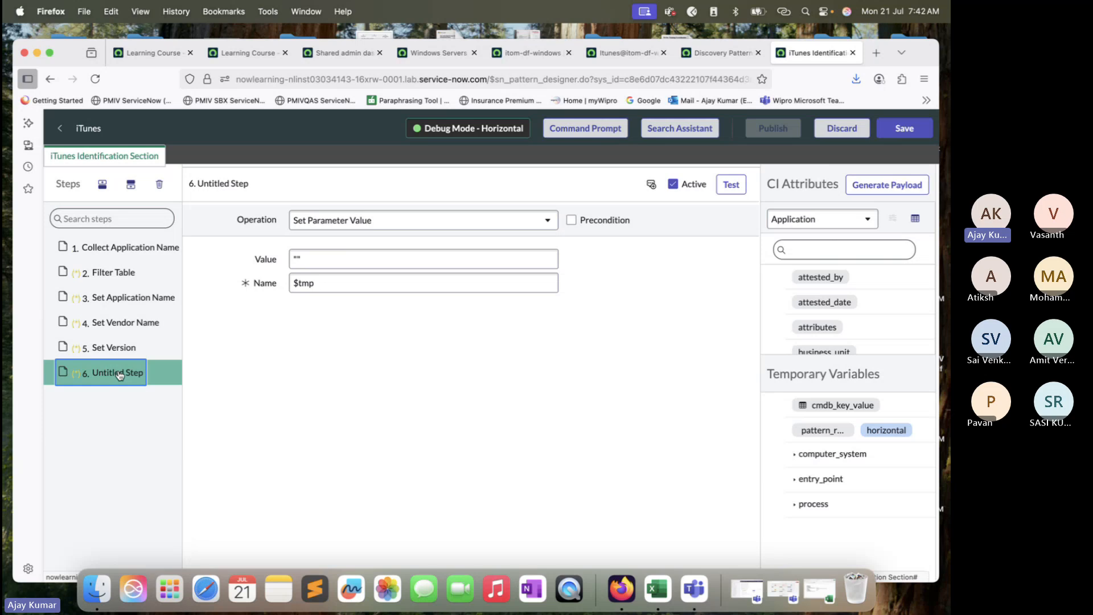
click(122, 249)
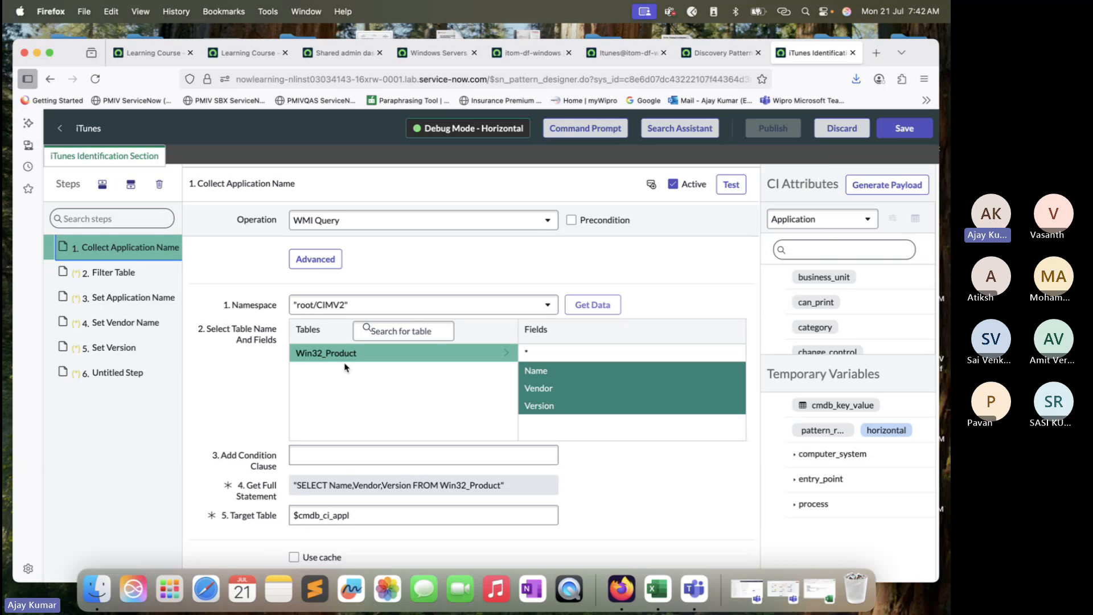
click(110, 376)
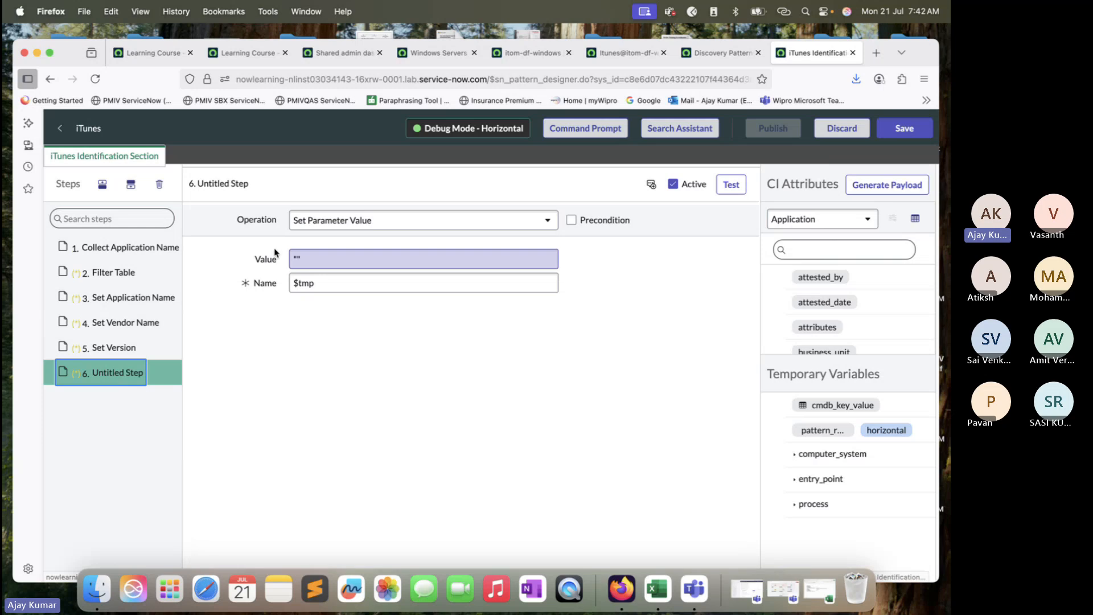
click(415, 220)
text(wmi)
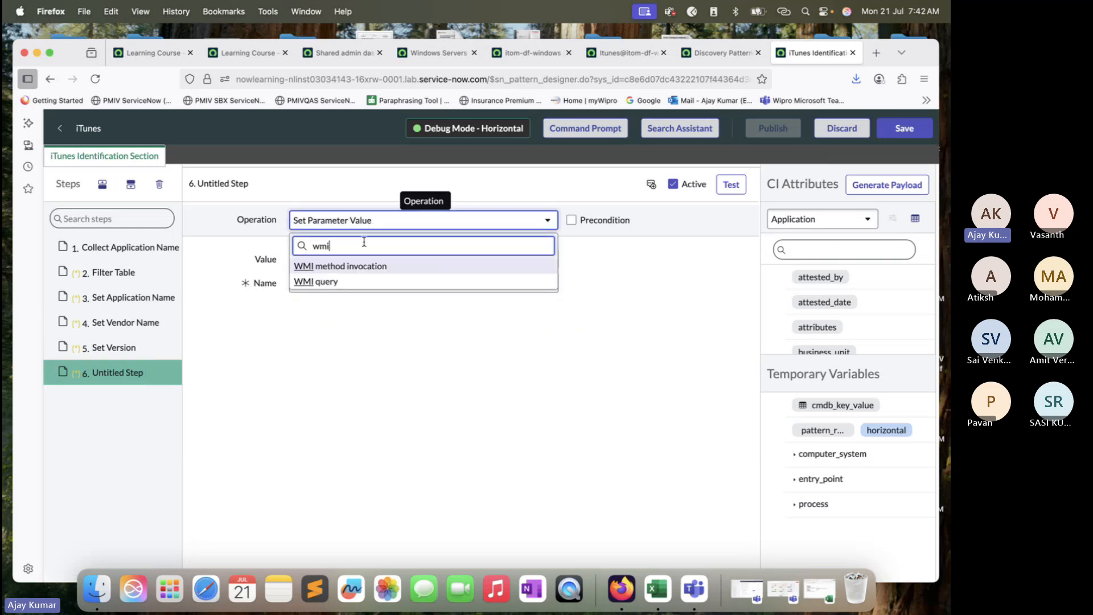
click(343, 281)
click(614, 306)
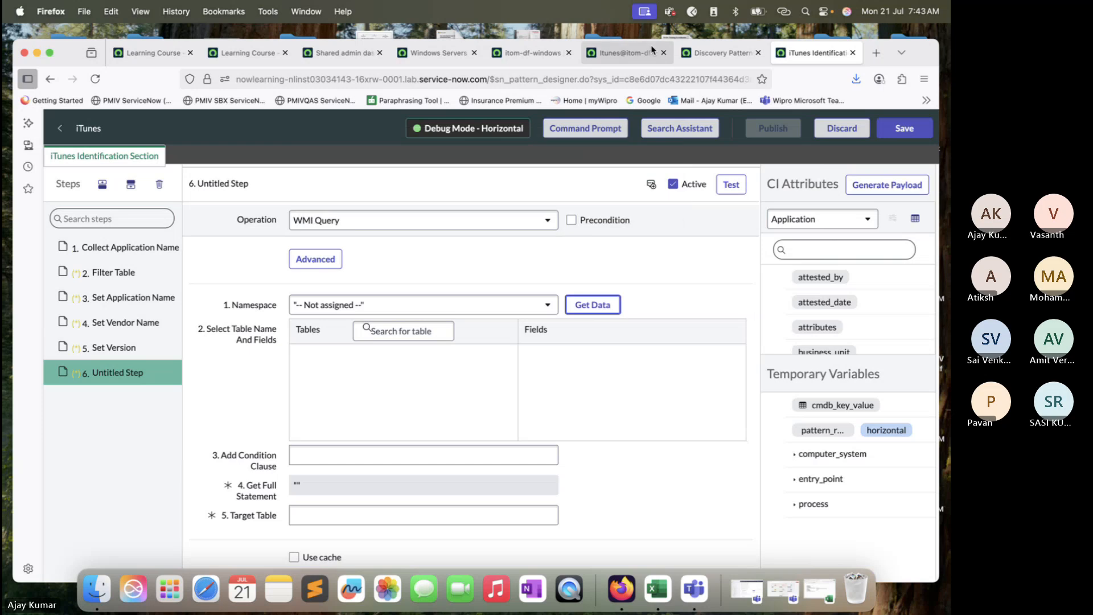
click(547, 305)
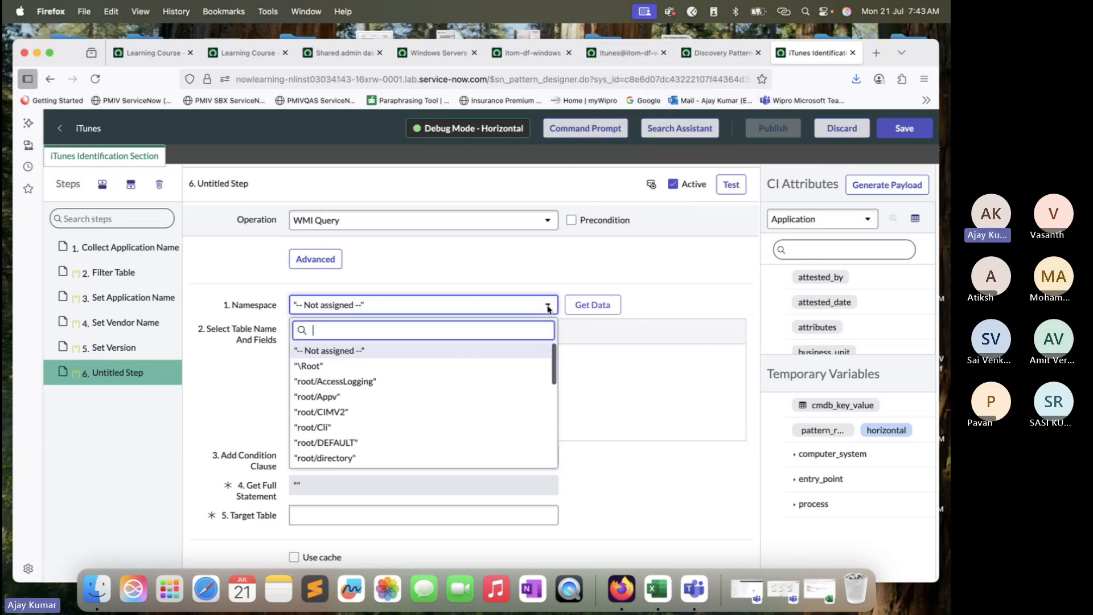
click(327, 414)
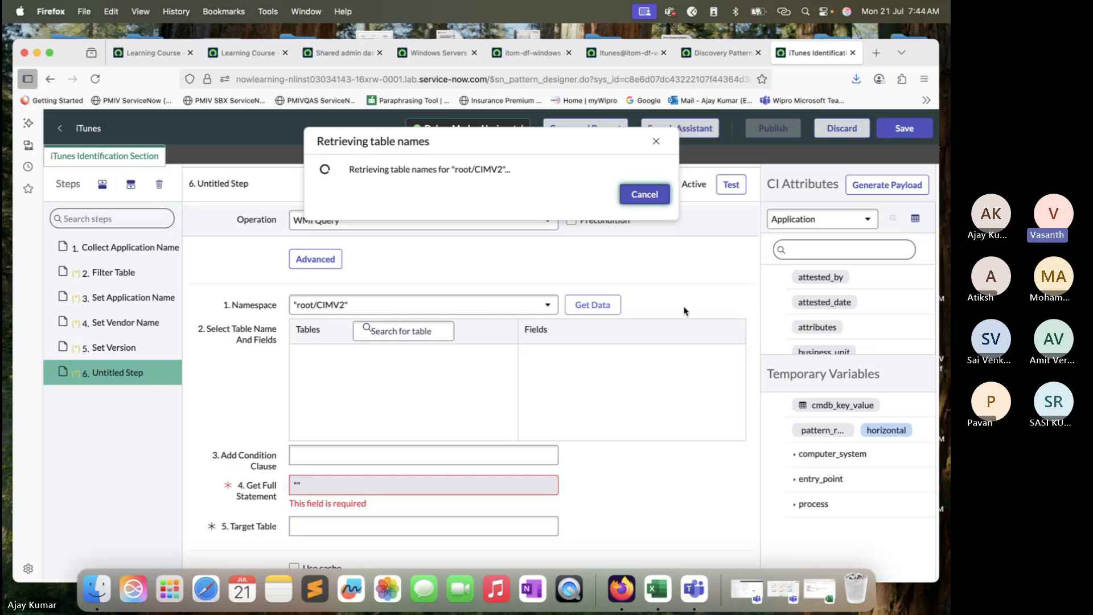
- Cancel the table name retrieval and delete the untitled step 6 from the iTunes pattern
click(641, 206)
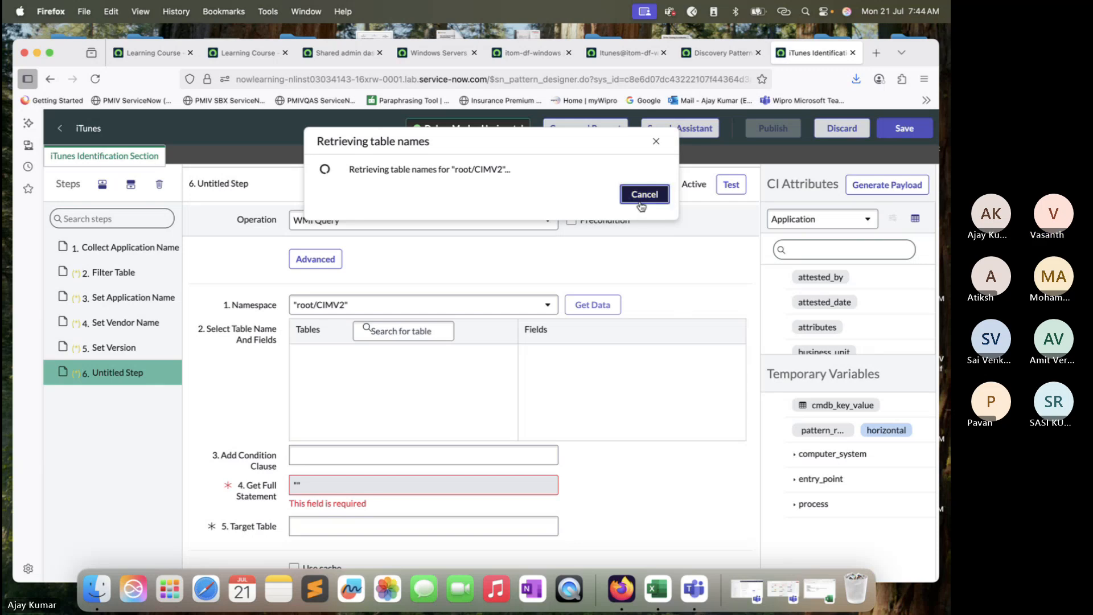
click(656, 140)
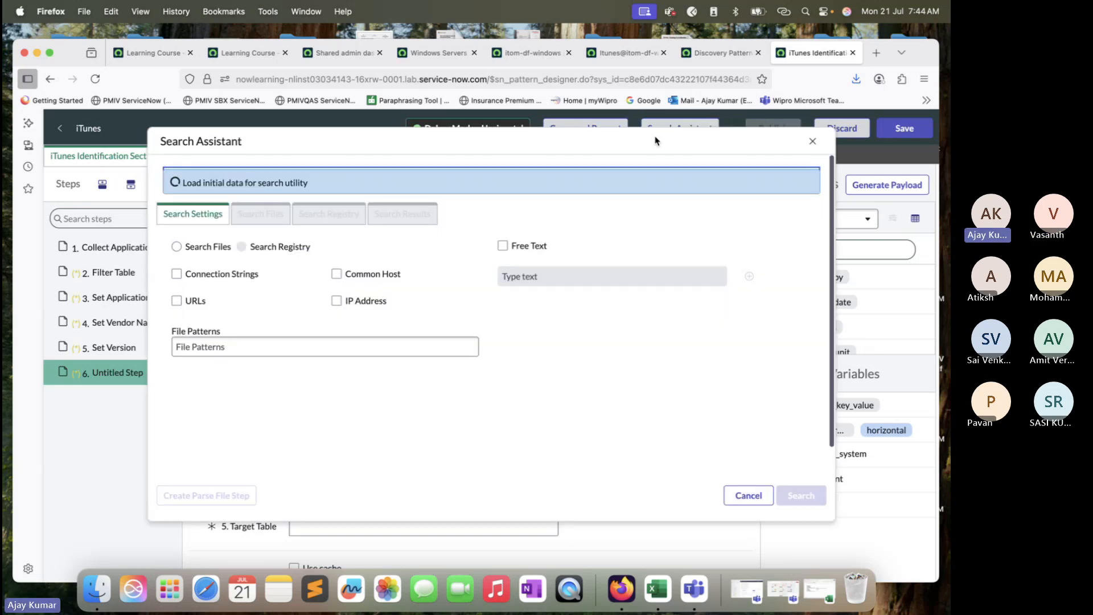
click(811, 143)
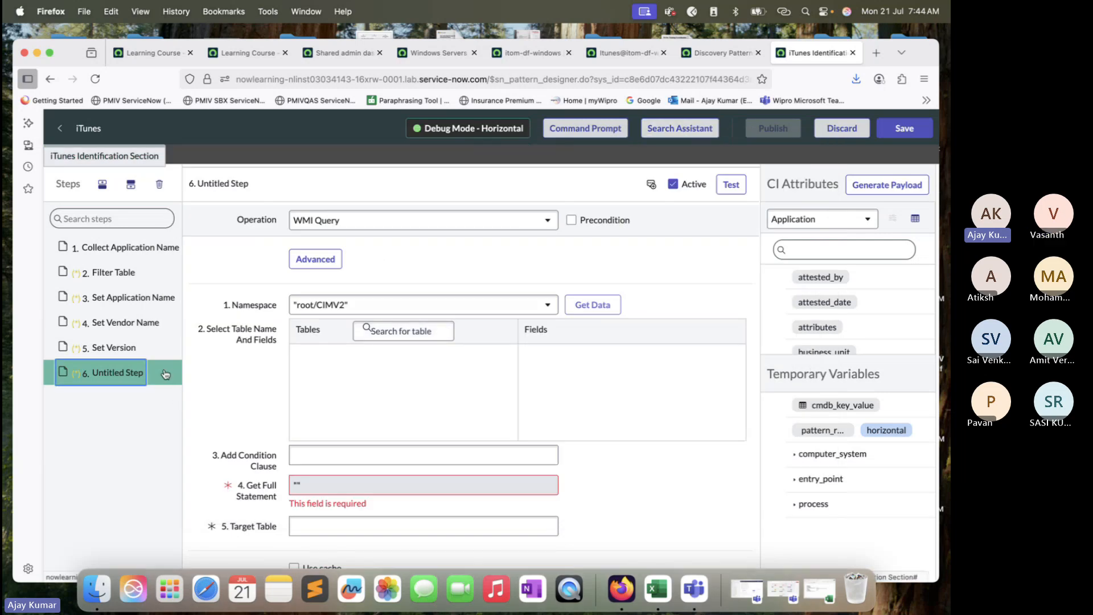
click(159, 185)
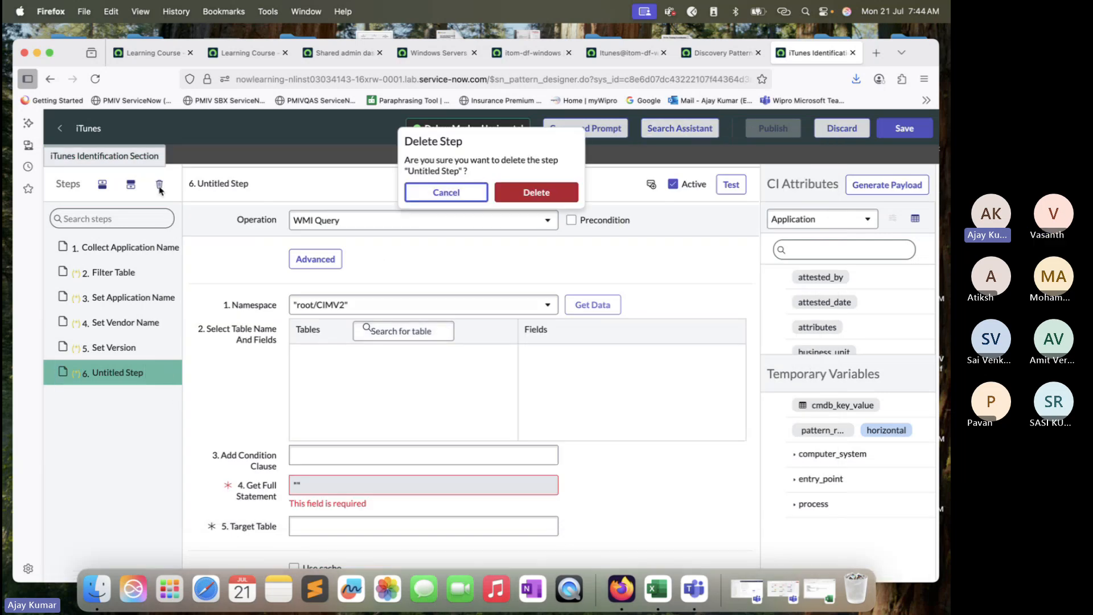
click(564, 197)
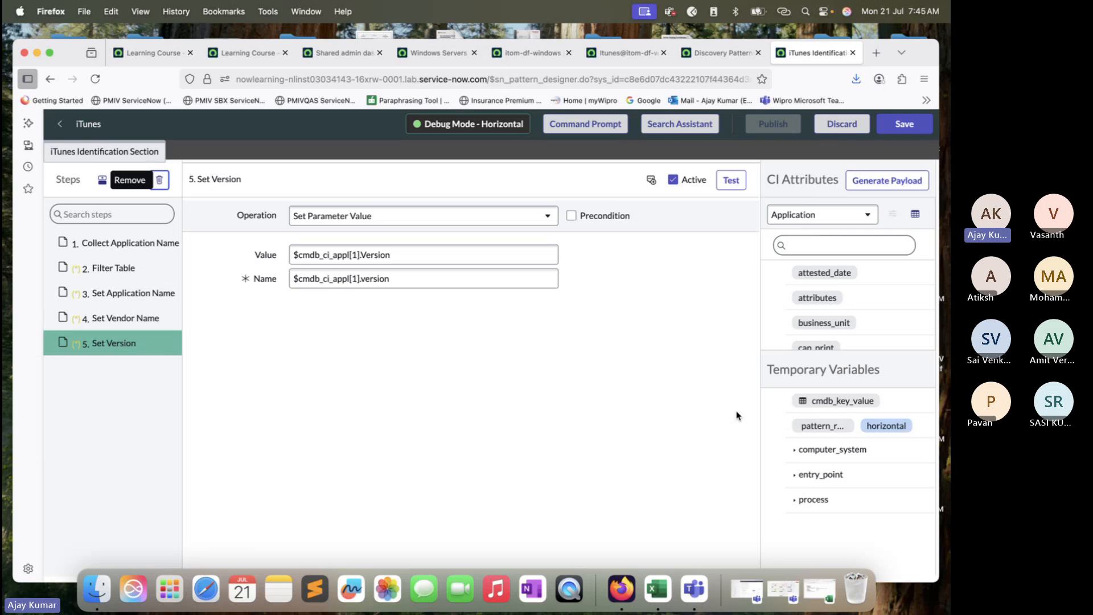
- Save and publish the iTunes pattern
click(905, 124)
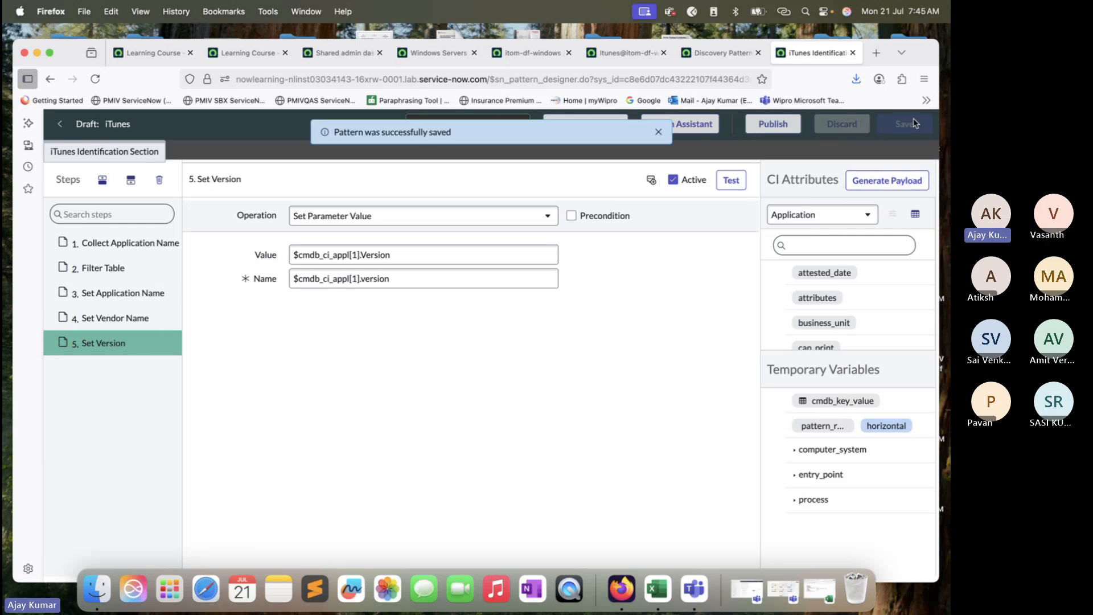
click(780, 129)
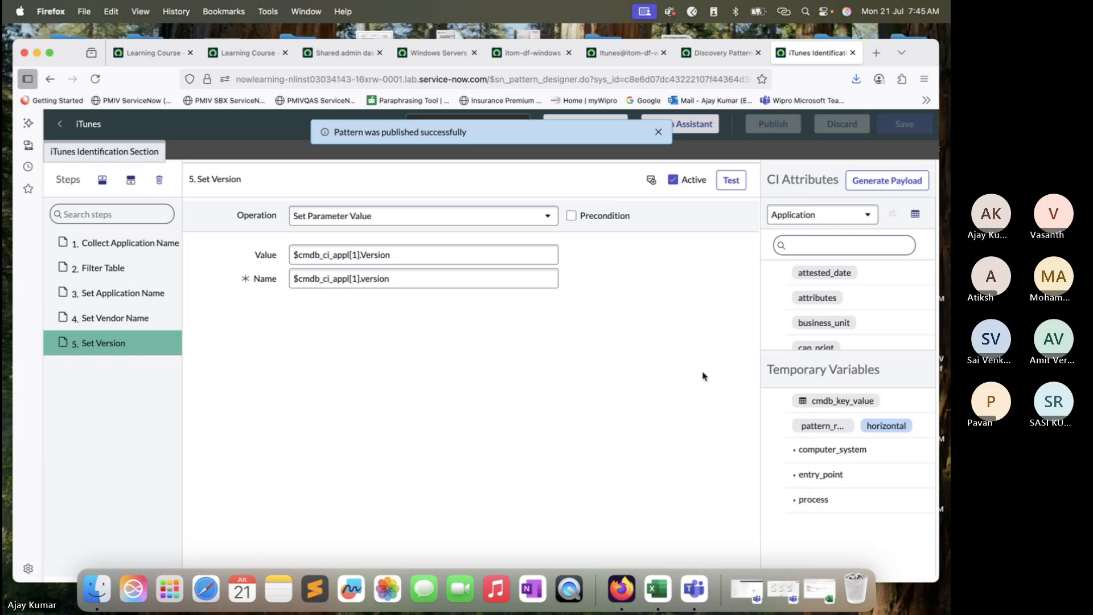
- Filter the Discovery Patterns list by the name *itun
click(535, 55)
click(444, 53)
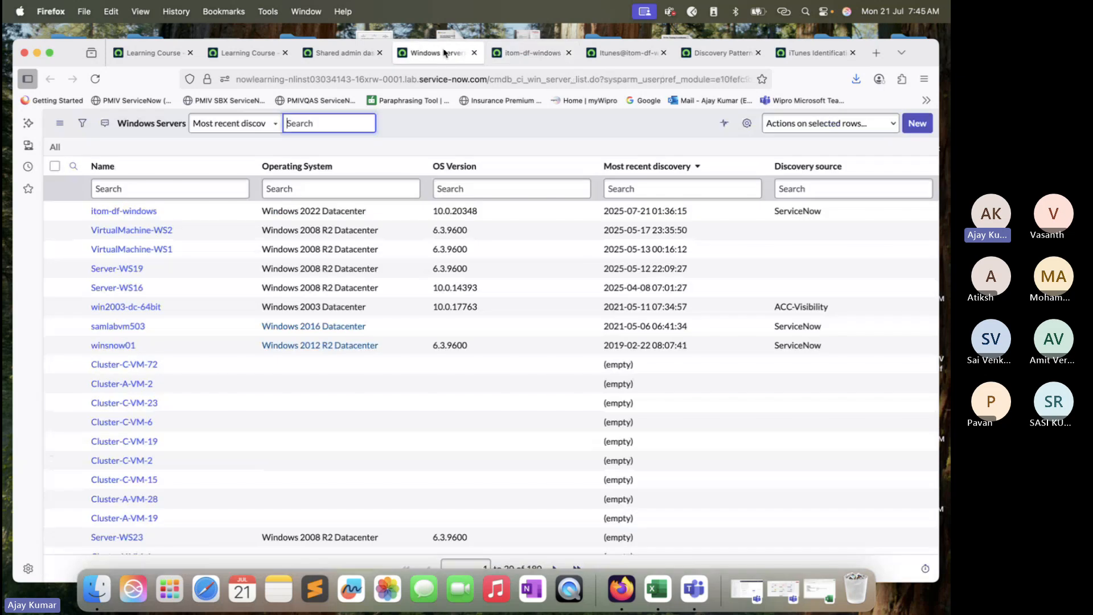
click(341, 52)
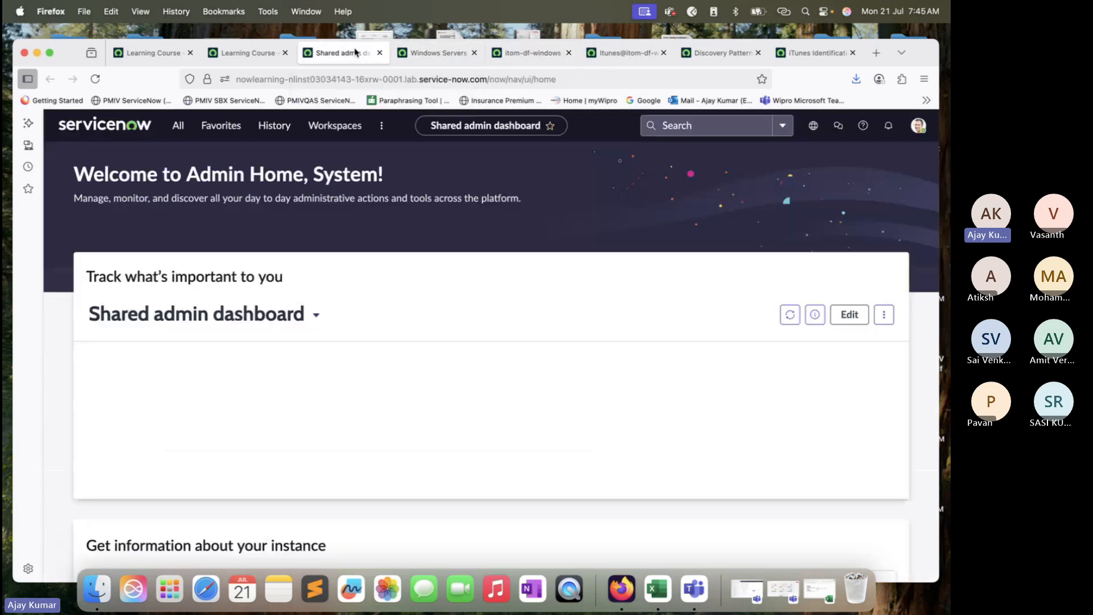
click(740, 55)
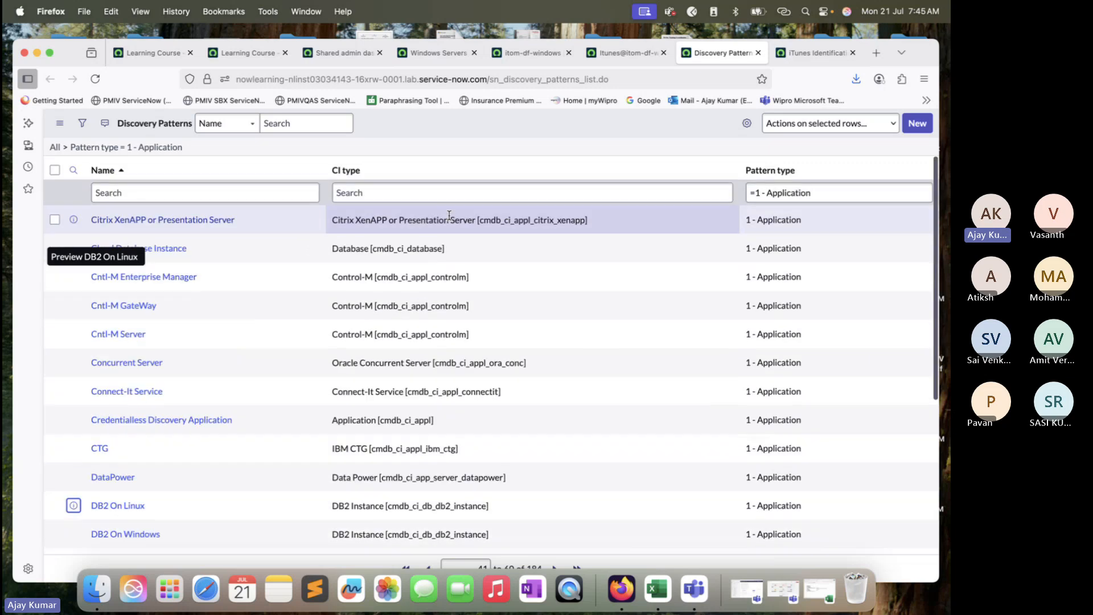
click(244, 185)
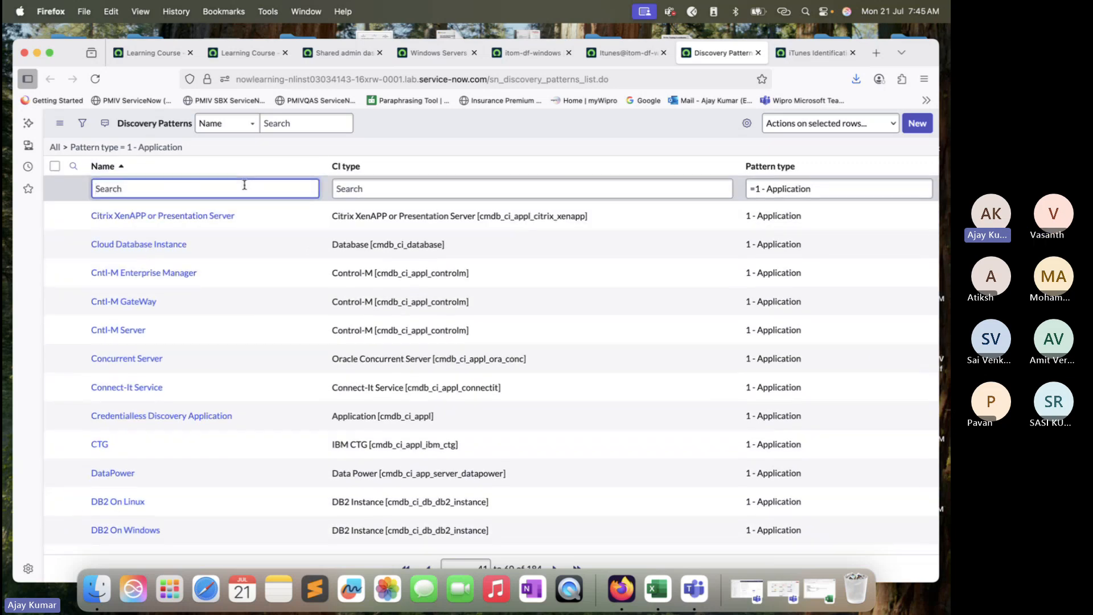
text(*itun)
key(Return)
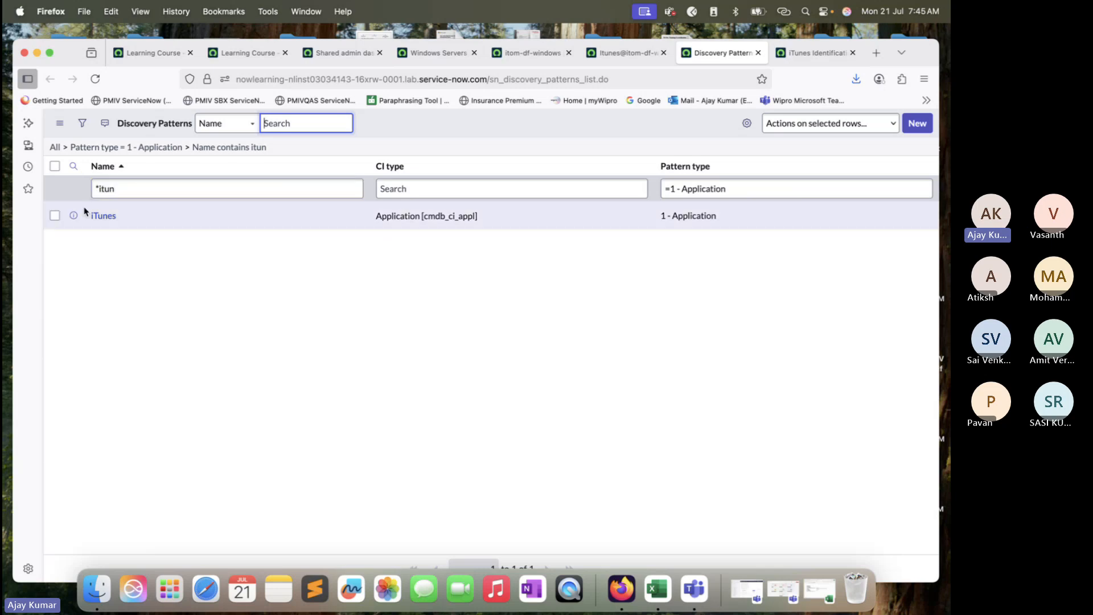
- Synchronize the iTunes discovery pattern with the MID Servers and close that browser page
click(55, 217)
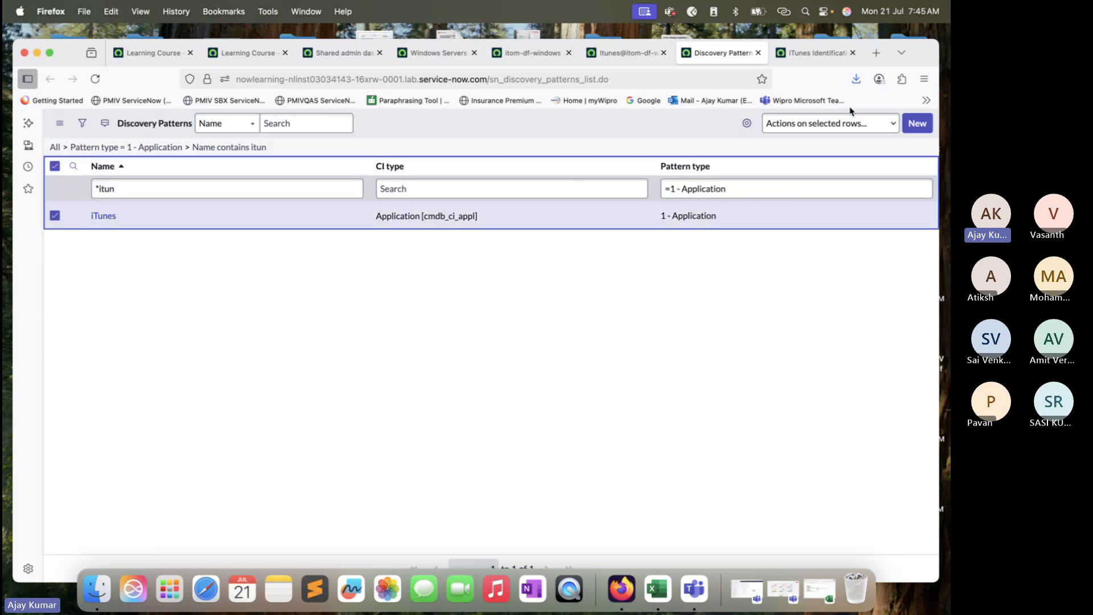
click(851, 127)
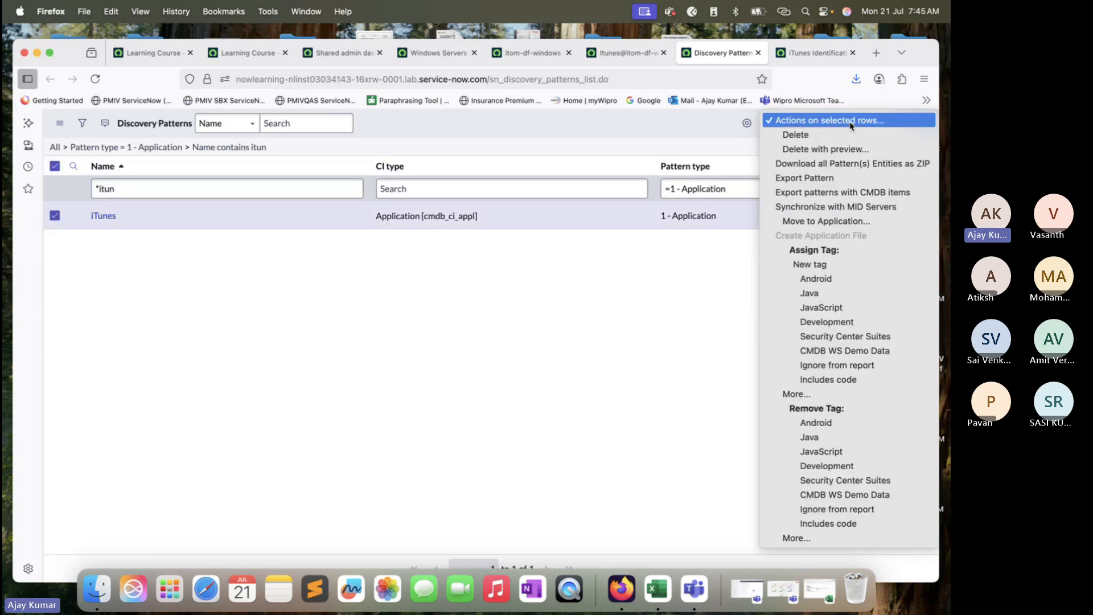
click(828, 207)
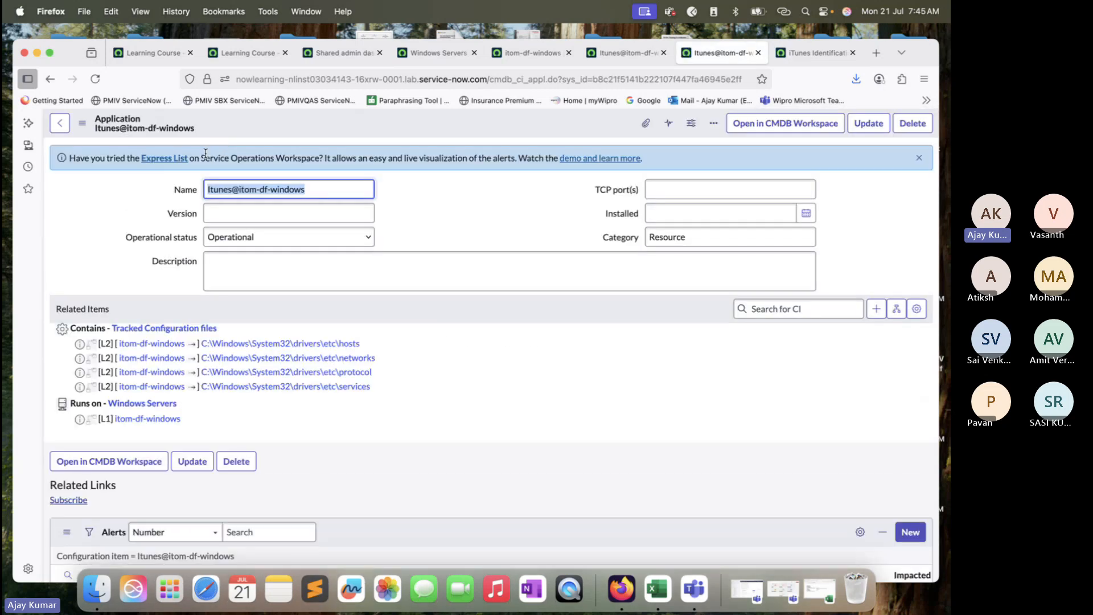
click(758, 53)
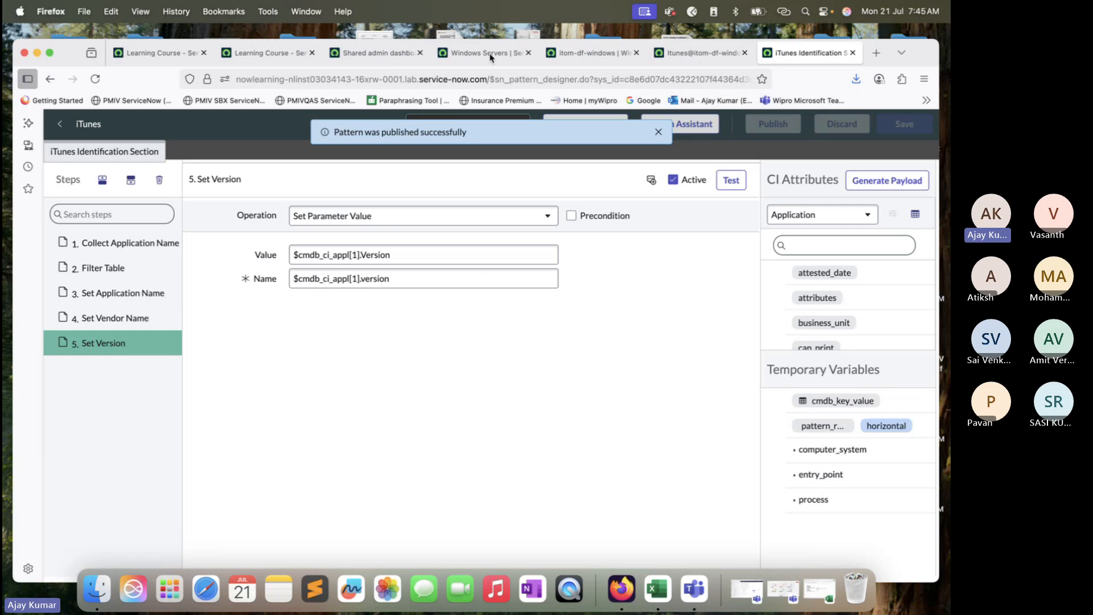
- From the admin dashboard, find the Discovery application's MID Servers module with the filter Mid S and open it
drag(922, 54, 924, 82)
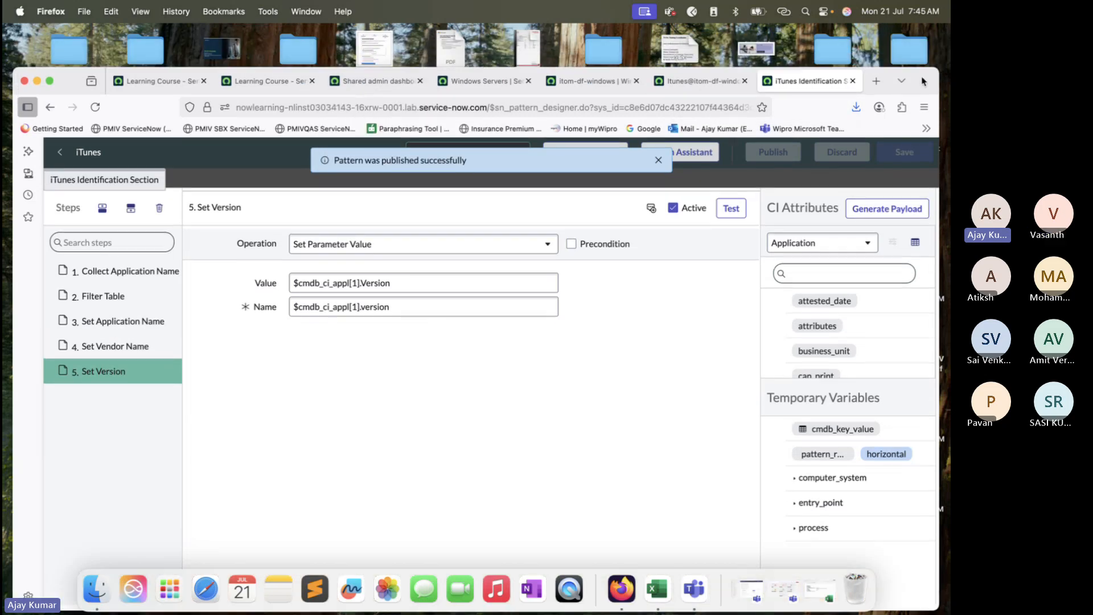
click(384, 84)
click(178, 153)
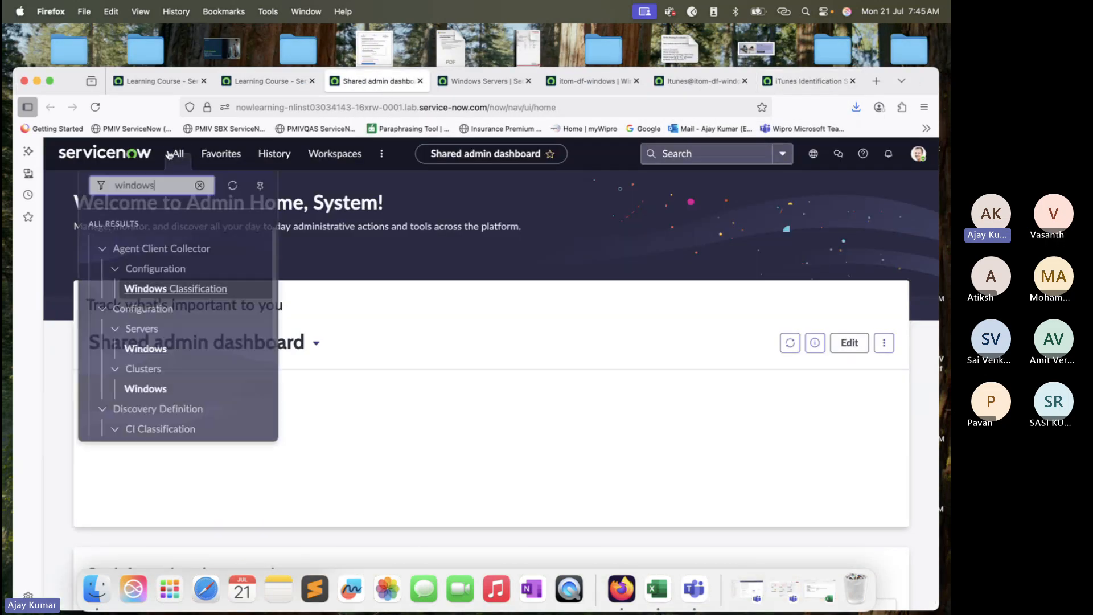
text(Mid S)
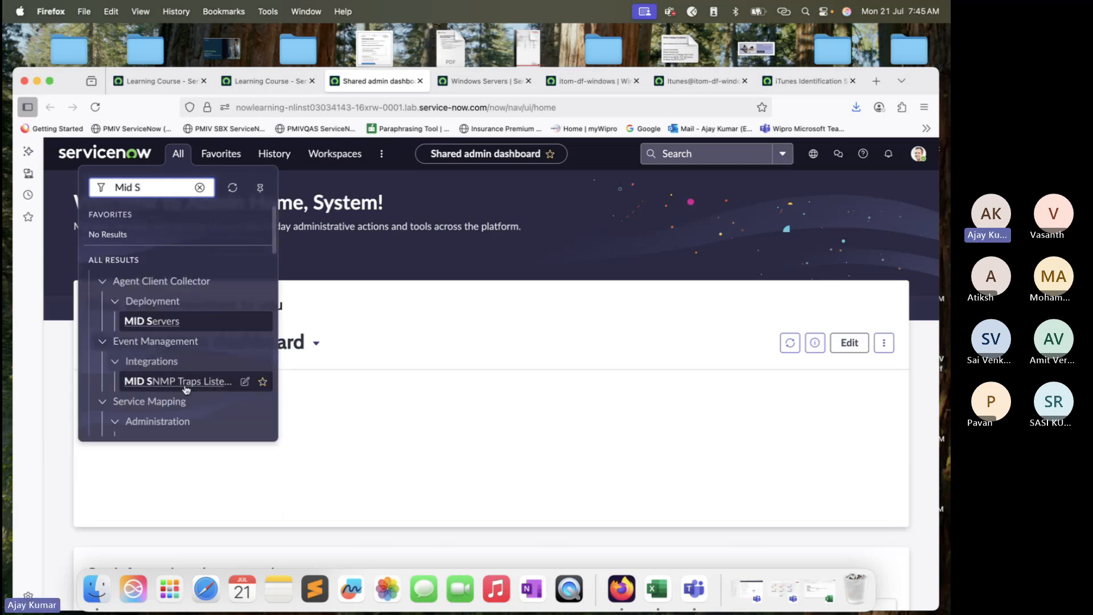
scroll(163, 371, down, 2)
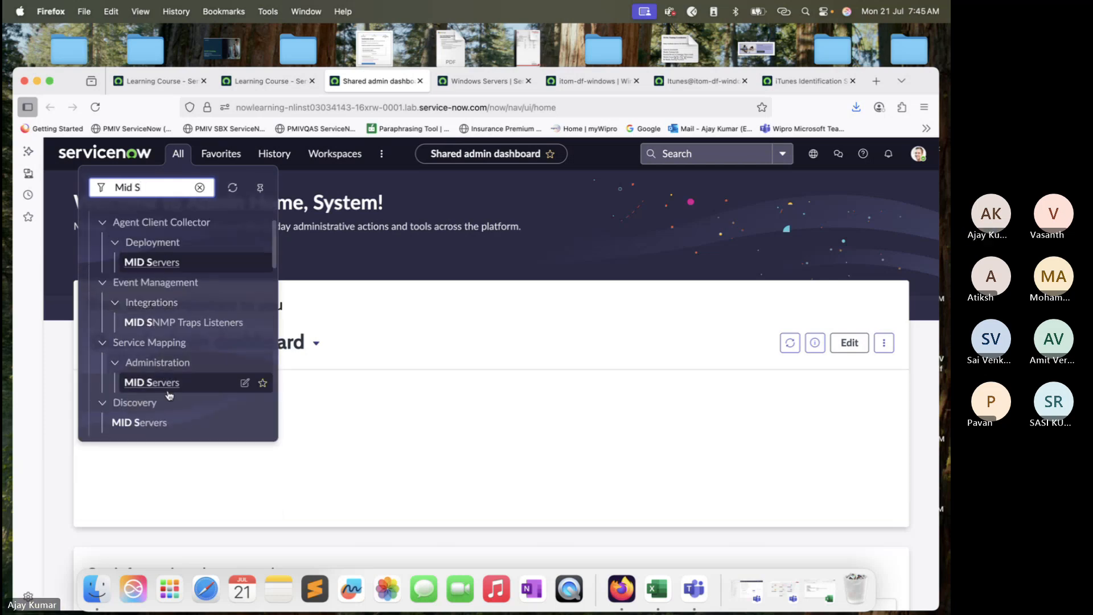
click(149, 423)
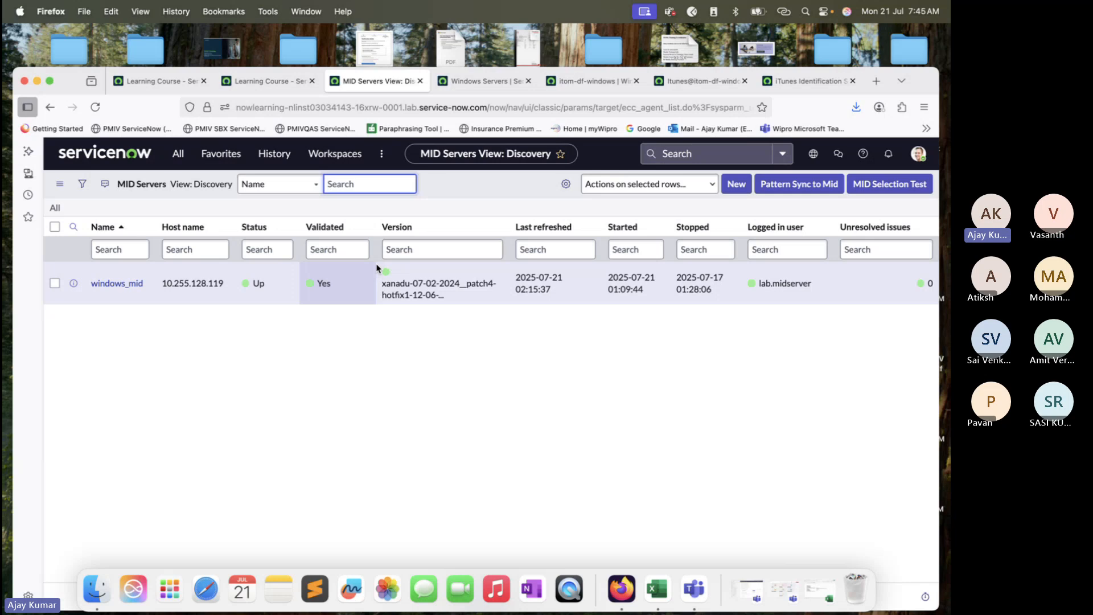
- Run a pattern sync for the windows_mid MID Server
click(54, 283)
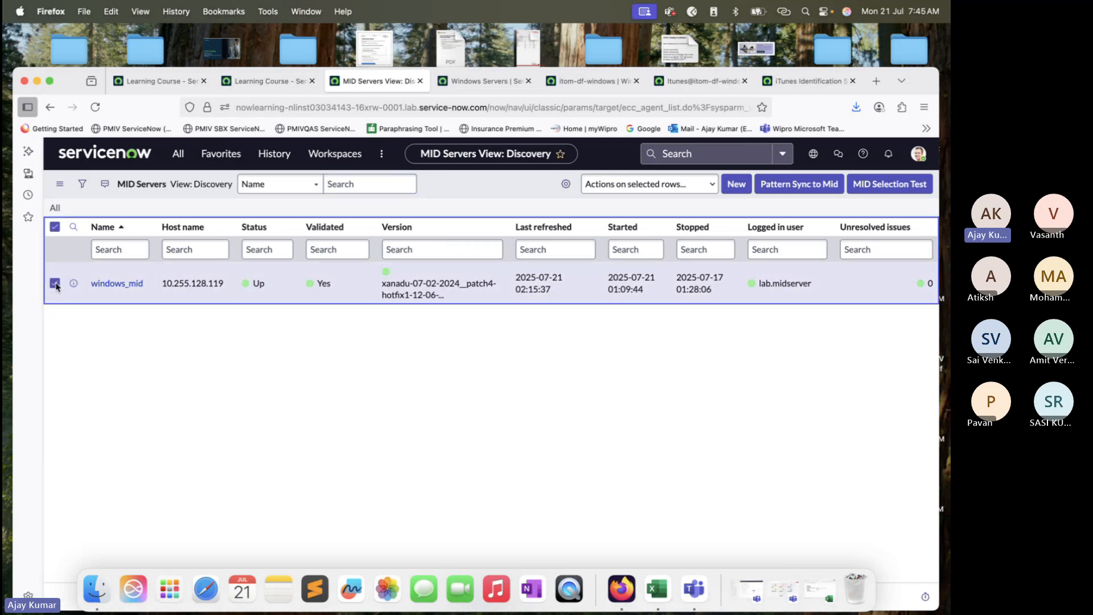
click(819, 185)
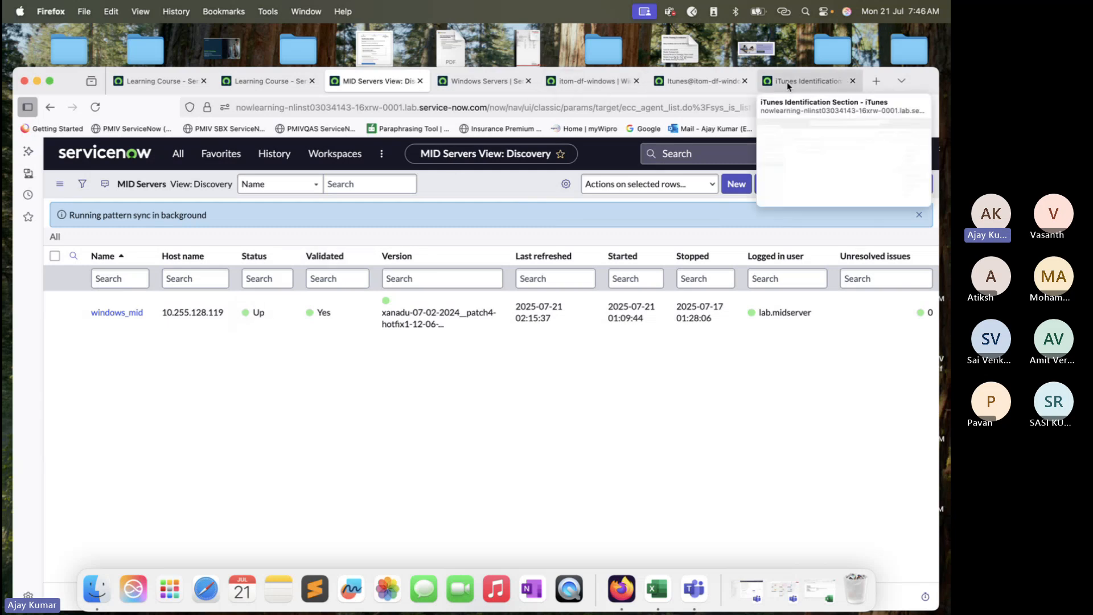
drag(924, 86, 913, 45)
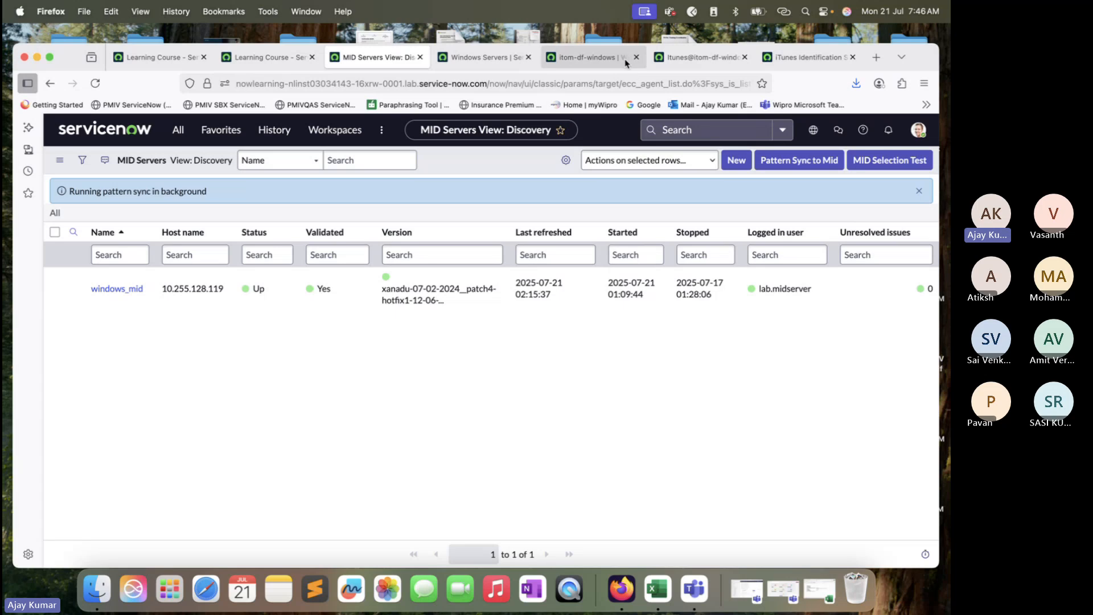
- Reload the iTunes application record without keeping its unsaved edits and check its Name, Version and Description fields
click(696, 59)
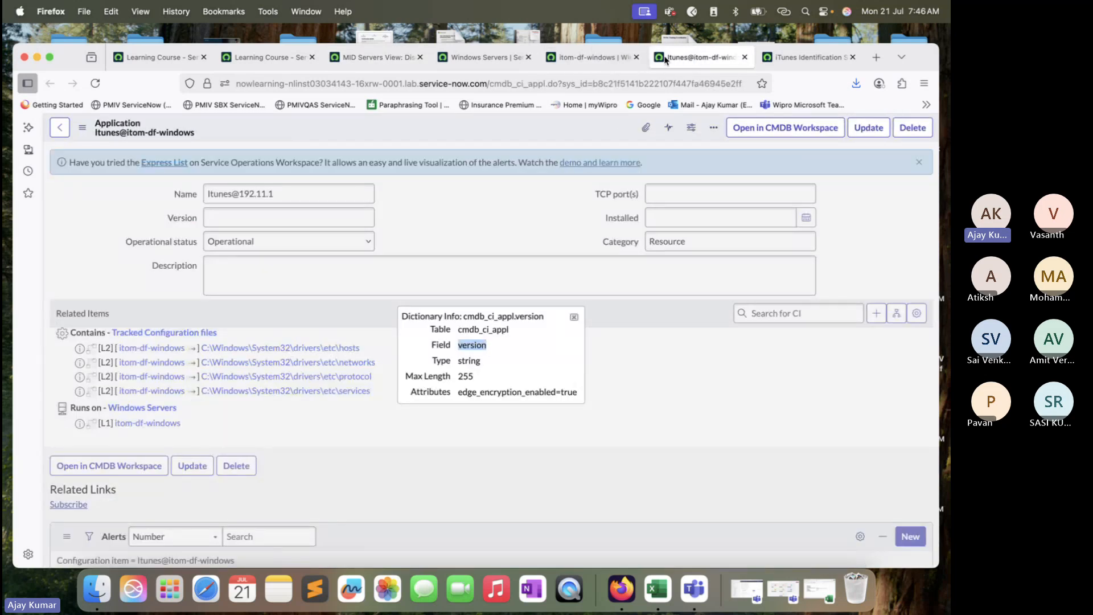
click(496, 63)
click(373, 58)
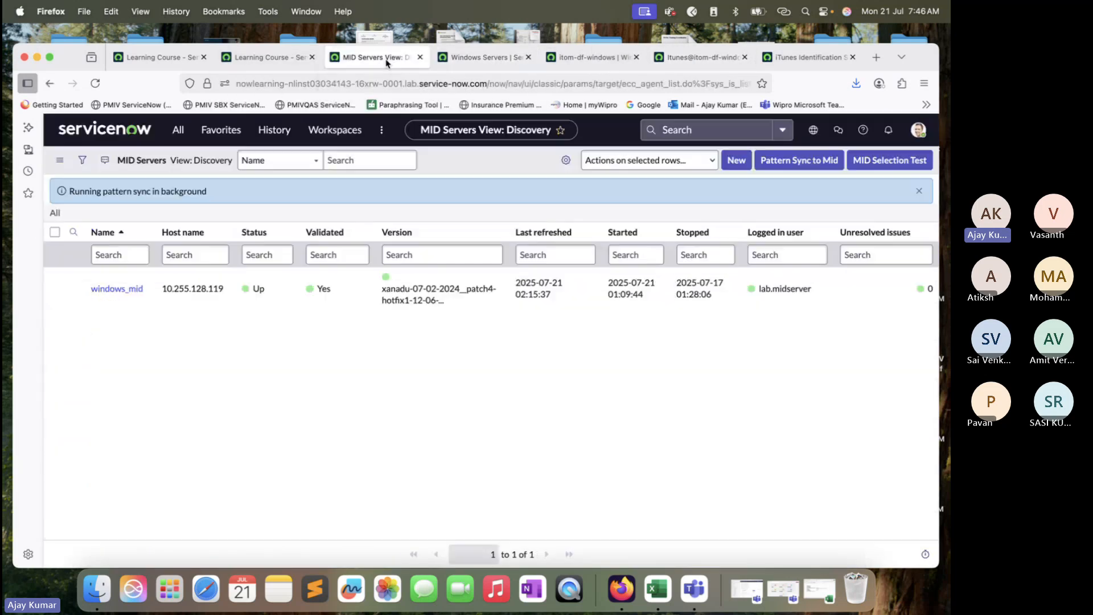
click(177, 130)
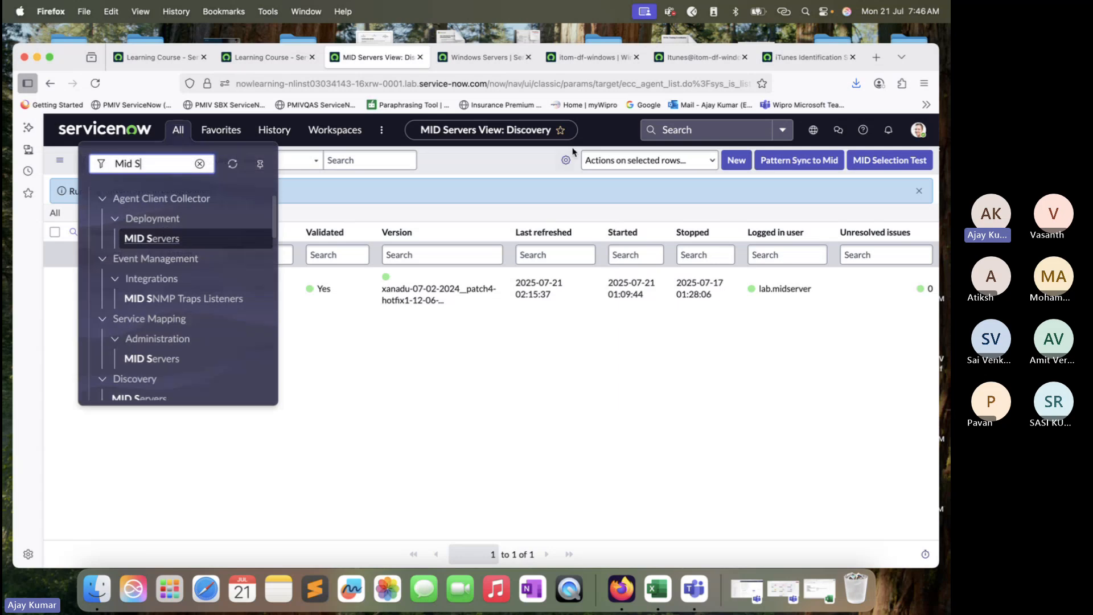
click(716, 59)
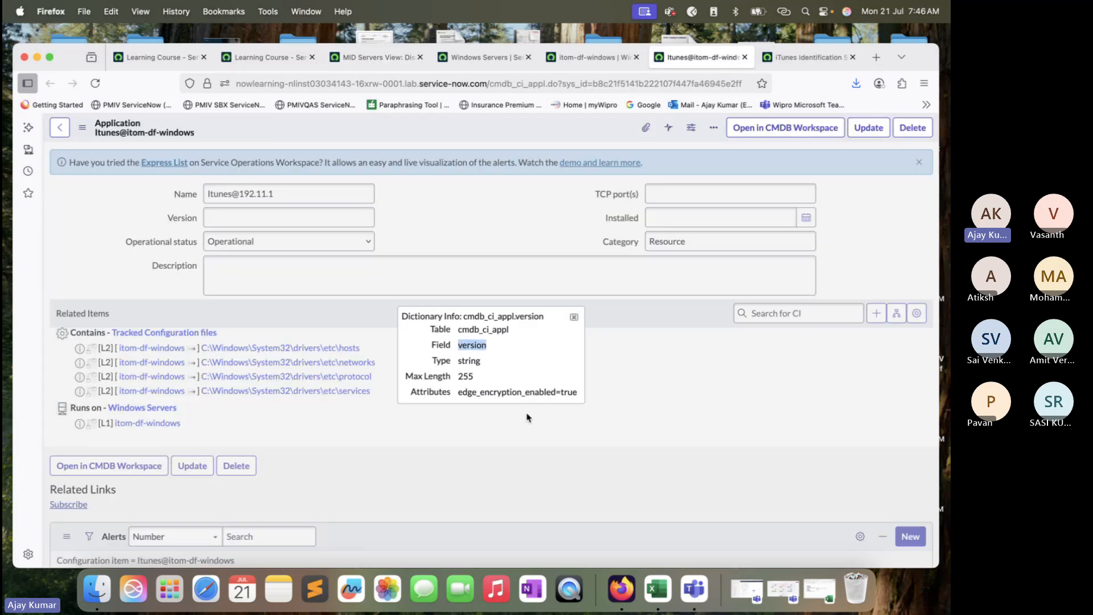
click(95, 83)
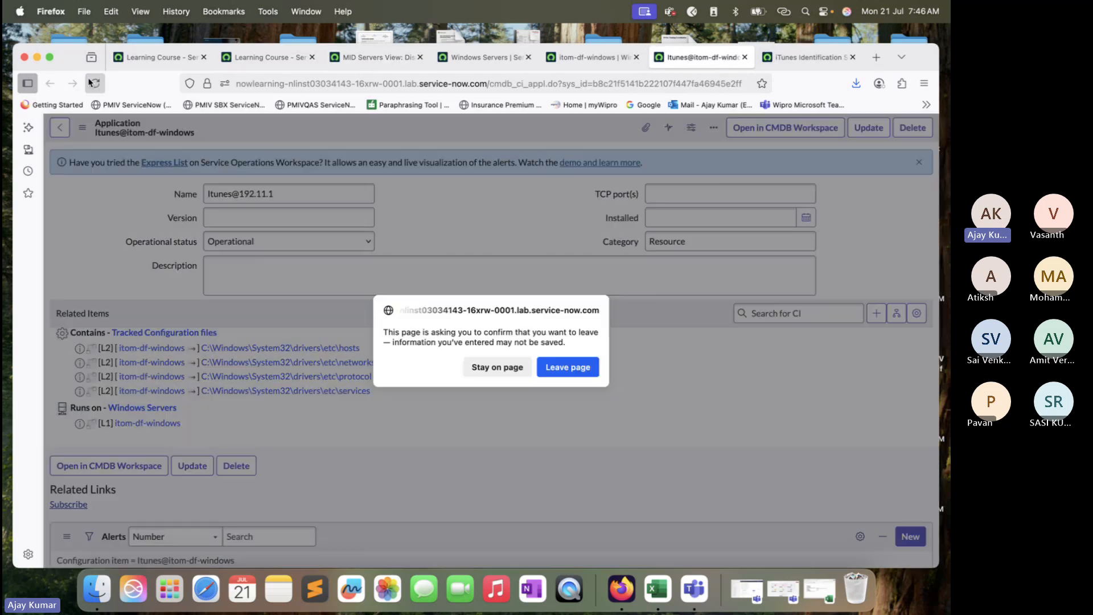
click(570, 369)
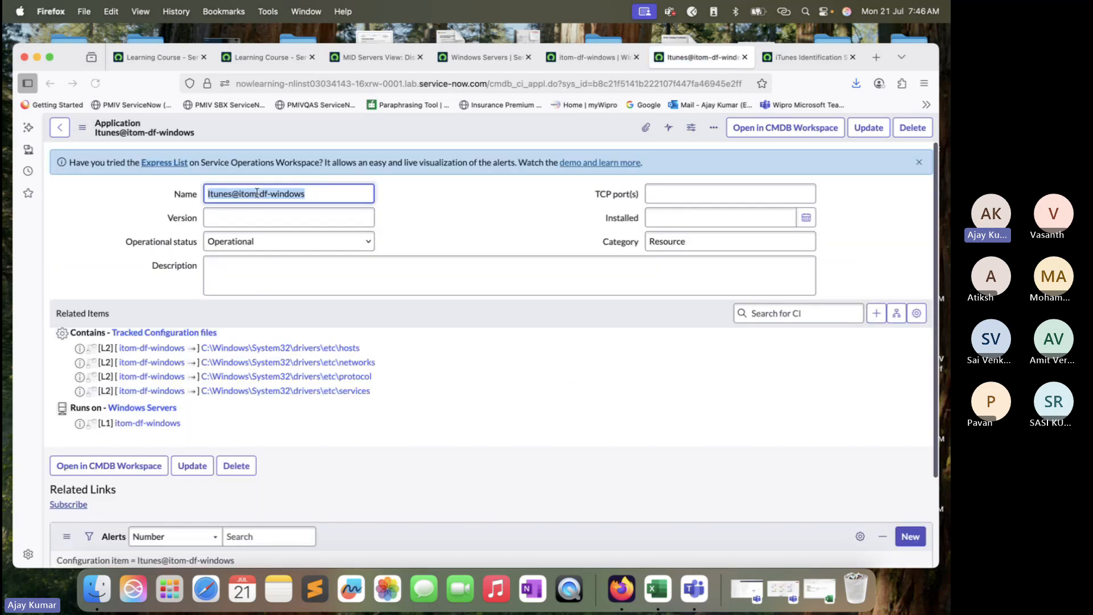
click(271, 213)
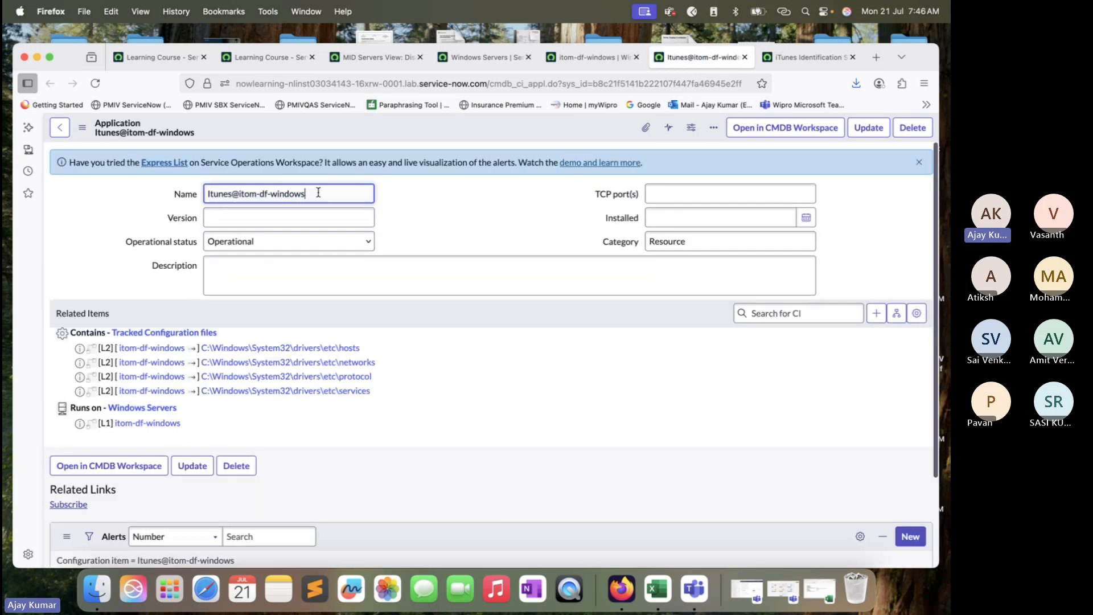
click(317, 218)
click(316, 289)
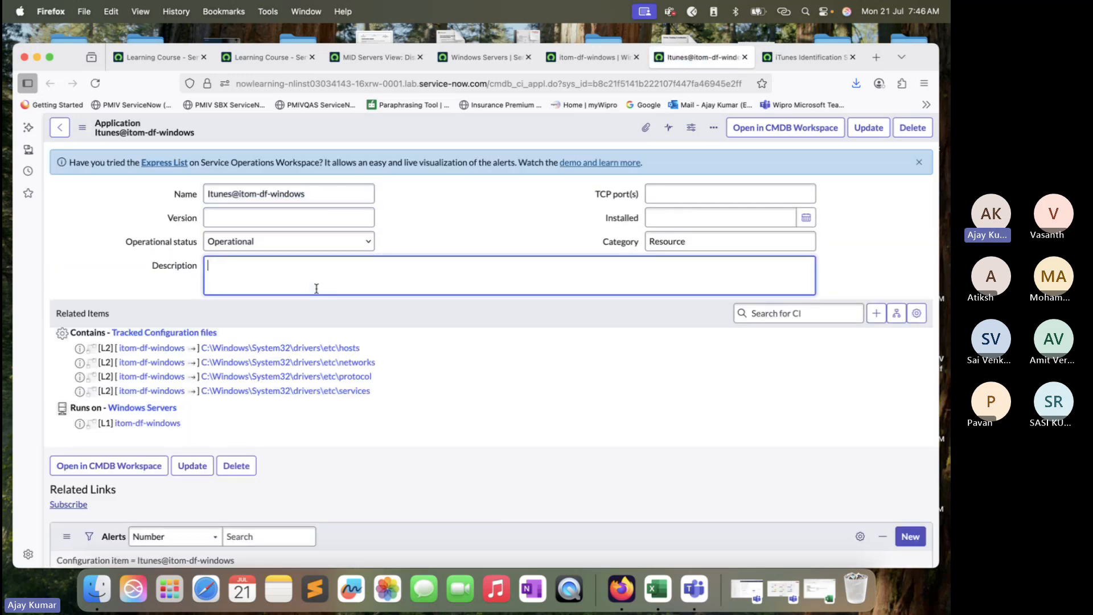
- Find the Discovery application's Discovery Schedules module with the filter discovery sch and open it in its own browser page
click(483, 57)
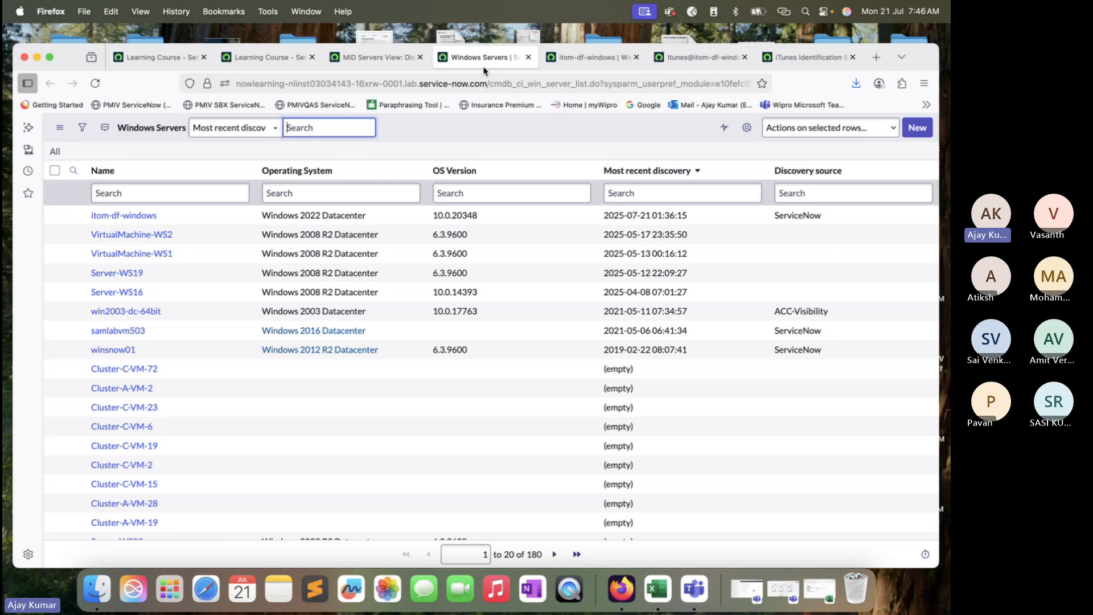
click(346, 64)
click(178, 130)
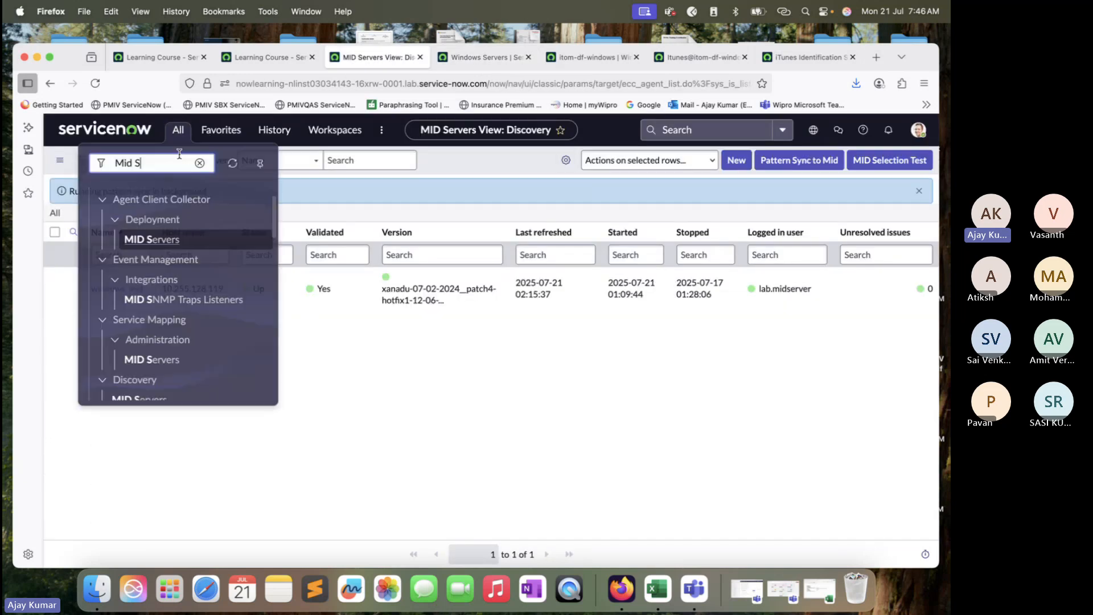
triple_click(179, 155)
triple_click(179, 154)
text(di)
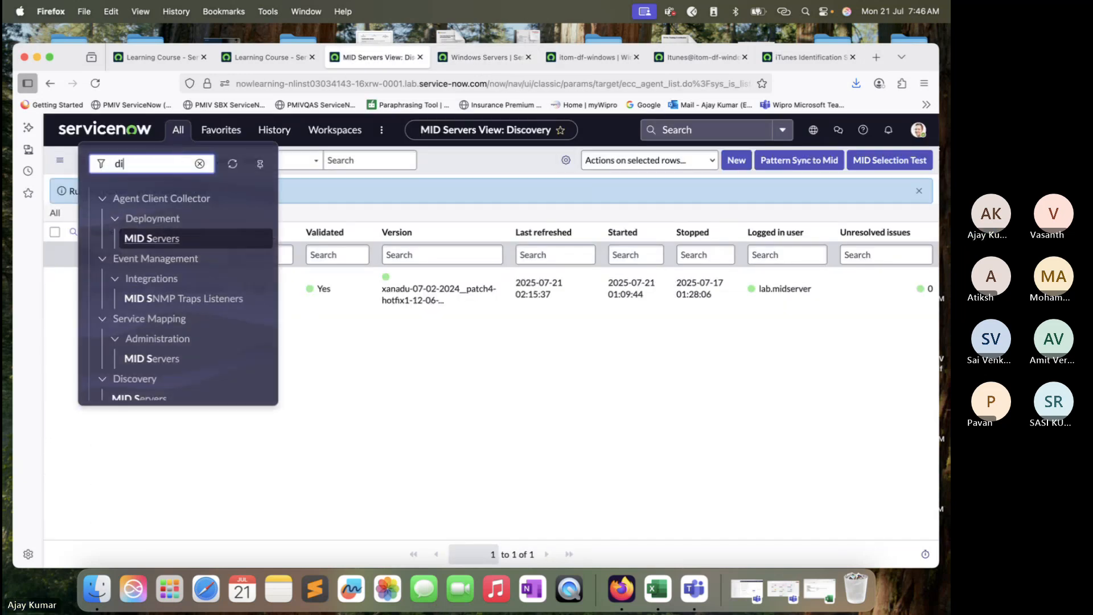
text(scovery sch)
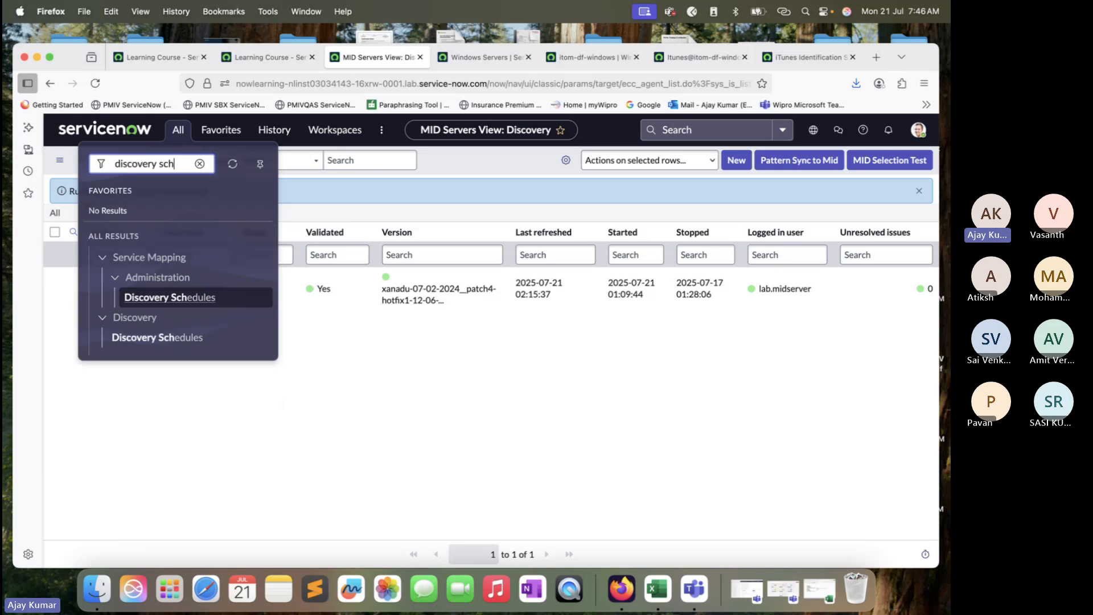
super+click(171, 337)
click(437, 58)
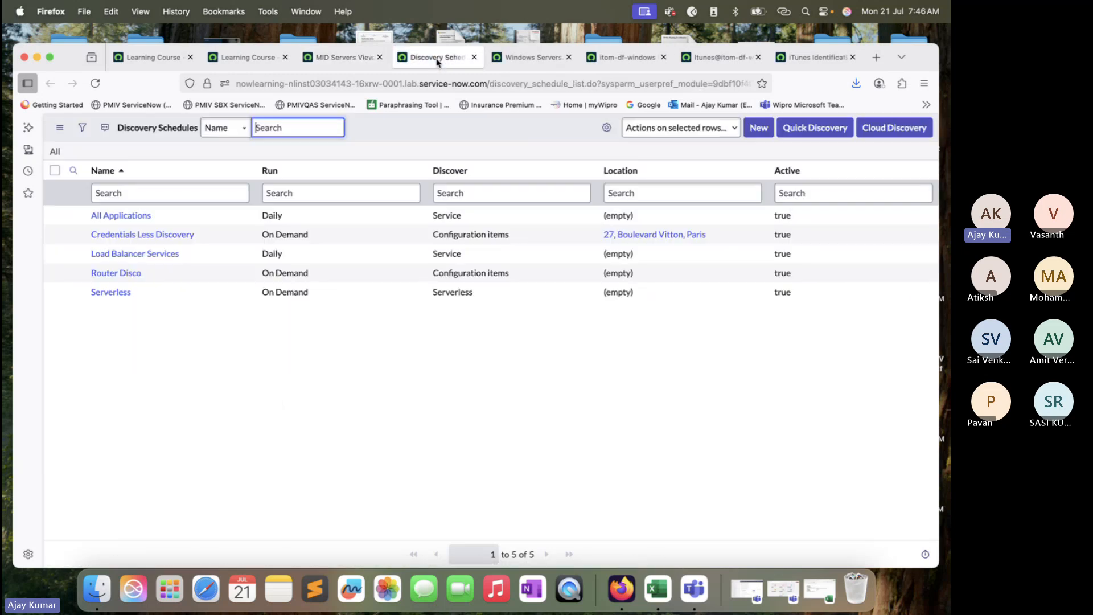
- Run a Quick Discovery on target IP 192.168.16.11 with MID Server windows_mid and open the resulting discovery status record separately
click(808, 128)
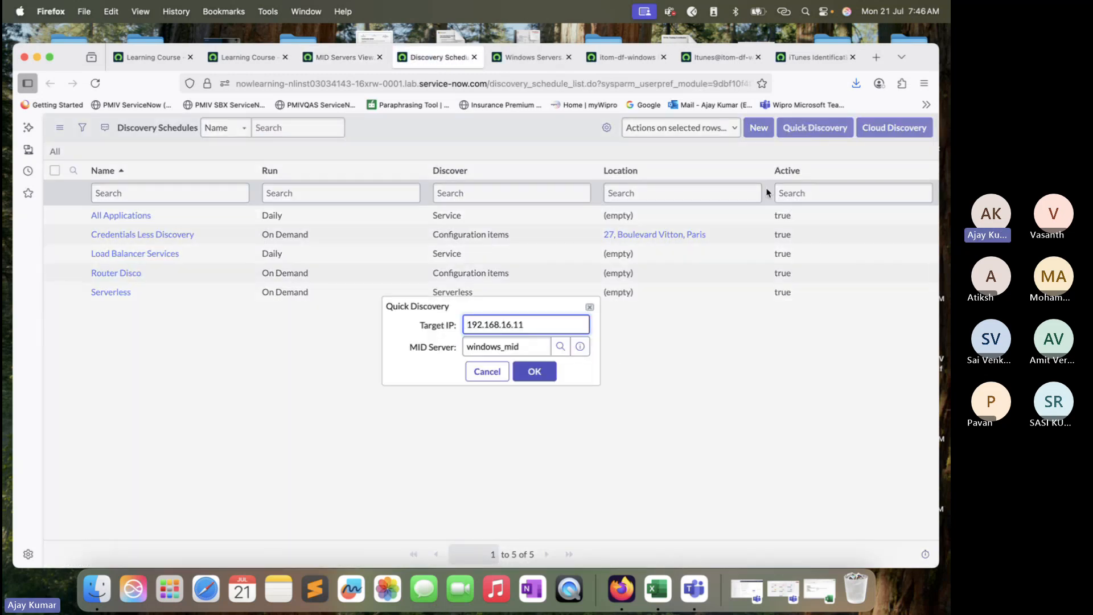
click(546, 379)
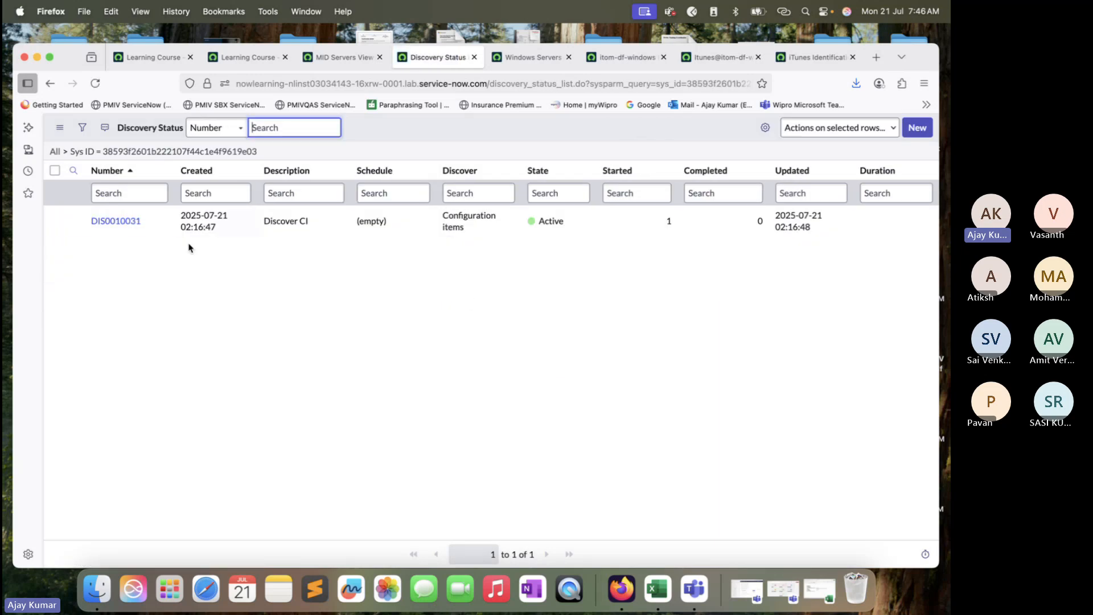
super+click(125, 227)
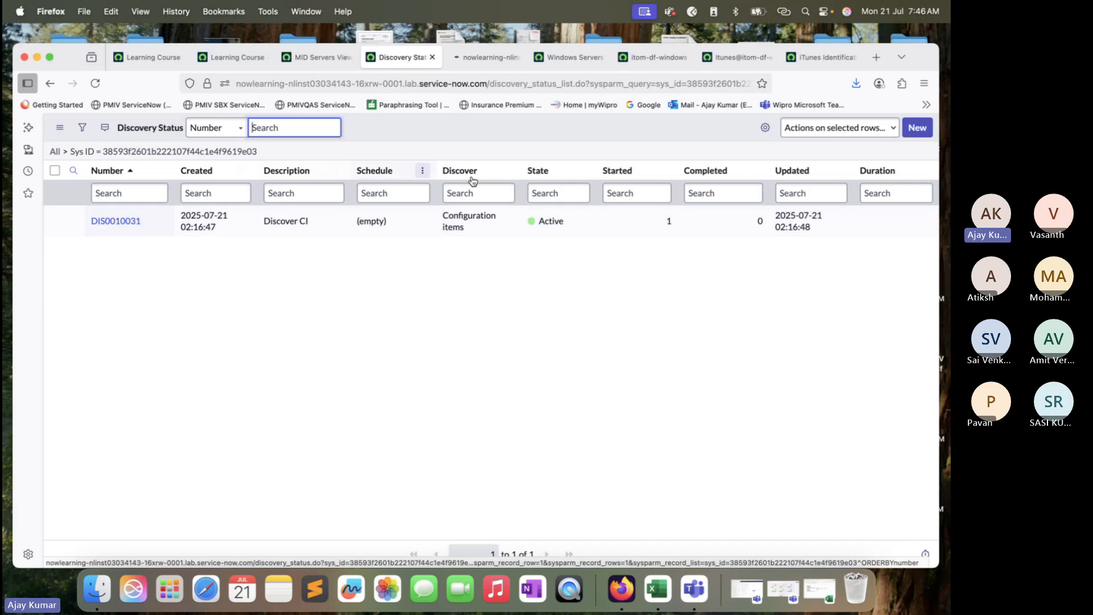
click(475, 66)
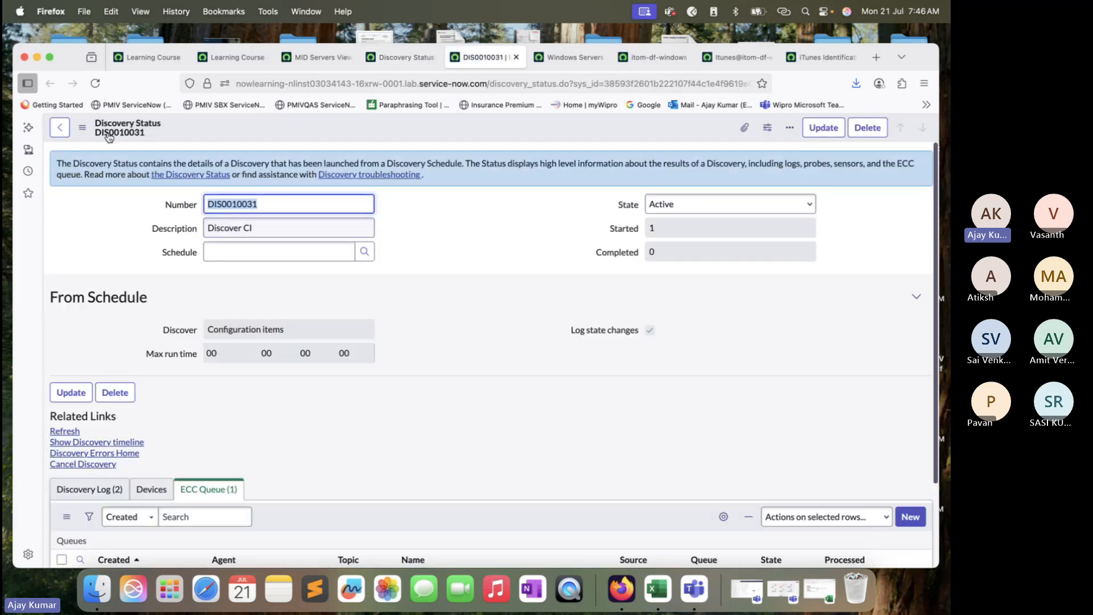
- Refresh the discovery status record to follow the run's progress and examine its ECC Queue entries
click(101, 89)
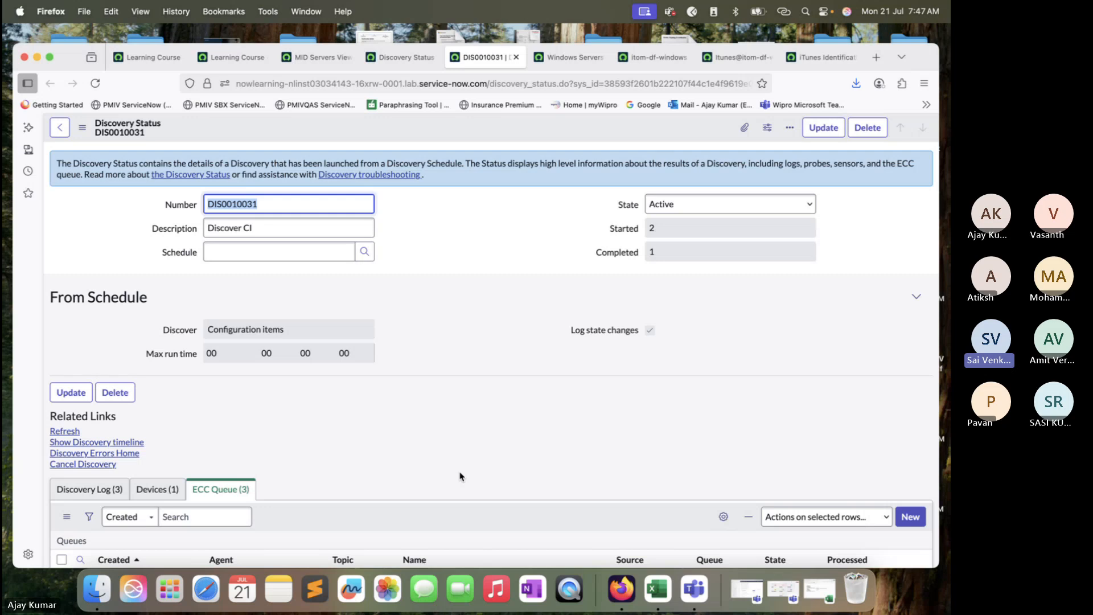
click(96, 83)
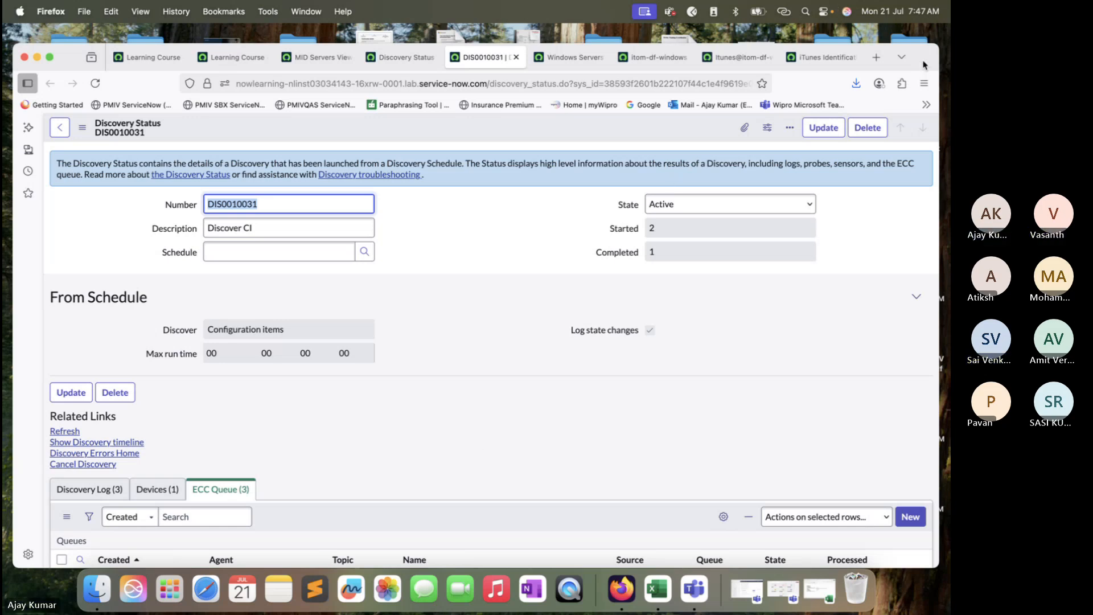
drag(924, 45, 925, 33)
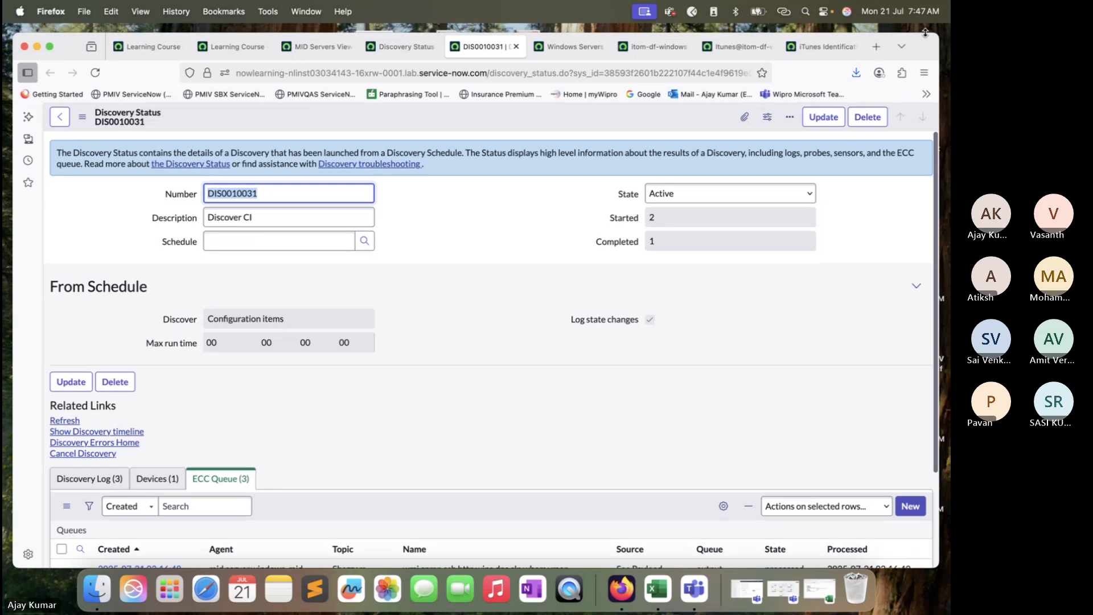
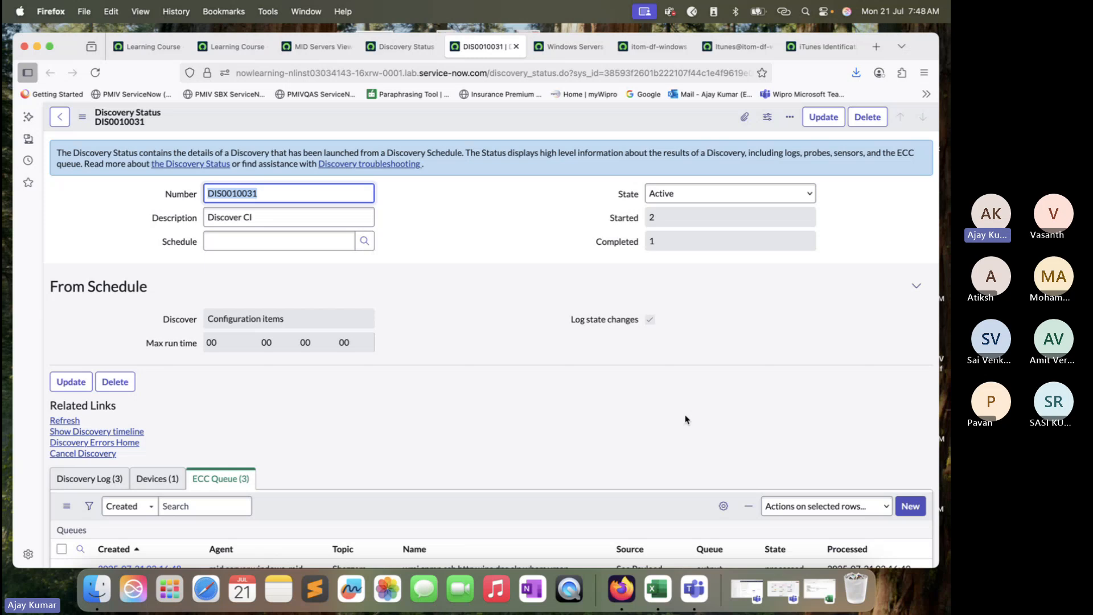
click(132, 94)
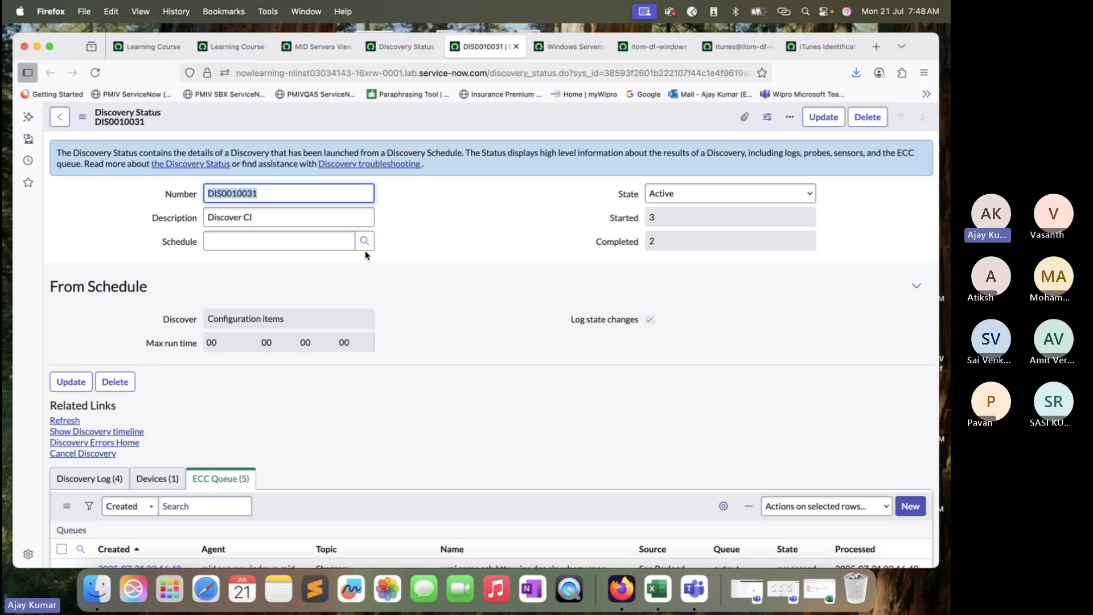
click(96, 73)
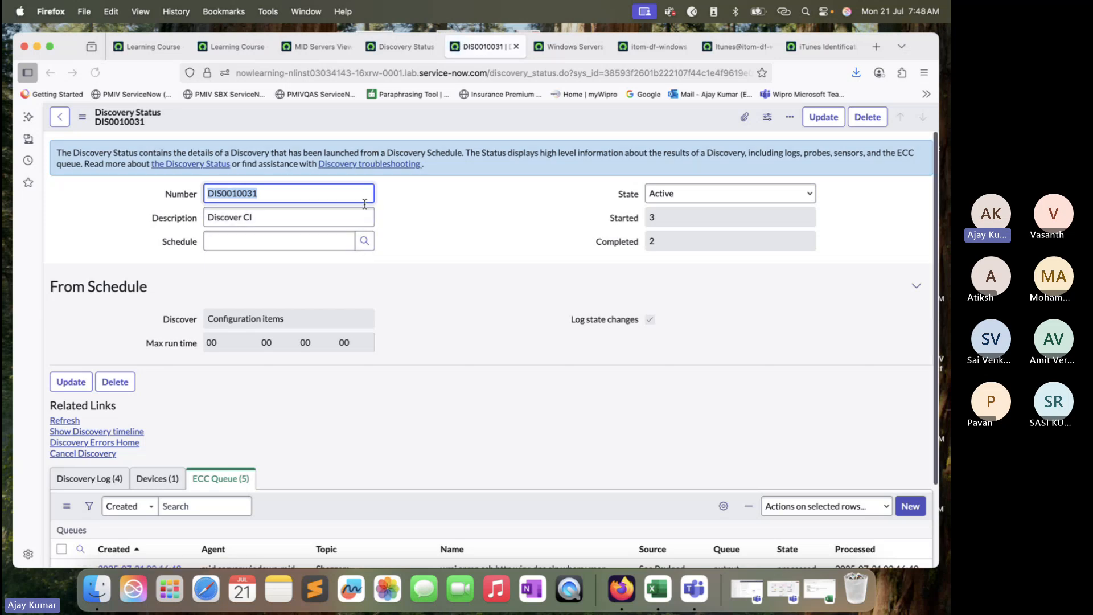
scroll(418, 251, down, 5)
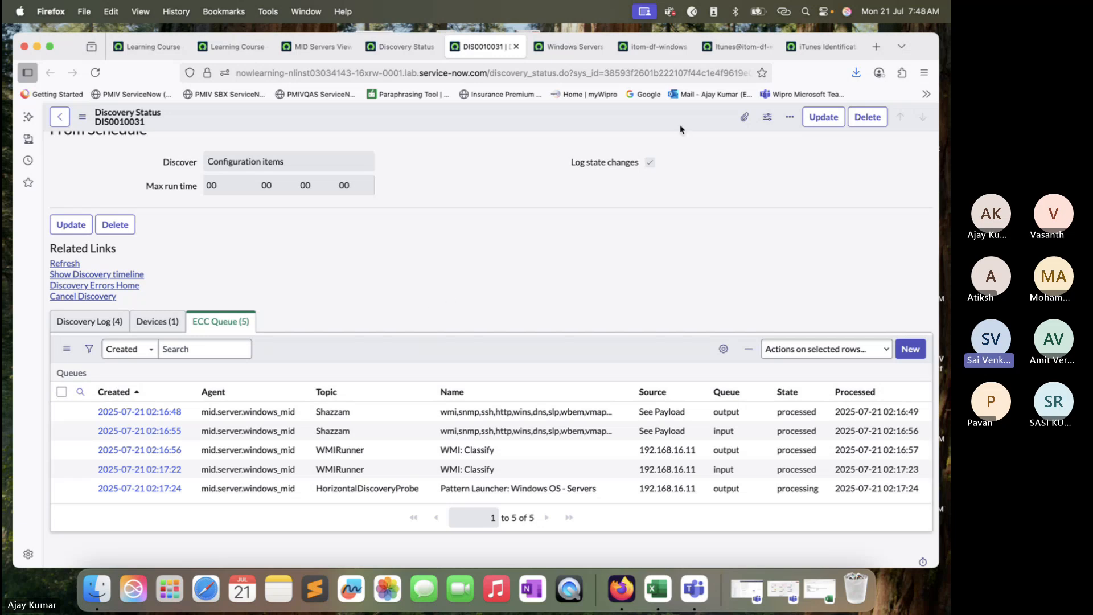
- In the iTunes pattern, dismiss the notifications and test the Collect Application Name step
click(734, 46)
click(819, 47)
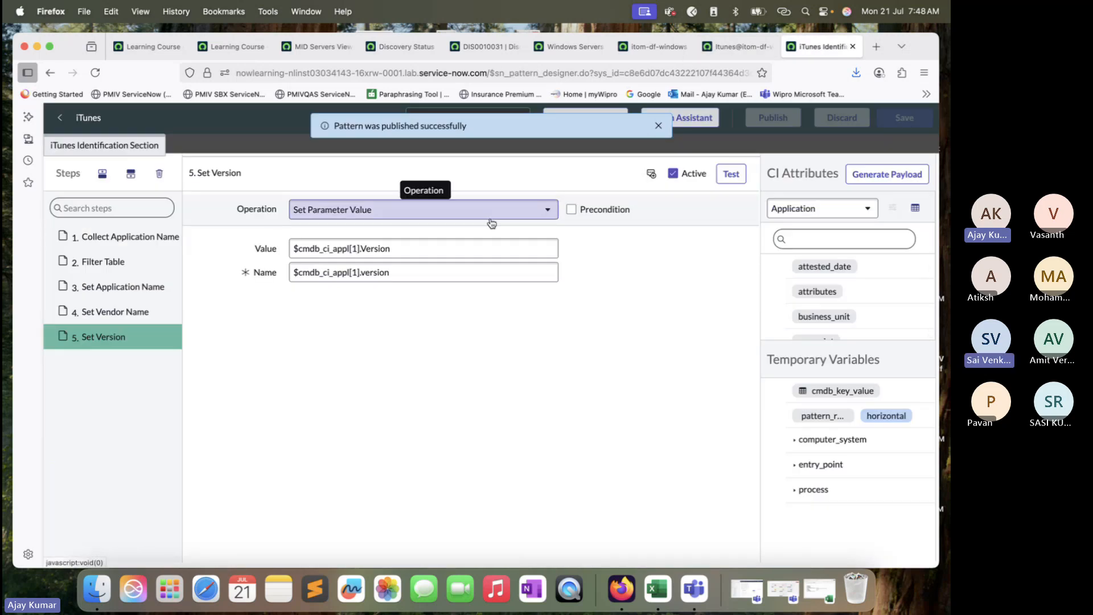
click(153, 237)
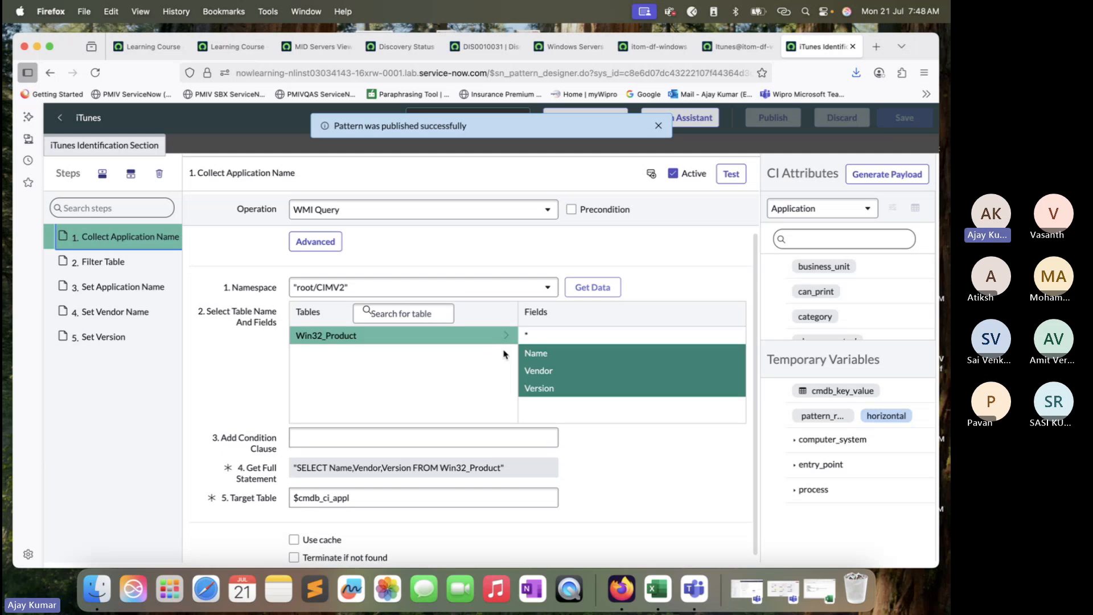
scroll(512, 370, down, 1)
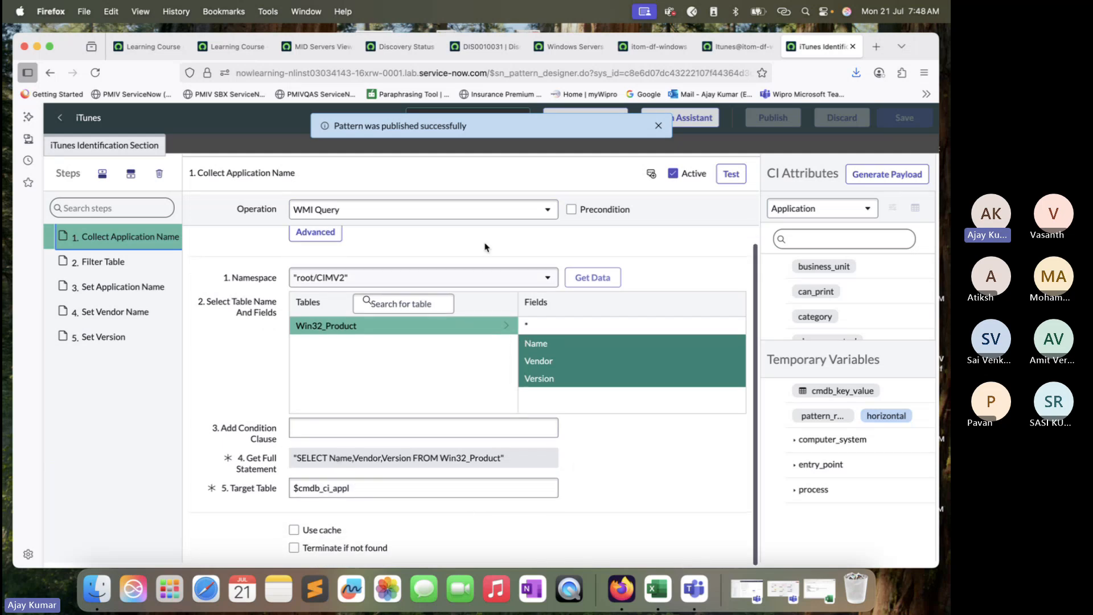
click(657, 125)
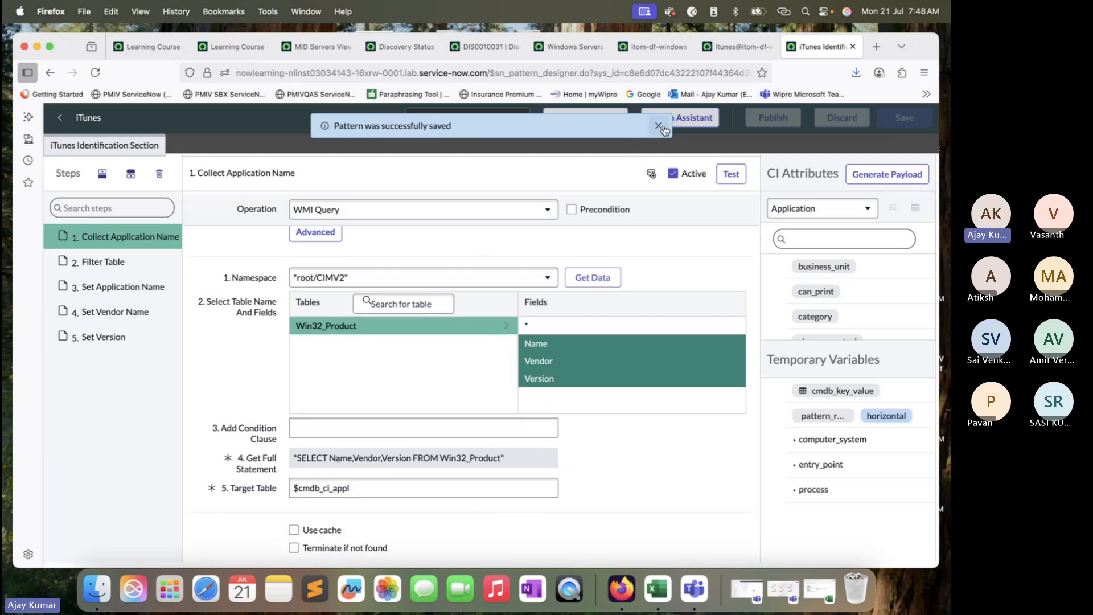
click(655, 127)
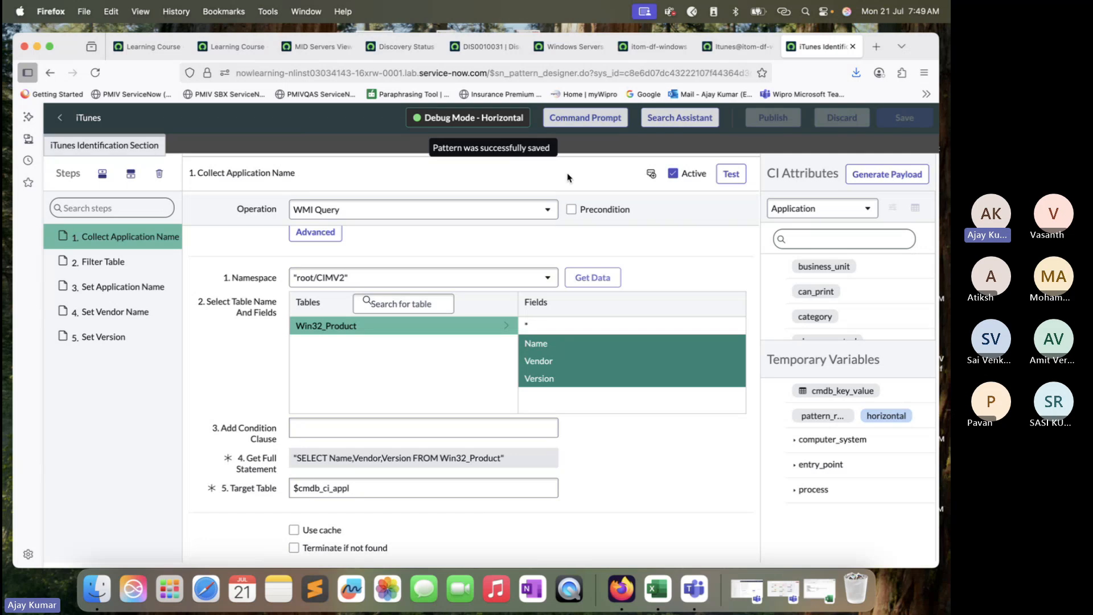
click(731, 174)
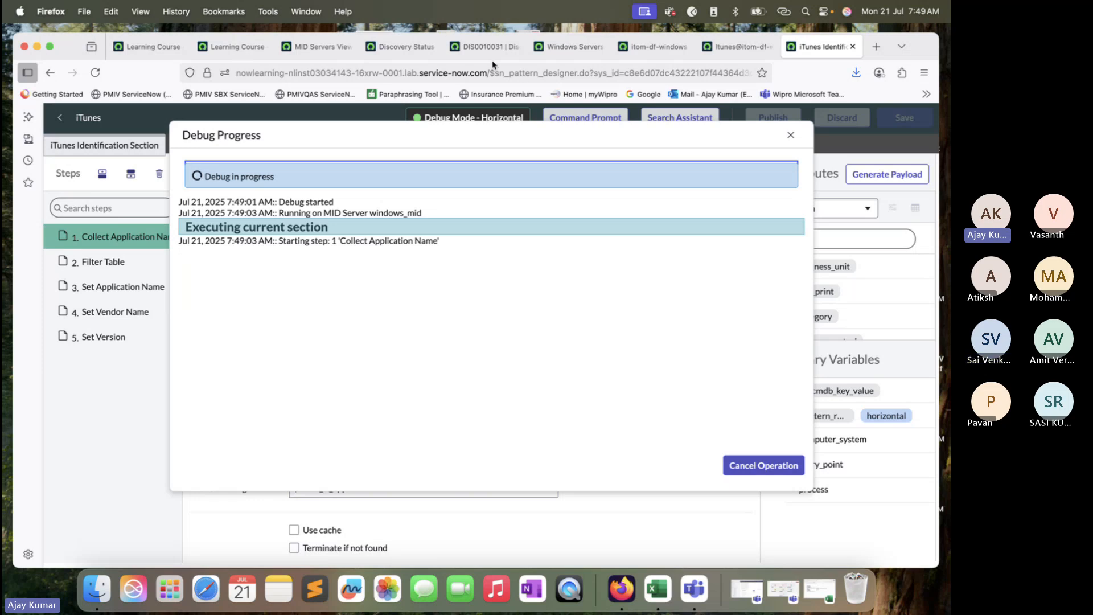
- Refresh the discovery status record again and return to the Collect Application Name test results
click(484, 47)
click(95, 75)
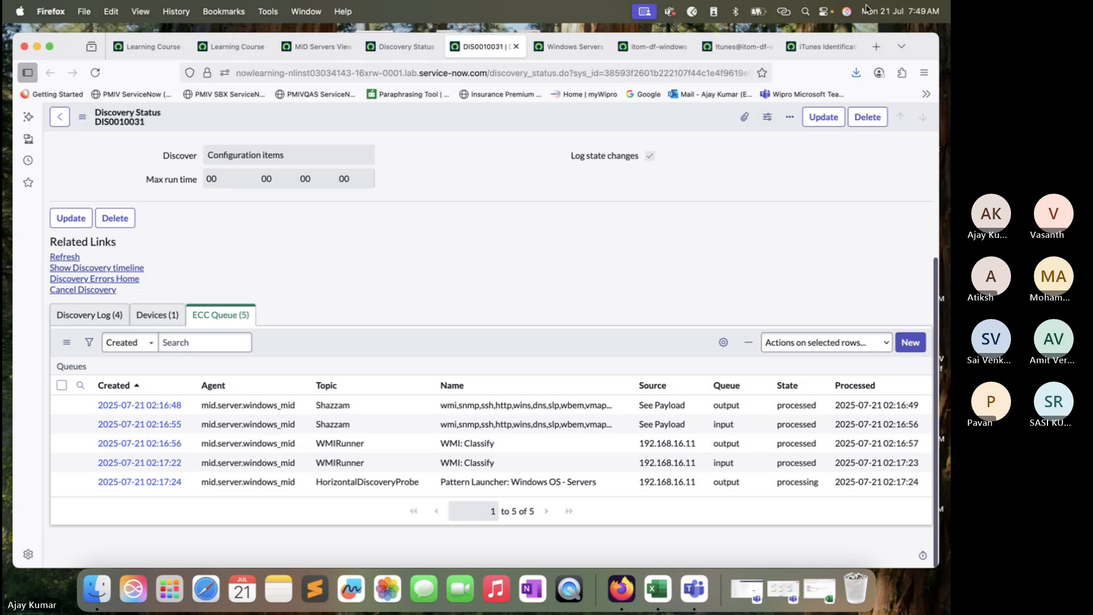
click(822, 47)
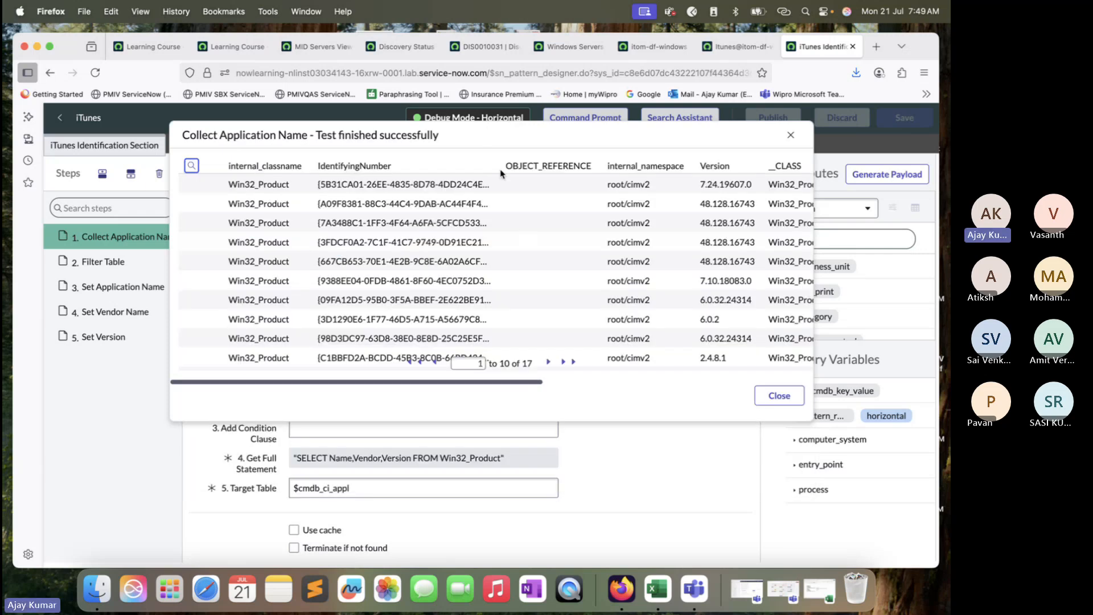
- Examine the Version, Vendor and Name columns of the test results, continuing to the second page of rows for iTunes
scroll(579, 330, right, 3)
scroll(579, 330, right, 2)
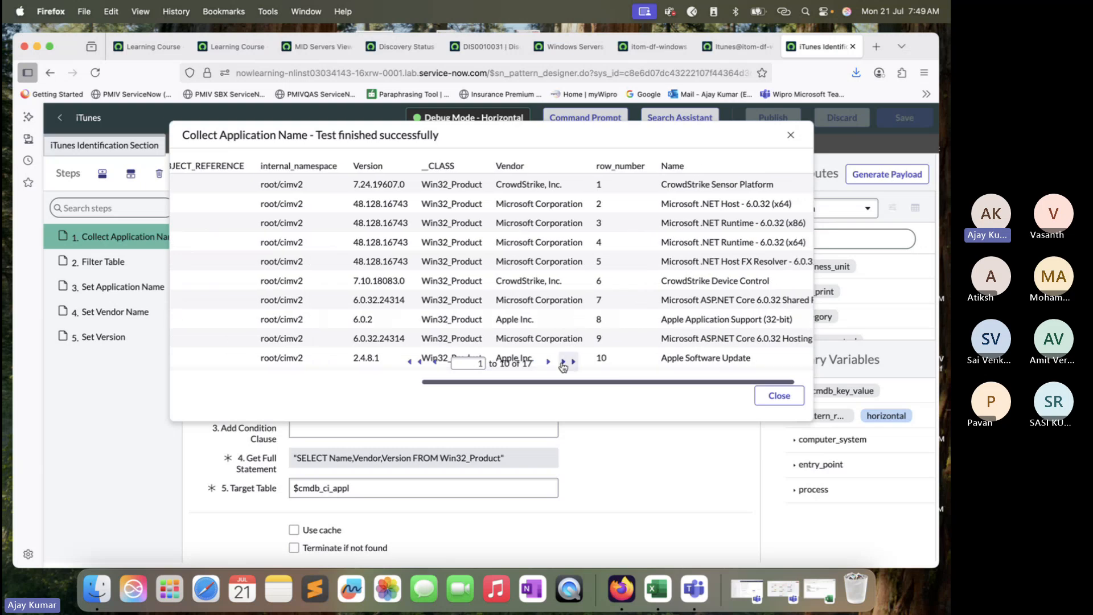
click(549, 361)
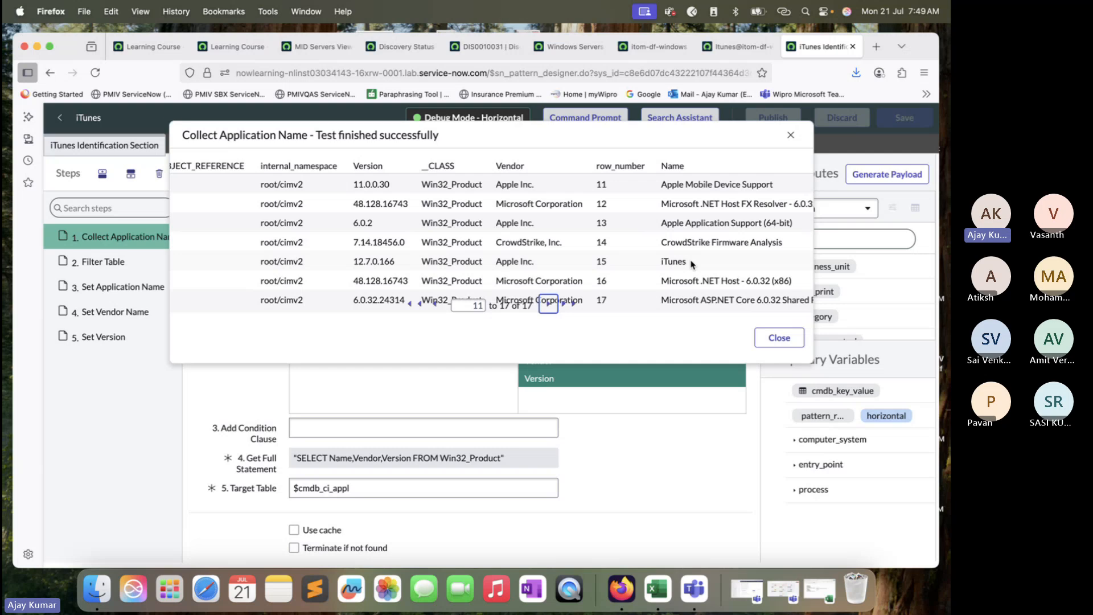
- In the Windows Servers list, add a filter condition on the OS Version field with the starts with operator
click(560, 46)
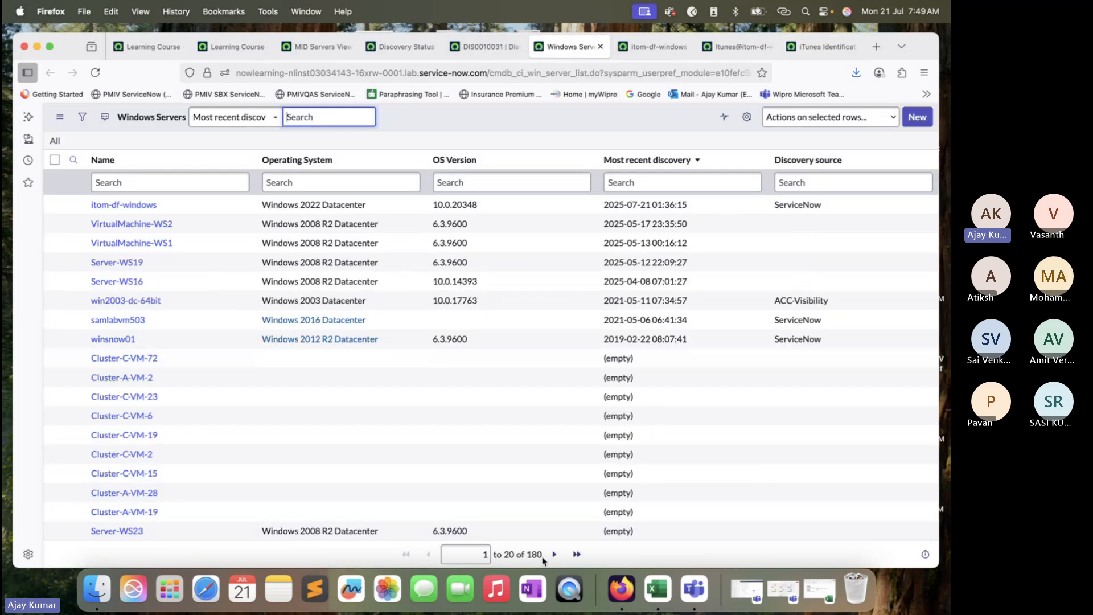
click(476, 225)
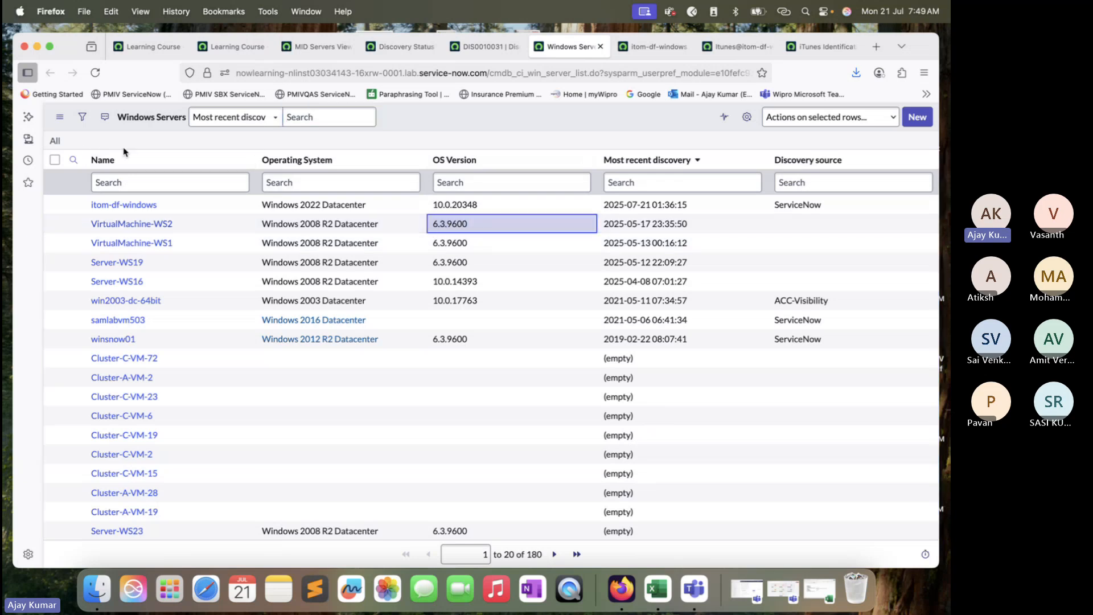
click(82, 117)
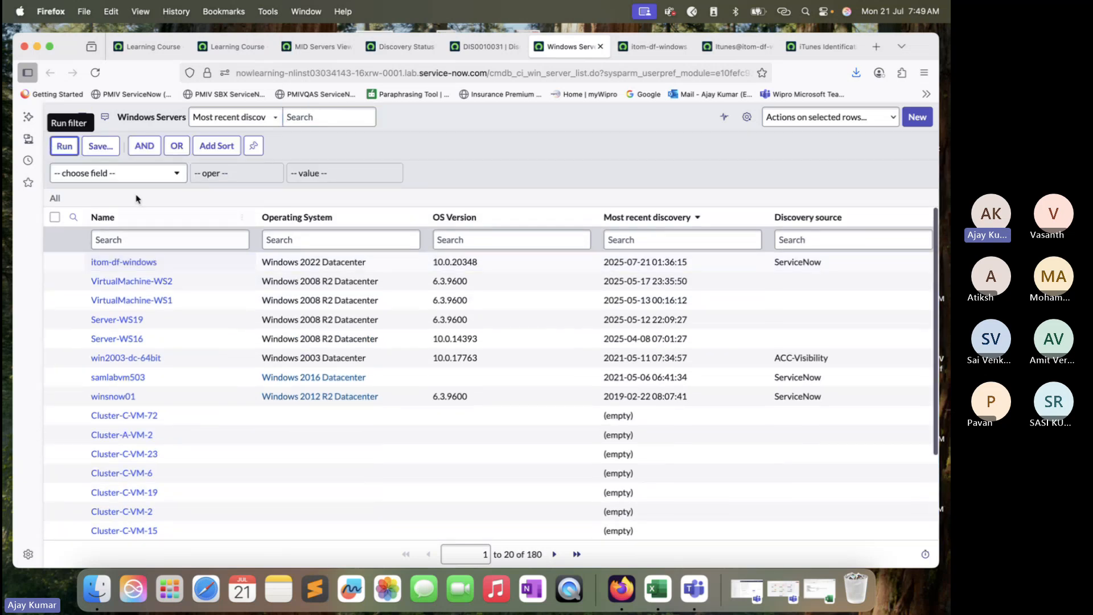
click(118, 173)
text(os)
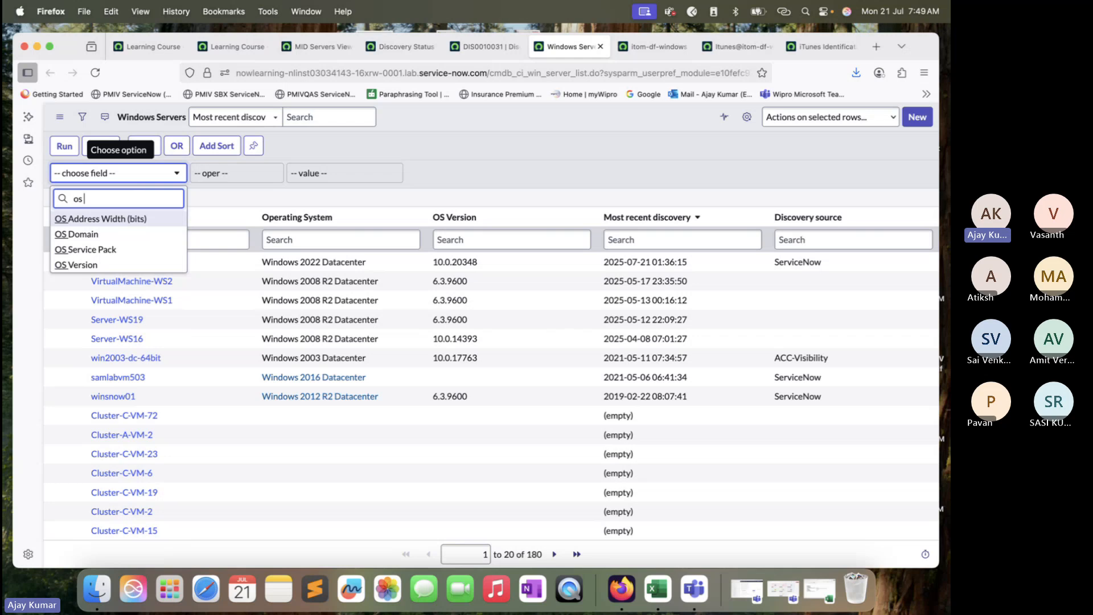
text(ver)
click(130, 221)
click(312, 172)
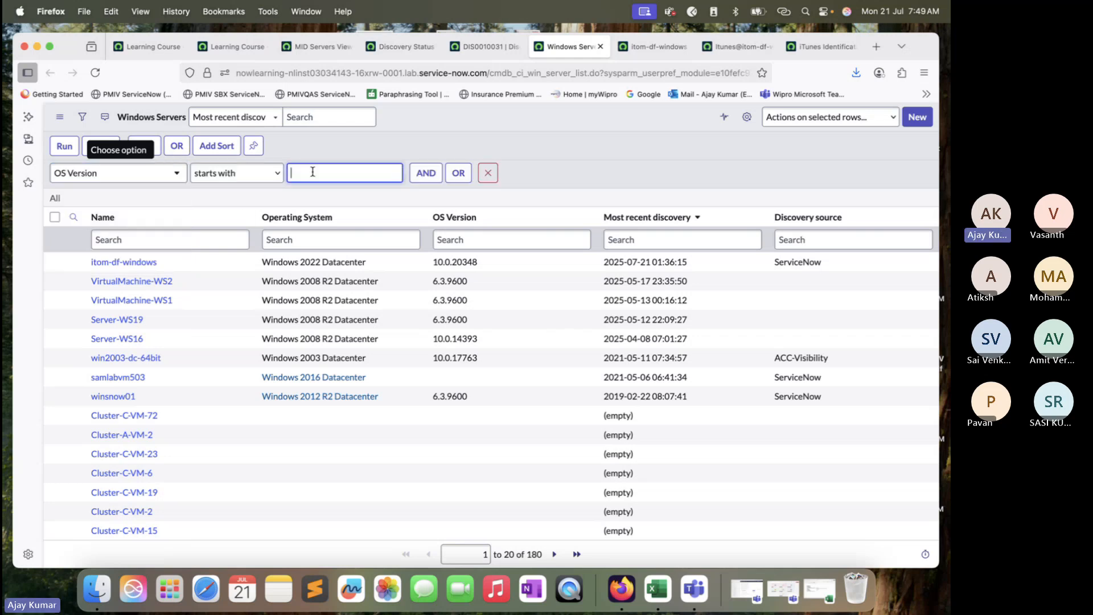
text($cmdb_ci_appl[1])
key(super+b)
click(234, 124)
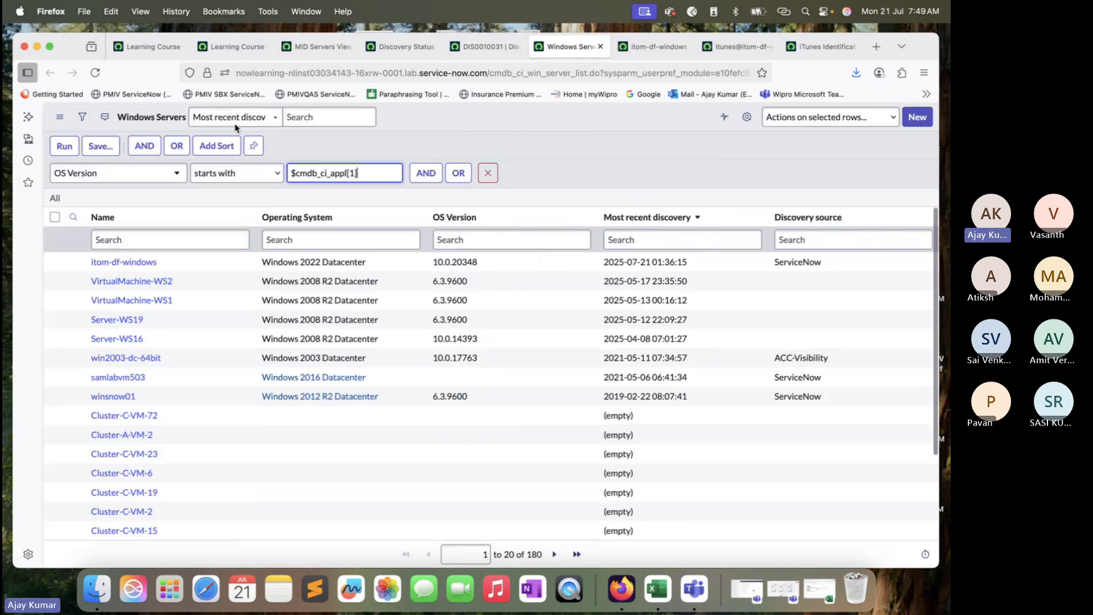
key(super+a)
key(BackSpace)
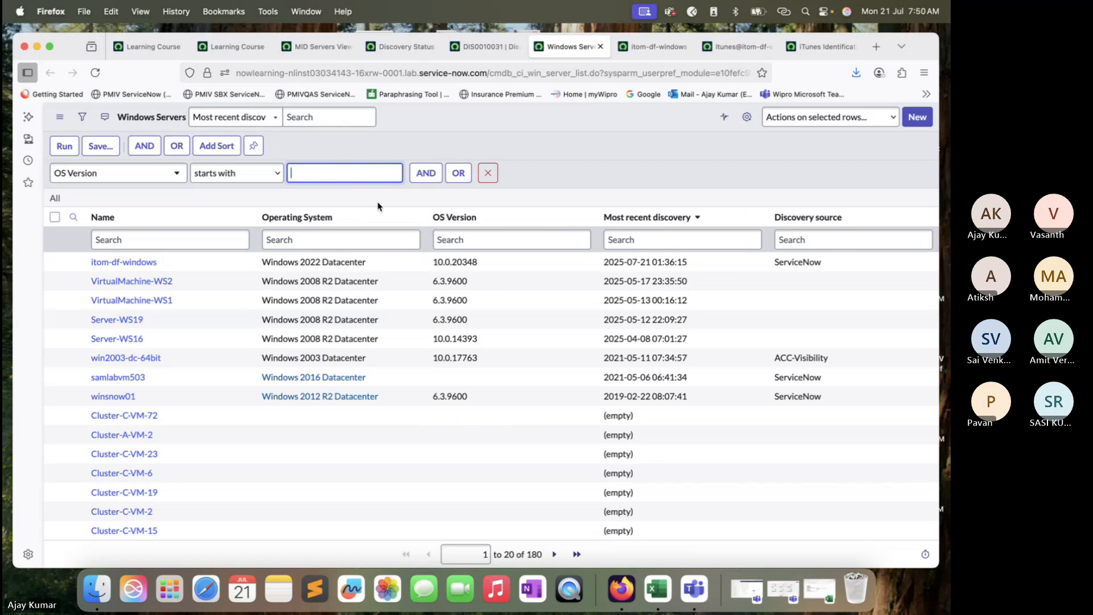
- Copy the OS version of VirtualMachine-WS2 into the filter value as 6.3.9600 and run the starts with filter
double_click(473, 283)
key(super+c)
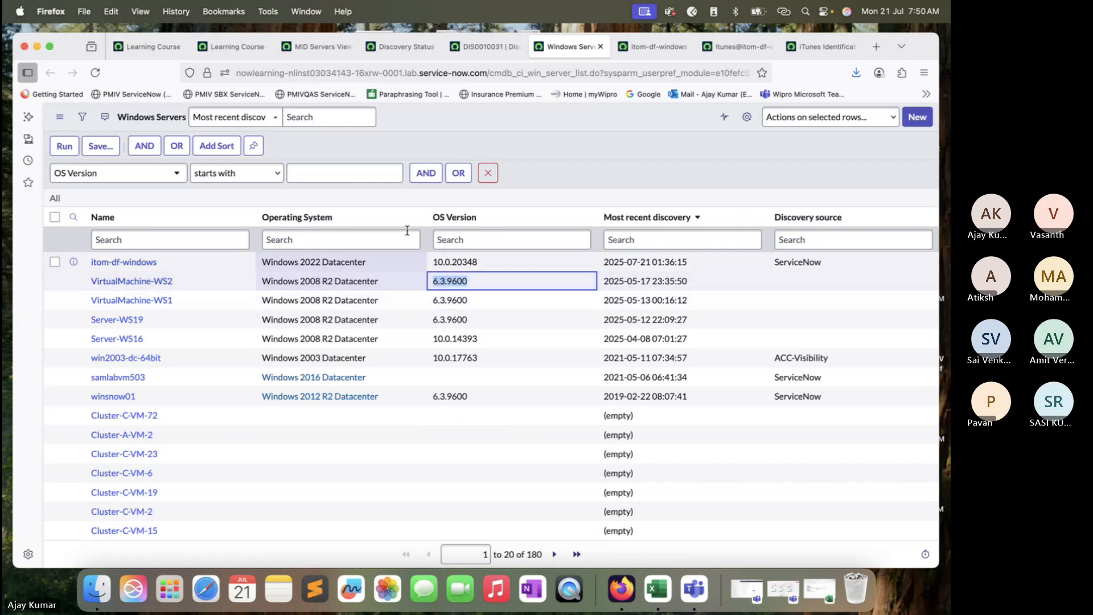
click(361, 170)
key(super+v)
click(303, 172)
key(BackSpace)
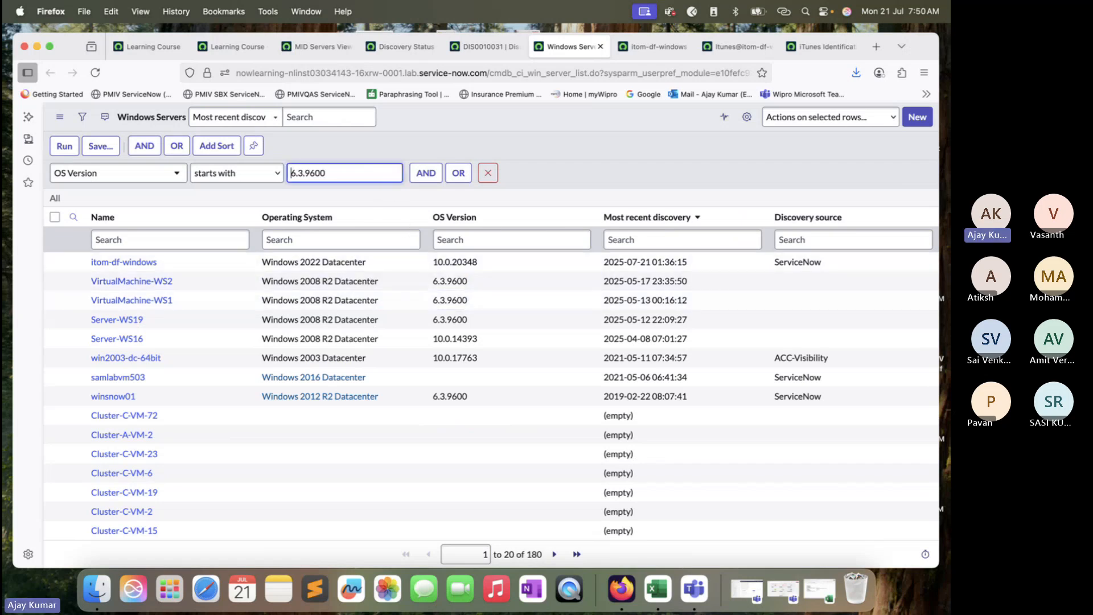
click(236, 172)
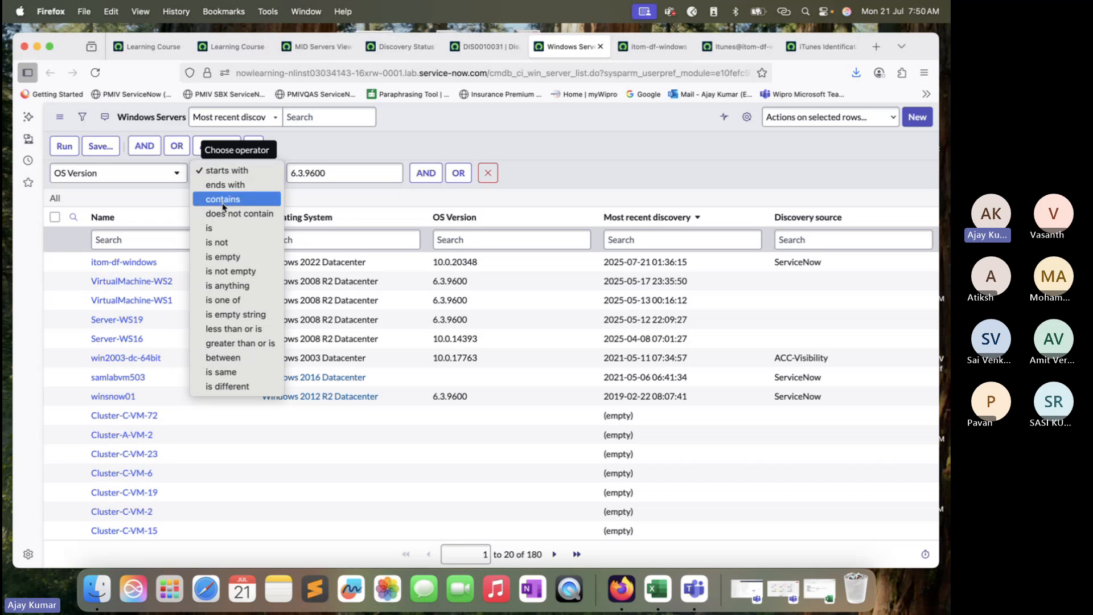
click(351, 137)
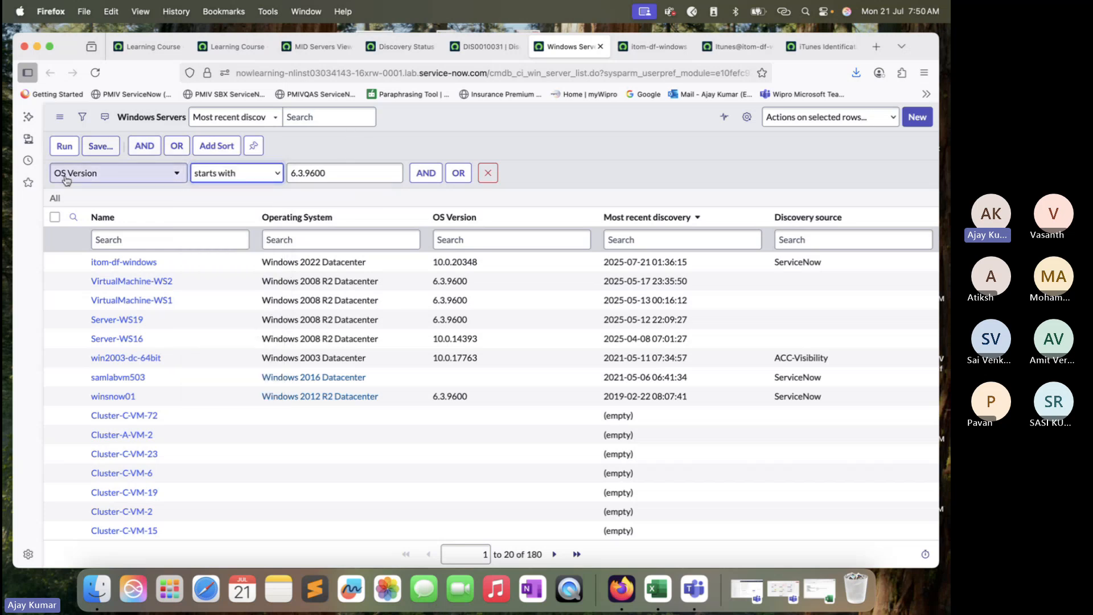
click(58, 149)
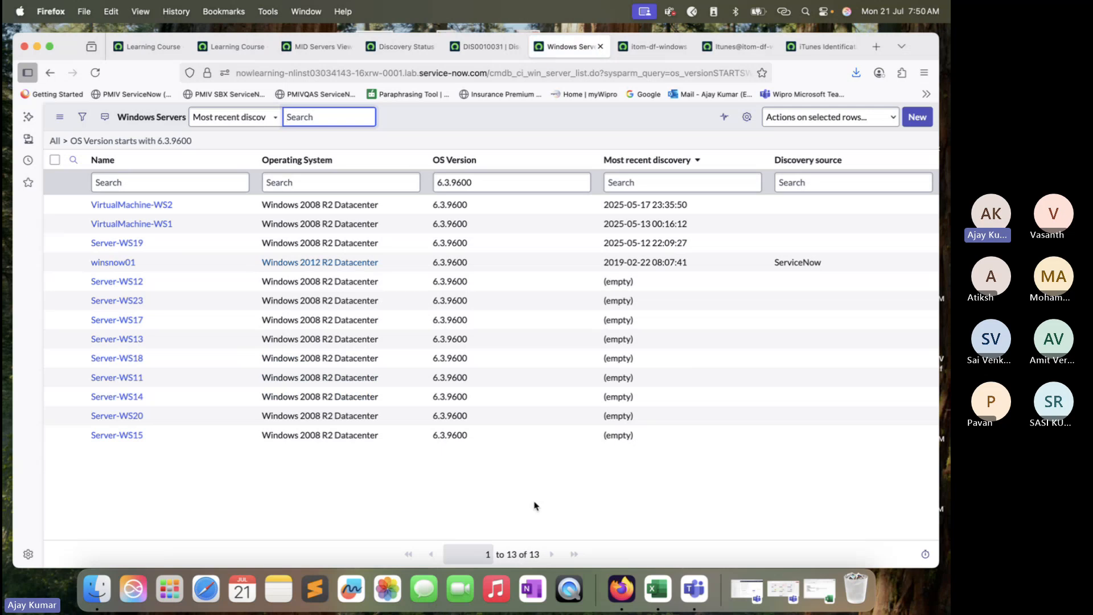
- Change the OS Version filter operator to contains and run the filter again
click(82, 119)
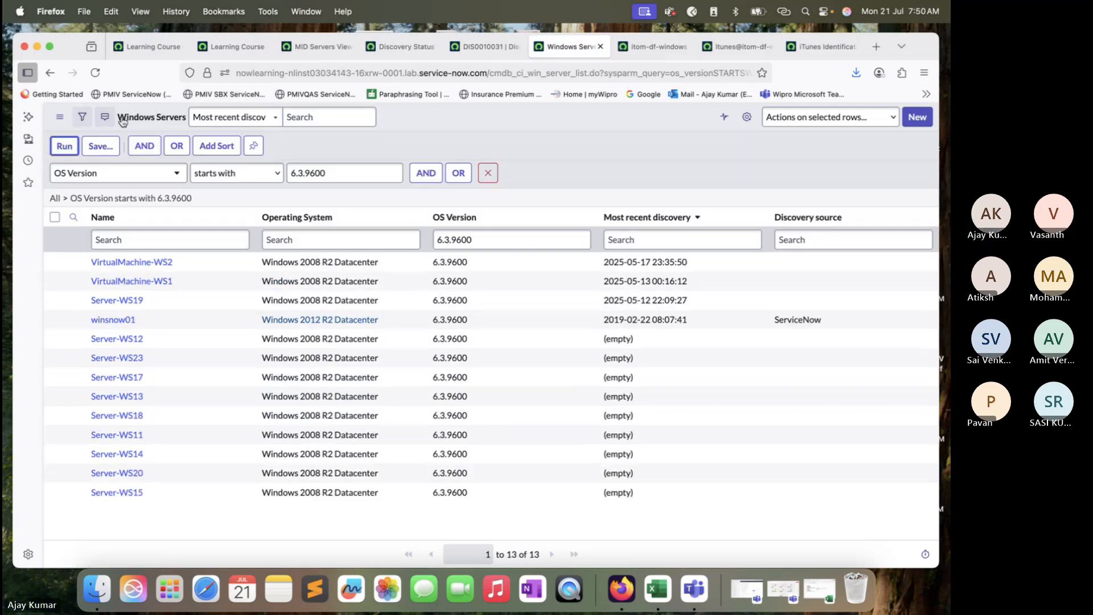
click(254, 181)
click(226, 197)
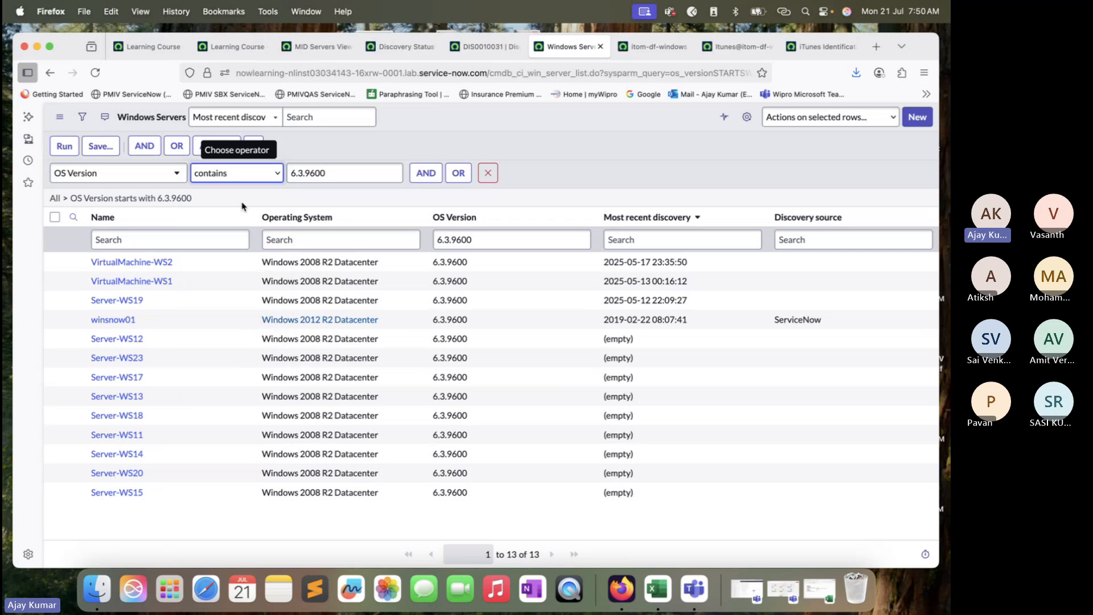
click(63, 147)
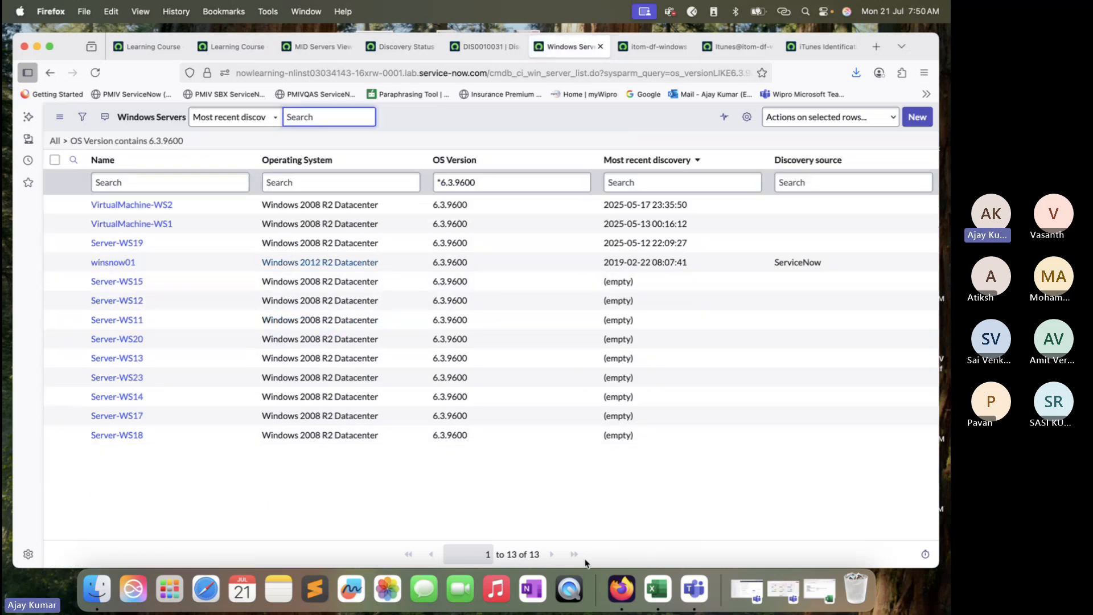
- Reopen the OS Version filter condition and review the available comparison operators without changing the selection
click(83, 117)
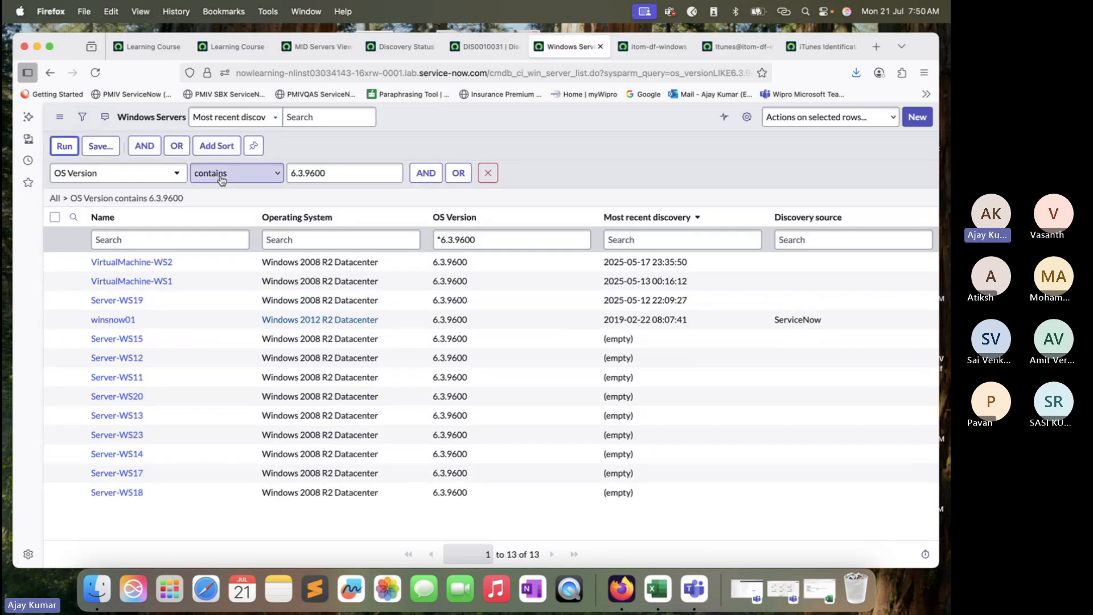
click(236, 175)
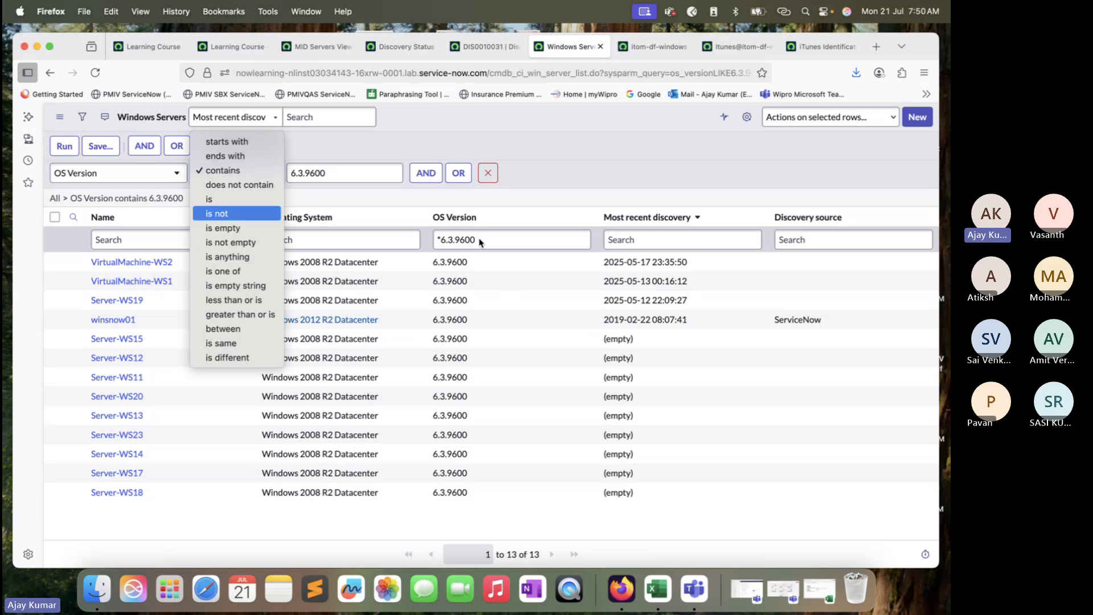
click(445, 241)
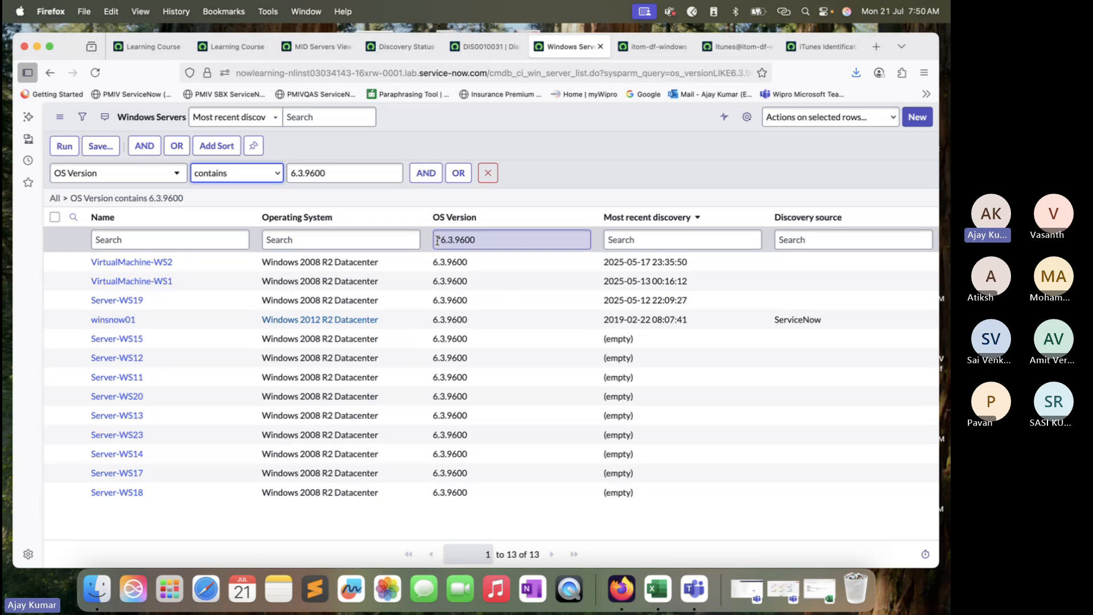
- Return to the Collect Application Name test results, examine the iTunes row and the first page, and close the results
click(819, 46)
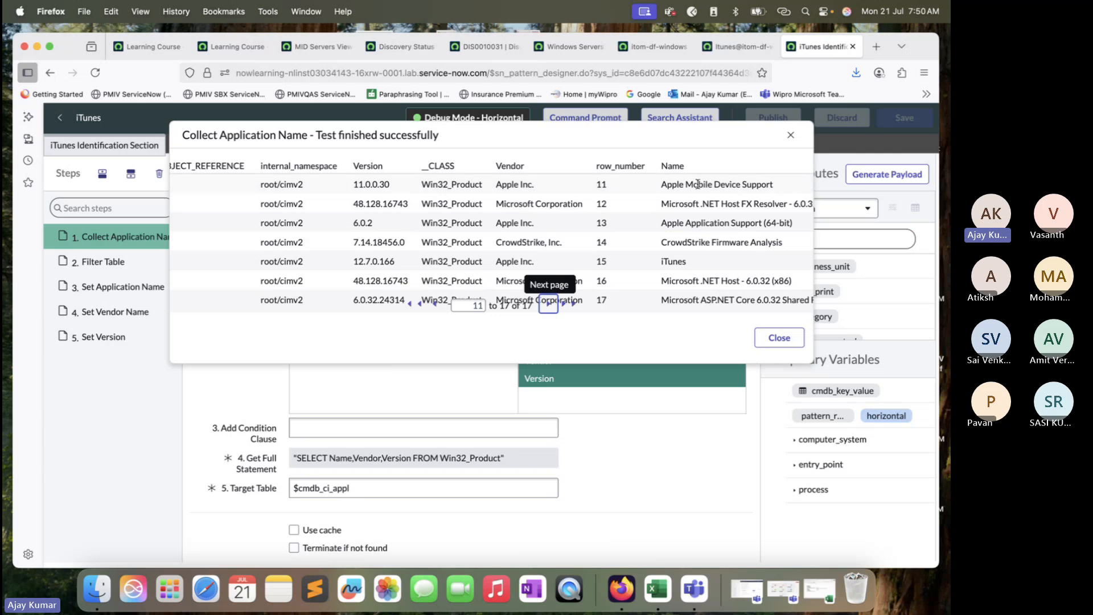
scroll(690, 237, right, 1)
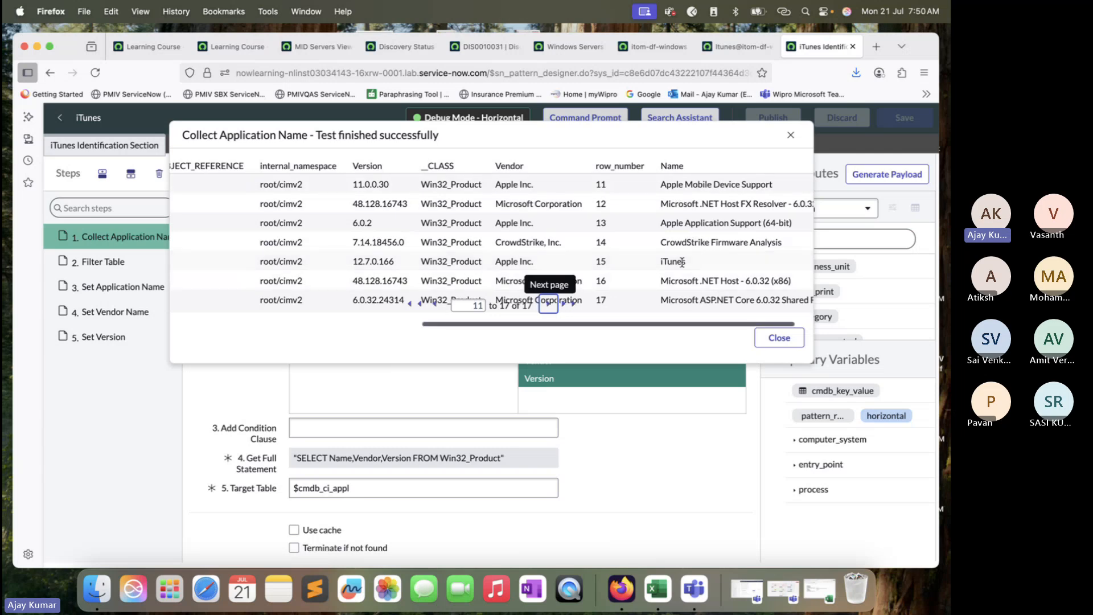
drag(696, 267, 661, 265)
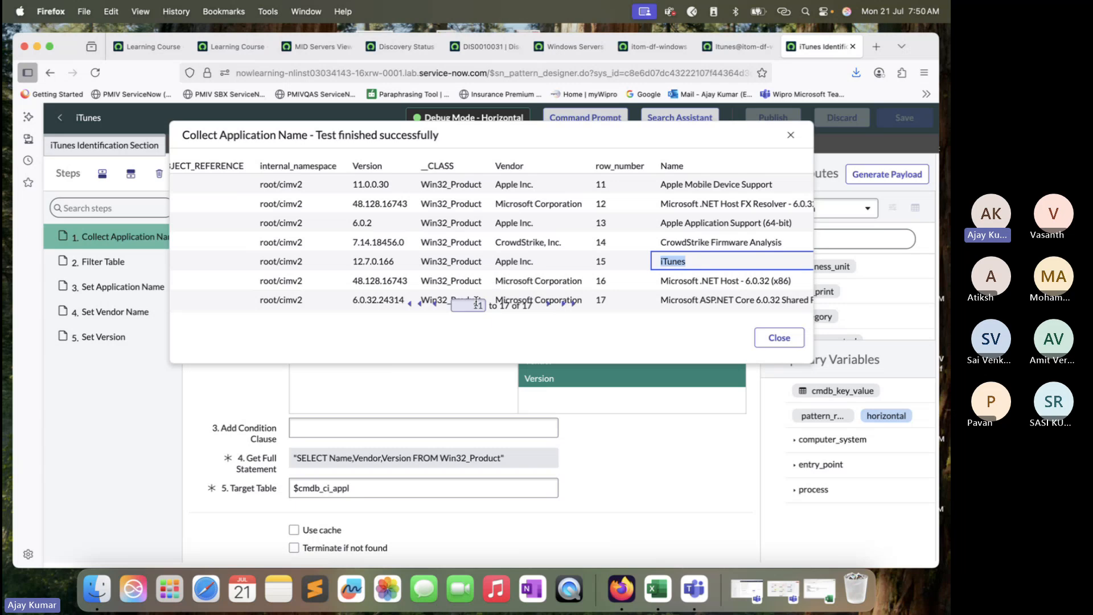
click(434, 308)
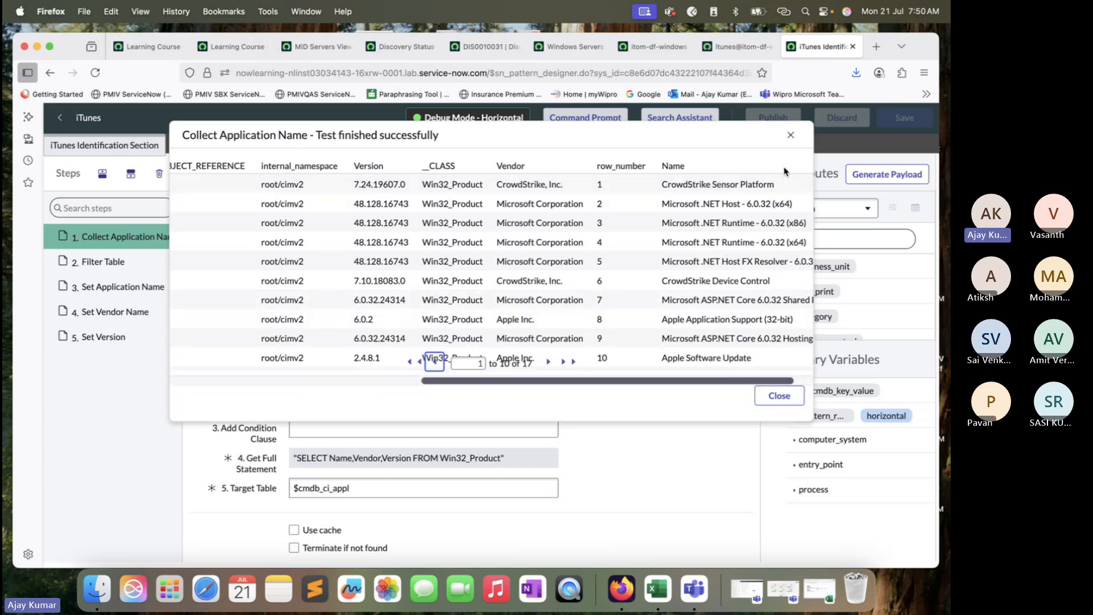
click(791, 137)
- Review the Collect Application Name step's WMI query settings, focusing on its target table $cmdb_ci_appl
click(118, 264)
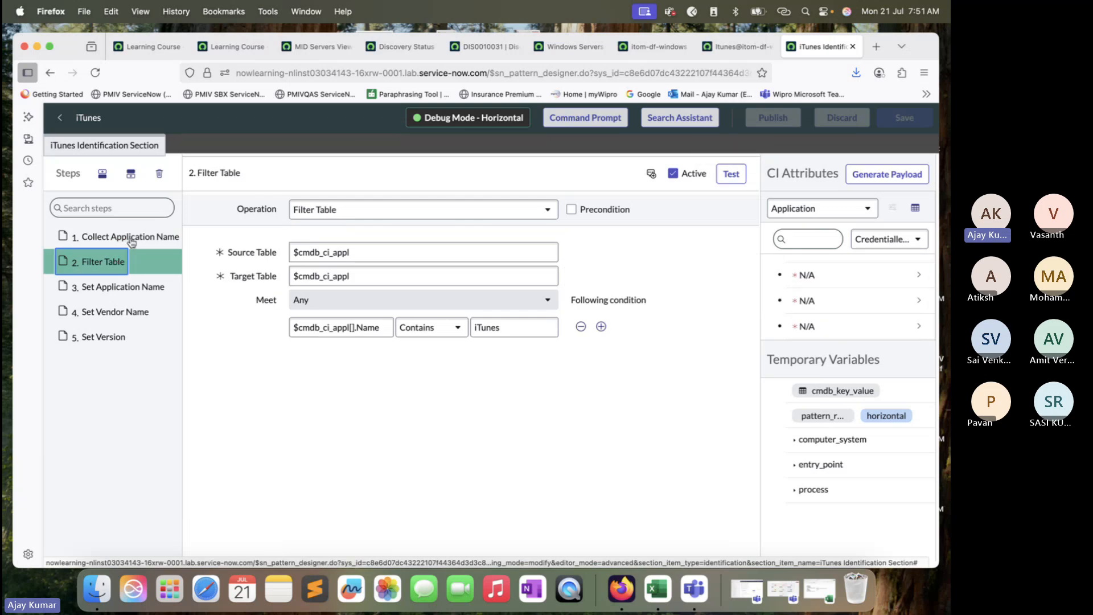
click(120, 237)
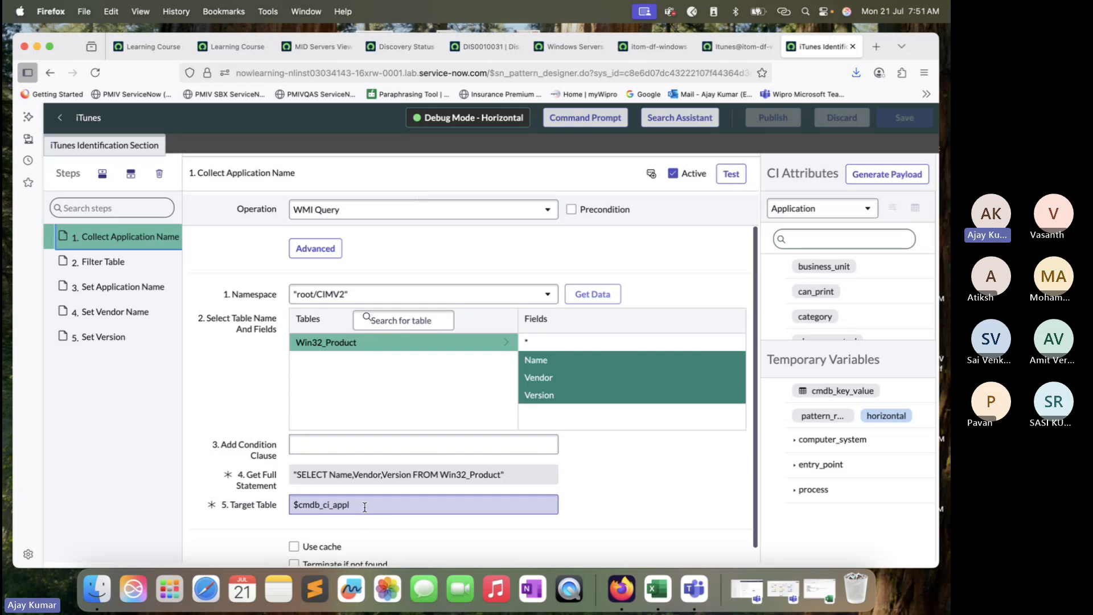
drag(362, 504, 289, 511)
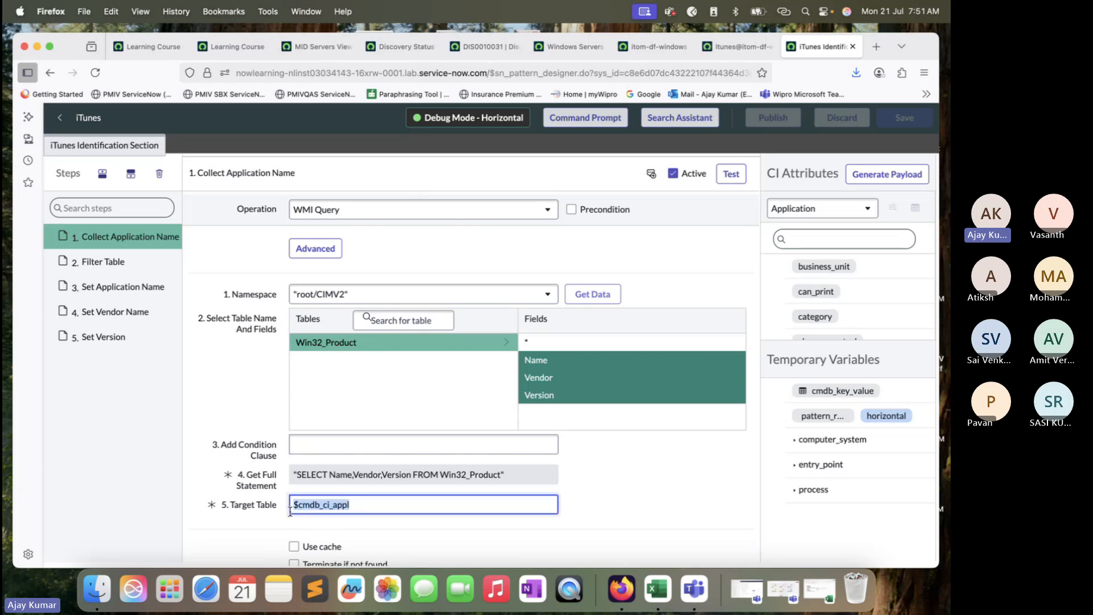
click(364, 510)
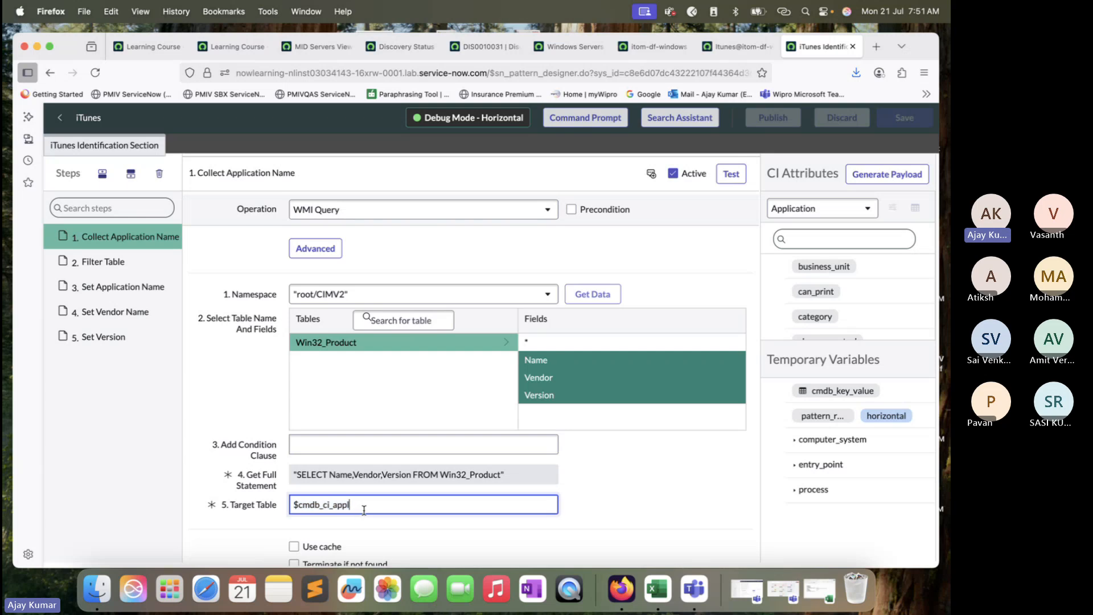
drag(363, 509, 281, 500)
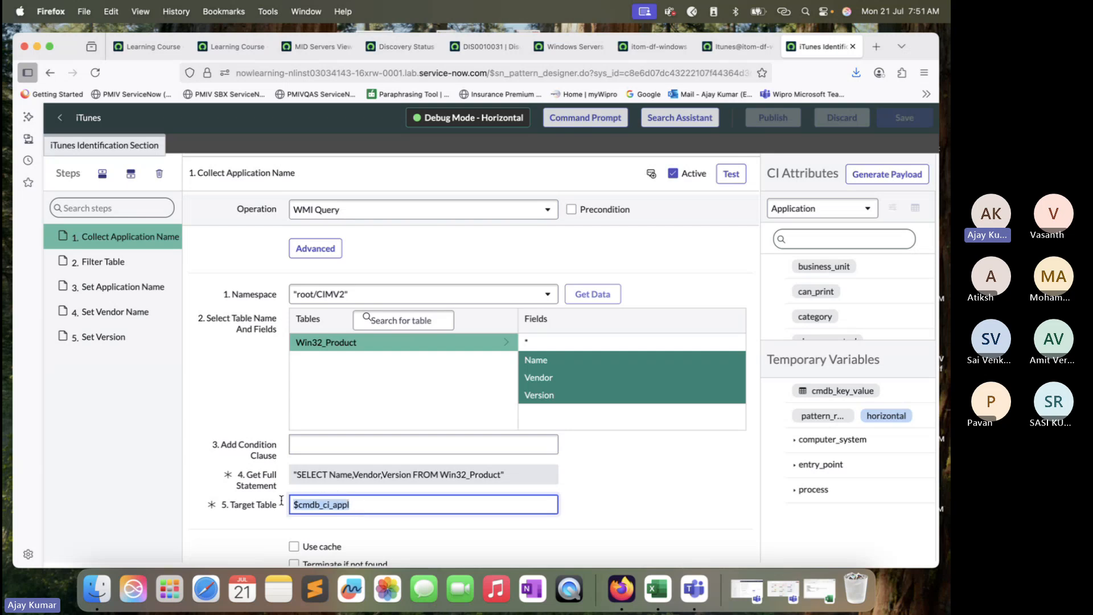
- Examine the Filter Table step's source table, target table and the $cmdb_ci_appl[].Name reference in its condition
click(126, 267)
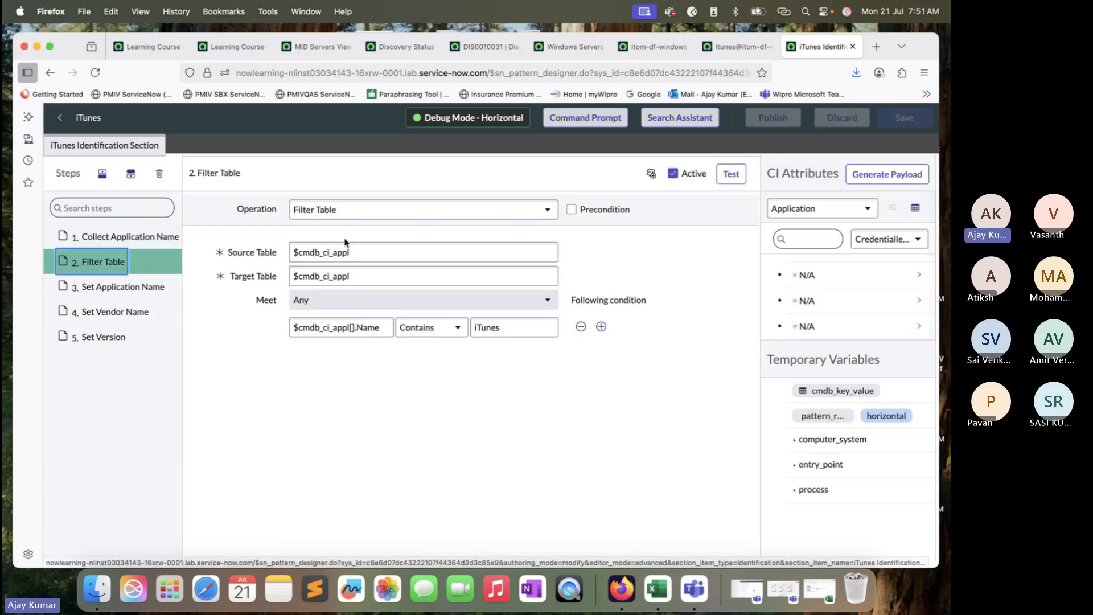
drag(373, 251, 286, 247)
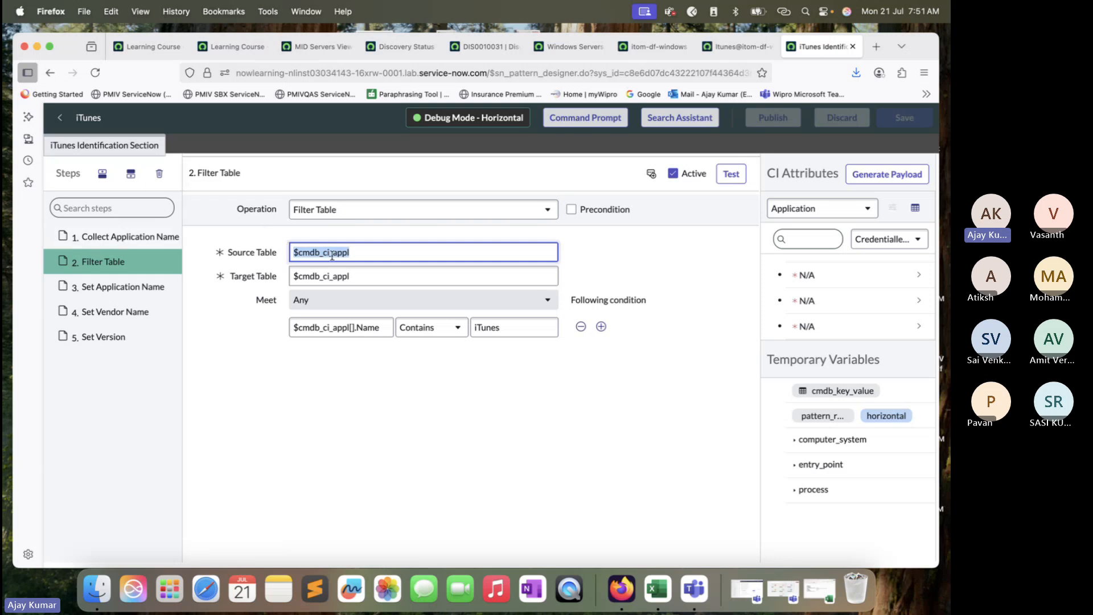
click(362, 281)
drag(362, 281, 290, 278)
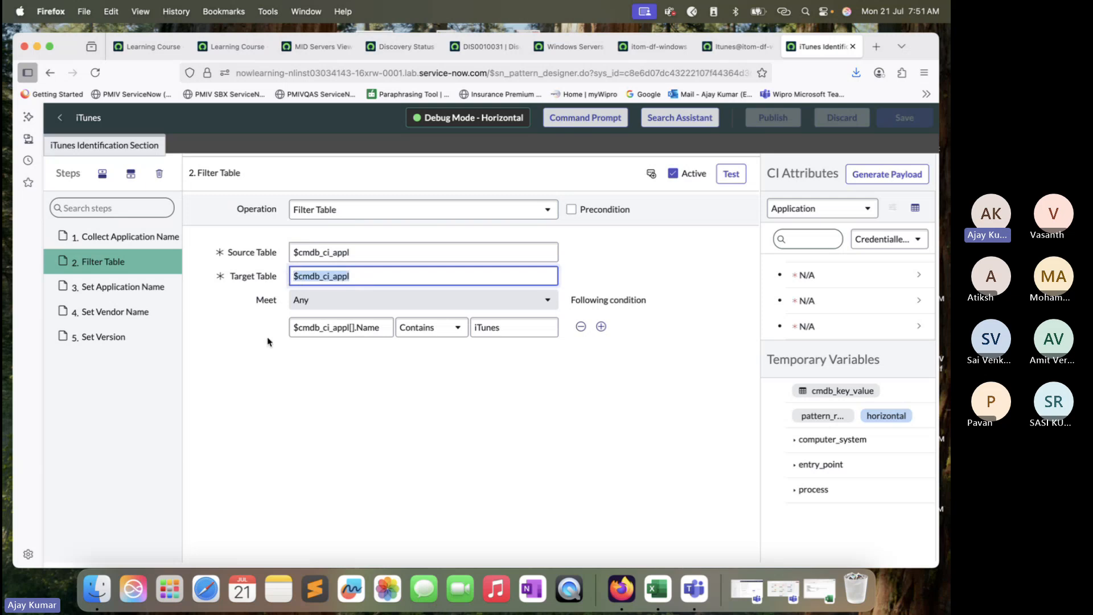
click(382, 328)
drag(384, 328, 256, 327)
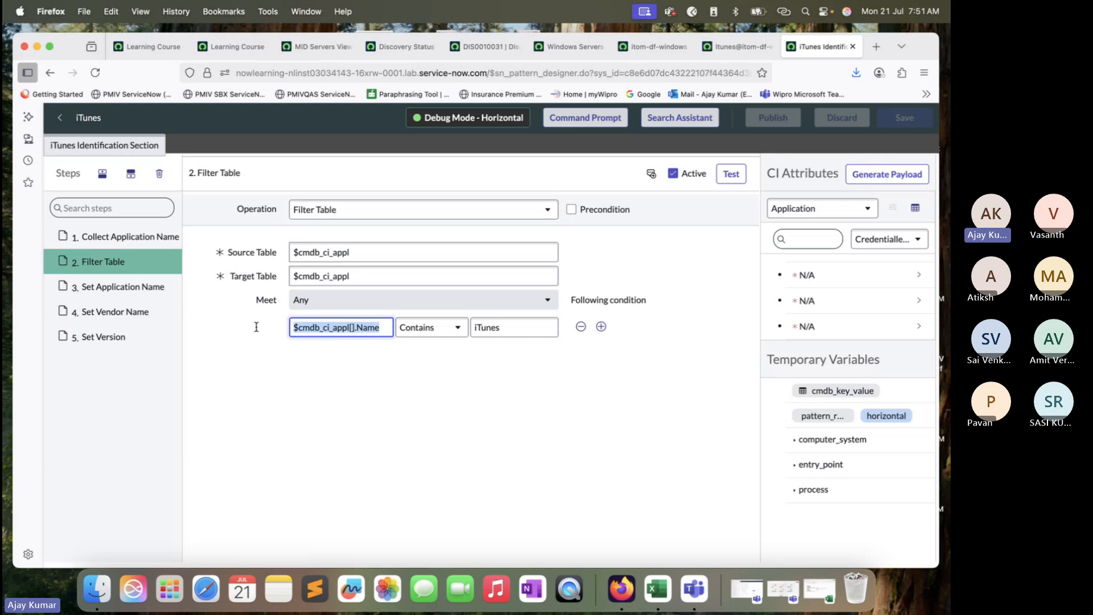
click(352, 328)
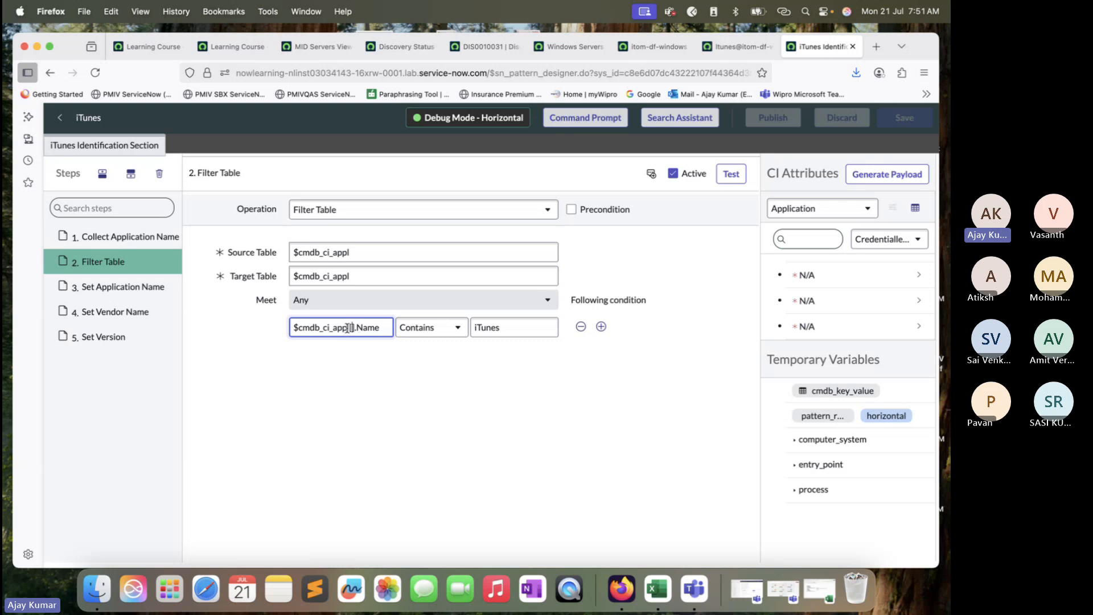
drag(350, 329, 284, 333)
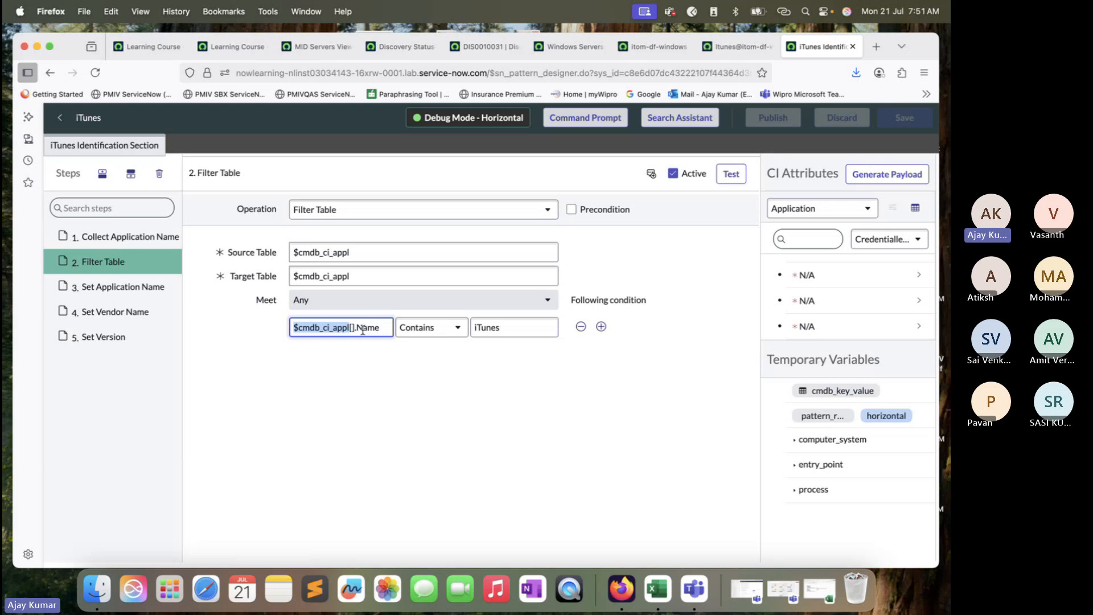
- Test the Filter Table step with its Name contains iTunes condition, inspect the Name value in the results, and close them
drag(382, 325, 356, 327)
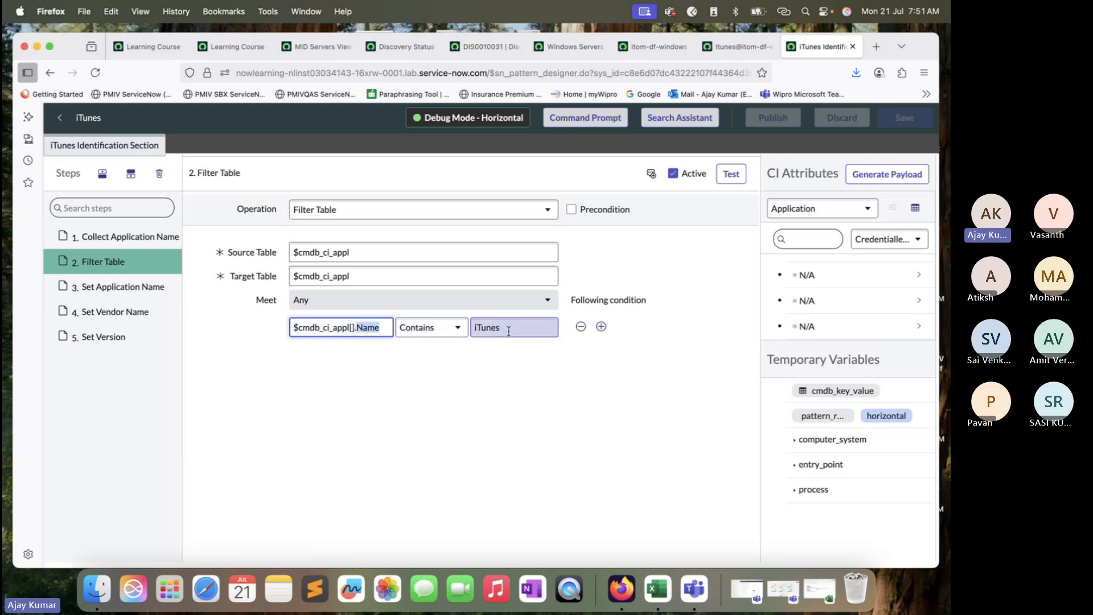
click(743, 175)
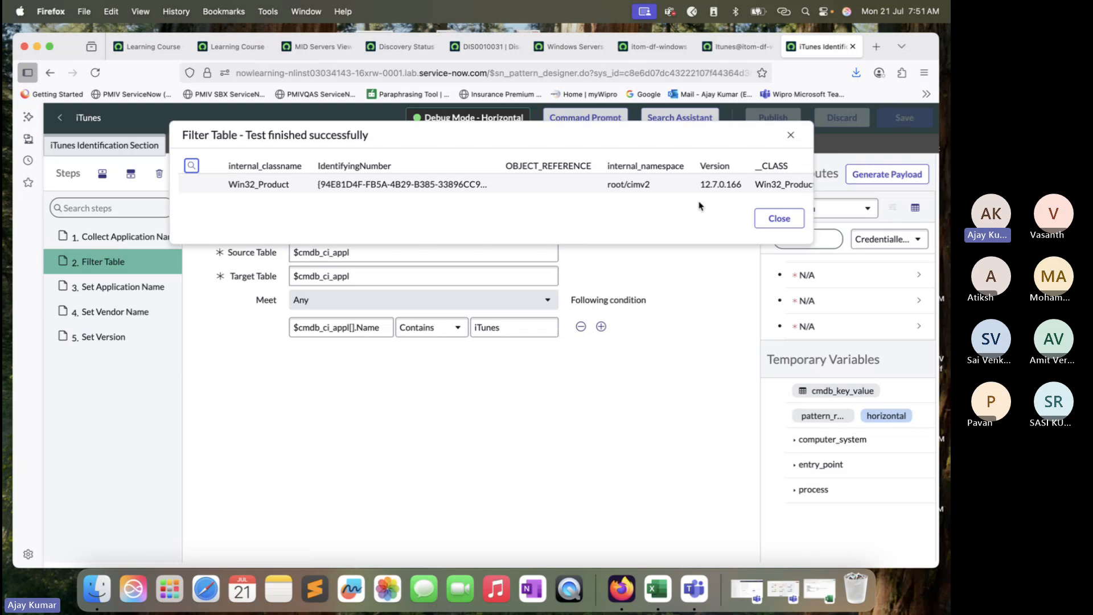
scroll(703, 206, right, 5)
double_click(809, 185)
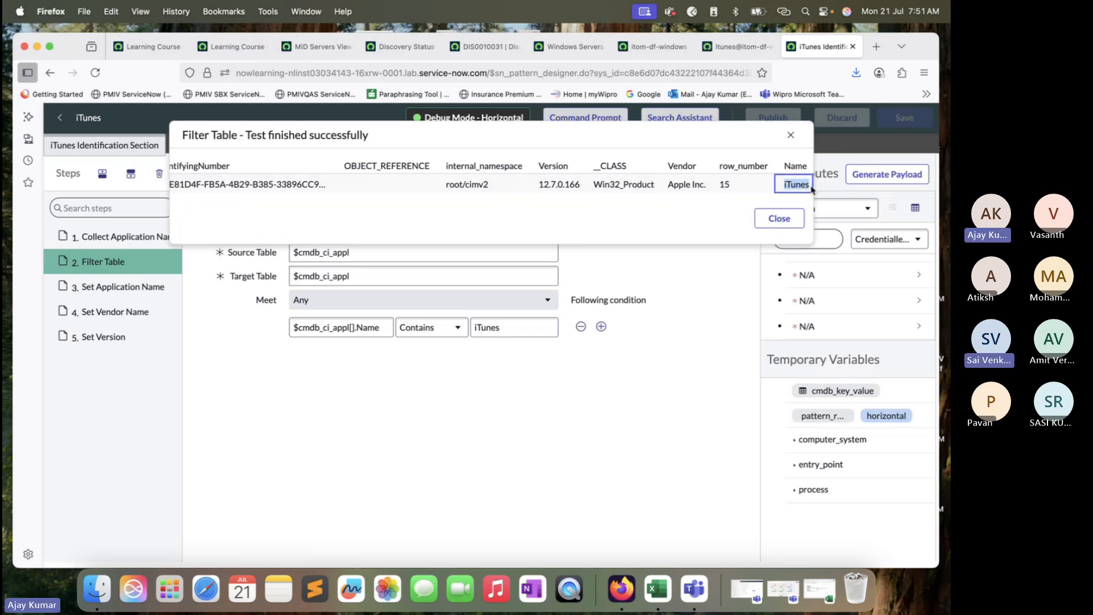
click(779, 218)
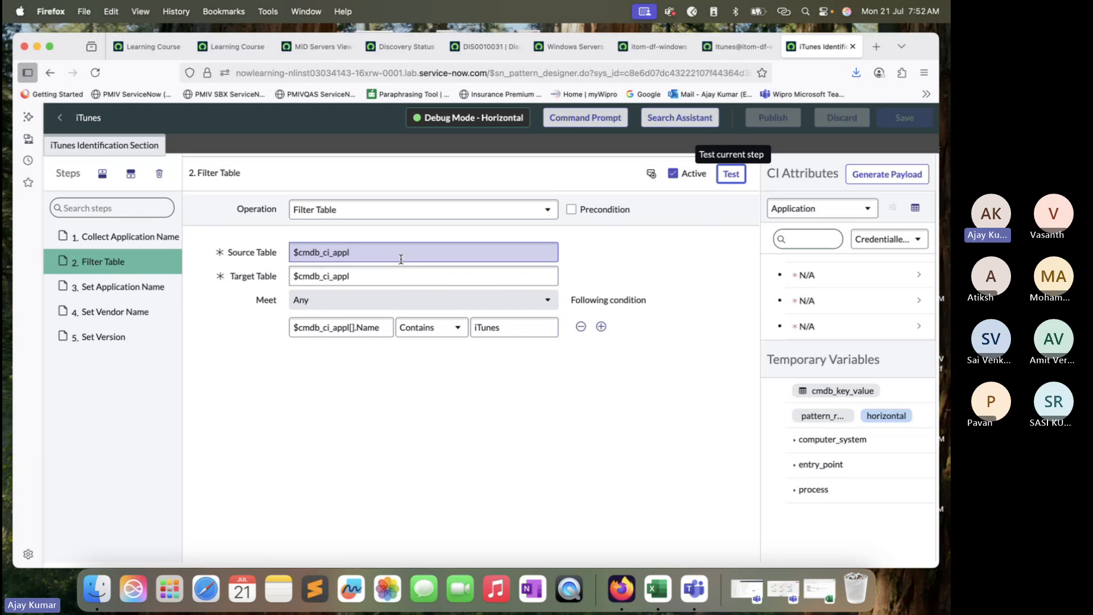
- Compare the $cmdb_ci_appl[1].Name reference in the Set Application Name step with the Filter Table step's target table
click(130, 287)
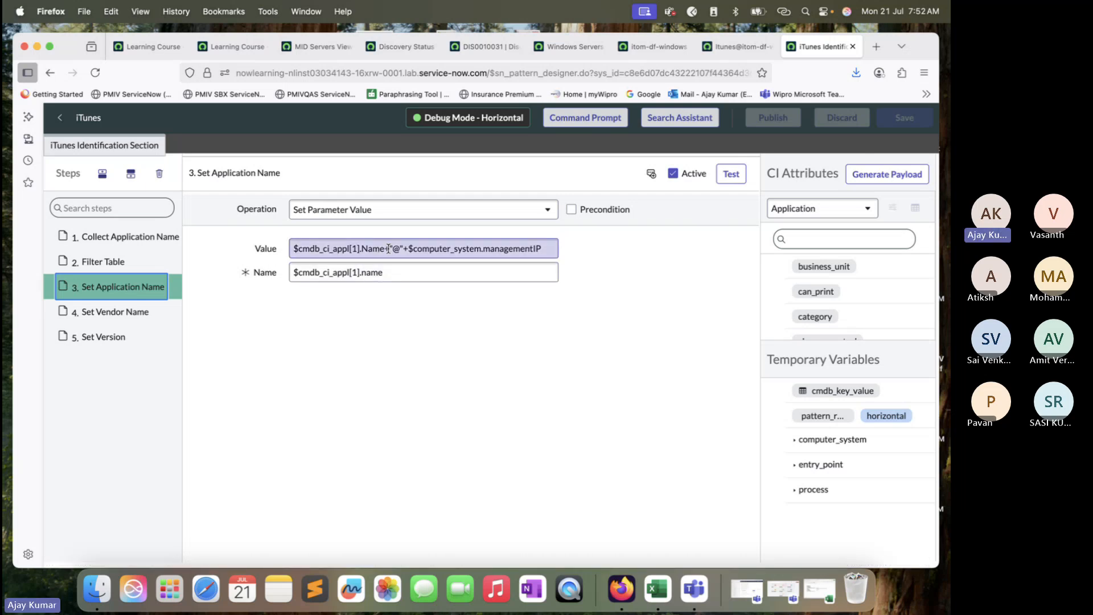
drag(389, 249, 253, 253)
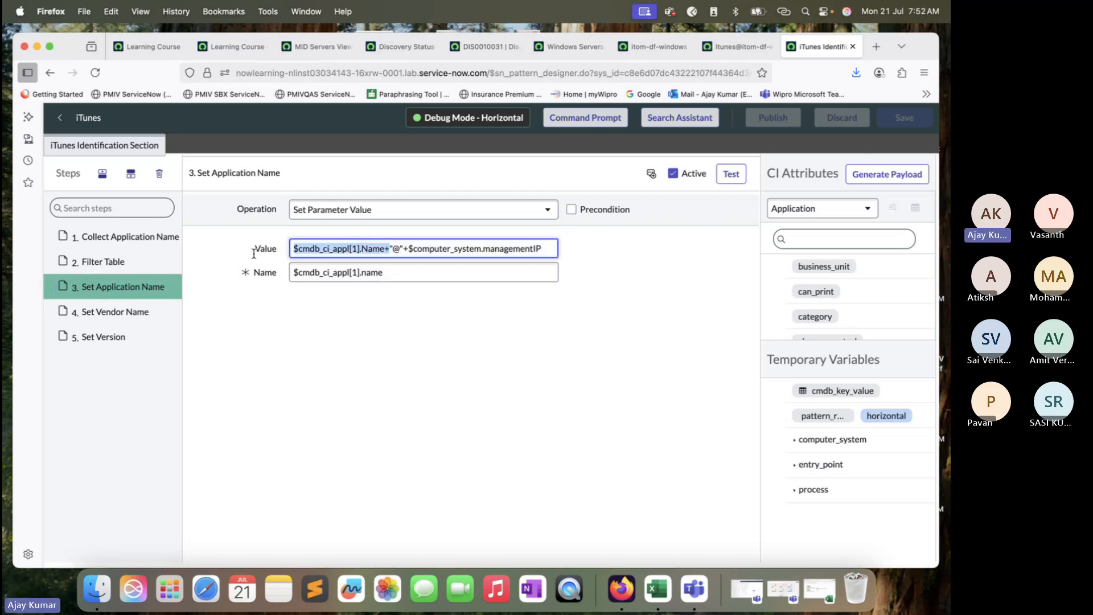
drag(347, 249, 277, 249)
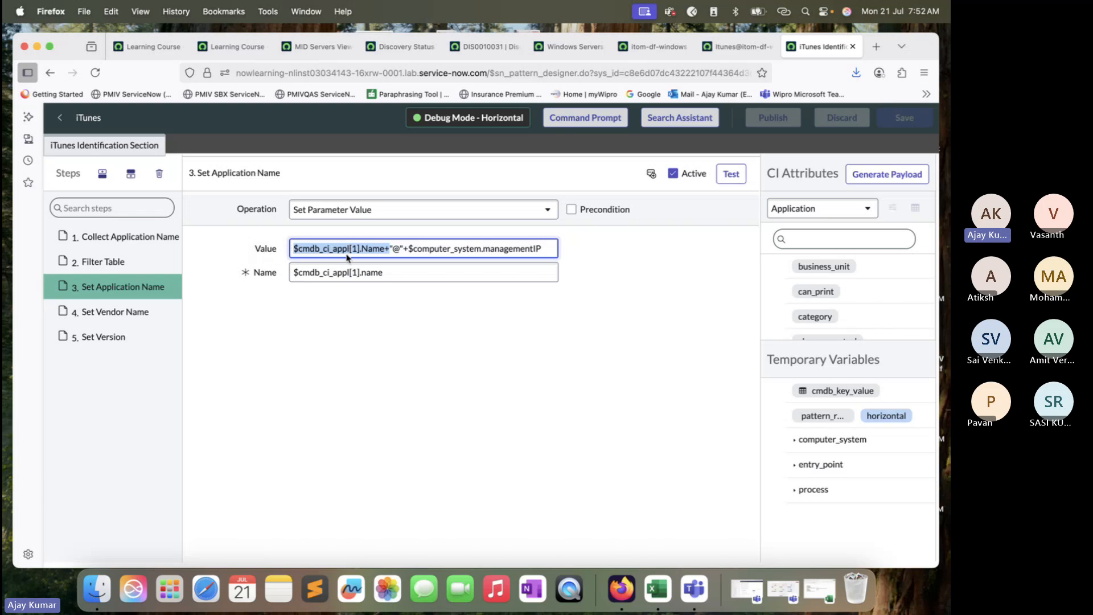
click(122, 264)
drag(361, 274, 279, 275)
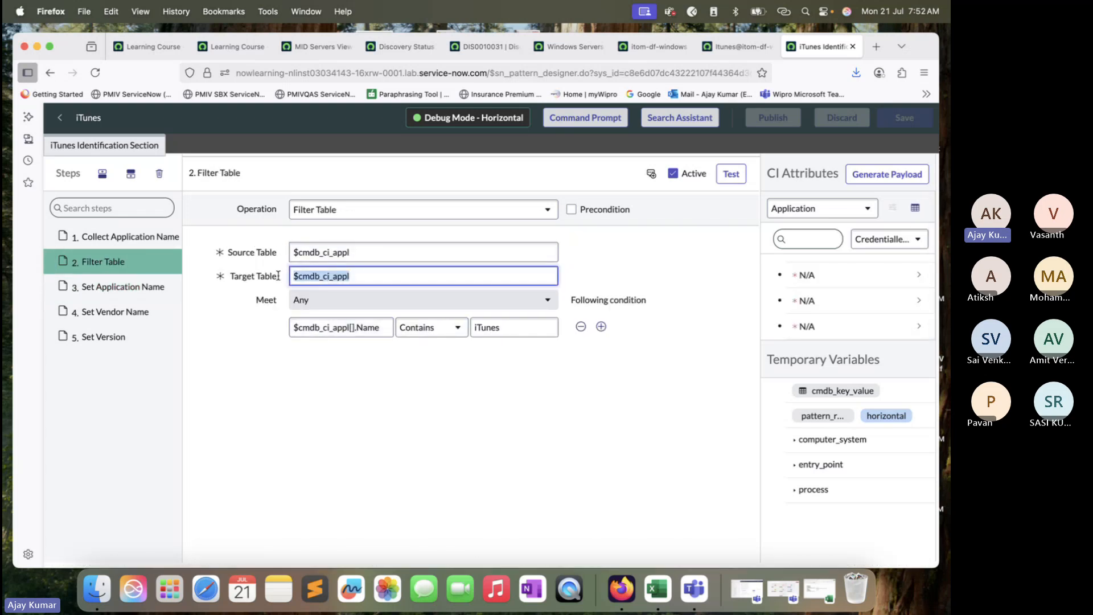
- Examine the Set Application Name step's value expression with $computer_system.managementIP and its $cmdb_ci_appl[1].name target
click(111, 286)
double_click(368, 249)
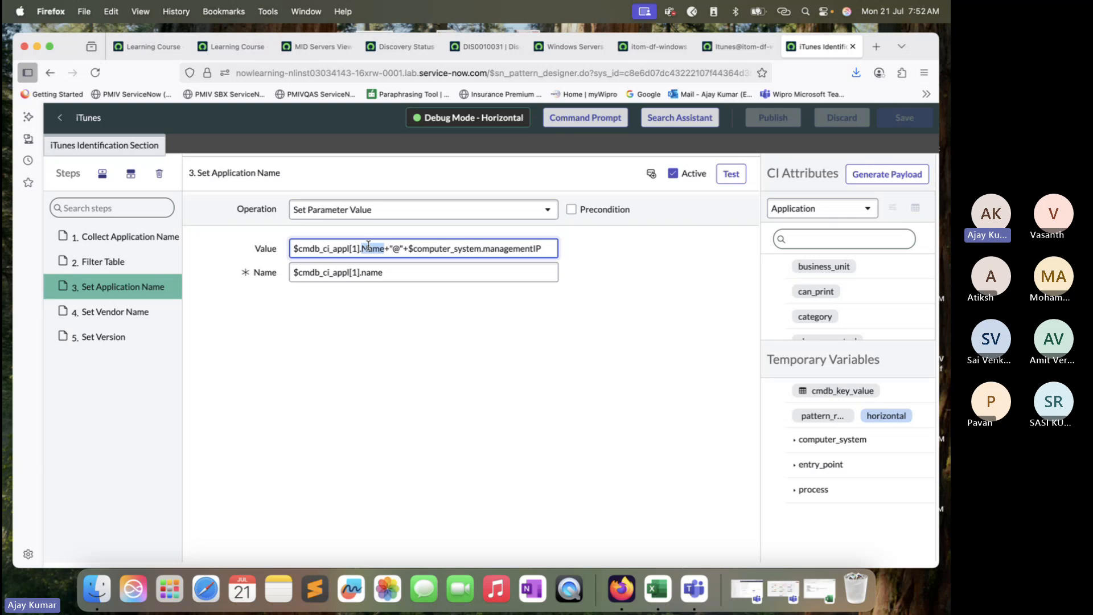
drag(555, 252, 402, 242)
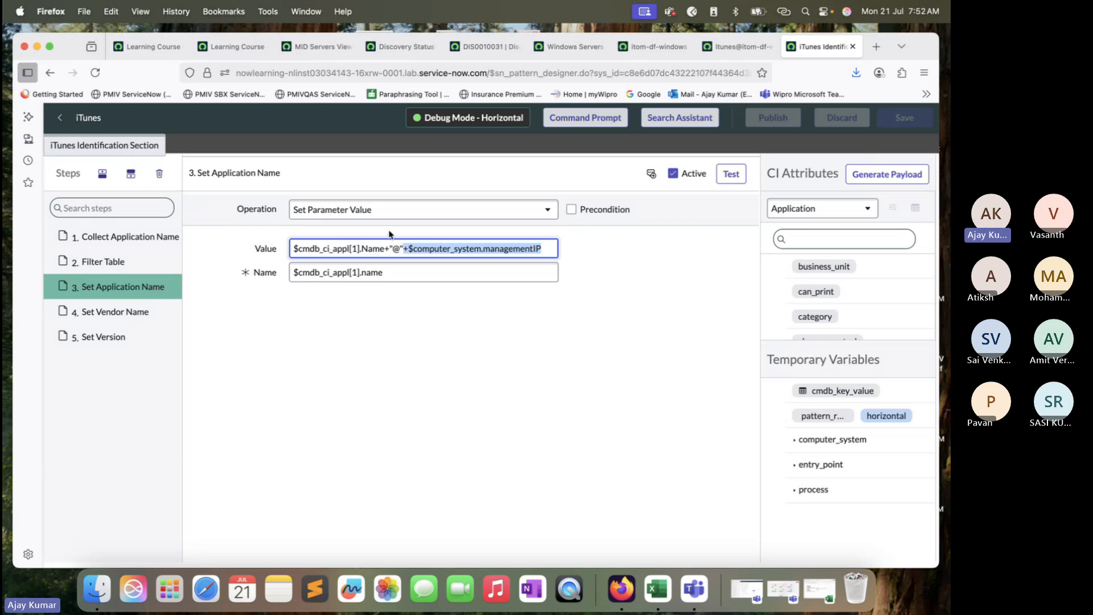
click(253, 254)
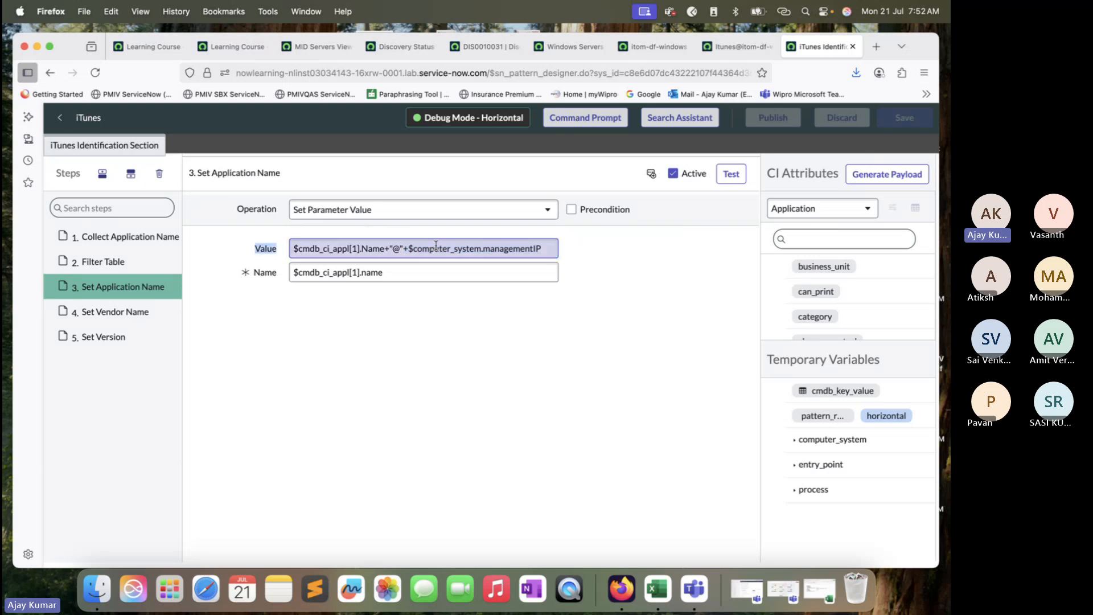
drag(295, 273, 416, 272)
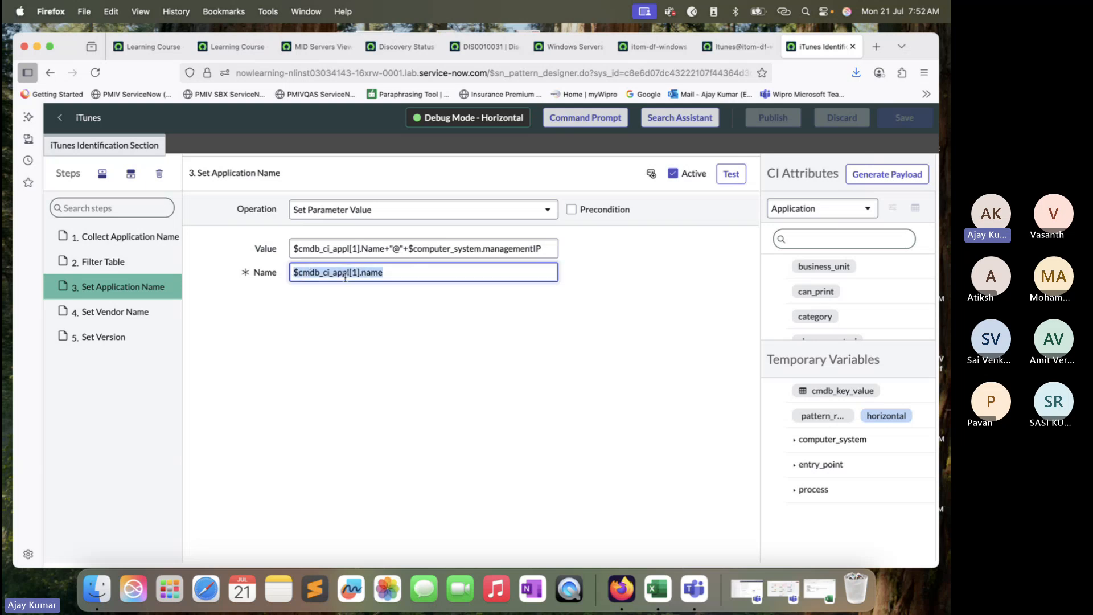
- Check the Name field on the Itunes@itom-df-windows application record and return to the iTunes pattern
click(655, 47)
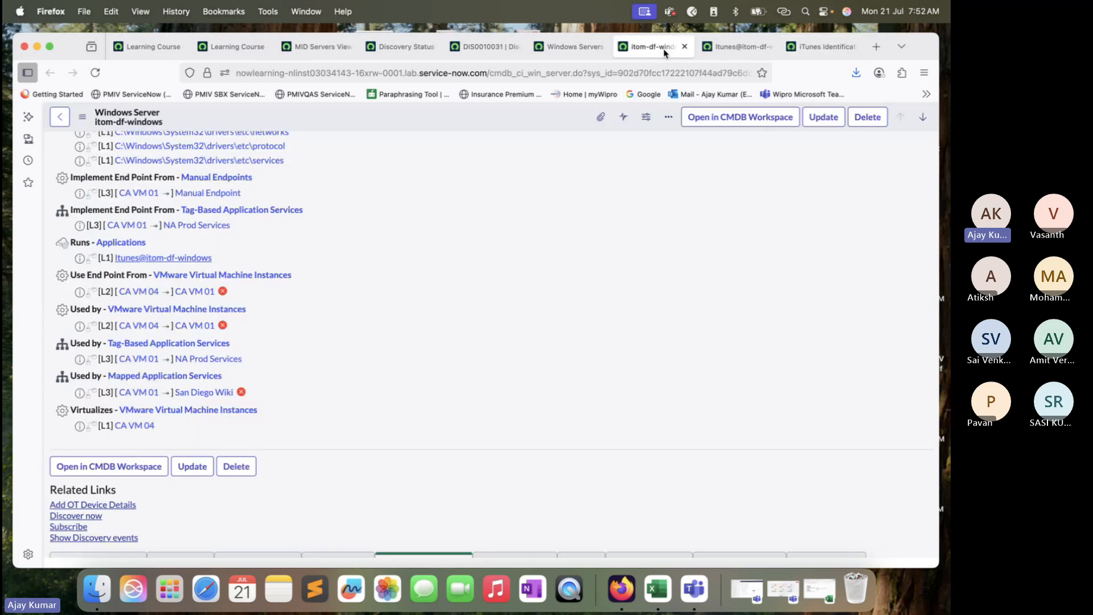
click(735, 46)
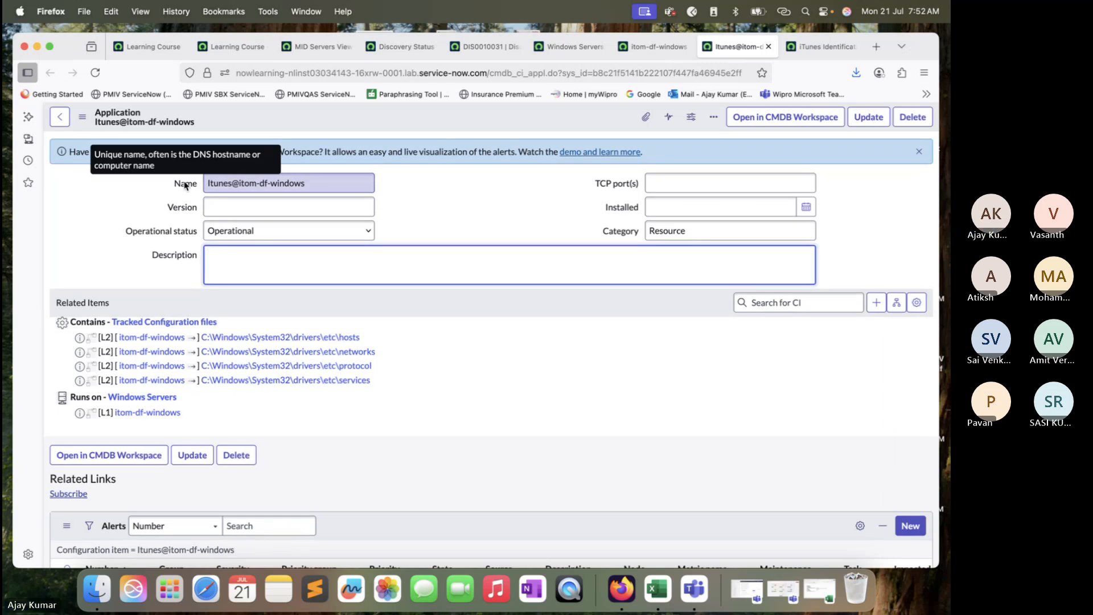
click(822, 47)
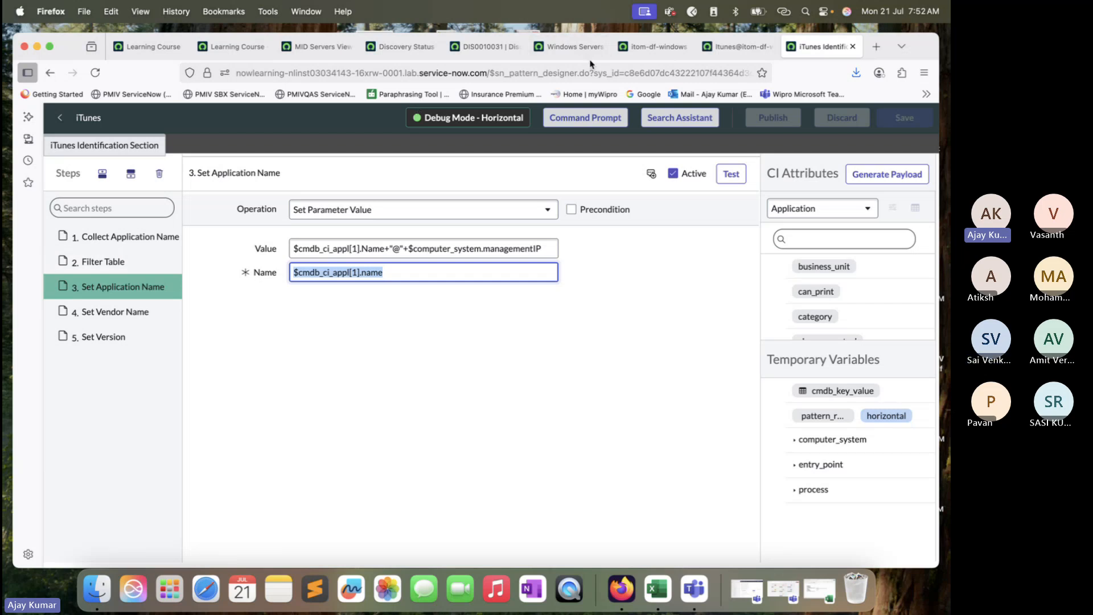
- Reload discovery status DIS0010031 and review its ECC Queue entries and overall state
click(484, 47)
click(94, 72)
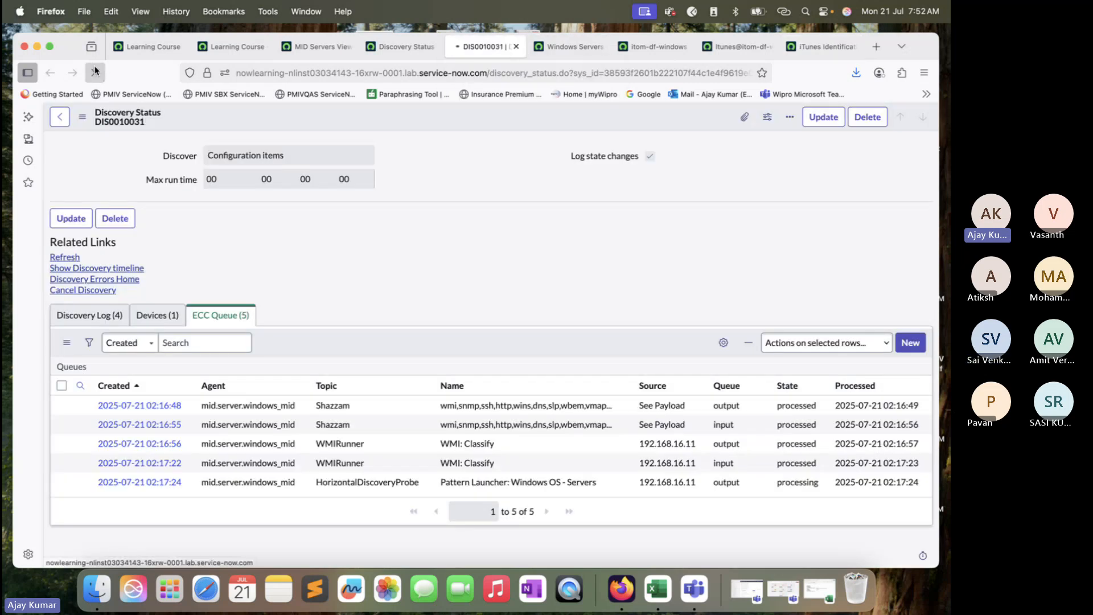
scroll(513, 302, down, 8)
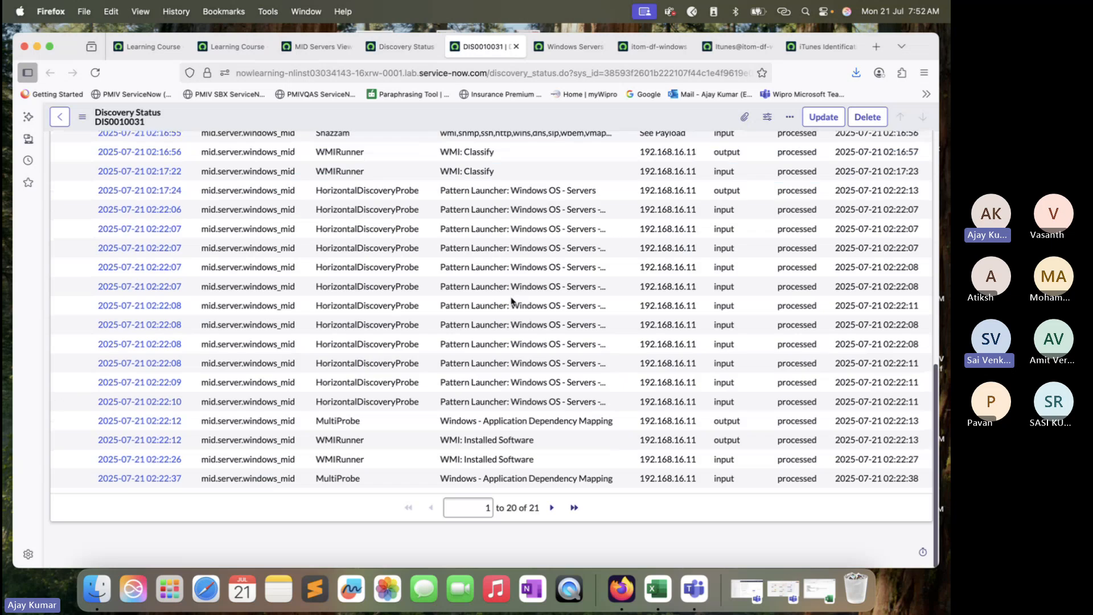
scroll(513, 302, up, 2)
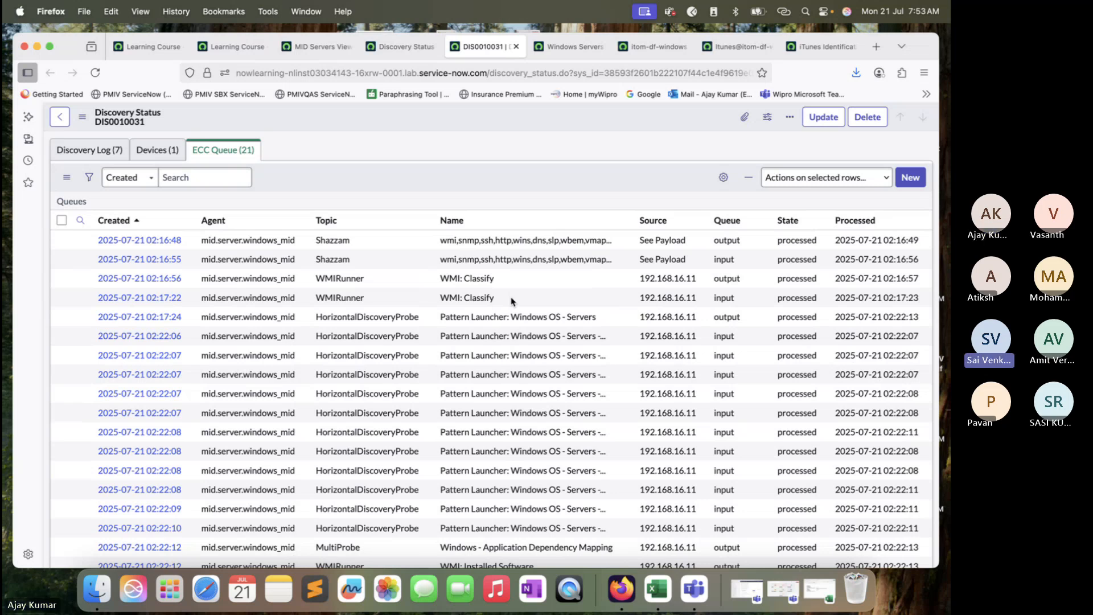
scroll(511, 300, down, 3)
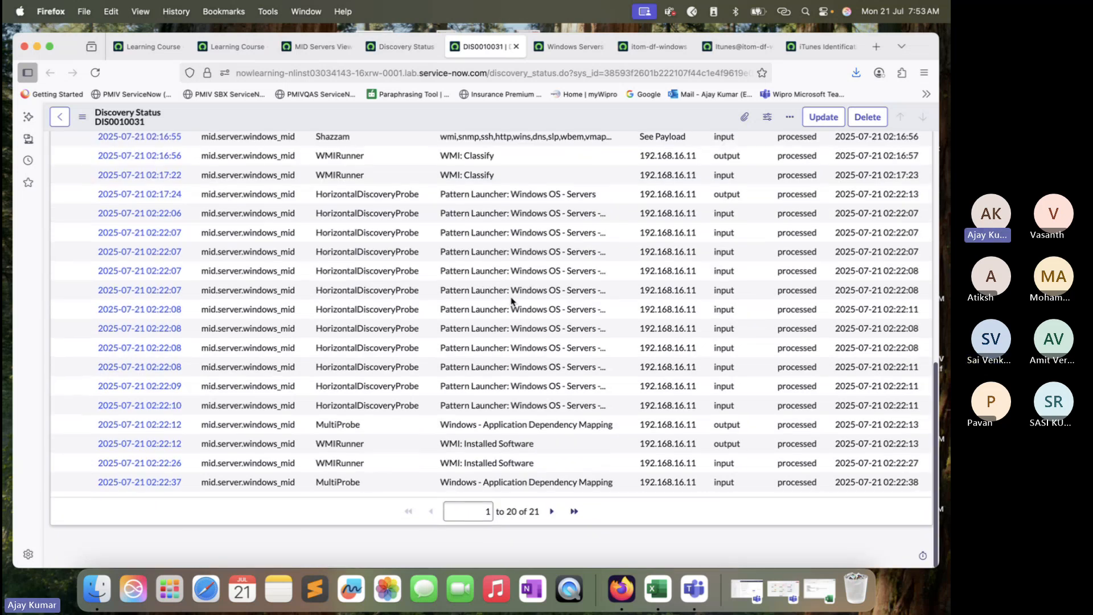
scroll(511, 300, up, 10)
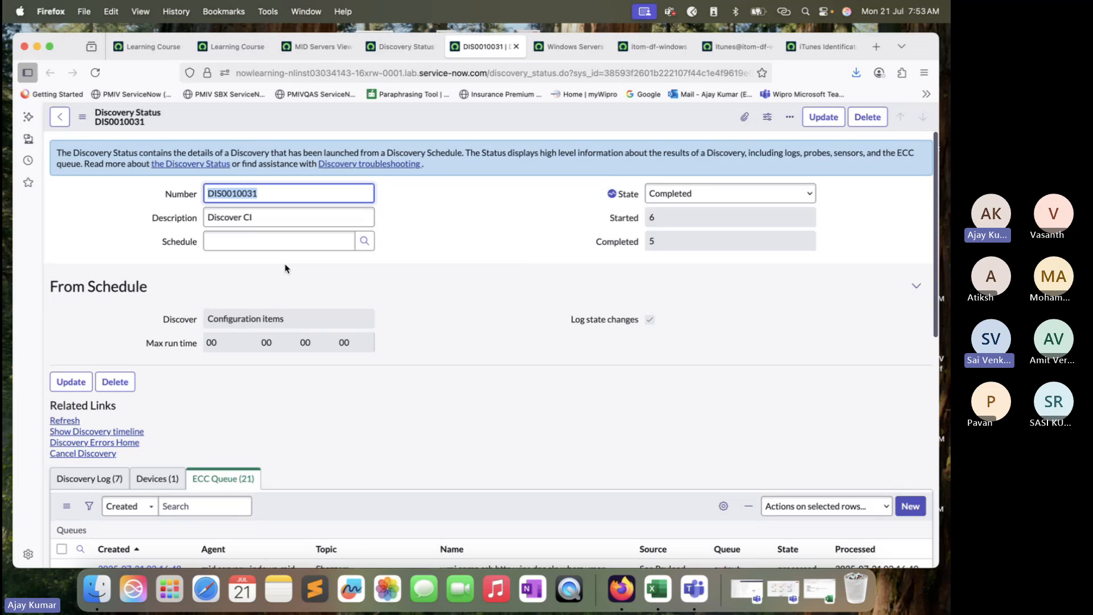
scroll(238, 285, down, 1)
- Reload the discovery status again, recheck its queue entries, and display the Discovery Log messages
click(95, 73)
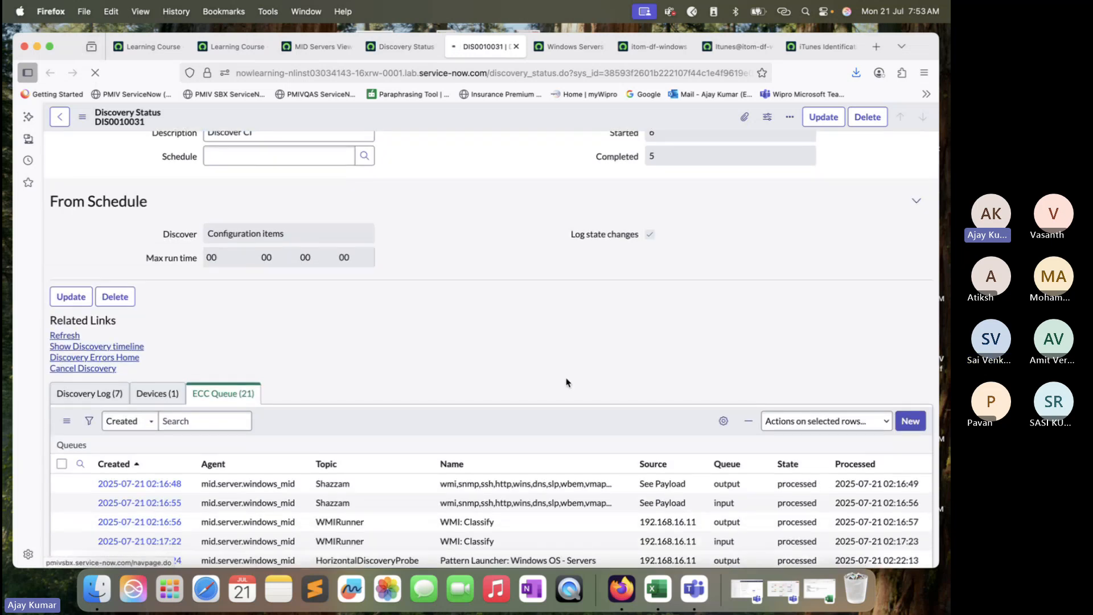
scroll(565, 382, down, 10)
scroll(566, 381, up, 3)
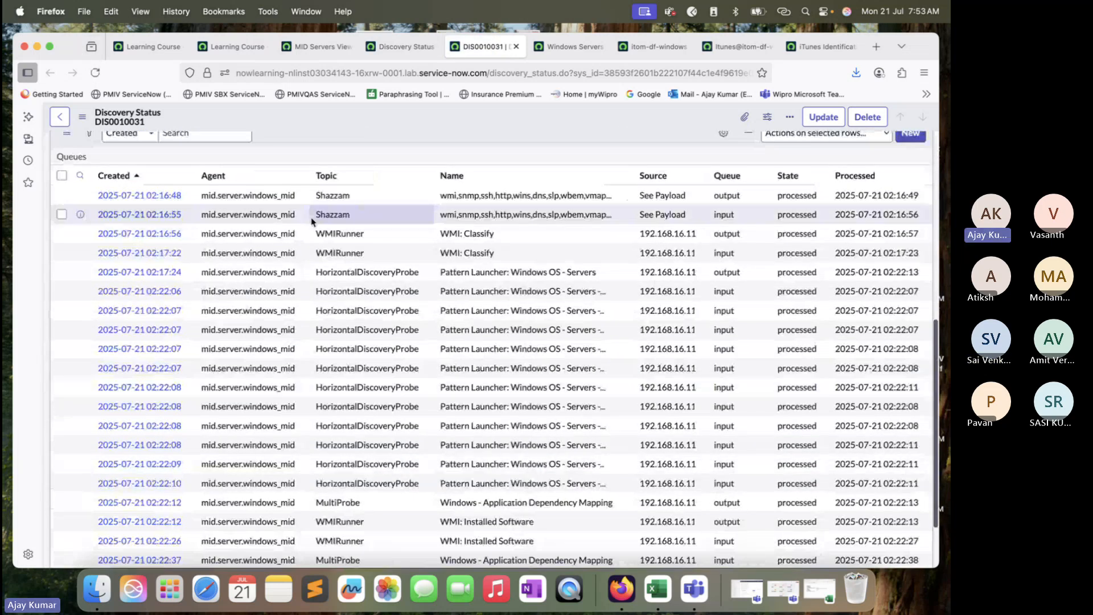
scroll(192, 169, up, 1)
scroll(193, 169, up, 4)
click(248, 389)
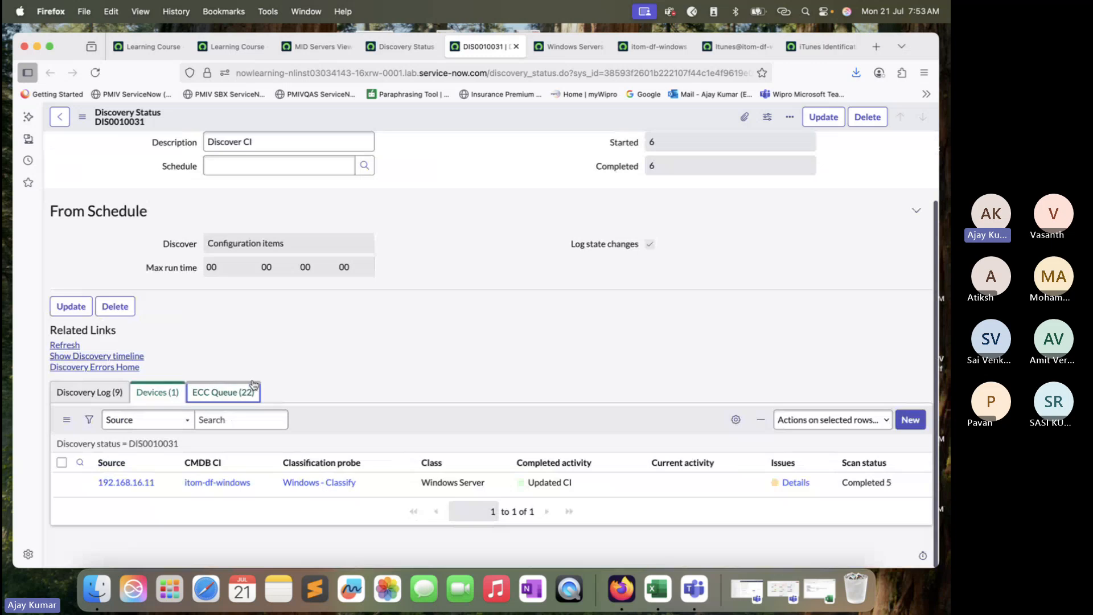
click(108, 392)
scroll(159, 366, down, 4)
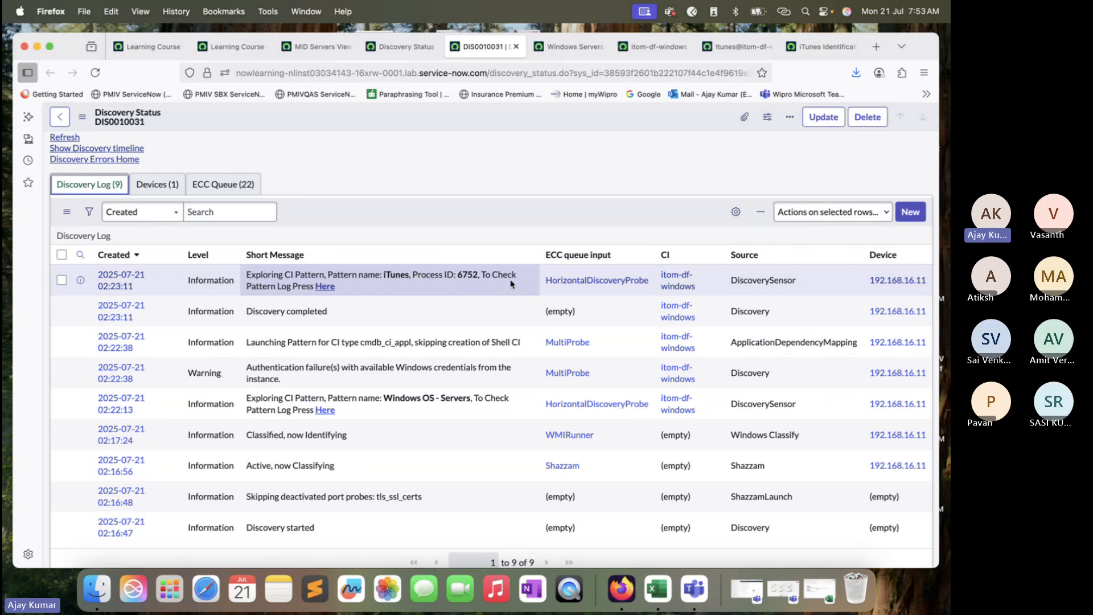
- Open the iTunes pattern log from the Discovery Log and expand its Payload Processing and iTunes Identification Section nodes
click(328, 287)
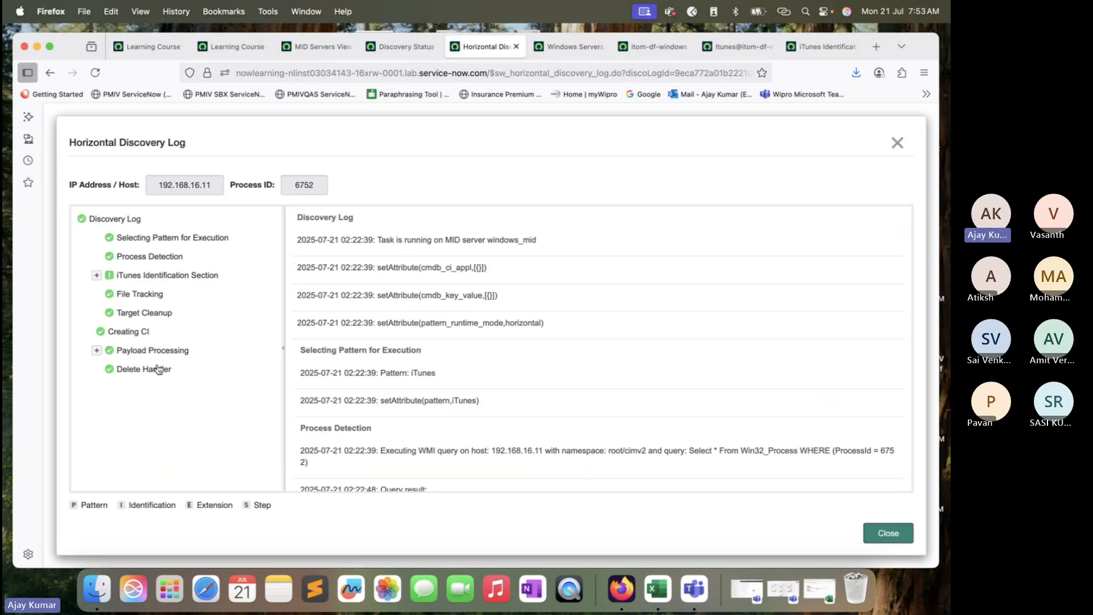
click(97, 350)
click(96, 275)
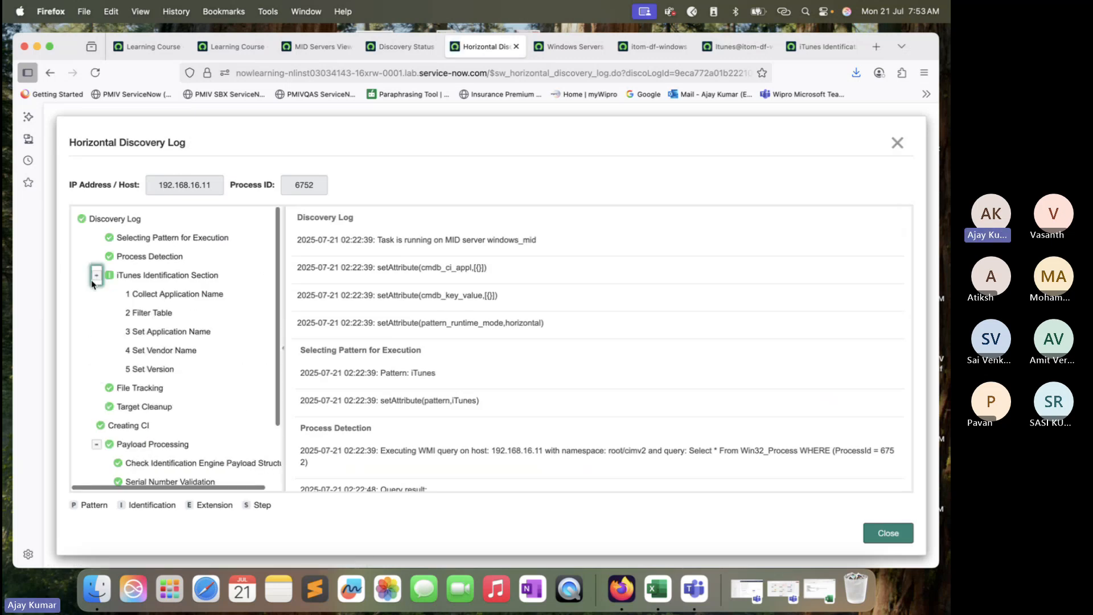
scroll(234, 330, up, 1)
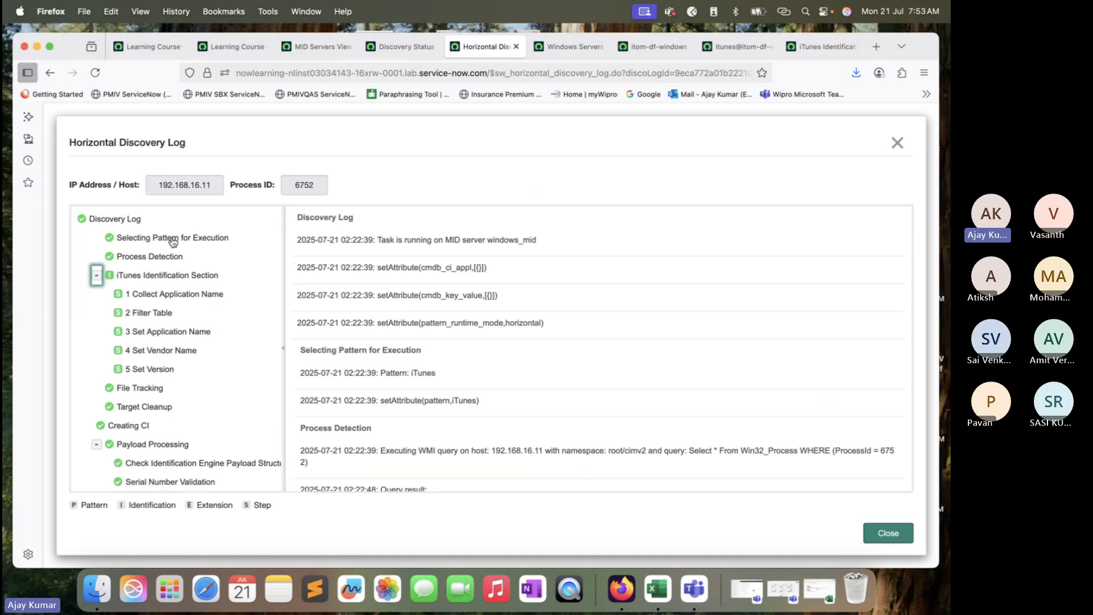
- Review the log output of the iTunes Identification Section and its five steps, from Collect Application Name to Set Version
click(168, 283)
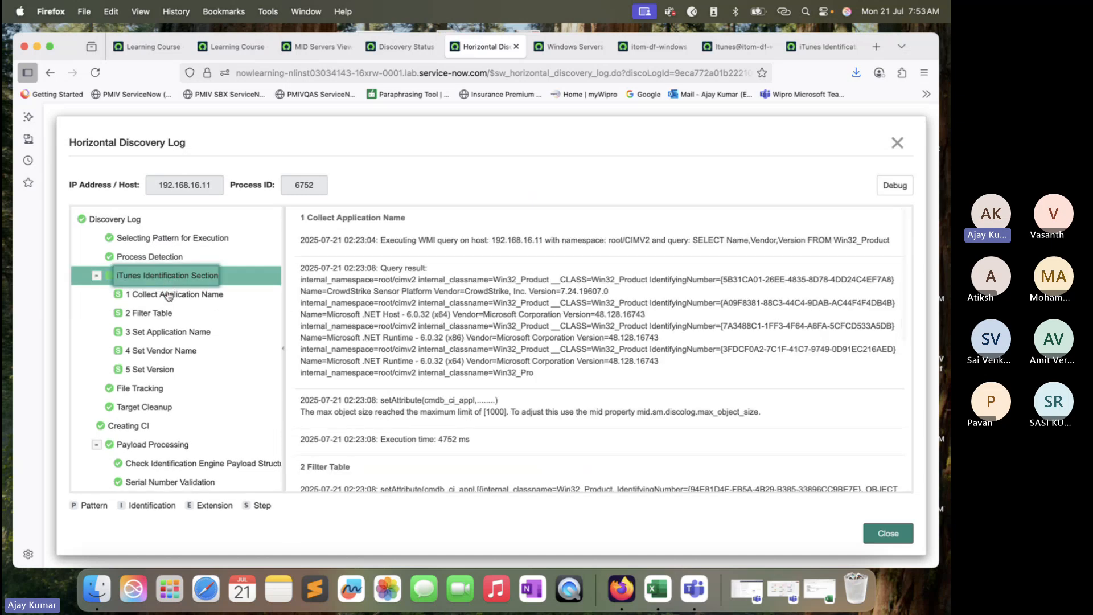
click(171, 295)
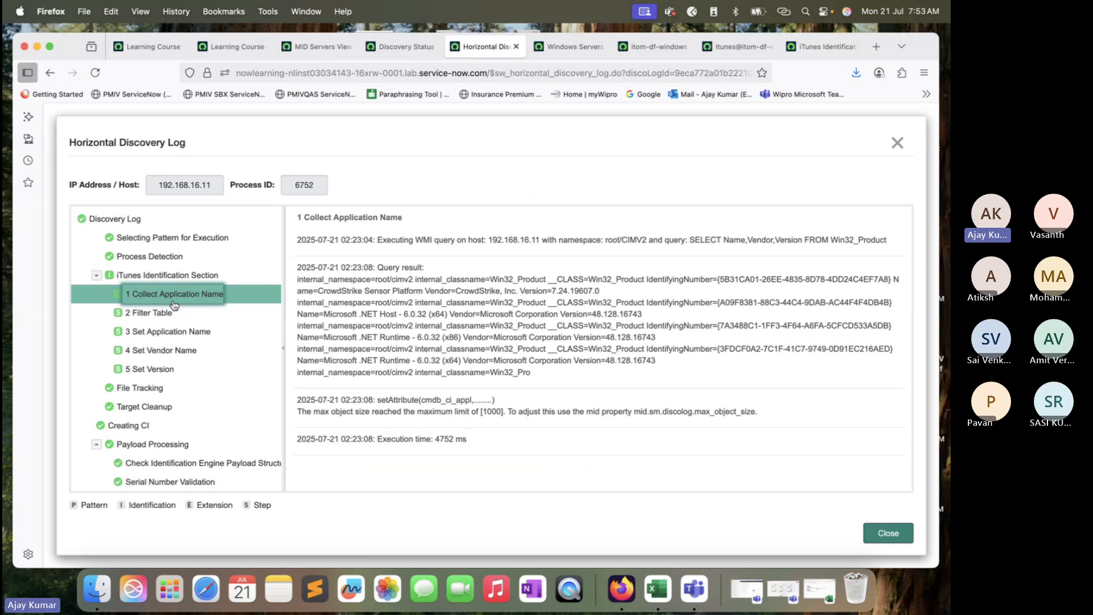
click(150, 316)
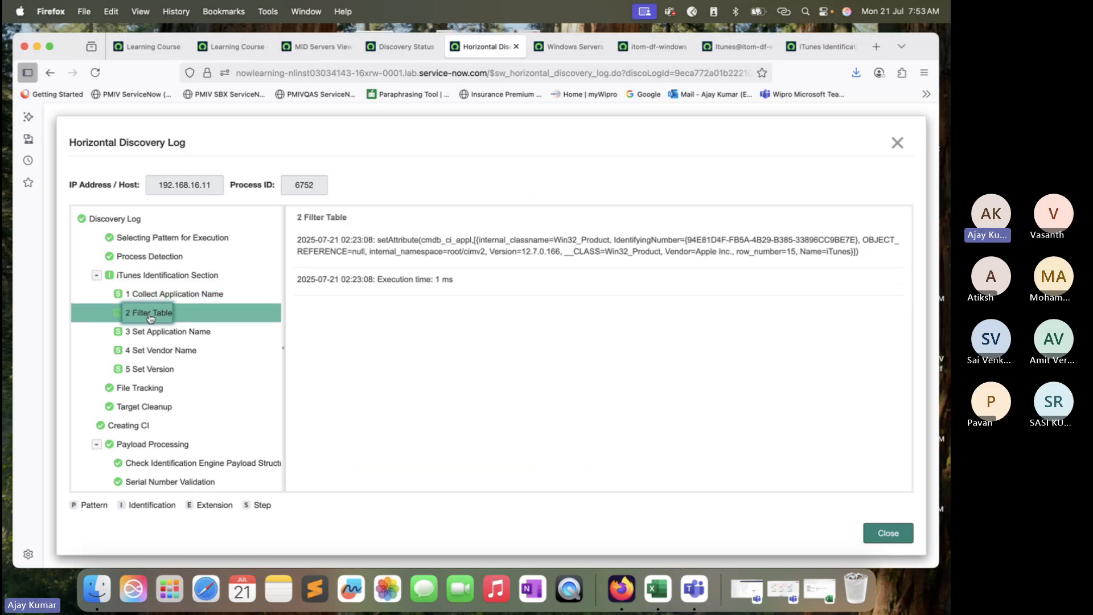
click(158, 332)
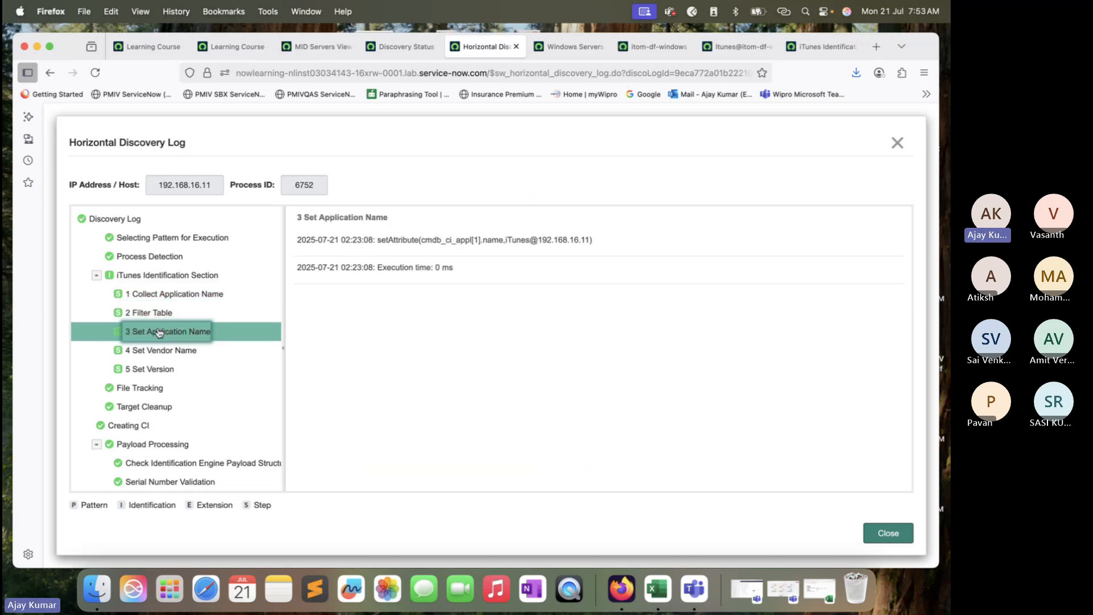
click(162, 351)
click(159, 370)
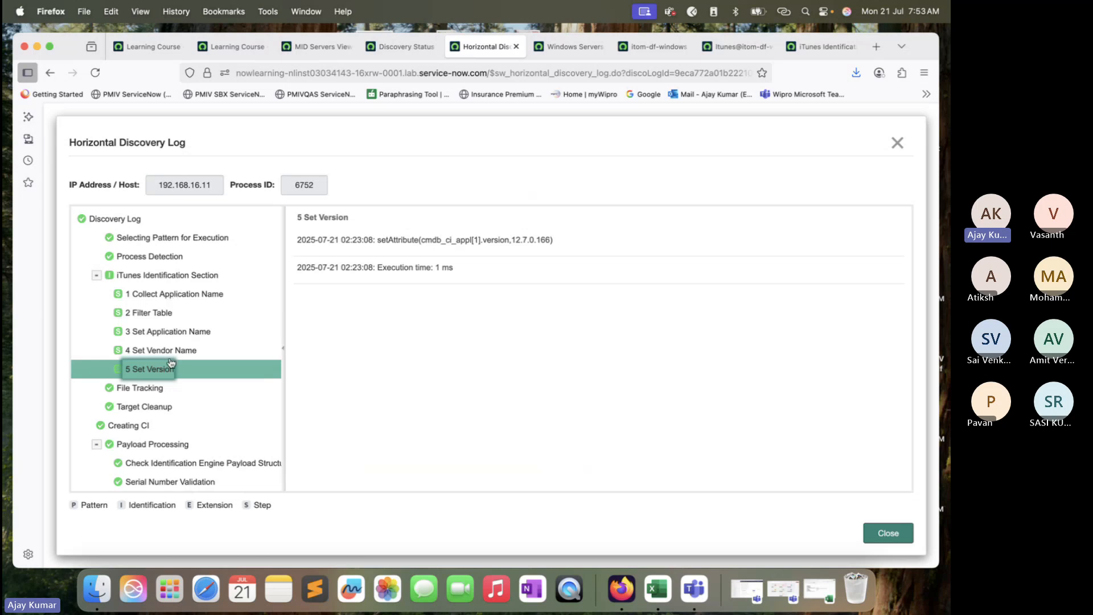
- Return to the Collect Application Name log and examine the executed WMI query against Win32_Product
click(165, 292)
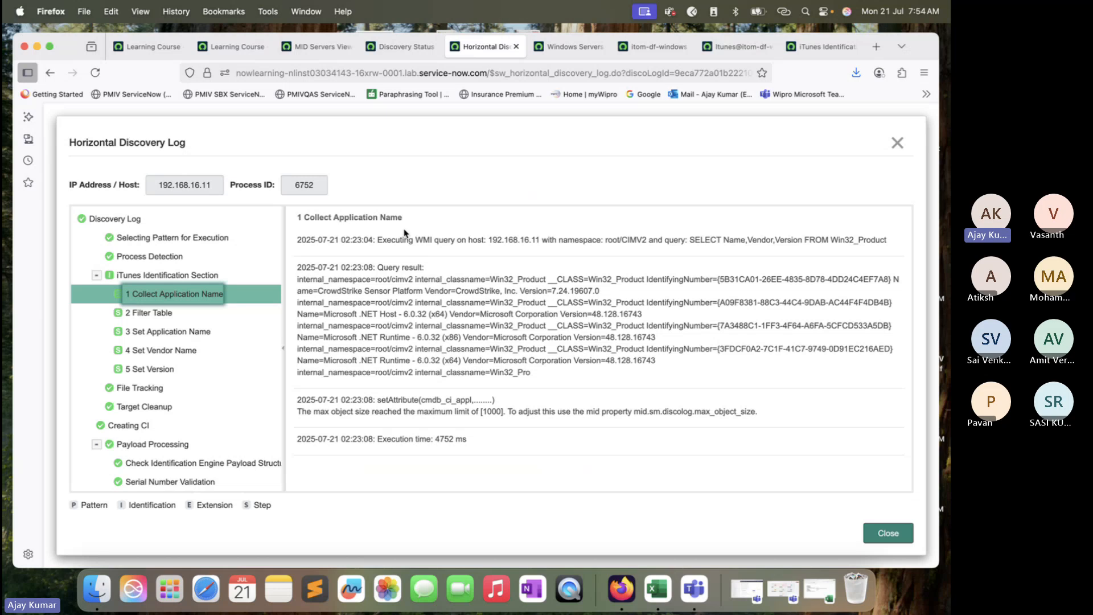
drag(376, 240, 854, 254)
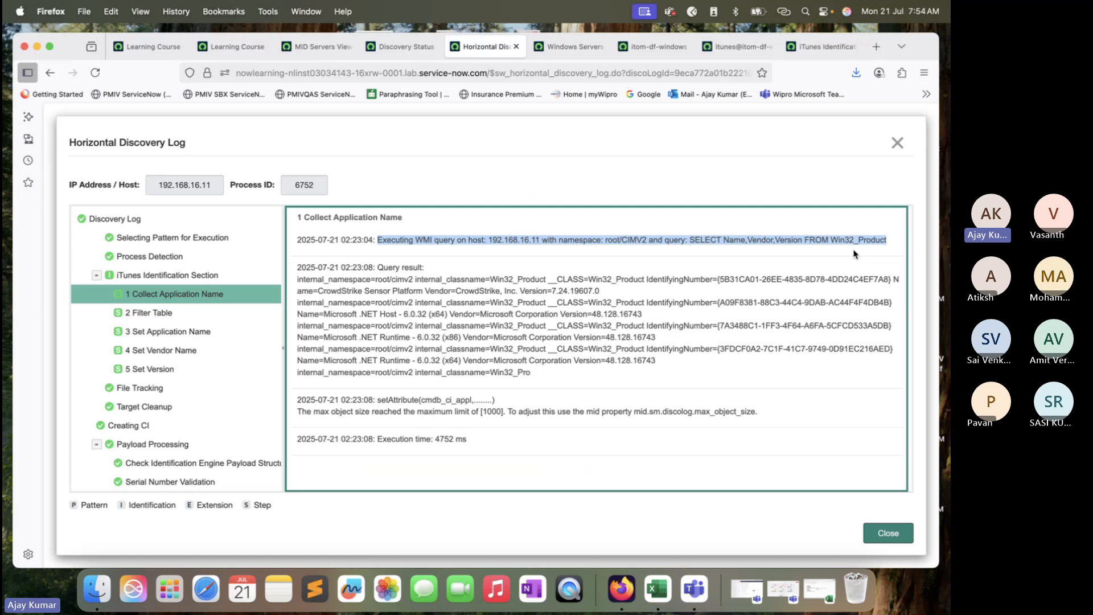
click(868, 262)
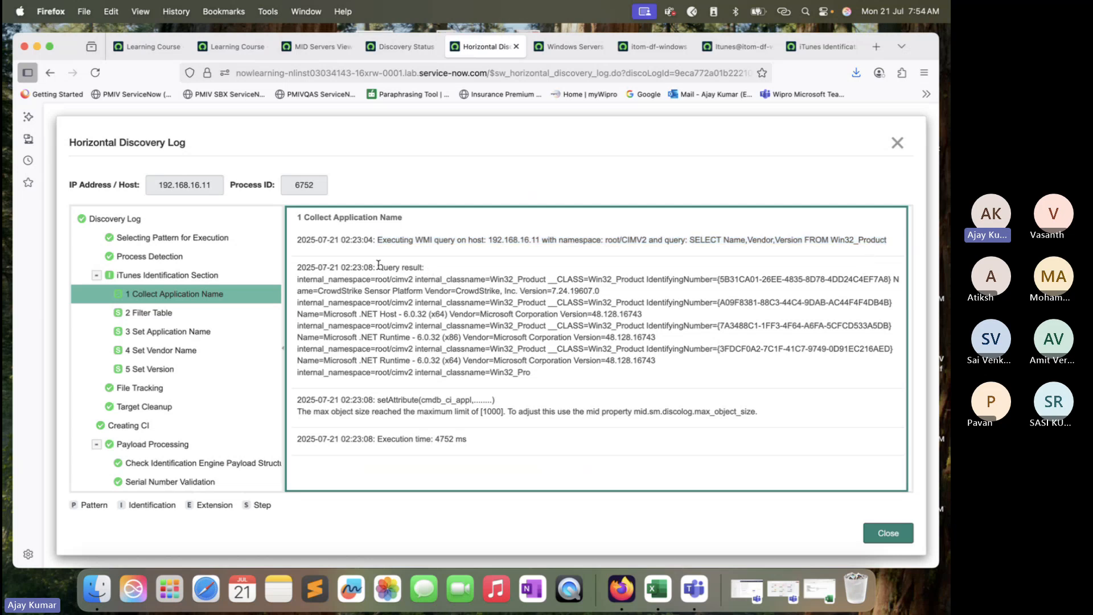
- Examine the Win32_Product query result in the Collect Application Name log and the mid.sm.discolog.max_object_size property named below it
drag(378, 265, 537, 377)
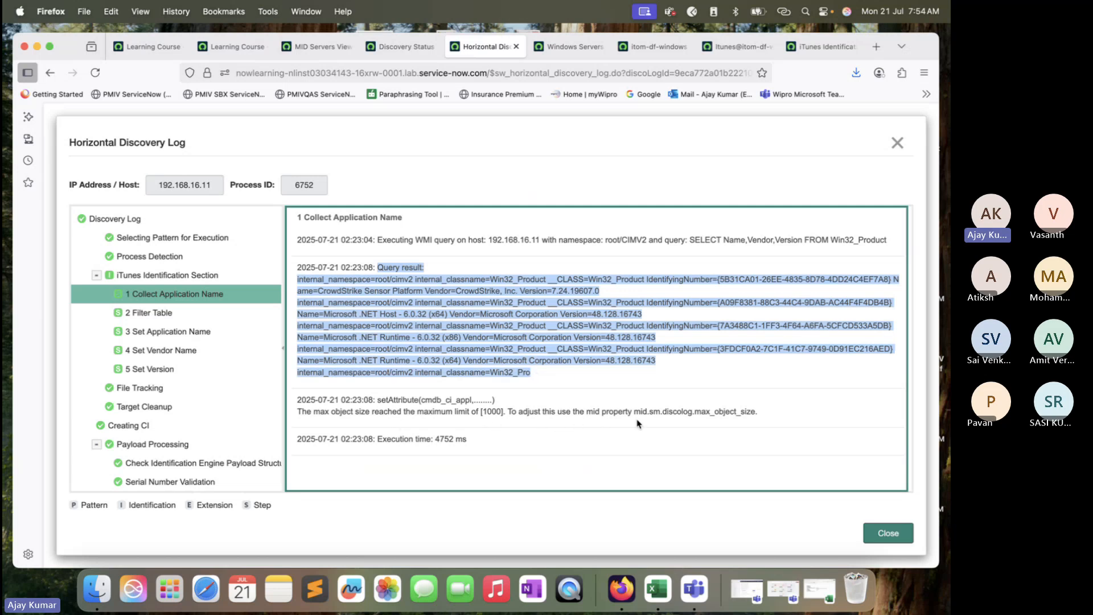
click(691, 377)
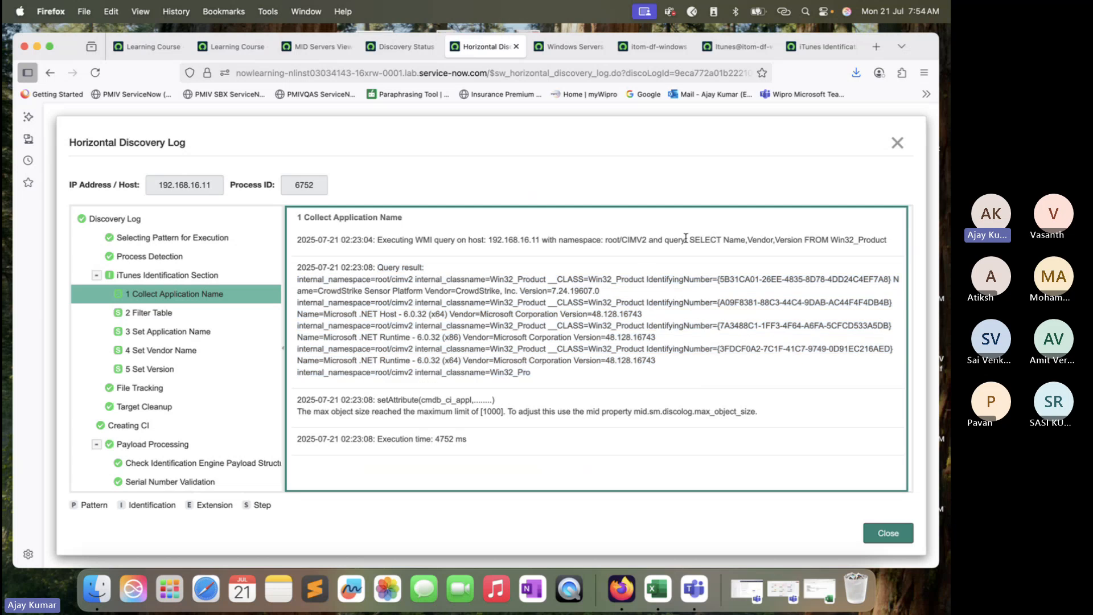
drag(685, 239, 889, 242)
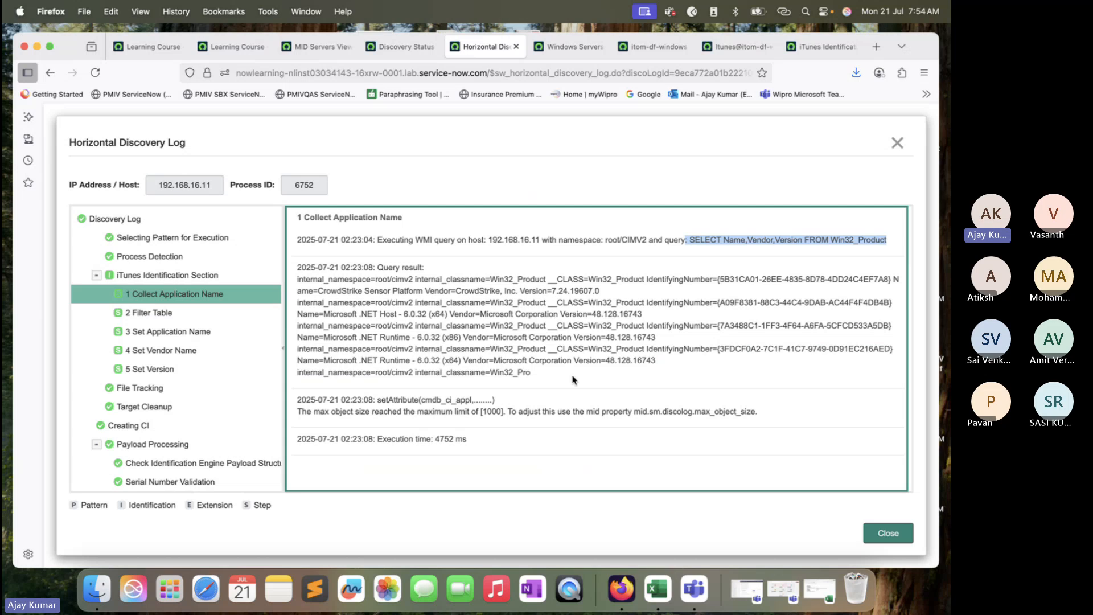
drag(572, 375, 323, 277)
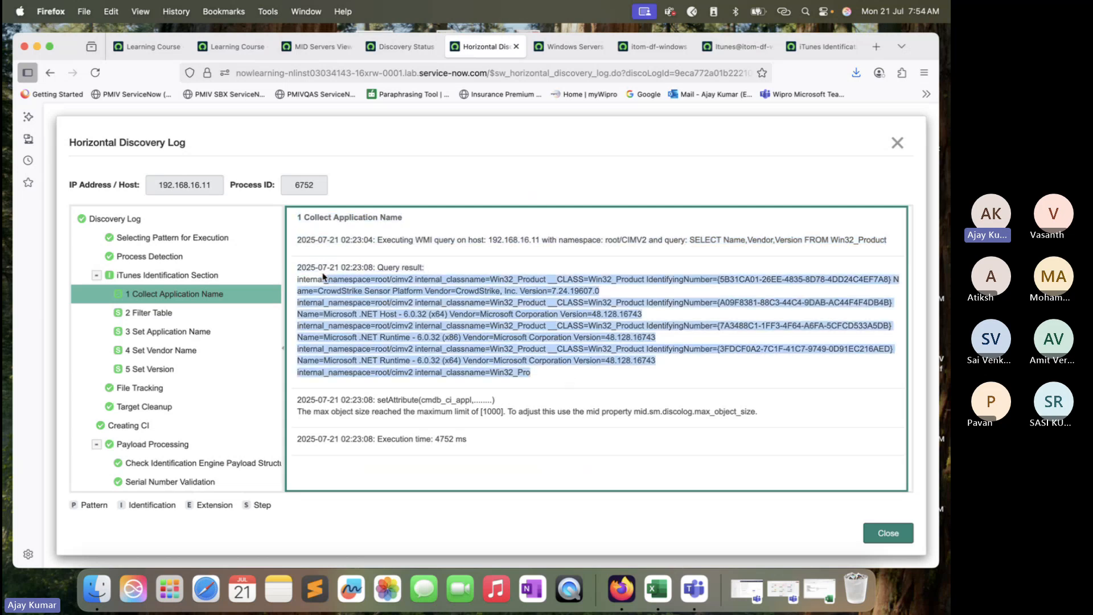
click(538, 375)
drag(537, 375, 297, 278)
drag(635, 410, 759, 413)
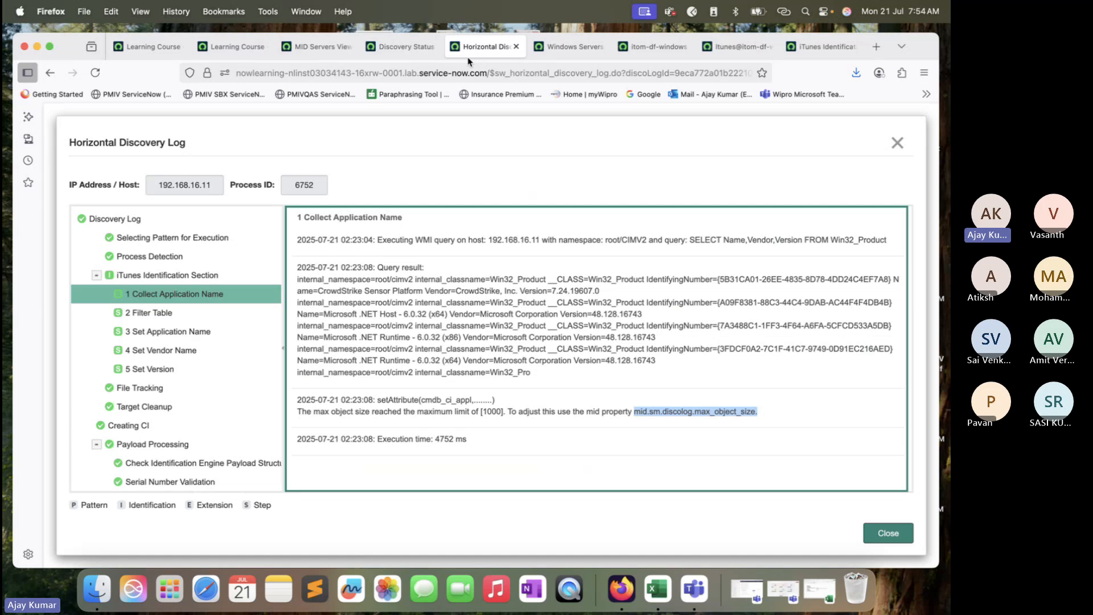
- Open the windows_mid MID server record and display its configuration parameters
drag(932, 62, 928, 86)
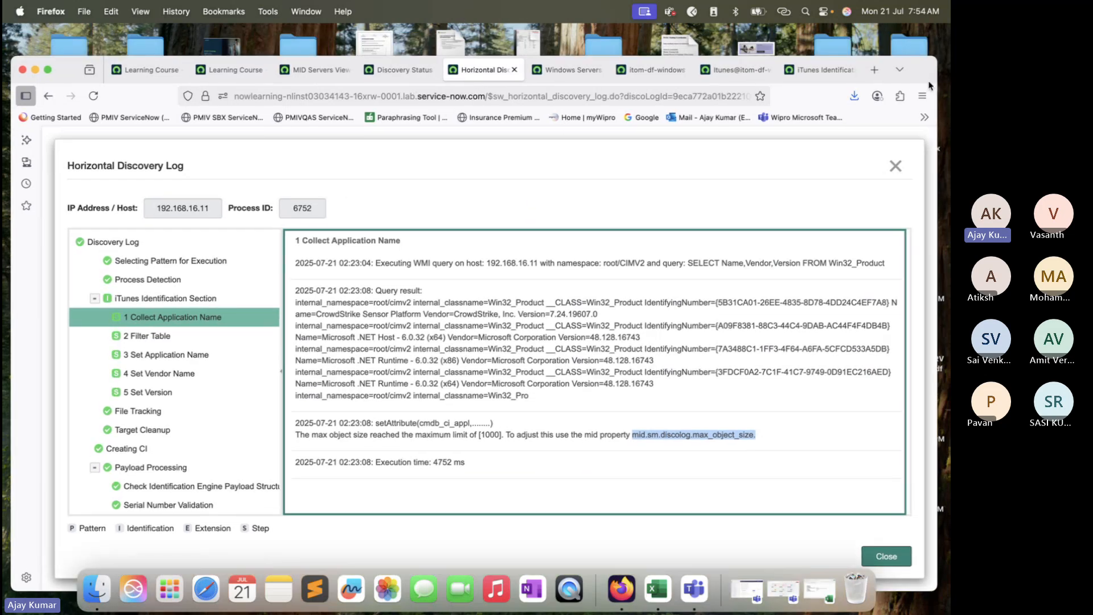
click(317, 73)
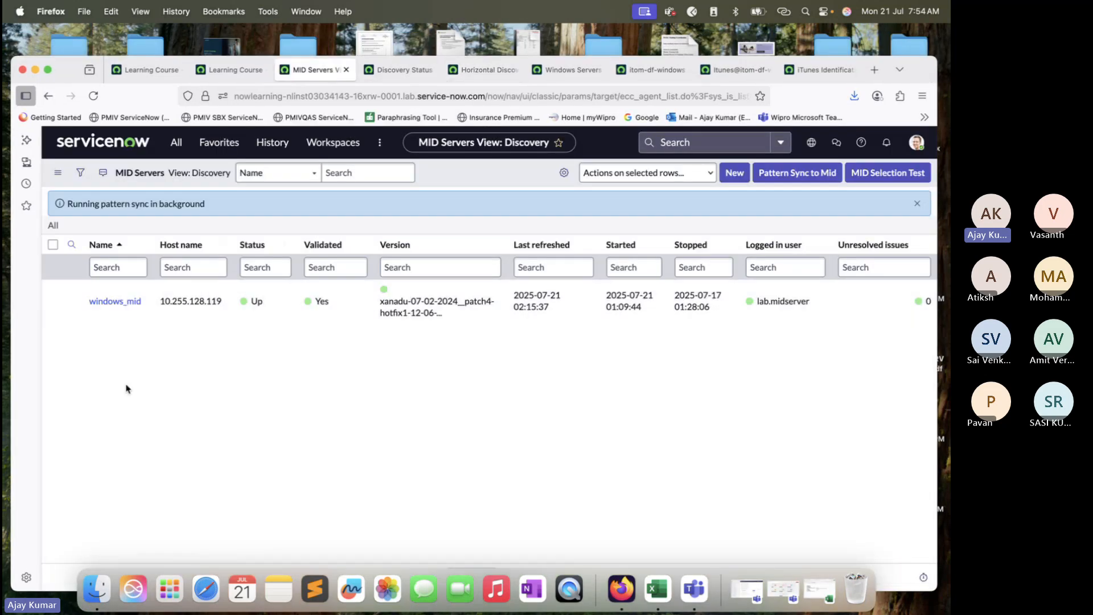
click(117, 303)
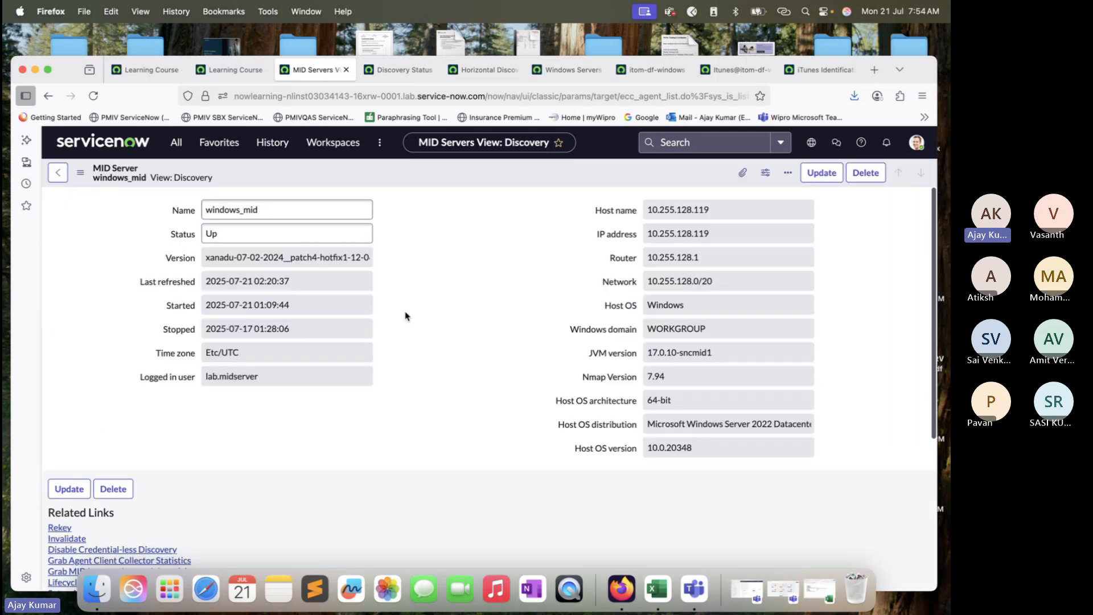
scroll(471, 445, down, 5)
scroll(472, 445, down, 2)
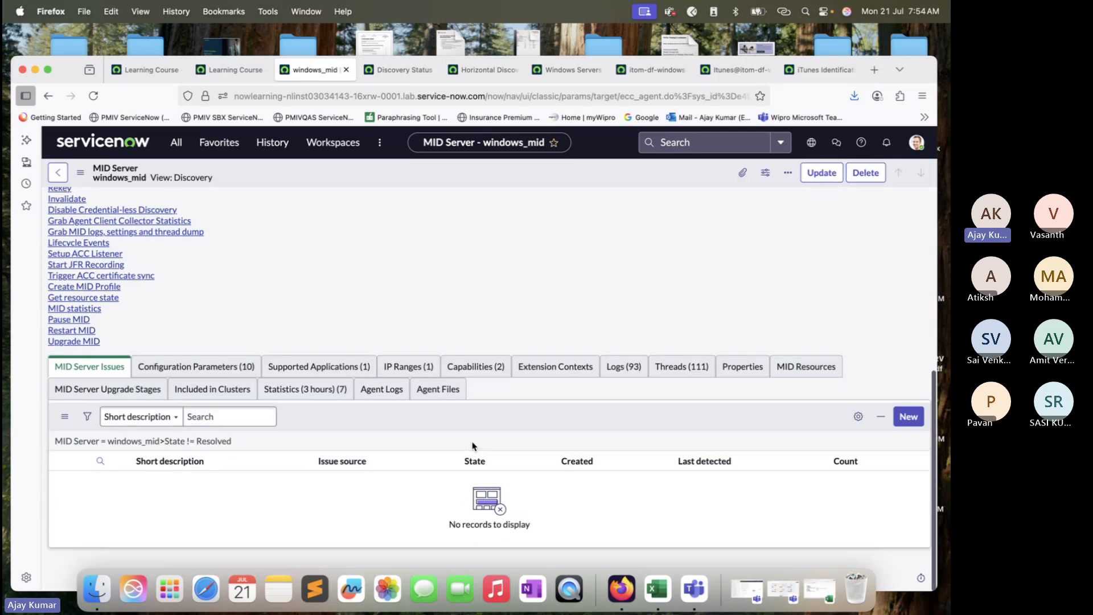
drag(814, 68, 812, 42)
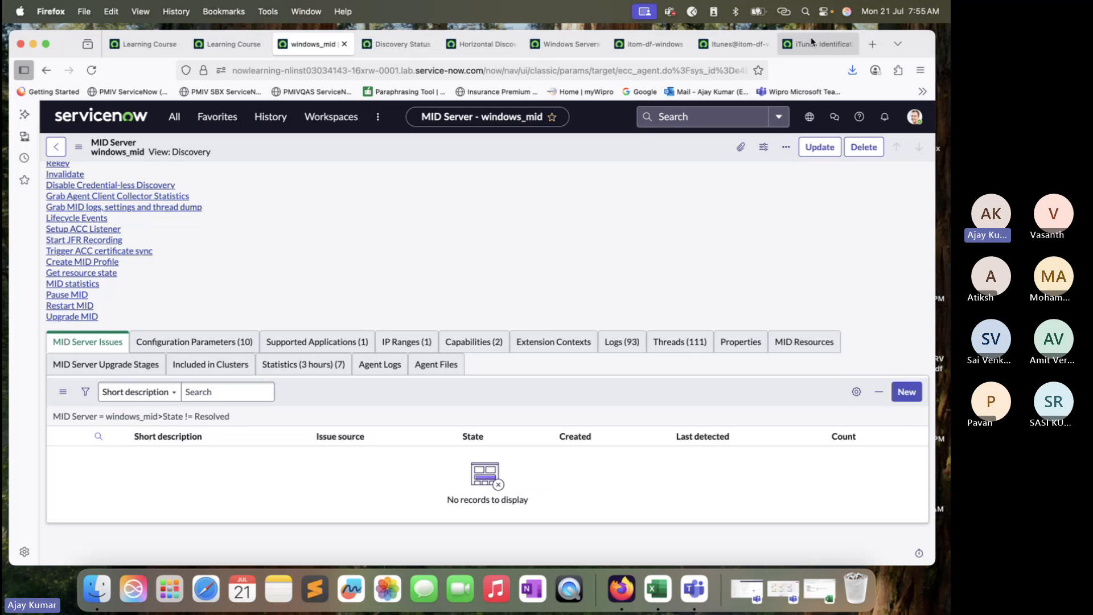
click(237, 341)
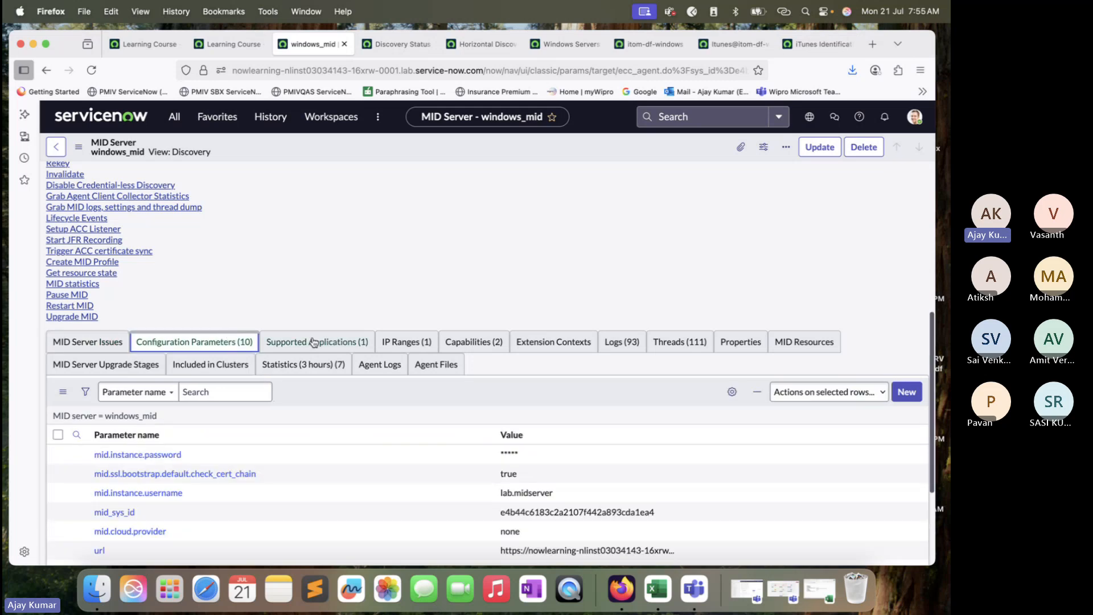
- Start a new configuration parameter for windows_mid and look through the first available parameter names
click(908, 397)
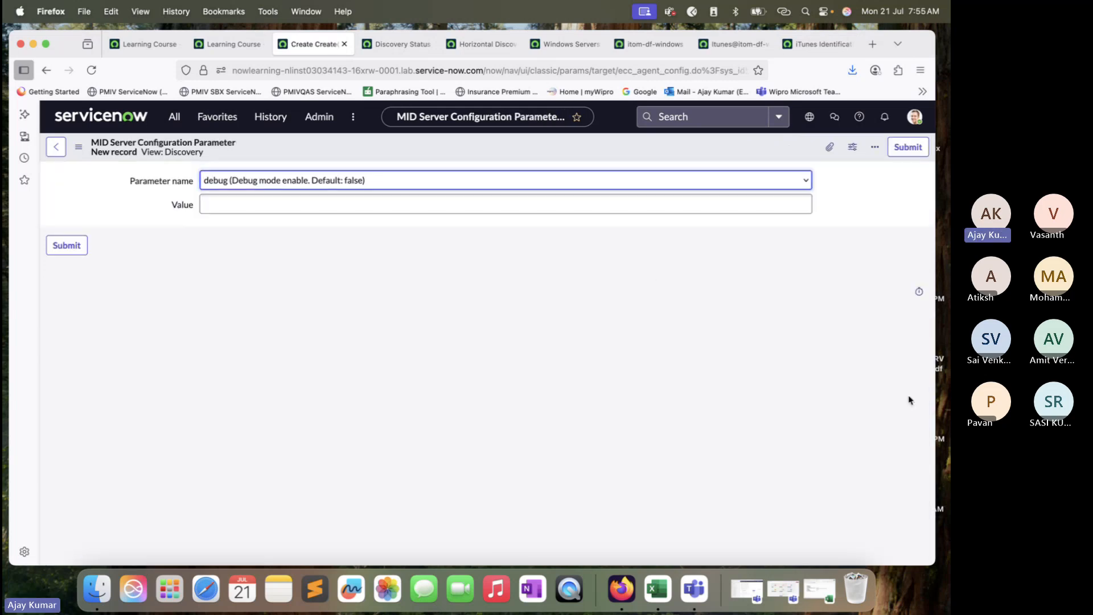
click(521, 181)
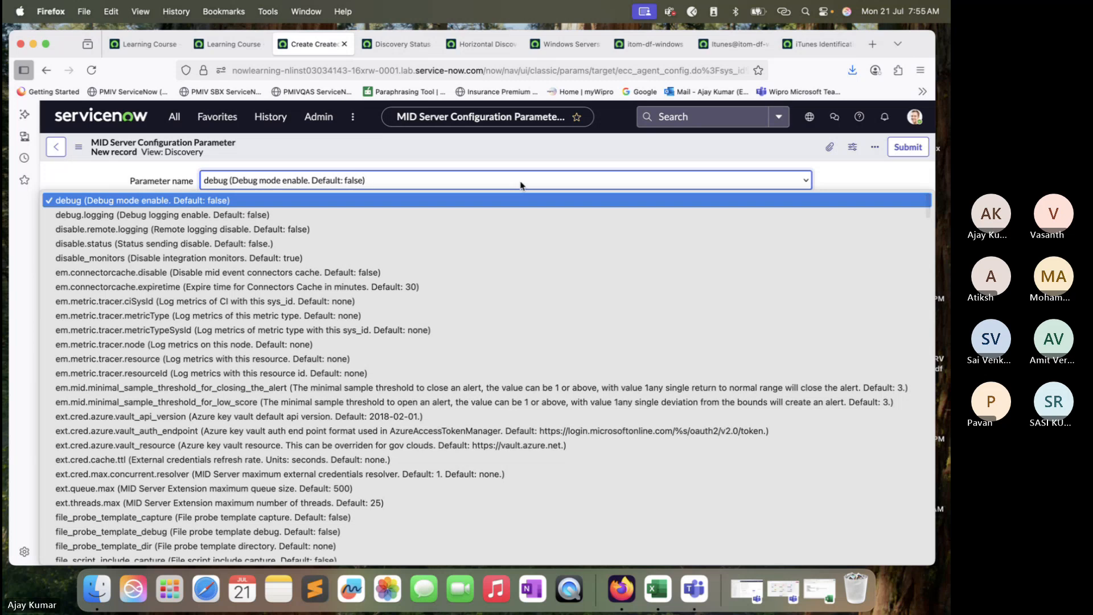
scroll(450, 286, down, 5)
scroll(450, 286, down, 2)
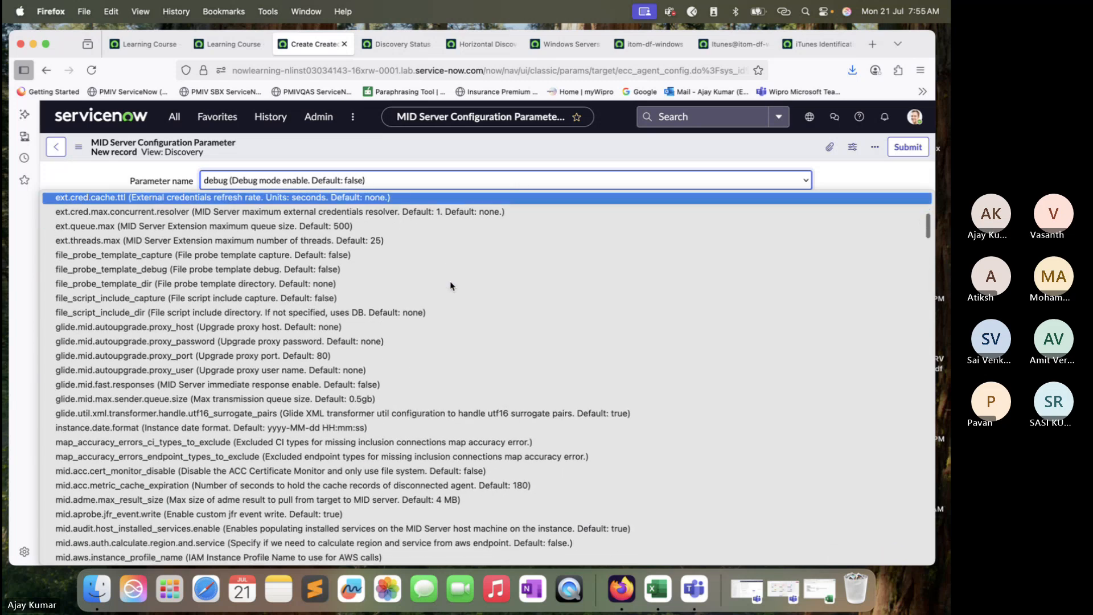
scroll(451, 285, down, 3)
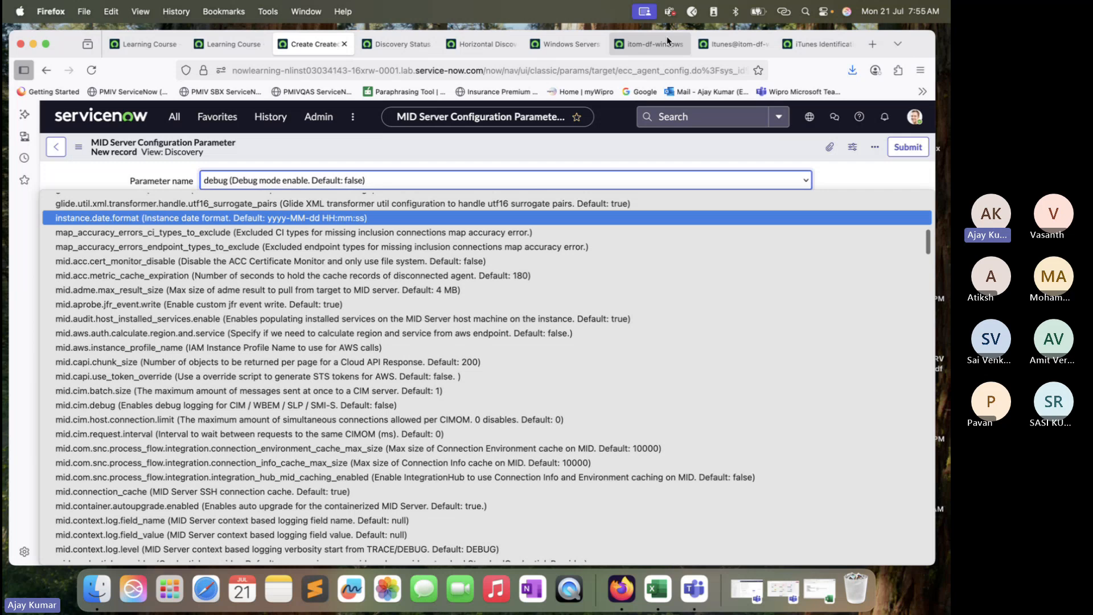
- Recheck the object size property name in the Horizontal Discovery Log, and return to the new configuration parameter form
click(825, 53)
click(736, 52)
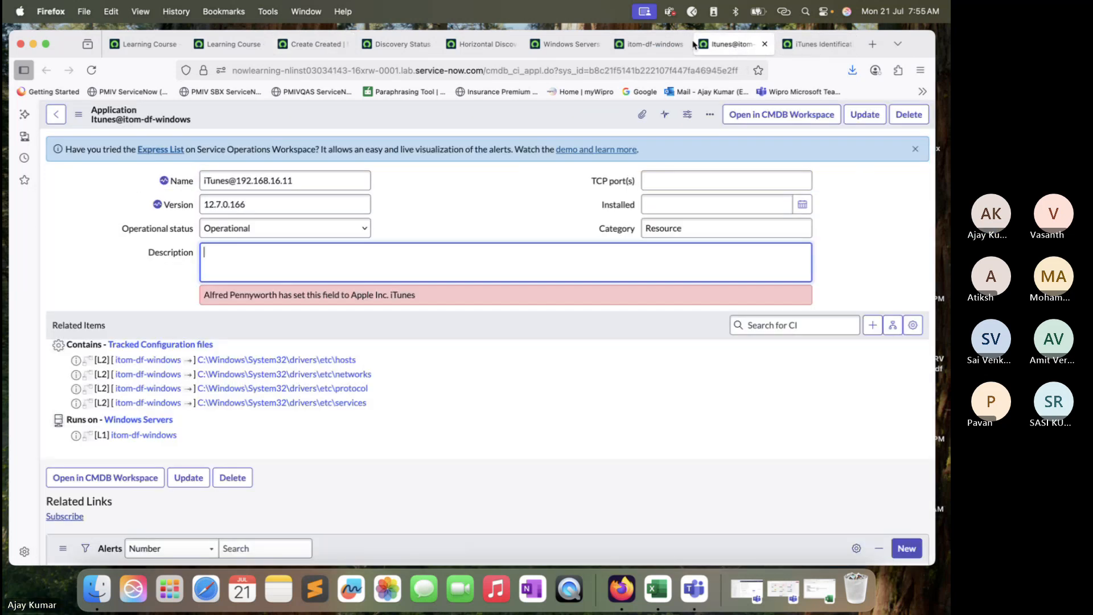
click(654, 45)
click(569, 45)
click(815, 45)
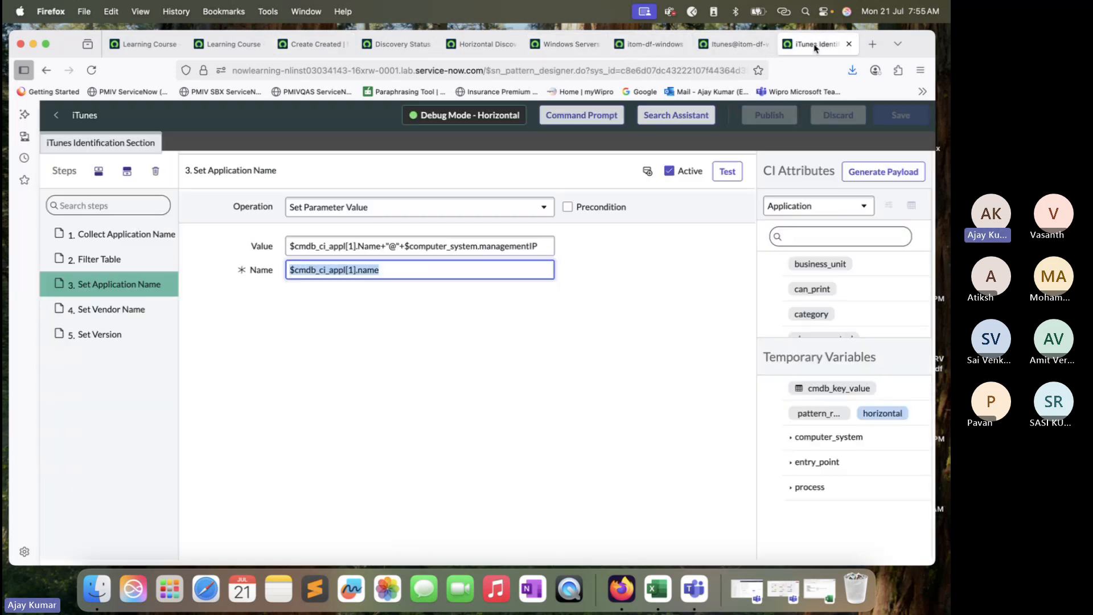
click(484, 45)
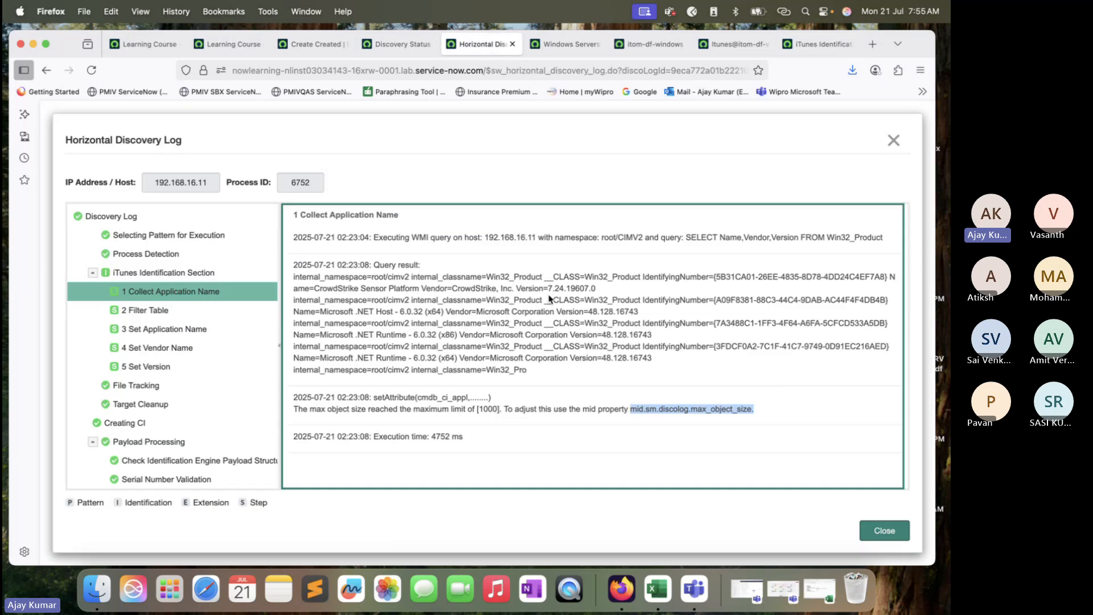
click(398, 44)
click(317, 45)
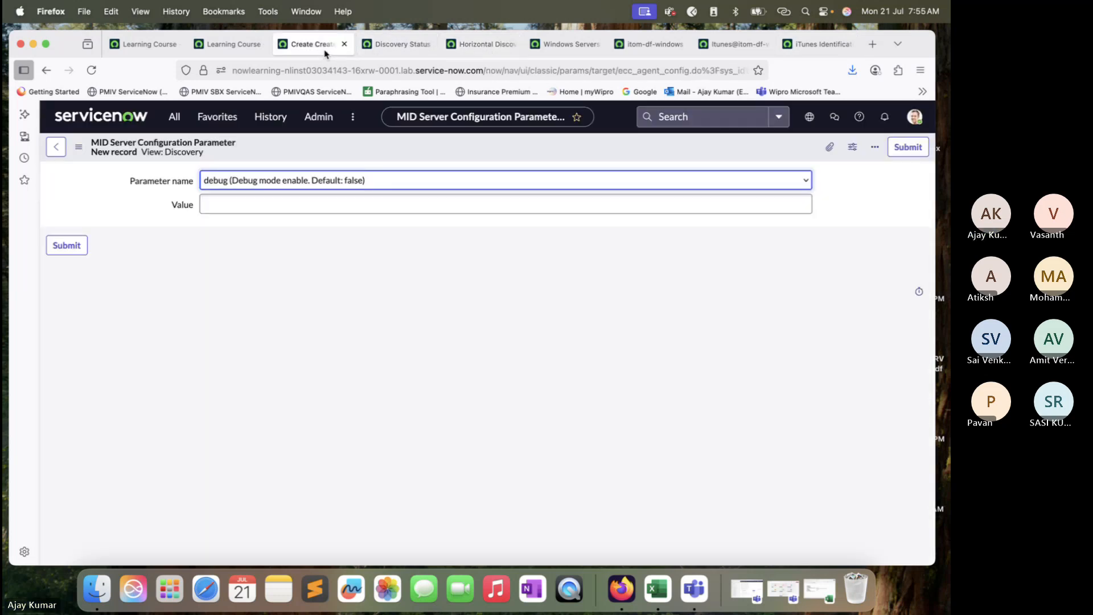
- Look through the mid parameter names on the new configuration parameter form for the discovery log object size property
click(304, 182)
scroll(306, 193, down, 10)
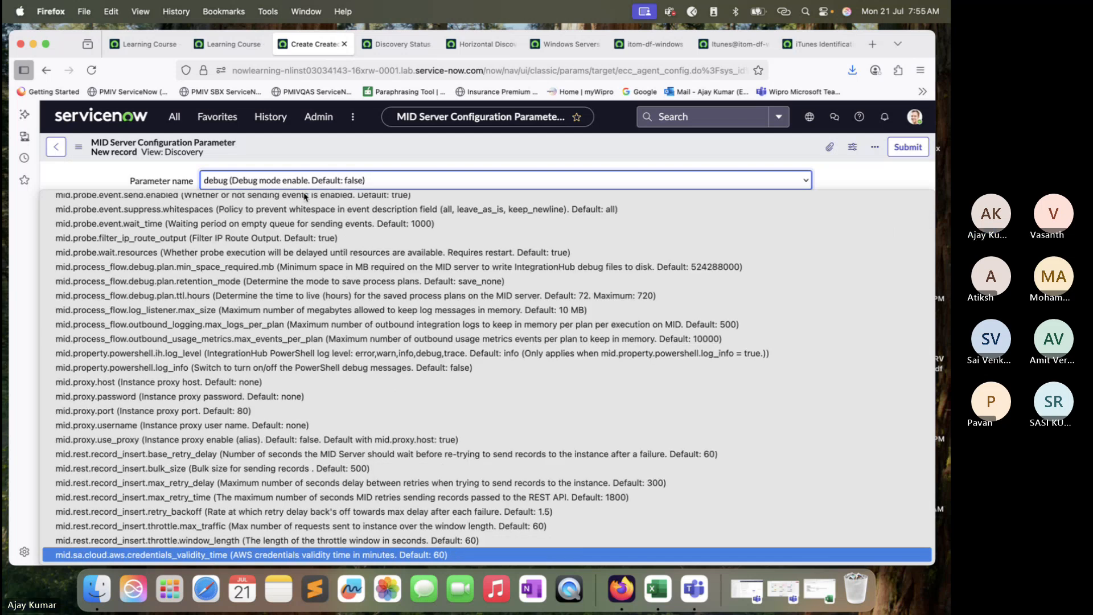
scroll(284, 274, down, 7)
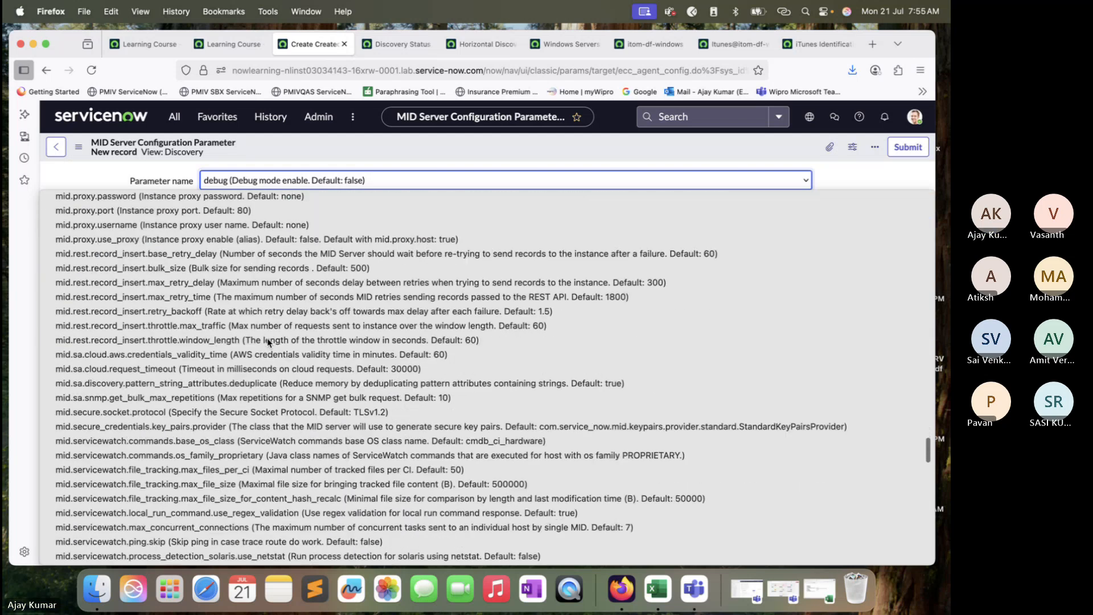
scroll(268, 341, down, 7)
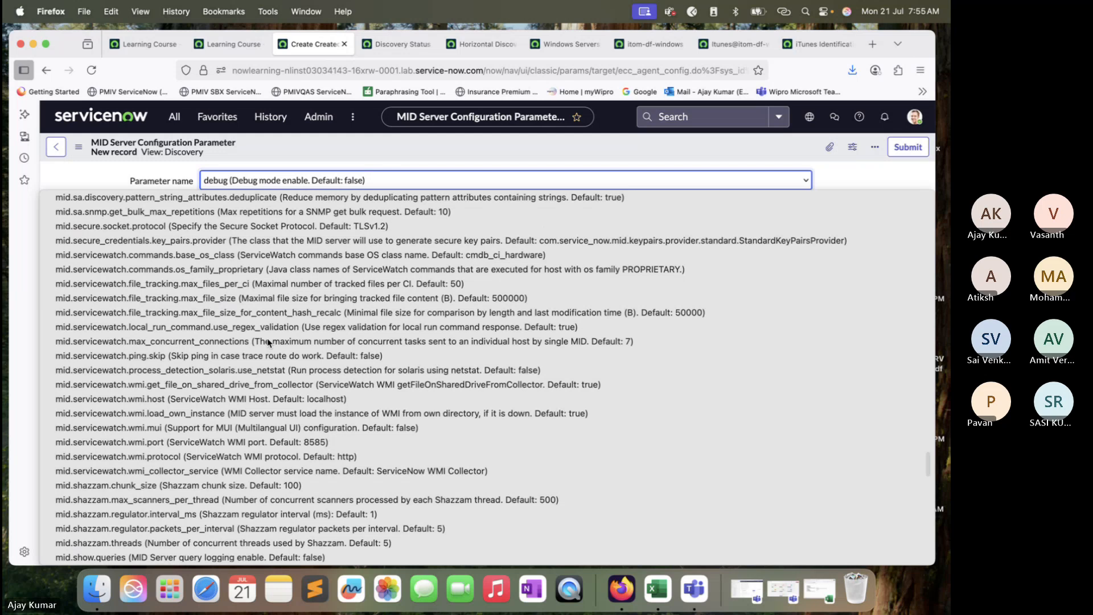
scroll(267, 341, down, 8)
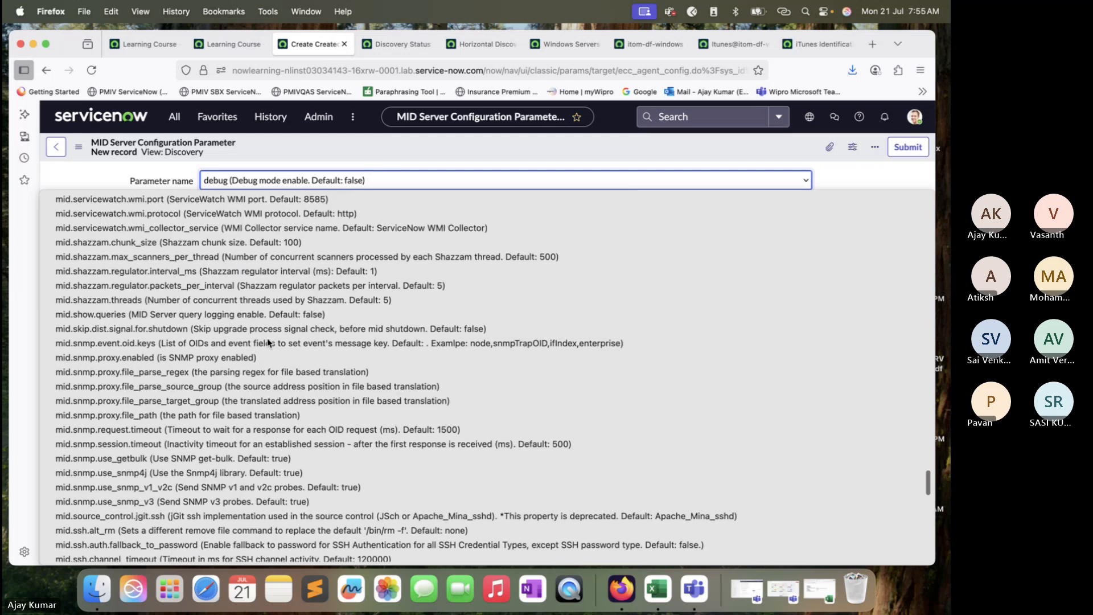
scroll(267, 342, down, 20)
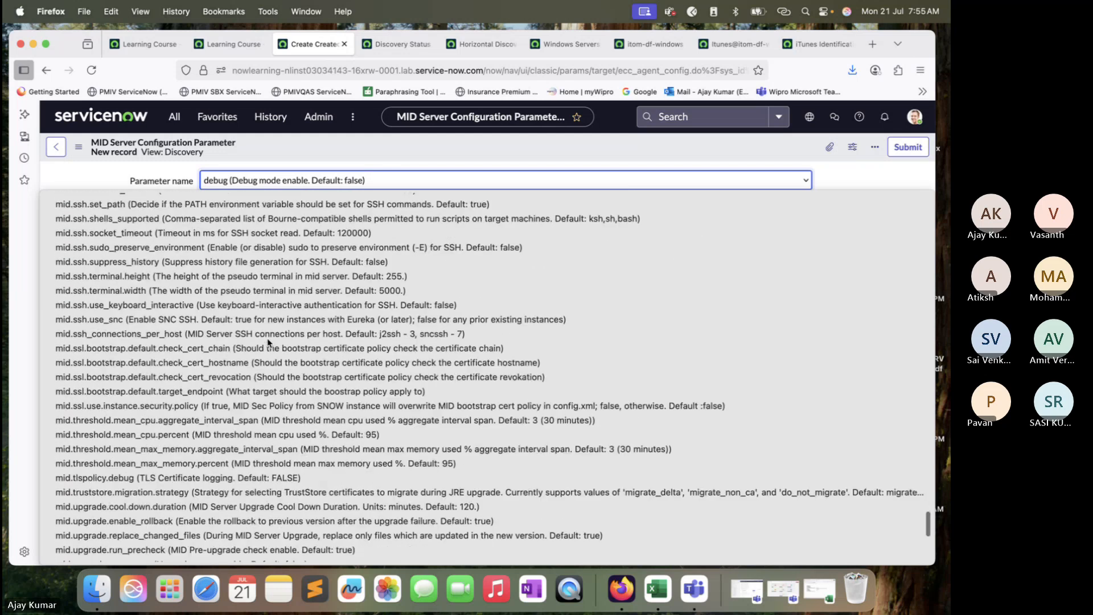
scroll(267, 342, down, 5)
- Search the parameter names by the prefixes mid.ssh and mid.s, and leave the new configuration parameter unsaved
click(323, 178)
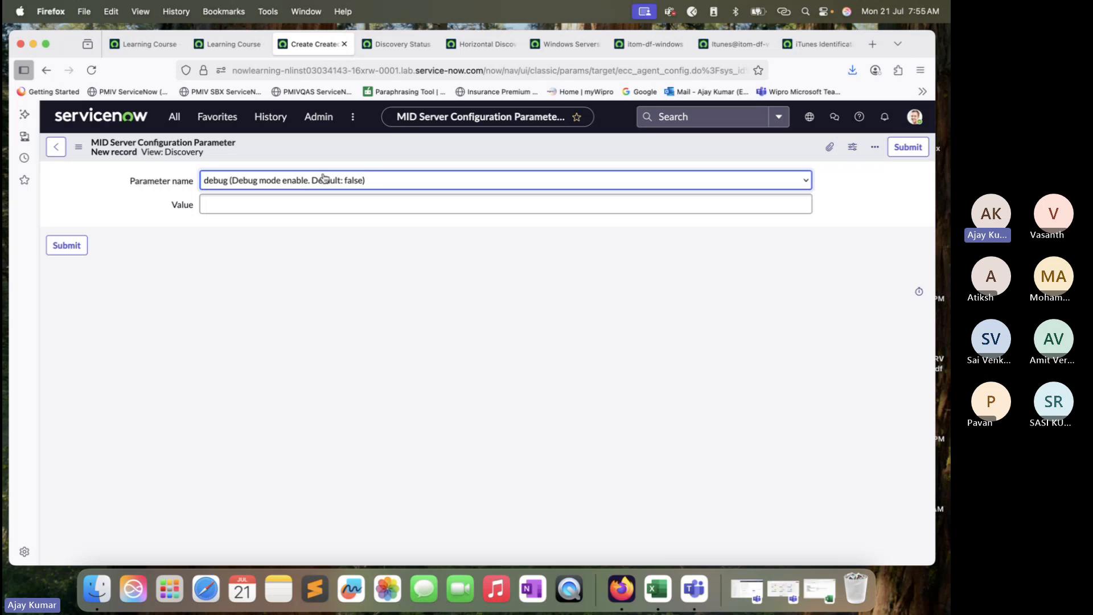
click(325, 183)
text(mi)
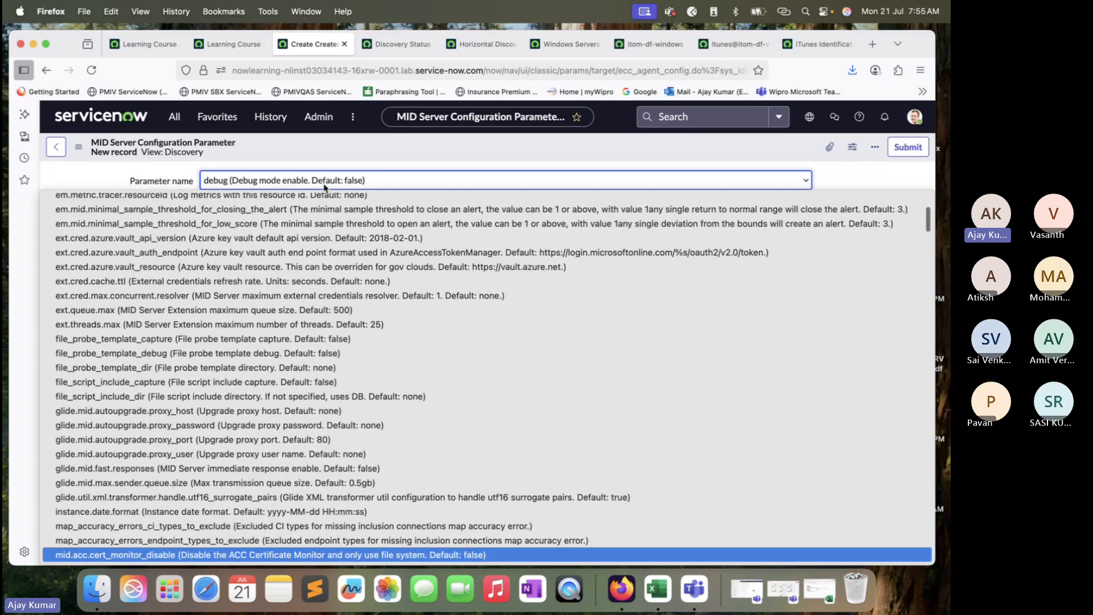
text(d.ssh)
click(324, 189)
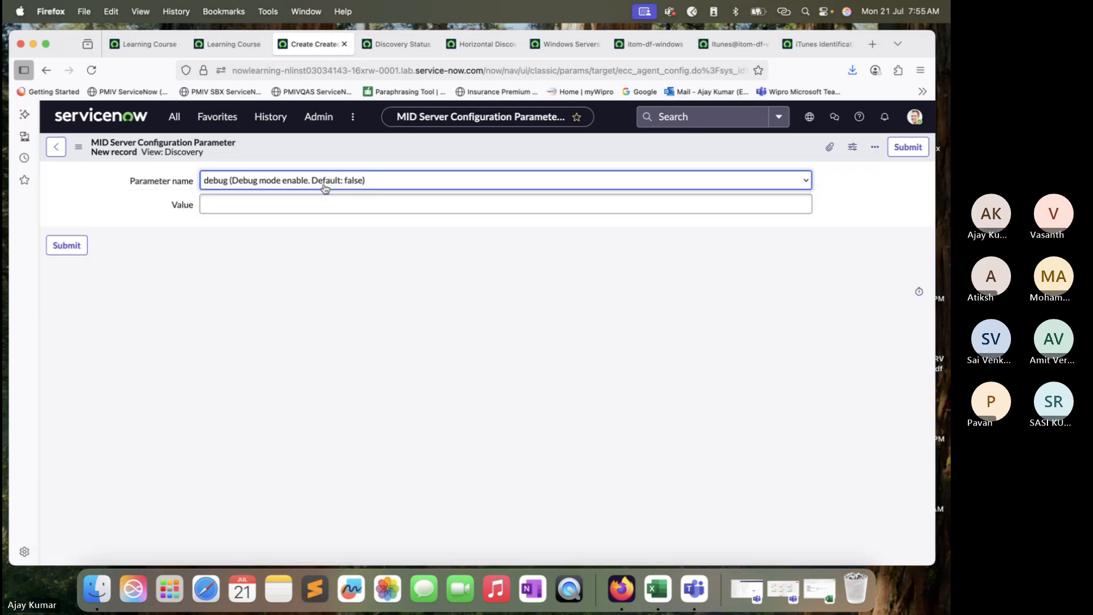
click(325, 188)
text(mi)
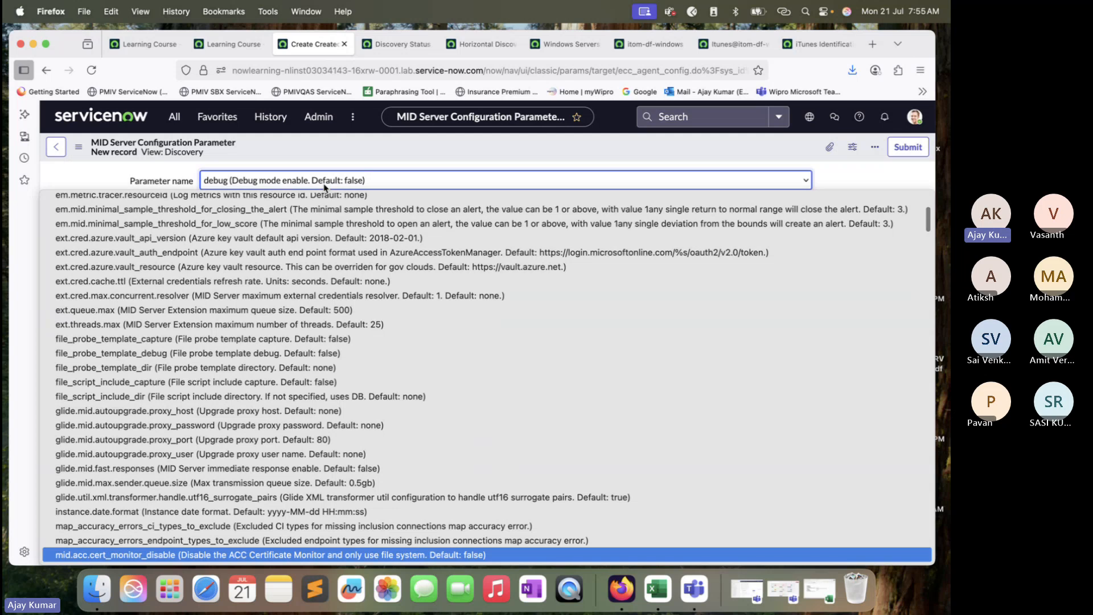
text(d.s)
scroll(317, 360, down, 2)
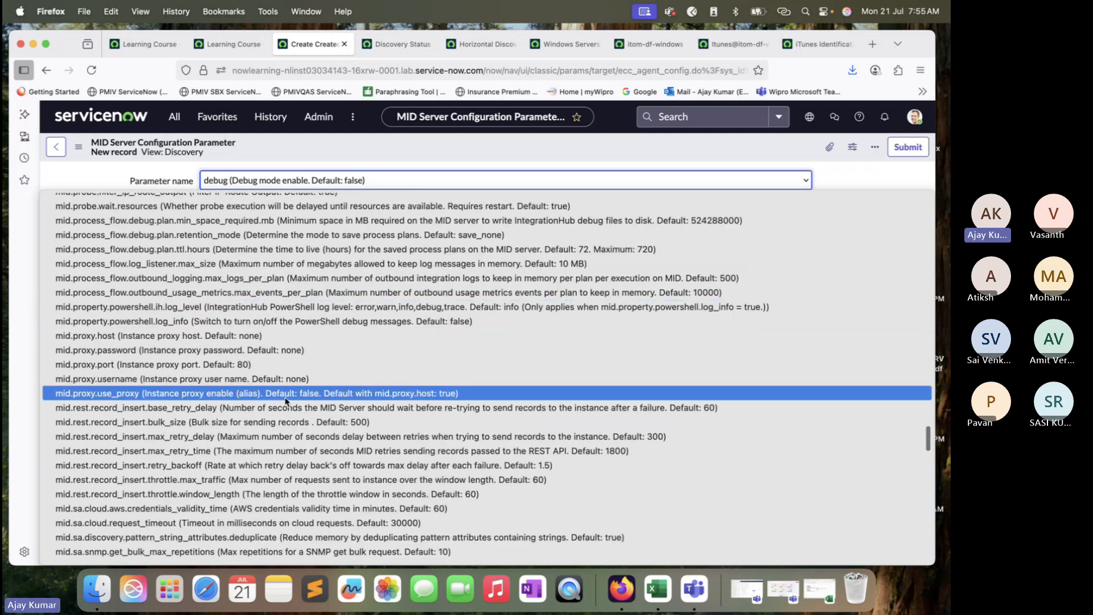
scroll(284, 513, down, 2)
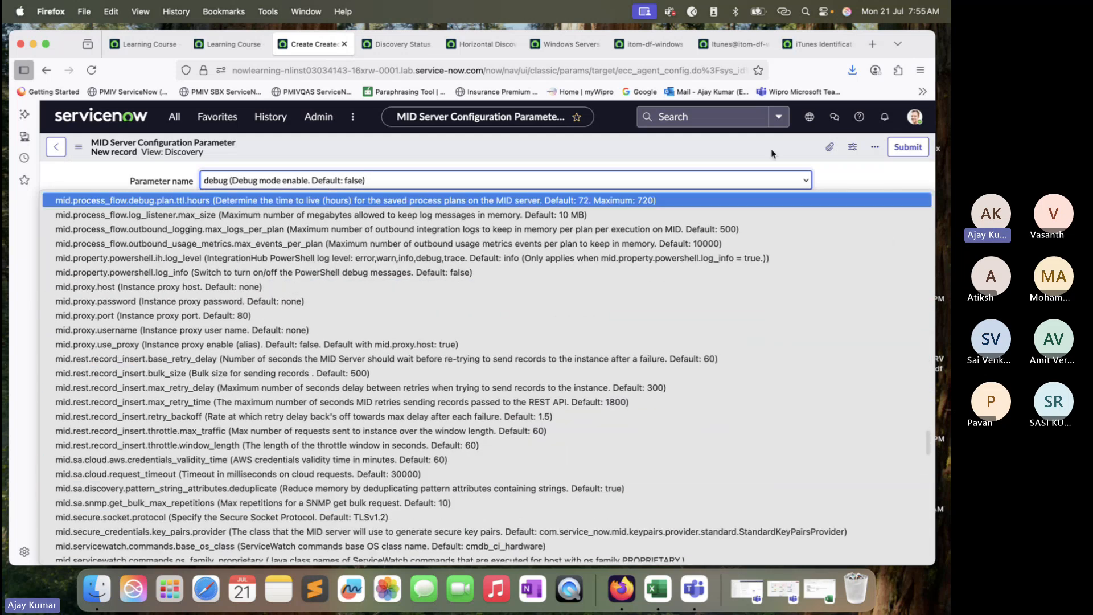
click(743, 149)
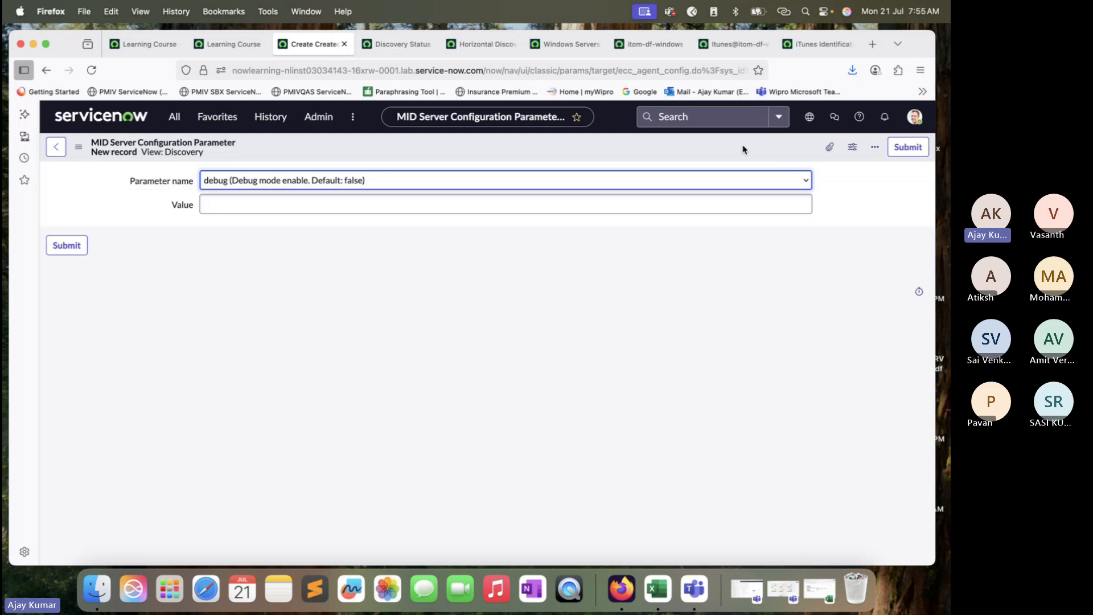
click(42, 139)
click(56, 147)
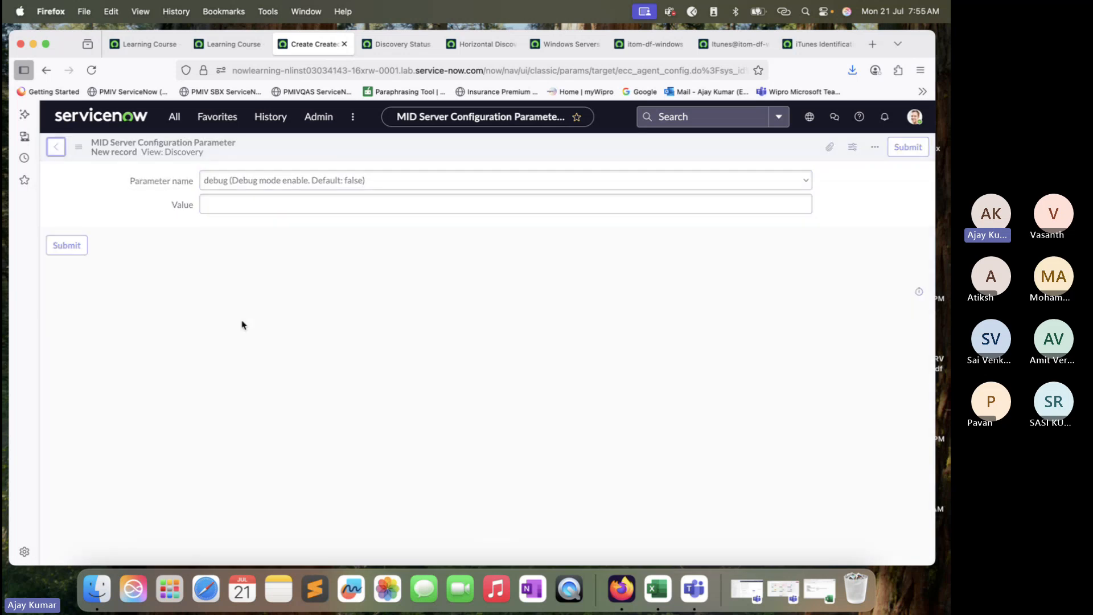
- Start a new MID server property for windows_mid from its Properties related list
scroll(259, 345, down, 10)
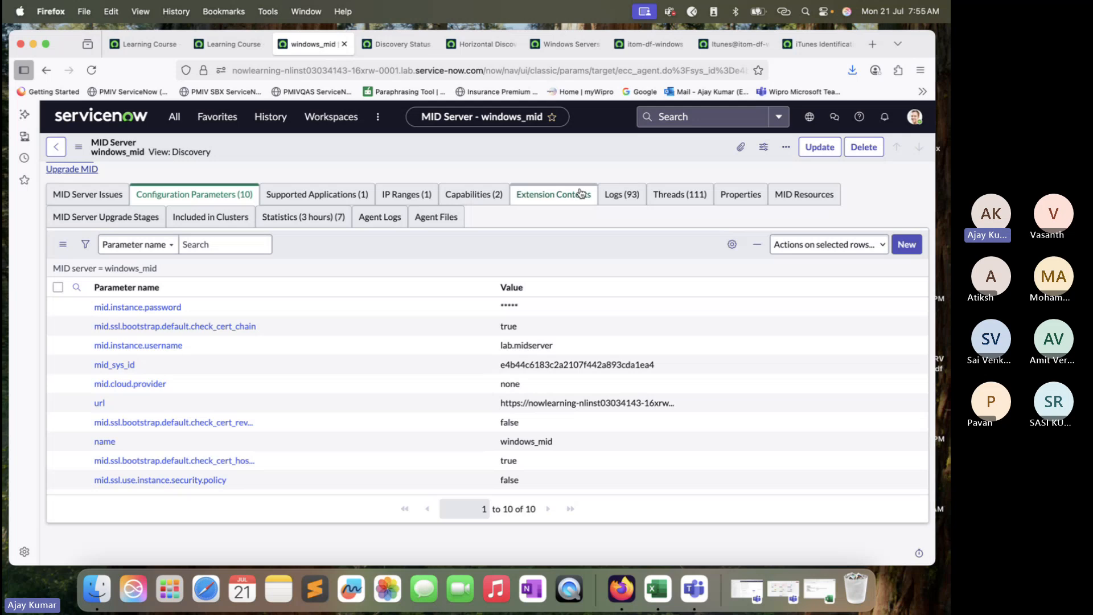
click(737, 194)
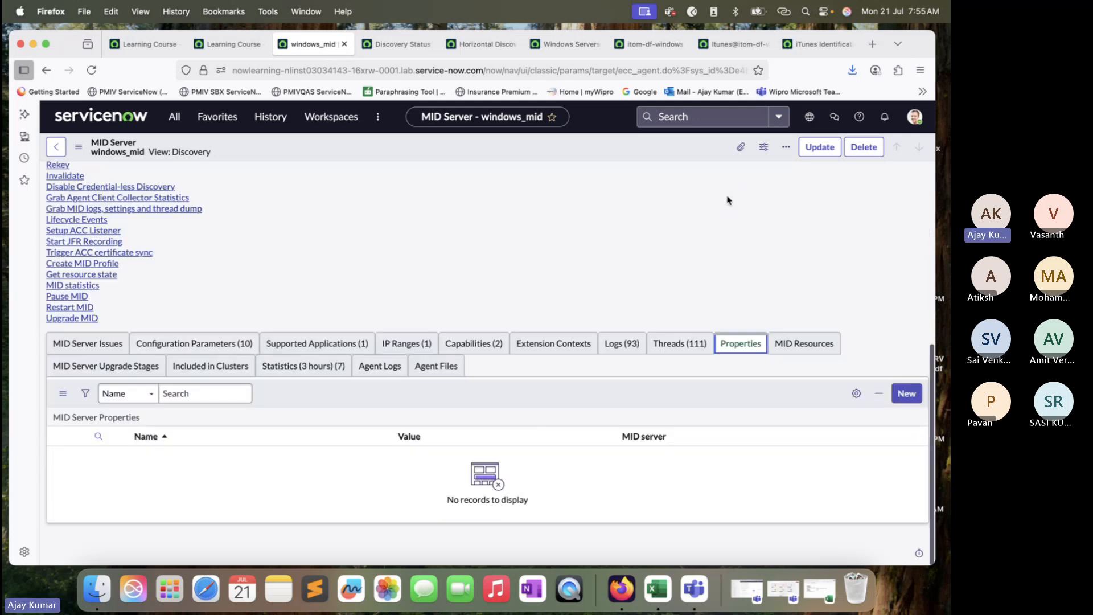
click(906, 394)
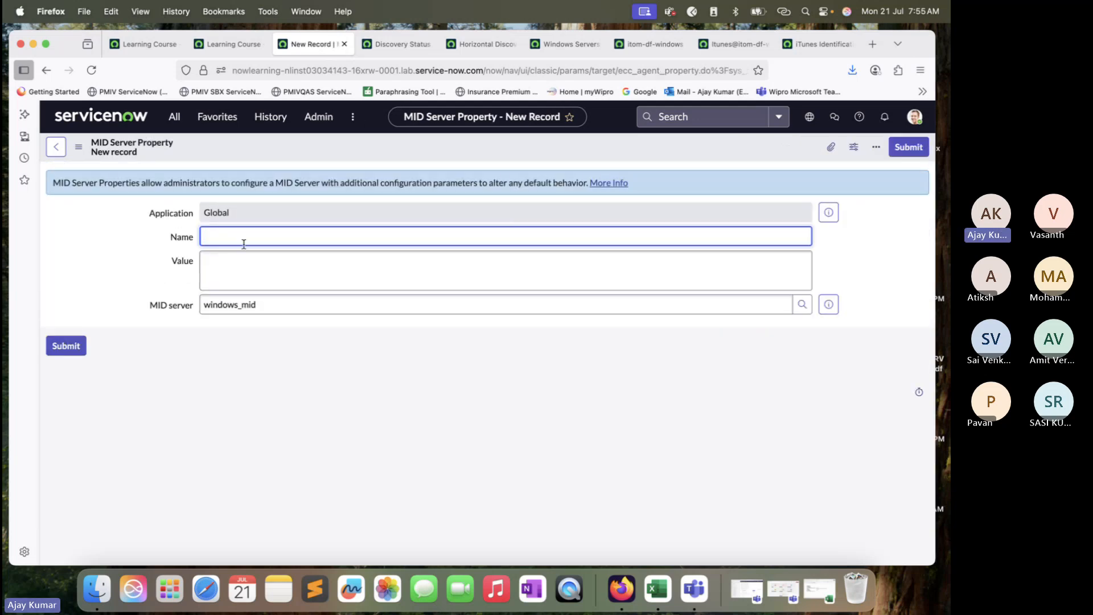
- Find the object size property in the Horizontal Discovery Log and enter mid.sm.discolog.max_object_size. as the new property's name
click(820, 44)
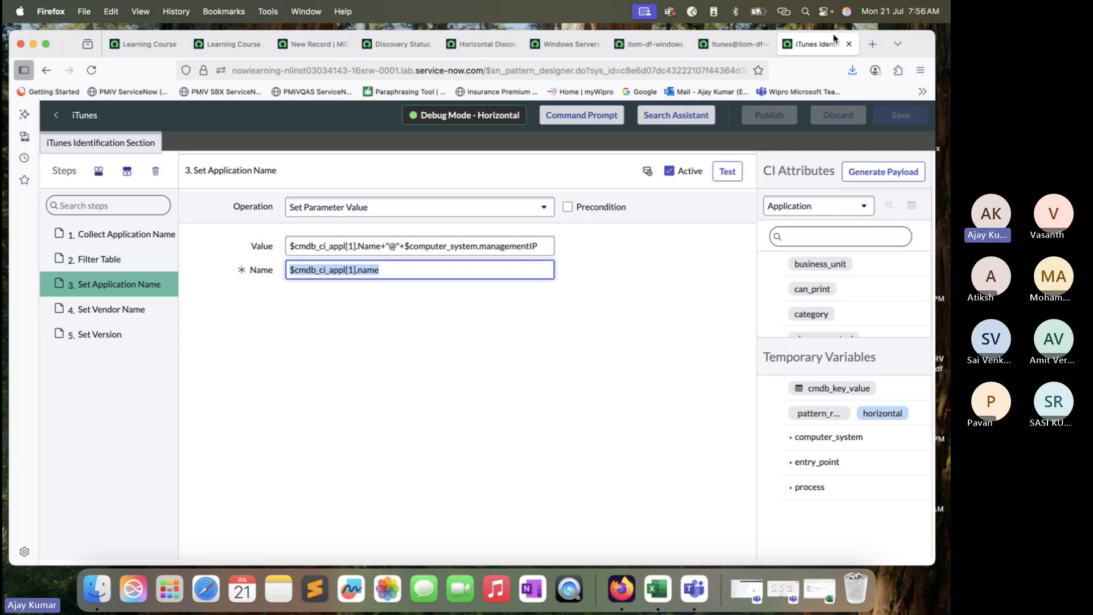
click(712, 45)
click(651, 44)
click(569, 45)
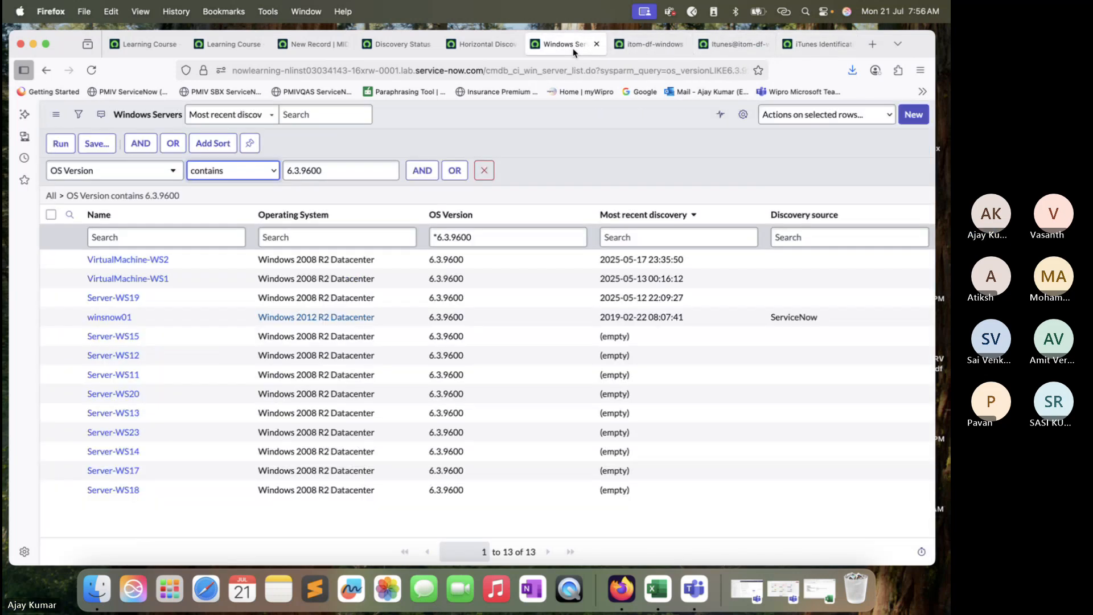
click(490, 45)
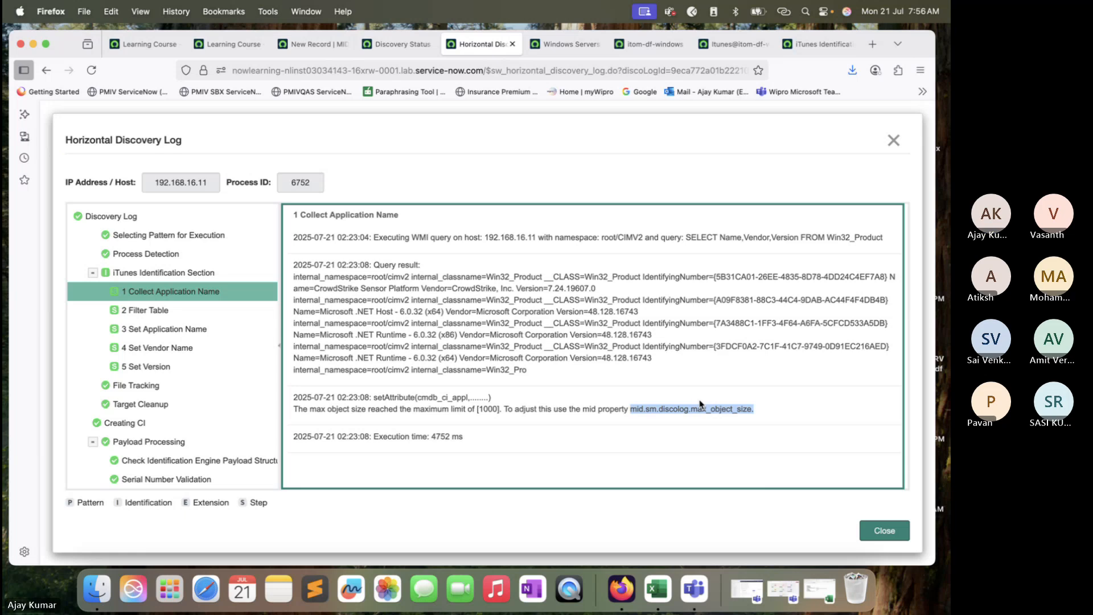
click(378, 44)
click(307, 44)
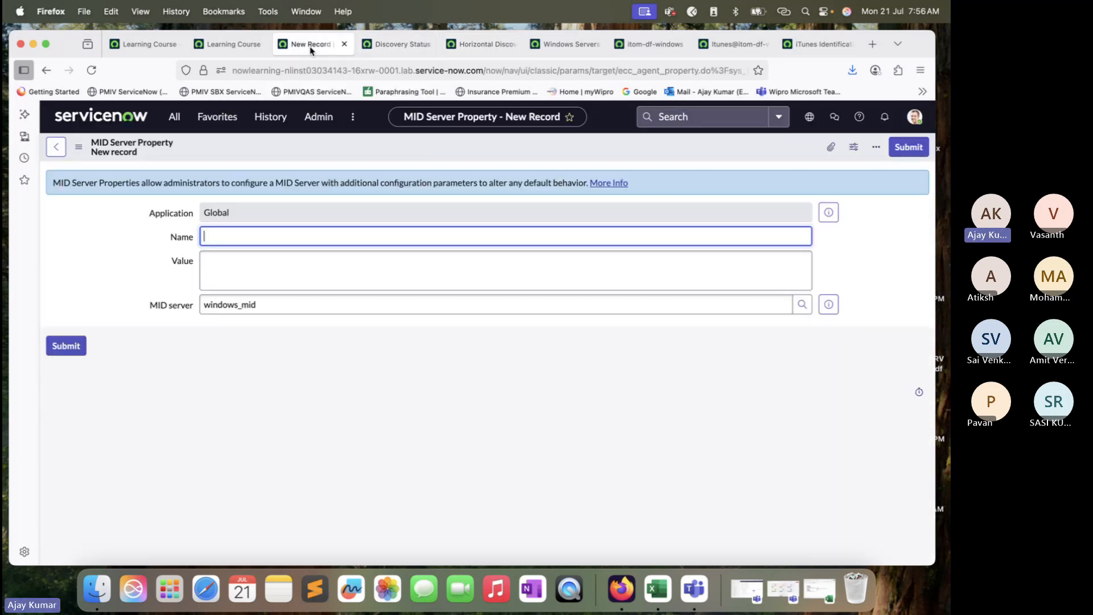
text(mid.sm.discolog.max_object_size.)
- Check the maximum object size limit in the Horizontal Discovery Log and set the new property's value to 10000
click(277, 272)
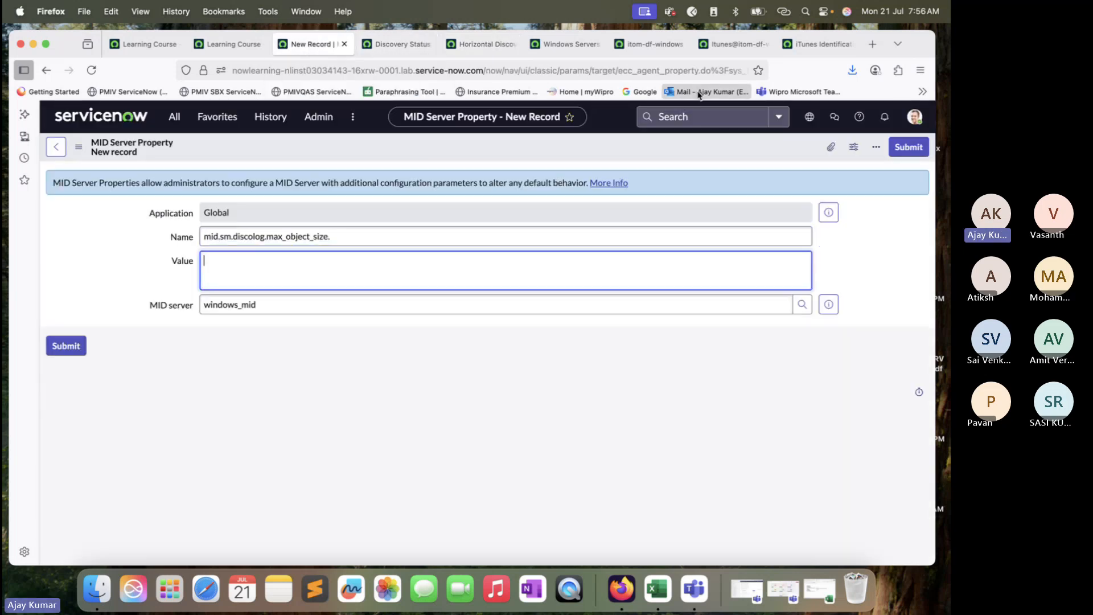
click(665, 51)
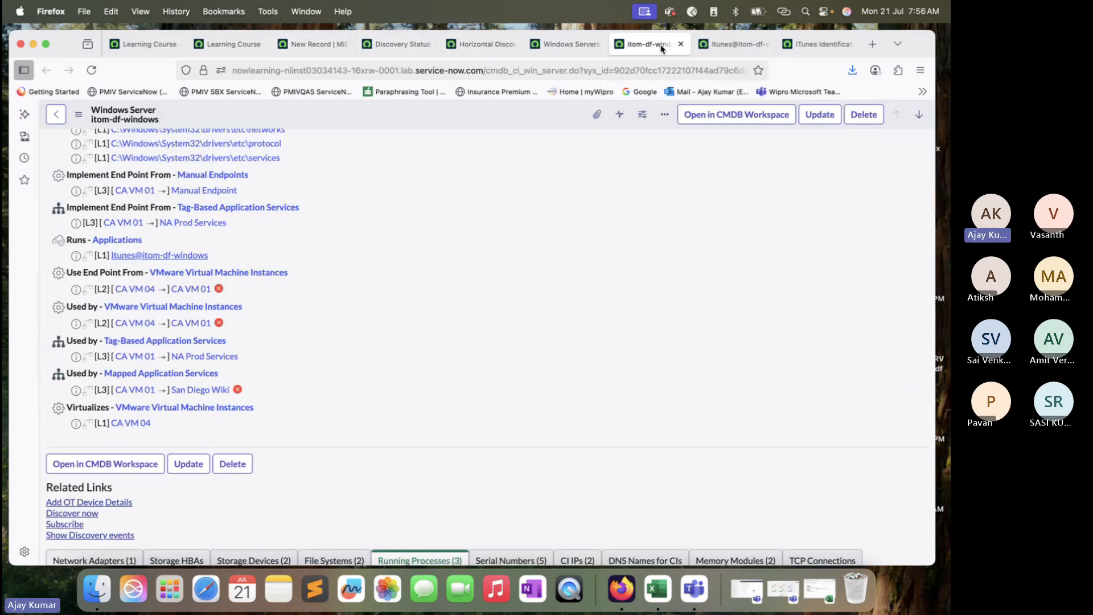
click(566, 44)
click(489, 46)
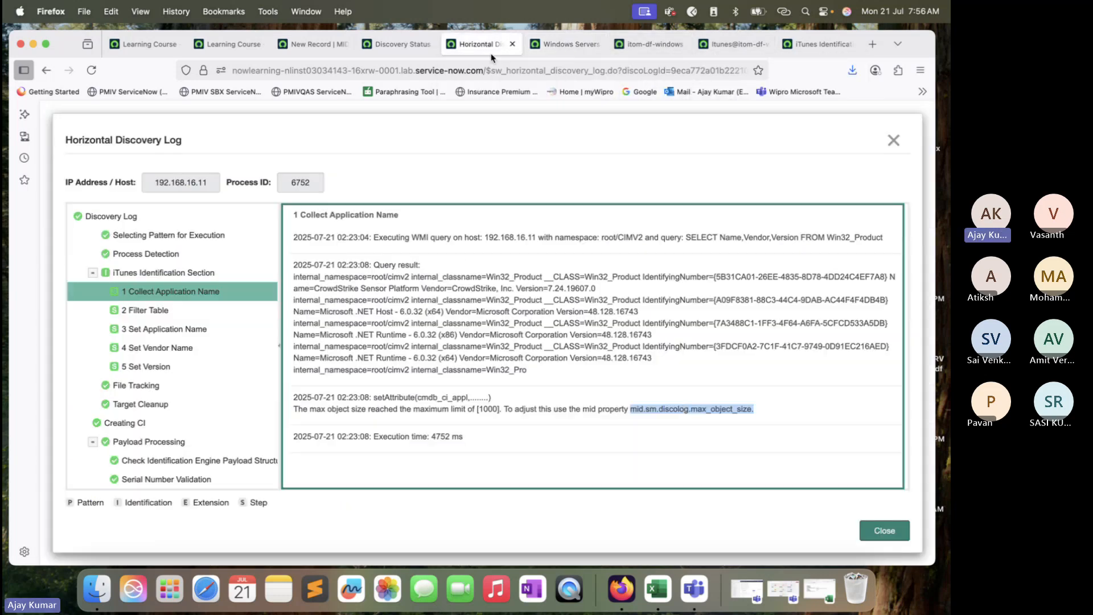
drag(498, 409, 482, 410)
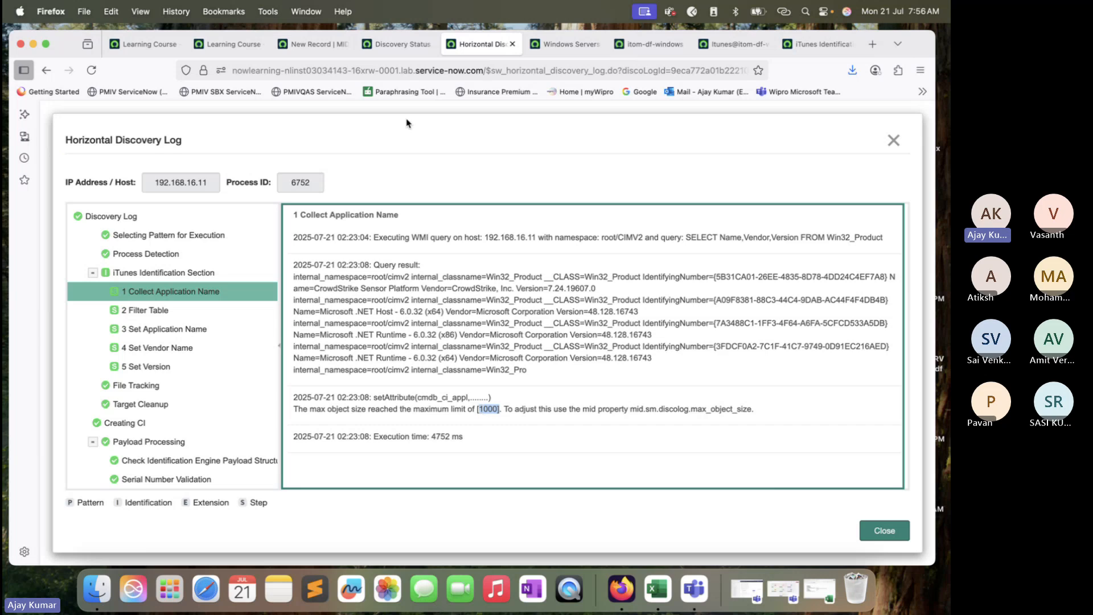
click(312, 44)
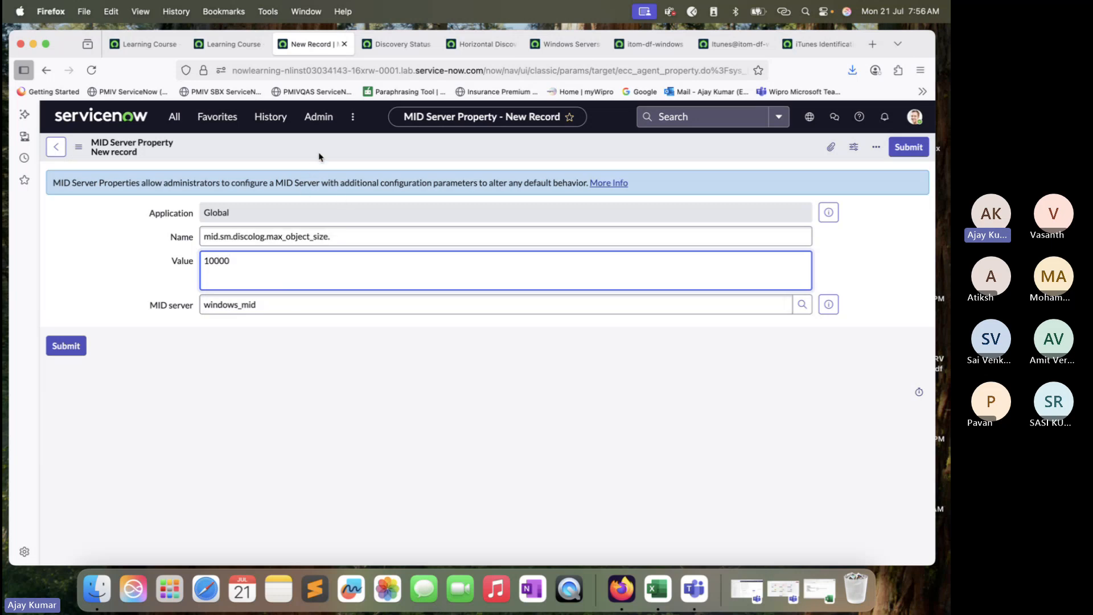
- Remove the trailing period so the property name reads mid.sm.discolog.max_object_size, and save the record
click(338, 243)
key(BackSpace)
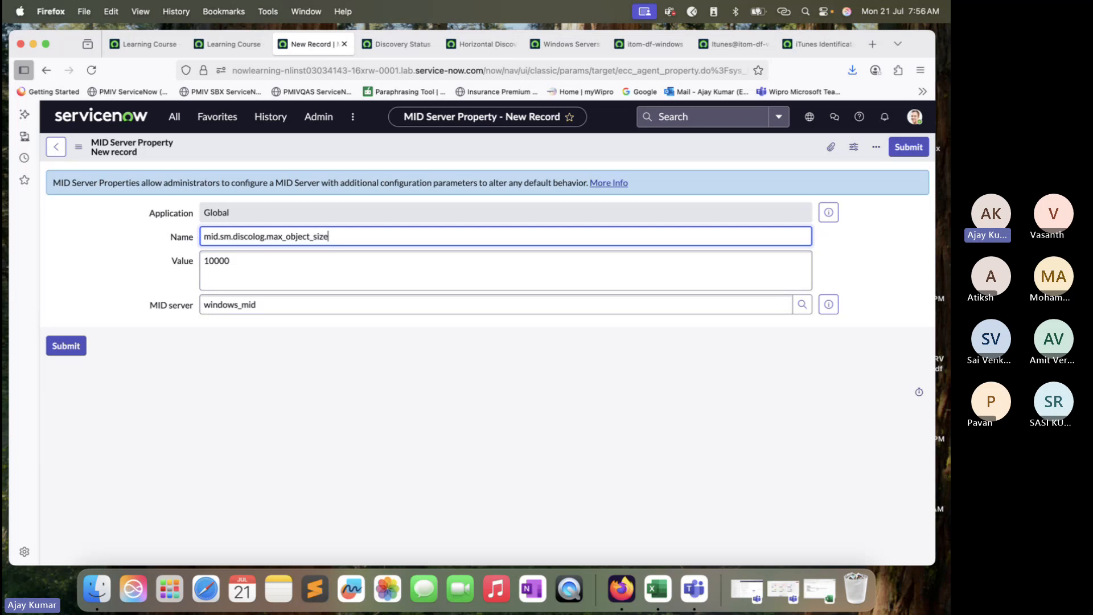
right_click(375, 141)
click(396, 149)
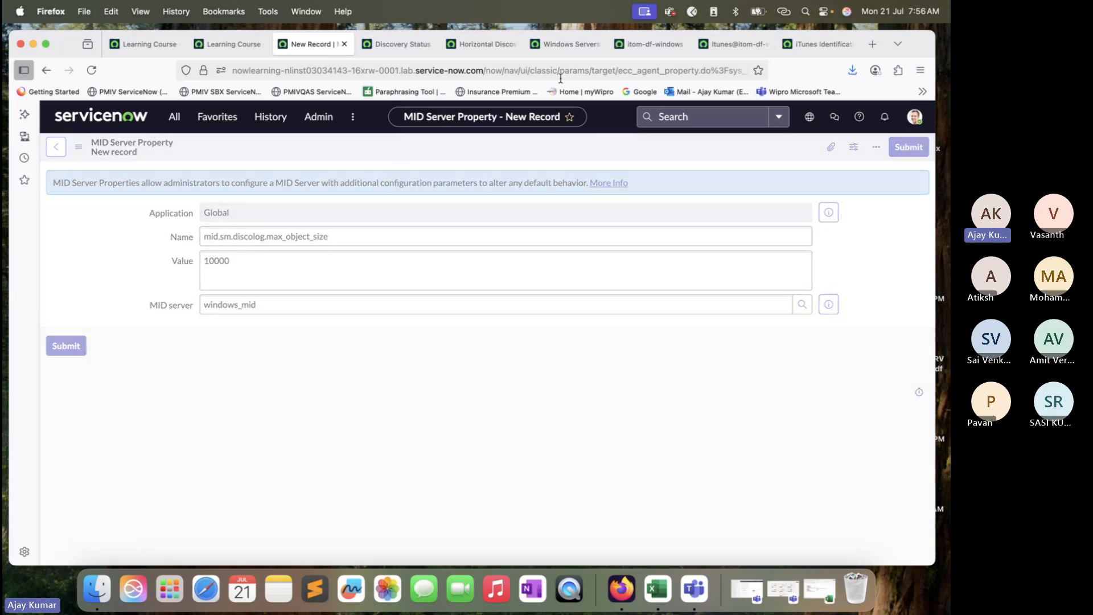
- Review the Filter Table, Set Application Name, Set Vendor Name and Set Version results in the Horizontal Discovery Log
click(569, 45)
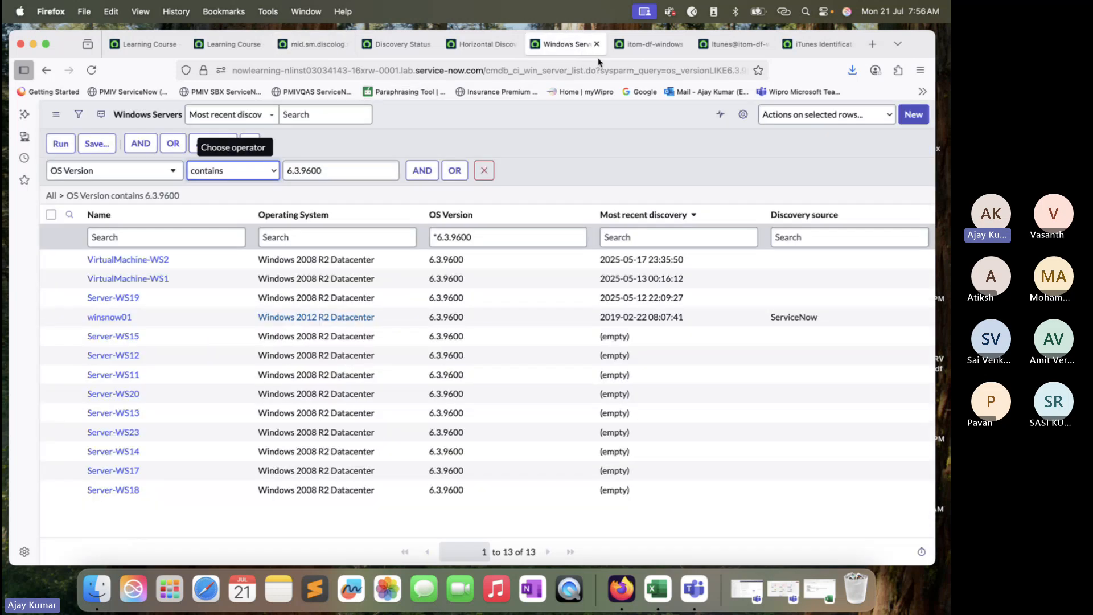
click(488, 46)
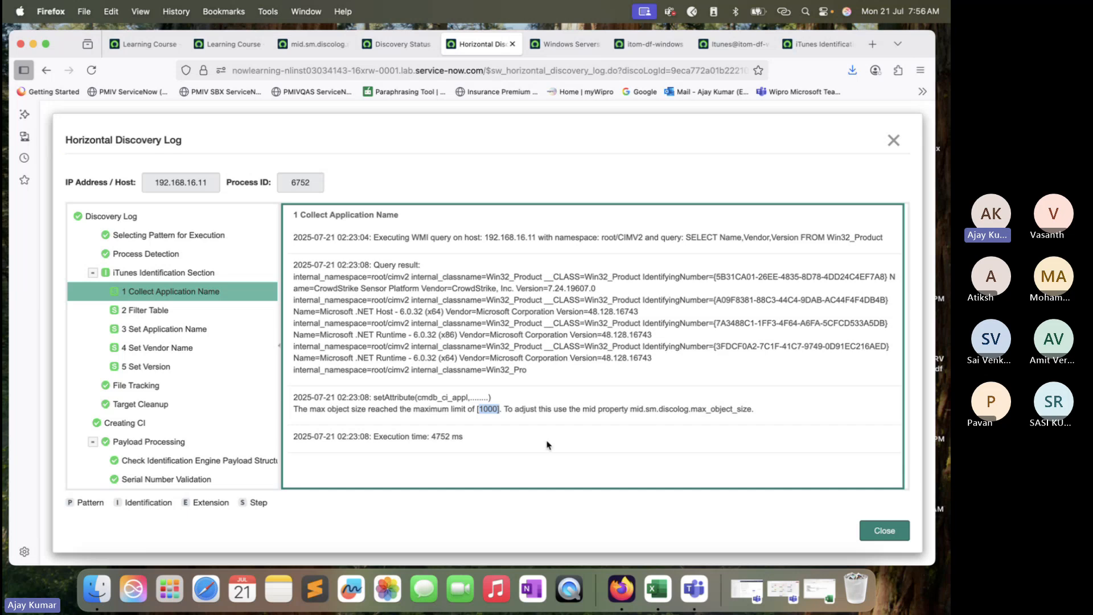
click(162, 314)
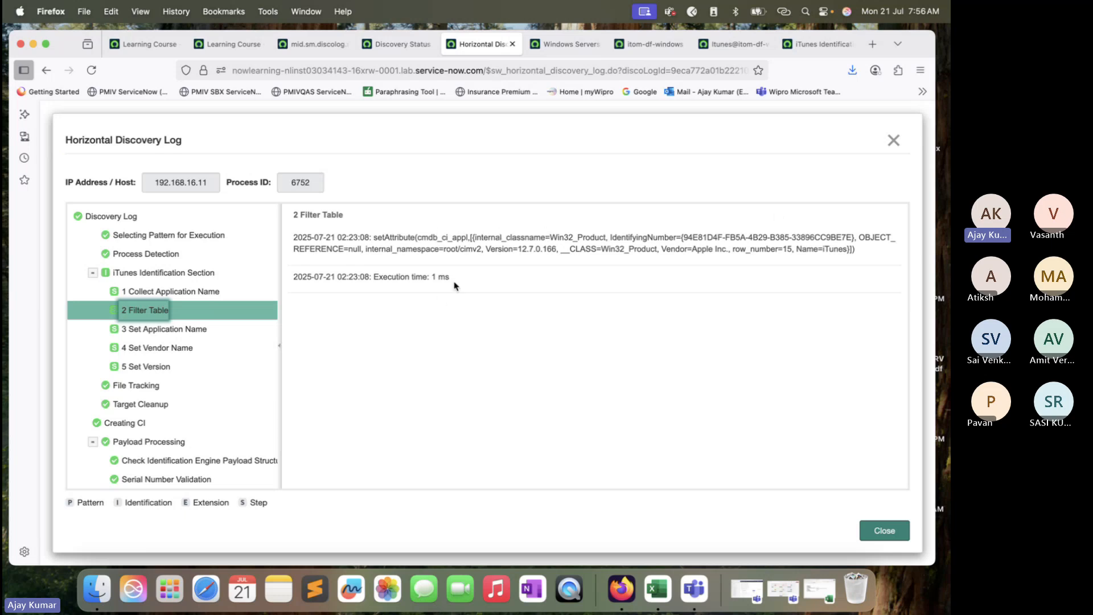
drag(464, 278, 404, 281)
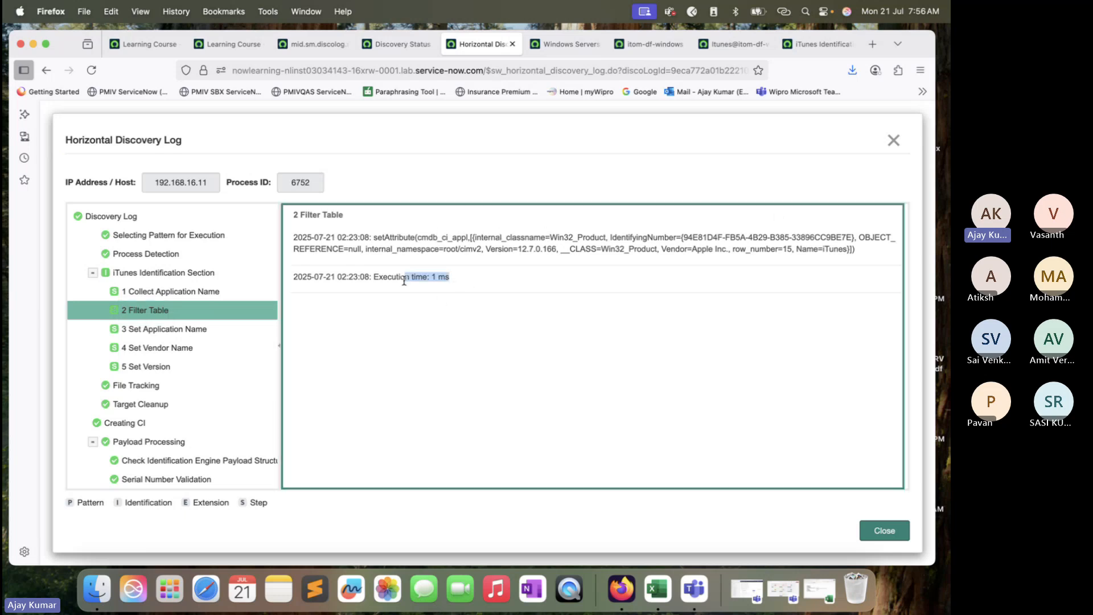
click(122, 330)
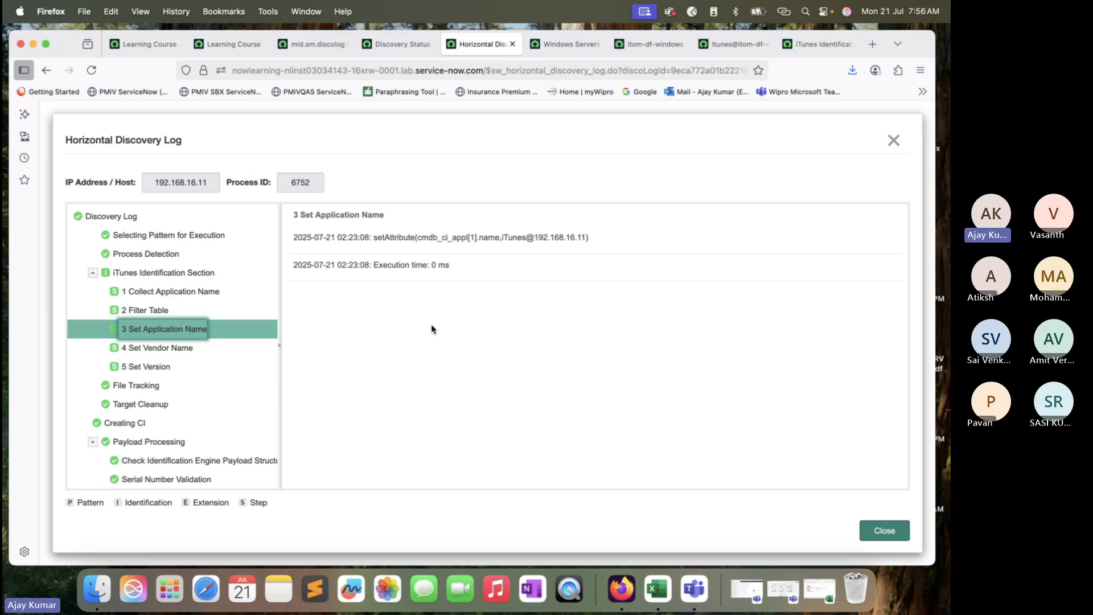
drag(373, 238, 606, 239)
click(518, 239)
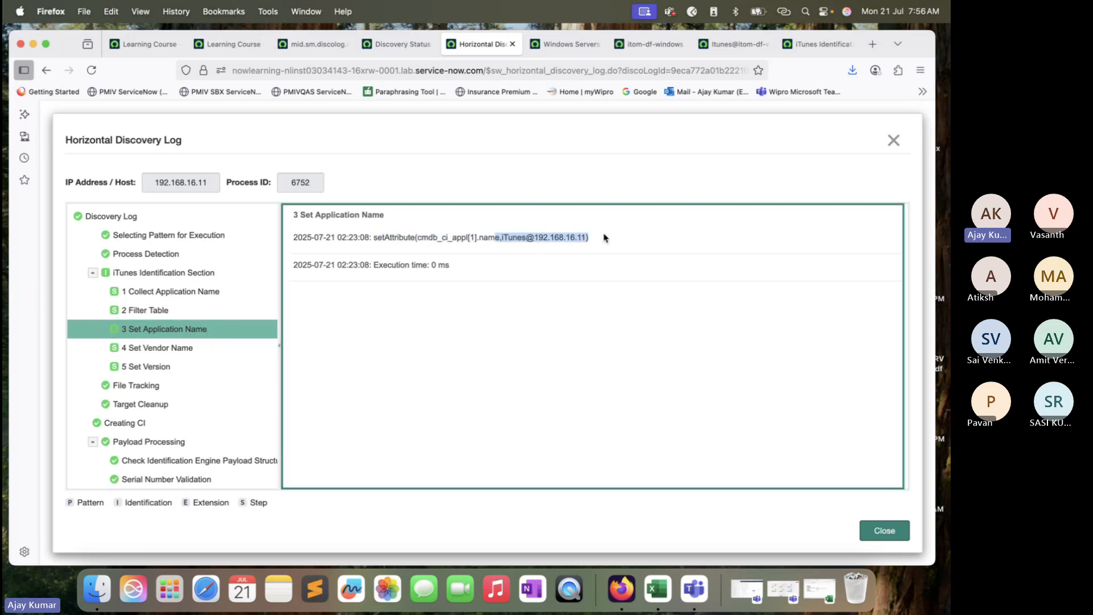
click(162, 350)
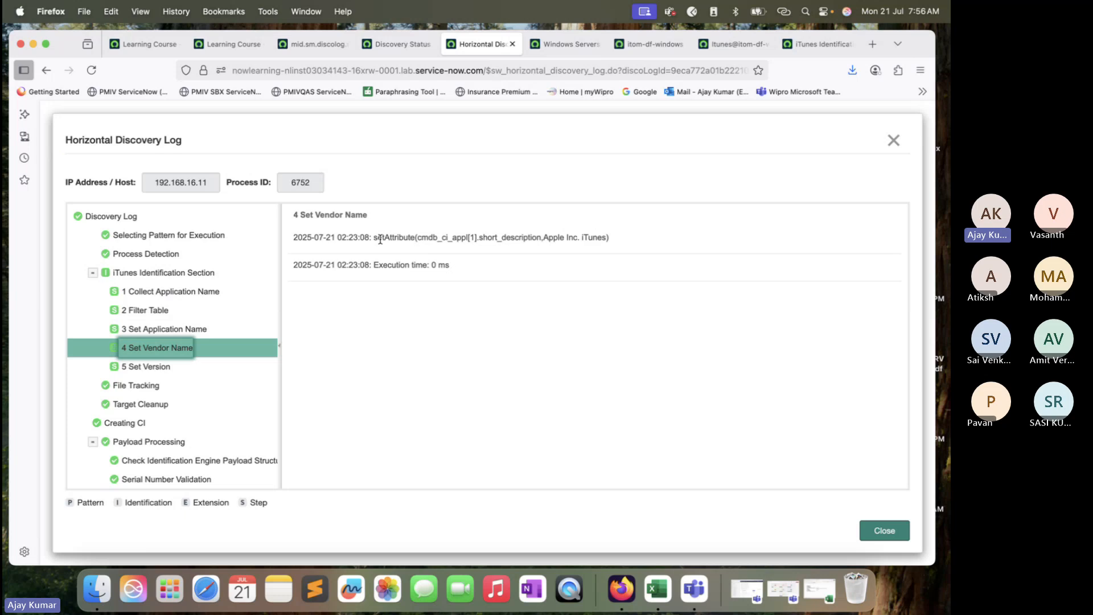
drag(374, 238, 597, 239)
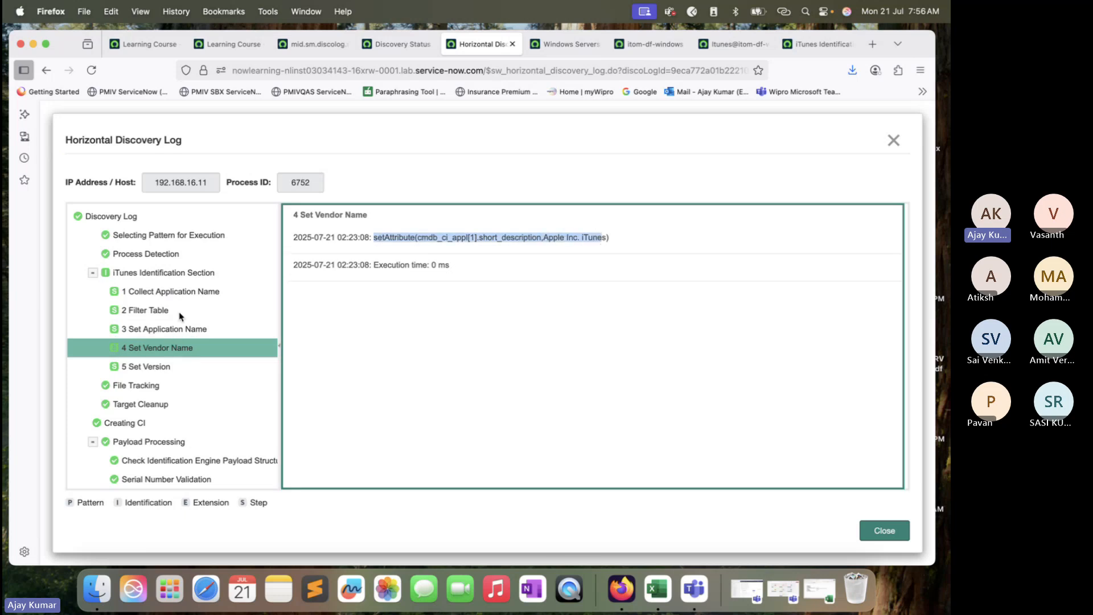
click(162, 367)
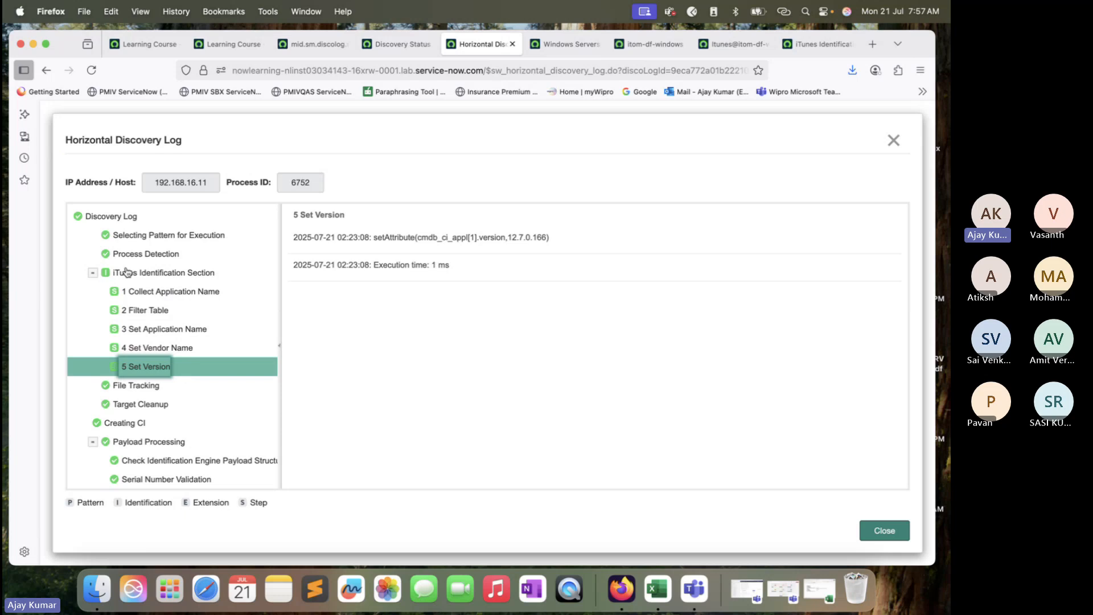
- Examine the Creating CI entry and the payload processing checks through Check Output Payload Items in the Horizontal Discovery Log
scroll(139, 342, down, 1)
scroll(140, 341, down, 2)
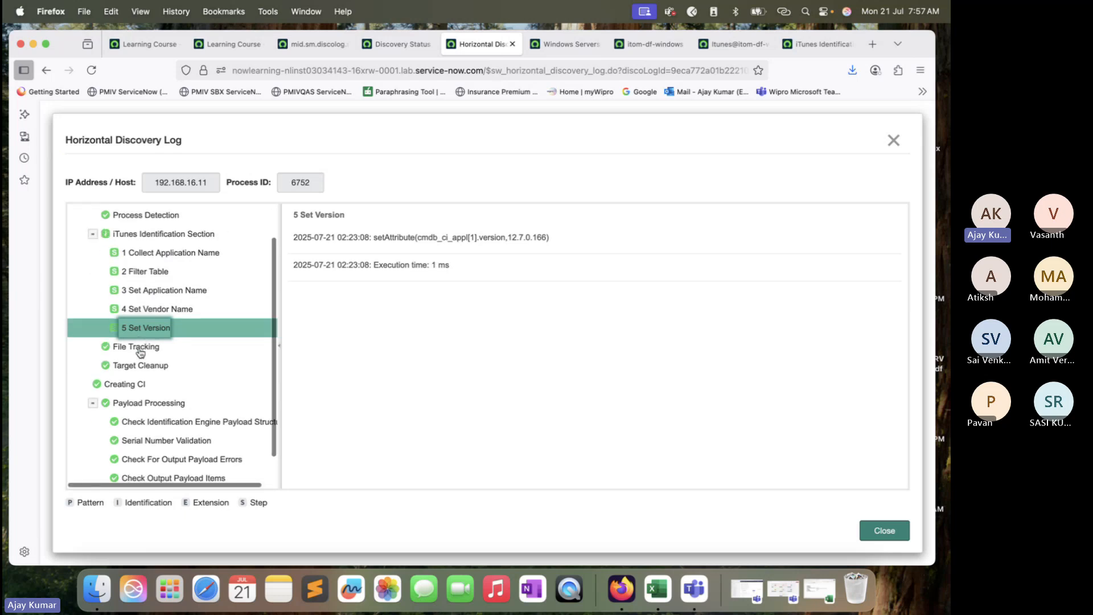
click(140, 384)
scroll(194, 405, down, 2)
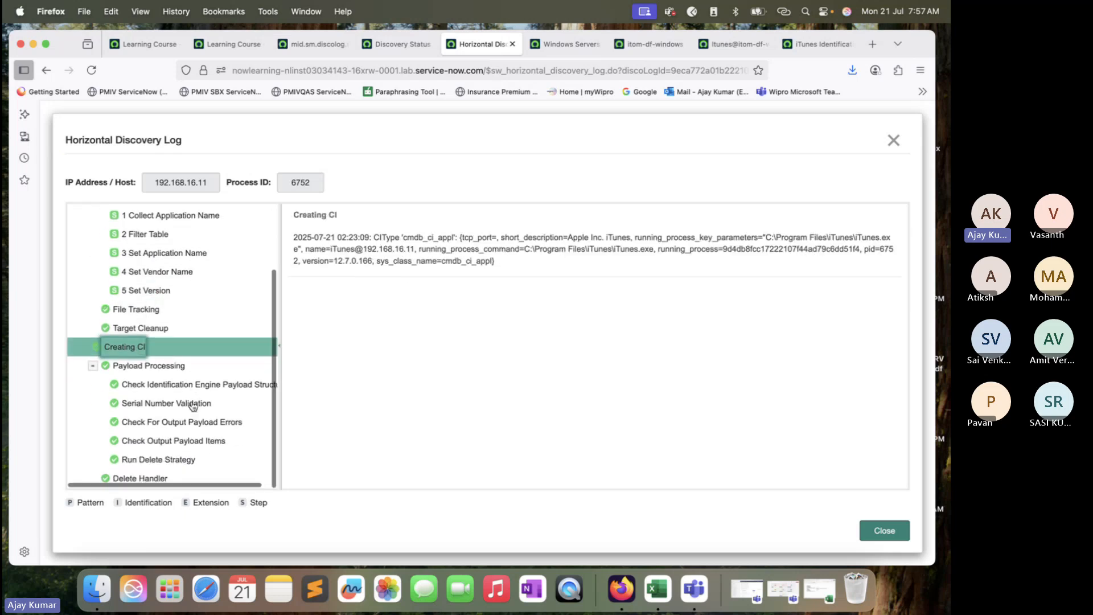
click(165, 385)
click(168, 403)
click(186, 424)
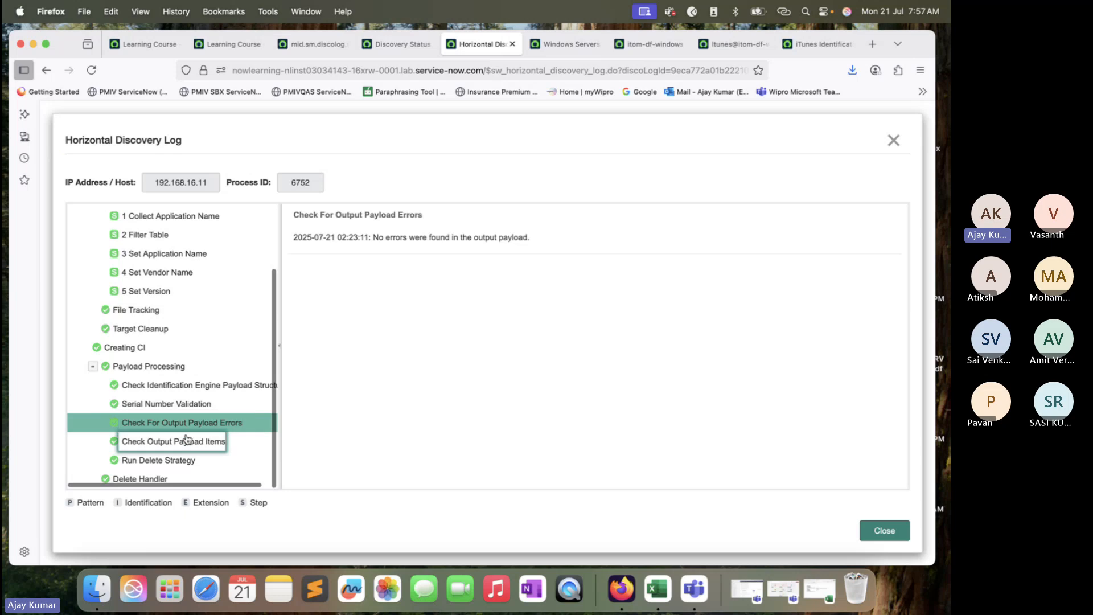
click(188, 441)
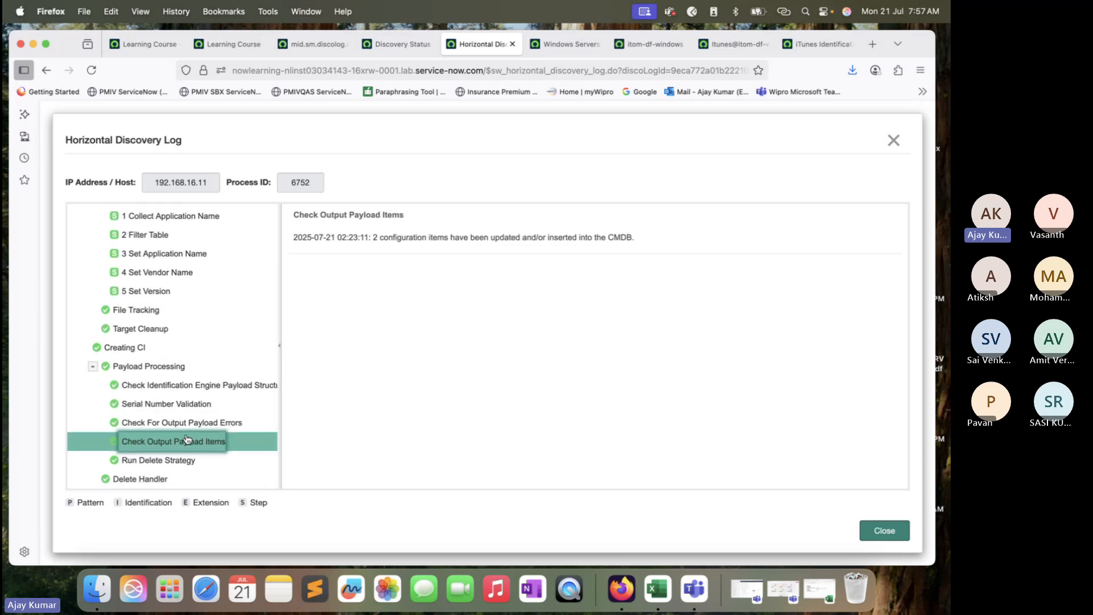
scroll(214, 341, up, 3)
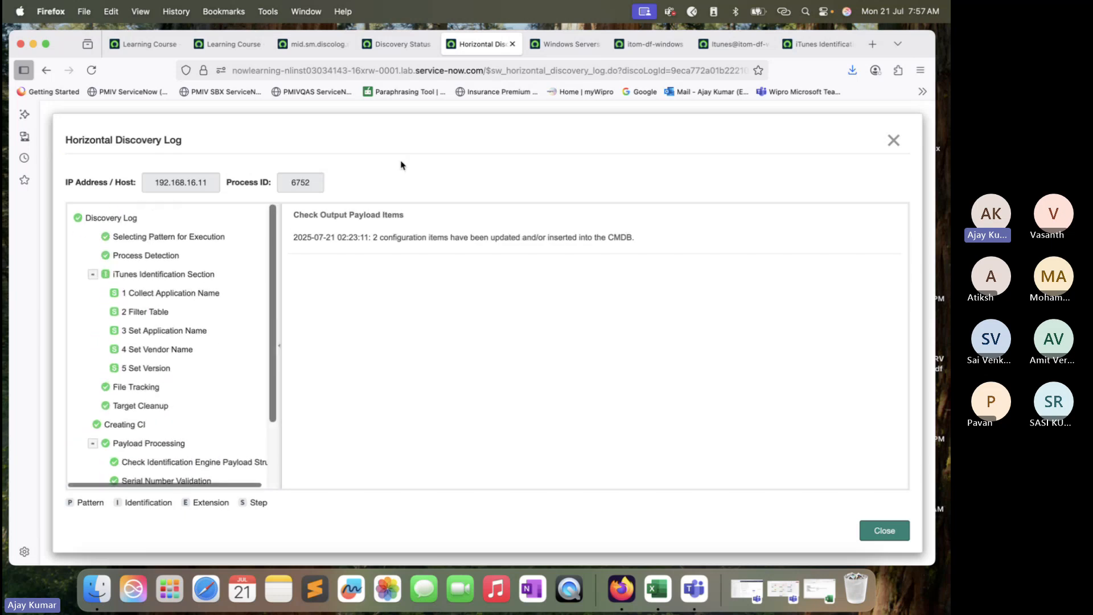
- Close the discovery log and reload the iTunes application record to check its name, version and description
click(893, 140)
click(734, 44)
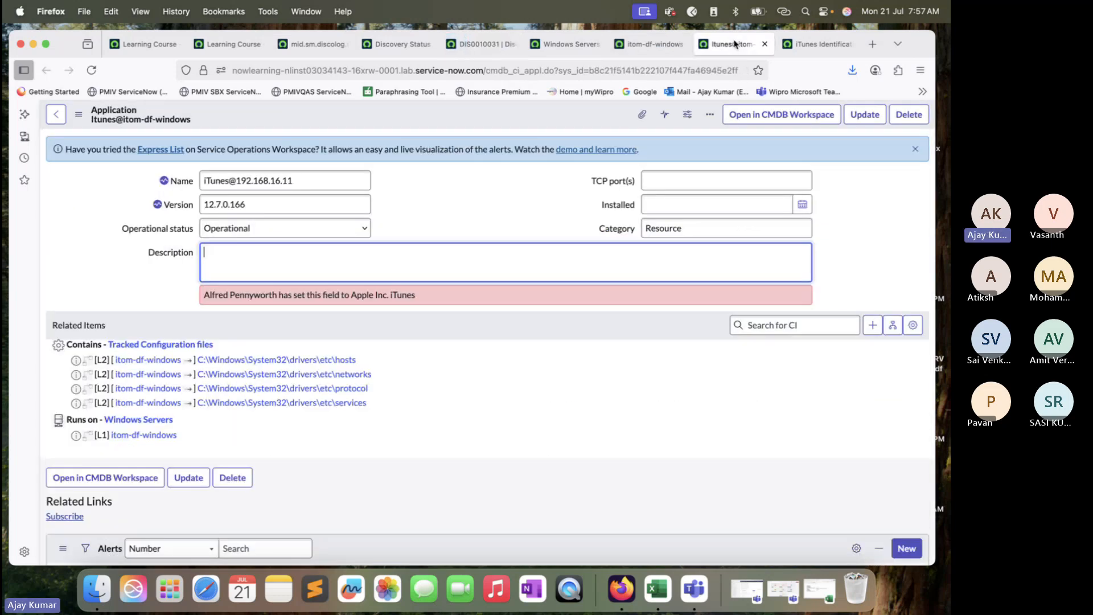
click(91, 69)
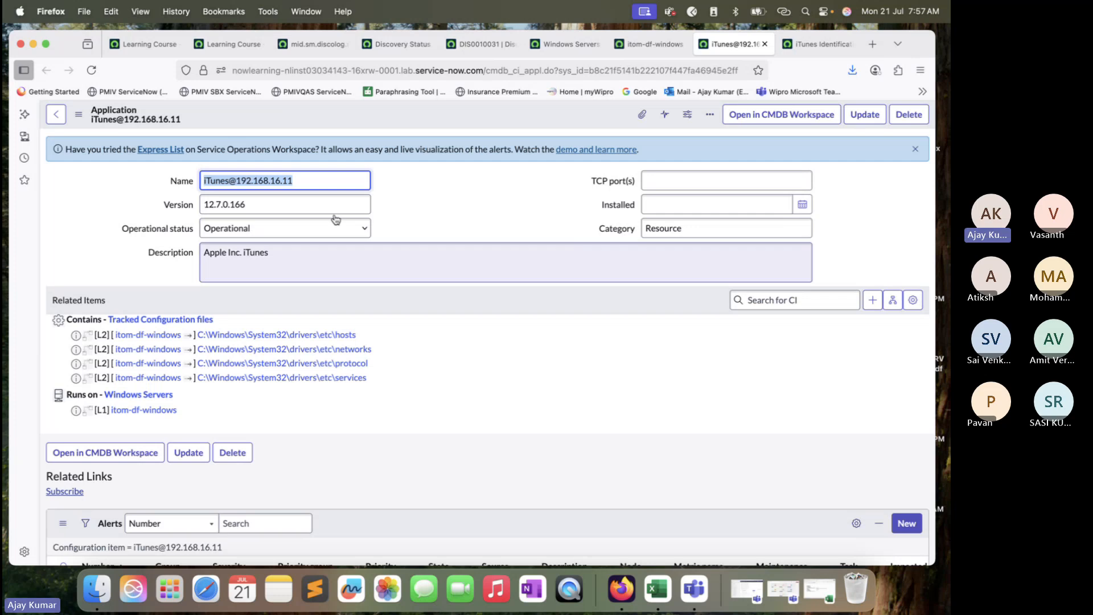
drag(922, 47, 921, 48)
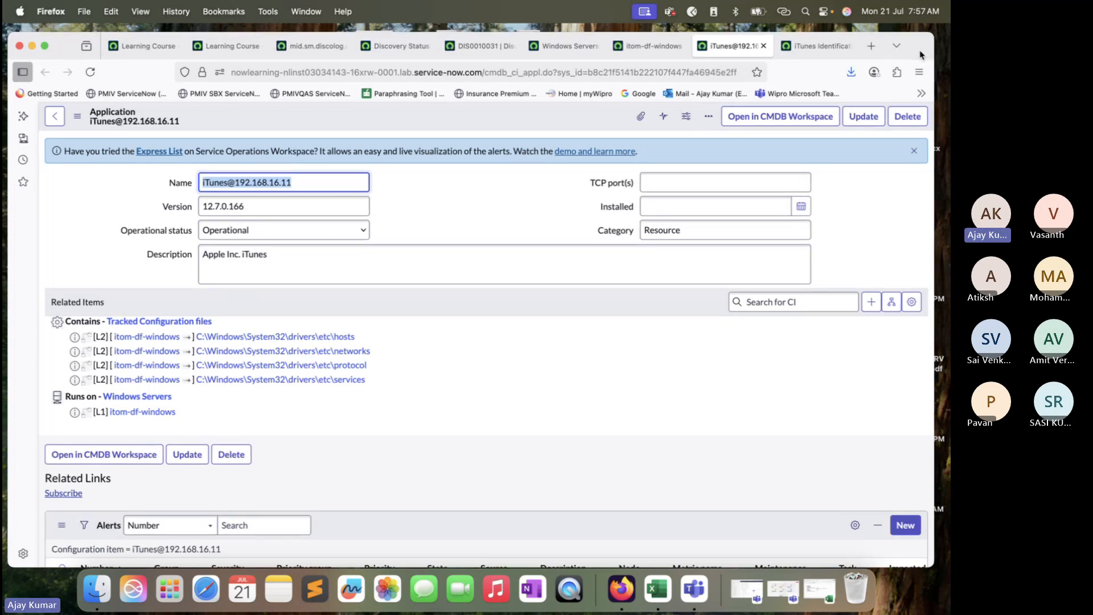
drag(940, 188, 951, 189)
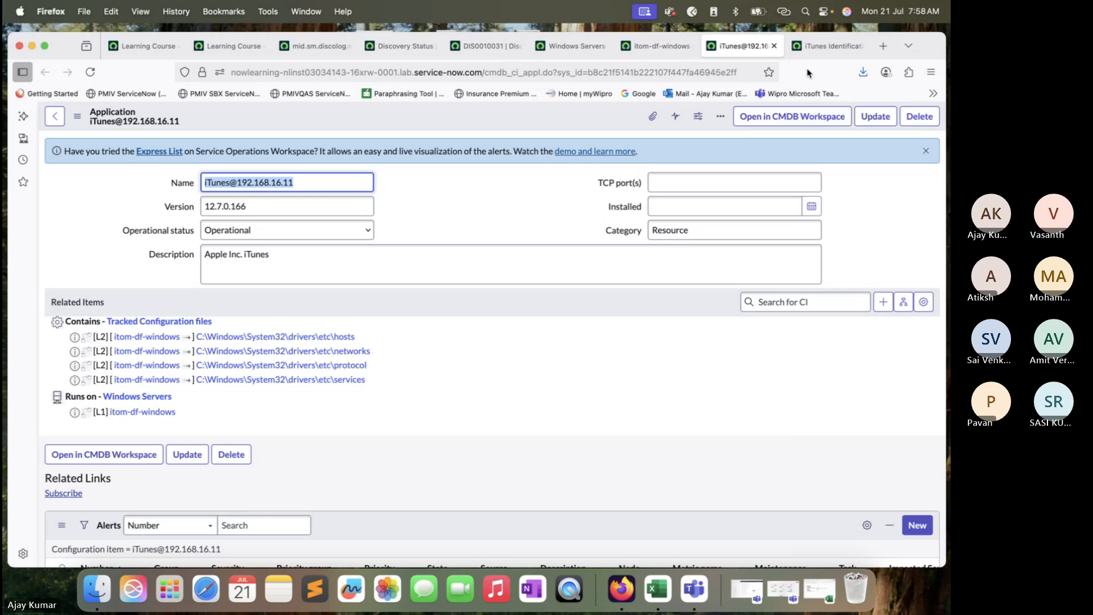
- Set the target table of the iTunes pattern's Filter Table step to $TechTrekwithAJ and copy that table name
click(822, 46)
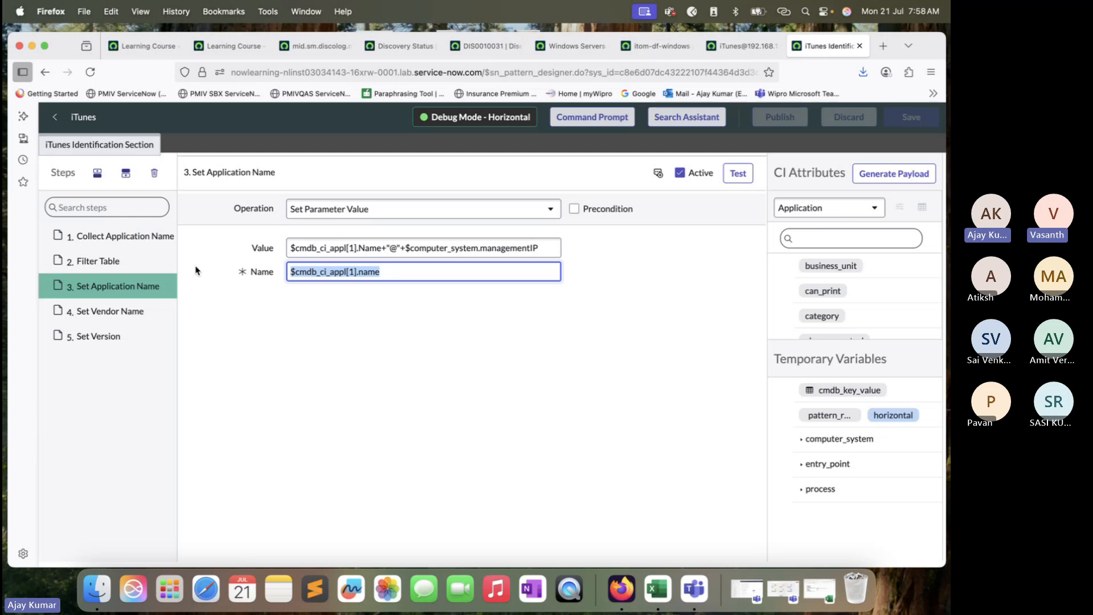
click(95, 264)
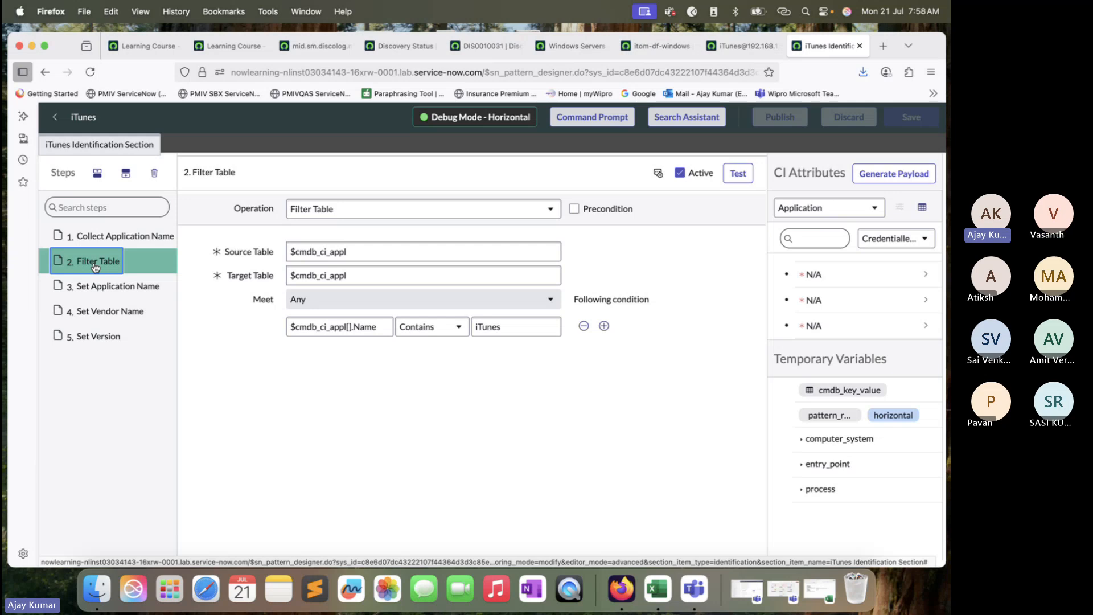
drag(354, 275, 263, 266)
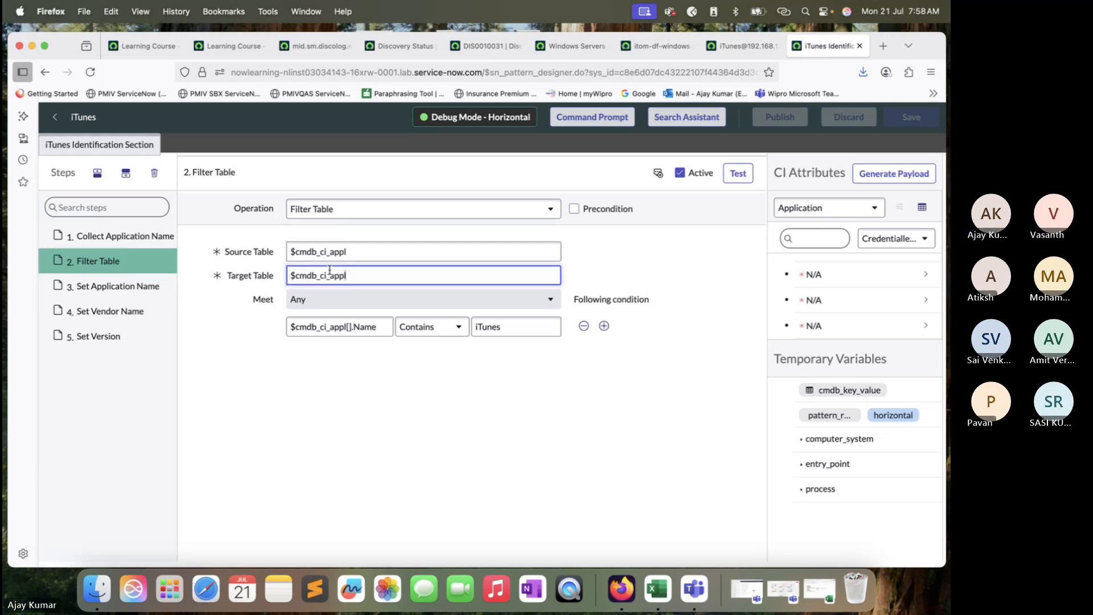
drag(358, 251, 241, 247)
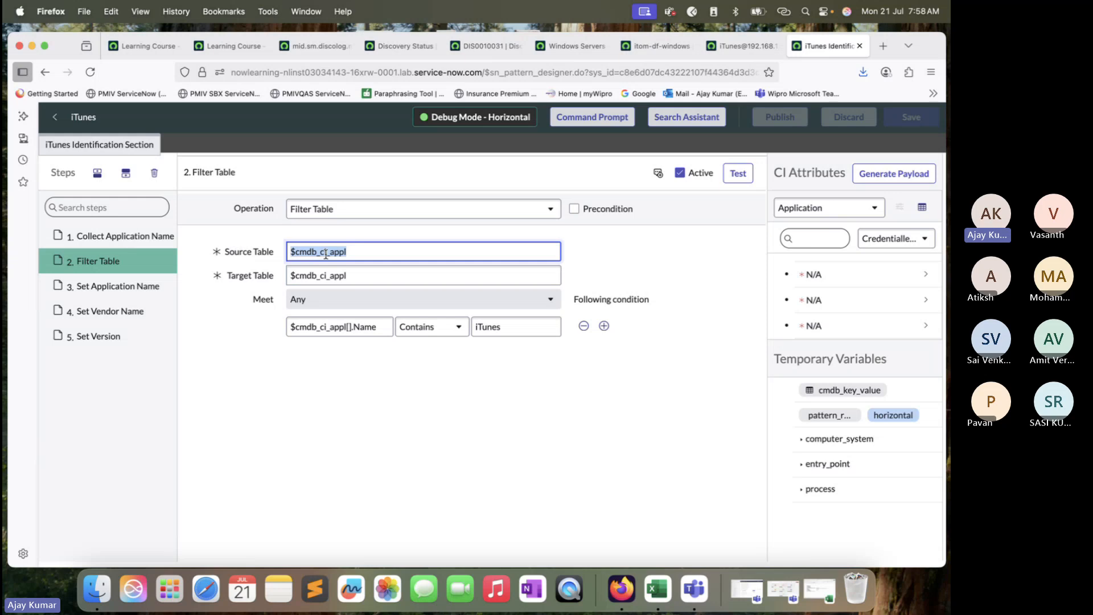
drag(296, 276, 369, 277)
double_click(368, 277)
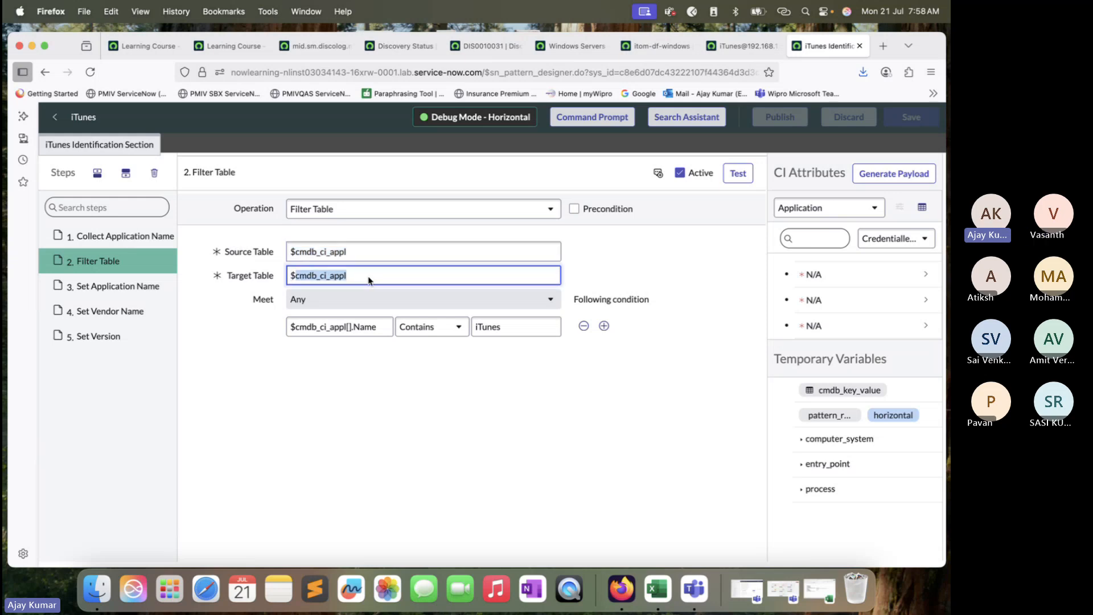
key(BackSpace)
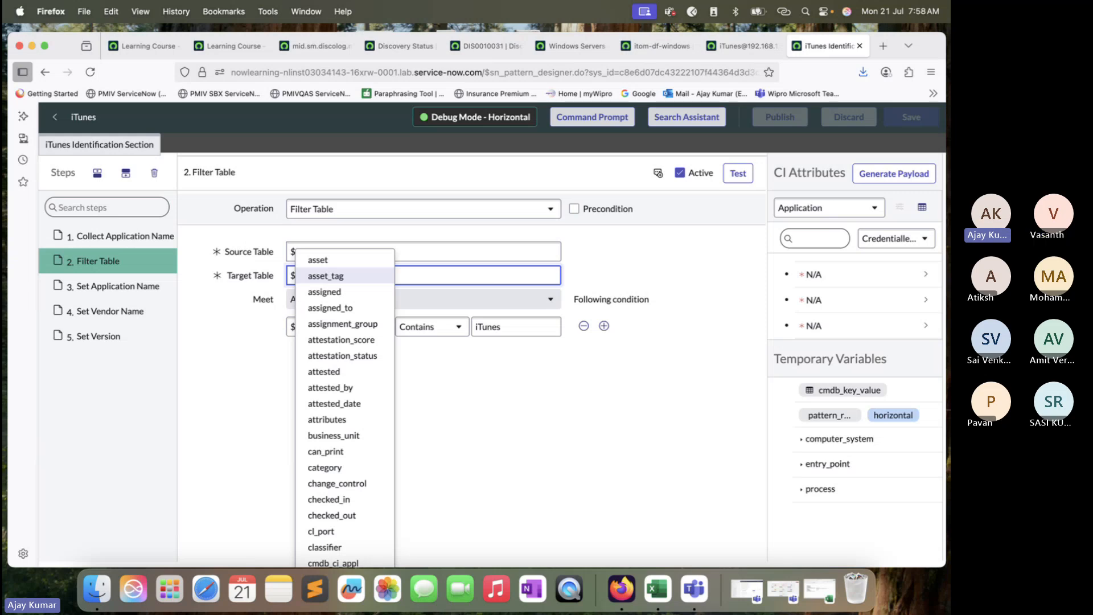
text(TechTrekwithAJ)
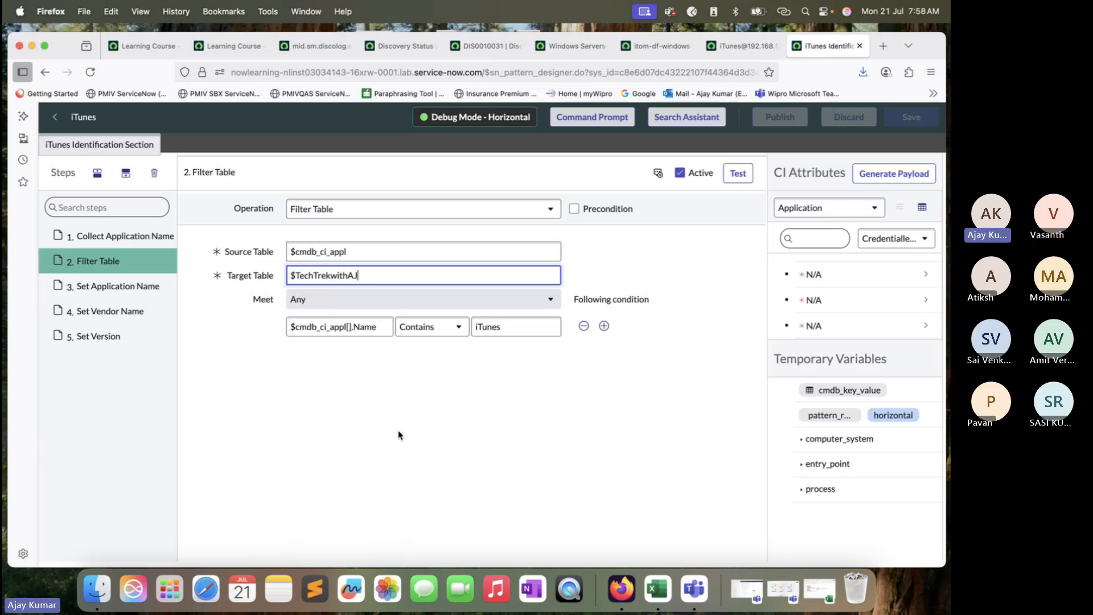
drag(377, 277, 284, 272)
key(super+c)
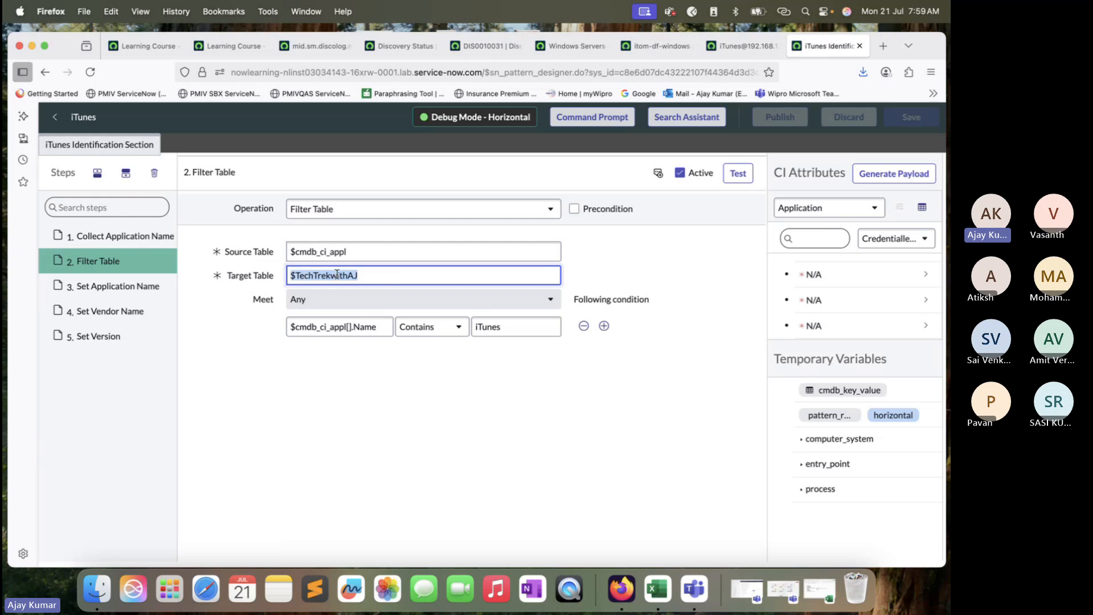
- Change the Set Application Name step's value to $TechTrekwithAJ[1].Name+"@"+$computer_system.managementIP
click(140, 295)
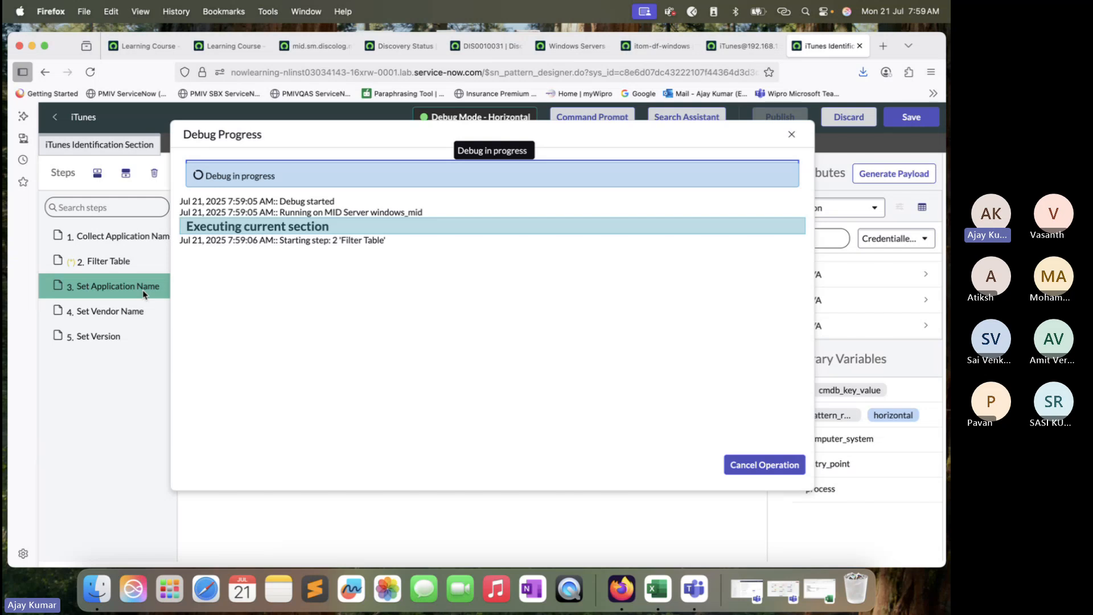
click(791, 135)
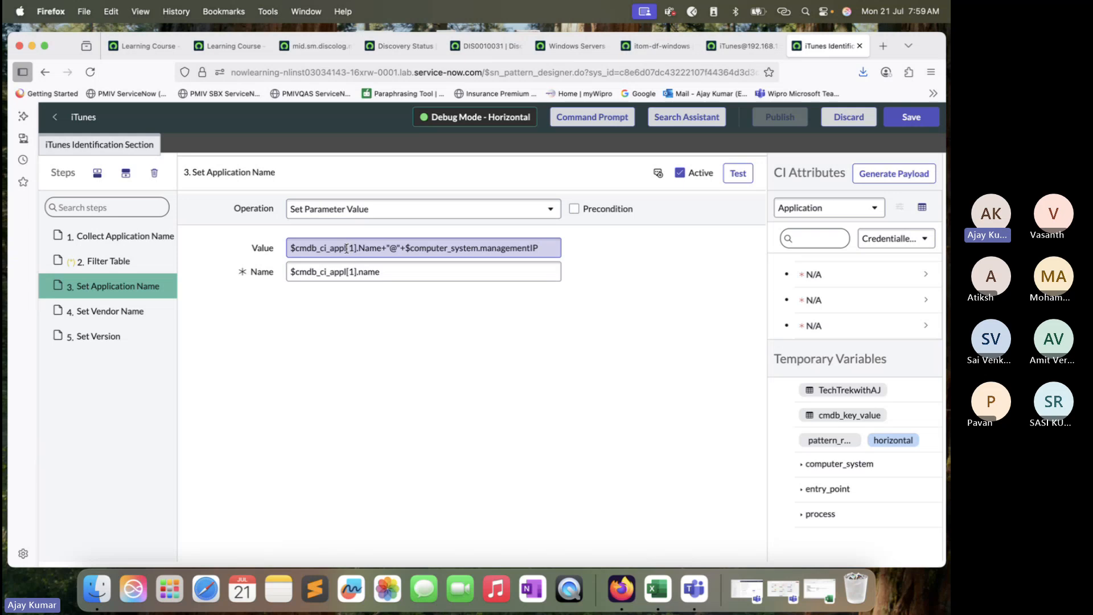
drag(346, 247, 296, 250)
key(super+v)
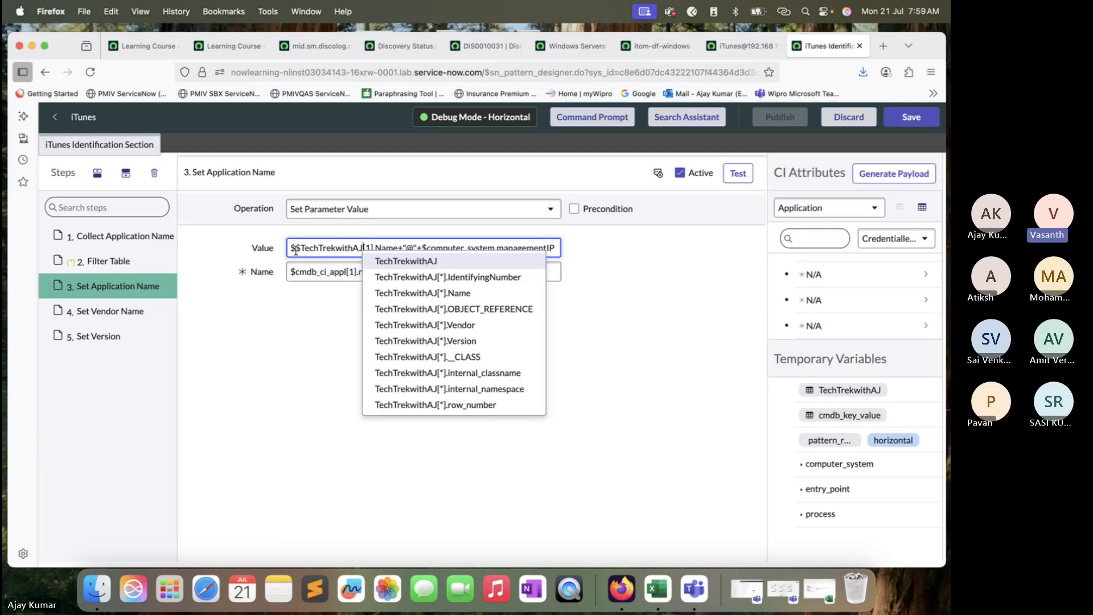
click(295, 250)
key(BackSpace)
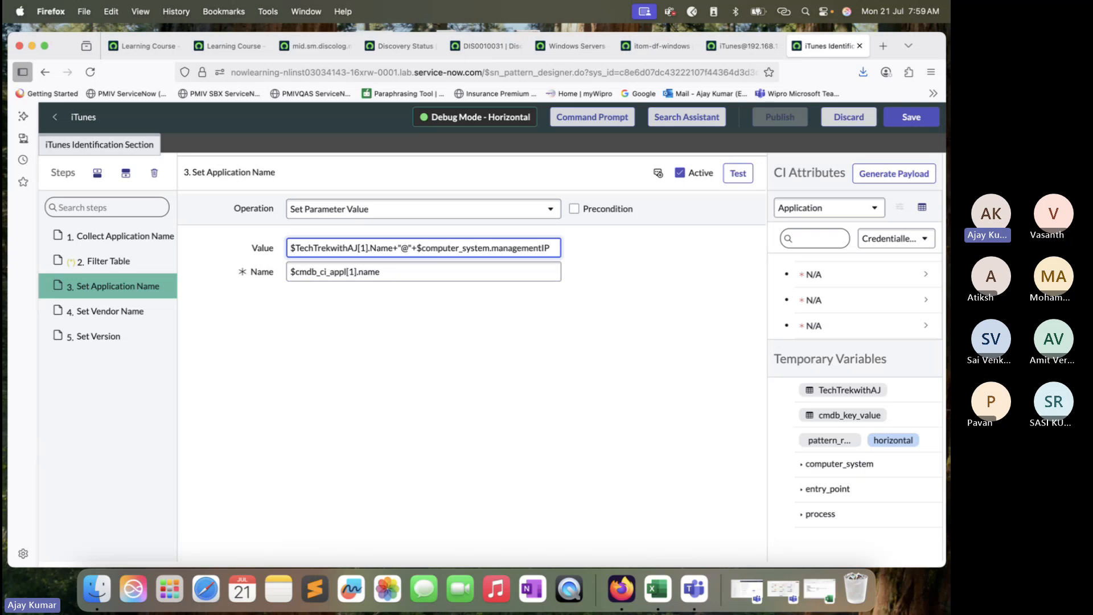
- Check the target table in Collect Application Name, and try to replace the Filter Table step's target table with its source table name
click(120, 236)
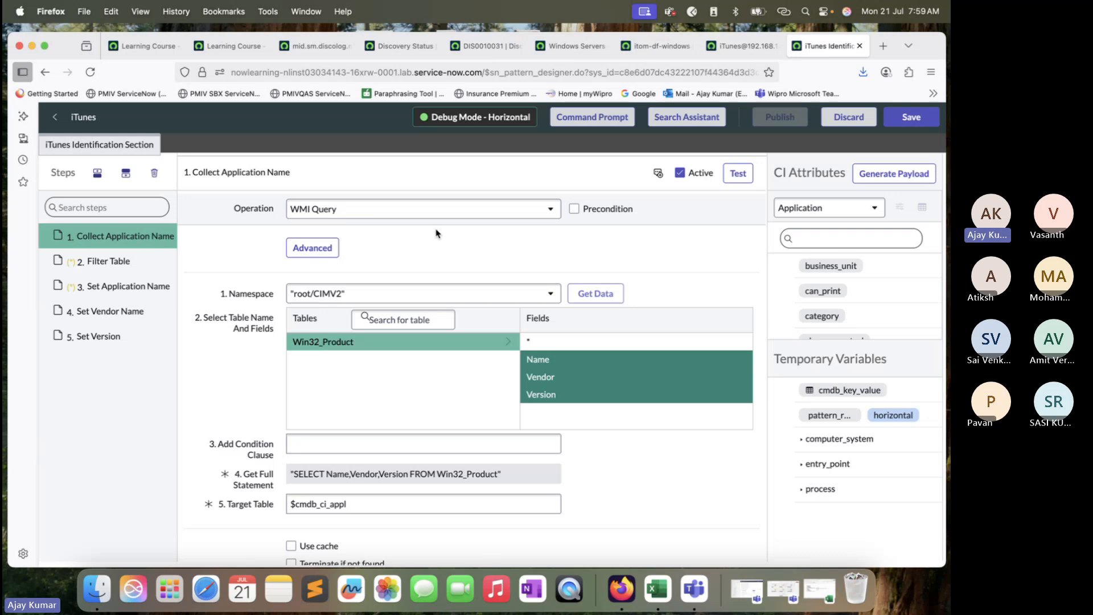
drag(360, 506, 275, 503)
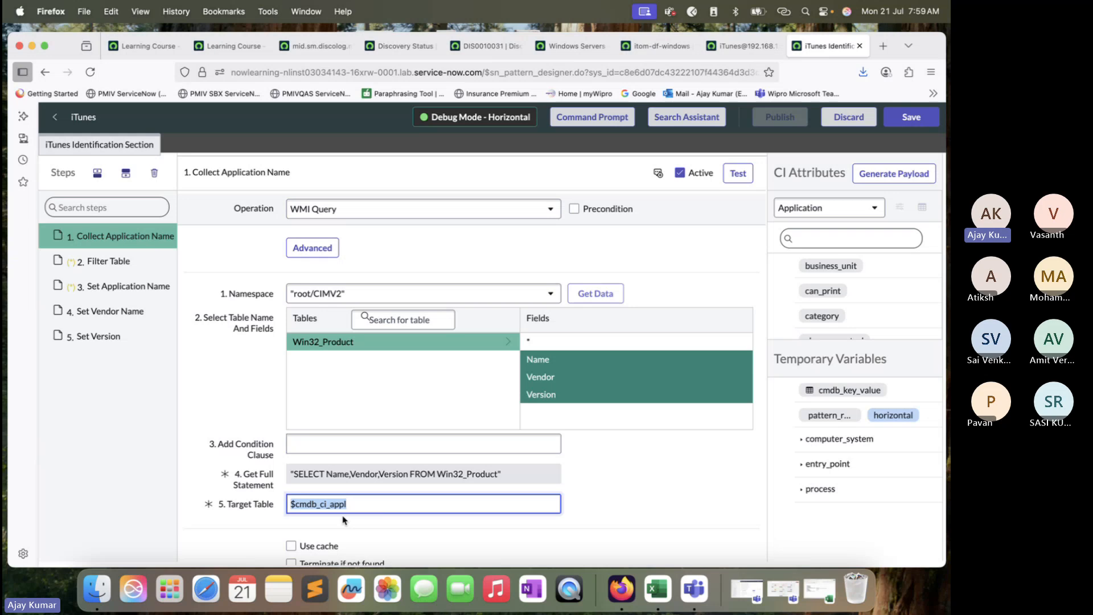
click(114, 262)
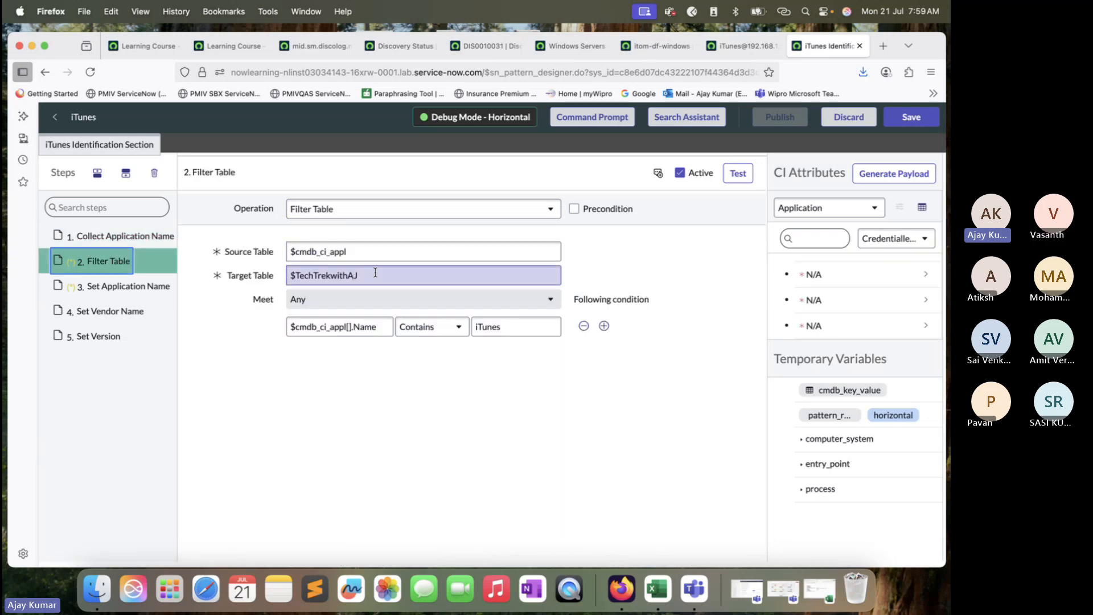
drag(364, 276, 309, 267)
drag(372, 249, 270, 246)
key(super+c)
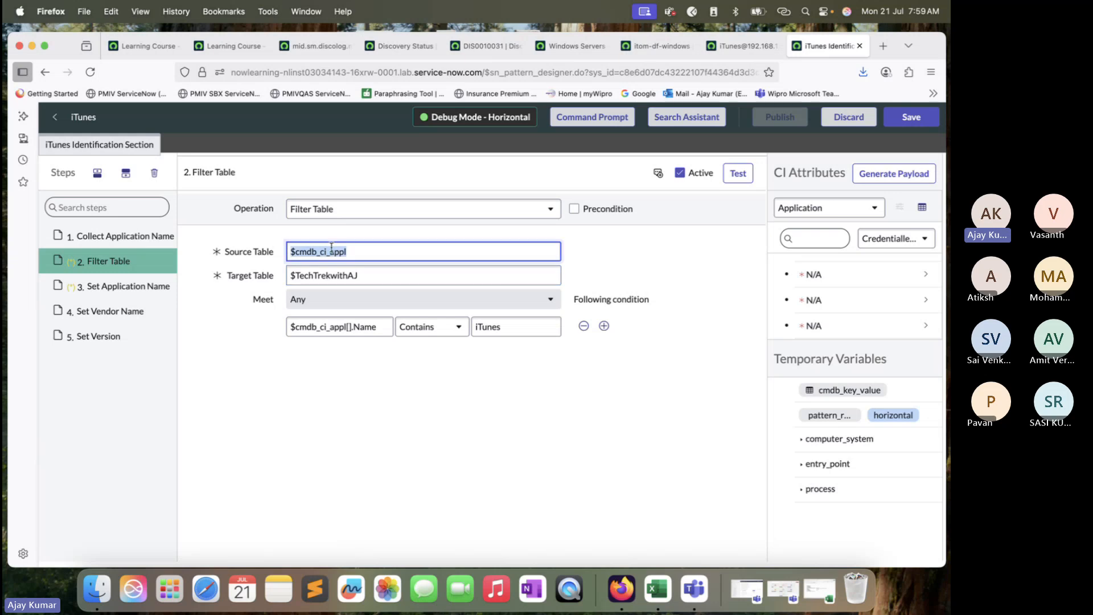
drag(367, 276, 294, 280)
text($TechTrekwithAJ)
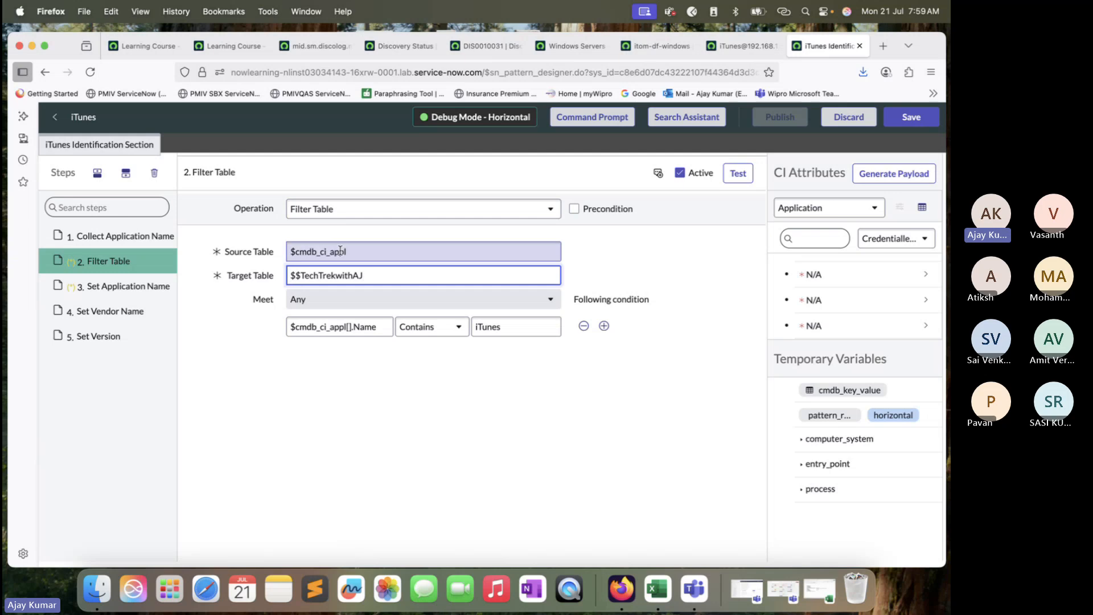
- Set the Filter Table step's target table back to $cmdb_ci_appl, keeping $cmdb_ci_appl as its source table
drag(346, 251, 274, 251)
key(Right)
text(+)
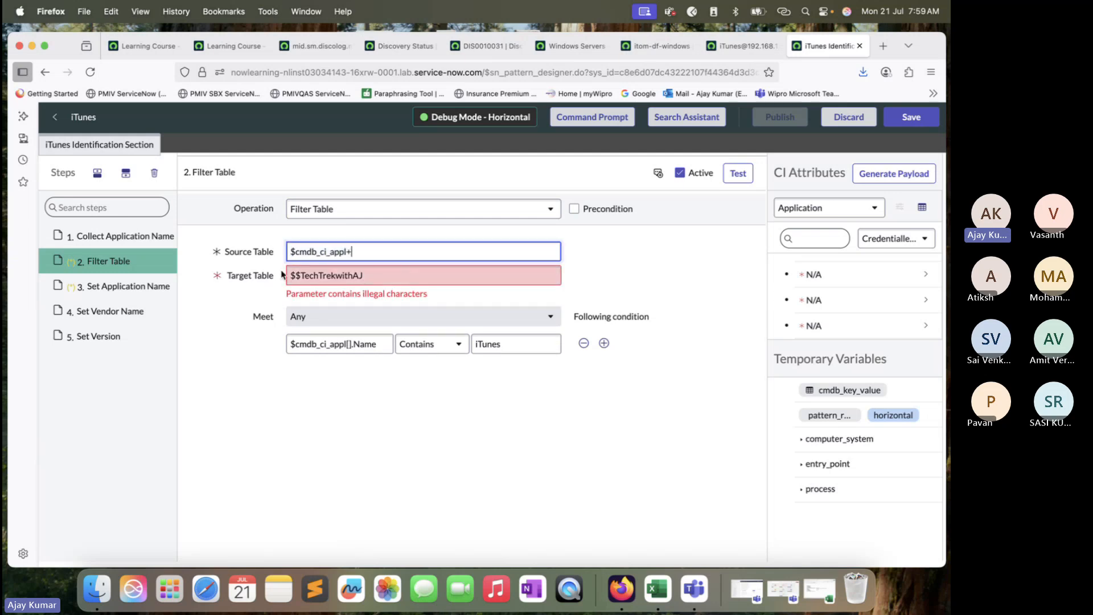
key(BackSpace)
drag(367, 278, 280, 279)
key(super+v)
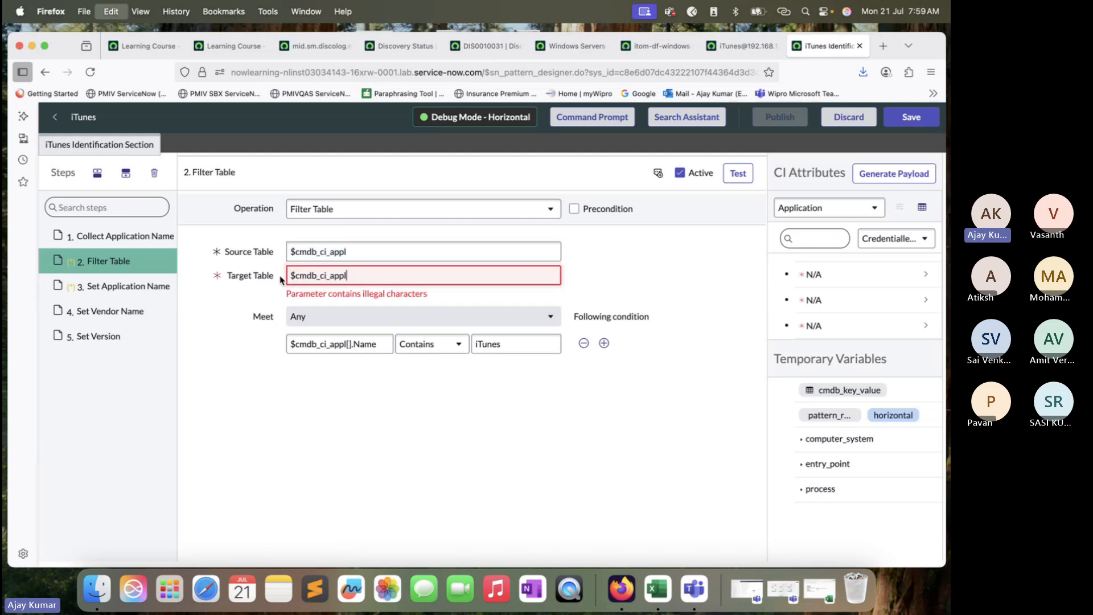
click(245, 323)
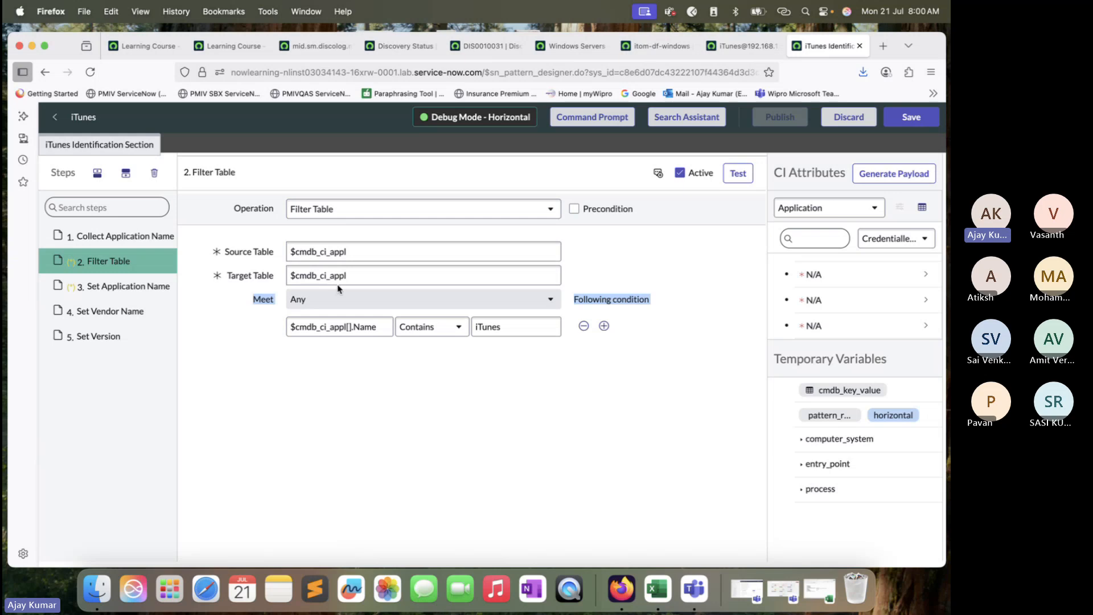
- Review the value expression and the target Name parameter in the Set Application Name step
click(131, 291)
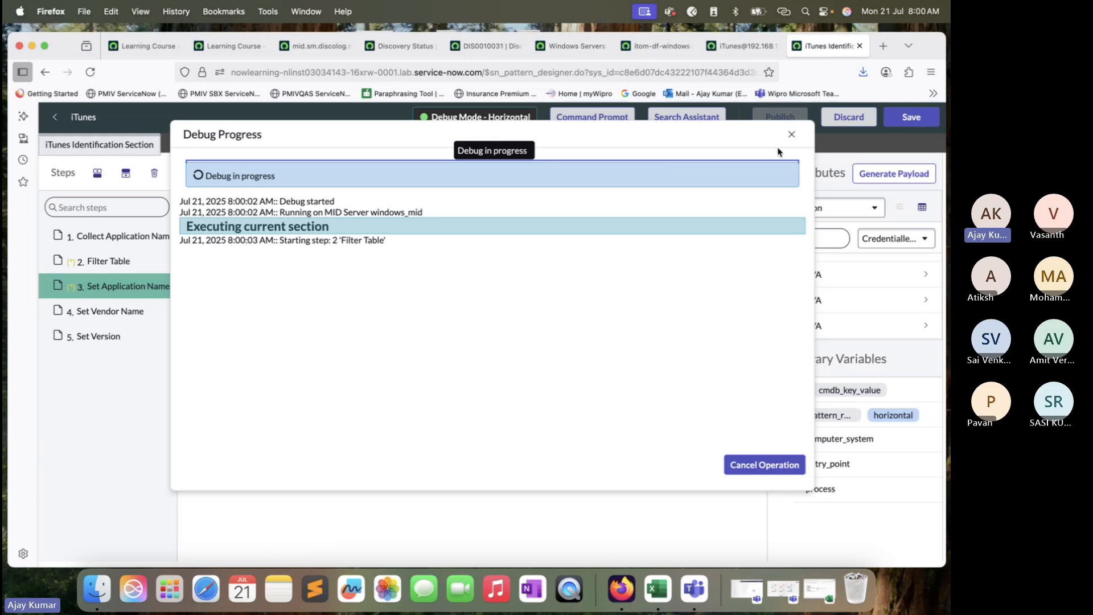
click(791, 135)
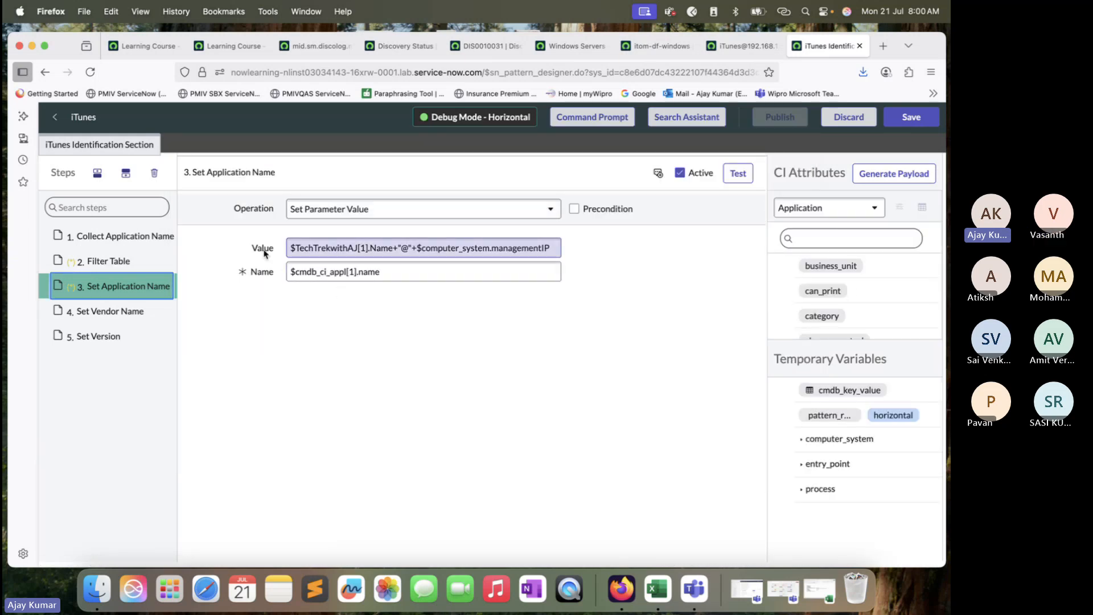
drag(251, 248, 276, 249)
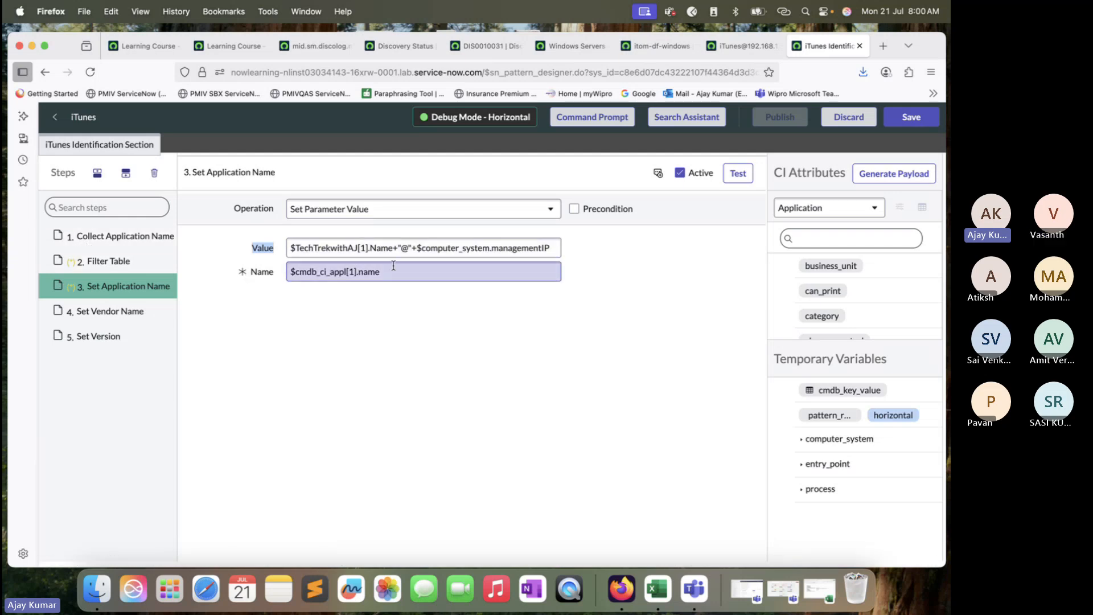
drag(392, 265, 271, 264)
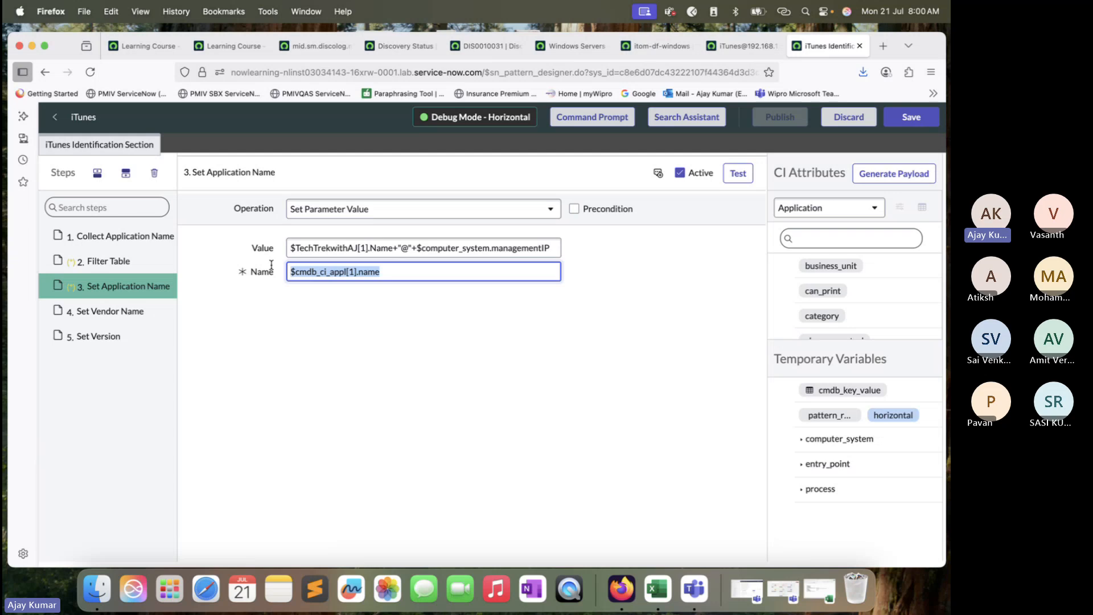
- Check the underlying column name of the Name field on the iTunes application record
click(659, 45)
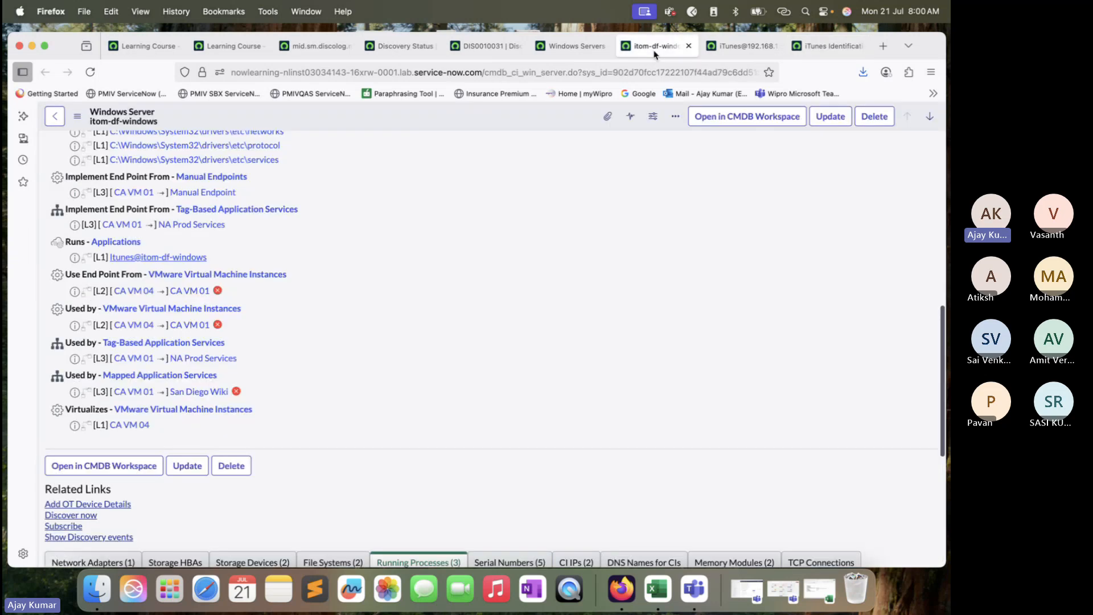
click(746, 29)
click(732, 30)
click(750, 46)
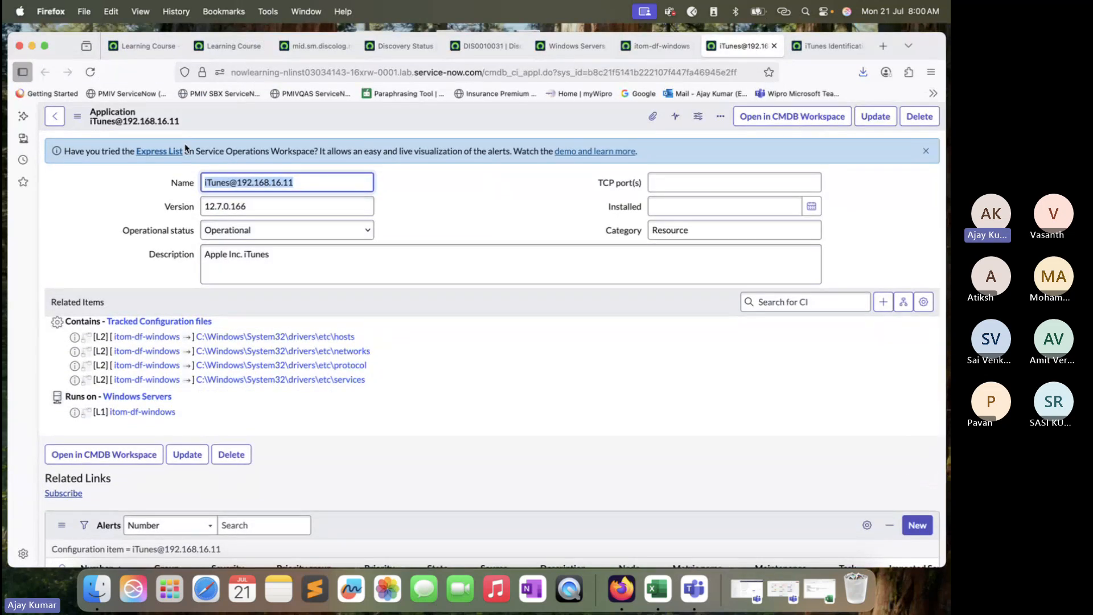
right_click(183, 182)
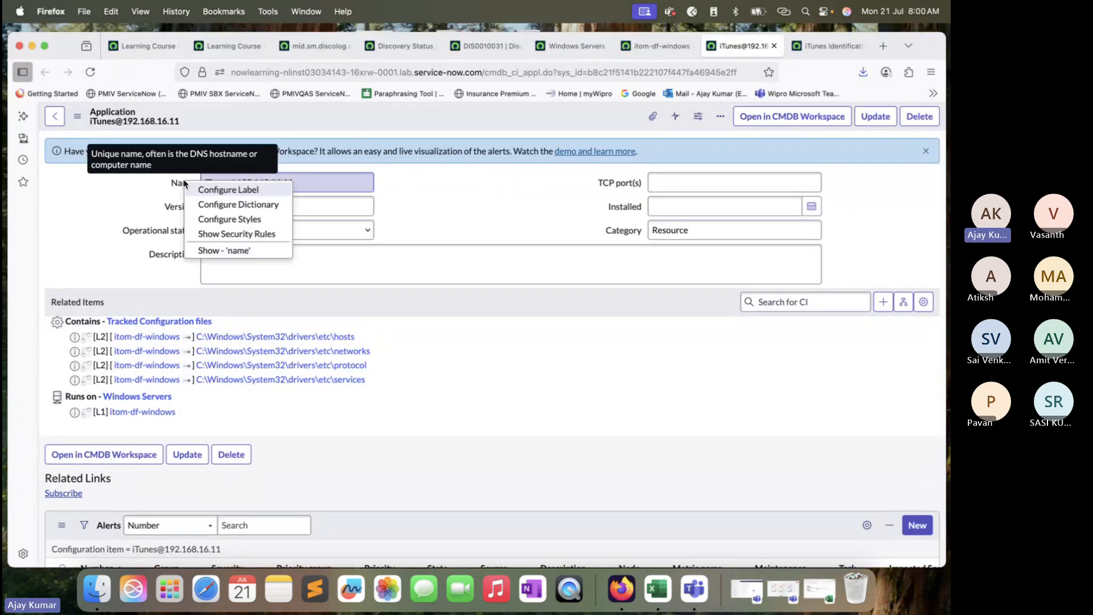
click(176, 213)
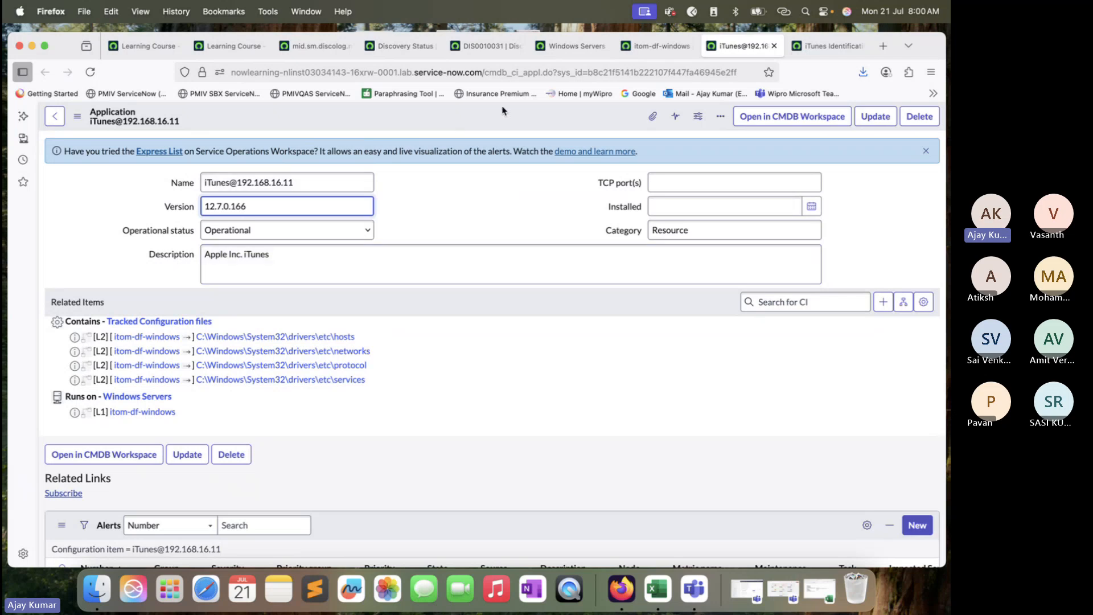
- Compare the record's name column with the Name parameter $cmdb_ci_appl[1].name in the pattern's Set Application Name step
click(837, 45)
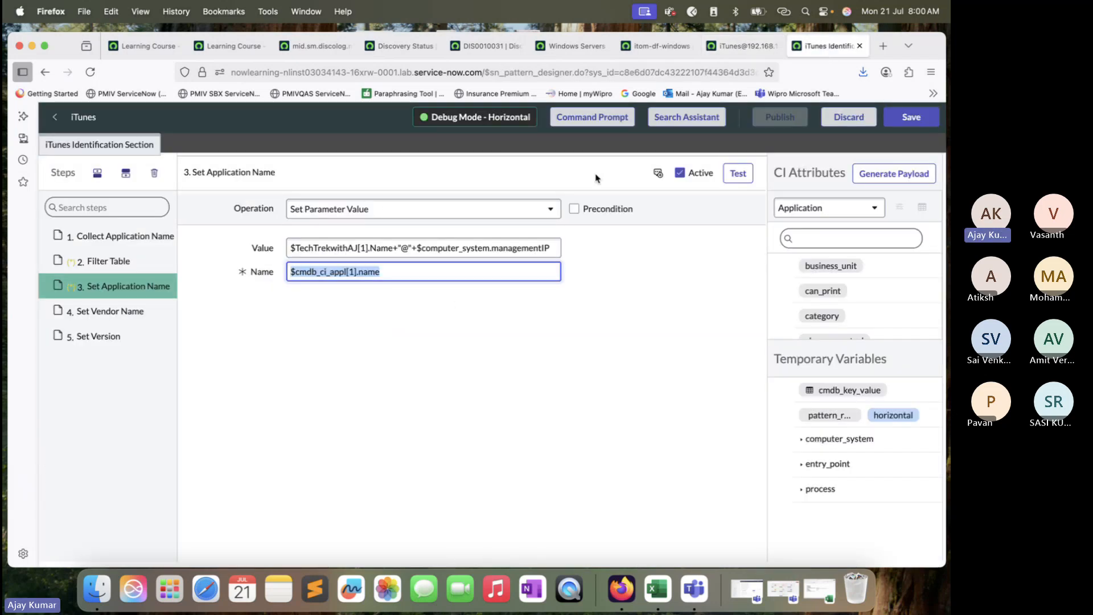
click(382, 277)
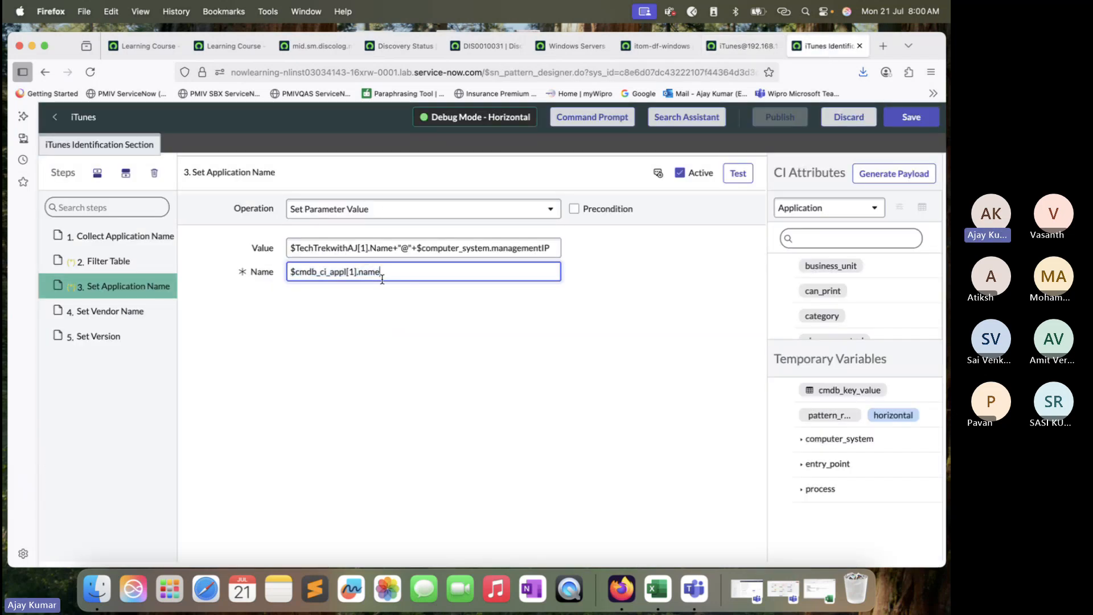
drag(391, 272, 253, 271)
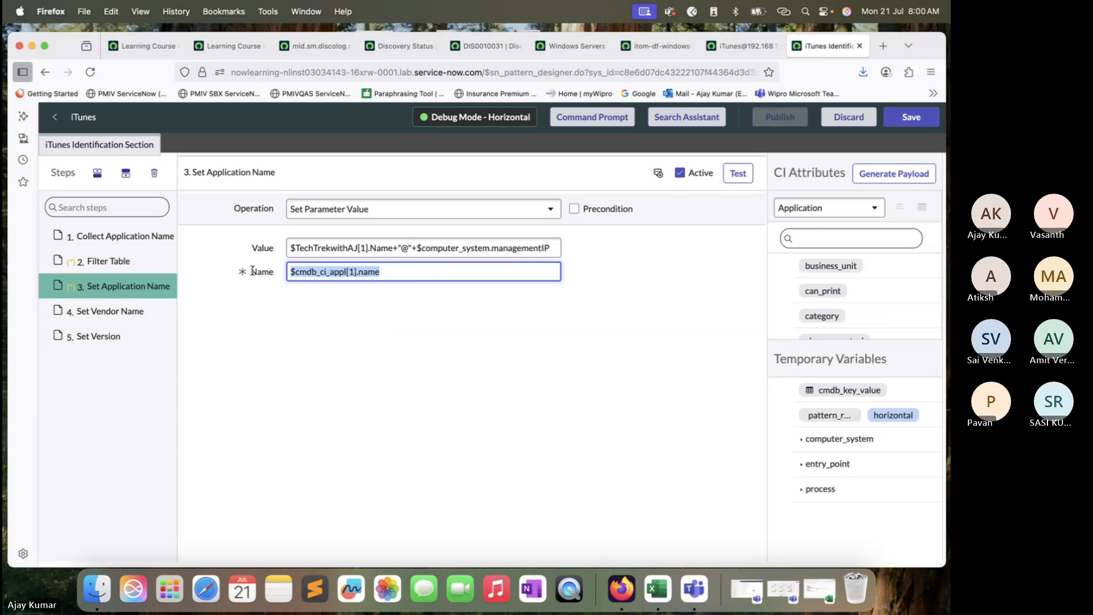
click(356, 319)
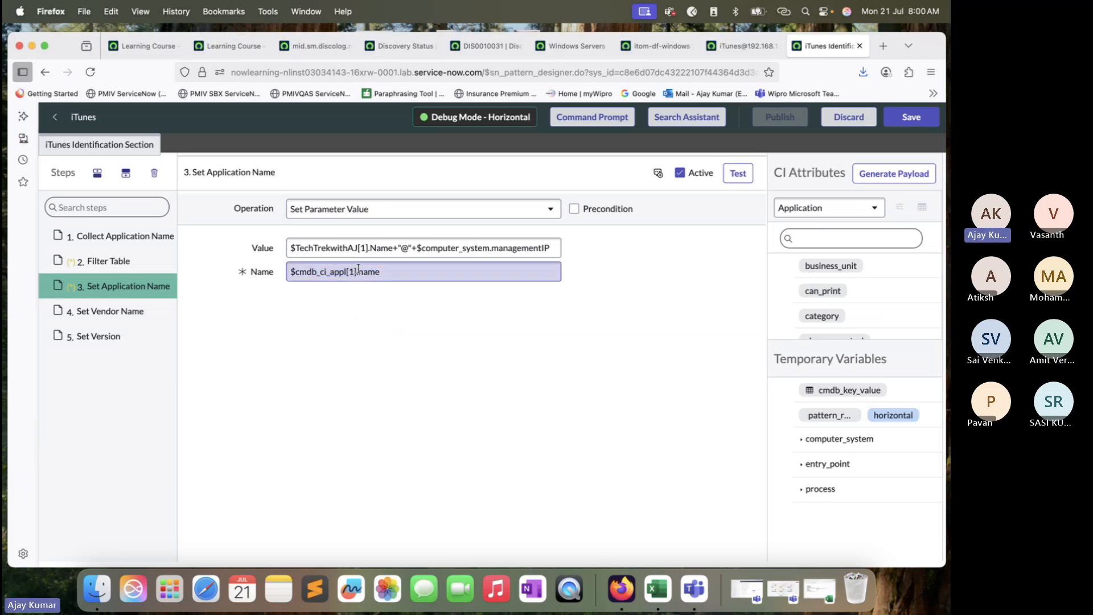
drag(386, 273, 267, 272)
click(410, 274)
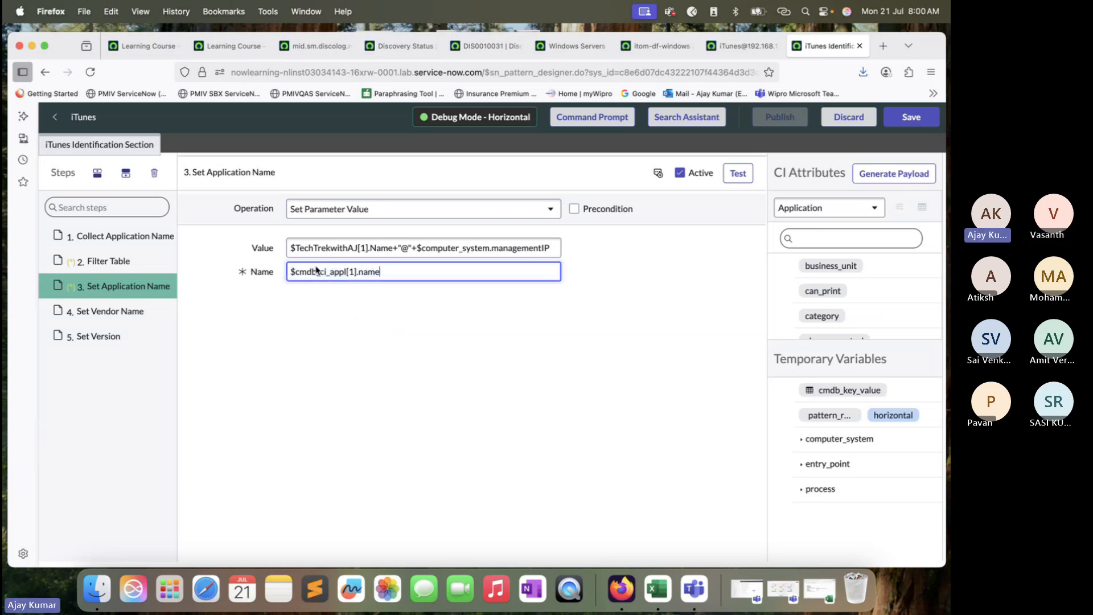
- Review the Value and Name parameters of the Set Vendor Name and Set Version steps, dismissing the debug progress
click(110, 311)
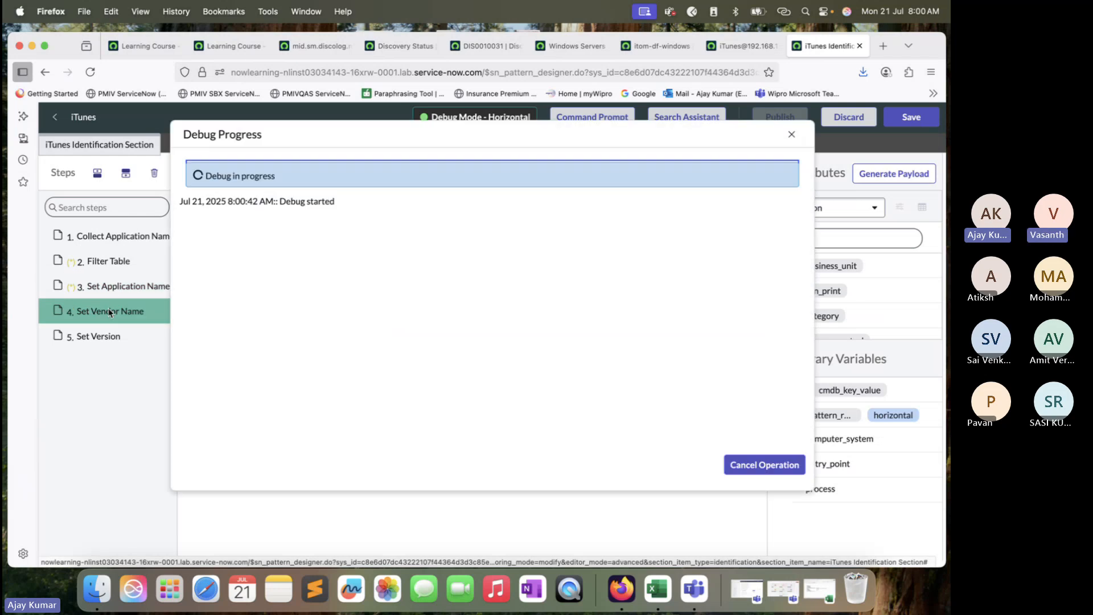
click(798, 133)
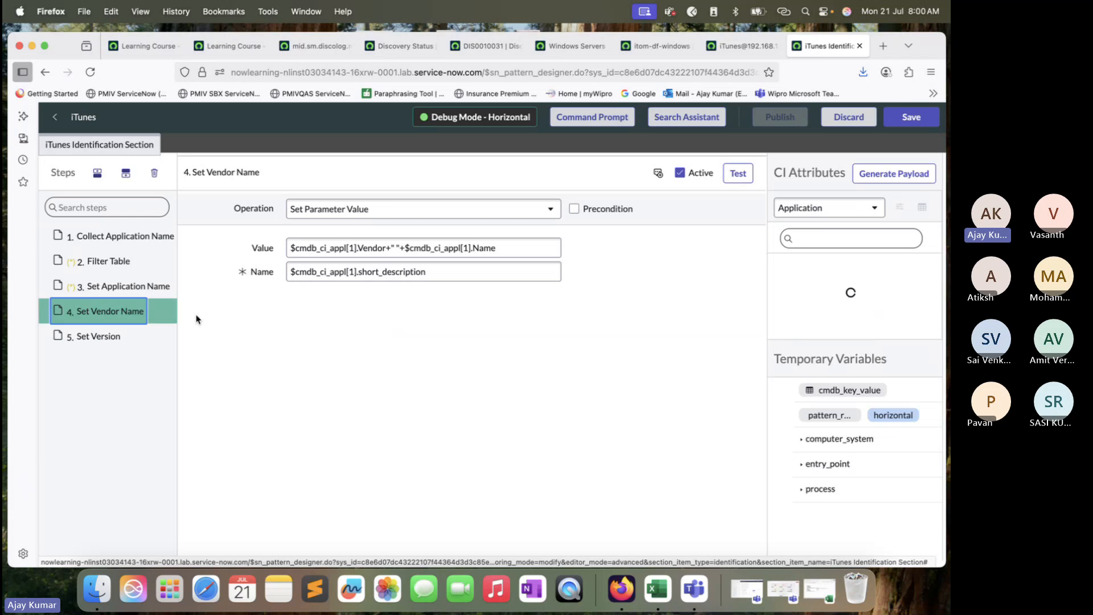
click(122, 272)
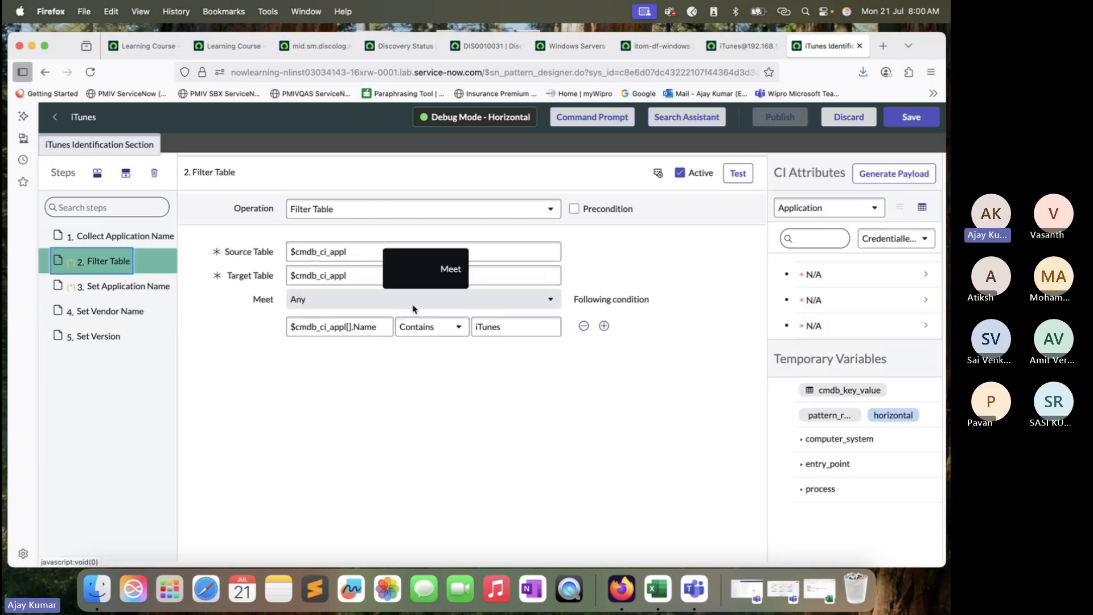
click(116, 286)
click(111, 310)
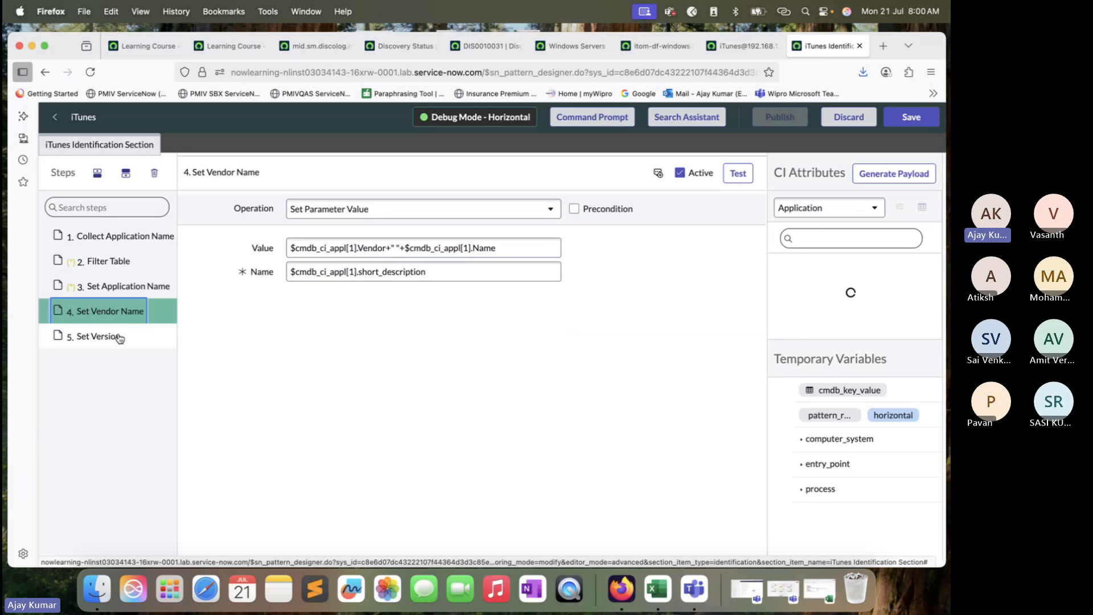
click(118, 336)
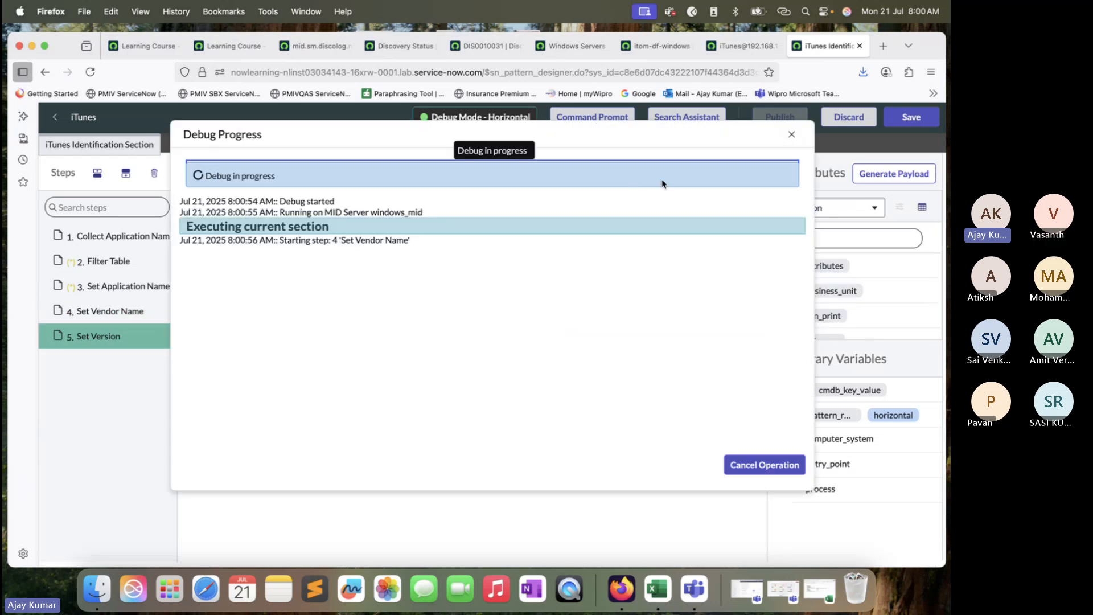
click(791, 135)
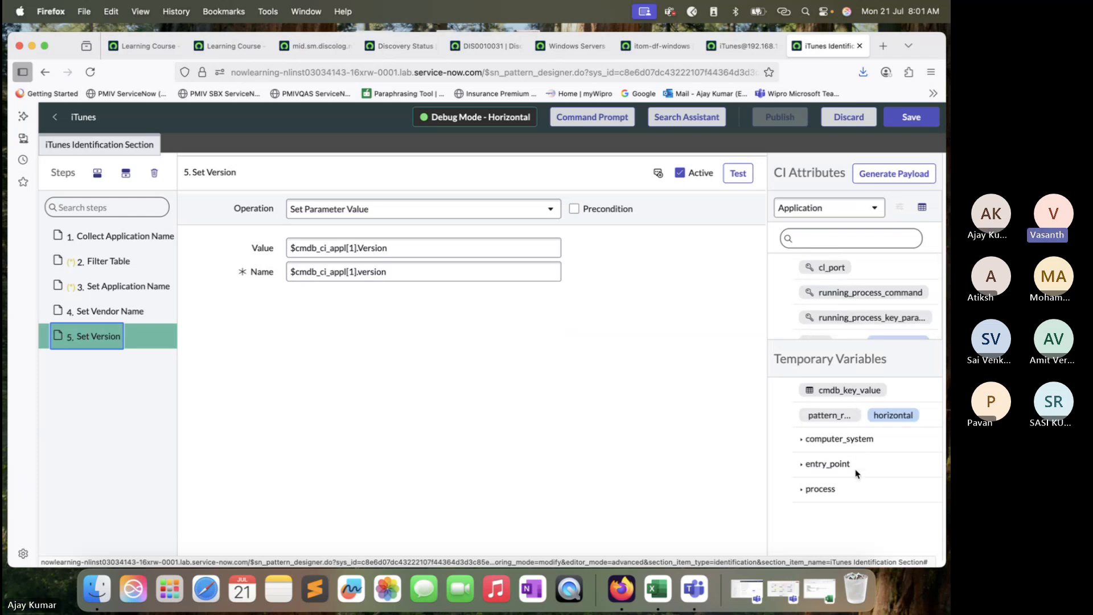
- Expand the computer_system, entry_point and process temporary variables and widen their pane enough to read the values
click(802, 439)
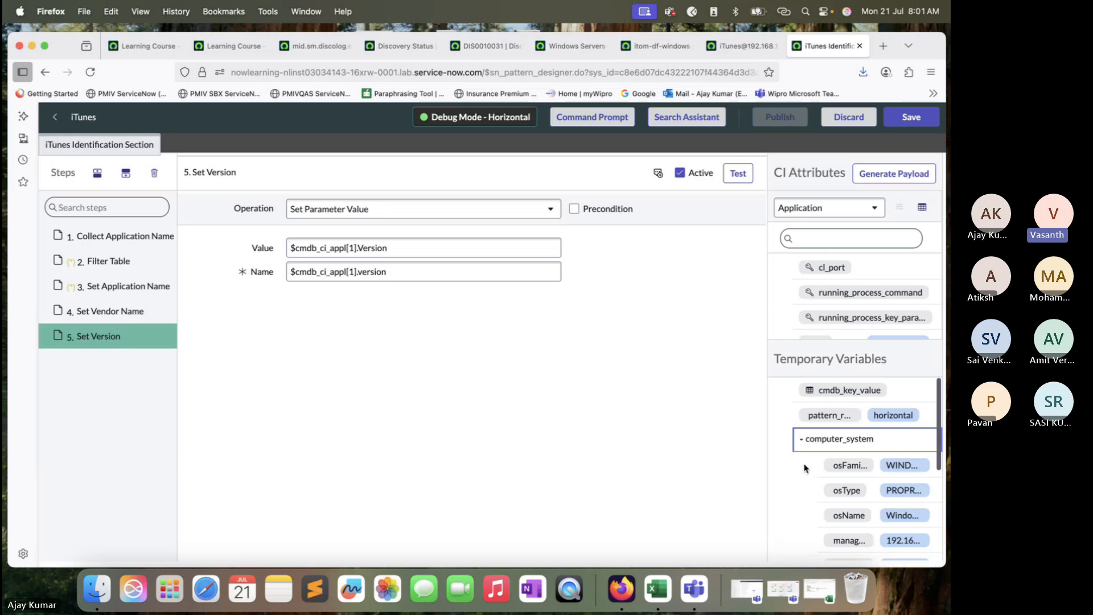
scroll(809, 479, down, 3)
click(803, 517)
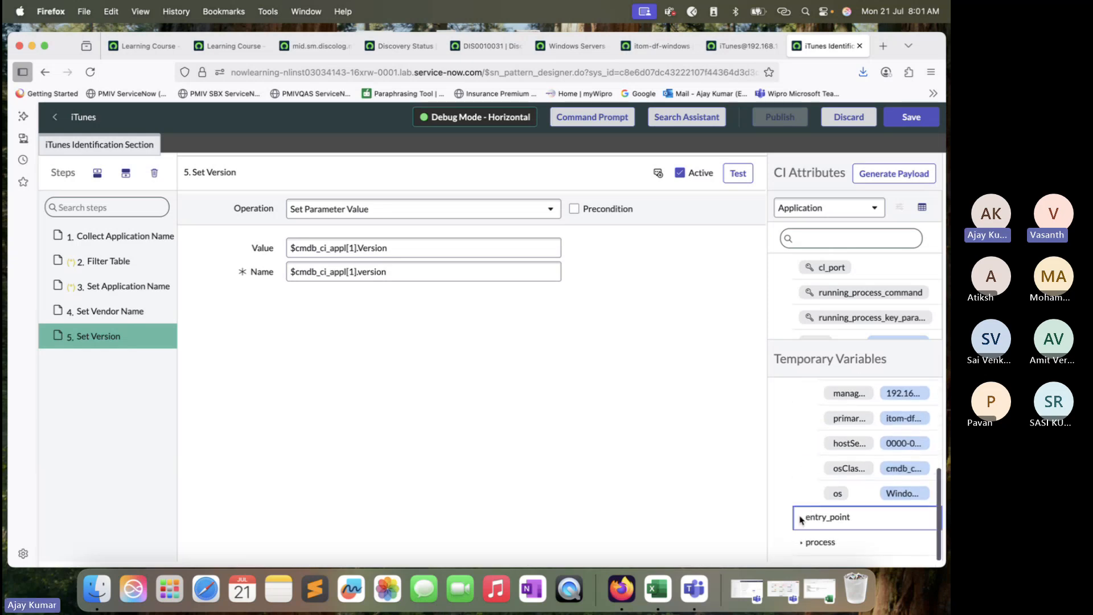
scroll(799, 519, down, 2)
click(805, 541)
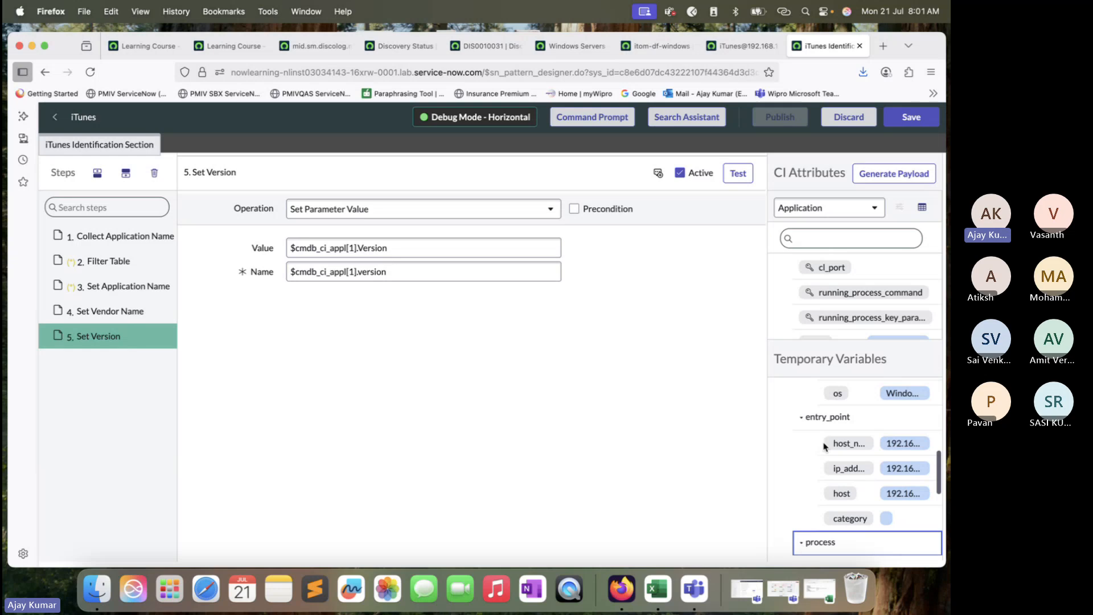
drag(765, 387, 608, 386)
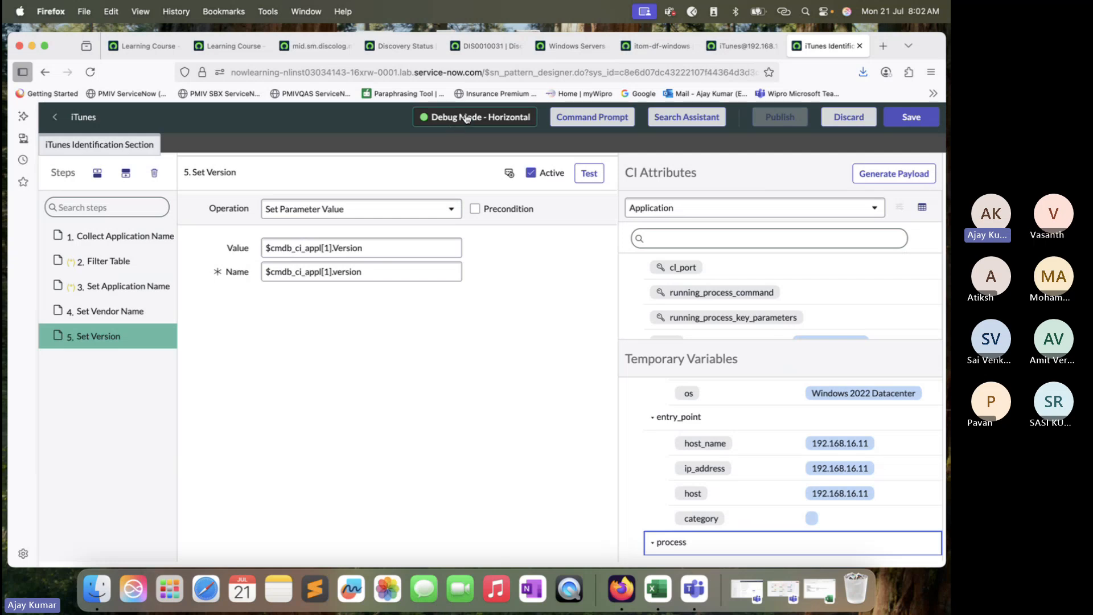
- Examine the temporary variables under computer_system, entry_point and process, including managementIP, osClassName and executablePath
scroll(750, 444, up, 10)
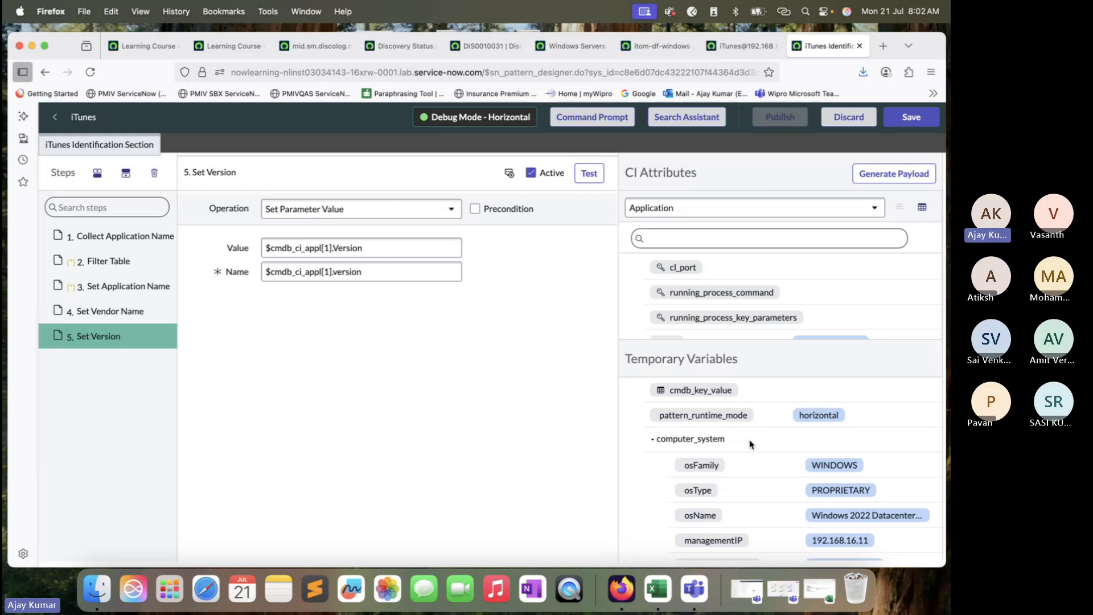
scroll(733, 467, down, 1)
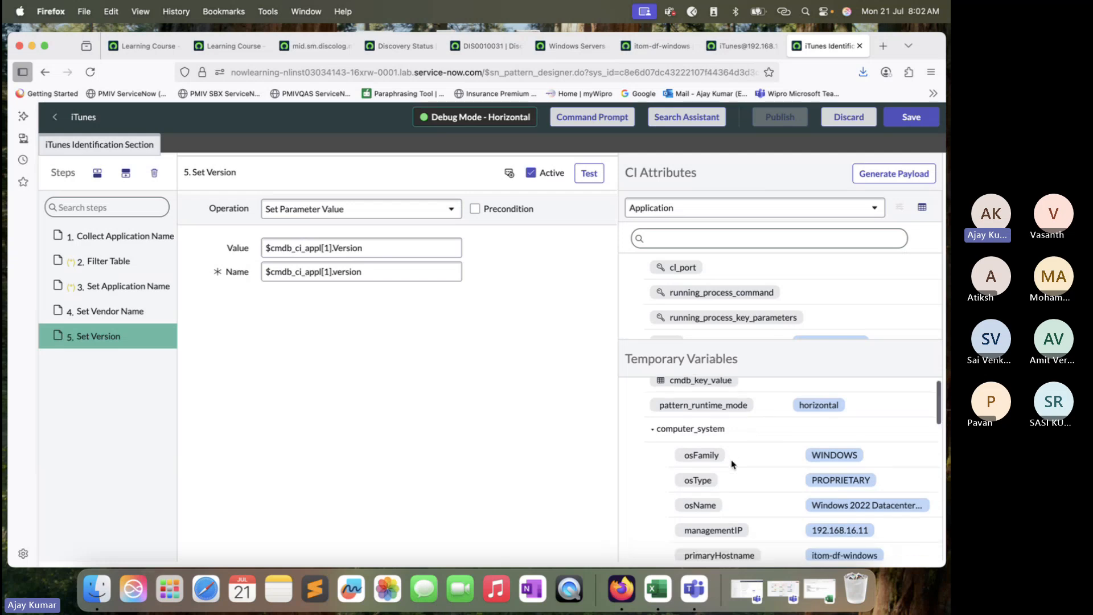
scroll(712, 455, down, 2)
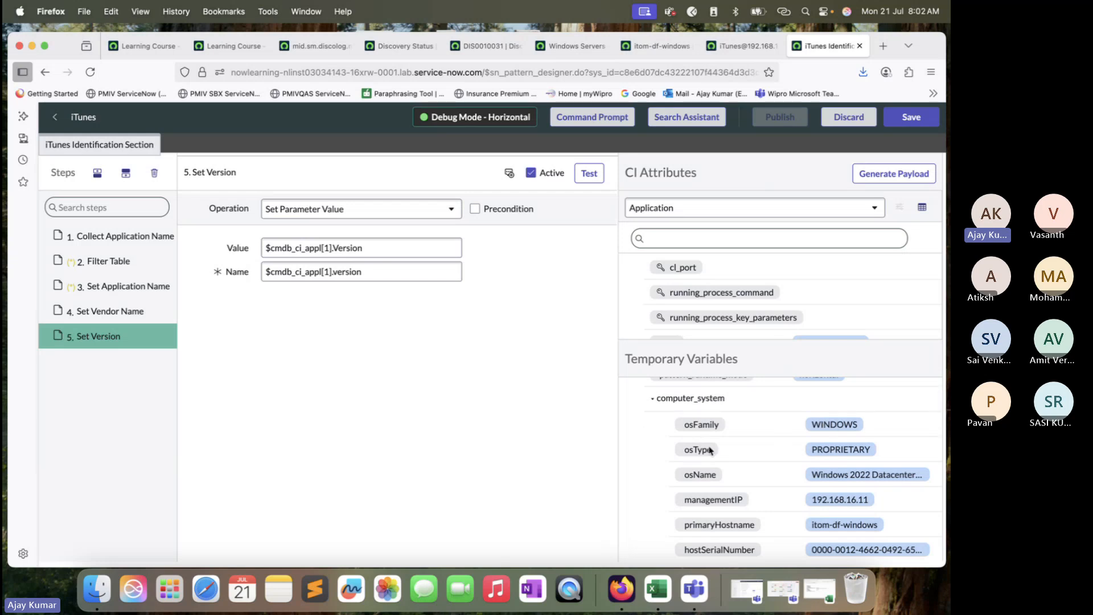
scroll(822, 455, down, 2)
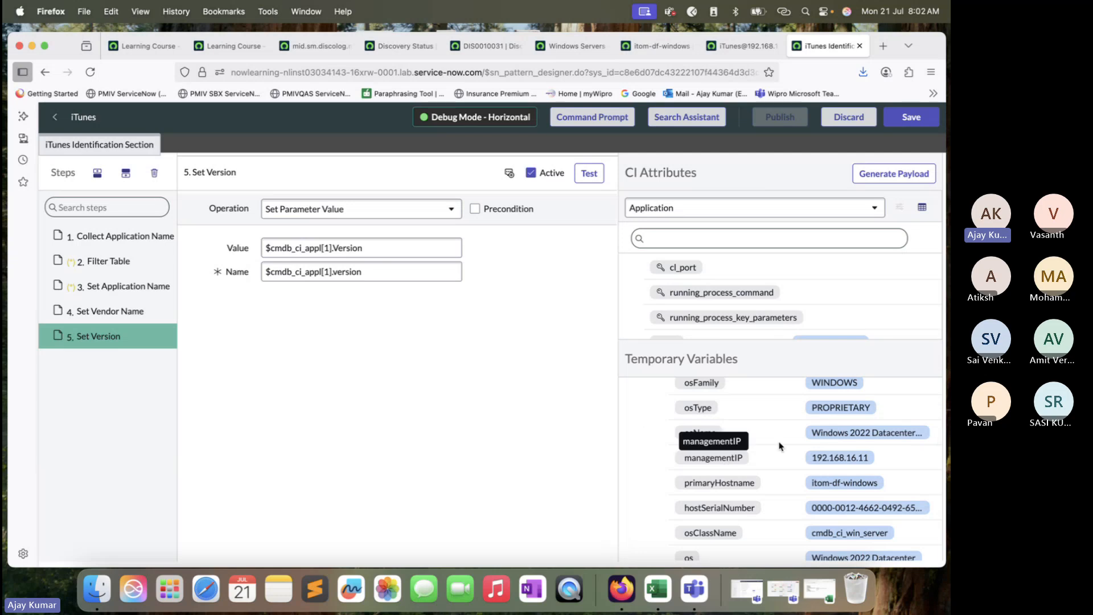
scroll(742, 494, down, 2)
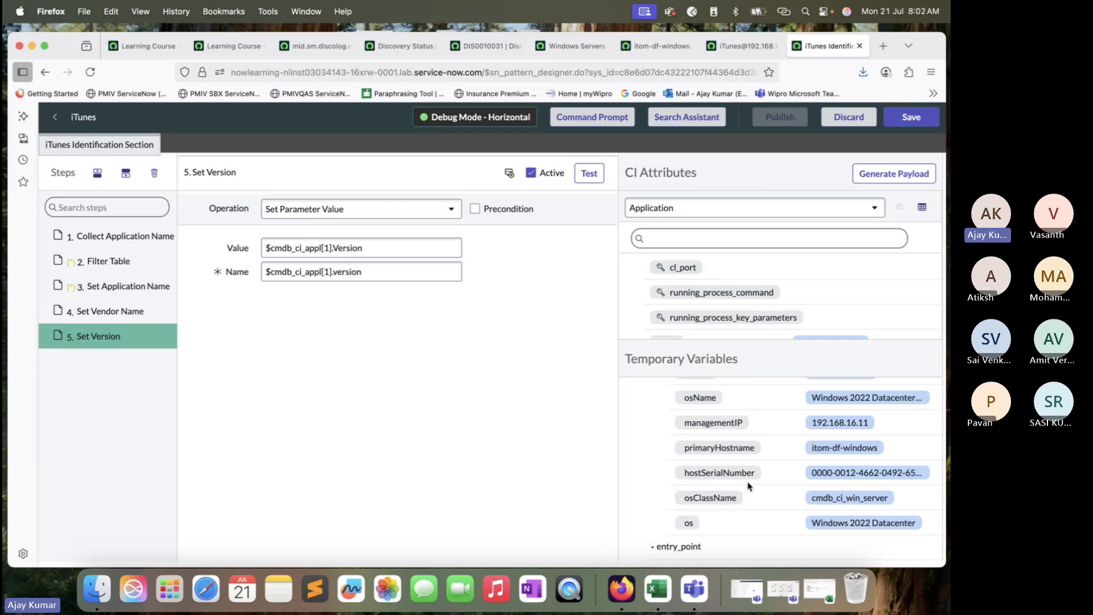
scroll(747, 484, down, 3)
scroll(723, 472, down, 2)
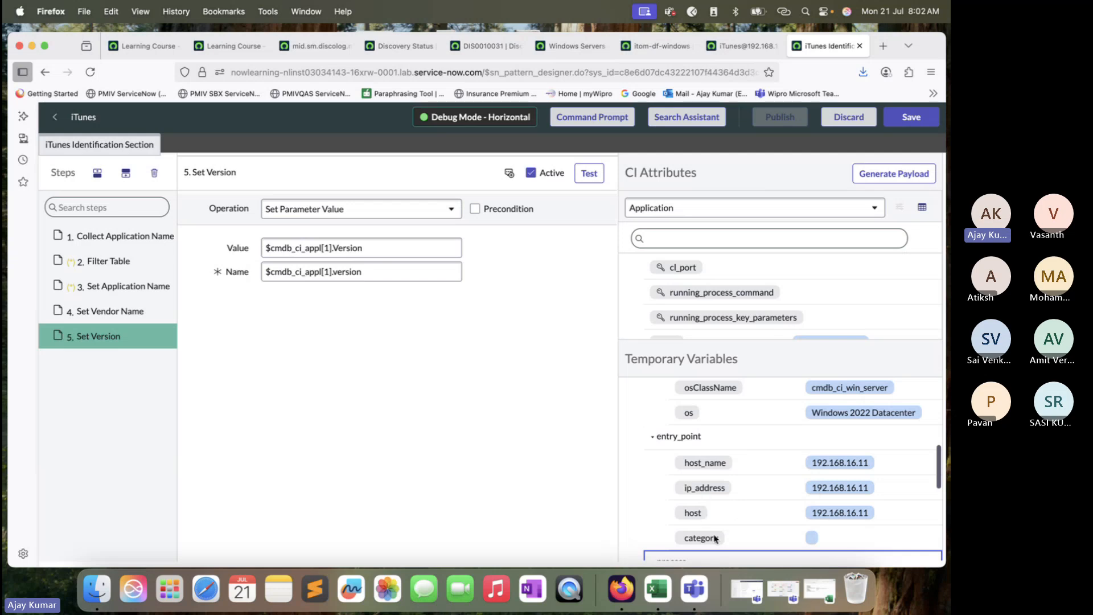
scroll(716, 538, down, 5)
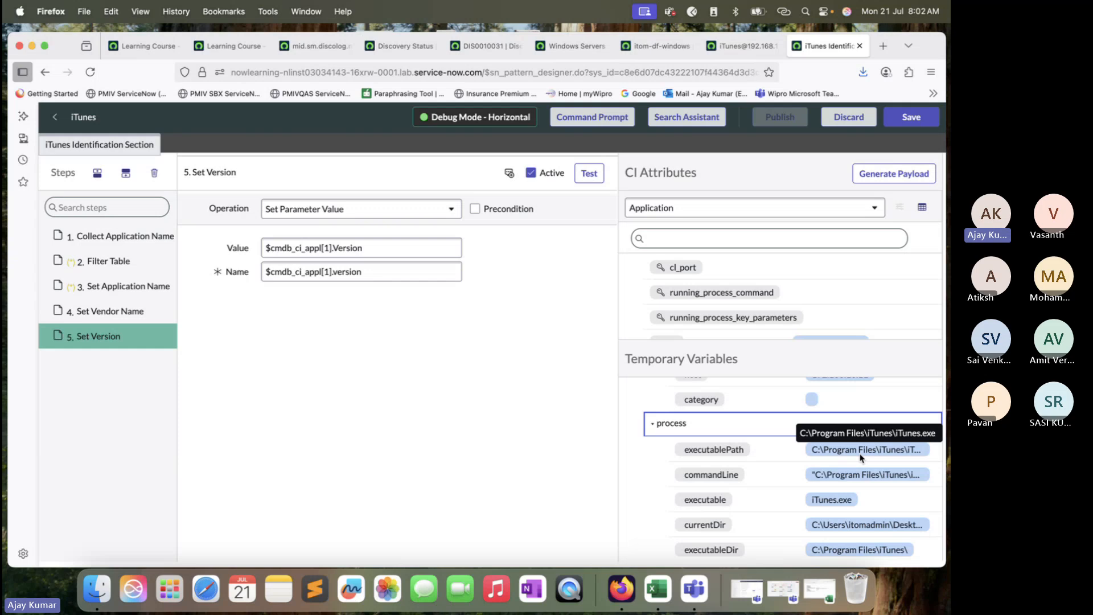
- Compare the process executablePath with the iTunes.exe command in the itom-df-windows server's Running Processes list
click(572, 45)
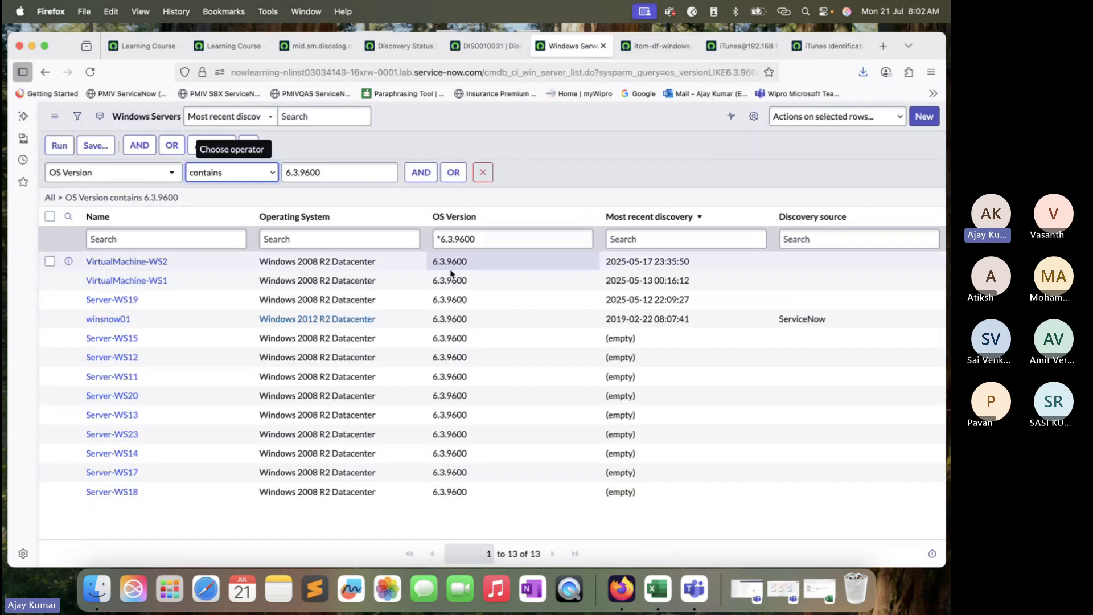
click(659, 45)
scroll(459, 268, down, 5)
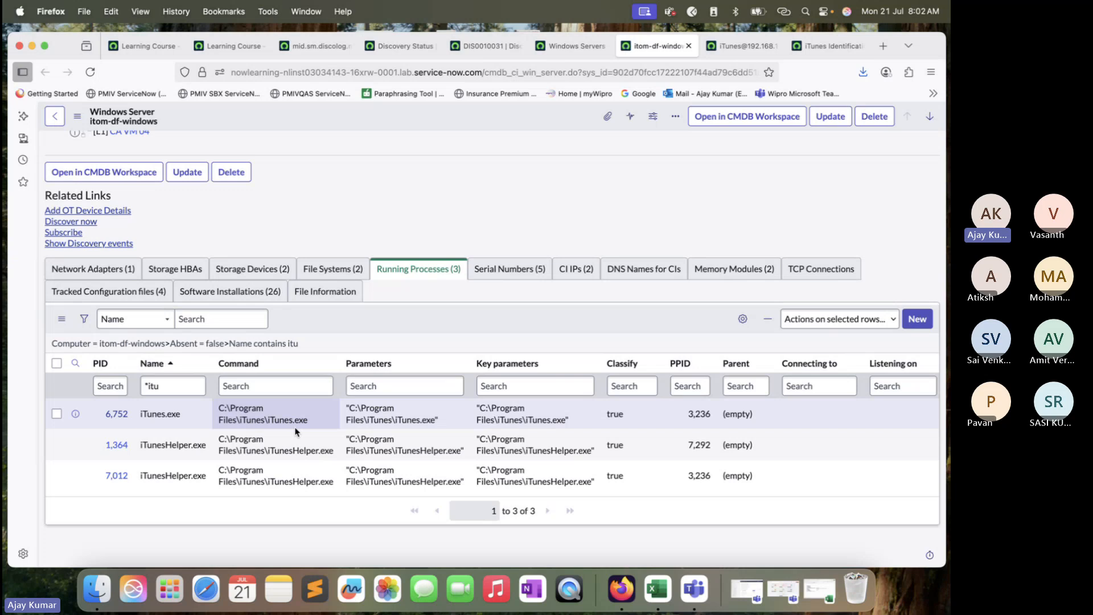
click(828, 46)
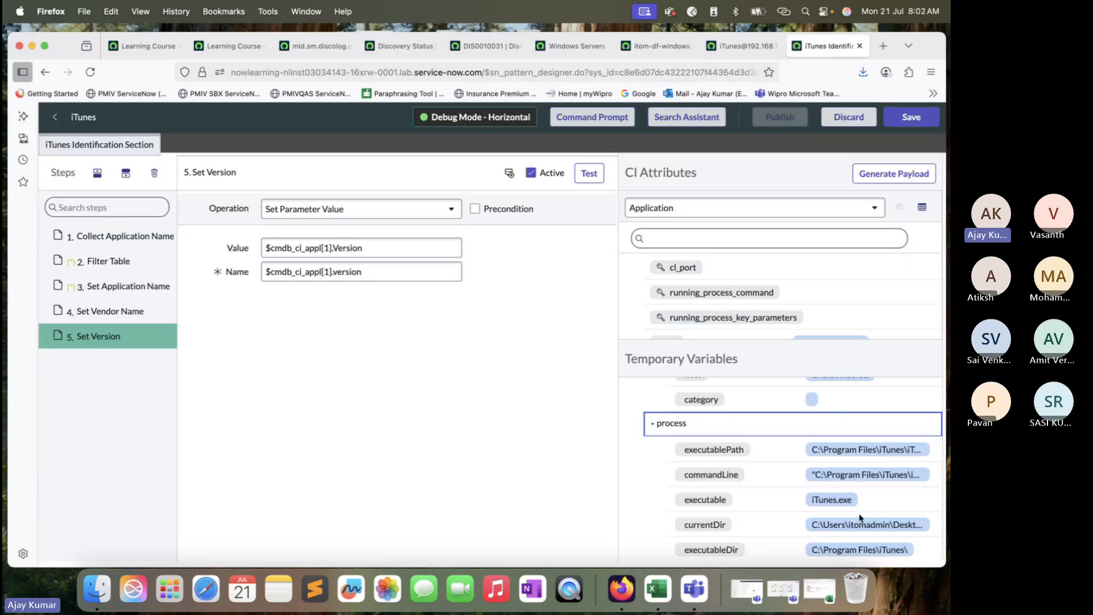
- Review the remaining process temporary variables, including currentDir, executableDir, parentProcessId, pid and workingDir
scroll(859, 517, down, 1)
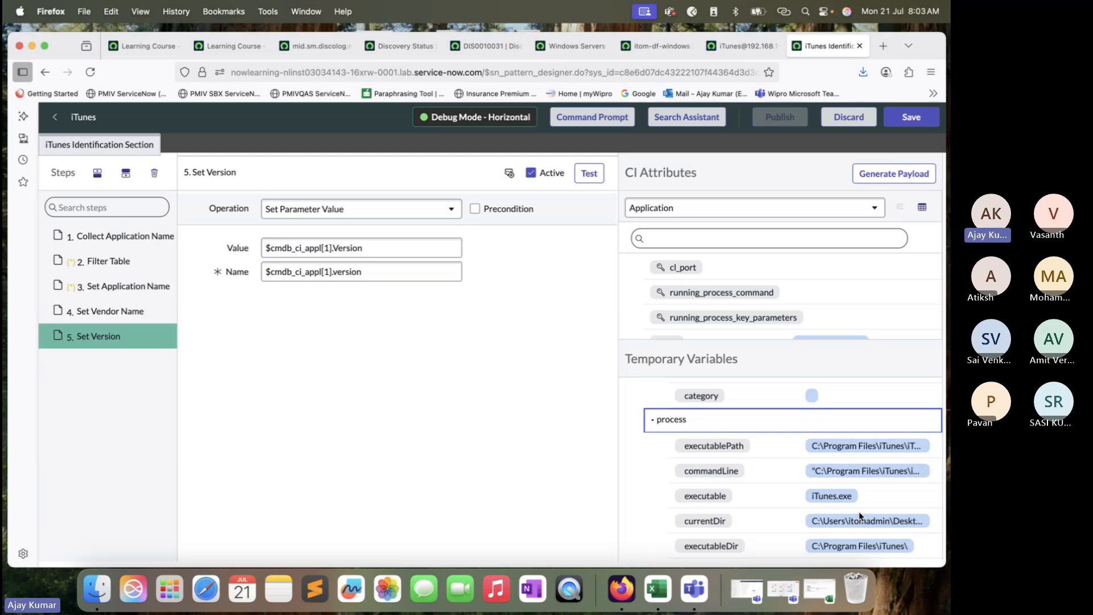
scroll(822, 403, up, 2)
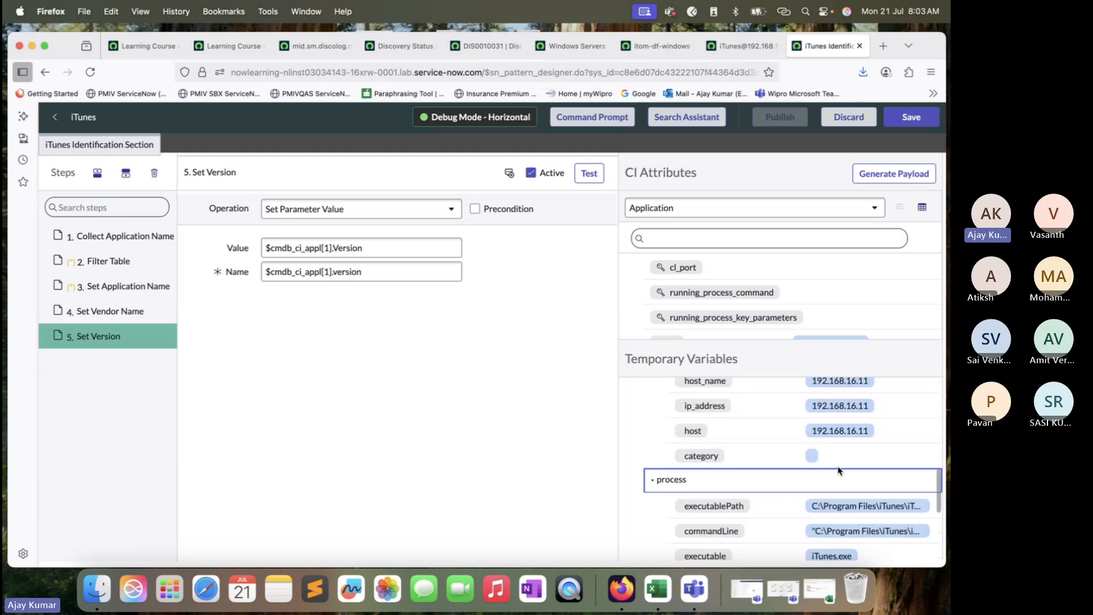
scroll(729, 503, down, 5)
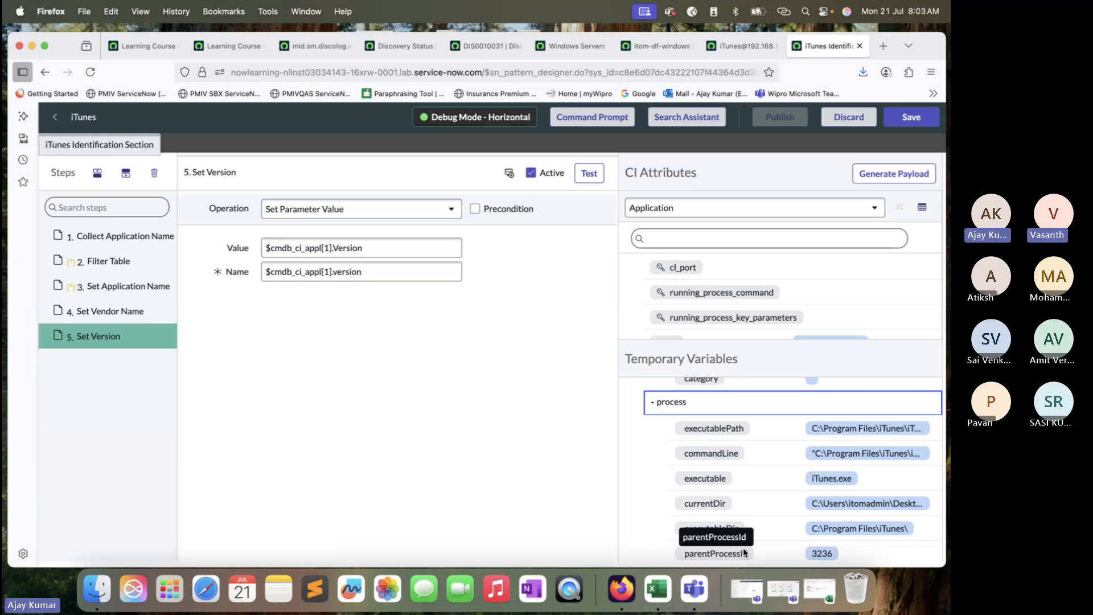
scroll(763, 528, up, 4)
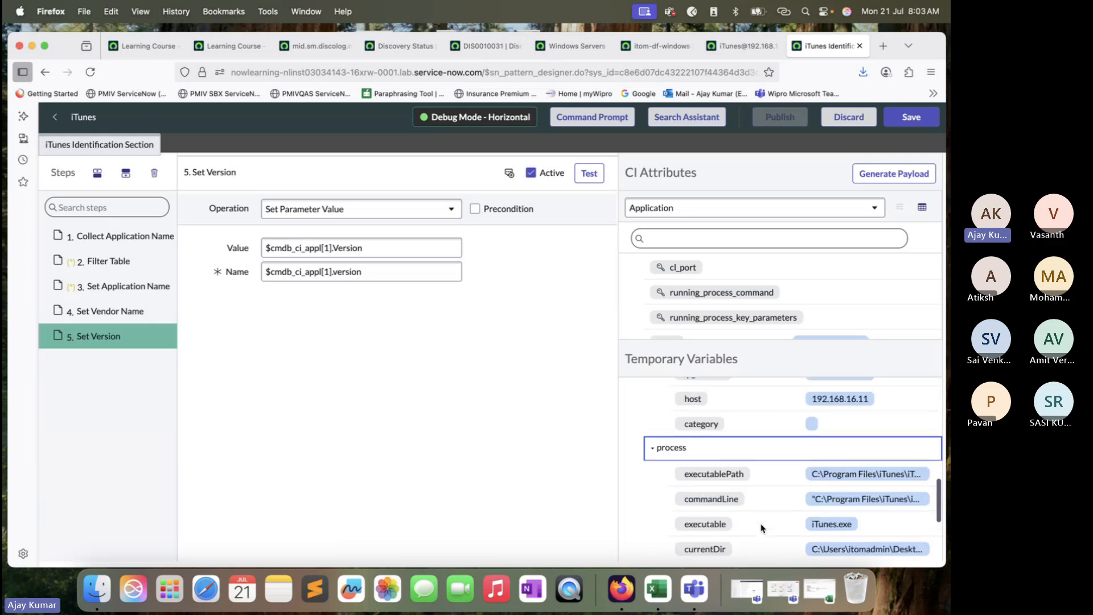
scroll(723, 424, up, 8)
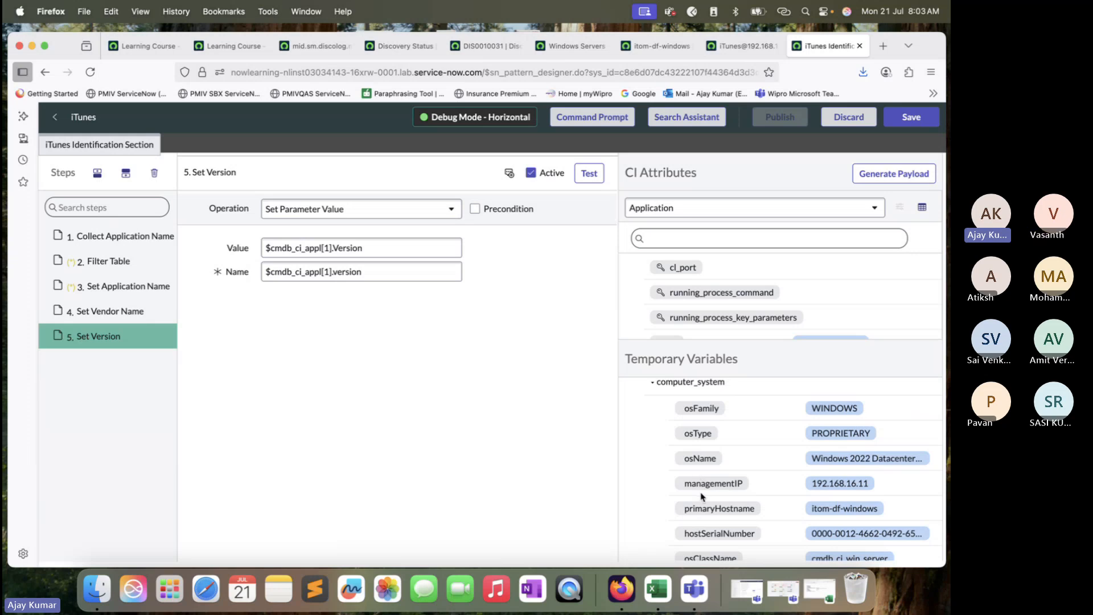
scroll(701, 496, down, 15)
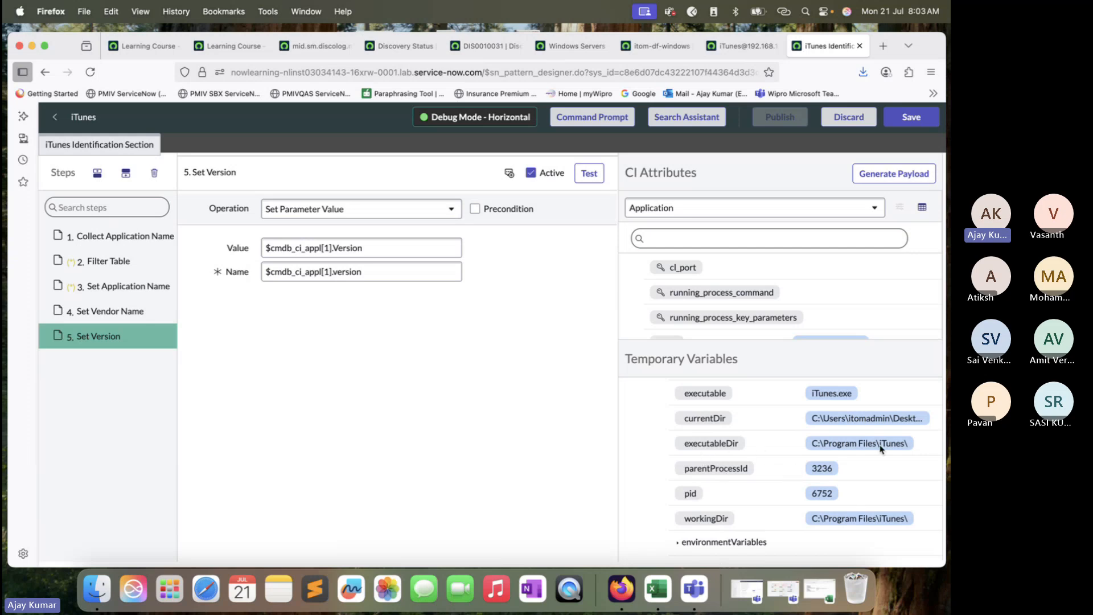
- Expand the process's environmentVariables group and look through its entries
click(678, 543)
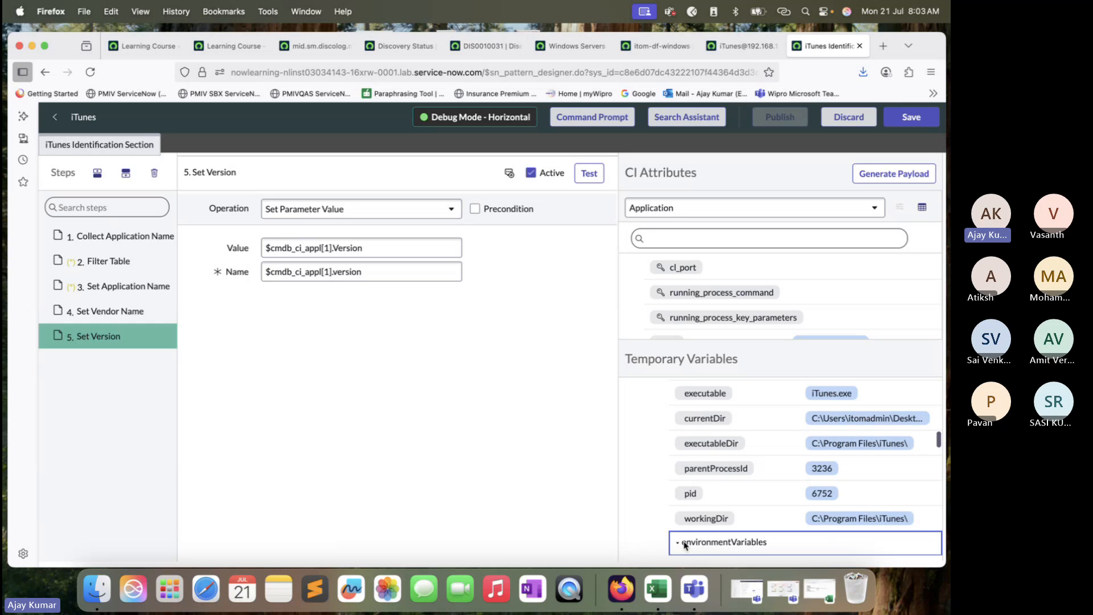
scroll(785, 464, down, 10)
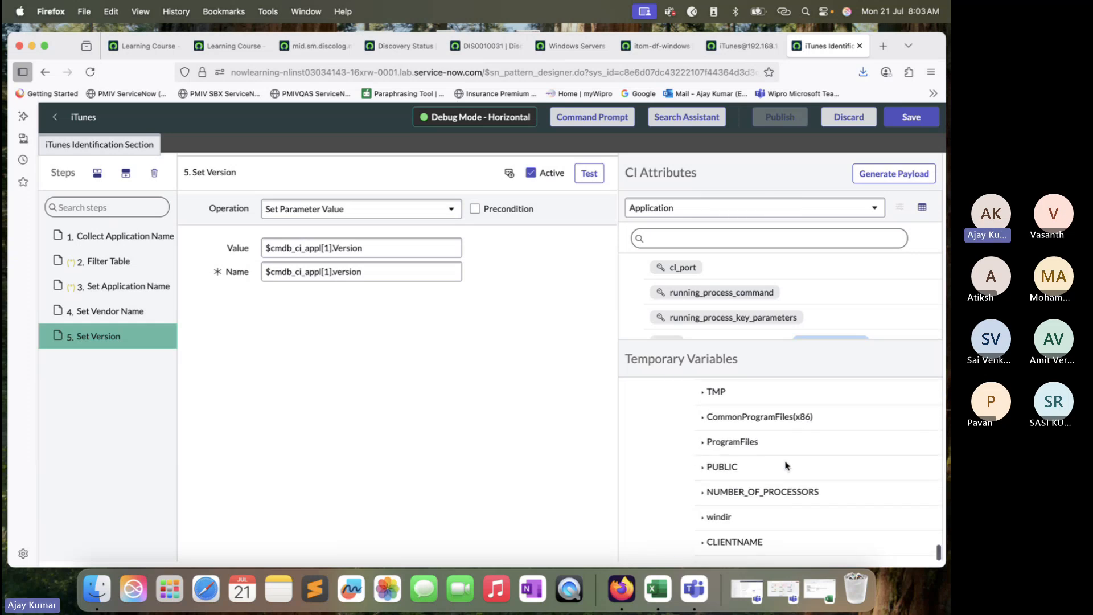
scroll(786, 464, up, 15)
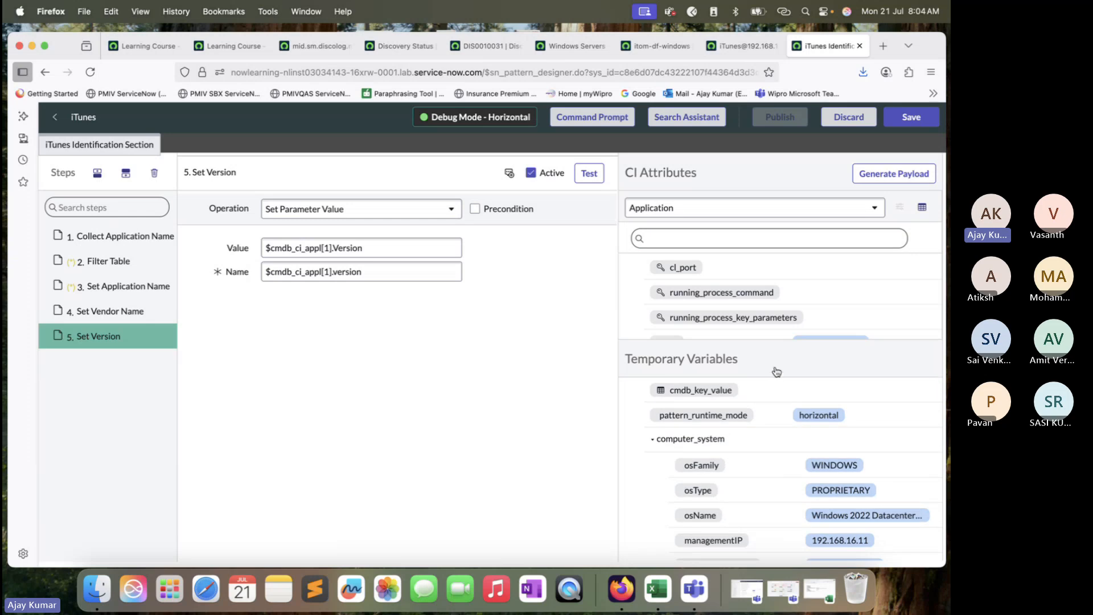
- Enlarge the CI Attributes area and review the Application class attributes, including name and short_description
drag(784, 339, 789, 392)
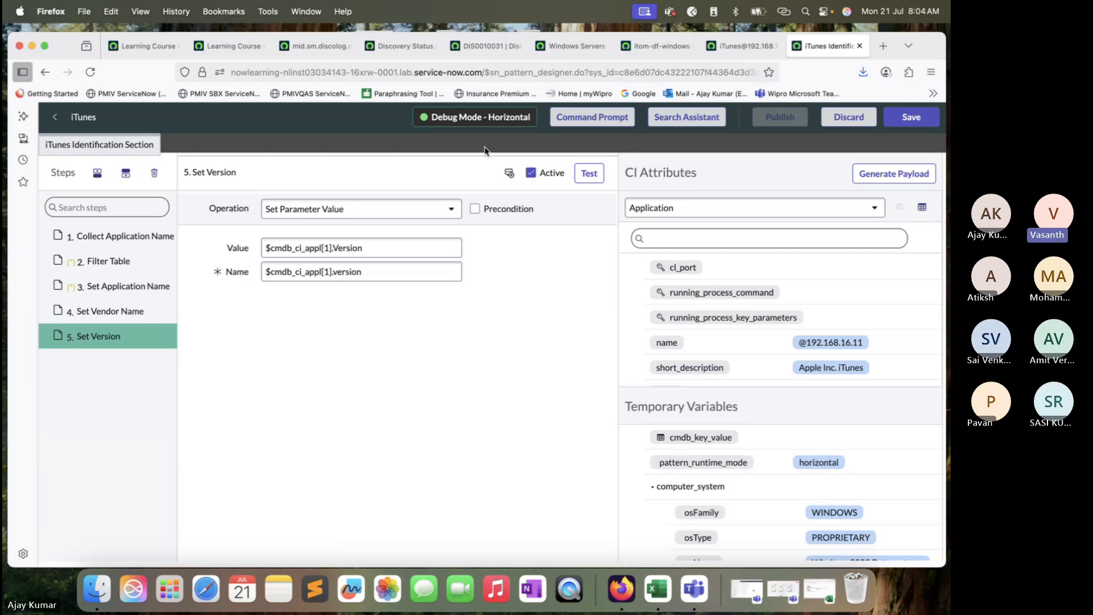
scroll(747, 335, down, 4)
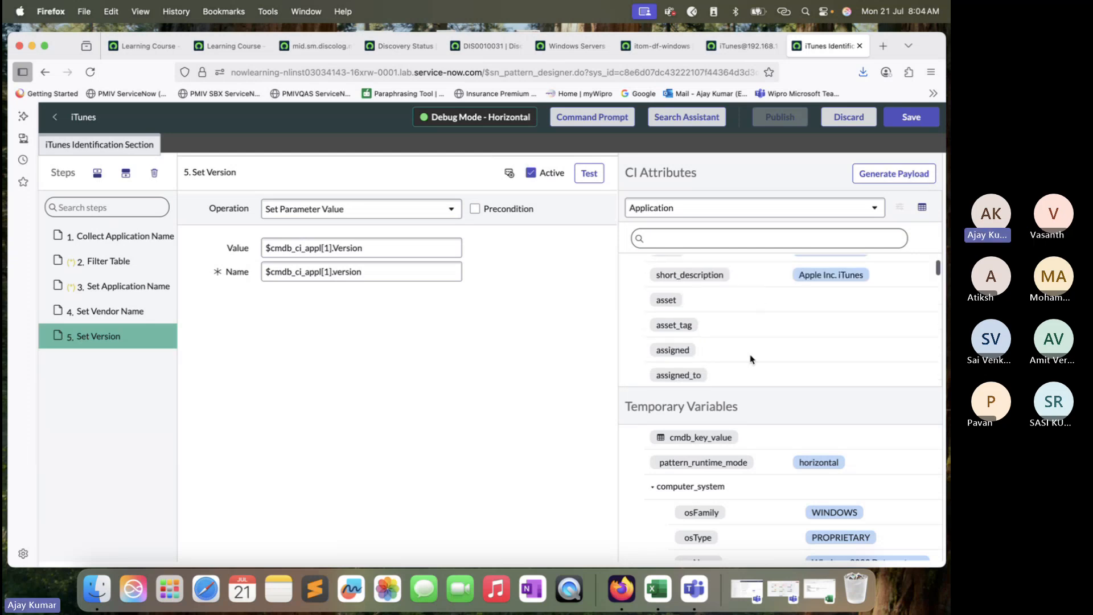
scroll(750, 359, down, 6)
- Compare the iTunes application record's fields with the CI attributes, checking the vendor and version attributes
click(740, 45)
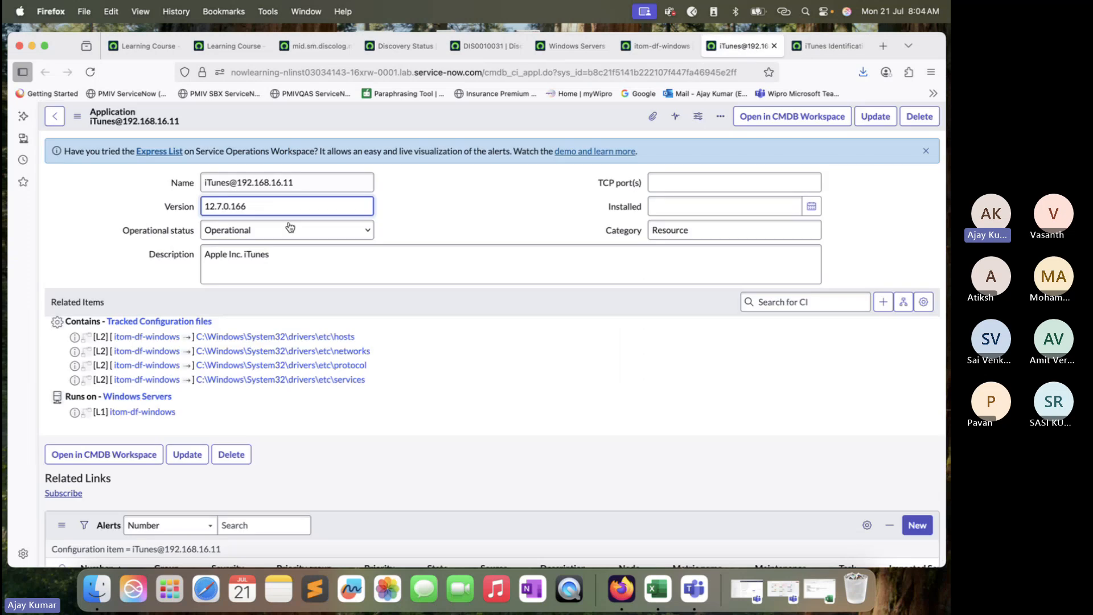
click(583, 52)
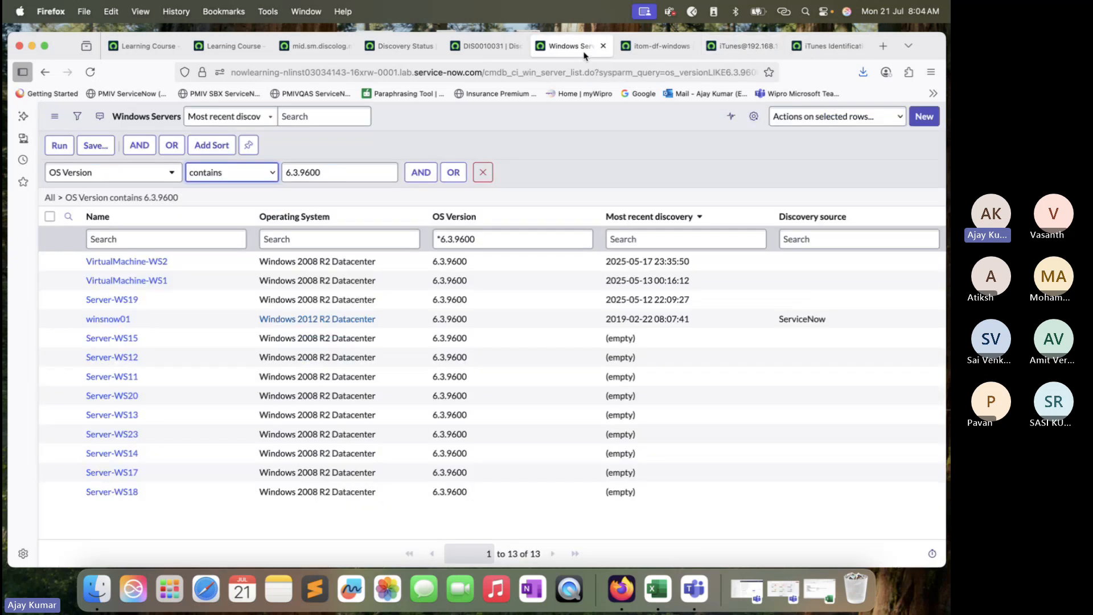
click(655, 46)
click(828, 46)
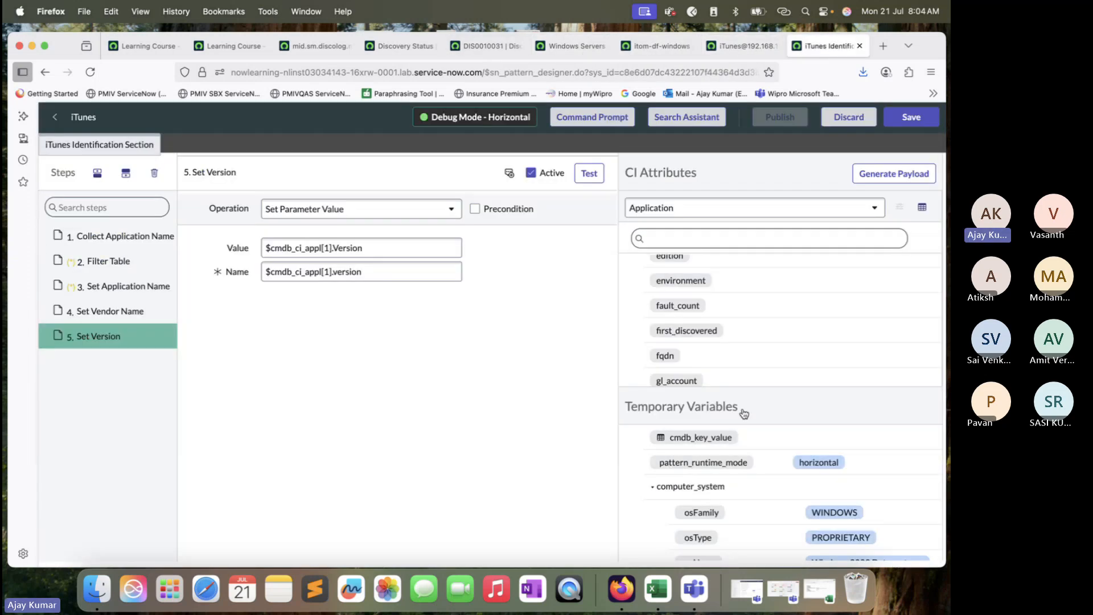
scroll(754, 346, down, 10)
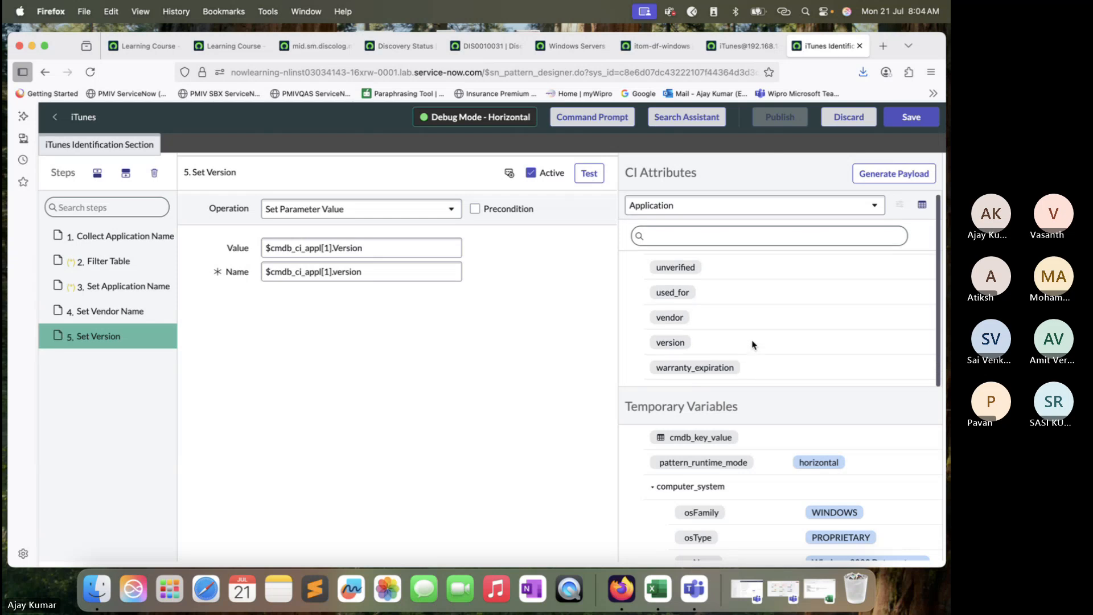
- Look through the full Application CI attribute list, from name and short_description down to vendor and version
scroll(752, 345, up, 8)
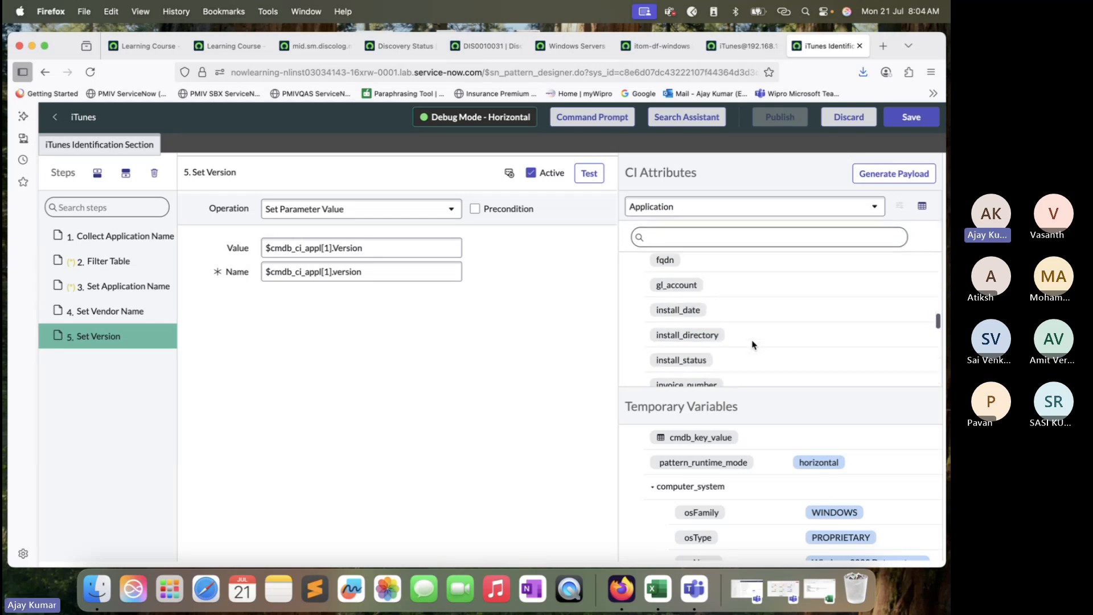
scroll(752, 344, up, 3)
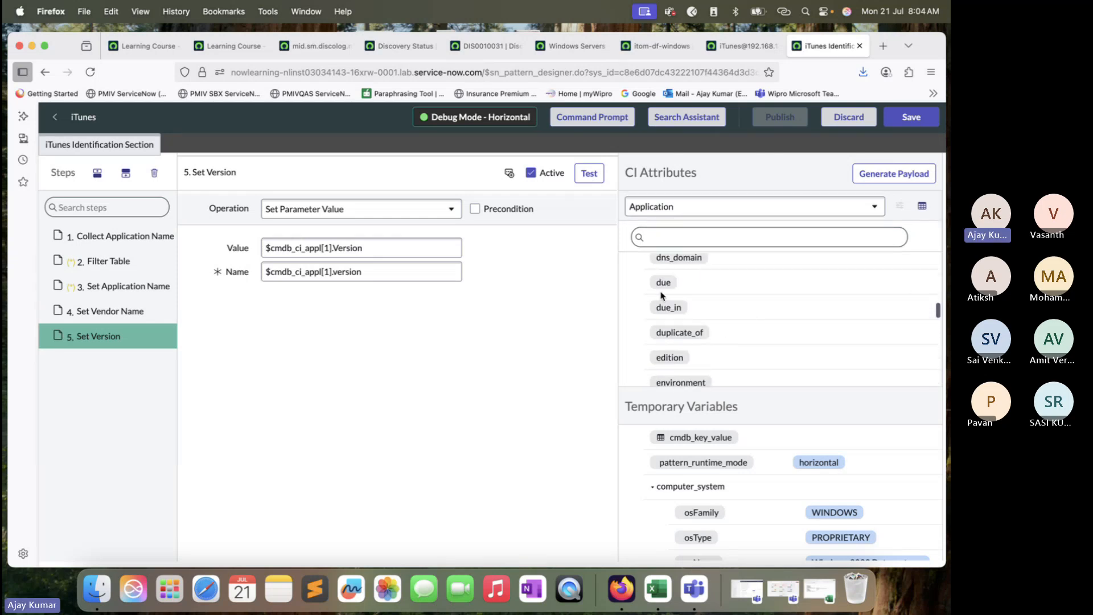
scroll(687, 299, up, 8)
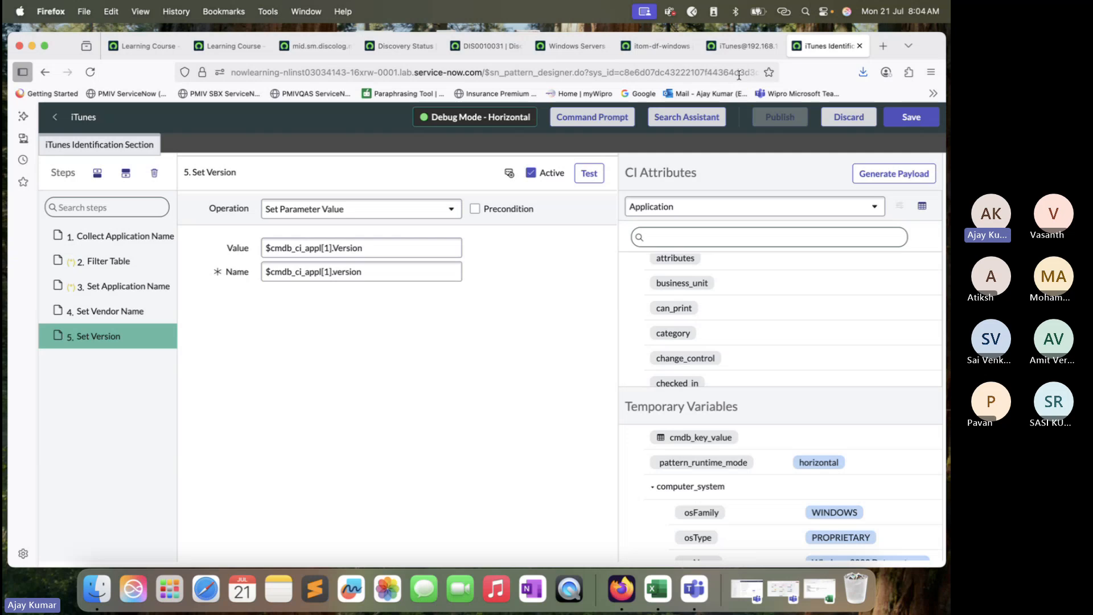
scroll(726, 304, down, 10)
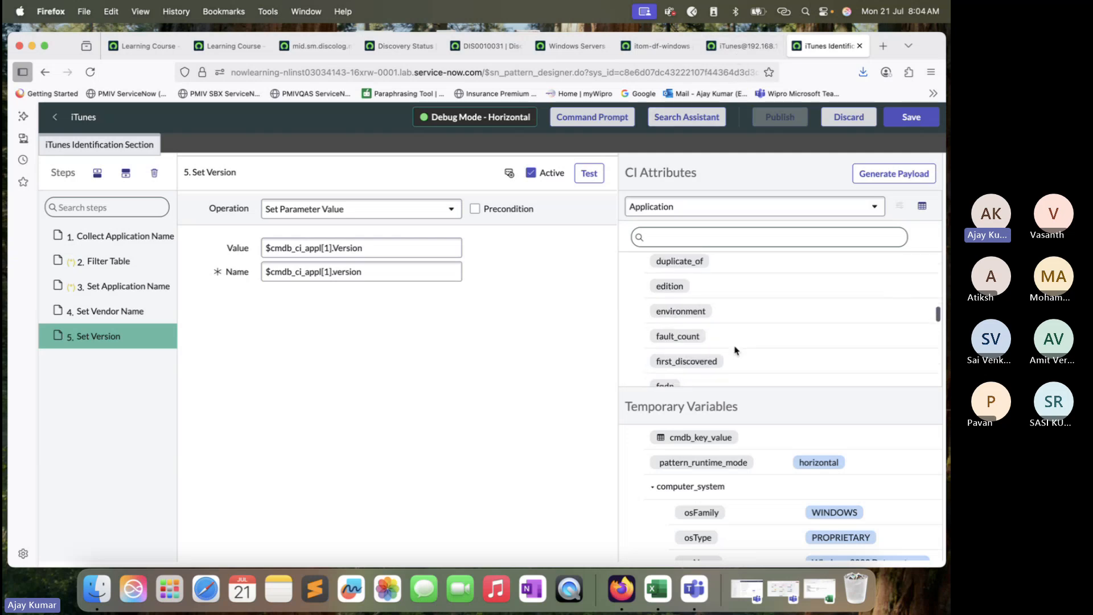
scroll(734, 350, down, 10)
scroll(735, 350, up, 15)
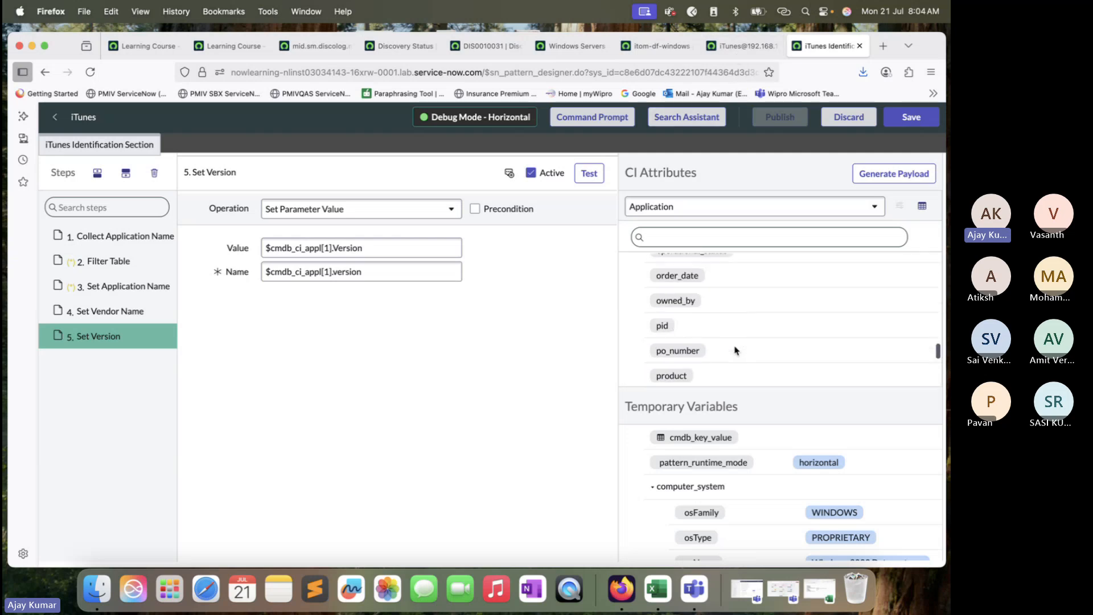
scroll(734, 350, up, 10)
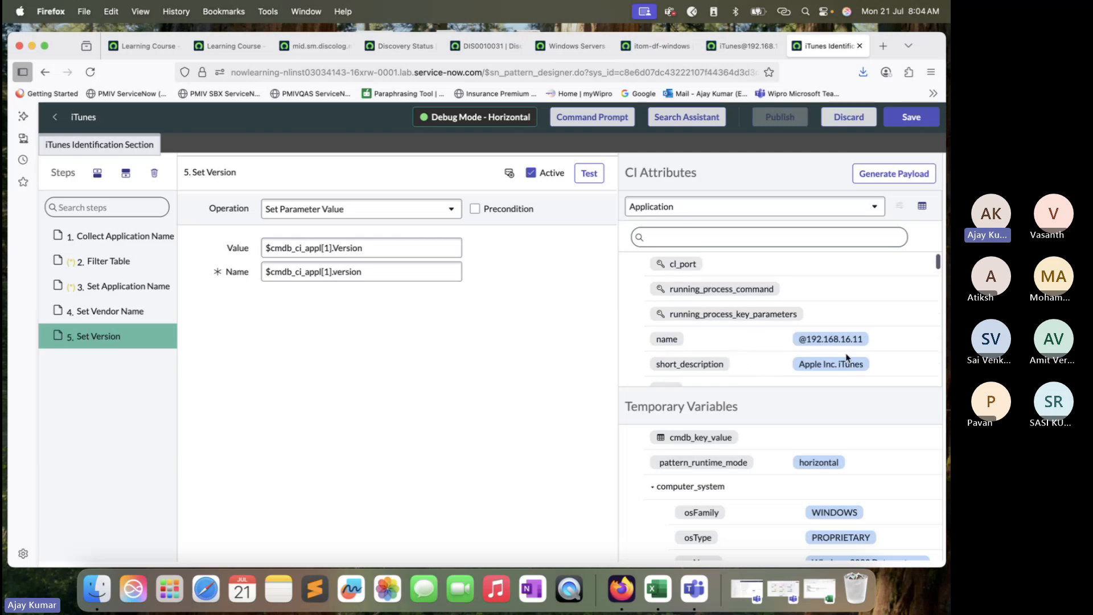
scroll(809, 365, down, 3)
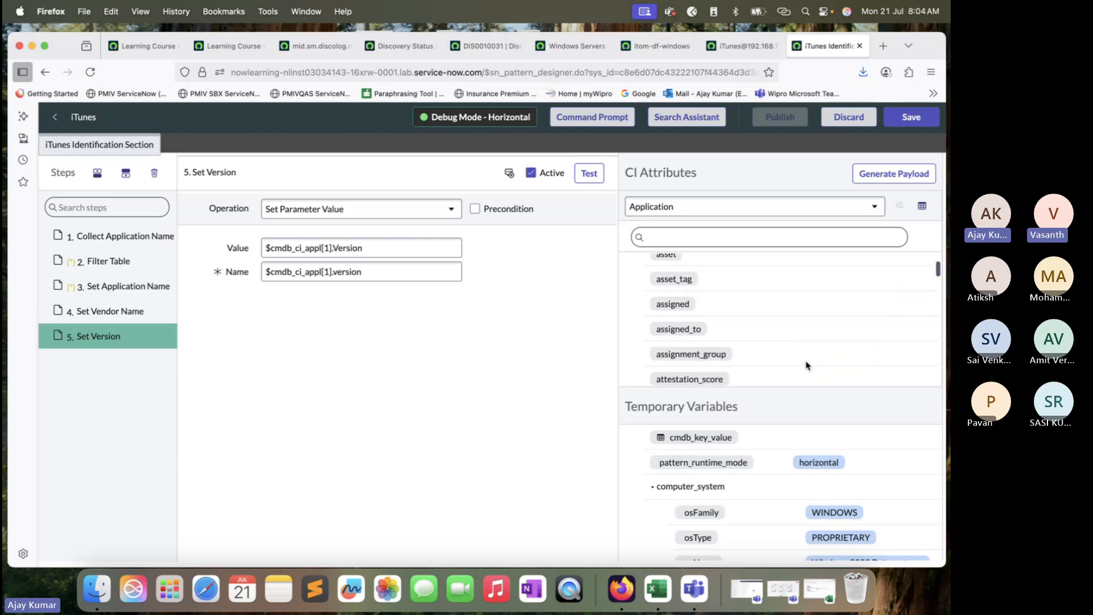
scroll(806, 365, down, 15)
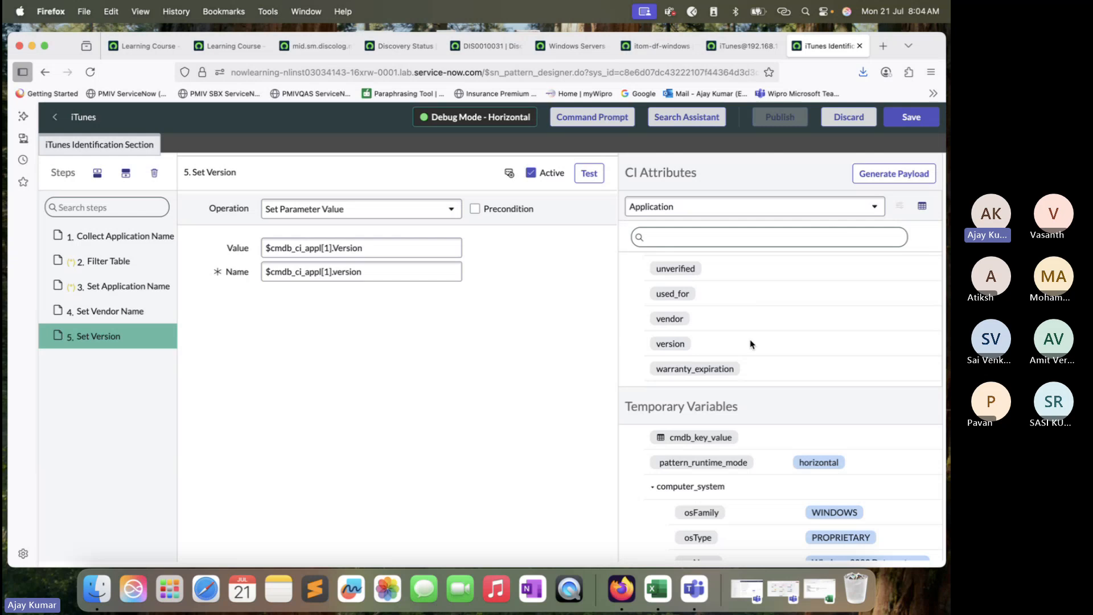
scroll(750, 344, up, 20)
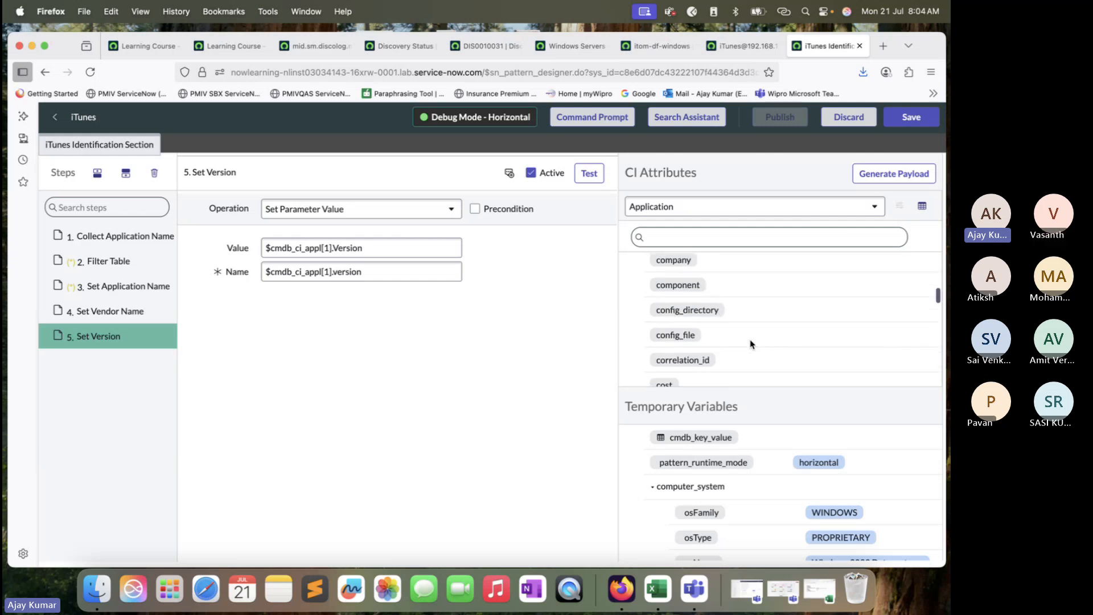
scroll(750, 343, up, 3)
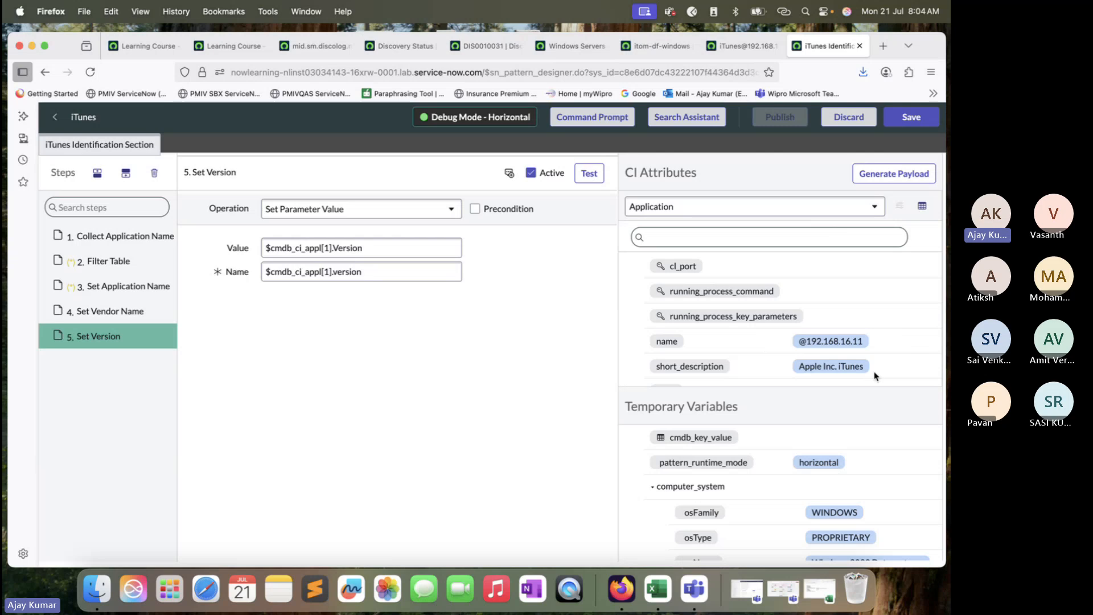
scroll(831, 314, down, 2)
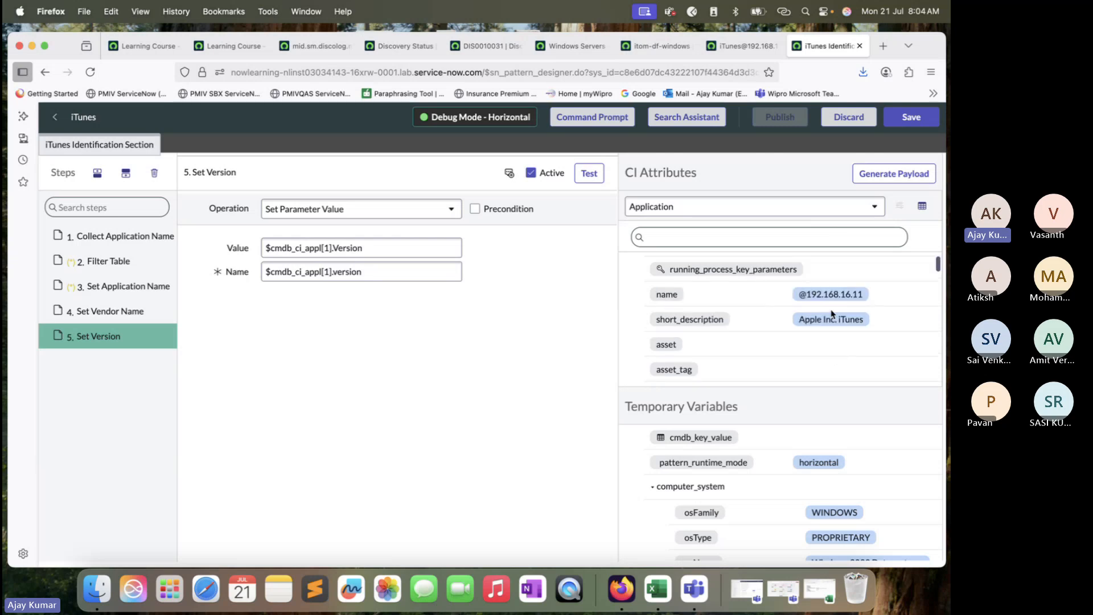
- Check the iTunes application record's Name against the pattern's name attribute, and examine the Set Version step's target $cmdb_ci_appl[1].version
click(745, 48)
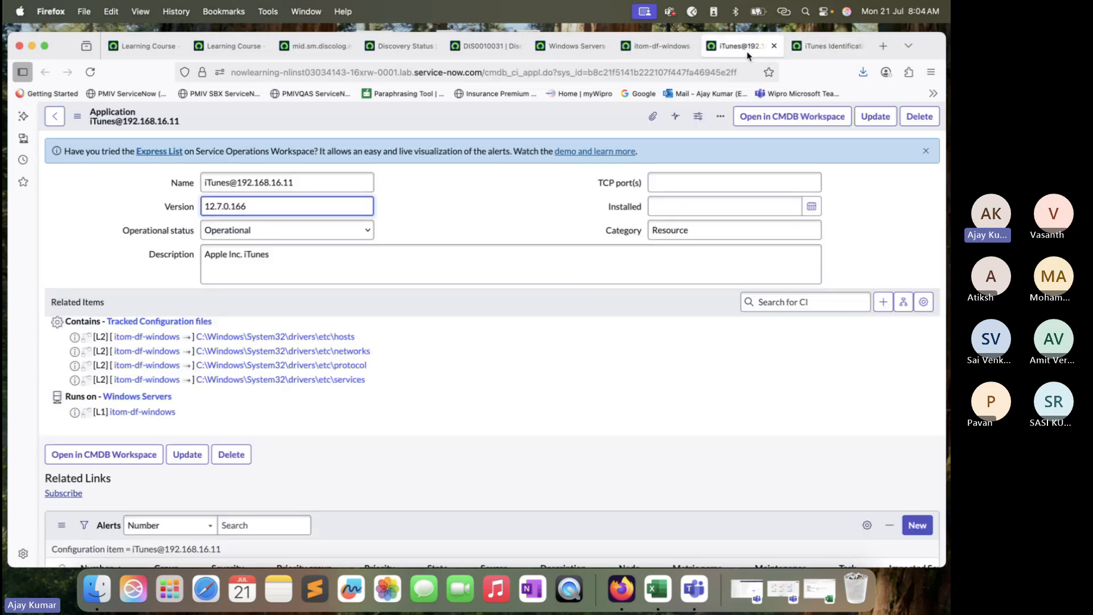
click(90, 72)
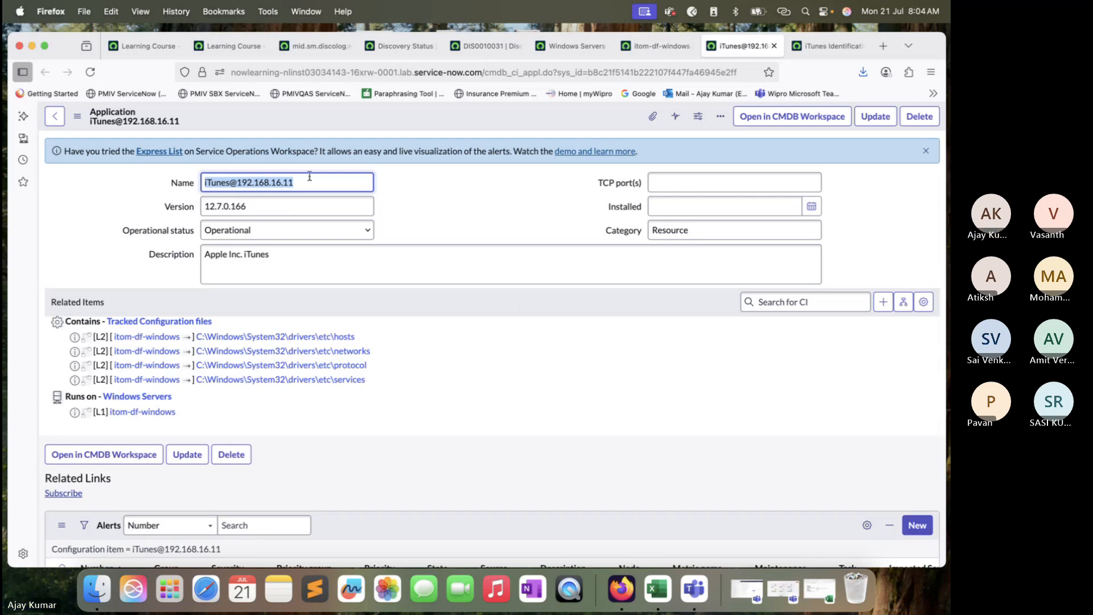
click(831, 47)
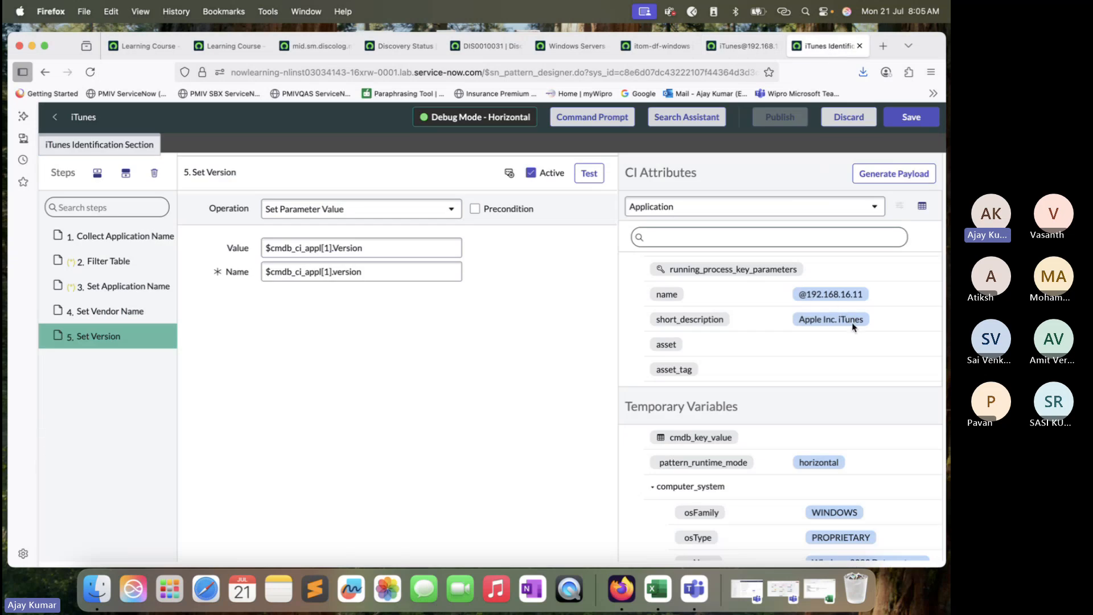
click(379, 263)
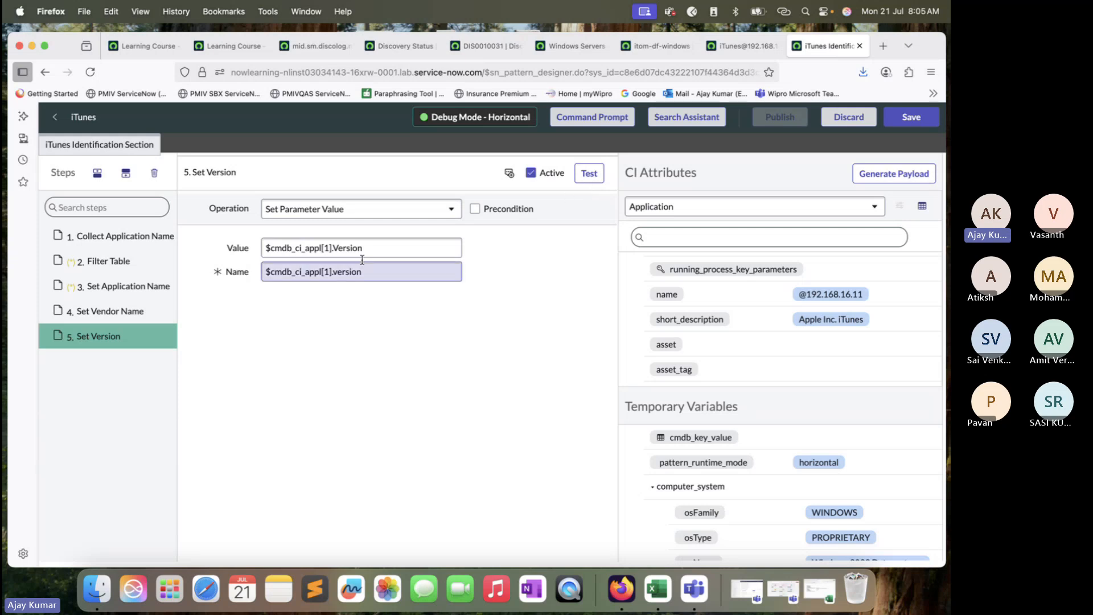
drag(386, 274, 264, 273)
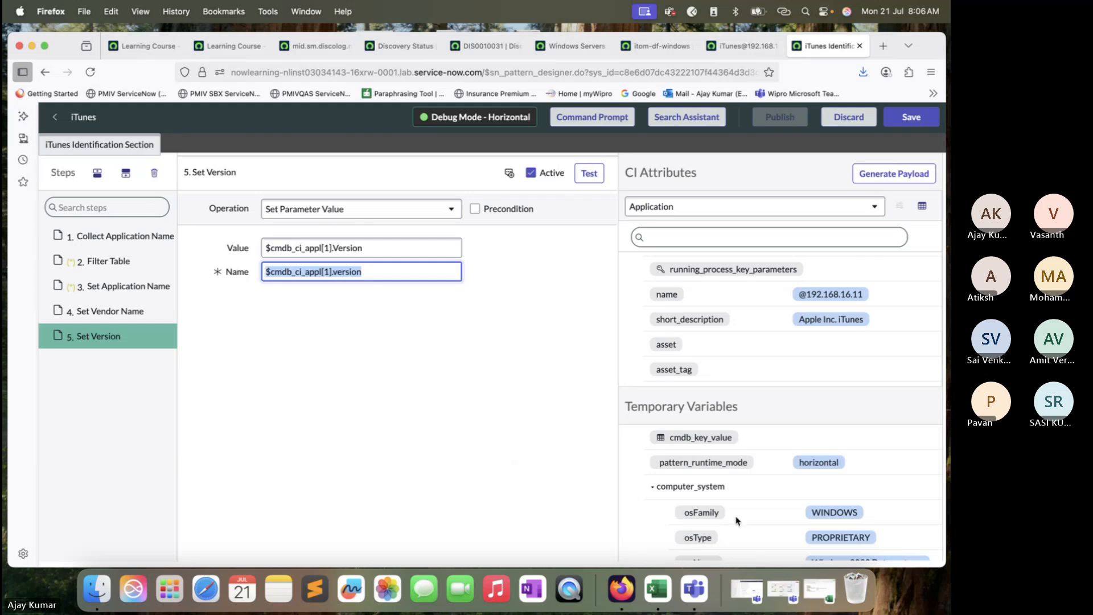
- Switch to the Microsoft Teams meeting and stop sharing the screen
click(784, 589)
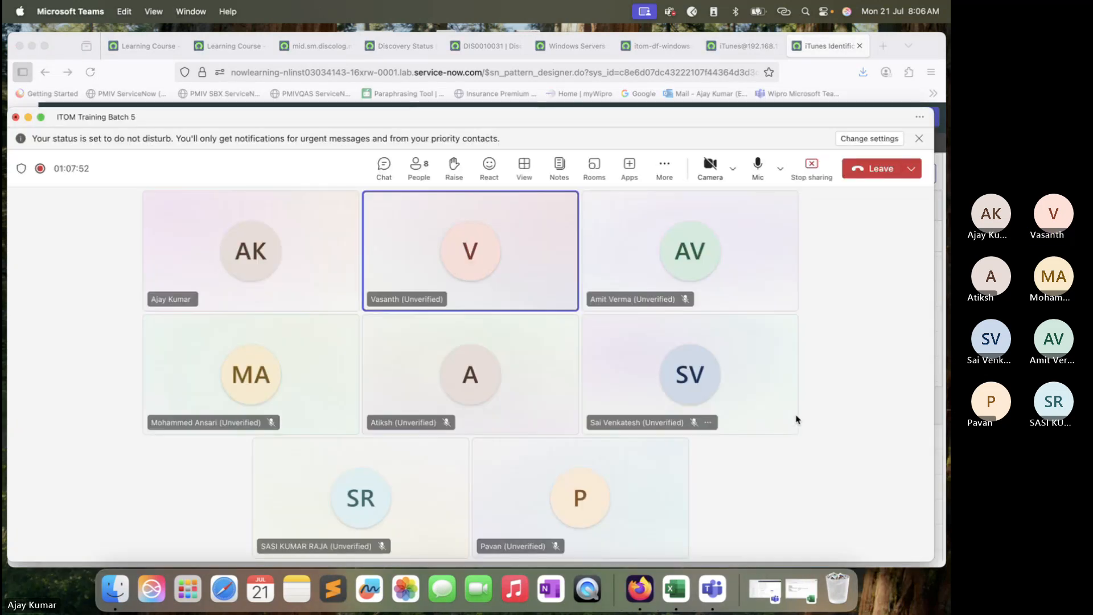
click(815, 166)
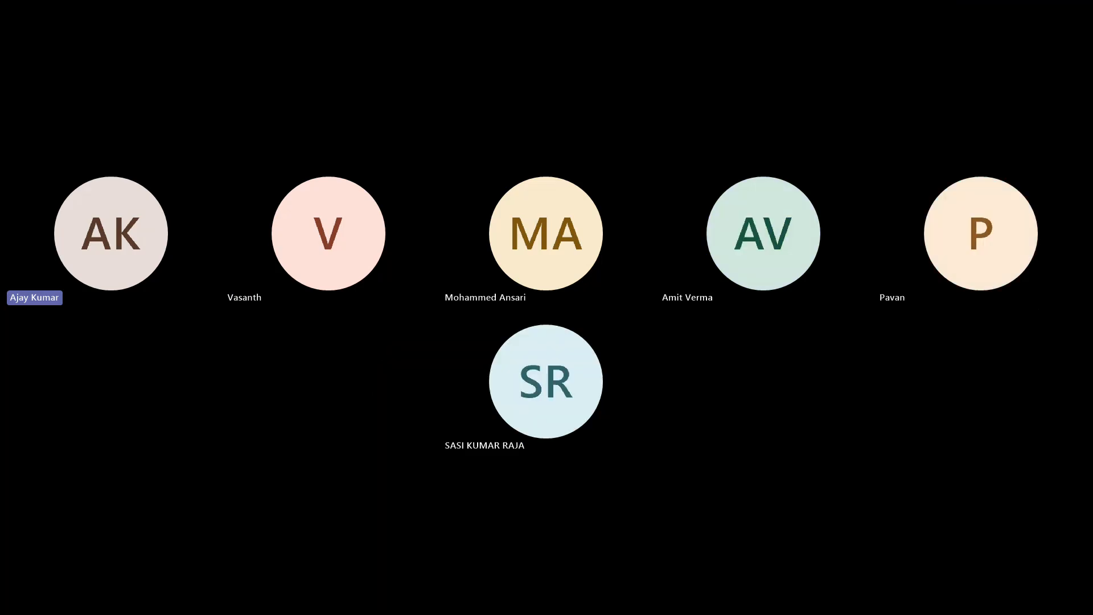